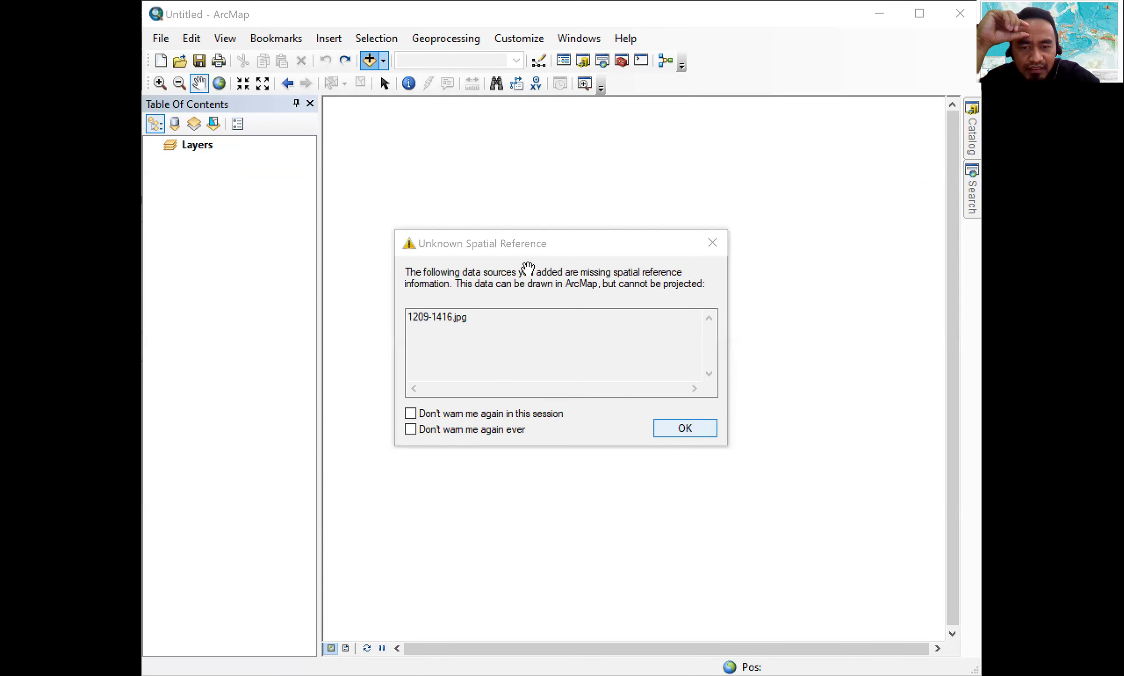
Acknowledge the missing spatial reference notice and load 1209-1416.jpg into the map
{"action": "key", "text": "Return"}
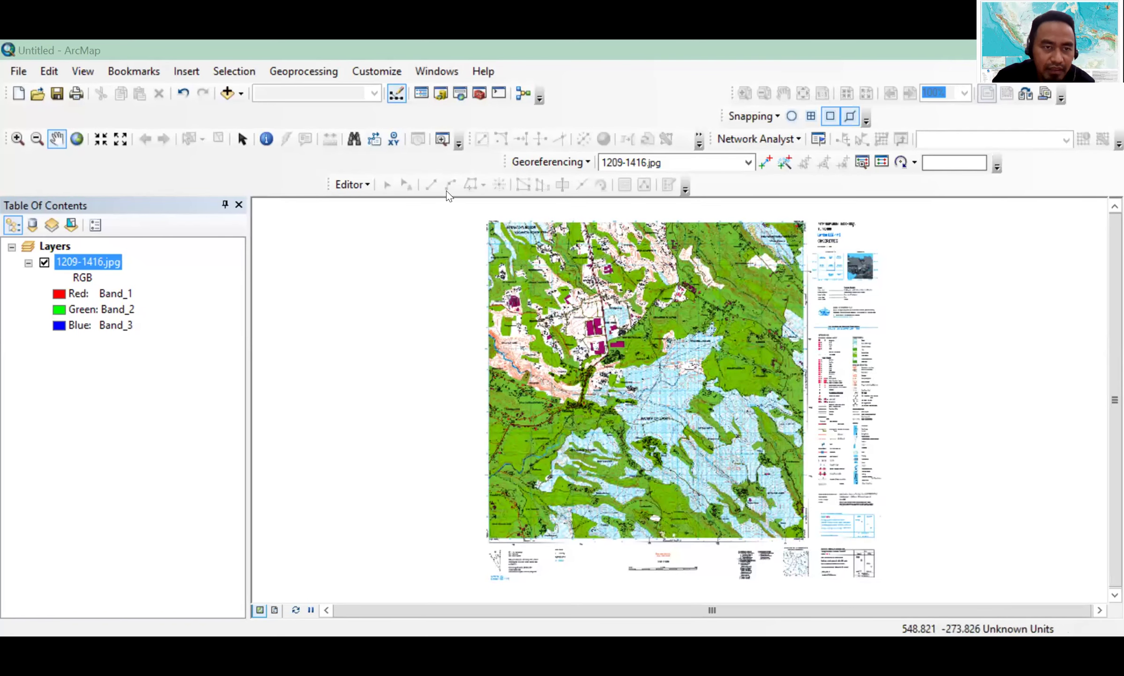
Browse the folder connections and the Pengajaran folder for addable data, without adding anything
{"action": "left_click", "coordinate": [230, 91]}
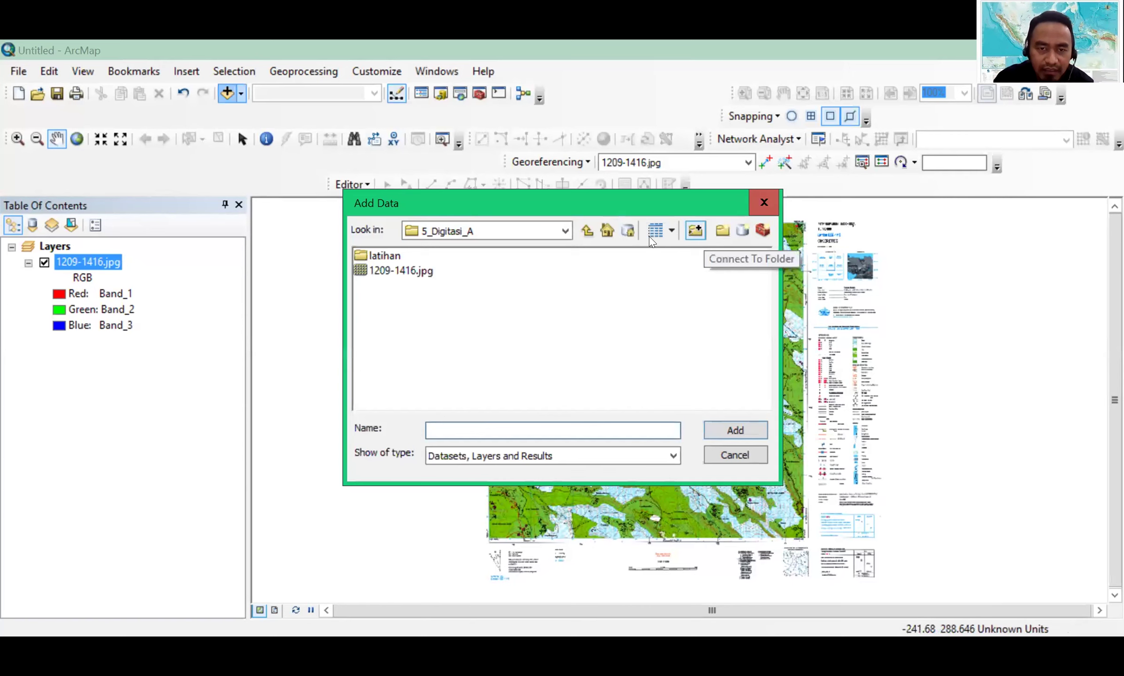
{"action": "left_click", "coordinate": [508, 229]}
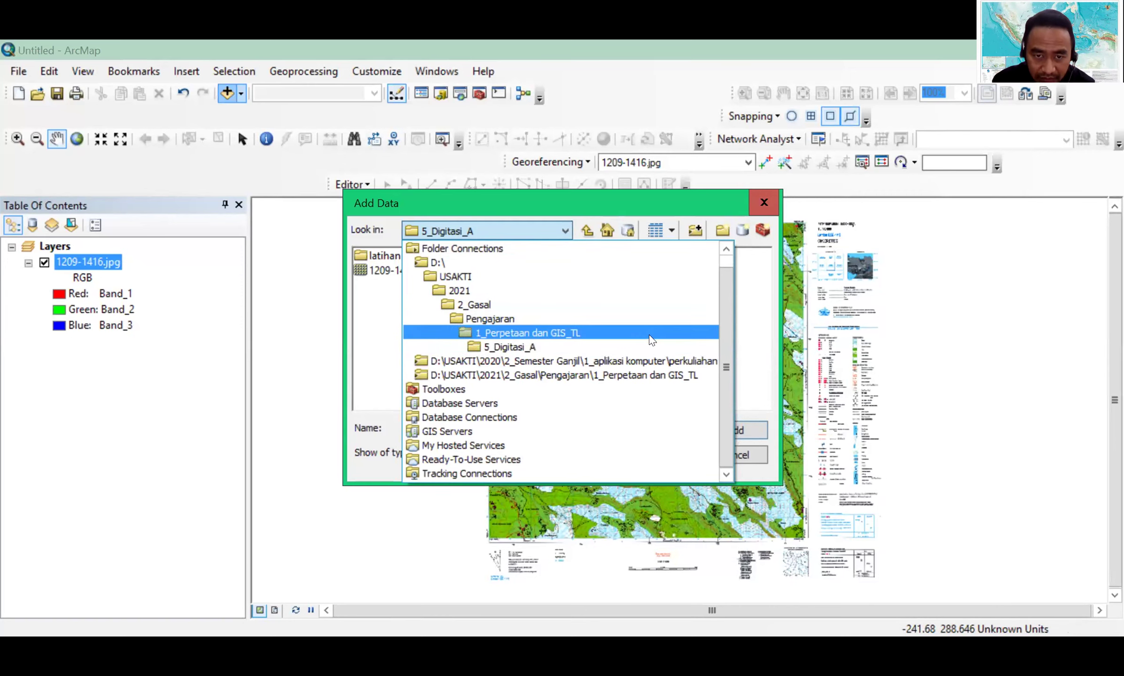
{"action": "left_click", "coordinate": [492, 319]}
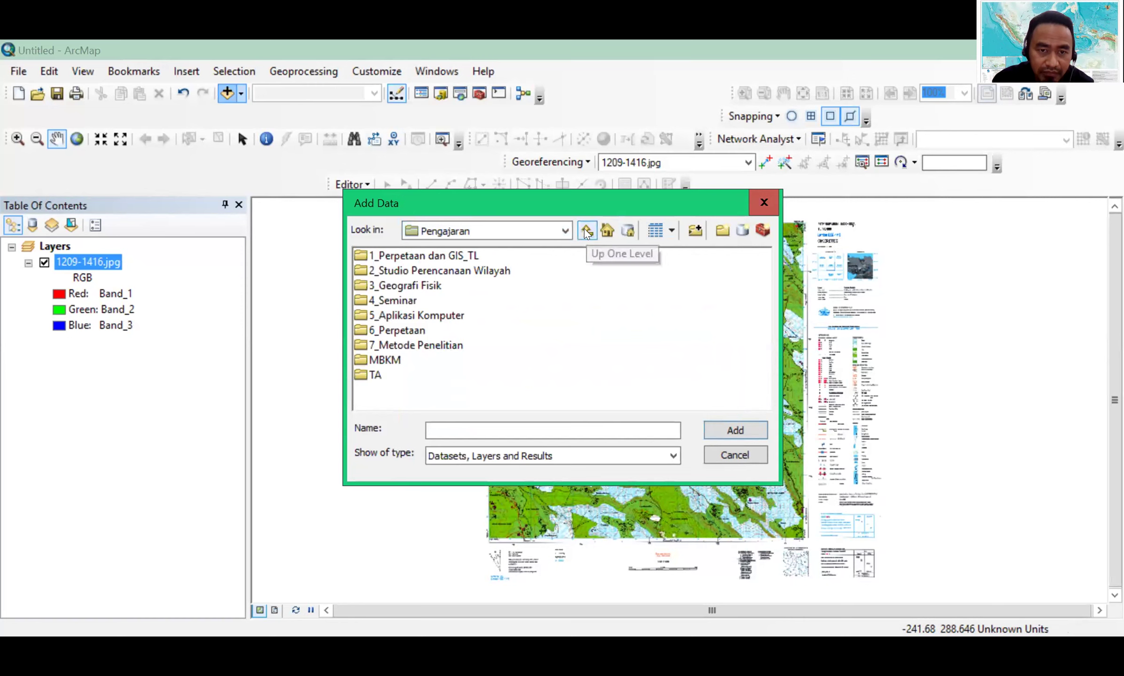
{"action": "left_click", "coordinate": [461, 254]}
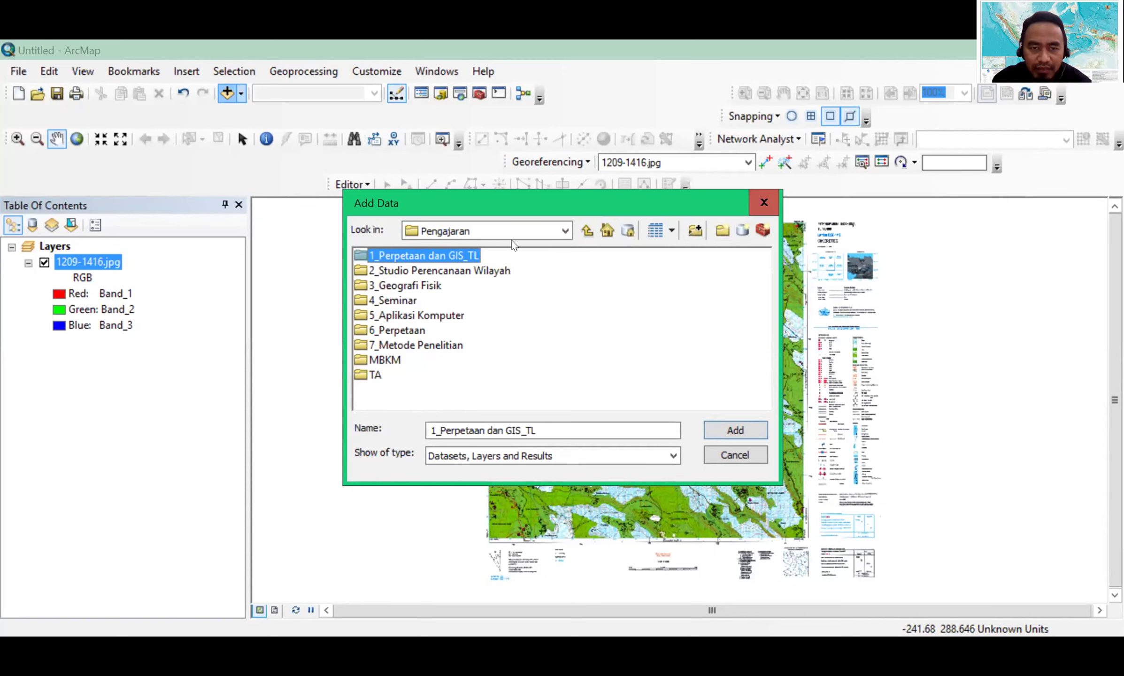
{"action": "left_click", "coordinate": [501, 231]}
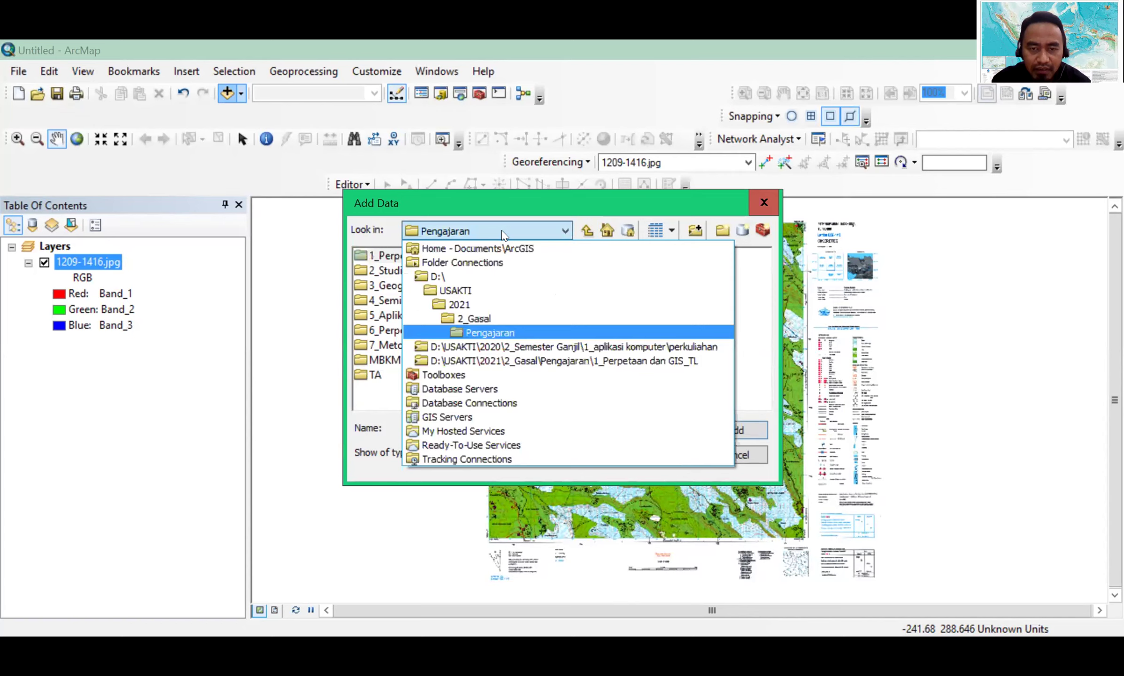
{"action": "left_click", "coordinate": [563, 230]}
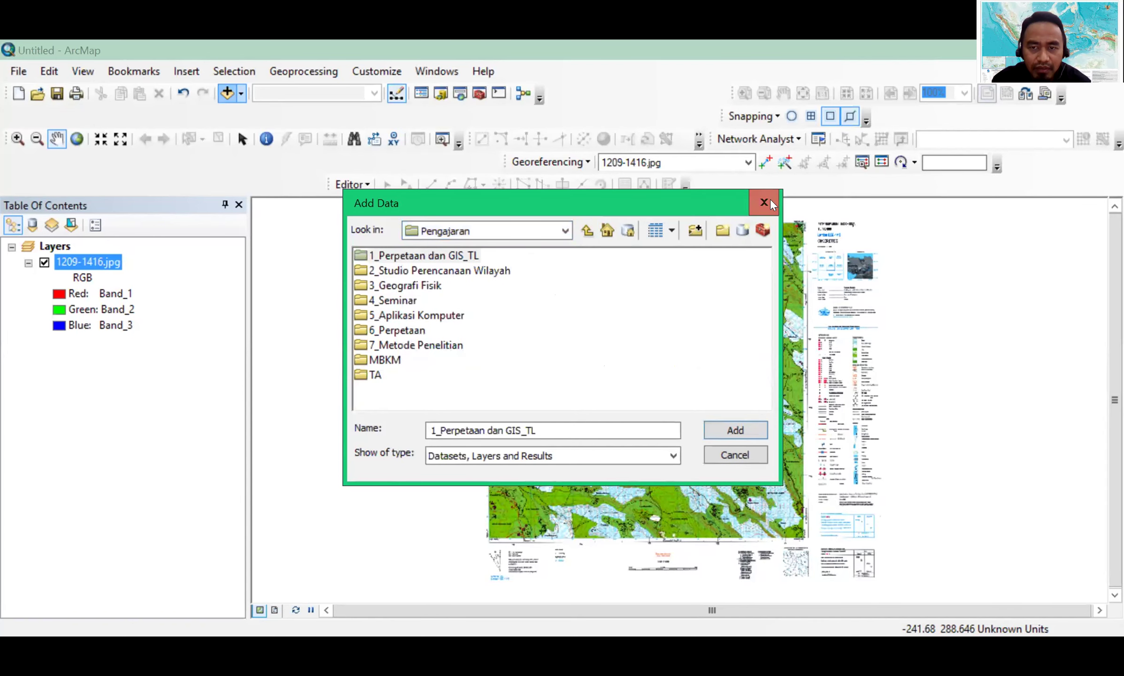
{"action": "key", "text": "Escape"}
{"action": "left_click", "coordinate": [240, 93]}
{"action": "left_click", "coordinate": [257, 115]}
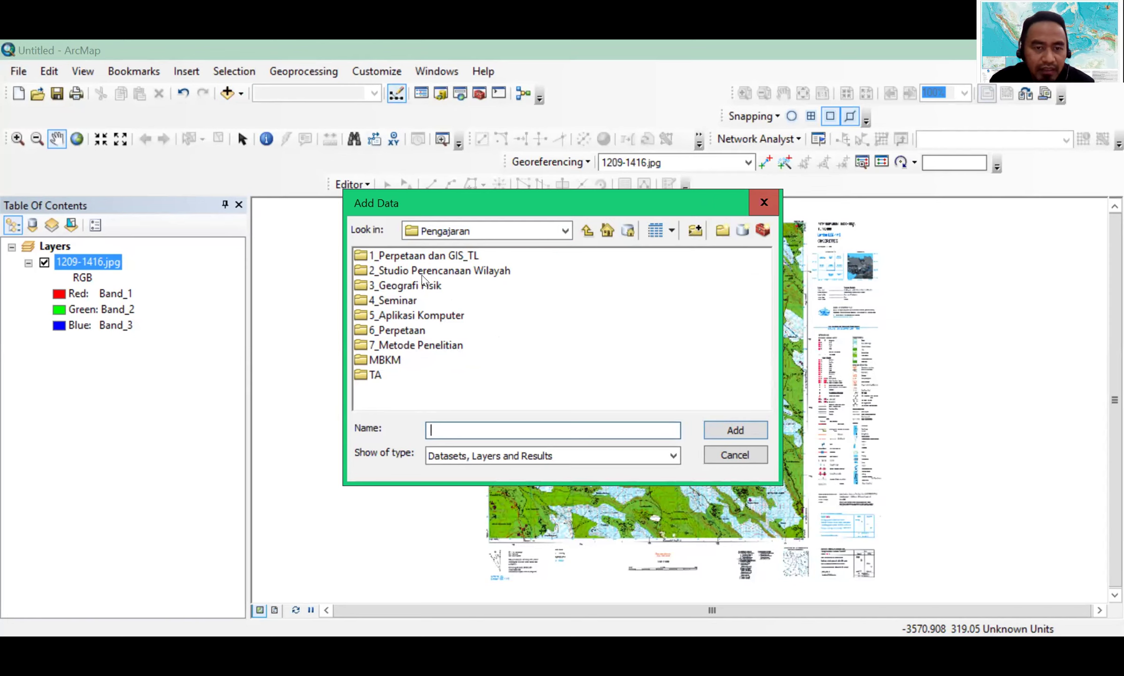
{"action": "left_click", "coordinate": [764, 203]}
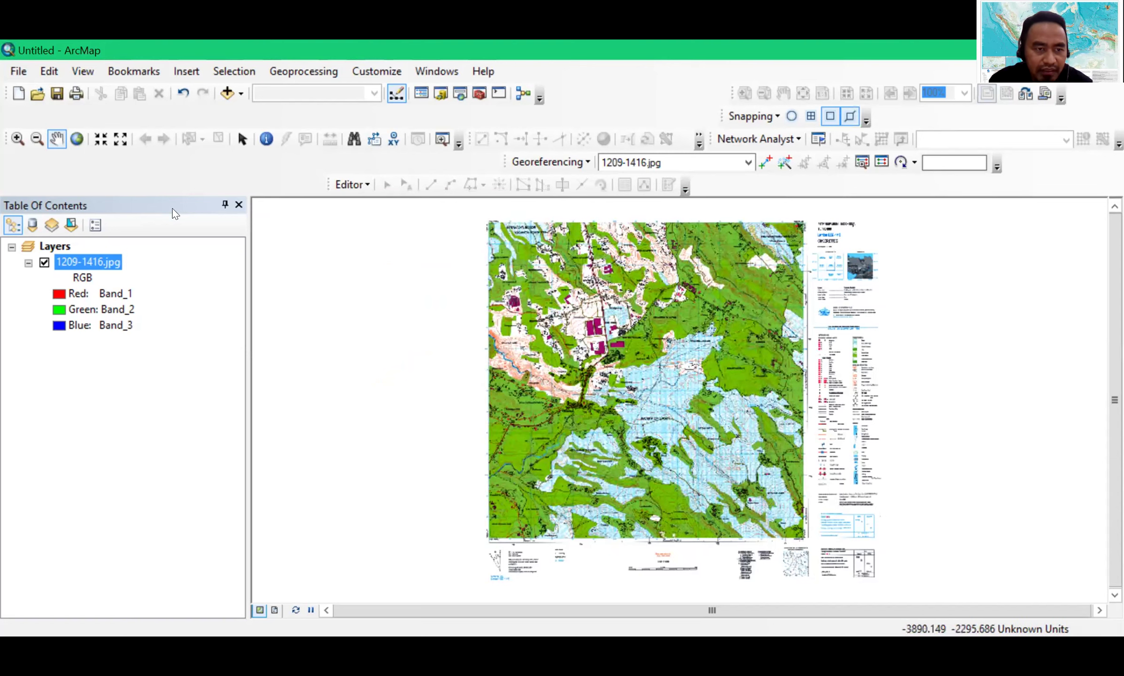
Add the Imagery basemap to the map
{"action": "left_click", "coordinate": [241, 93]}
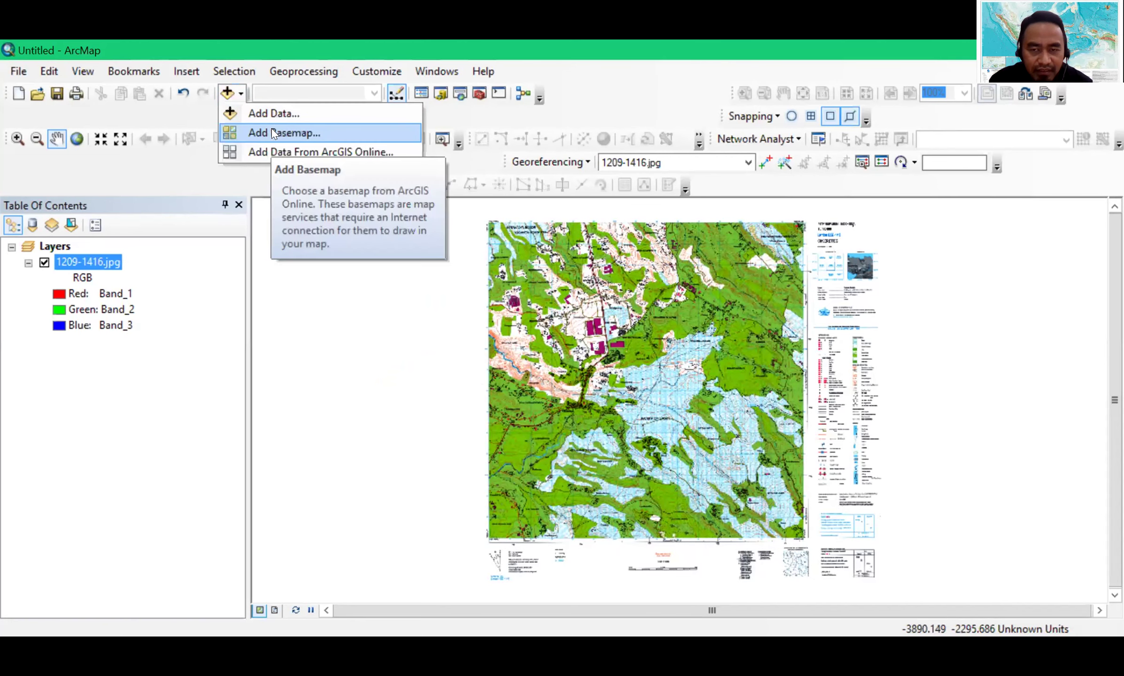
{"action": "left_click", "coordinate": [274, 133]}
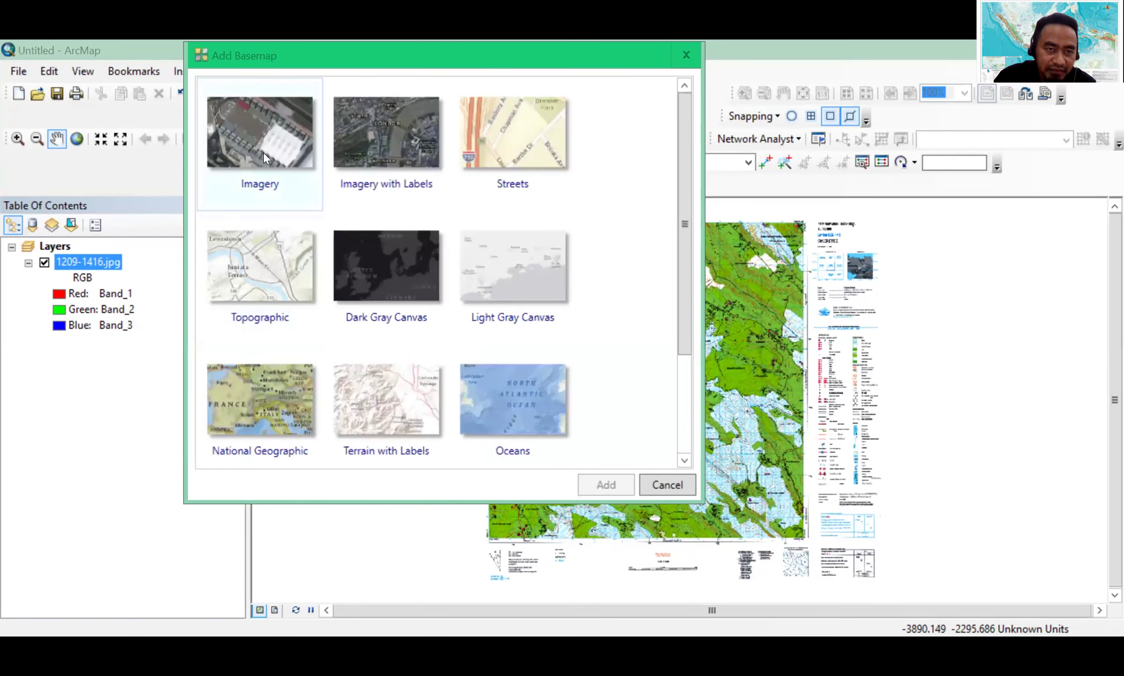
{"action": "left_click", "coordinate": [254, 162]}
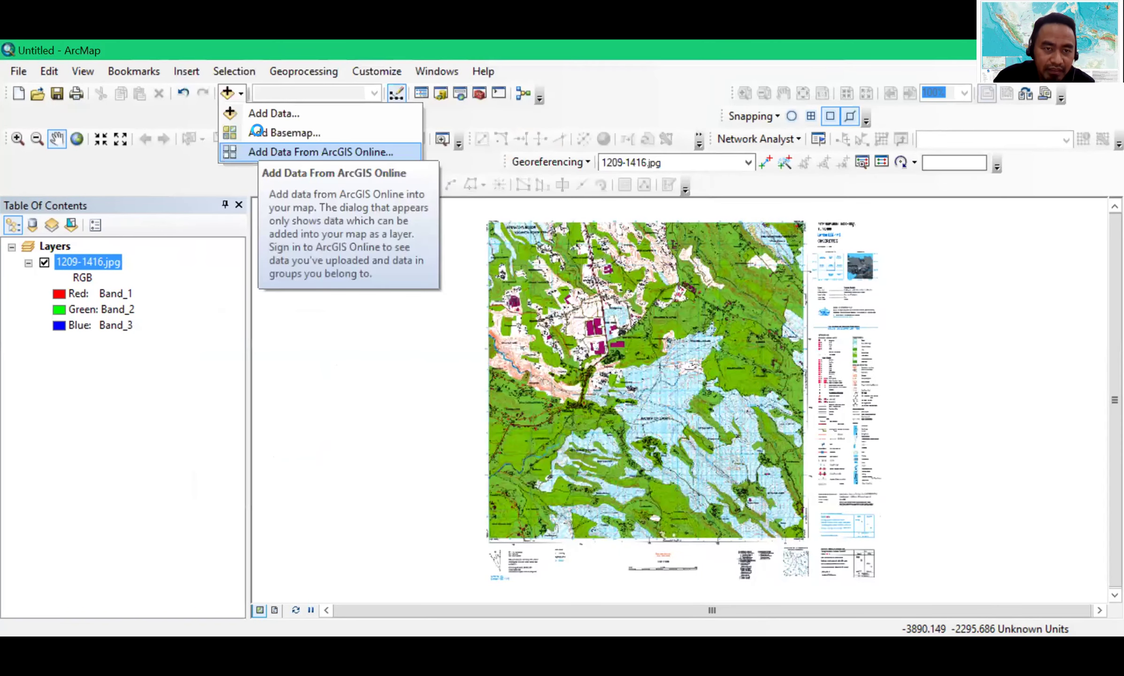
{"action": "left_click", "coordinate": [259, 133]}
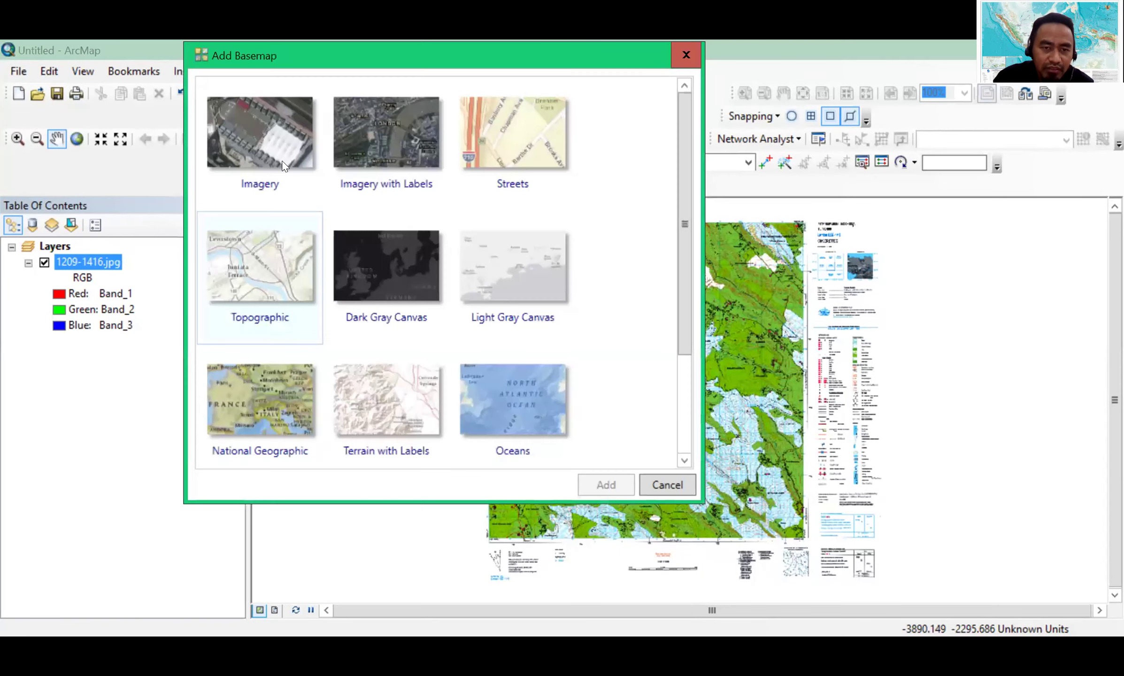
{"action": "left_click", "coordinate": [284, 165]}
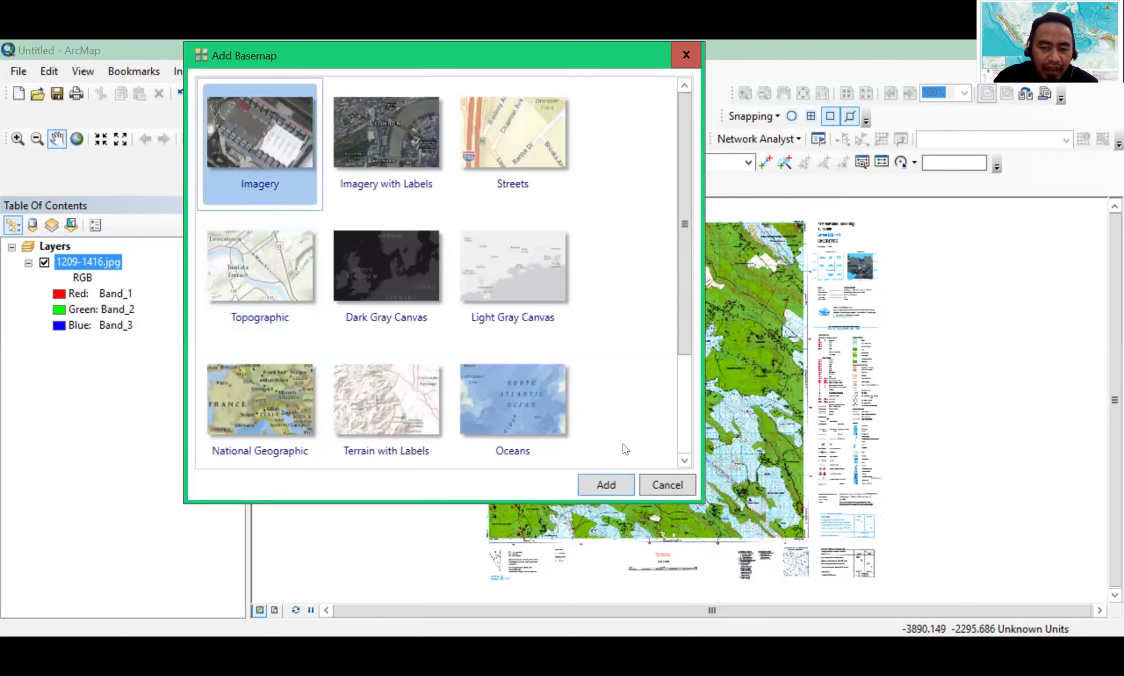
{"action": "left_click", "coordinate": [603, 484]}
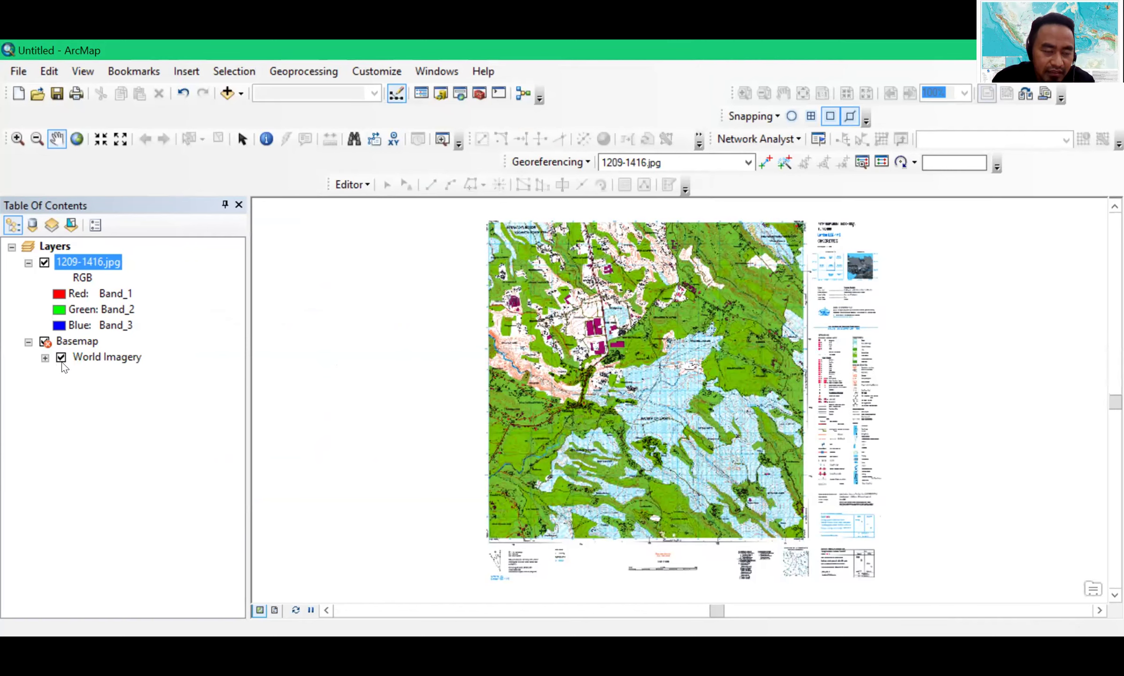
Toggle the visibility of the scanned map and the basemap, and remove the Basemap layer from the data frame
{"action": "left_click", "coordinate": [44, 263]}
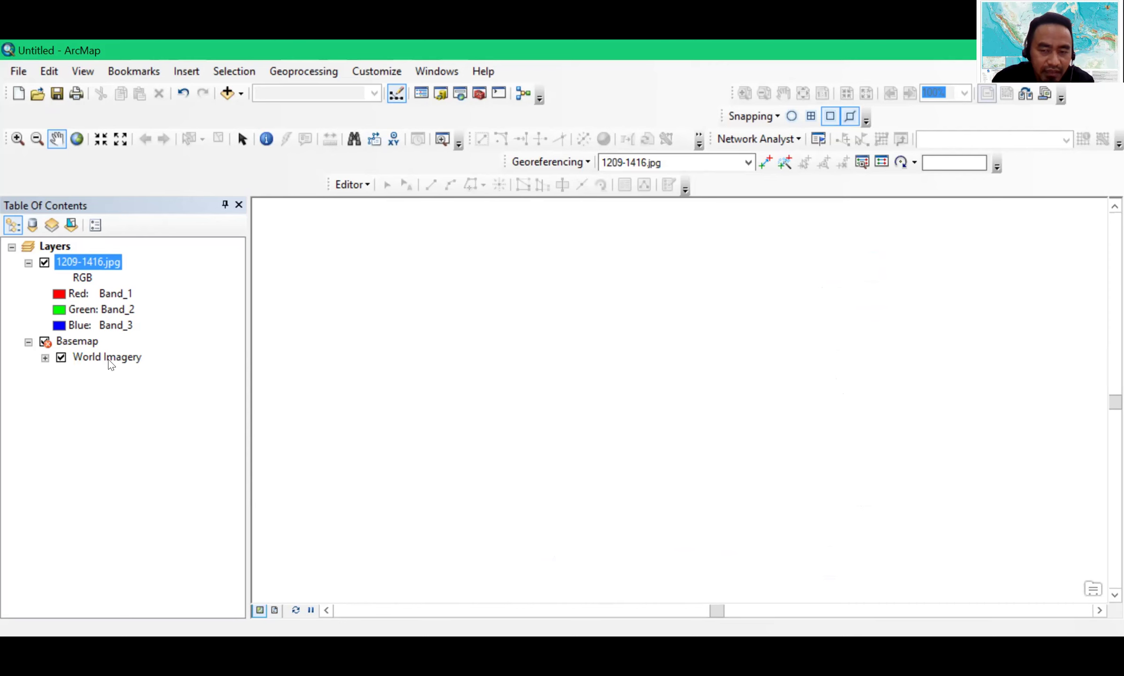
{"action": "left_click", "coordinate": [61, 356]}
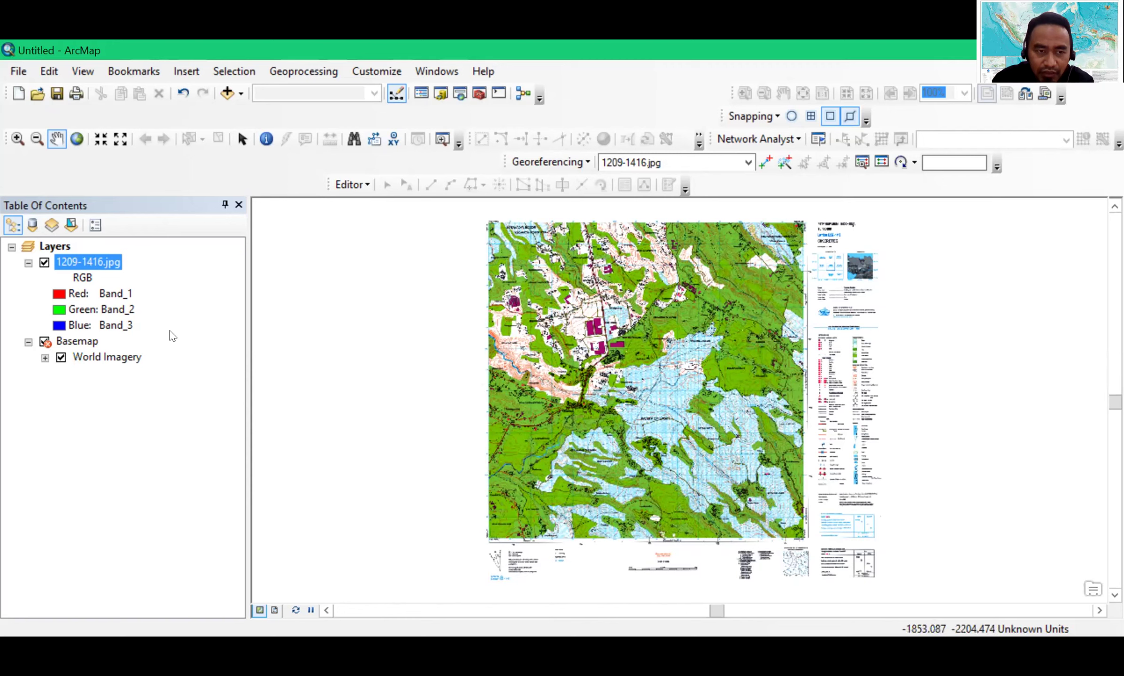
{"action": "left_click", "coordinate": [47, 344]}
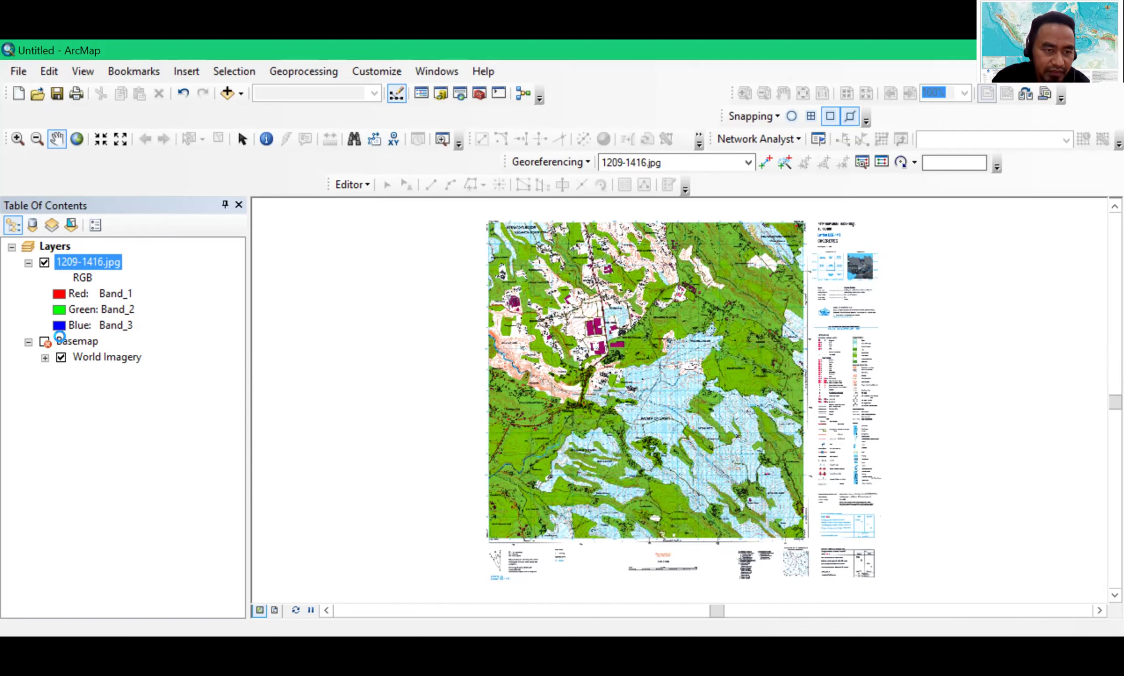
{"action": "left_click", "coordinate": [64, 341]}
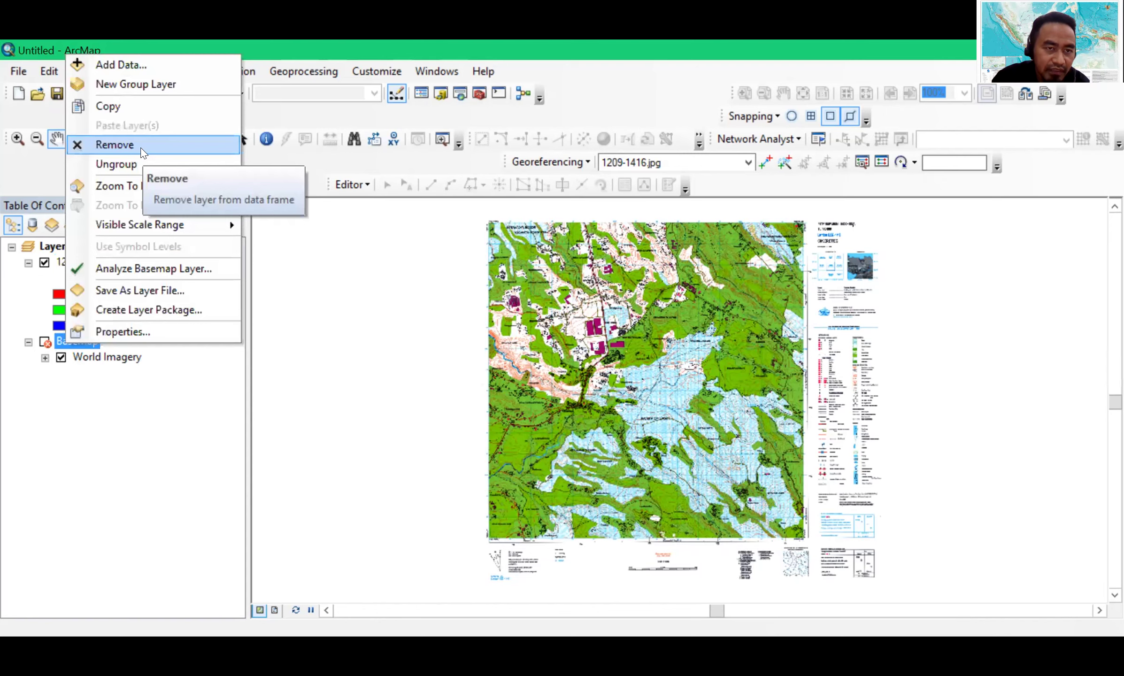
{"action": "key", "text": "Escape"}
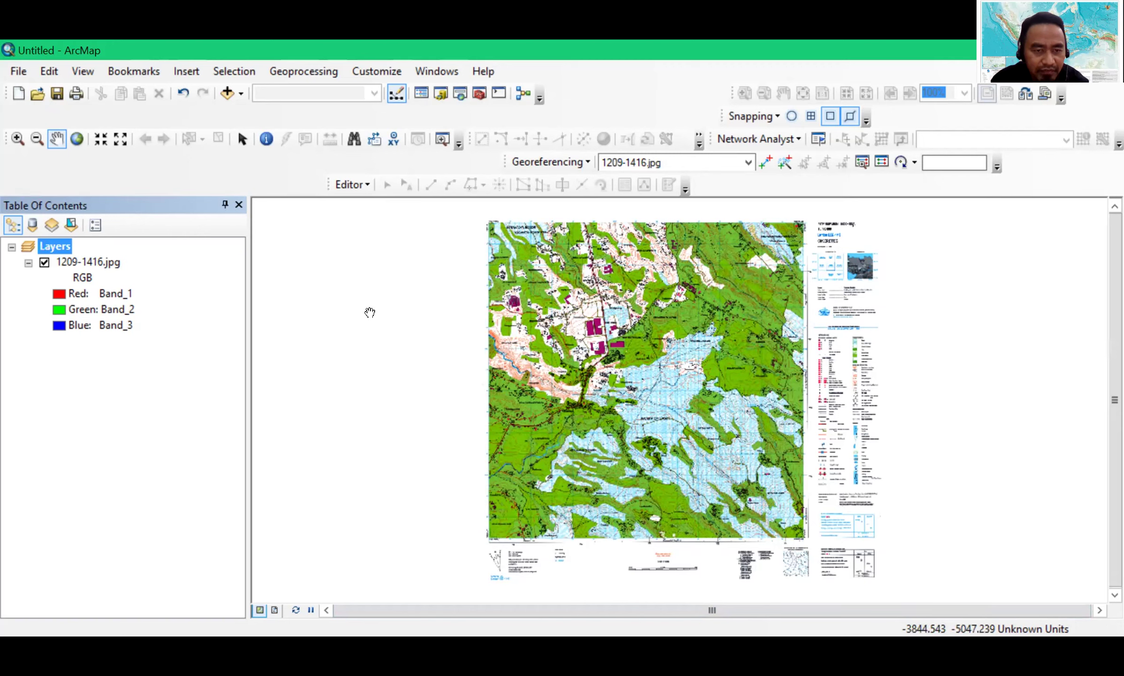
Review the coordinate systems available in the Layers data frame properties without applying one
{"action": "right_click", "coordinate": [49, 246]}
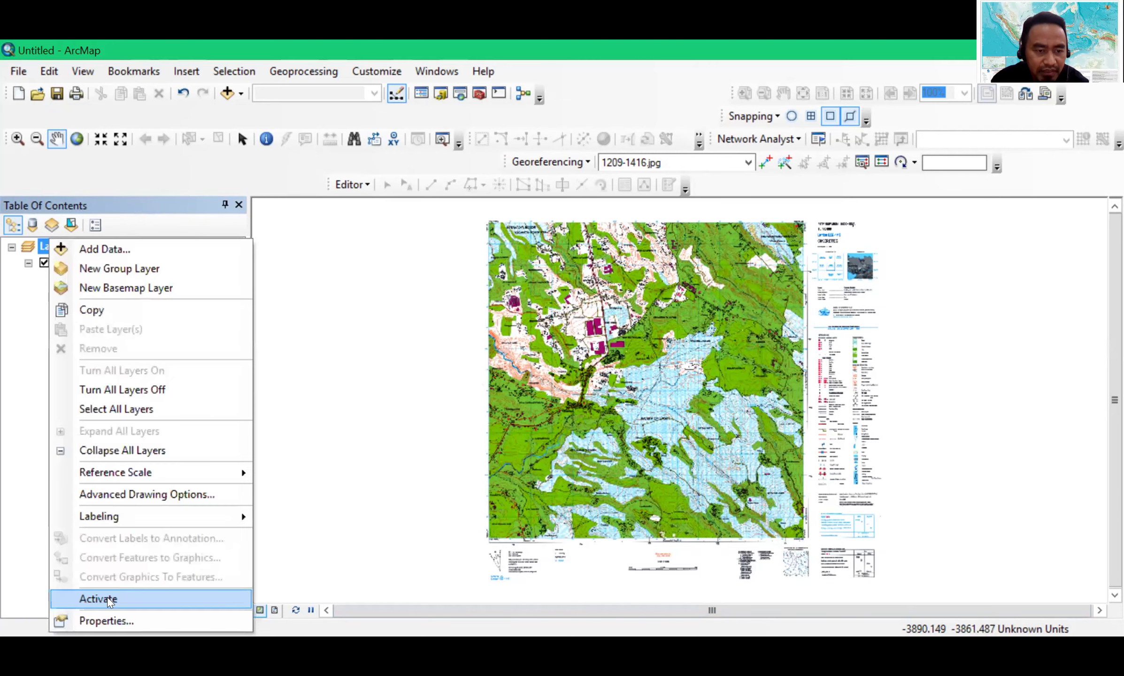
{"action": "left_click", "coordinate": [105, 625]}
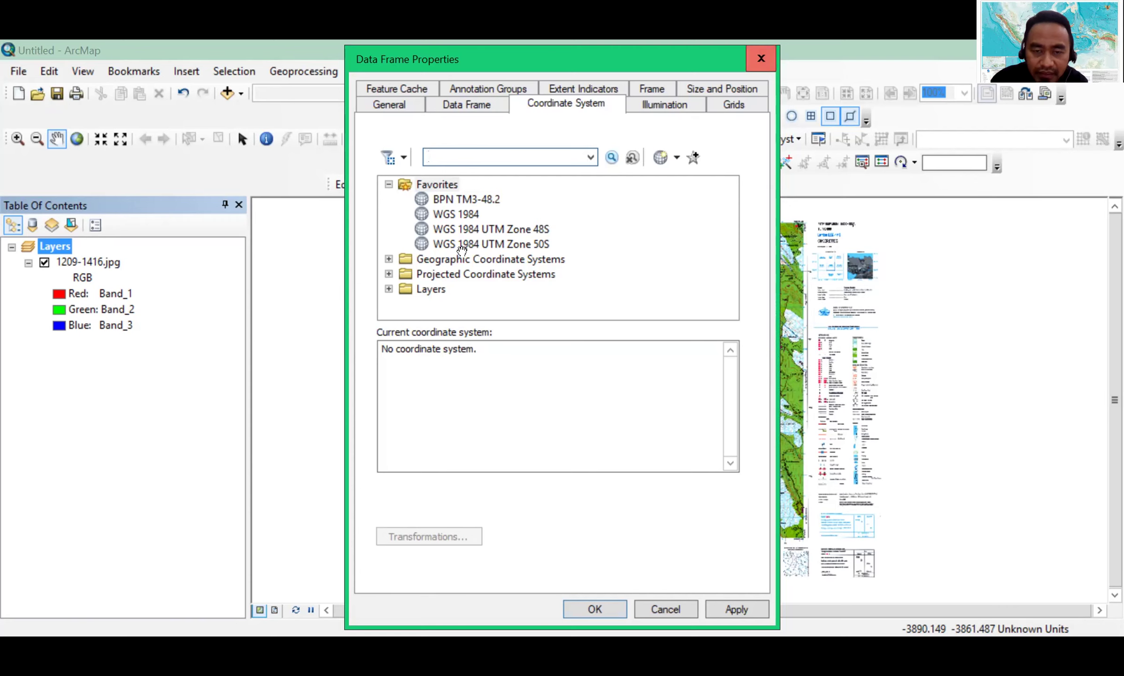
{"action": "key", "text": "Escape"}
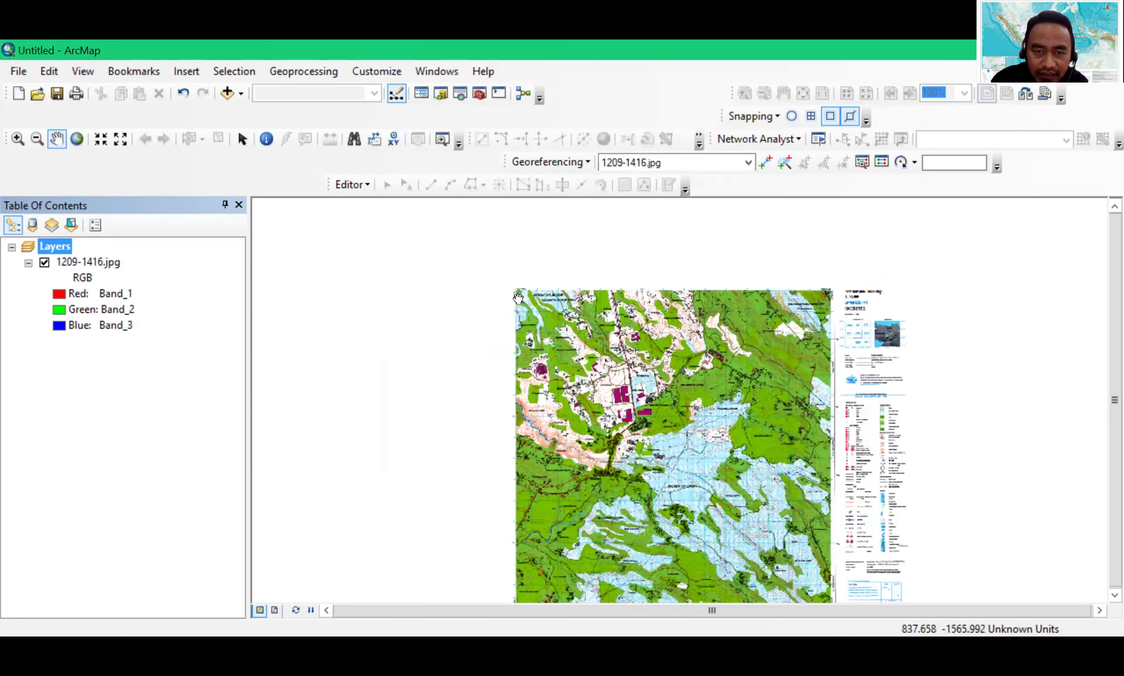
Examine the coordinate labels printed at the upper-left corner of the scanned map sheet
{"action": "scroll", "coordinate": [518, 298], "scroll_direction": "up", "scroll_amount": 4}
{"action": "scroll", "coordinate": [517, 298], "scroll_direction": "down", "scroll_amount": 4}
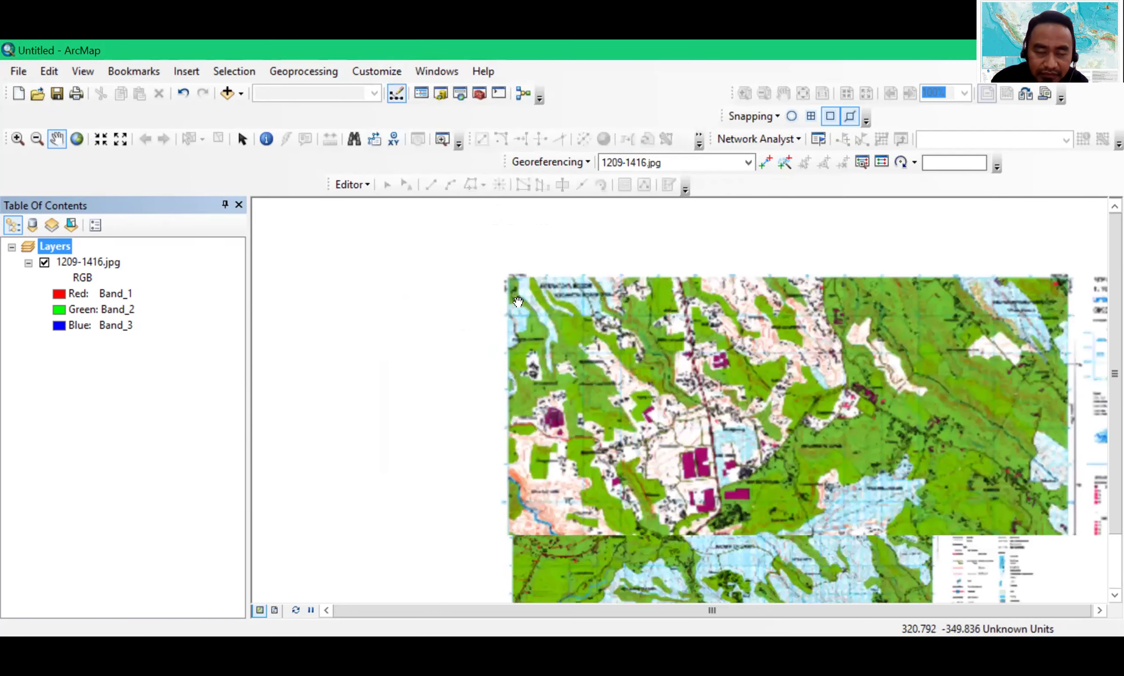
{"action": "scroll", "coordinate": [518, 301], "scroll_direction": "down", "scroll_amount": 2}
{"action": "left_click_drag", "start_coordinate": [521, 290], "coordinate": [549, 427]}
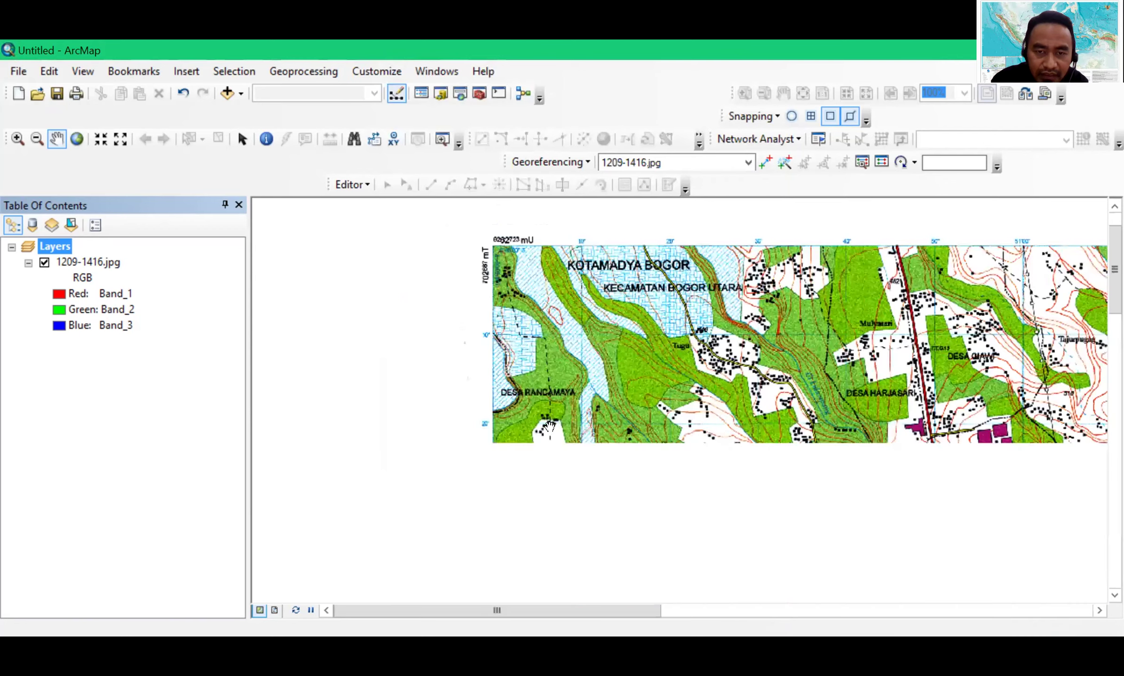
{"action": "scroll", "coordinate": [531, 405], "scroll_direction": "down", "scroll_amount": 4}
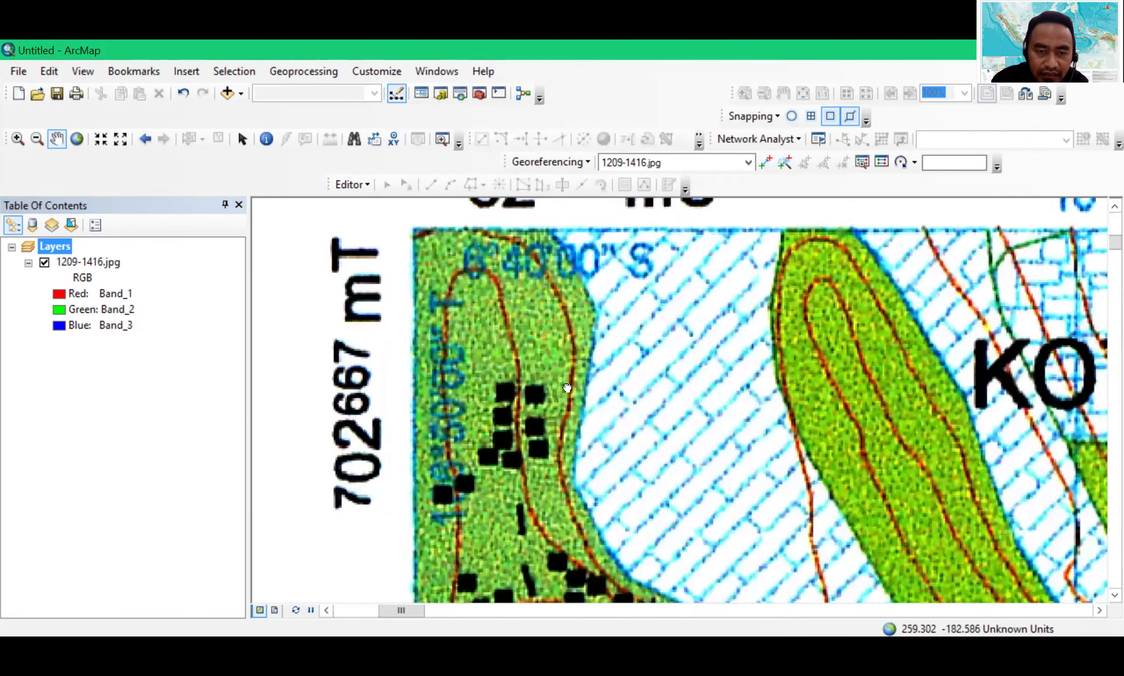
{"action": "left_click_drag", "start_coordinate": [521, 355], "coordinate": [568, 390]}
{"action": "scroll", "coordinate": [562, 376], "scroll_direction": "down", "scroll_amount": 1}
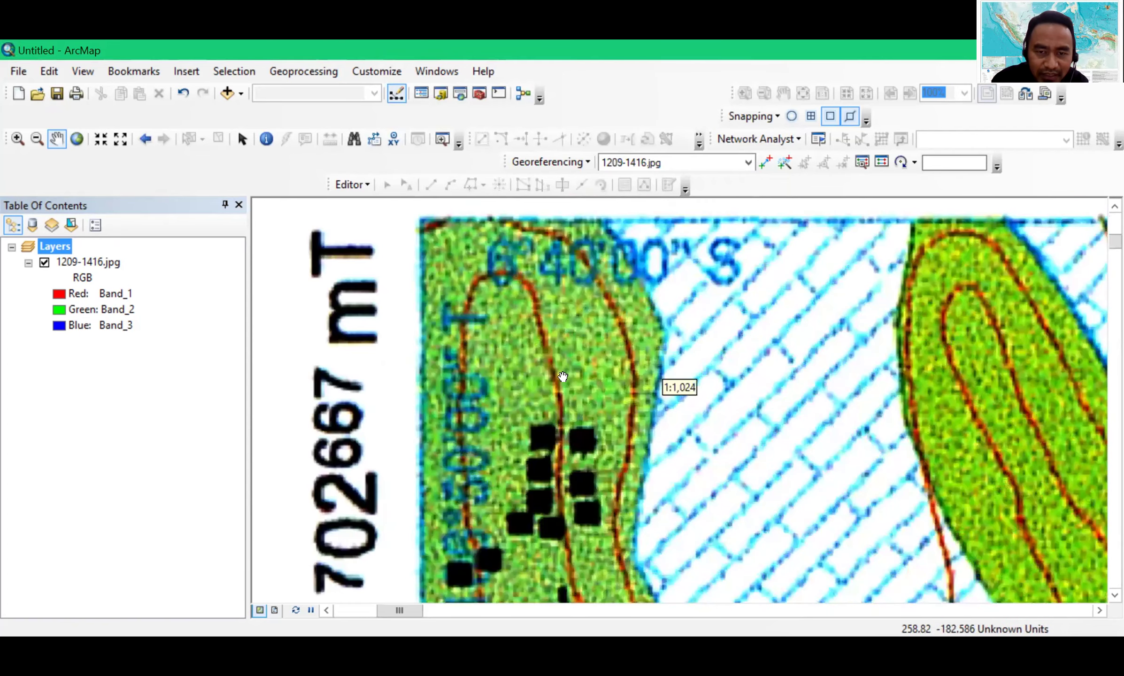
{"action": "scroll", "coordinate": [565, 382], "scroll_direction": "up", "scroll_amount": 1}
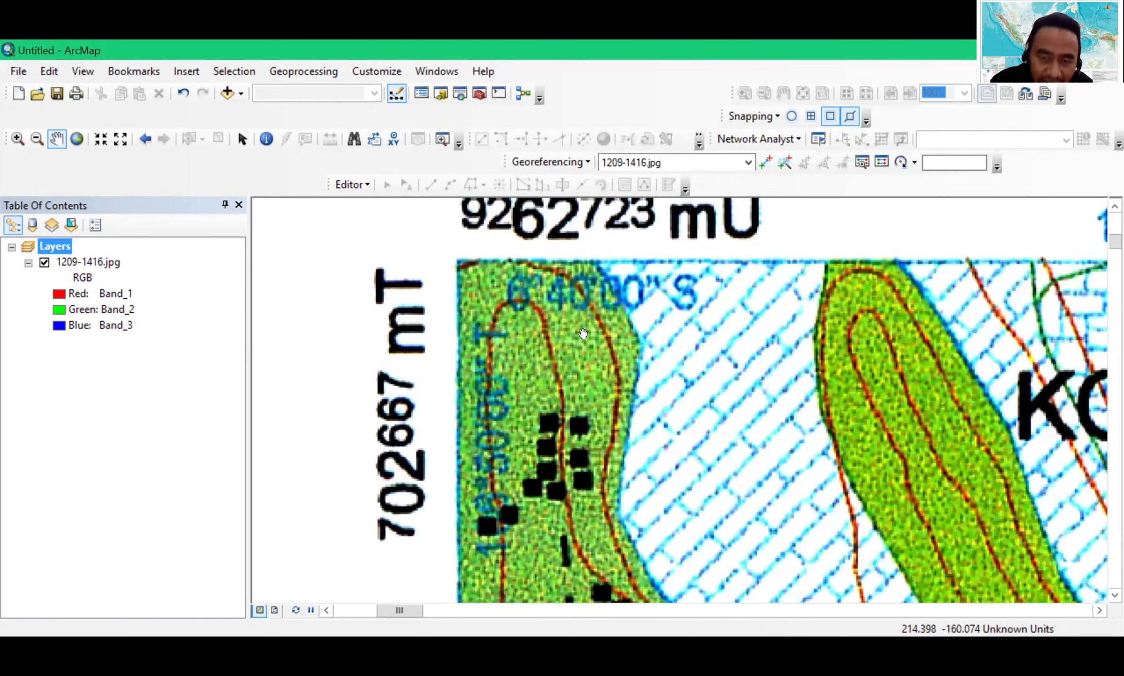
{"action": "left_click_drag", "start_coordinate": [554, 349], "coordinate": [552, 366]}
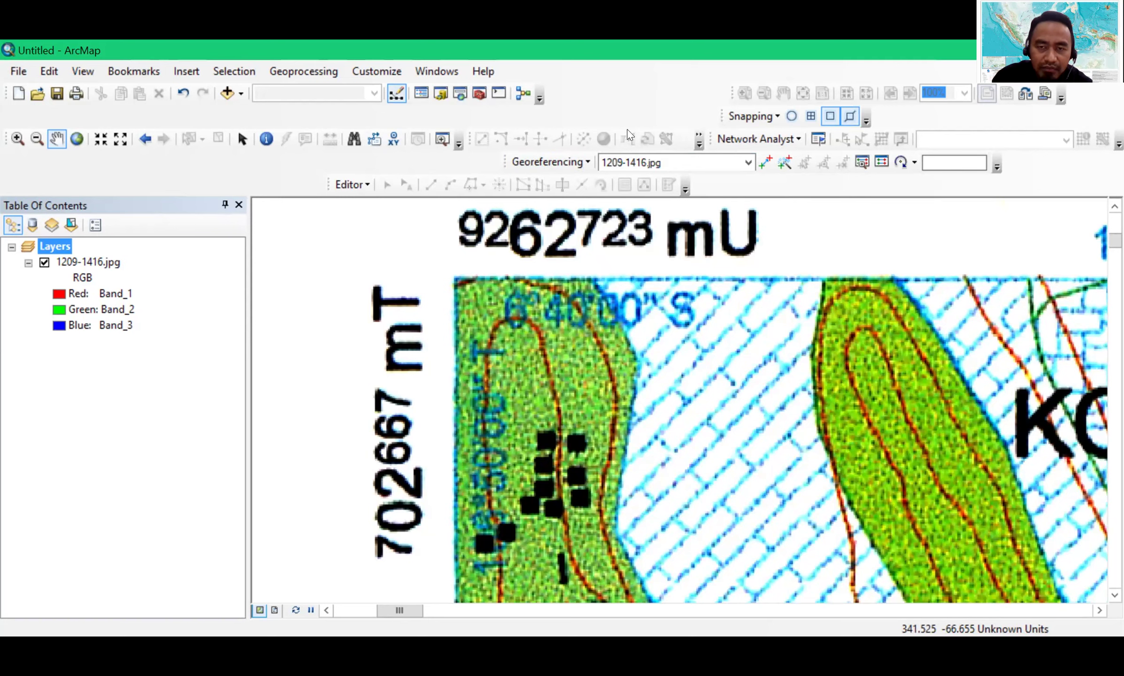
Show the Data Driven Pages toolbar, and turn the Georeferencing toolbar off and back on
{"action": "right_click", "coordinate": [912, 112]}
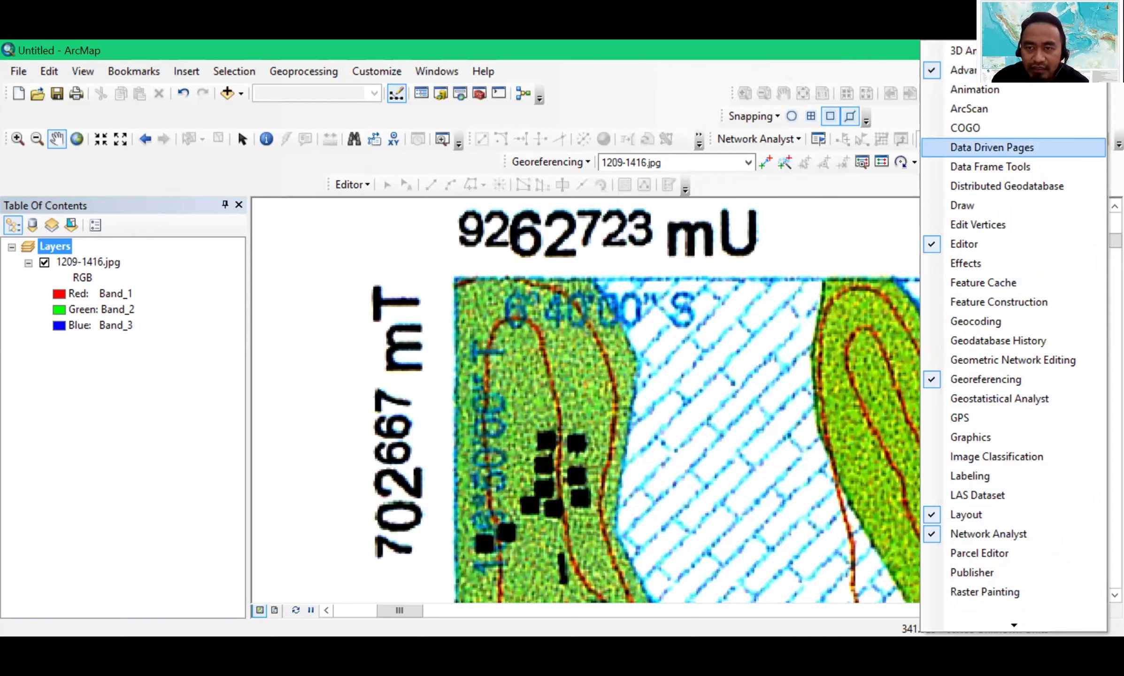
{"action": "left_click", "coordinate": [991, 147]}
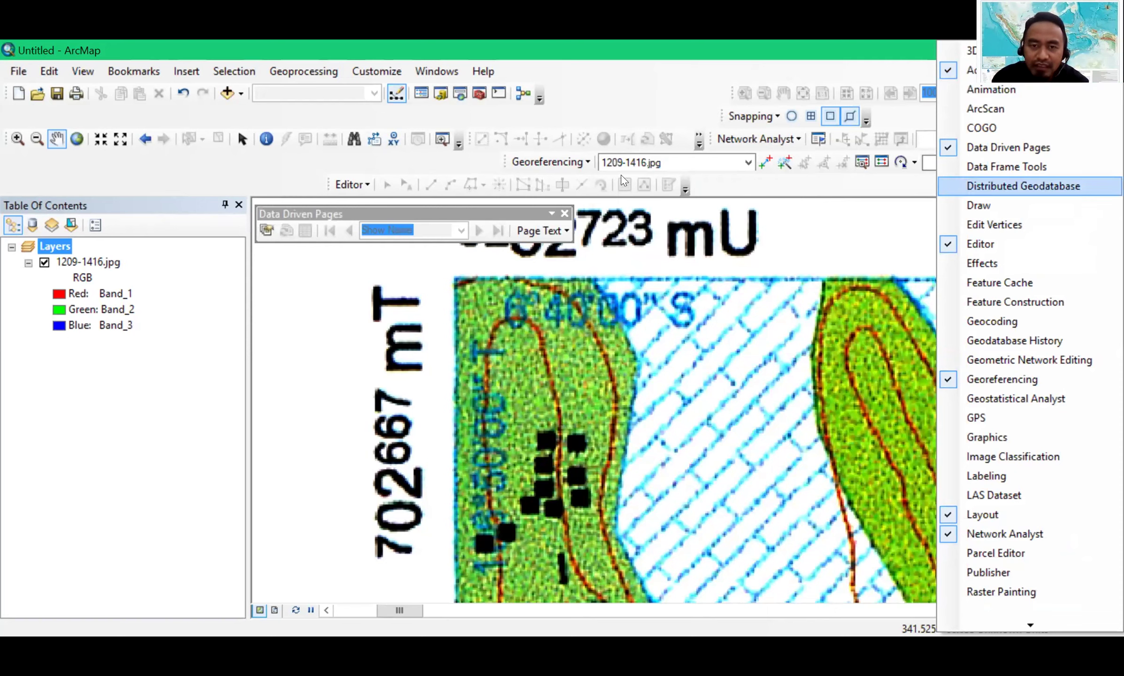
{"action": "left_click", "coordinate": [948, 380]}
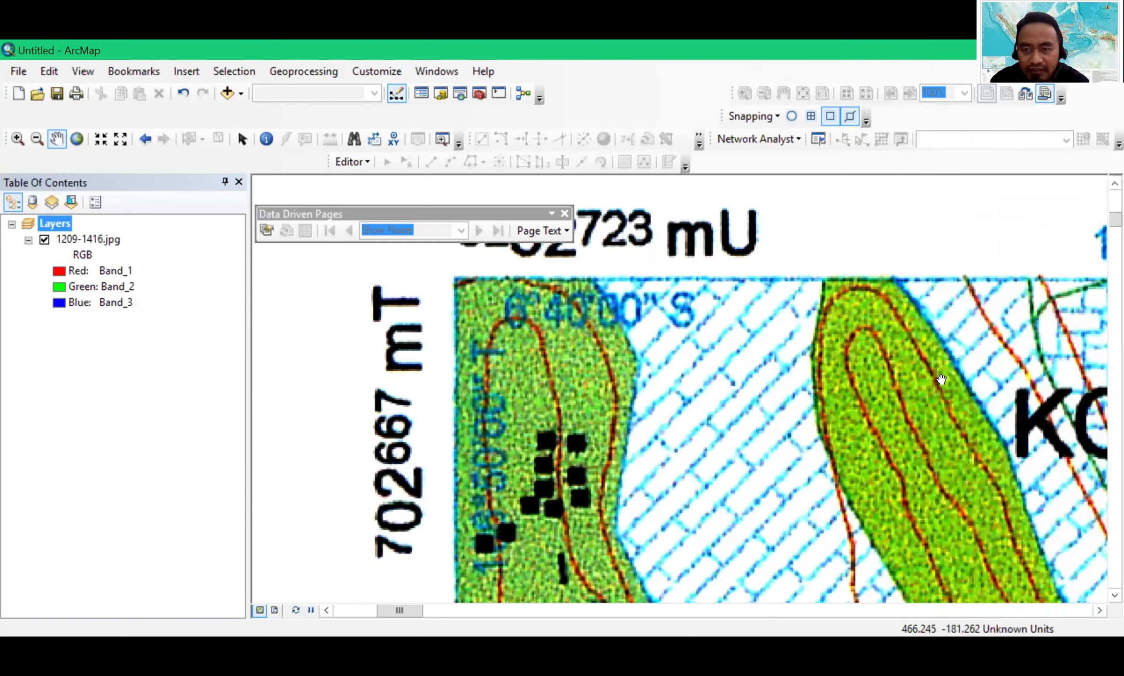
{"action": "right_click", "coordinate": [966, 118]}
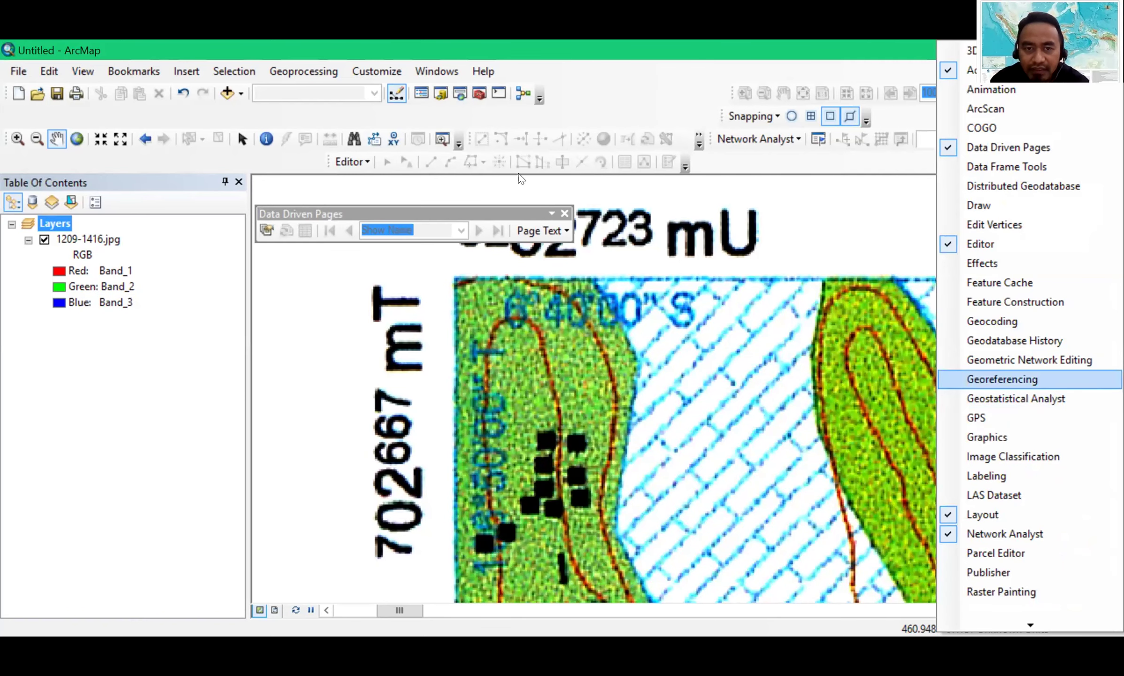
{"action": "key", "text": "Return"}
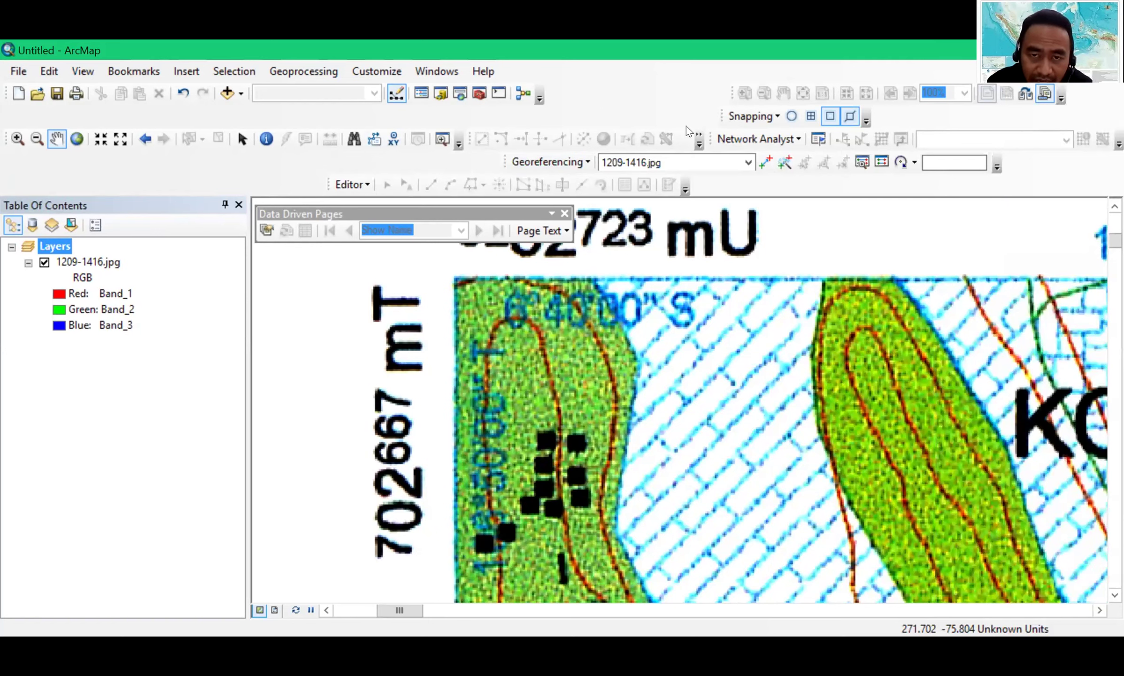
{"action": "left_click", "coordinate": [764, 164]}
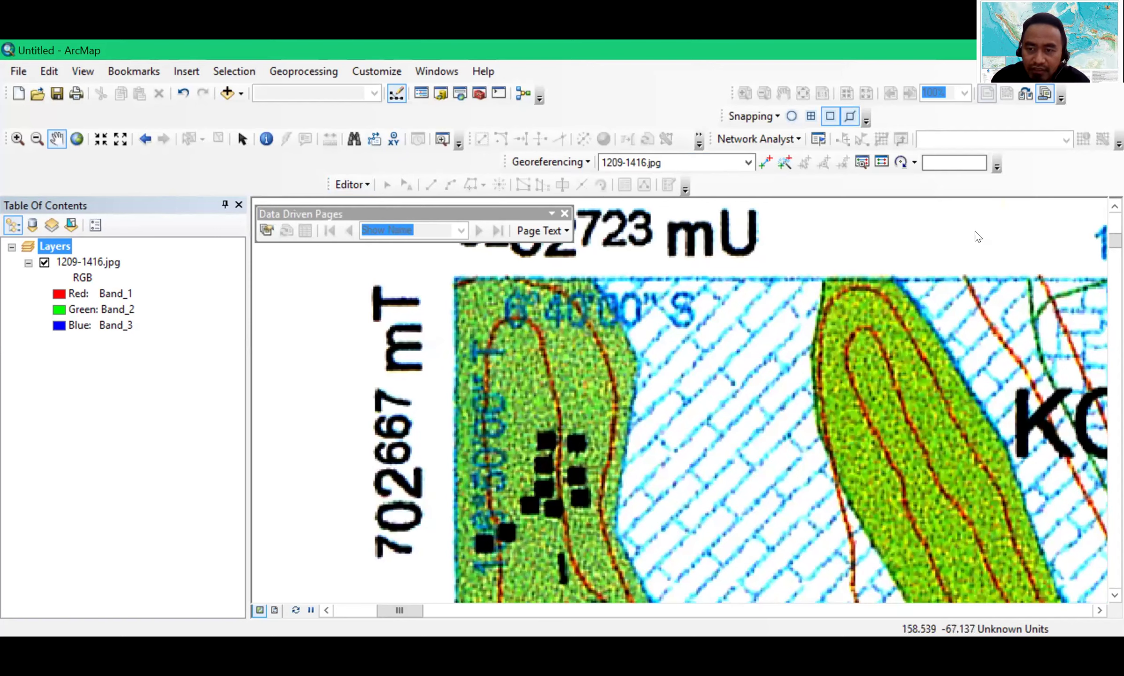
Turn the Editor toolbar off and back on, and dock the floating Data Driven Pages toolbar with the other toolbars
{"action": "right_click", "coordinate": [978, 187]}
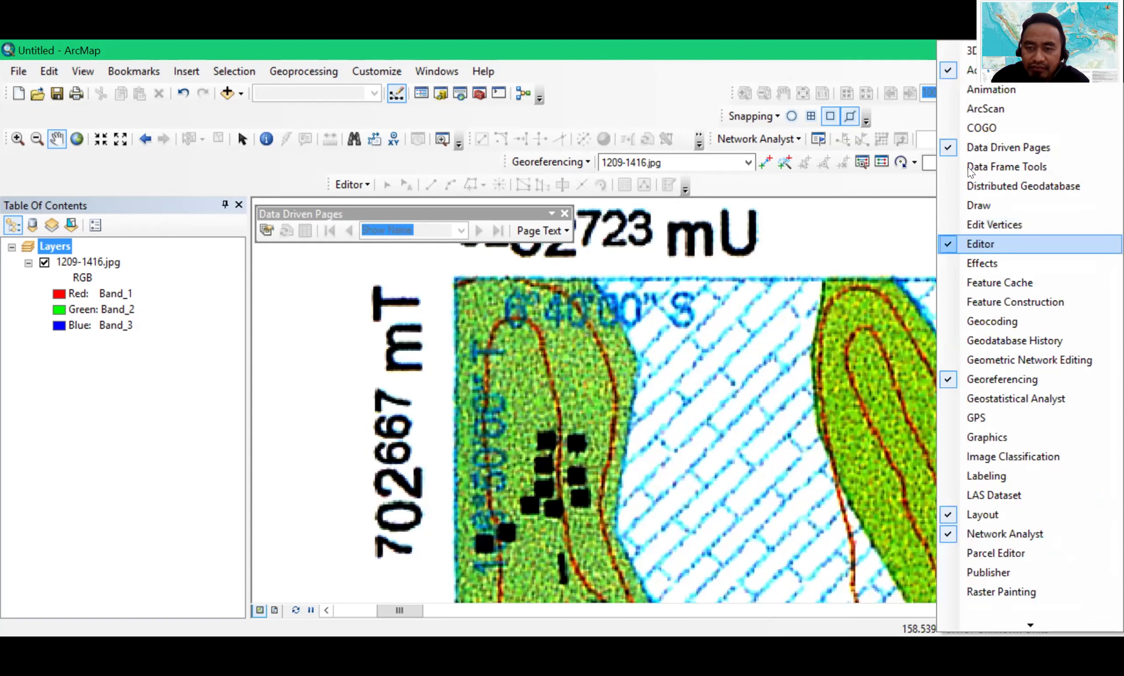
{"action": "left_click", "coordinate": [956, 242]}
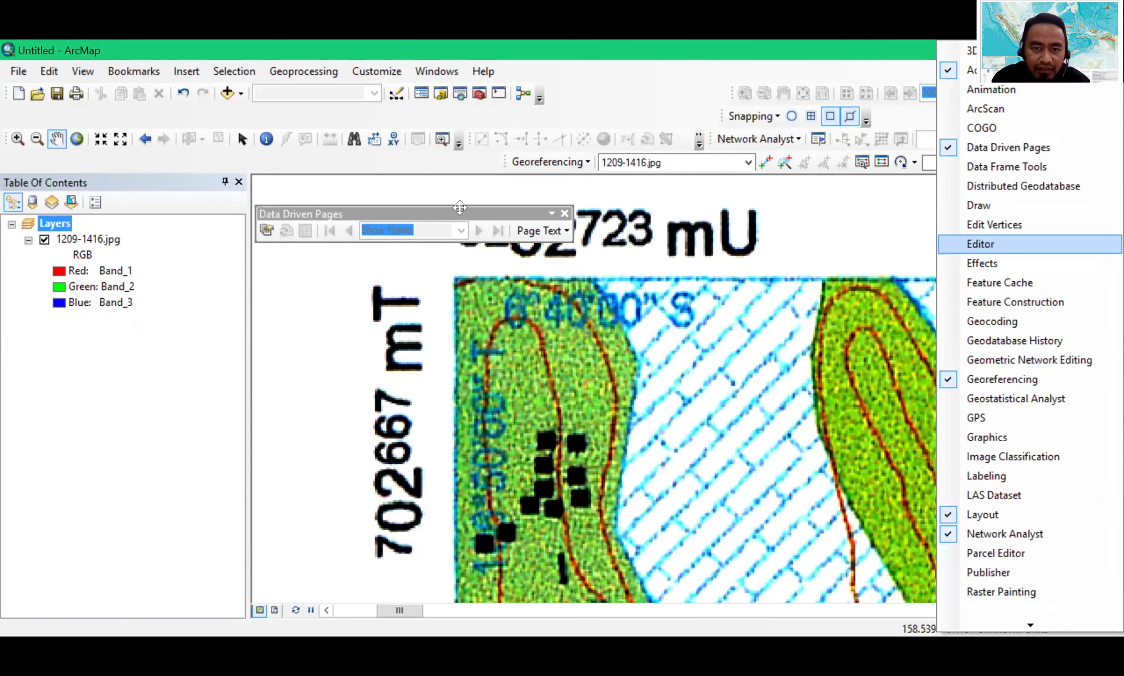
{"action": "double_click", "coordinate": [460, 207]}
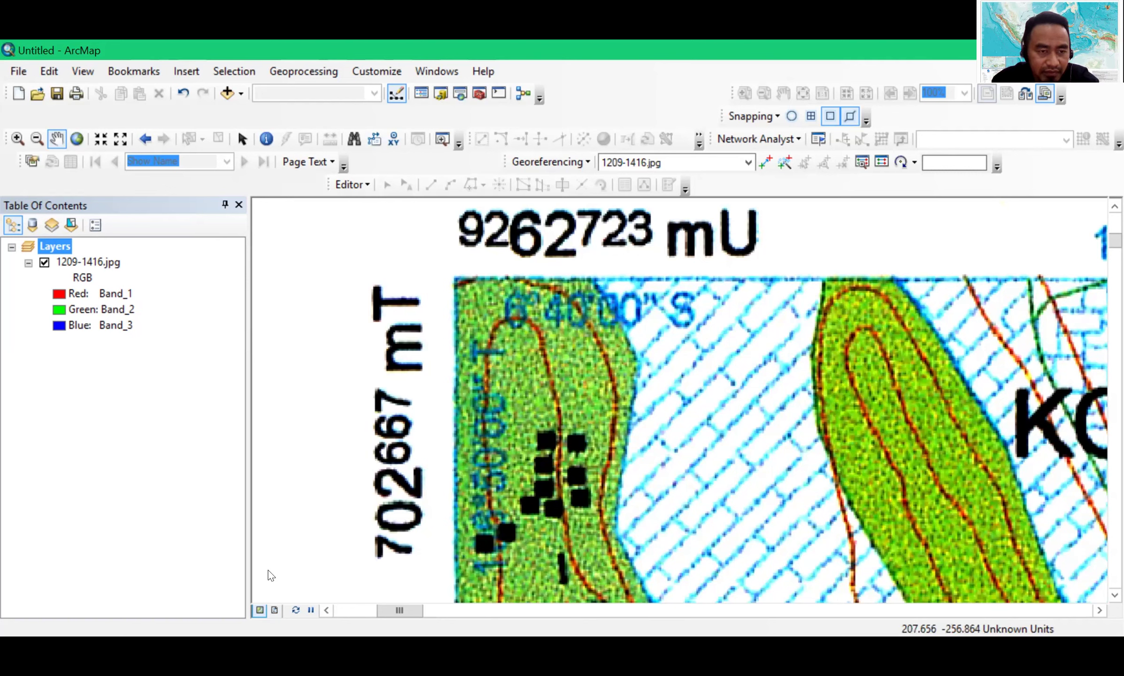
{"action": "key", "text": "alt+Tab"}
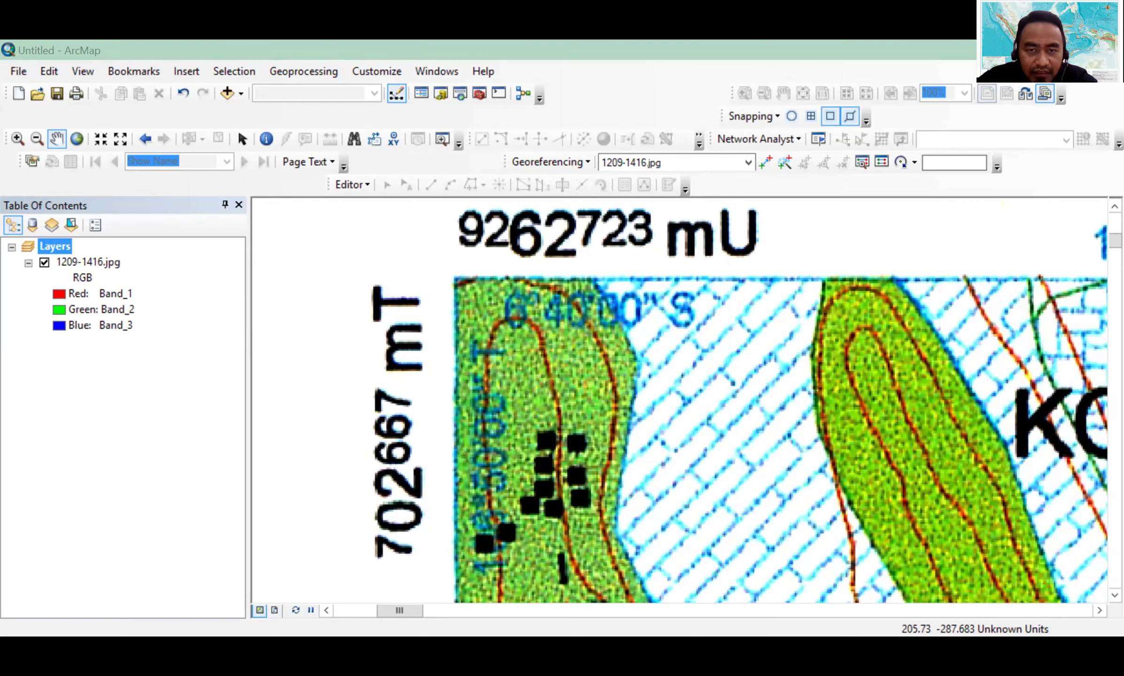
{"action": "left_click", "coordinate": [571, 163]}
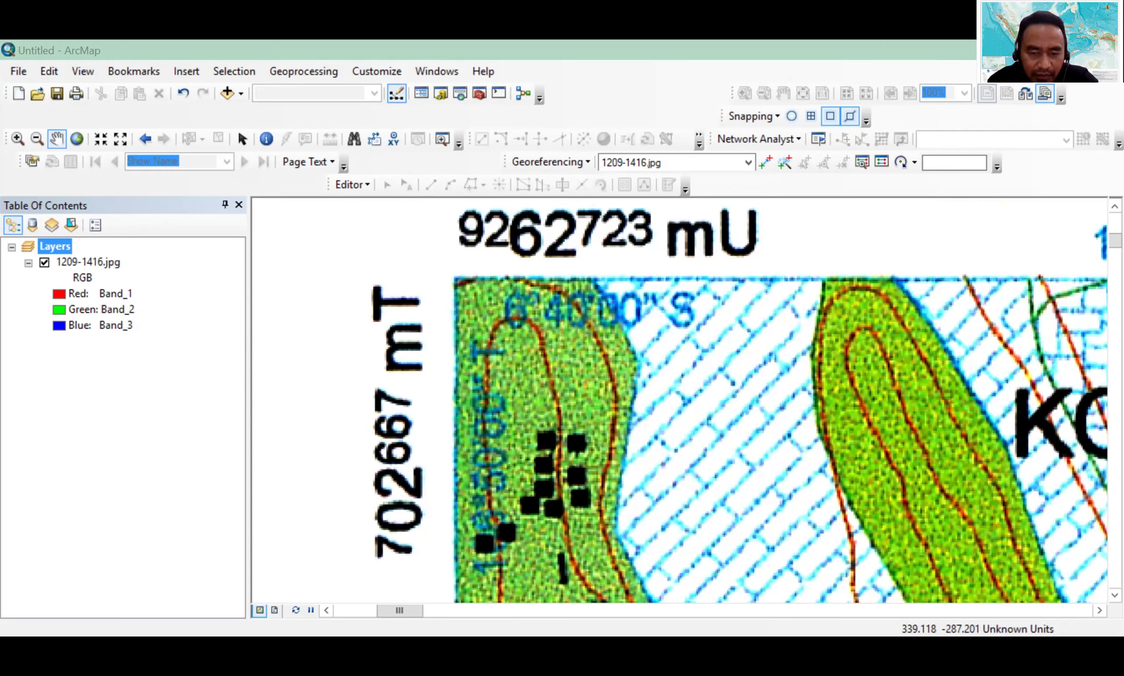
{"action": "left_click", "coordinate": [545, 342]}
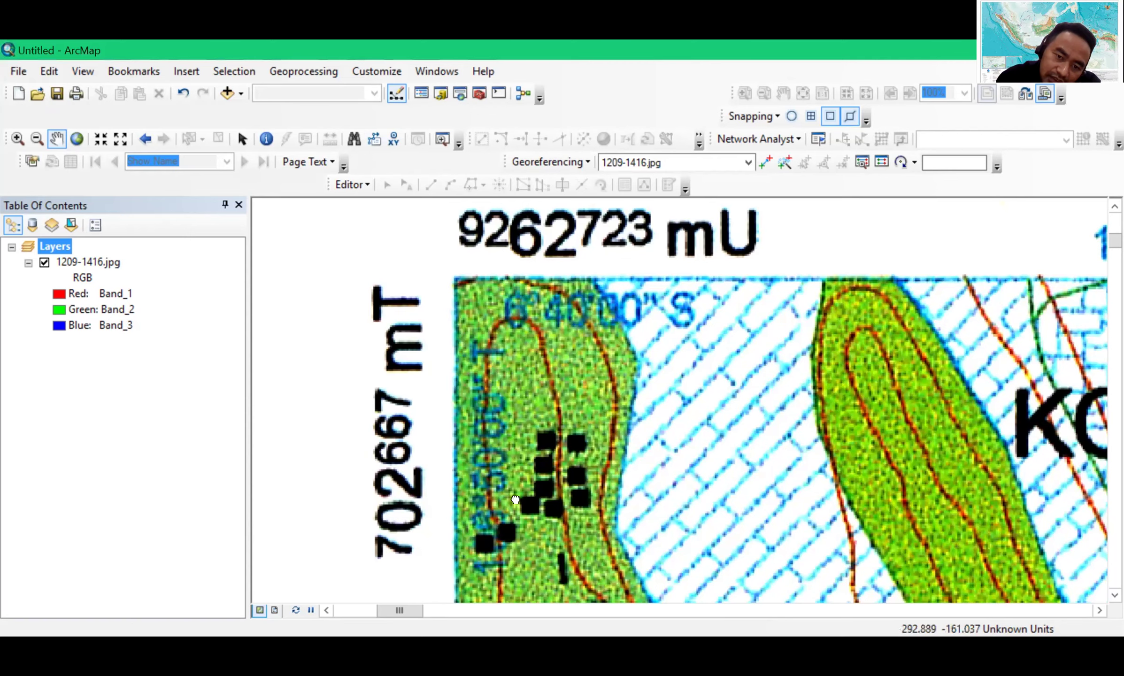
Examine the coordinate labels along the map sheet's upper edge, from the upper-left corner to the upper-right corner
{"action": "left_click_drag", "start_coordinate": [471, 451], "coordinate": [472, 449]}
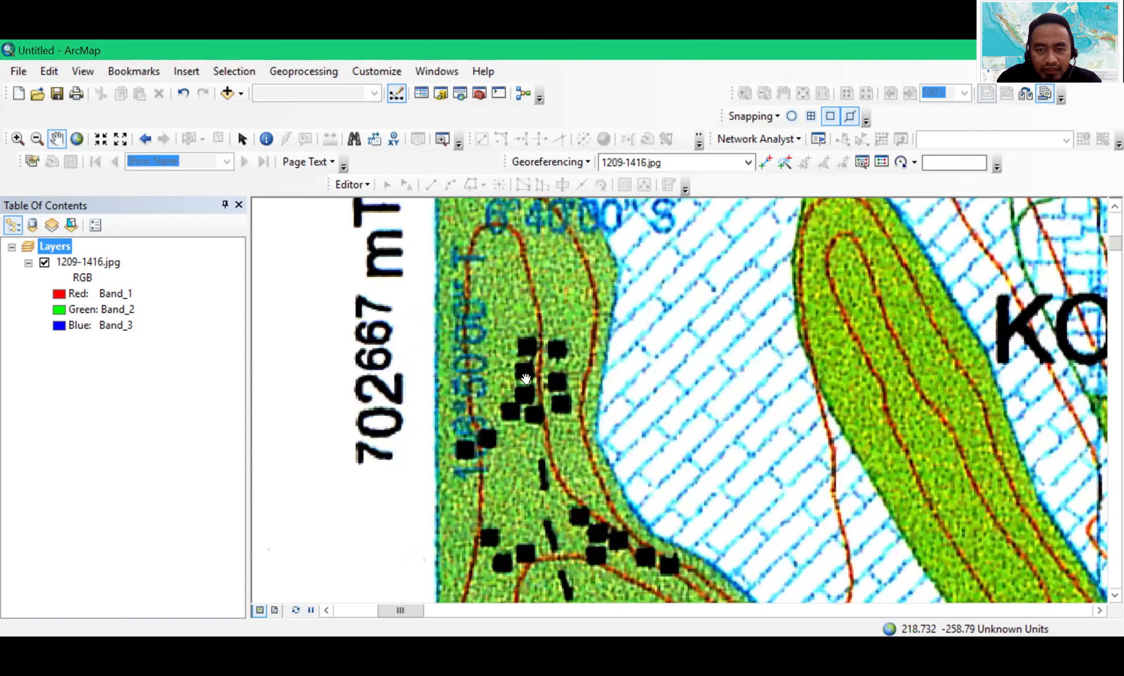
{"action": "scroll", "coordinate": [526, 378], "scroll_direction": "up", "scroll_amount": 1}
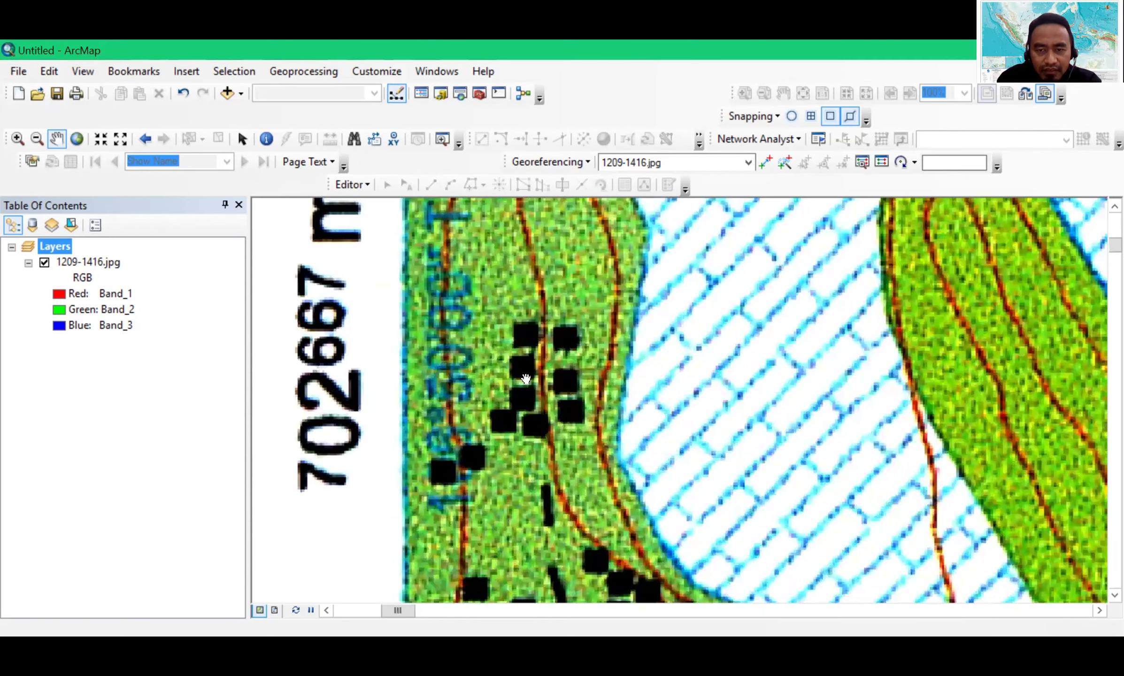
{"action": "scroll", "coordinate": [526, 378], "scroll_direction": "down", "scroll_amount": 2}
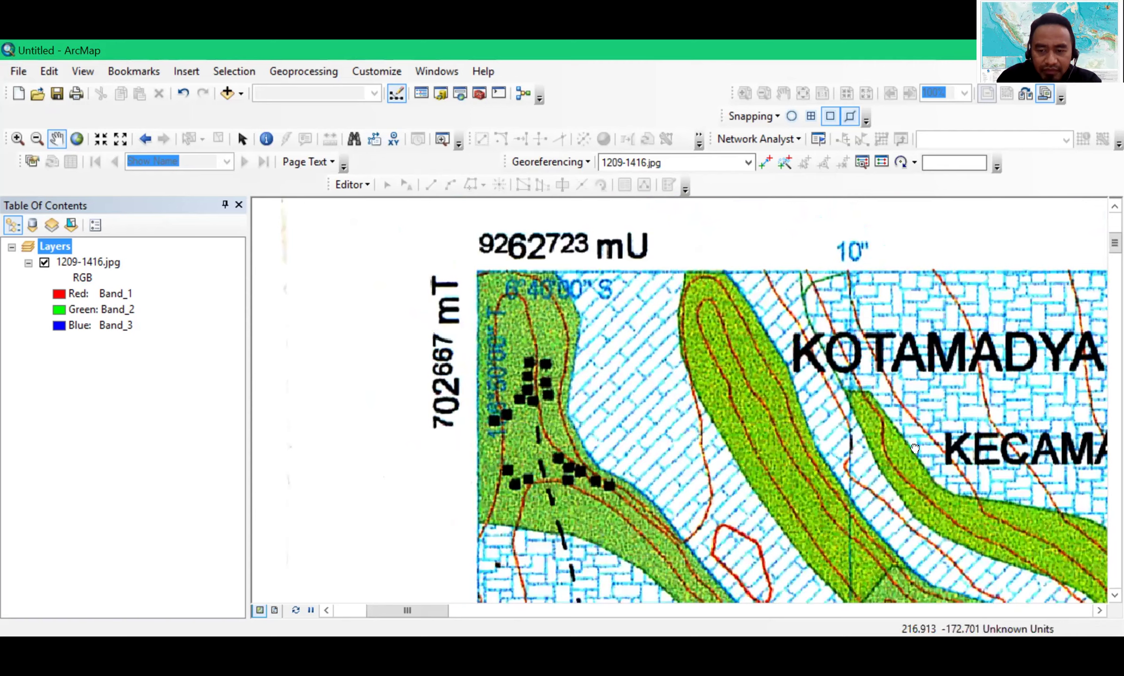
{"action": "left_click_drag", "start_coordinate": [943, 399], "coordinate": [191, 420]}
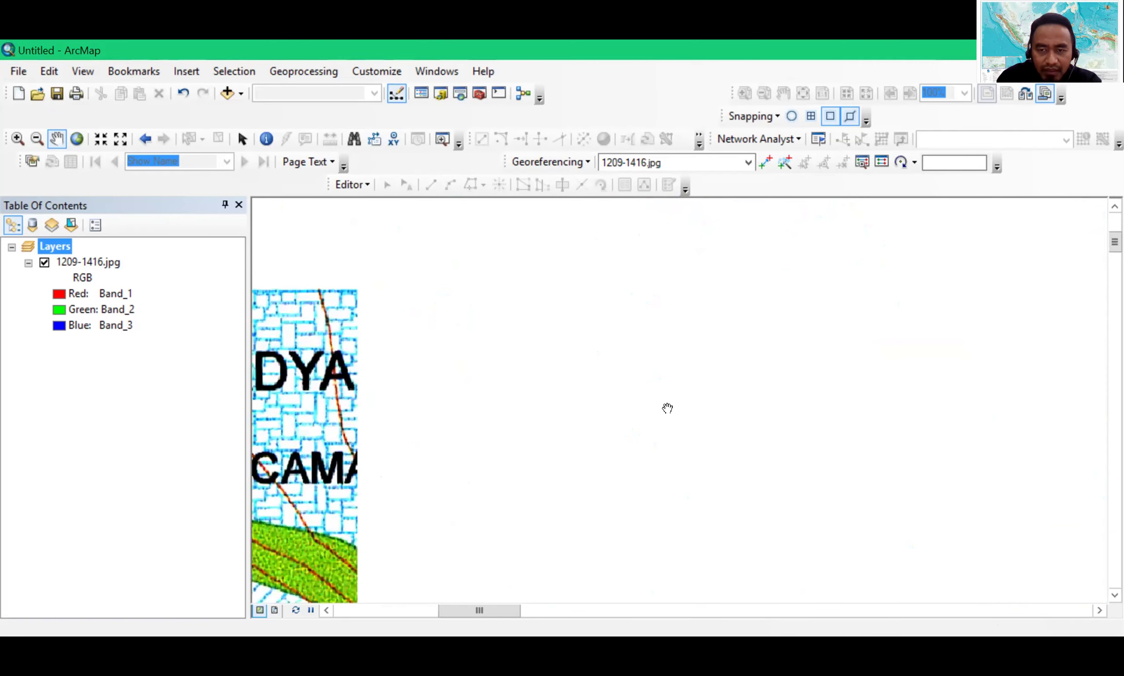
{"action": "left_click_drag", "start_coordinate": [643, 442], "coordinate": [482, 413]}
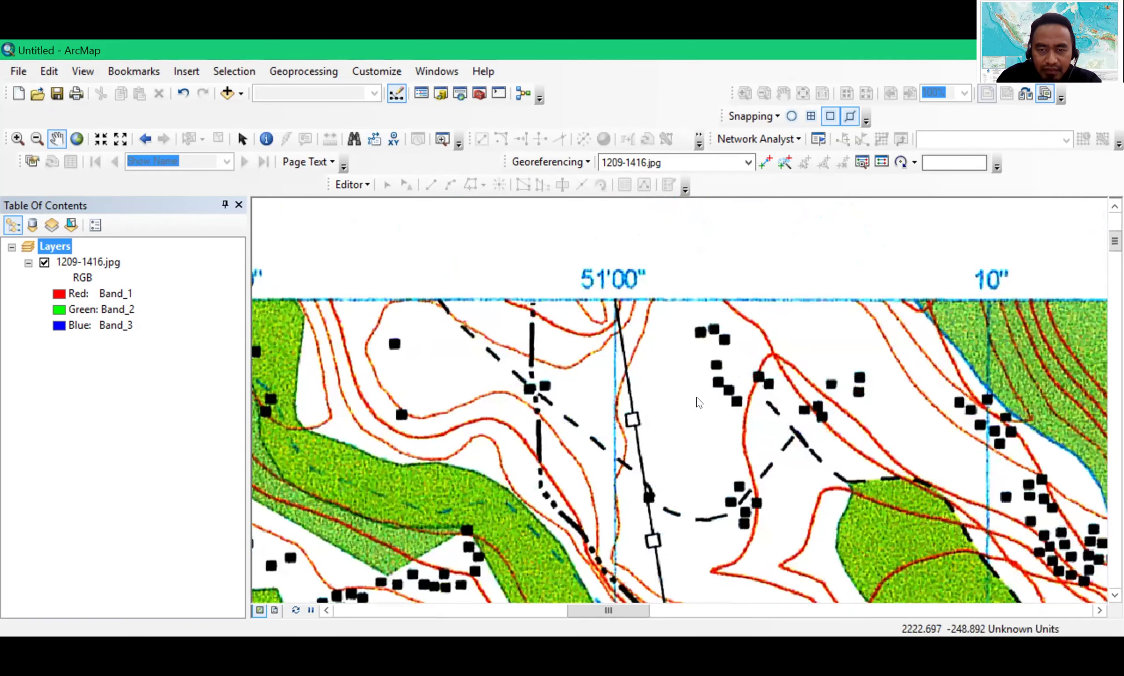
{"action": "left_click_drag", "start_coordinate": [699, 401], "coordinate": [234, 431]}
{"action": "left_click_drag", "start_coordinate": [567, 385], "coordinate": [63, 399]}
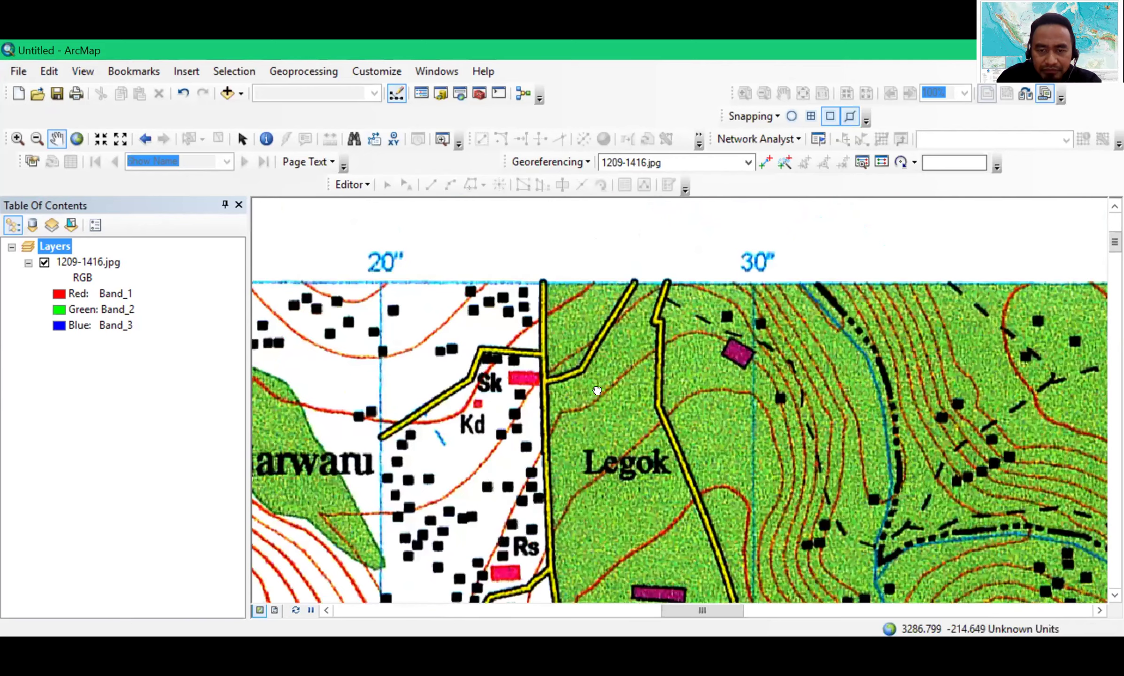
{"action": "left_click_drag", "start_coordinate": [892, 389], "coordinate": [488, 382]}
{"action": "left_click_drag", "start_coordinate": [1060, 396], "coordinate": [585, 396]}
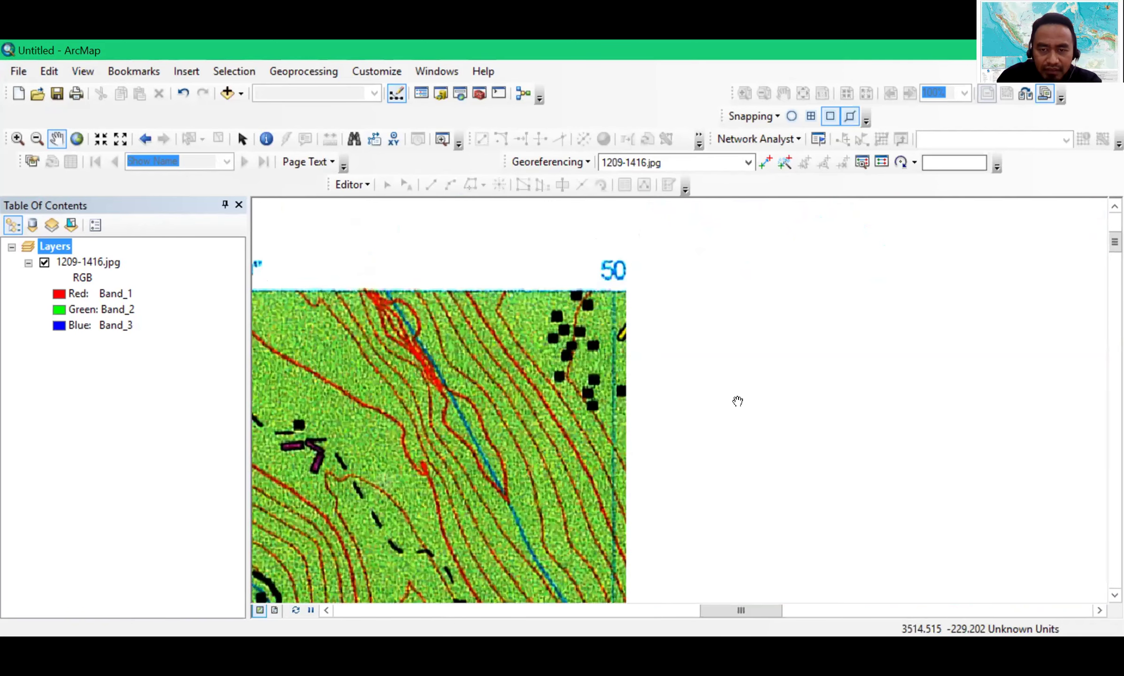
{"action": "left_click_drag", "start_coordinate": [737, 399], "coordinate": [196, 396]}
{"action": "left_click_drag", "start_coordinate": [712, 427], "coordinate": [109, 428]}
{"action": "left_click_drag", "start_coordinate": [1103, 441], "coordinate": [733, 474]}
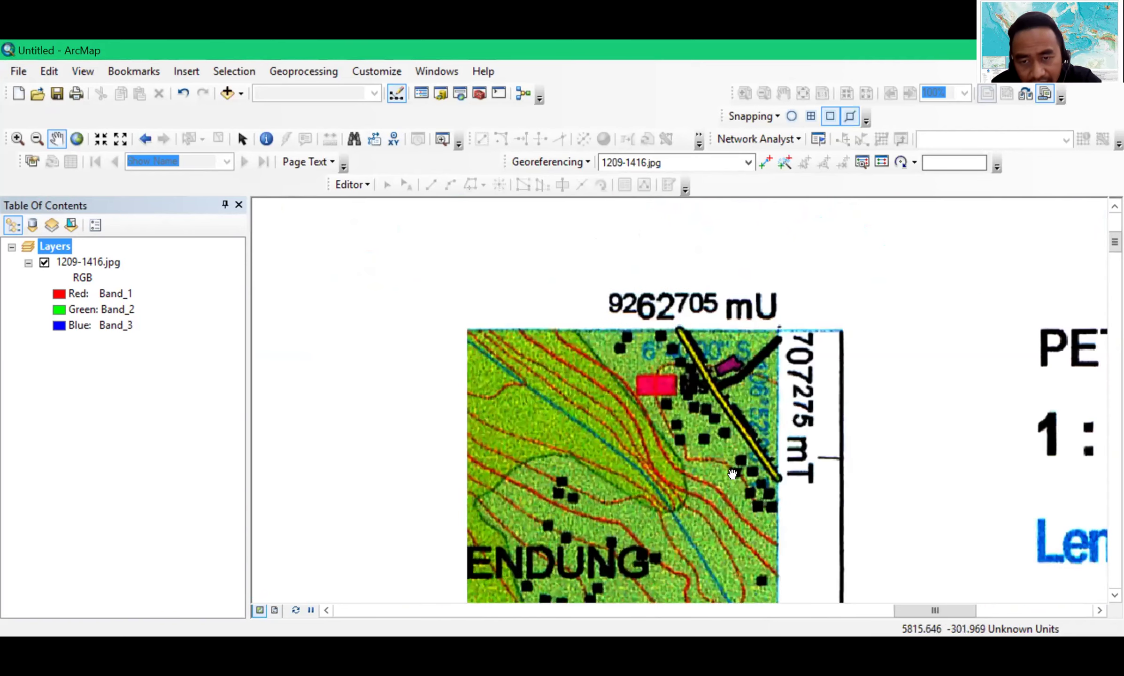
{"action": "scroll", "coordinate": [733, 474], "scroll_direction": "up", "scroll_amount": 1}
{"action": "scroll", "coordinate": [730, 474], "scroll_direction": "down", "scroll_amount": 2}
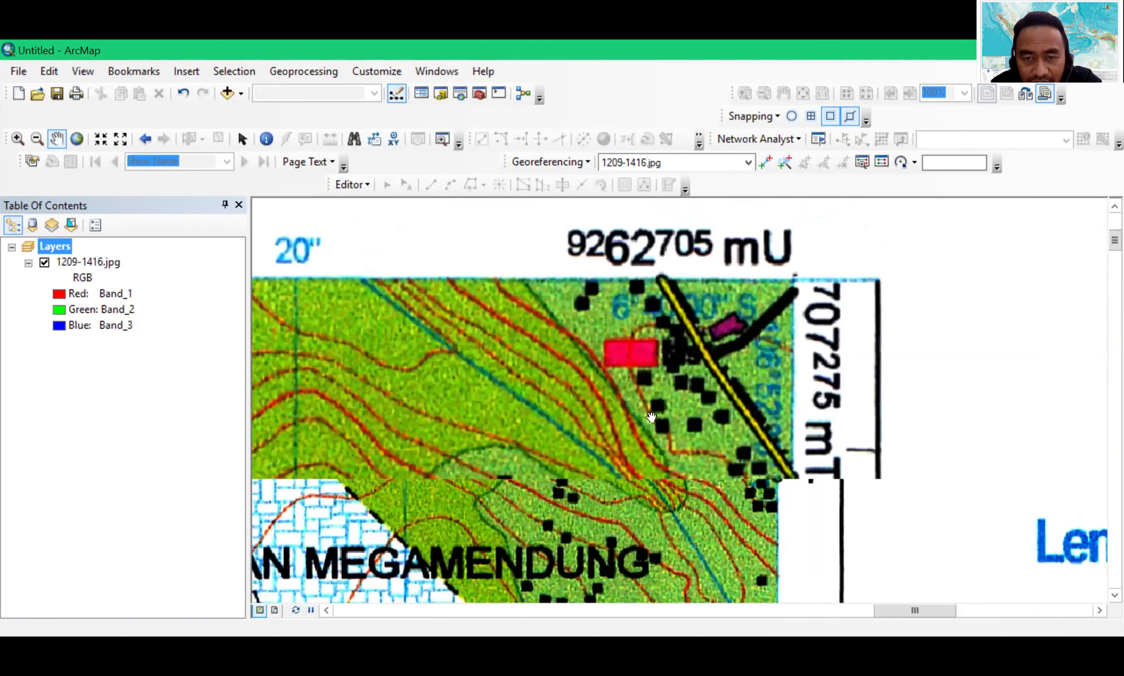
{"action": "scroll", "coordinate": [651, 417], "scroll_direction": "down", "scroll_amount": 1}
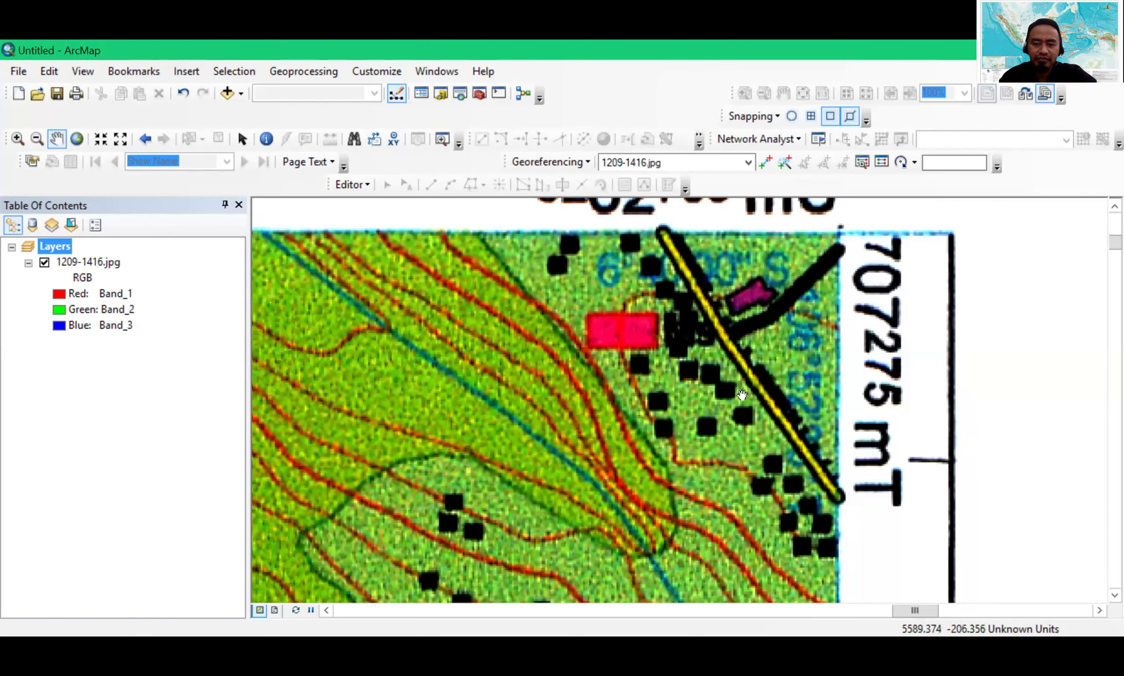
{"action": "scroll", "coordinate": [741, 394], "scroll_direction": "up", "scroll_amount": 1}
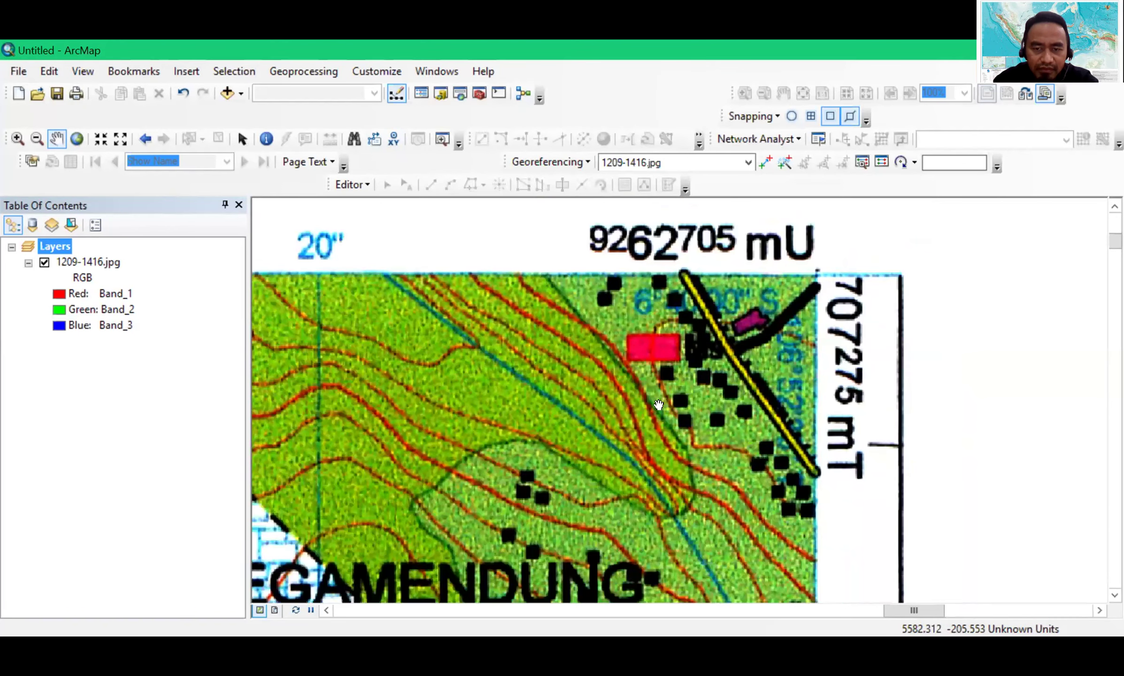
Follow the map sheet's upper edge back to the upper-left corner and inspect the coordinate labels there
{"action": "left_click_drag", "start_coordinate": [528, 418], "coordinate": [656, 408]}
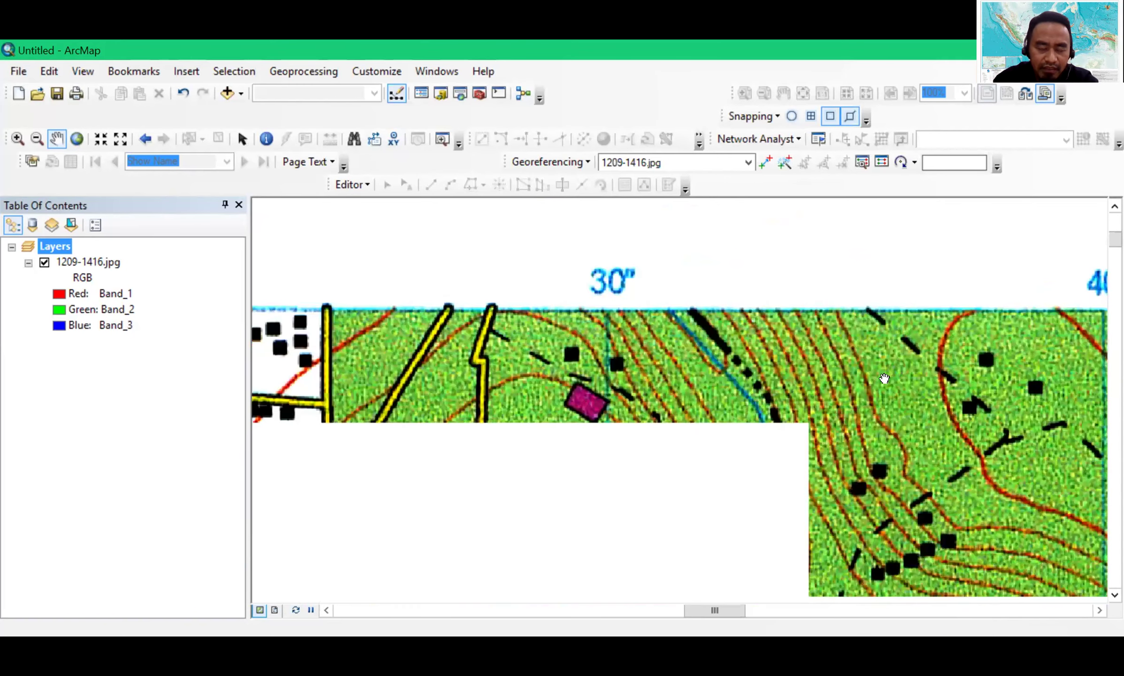
{"action": "left_click_drag", "start_coordinate": [578, 482], "coordinate": [1052, 426]}
{"action": "left_click_drag", "start_coordinate": [293, 361], "coordinate": [620, 435]}
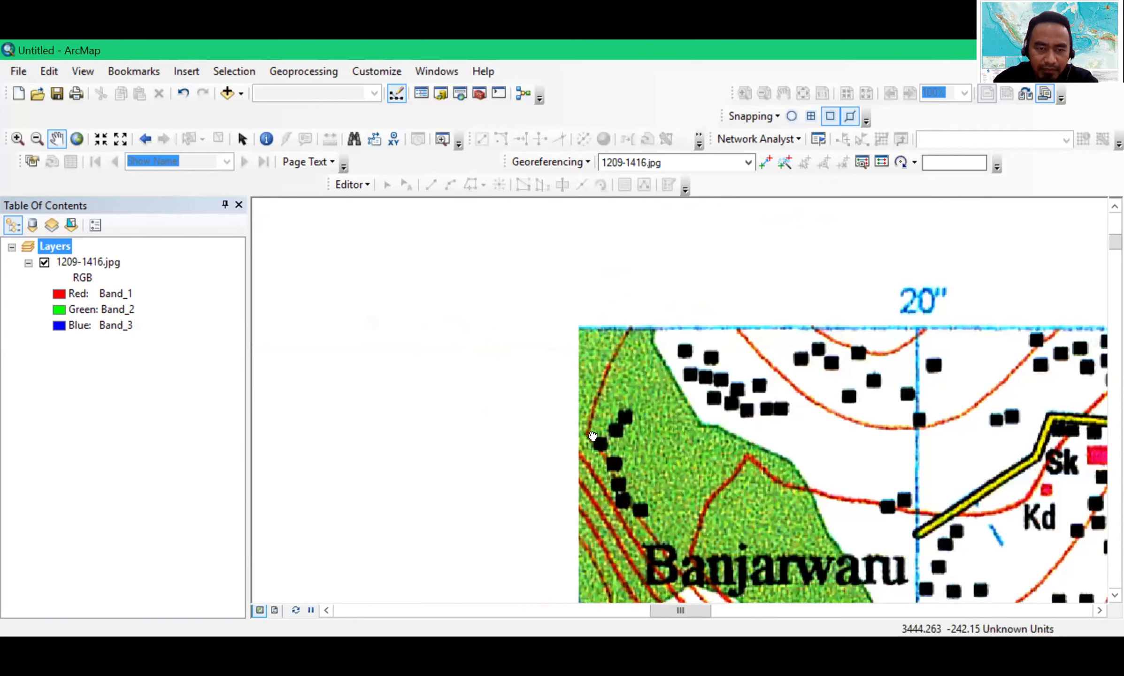
{"action": "left_click_drag", "start_coordinate": [450, 486], "coordinate": [592, 460]}
{"action": "left_click_drag", "start_coordinate": [473, 433], "coordinate": [931, 415]}
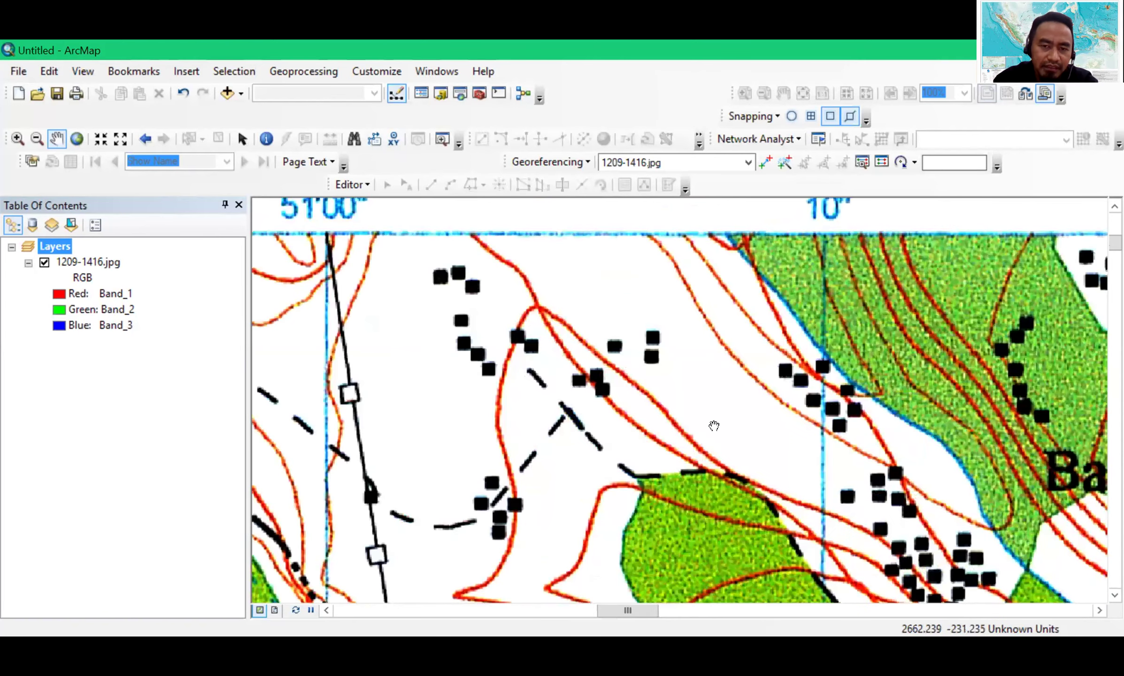
{"action": "left_click_drag", "start_coordinate": [713, 425], "coordinate": [965, 360]}
{"action": "left_click_drag", "start_coordinate": [458, 453], "coordinate": [977, 425]}
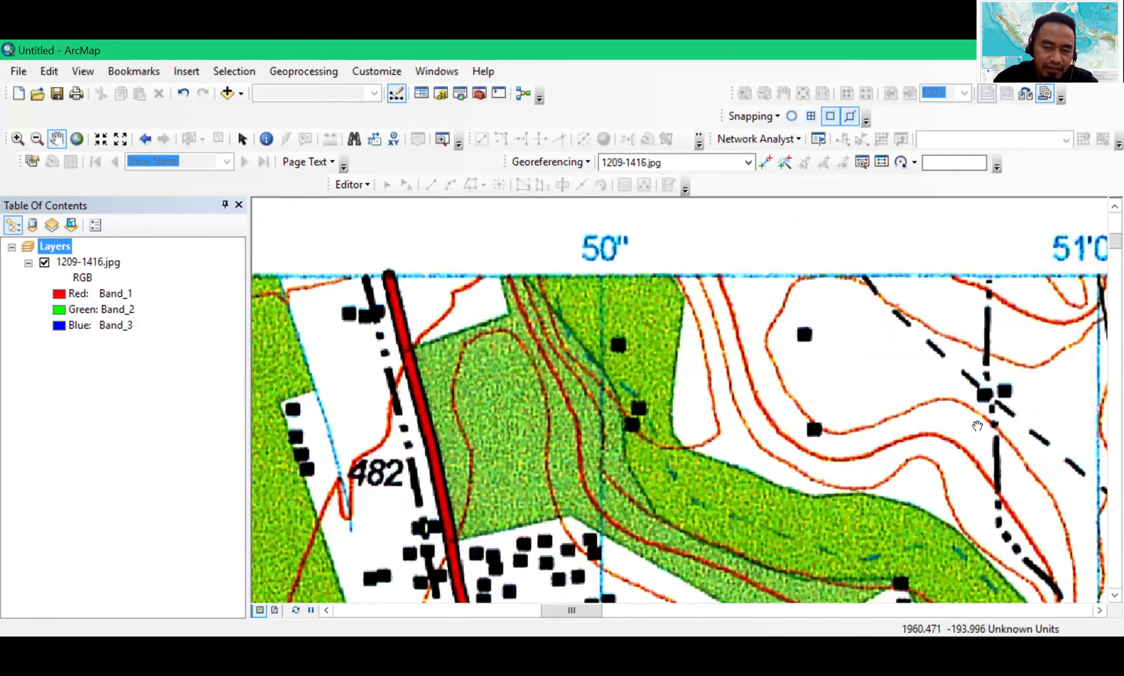
{"action": "left_click_drag", "start_coordinate": [478, 436], "coordinate": [918, 402]}
{"action": "left_click_drag", "start_coordinate": [507, 394], "coordinate": [830, 477]}
{"action": "left_click_drag", "start_coordinate": [469, 451], "coordinate": [1071, 388]}
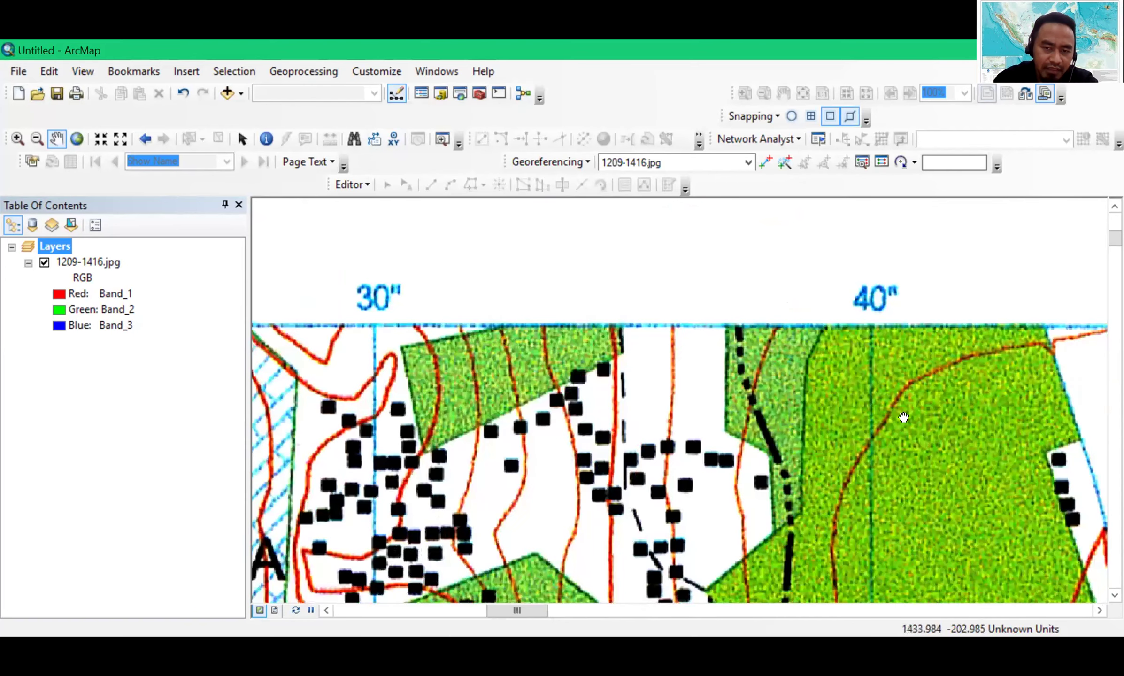
{"action": "left_click_drag", "start_coordinate": [404, 446], "coordinate": [1089, 393]}
{"action": "left_click_drag", "start_coordinate": [445, 400], "coordinate": [537, 410]}
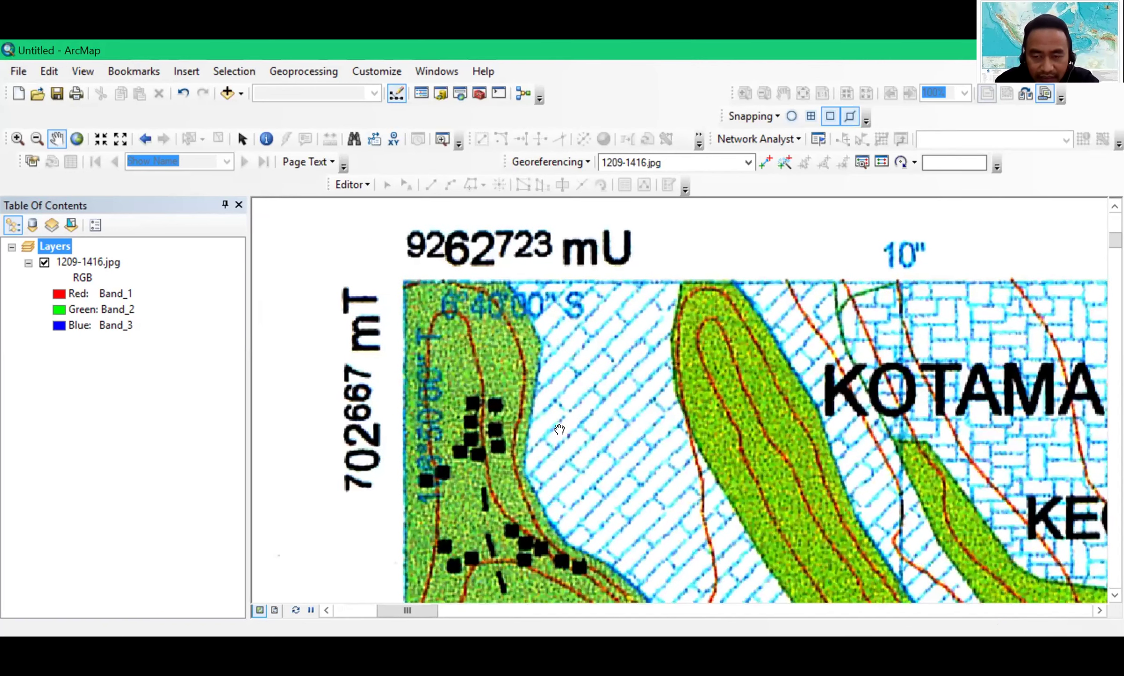
{"action": "left_click_drag", "start_coordinate": [666, 436], "coordinate": [779, 400]}
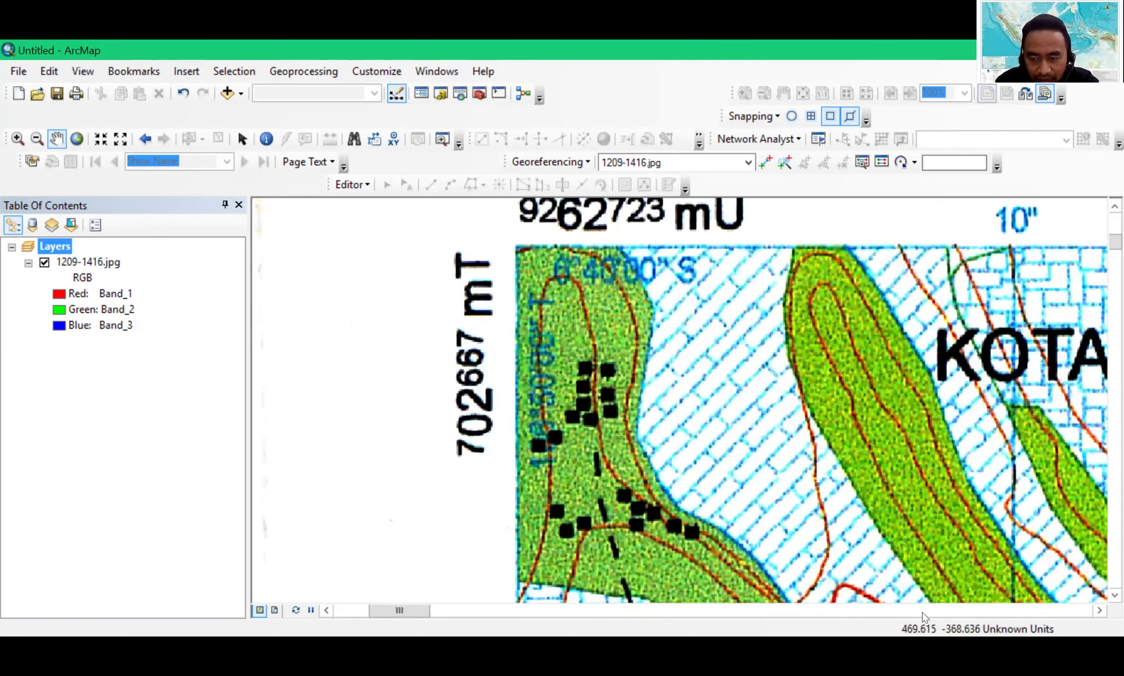
{"action": "left_click_drag", "start_coordinate": [760, 465], "coordinate": [655, 493]}
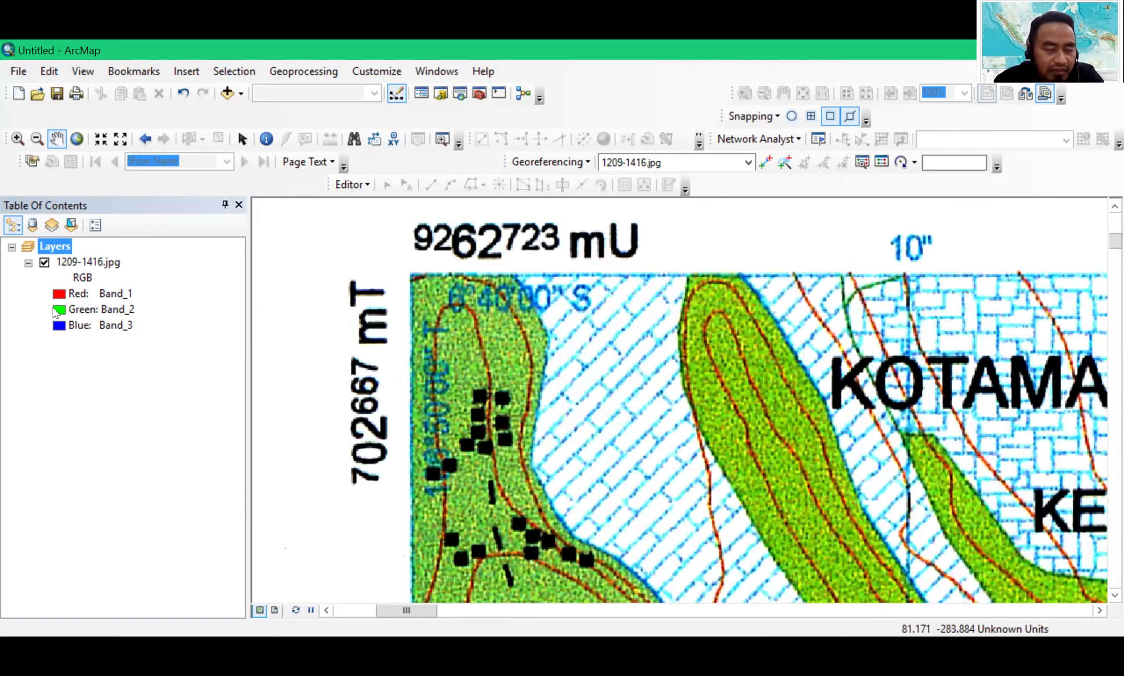
Review the general, key metadata and symbology properties of the 1209-1416.jpg layer without changing them
{"action": "left_click", "coordinate": [71, 263]}
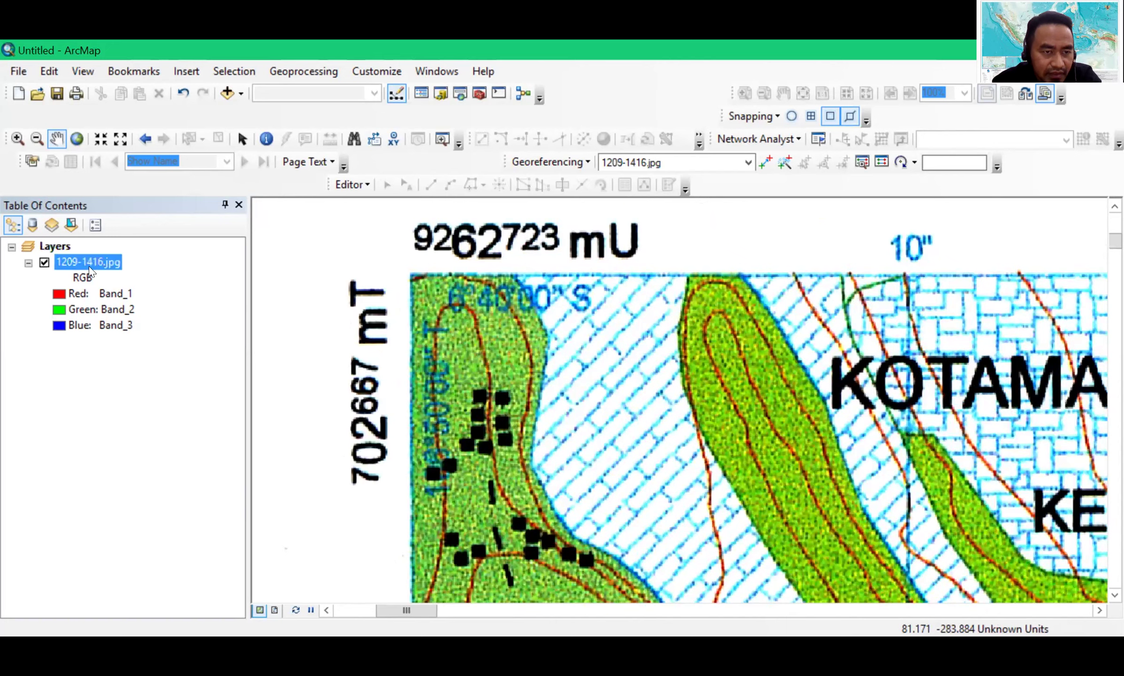
{"action": "right_click", "coordinate": [71, 264]}
{"action": "left_click", "coordinate": [115, 521]}
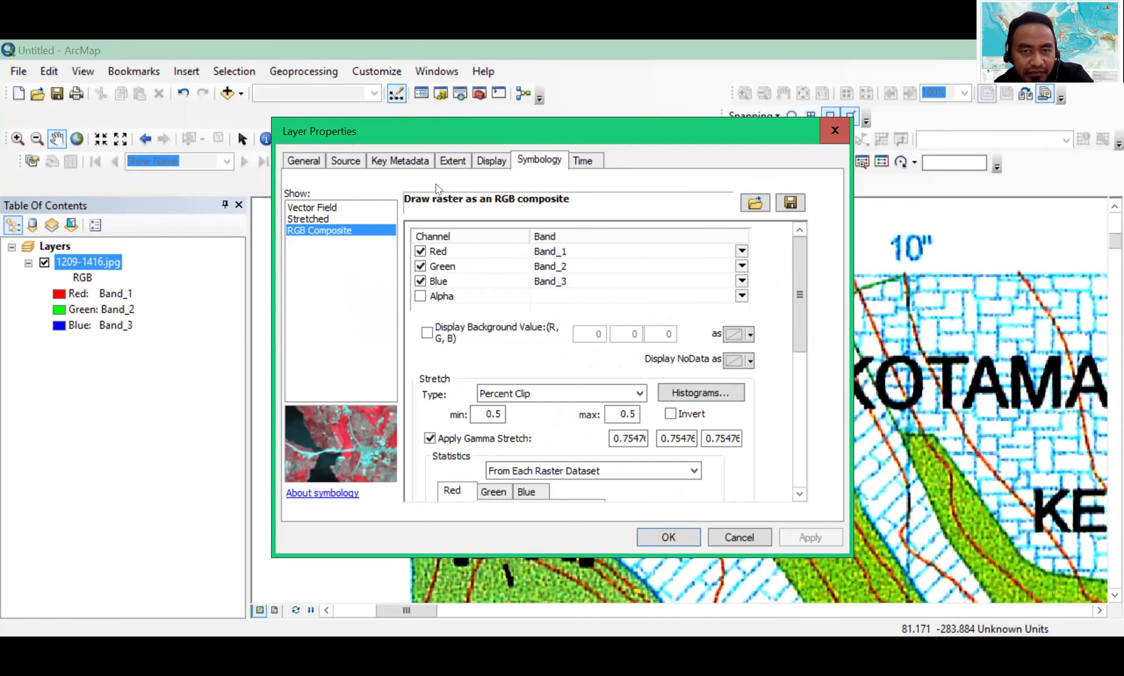
{"action": "left_click", "coordinate": [304, 158]}
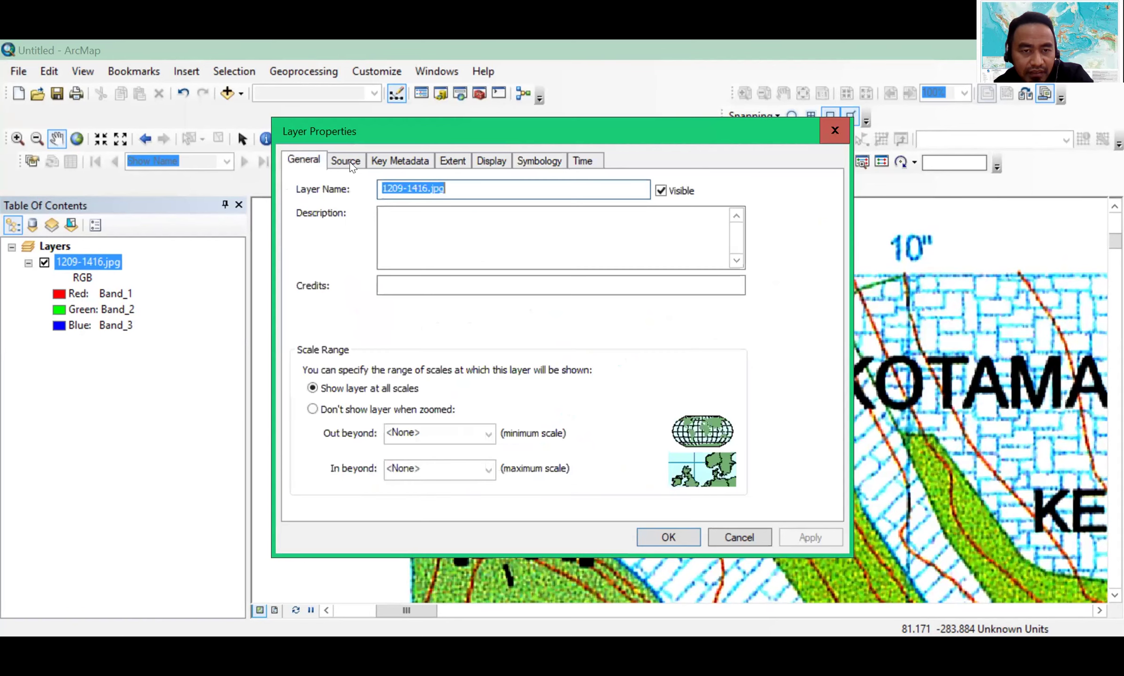
{"action": "left_click", "coordinate": [385, 162]}
{"action": "left_click", "coordinate": [536, 161]}
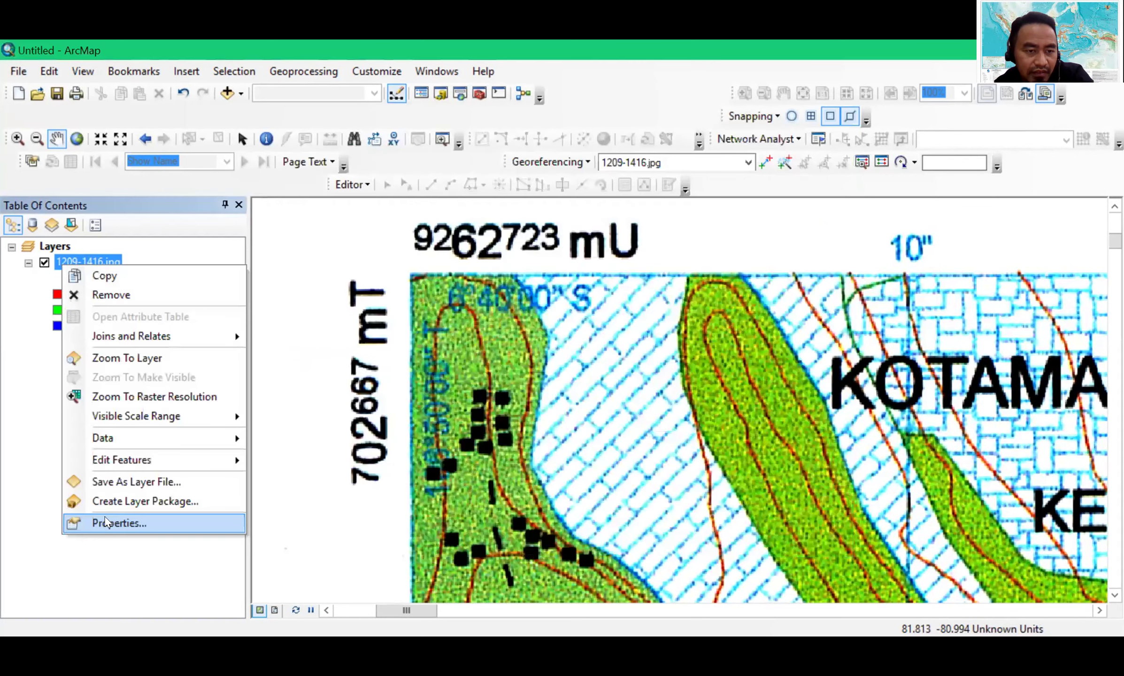
Check the spatial reference and XY coordinate system in the source properties of the 1209-1416.jpg layer
{"action": "left_click", "coordinate": [105, 518]}
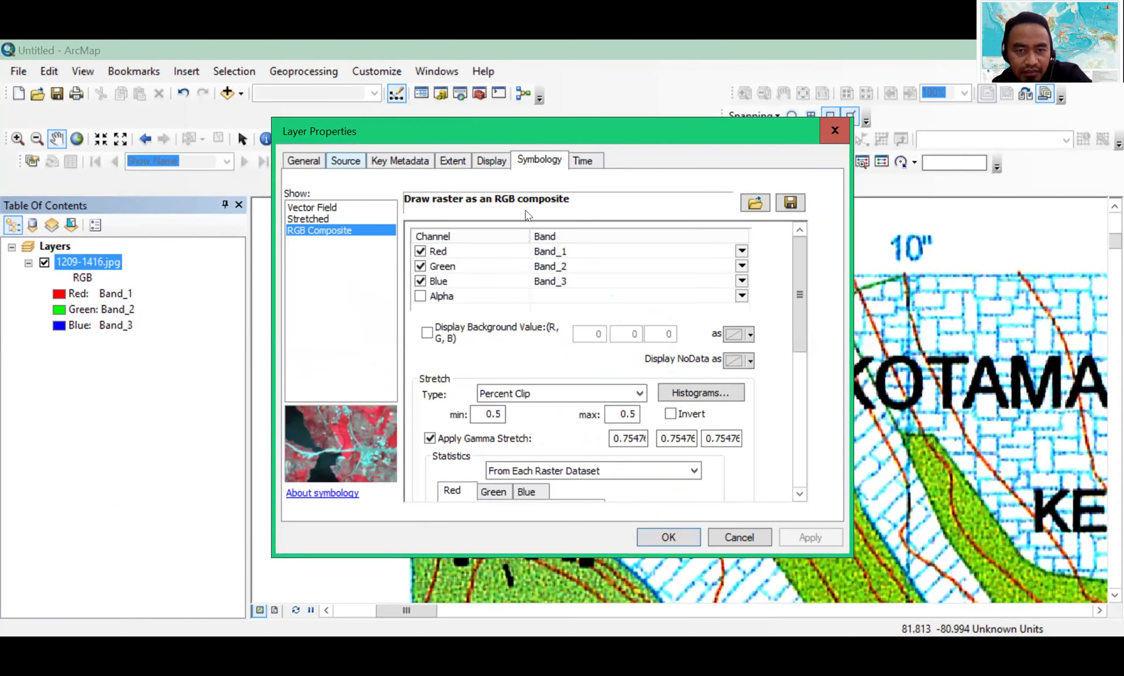
{"action": "left_click", "coordinate": [345, 160]}
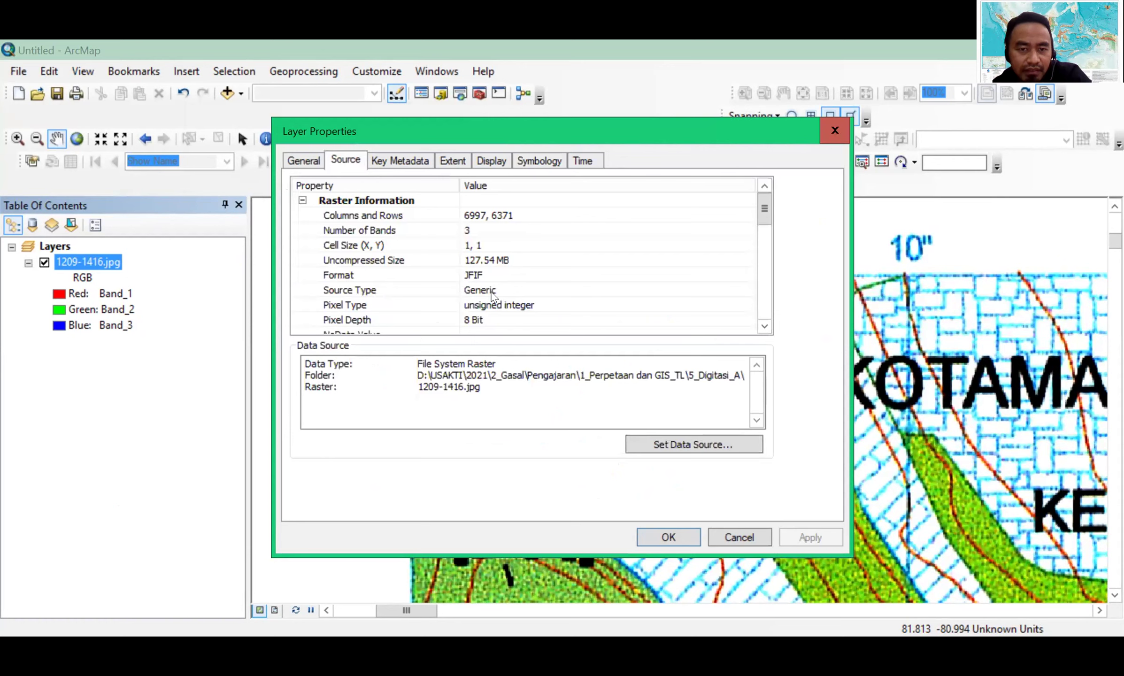
{"action": "scroll", "coordinate": [491, 300], "scroll_direction": "down", "scroll_amount": 1}
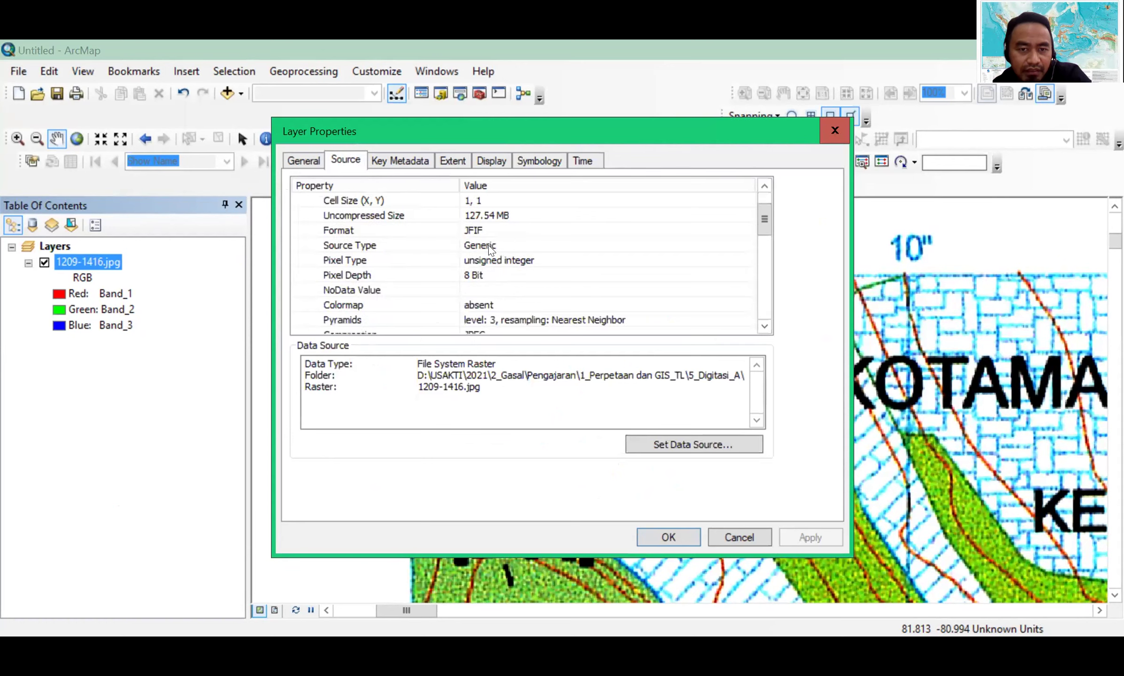
{"action": "scroll", "coordinate": [491, 249], "scroll_direction": "down", "scroll_amount": 3}
{"action": "scroll", "coordinate": [475, 250], "scroll_direction": "down", "scroll_amount": 2}
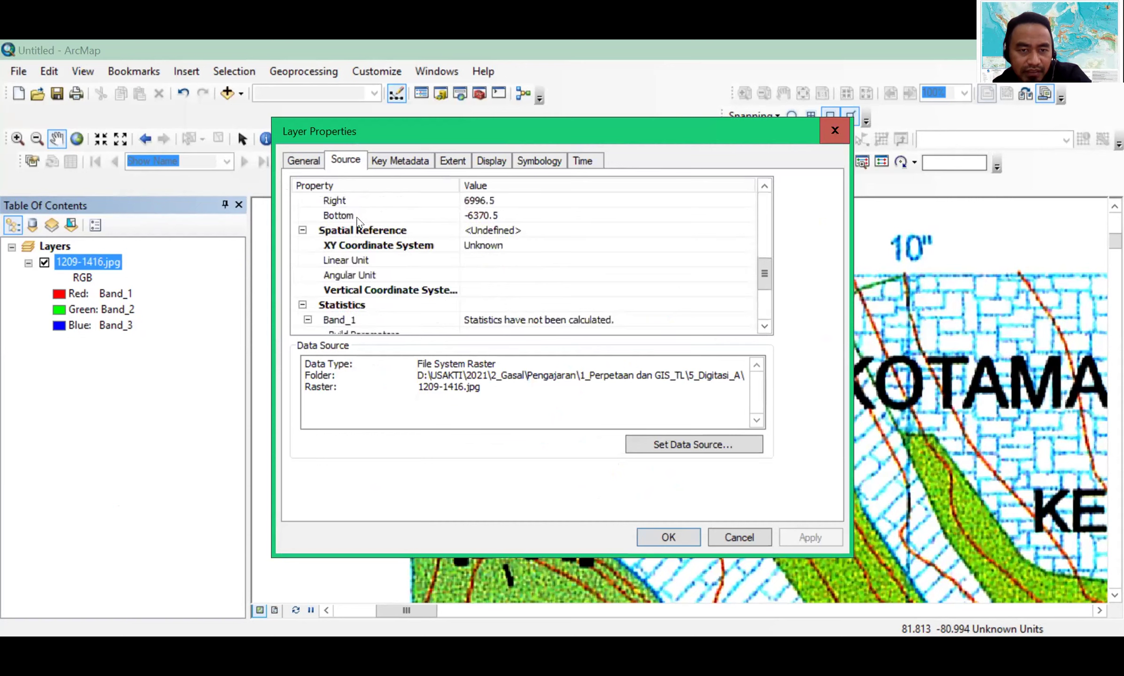
{"action": "scroll", "coordinate": [363, 223], "scroll_direction": "down", "scroll_amount": 1}
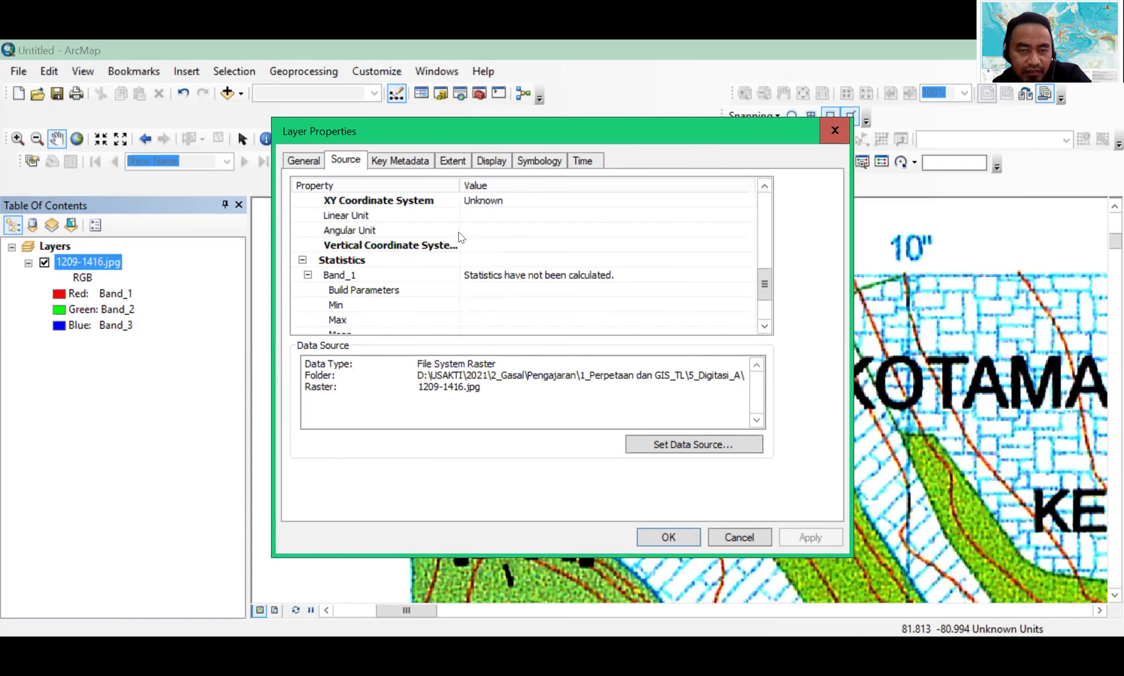
{"action": "scroll", "coordinate": [470, 242], "scroll_direction": "up", "scroll_amount": 1}
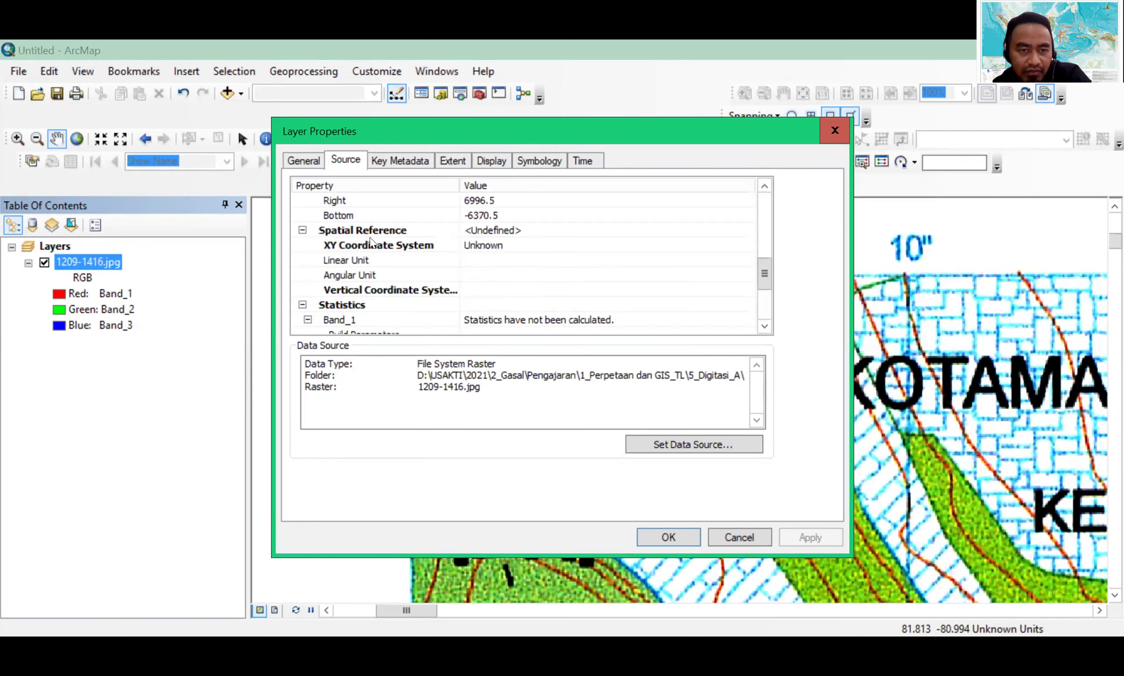
Review the source extent, key metadata, display and time properties of the 1209-1416.jpg layer without changing them
{"action": "scroll", "coordinate": [470, 242], "scroll_direction": "up", "scroll_amount": 1}
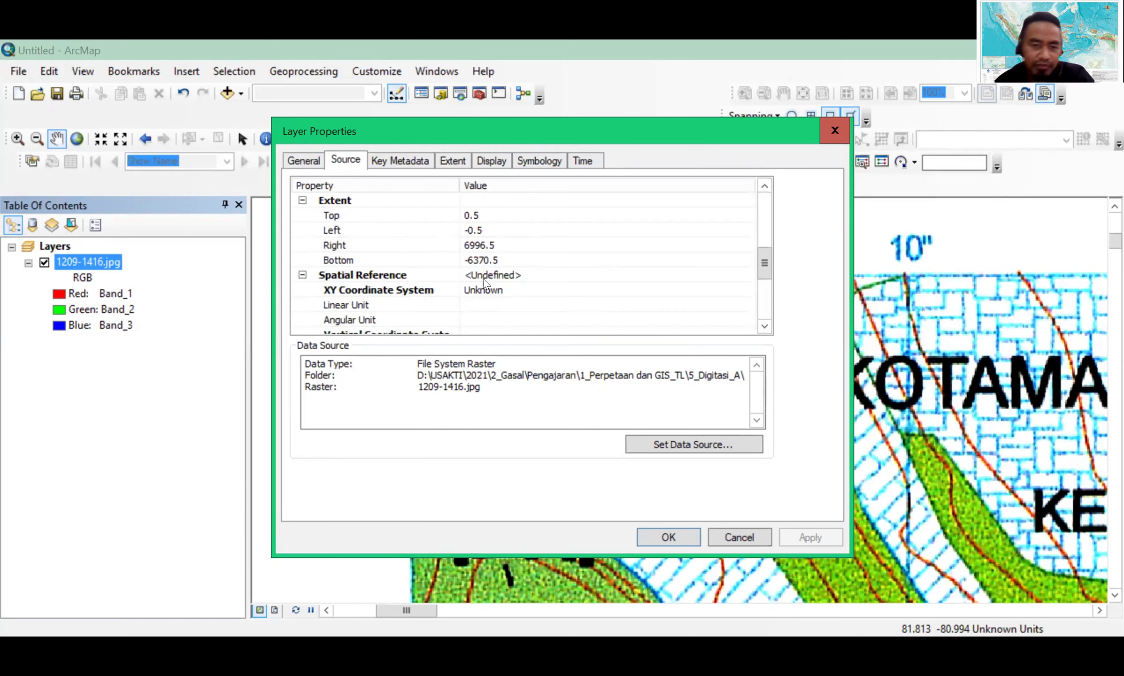
{"action": "left_click", "coordinate": [396, 159]}
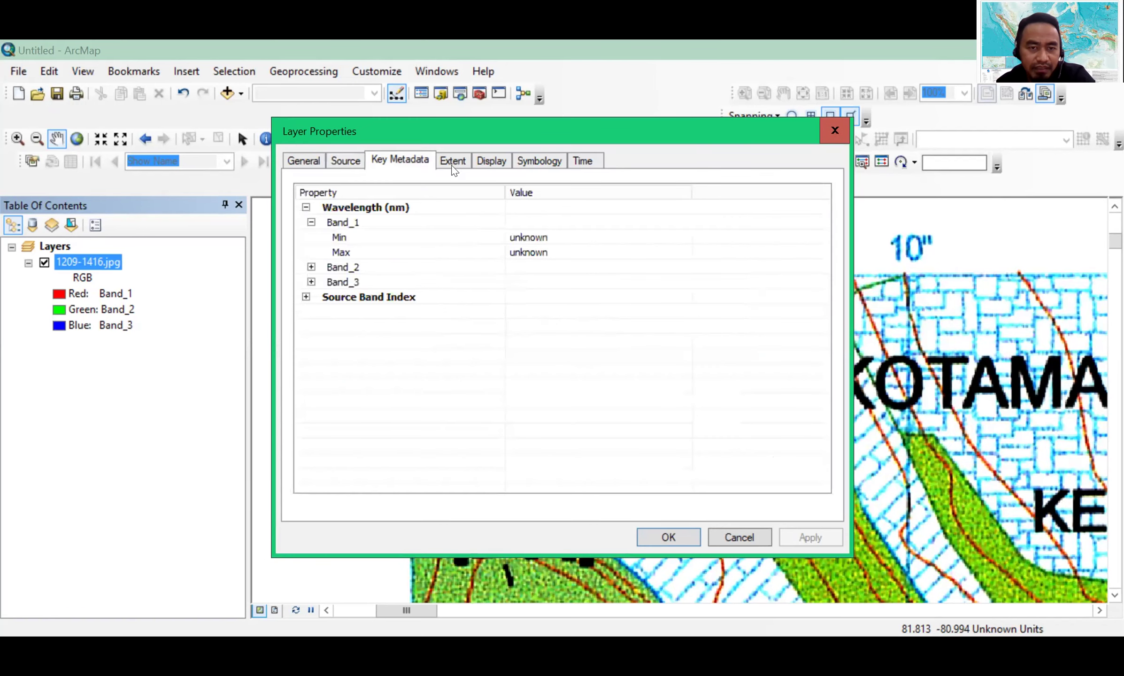
{"action": "left_click", "coordinate": [490, 161]}
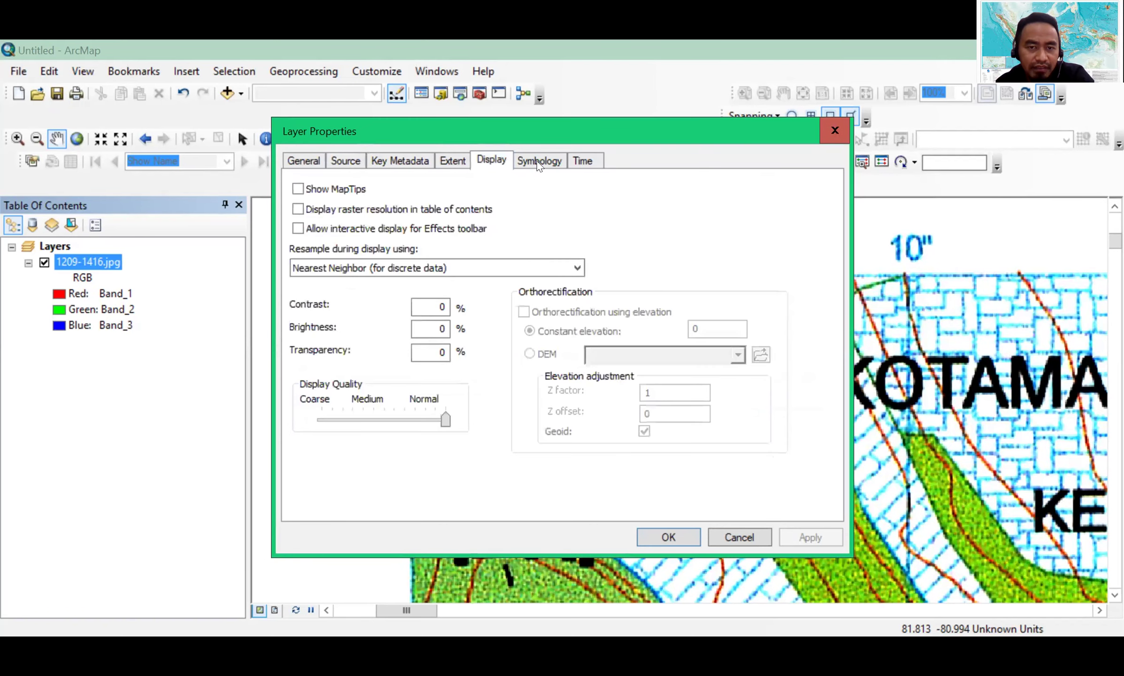
{"action": "left_click", "coordinate": [582, 161]}
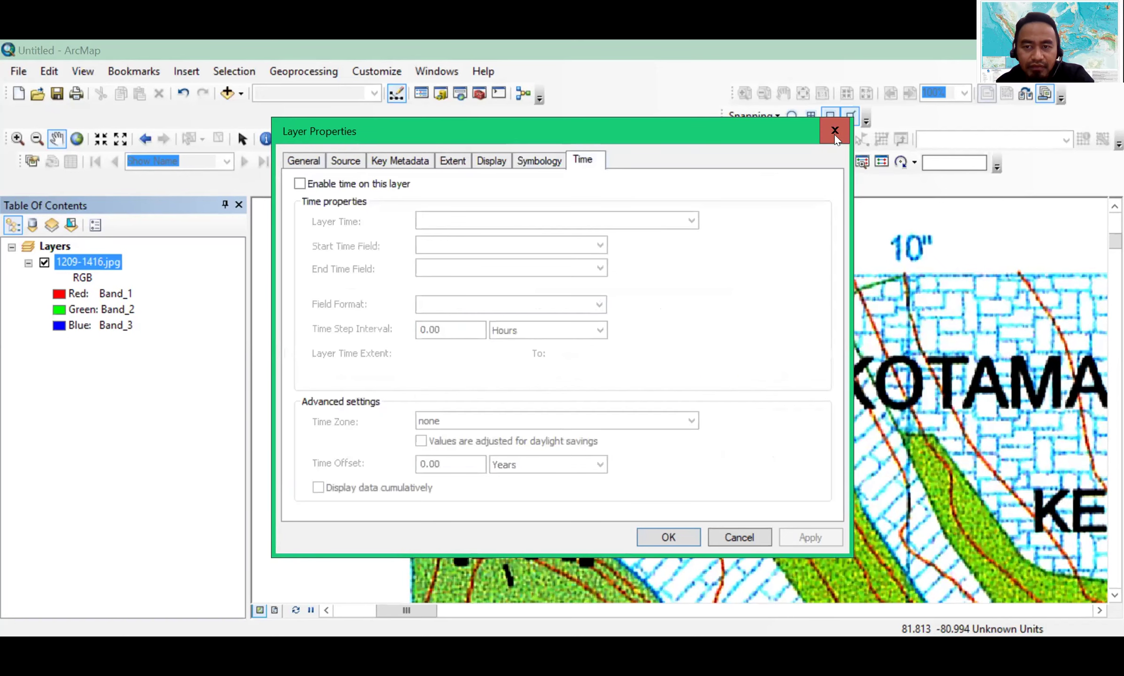
Open the properties of the Layers data frame and select the favorite WGS 1984 as its coordinate system
{"action": "right_click", "coordinate": [60, 245]}
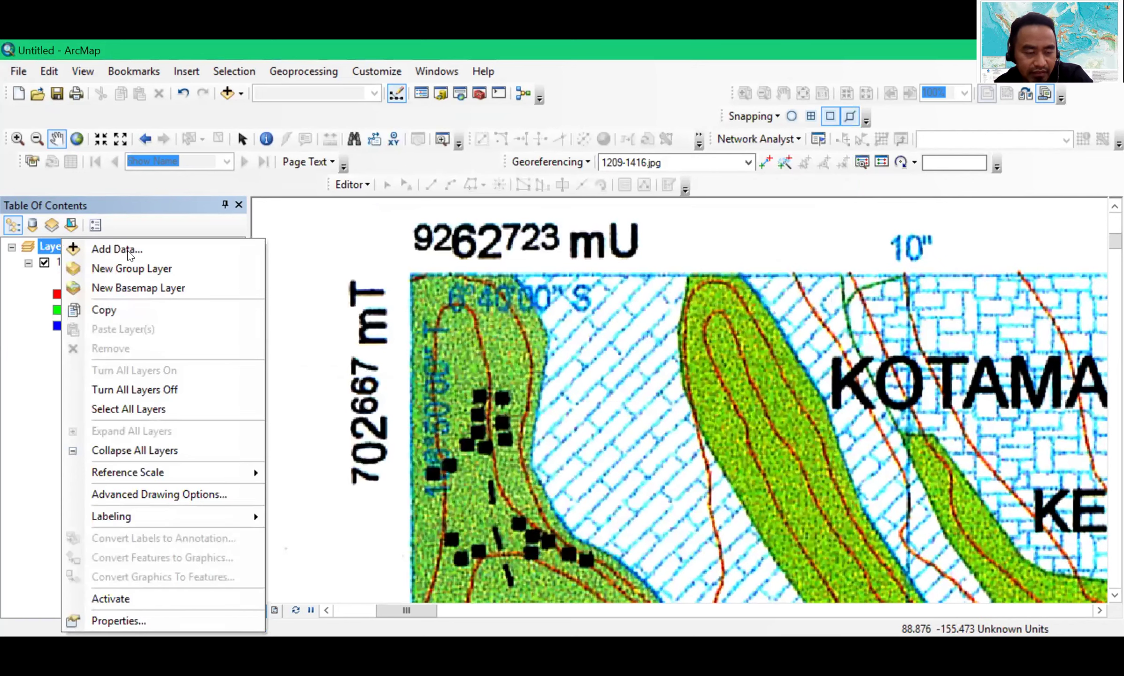
{"action": "left_click", "coordinate": [126, 618]}
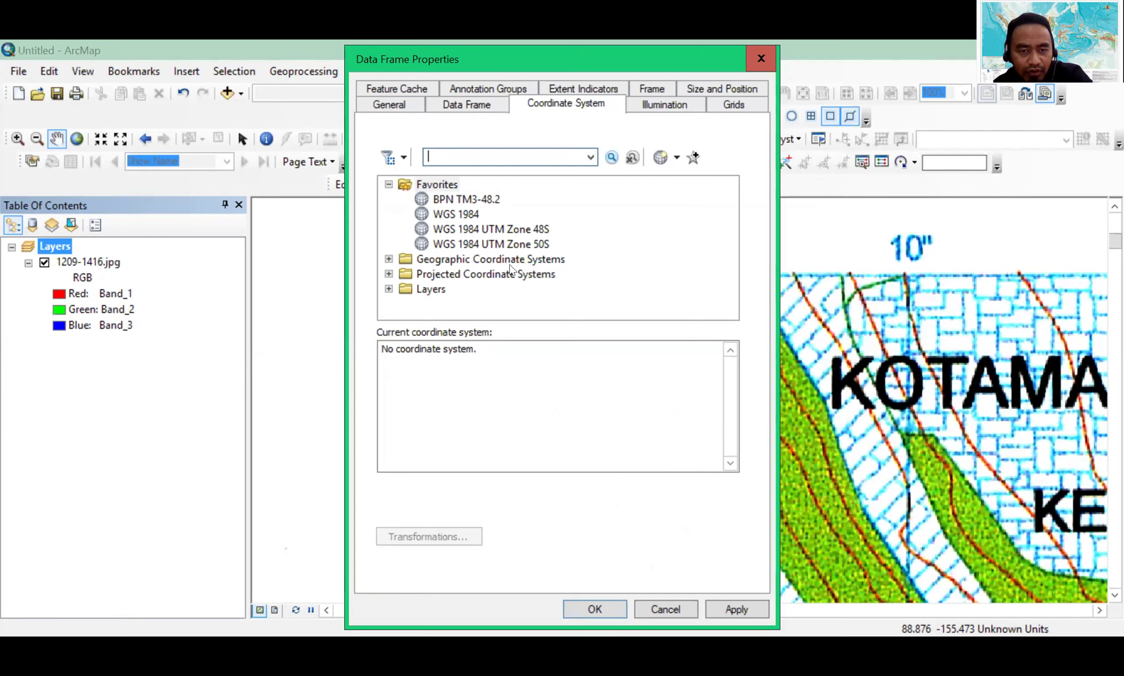
{"action": "left_click", "coordinate": [467, 215]}
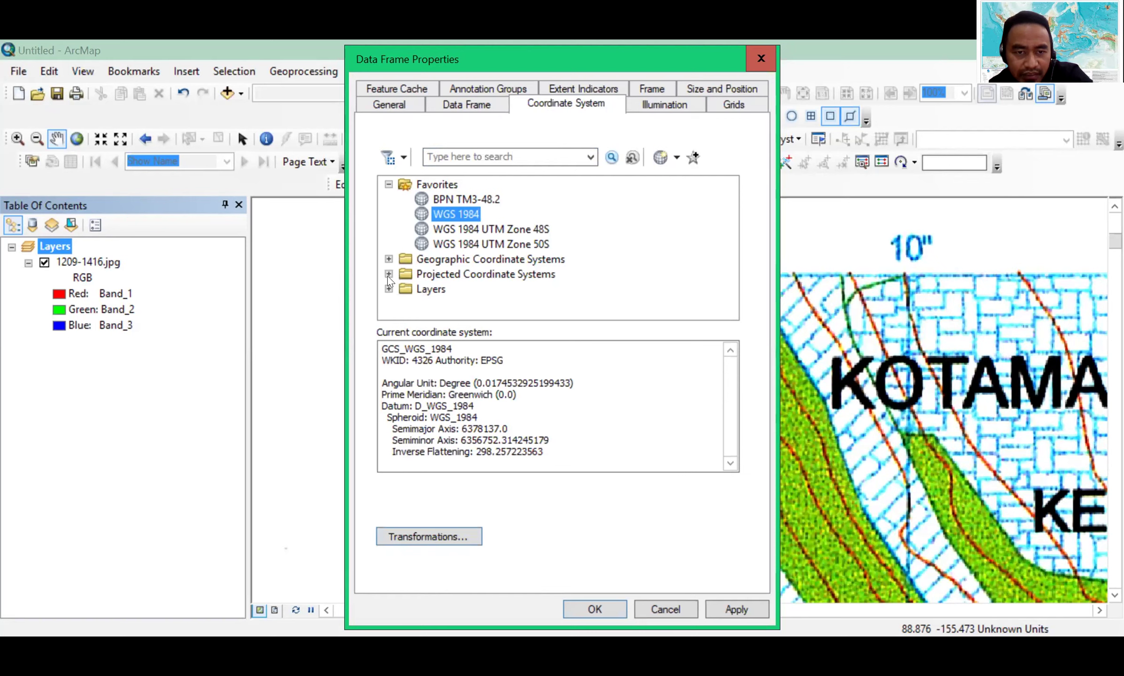
Browse the projected coordinate system categories and examine the full list of systems in the World category
{"action": "double_click", "coordinate": [424, 269]}
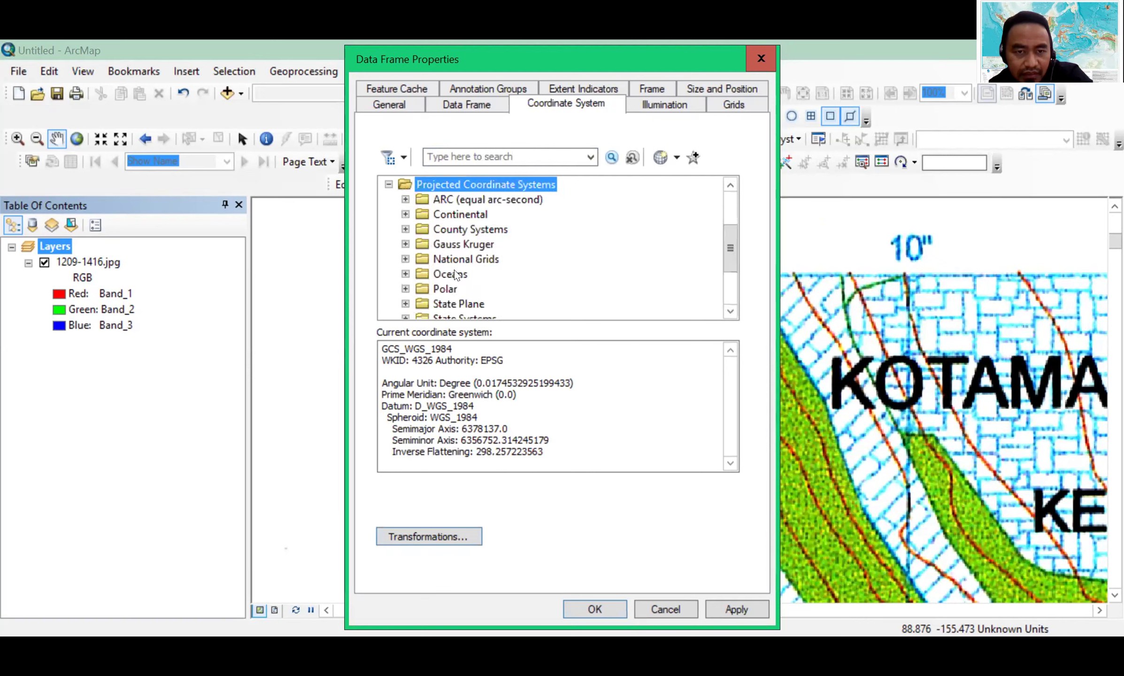
{"action": "scroll", "coordinate": [455, 274], "scroll_direction": "down", "scroll_amount": 2}
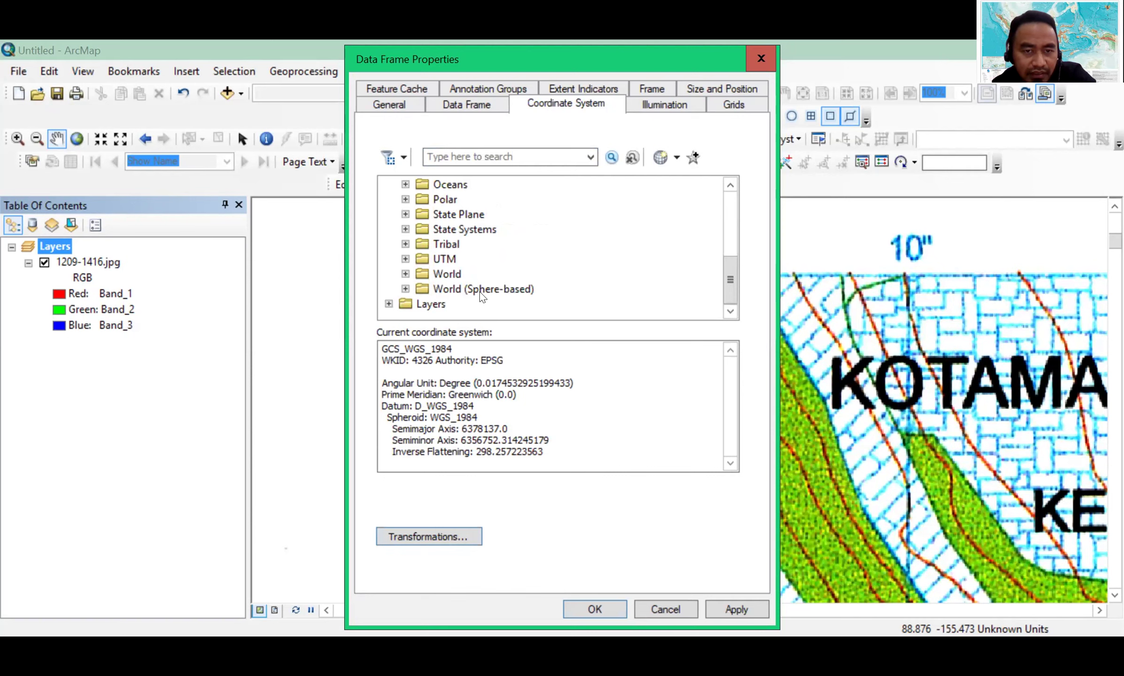
{"action": "scroll", "coordinate": [479, 293], "scroll_direction": "up", "scroll_amount": 3}
{"action": "scroll", "coordinate": [479, 293], "scroll_direction": "down", "scroll_amount": 1}
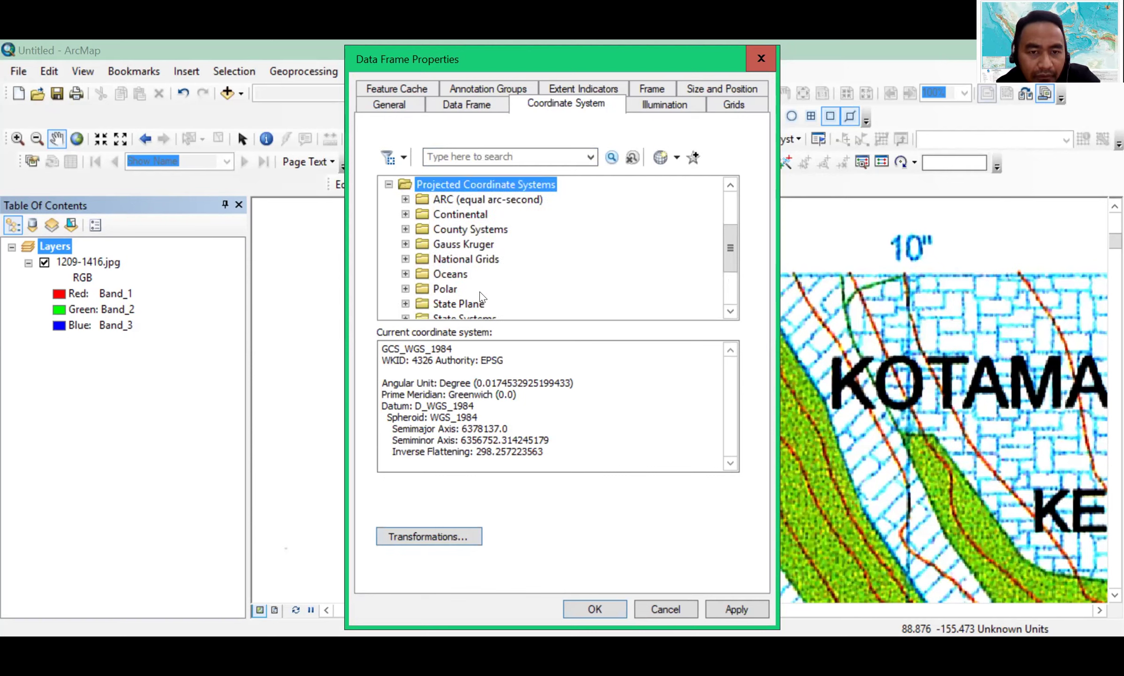
{"action": "scroll", "coordinate": [481, 296], "scroll_direction": "down", "scroll_amount": 2}
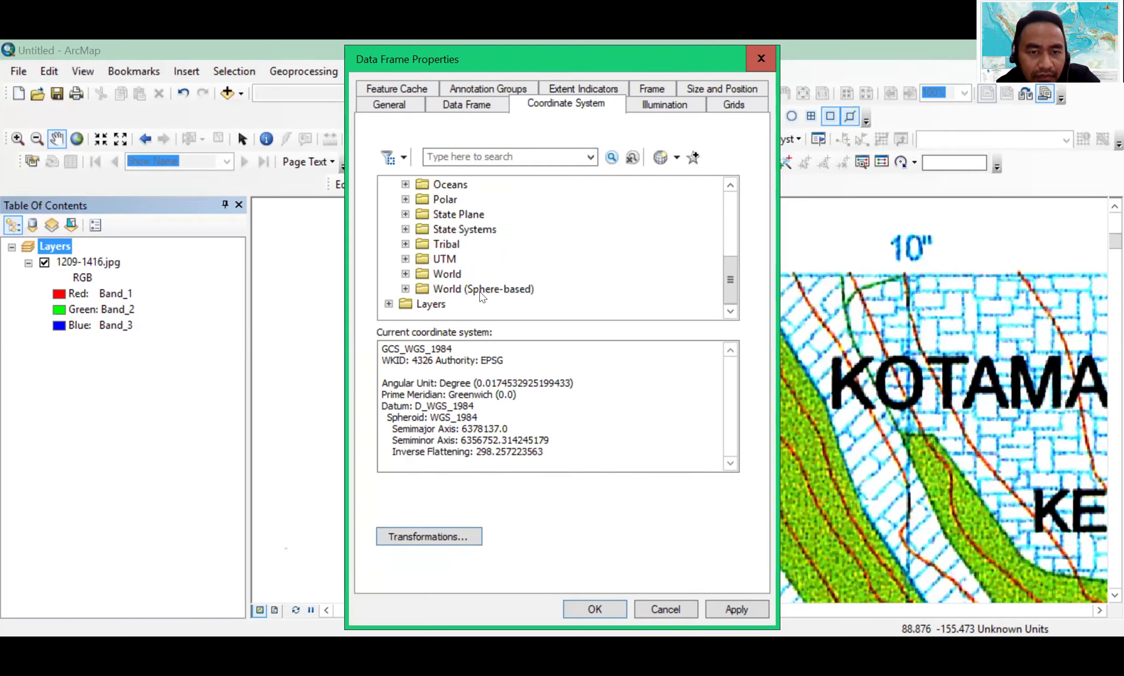
{"action": "double_click", "coordinate": [449, 275]}
{"action": "scroll", "coordinate": [465, 268], "scroll_direction": "down", "scroll_amount": 3}
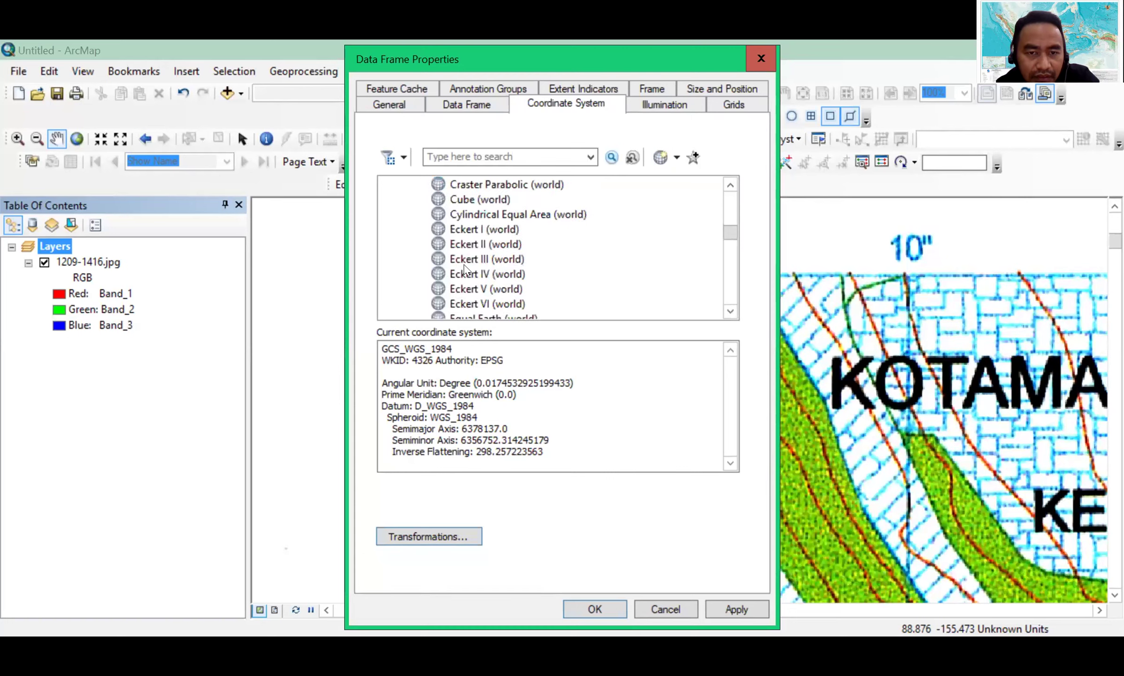
{"action": "scroll", "coordinate": [464, 268], "scroll_direction": "down", "scroll_amount": 5}
{"action": "scroll", "coordinate": [464, 269], "scroll_direction": "down", "scroll_amount": 6}
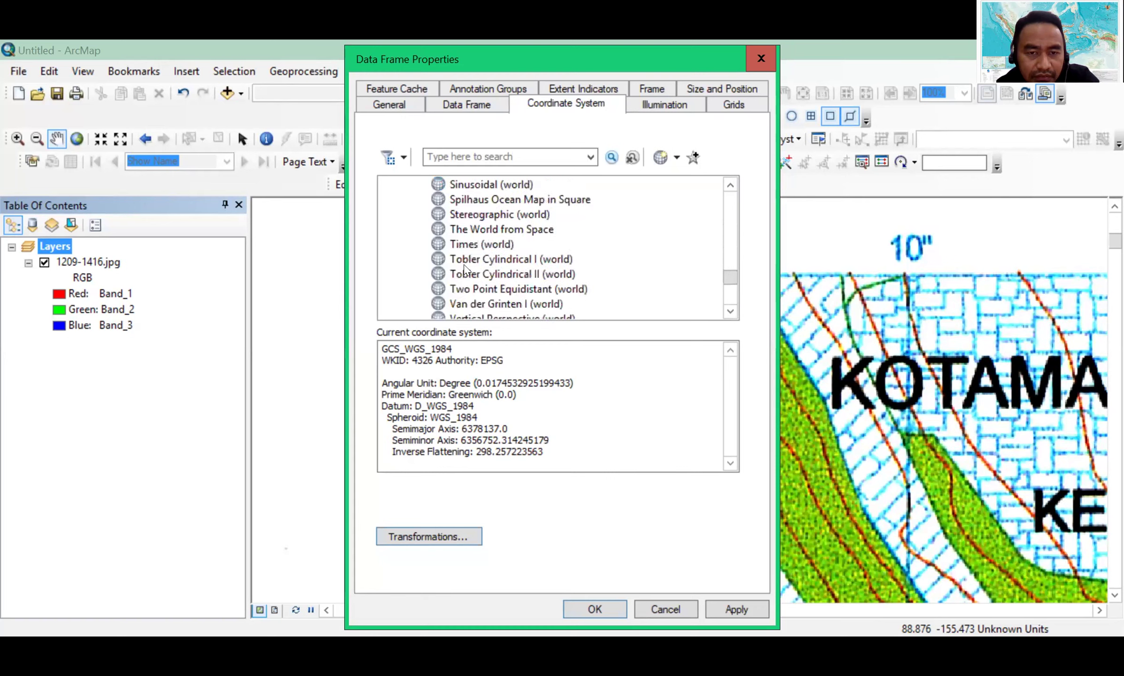
{"action": "scroll", "coordinate": [465, 269], "scroll_direction": "down", "scroll_amount": 3}
{"action": "scroll", "coordinate": [465, 268], "scroll_direction": "down", "scroll_amount": 1}
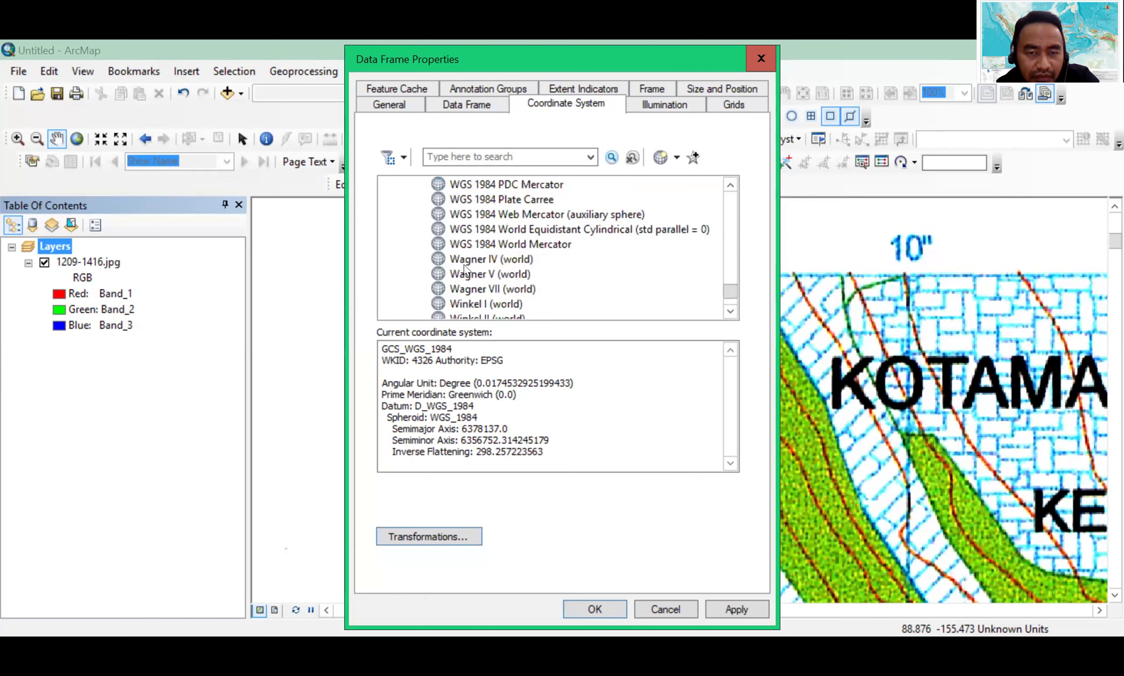
{"action": "scroll", "coordinate": [465, 268], "scroll_direction": "down", "scroll_amount": 1}
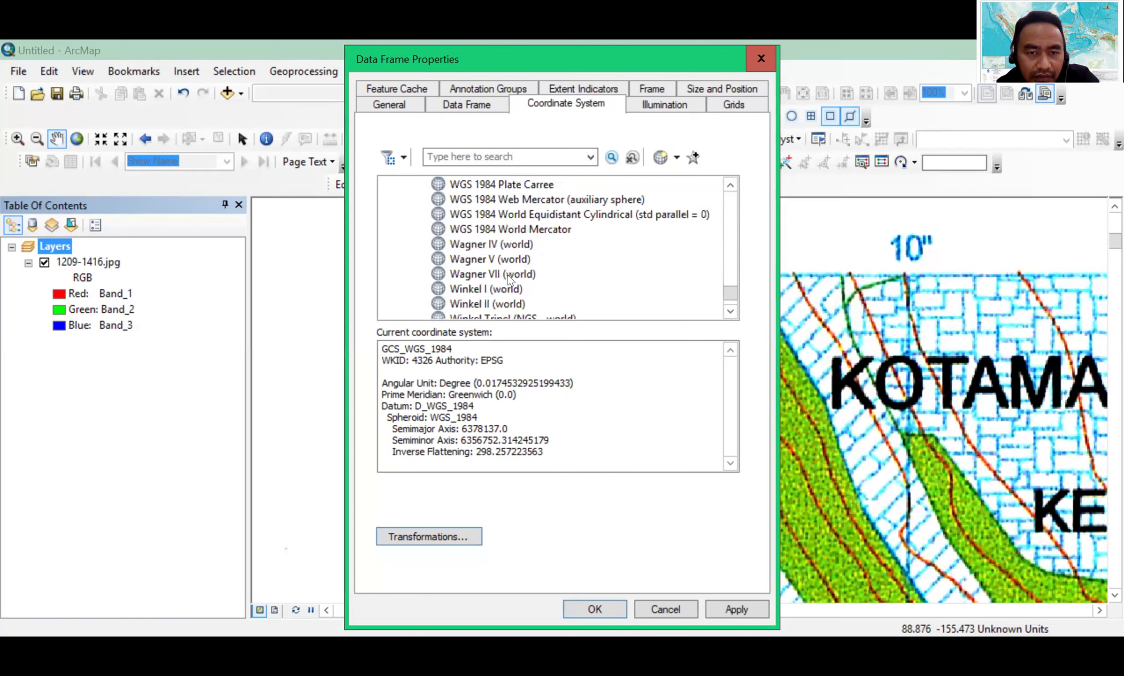
{"action": "scroll", "coordinate": [507, 277], "scroll_direction": "up", "scroll_amount": 3}
{"action": "scroll", "coordinate": [547, 280], "scroll_direction": "up", "scroll_amount": 2}
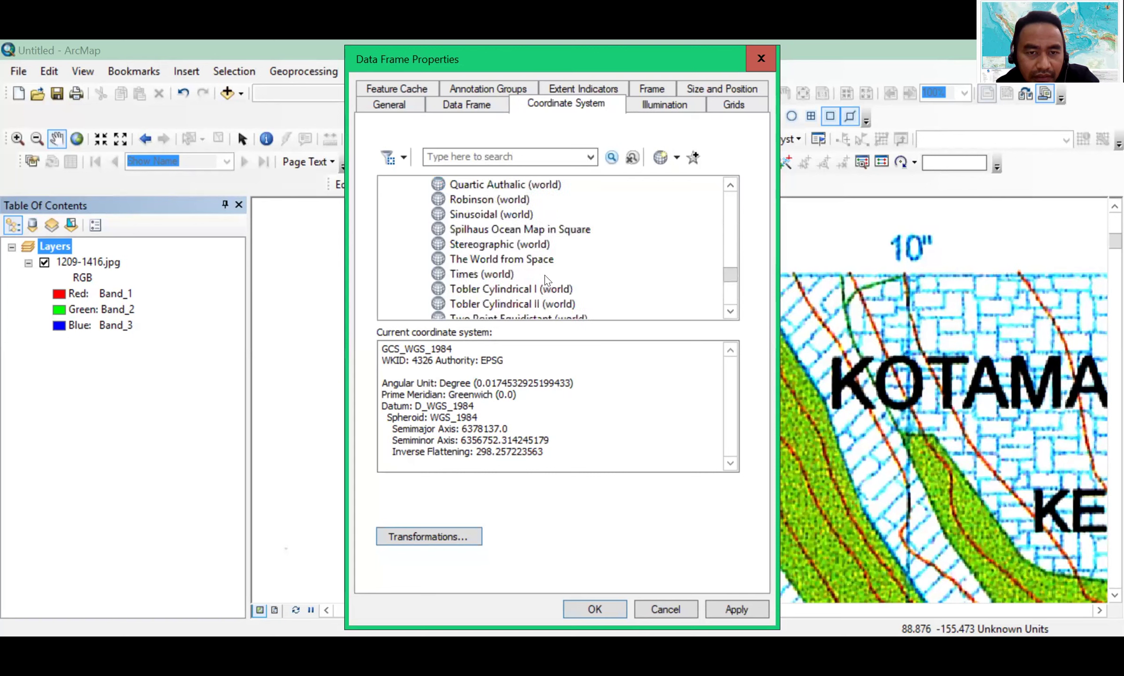
{"action": "scroll", "coordinate": [548, 280], "scroll_direction": "up", "scroll_amount": 3}
{"action": "scroll", "coordinate": [531, 252], "scroll_direction": "up", "scroll_amount": 3}
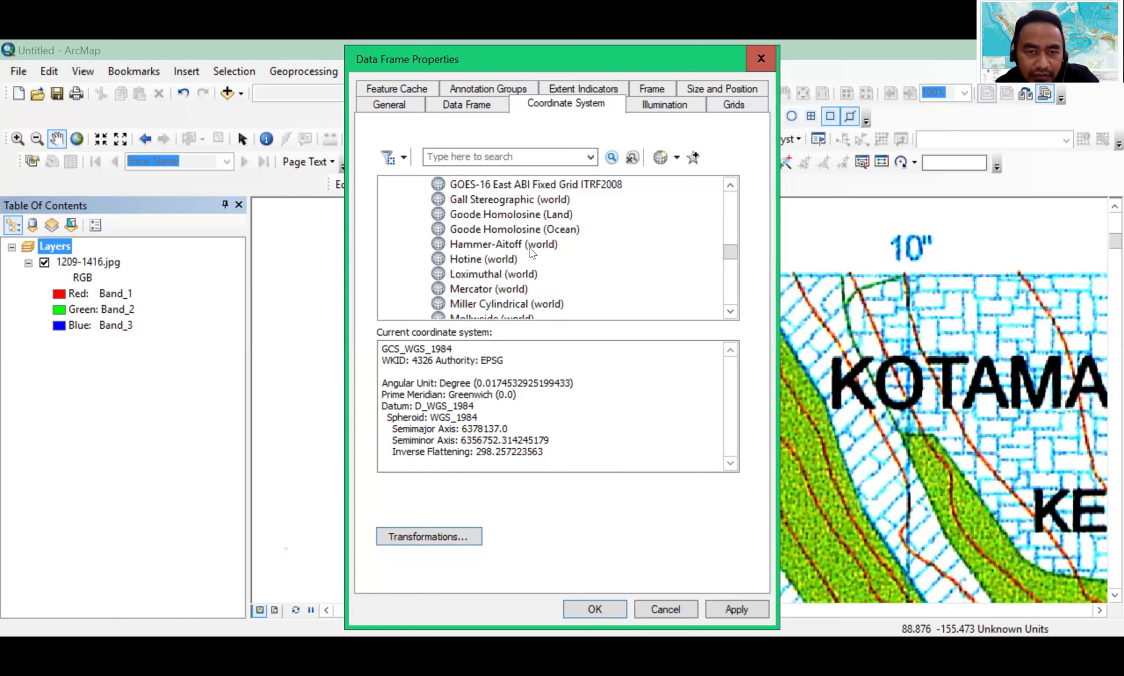
{"action": "scroll", "coordinate": [531, 252], "scroll_direction": "up", "scroll_amount": 3}
{"action": "scroll", "coordinate": [415, 263], "scroll_direction": "up", "scroll_amount": 4}
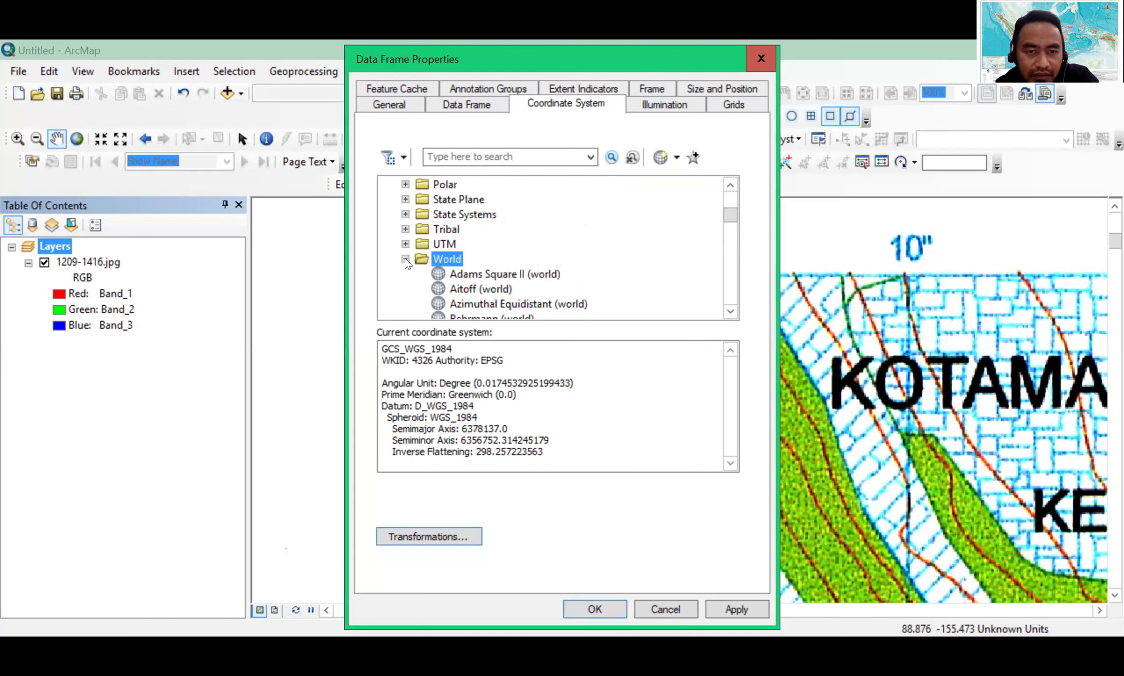
{"action": "key", "text": "Left"}
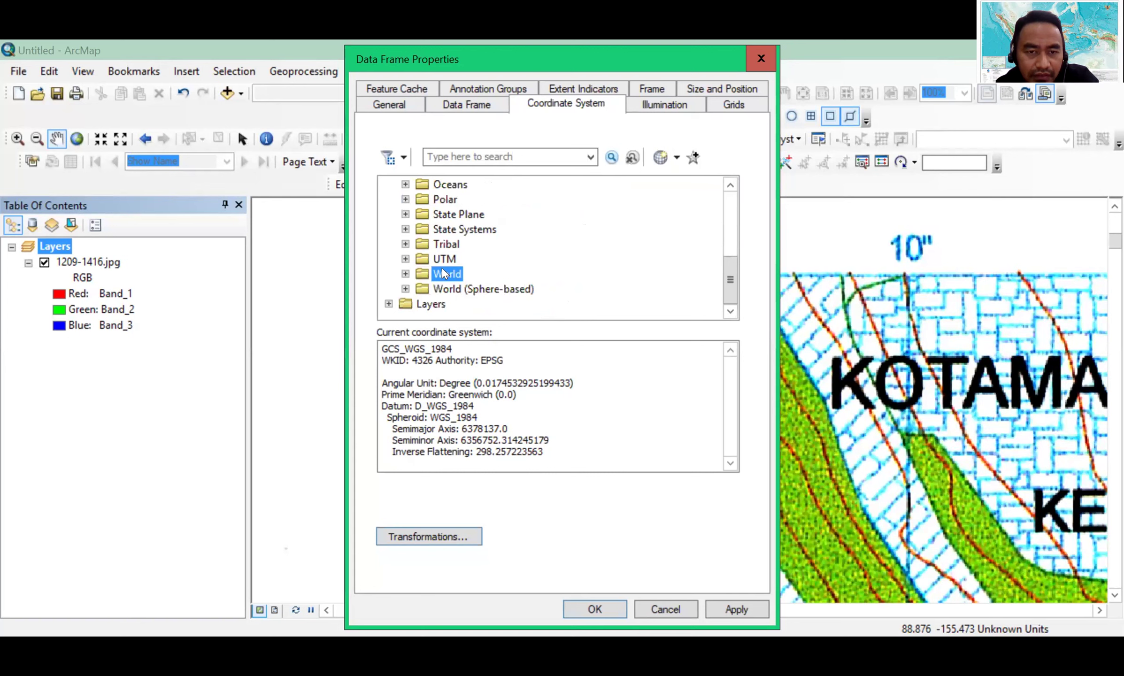
{"action": "double_click", "coordinate": [442, 274]}
{"action": "left_click", "coordinate": [405, 184]}
Examine the regional and datum subfolders in the UTM category of the projected coordinate systems, from Africa to WGS 1984
{"action": "double_click", "coordinate": [444, 259]}
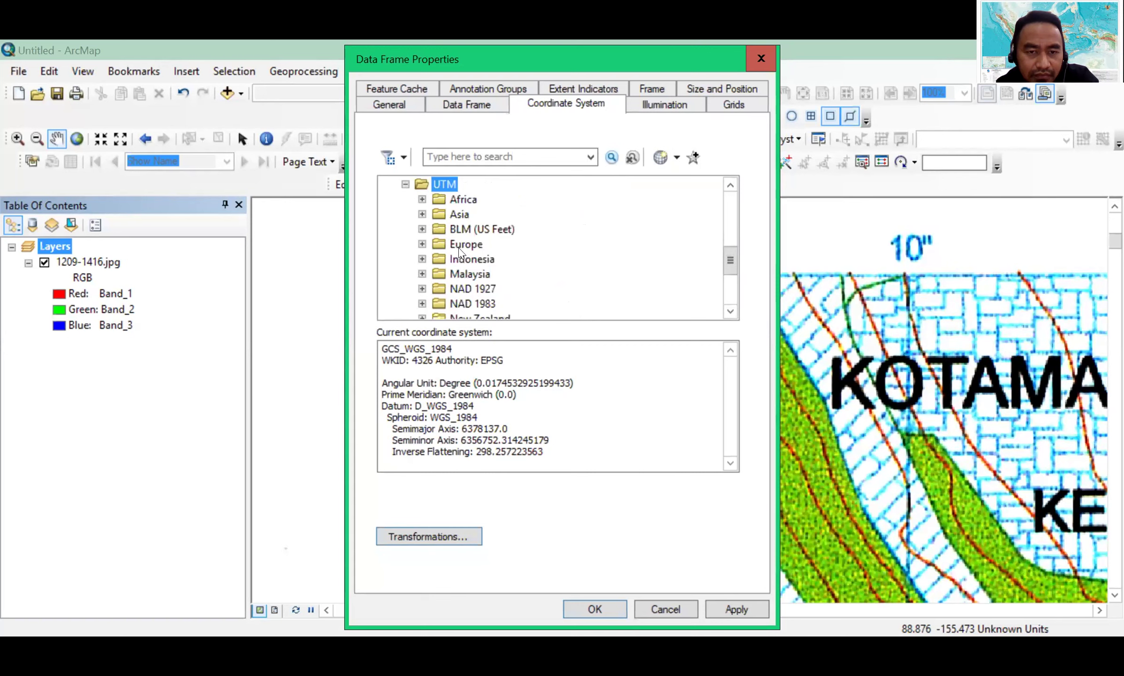
{"action": "scroll", "coordinate": [482, 293], "scroll_direction": "down", "scroll_amount": 2}
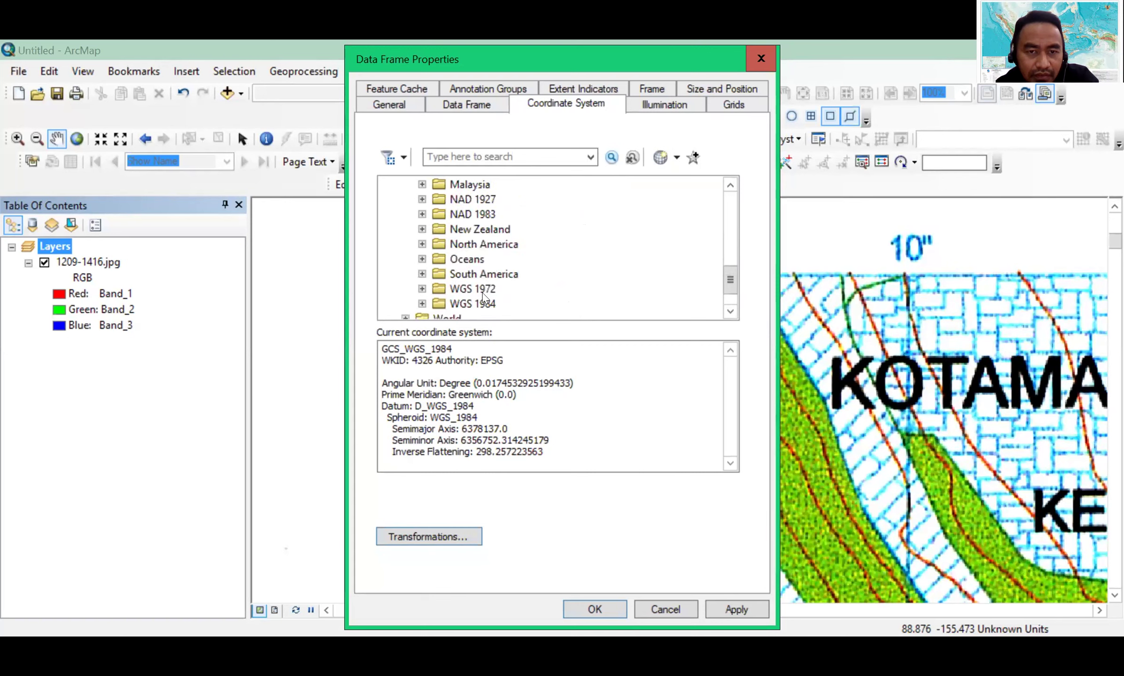
{"action": "scroll", "coordinate": [482, 293], "scroll_direction": "up", "scroll_amount": 1}
{"action": "scroll", "coordinate": [482, 292], "scroll_direction": "up", "scroll_amount": 1}
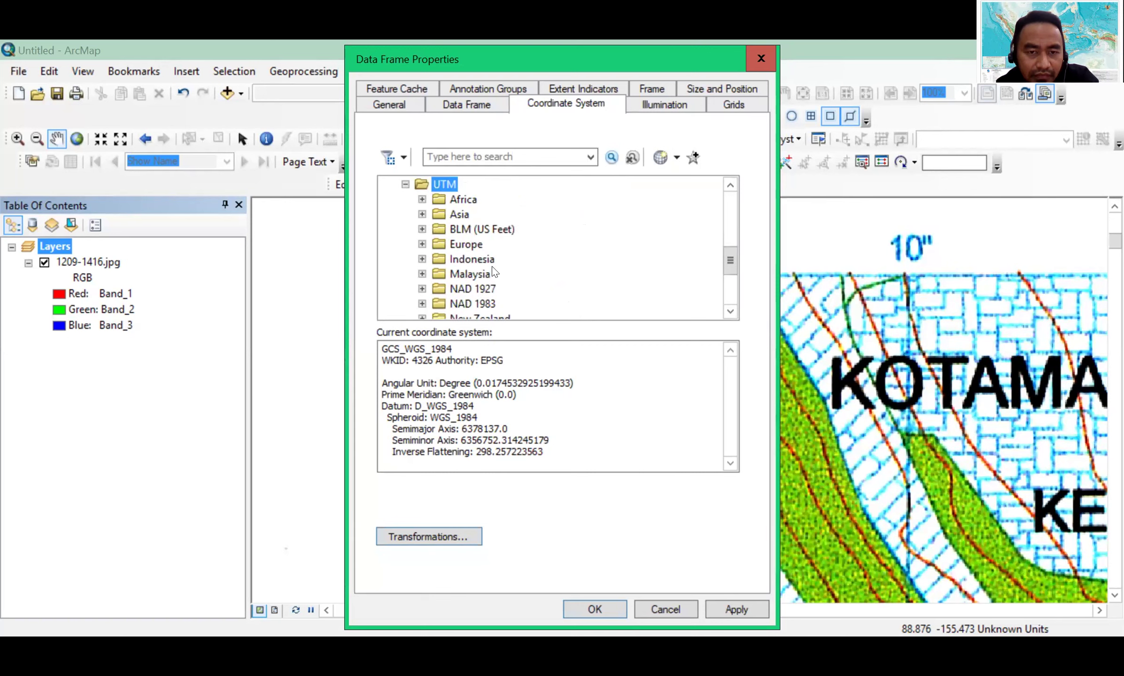
{"action": "scroll", "coordinate": [496, 269], "scroll_direction": "down", "scroll_amount": 2}
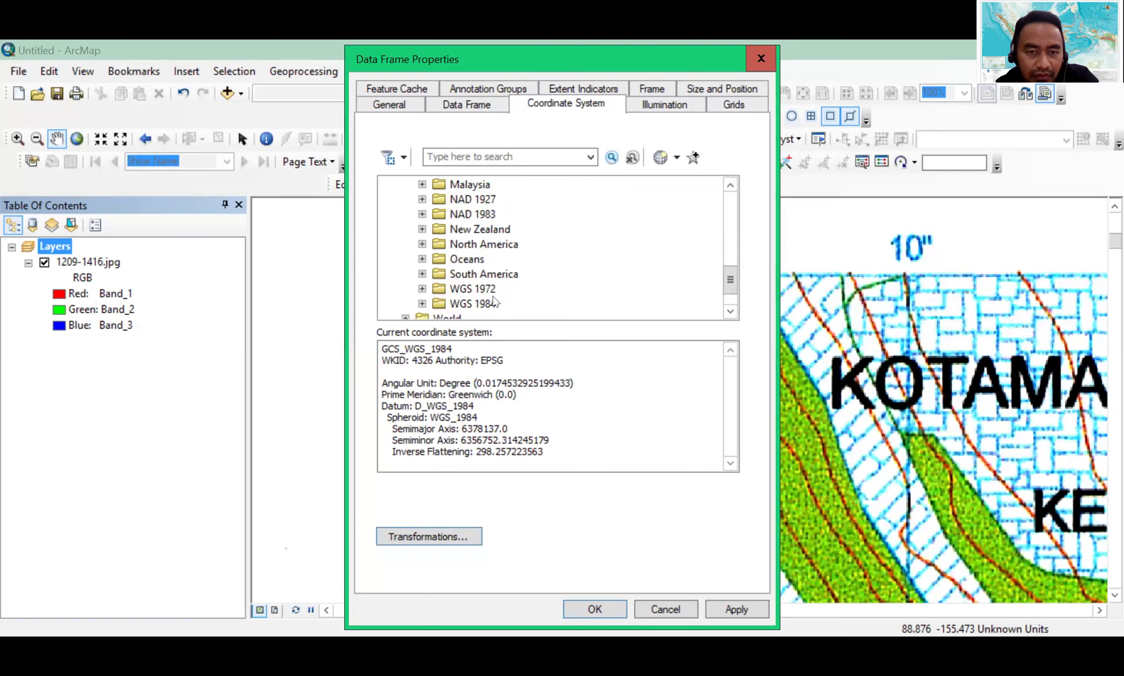
{"action": "scroll", "coordinate": [494, 300], "scroll_direction": "down", "scroll_amount": 1}
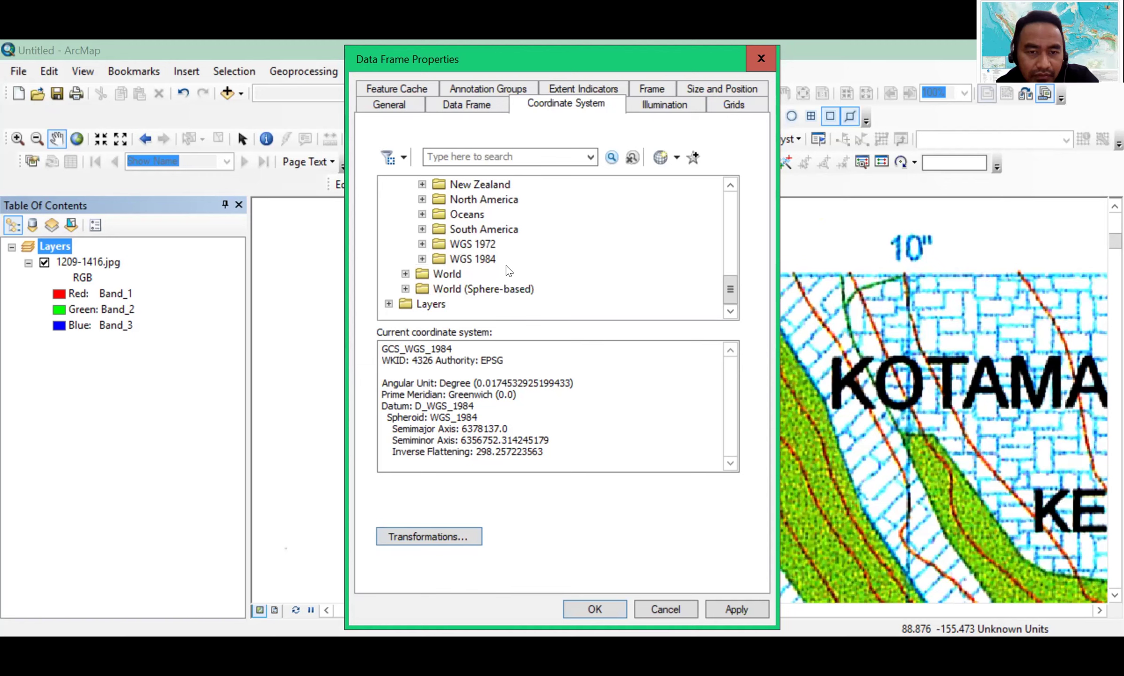
{"action": "scroll", "coordinate": [500, 256], "scroll_direction": "up", "scroll_amount": 2}
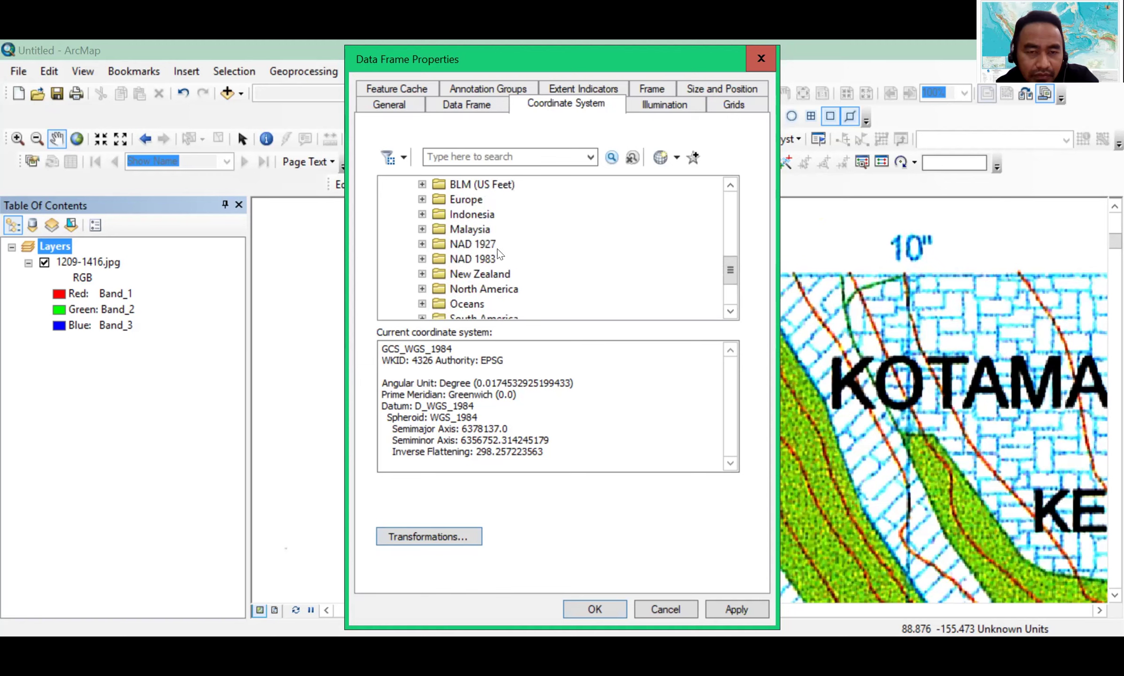
{"action": "scroll", "coordinate": [500, 256], "scroll_direction": "up", "scroll_amount": 2}
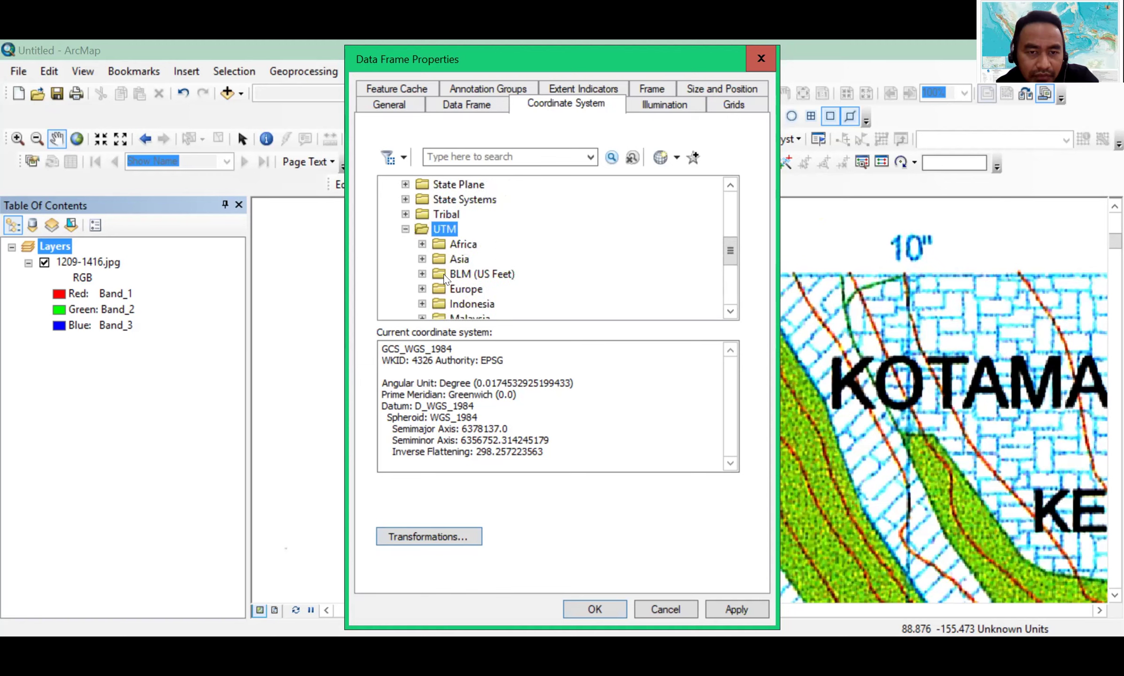
{"action": "key", "text": "Left"}
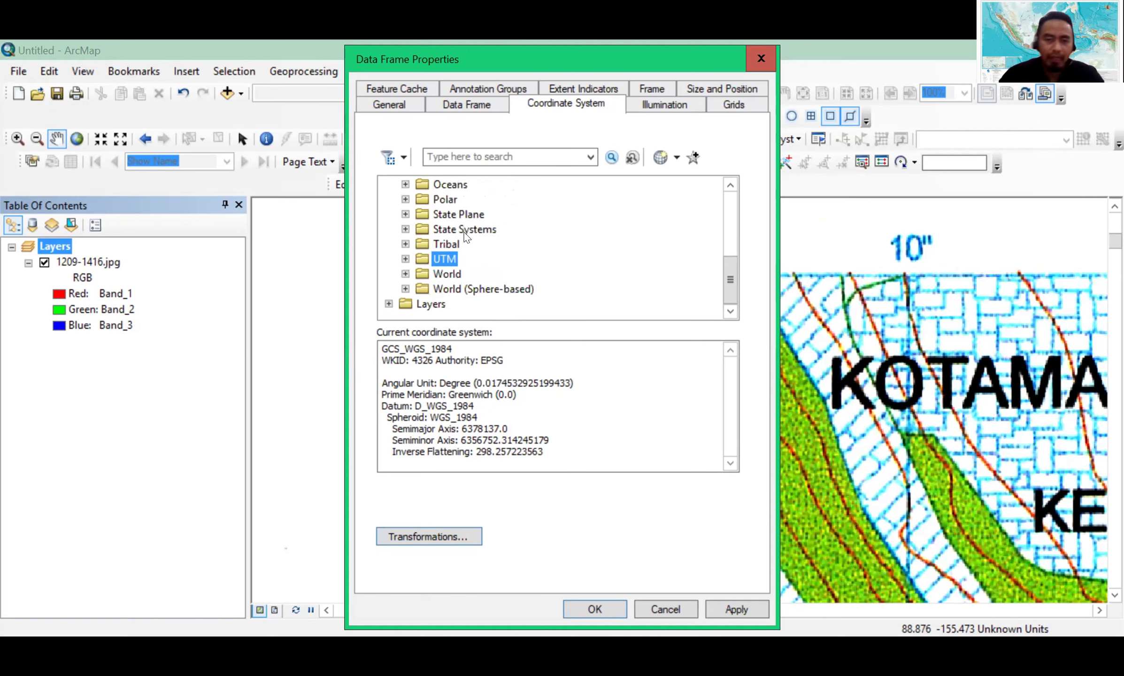
Look through the World projections again, down to the WGS 1984 and Winkel entries, and return to the category list
{"action": "double_click", "coordinate": [446, 274]}
{"action": "scroll", "coordinate": [454, 230], "scroll_direction": "down", "scroll_amount": 1}
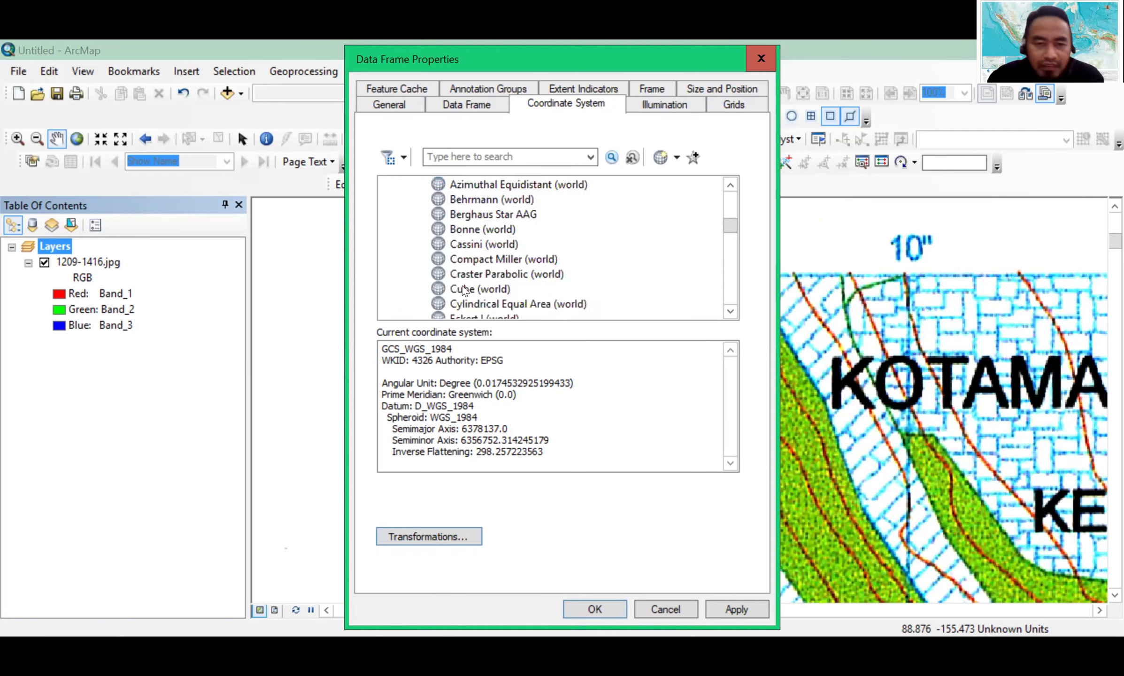
{"action": "scroll", "coordinate": [461, 286], "scroll_direction": "down", "scroll_amount": 6}
{"action": "scroll", "coordinate": [478, 282], "scroll_direction": "down", "scroll_amount": 4}
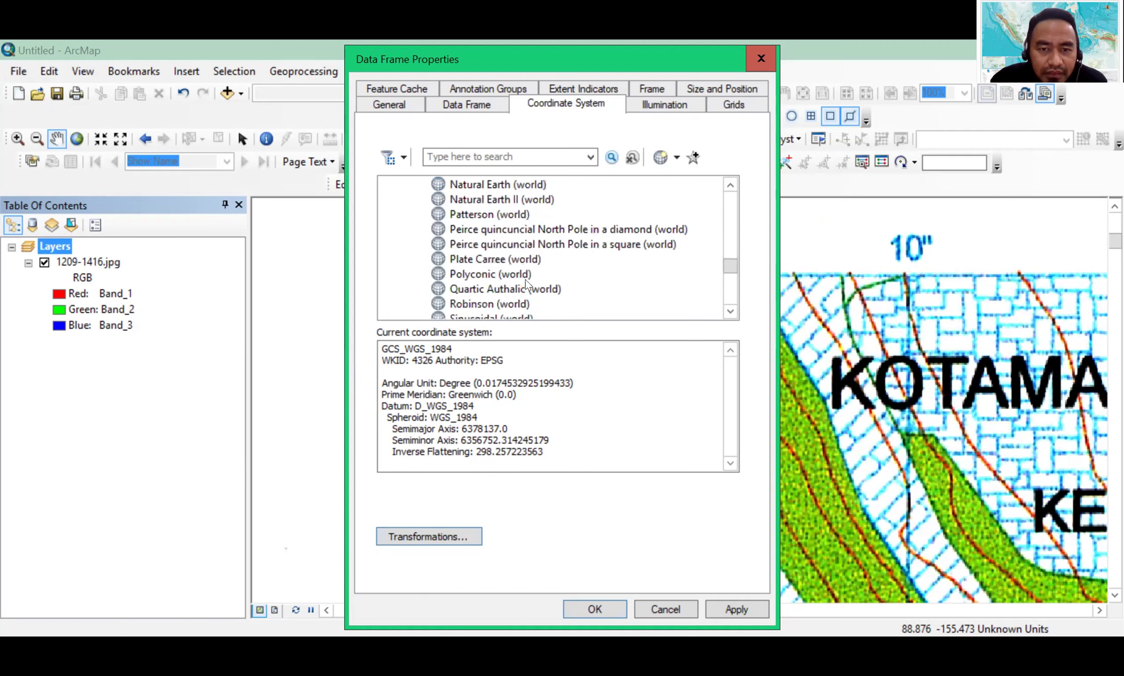
{"action": "scroll", "coordinate": [564, 291], "scroll_direction": "down", "scroll_amount": 5}
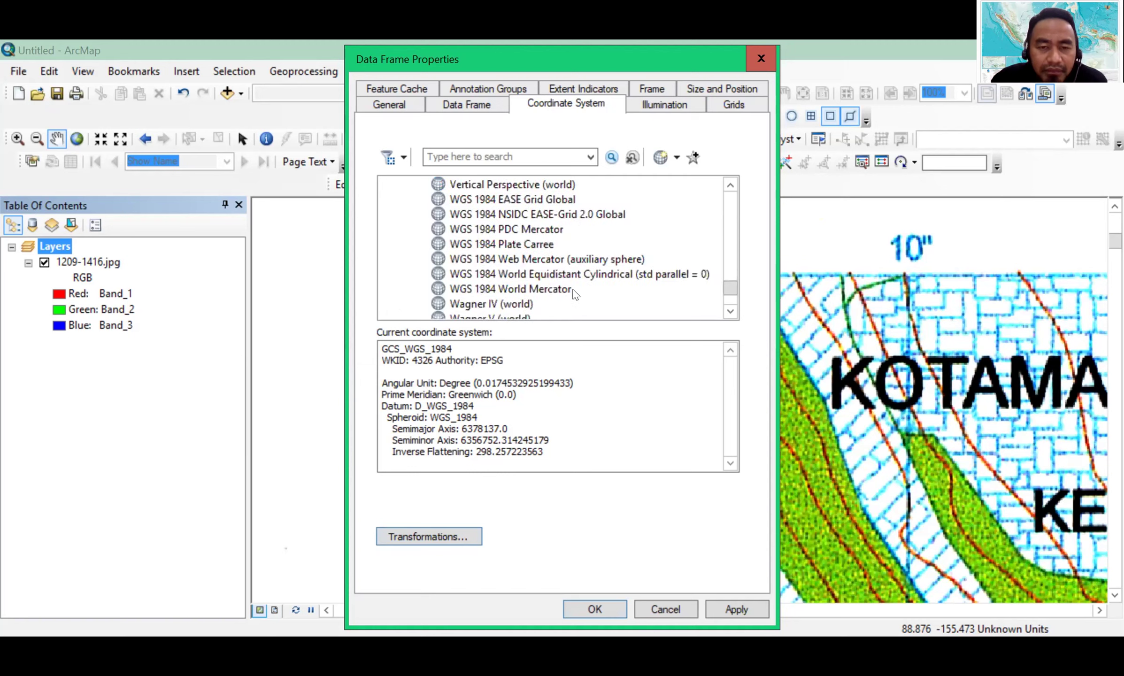
{"action": "scroll", "coordinate": [575, 294], "scroll_direction": "down", "scroll_amount": 1}
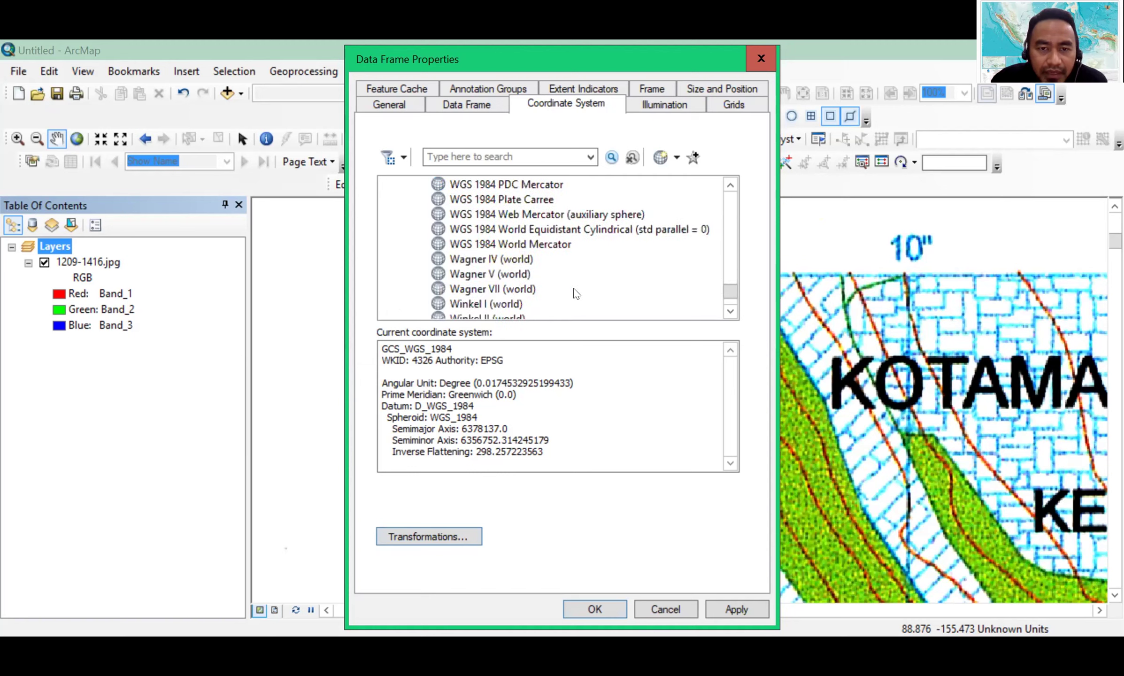
{"action": "scroll", "coordinate": [576, 294], "scroll_direction": "down", "scroll_amount": 2}
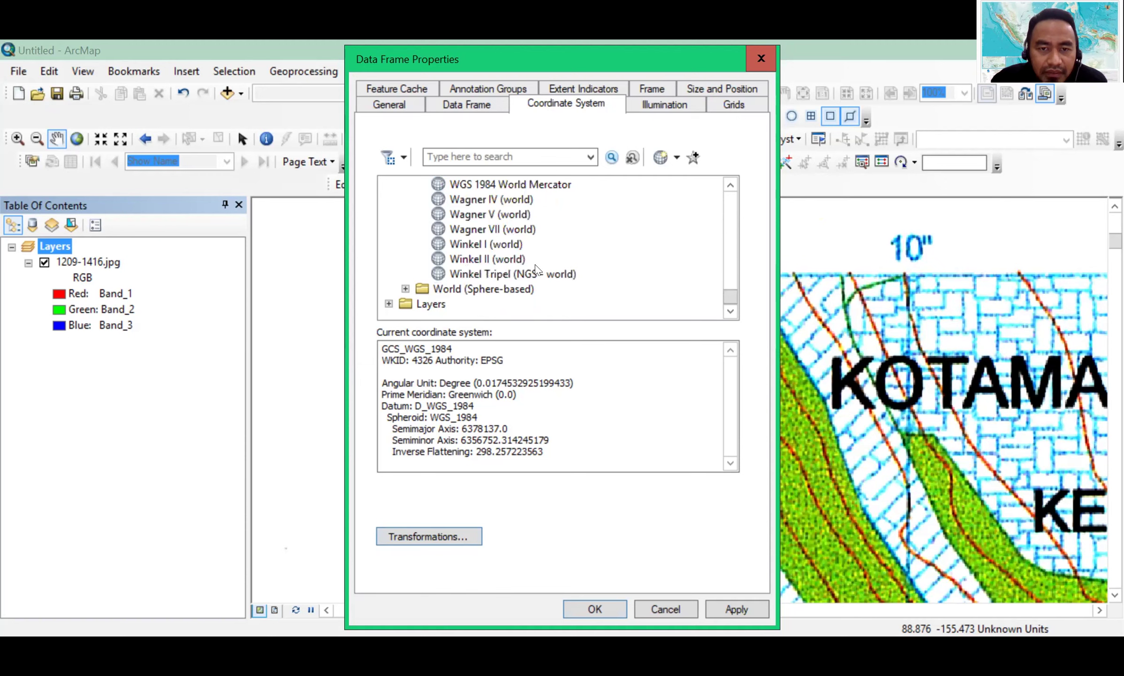
{"action": "scroll", "coordinate": [535, 265], "scroll_direction": "up", "scroll_amount": 6}
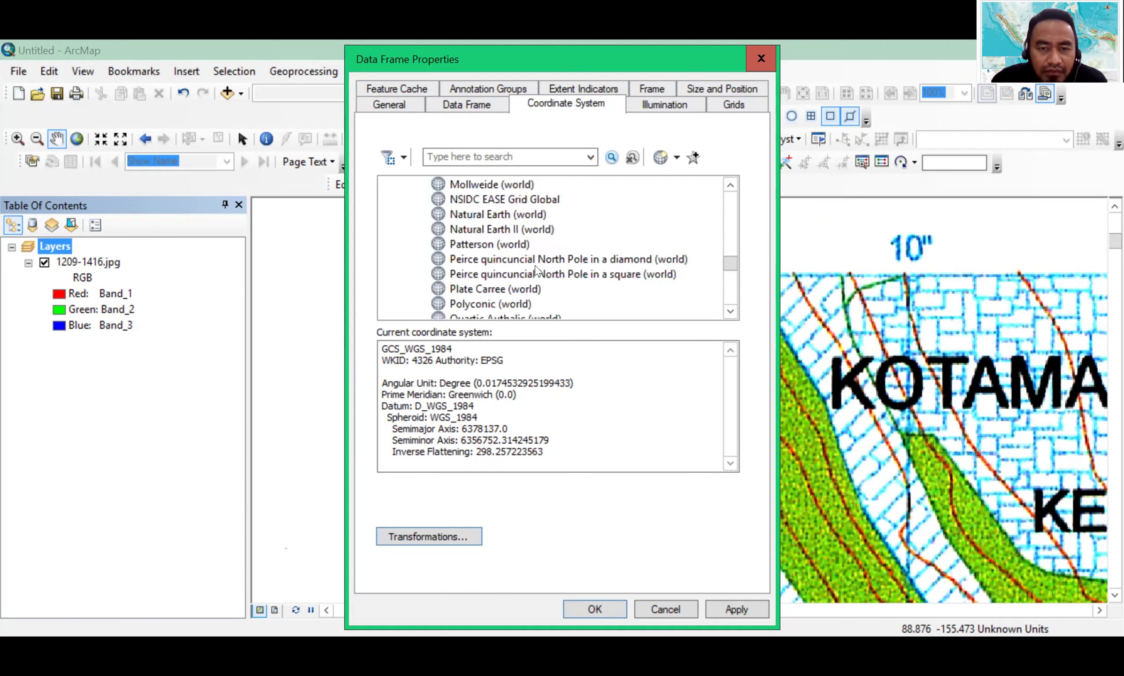
{"action": "scroll", "coordinate": [534, 265], "scroll_direction": "up", "scroll_amount": 4}
{"action": "scroll", "coordinate": [535, 265], "scroll_direction": "up", "scroll_amount": 9}
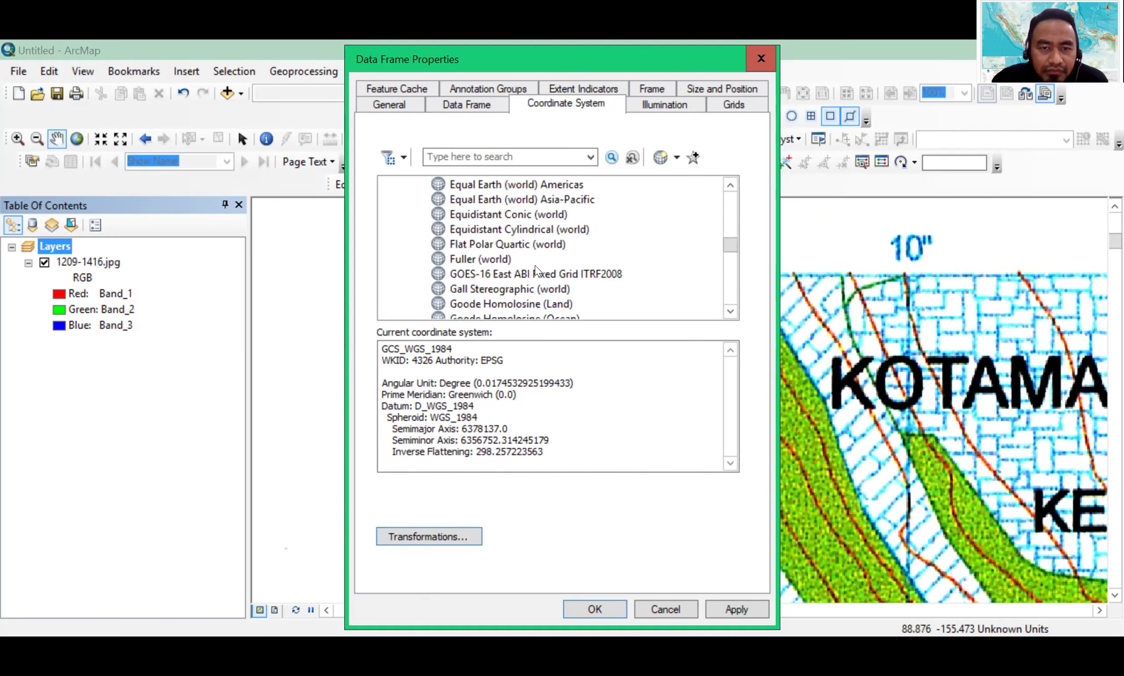
{"action": "scroll", "coordinate": [535, 265], "scroll_direction": "up", "scroll_amount": 2}
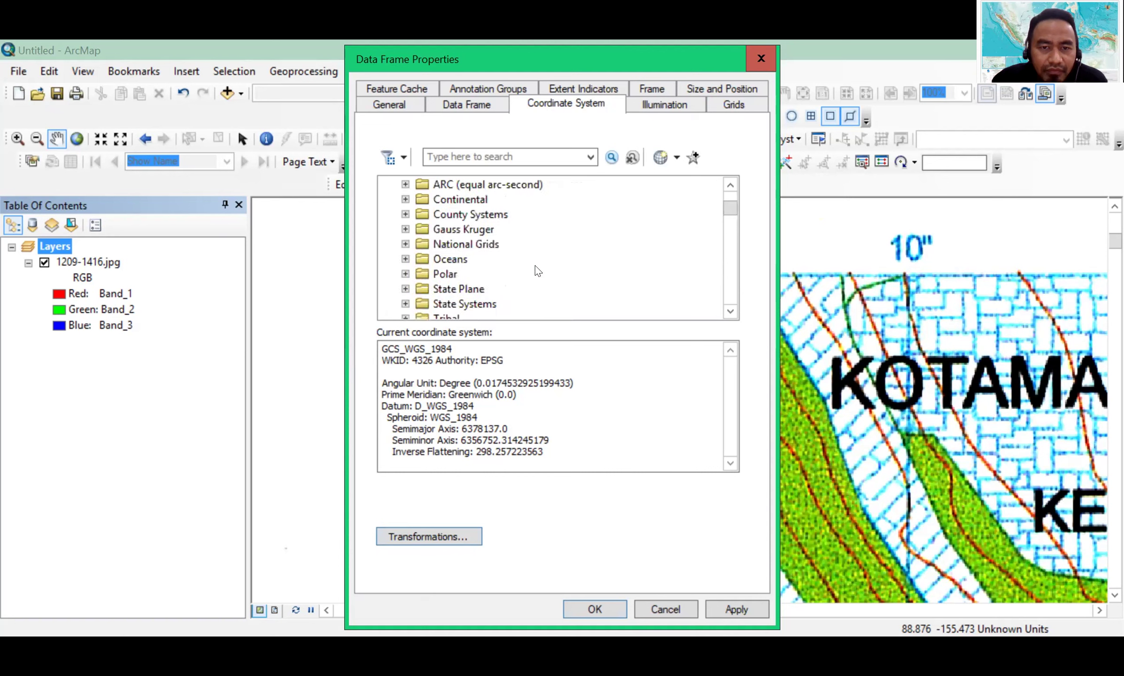
Review the favorites and the main coordinate system folders, and collapse the World category of the projected coordinate systems
{"action": "scroll", "coordinate": [537, 271], "scroll_direction": "up", "scroll_amount": 2}
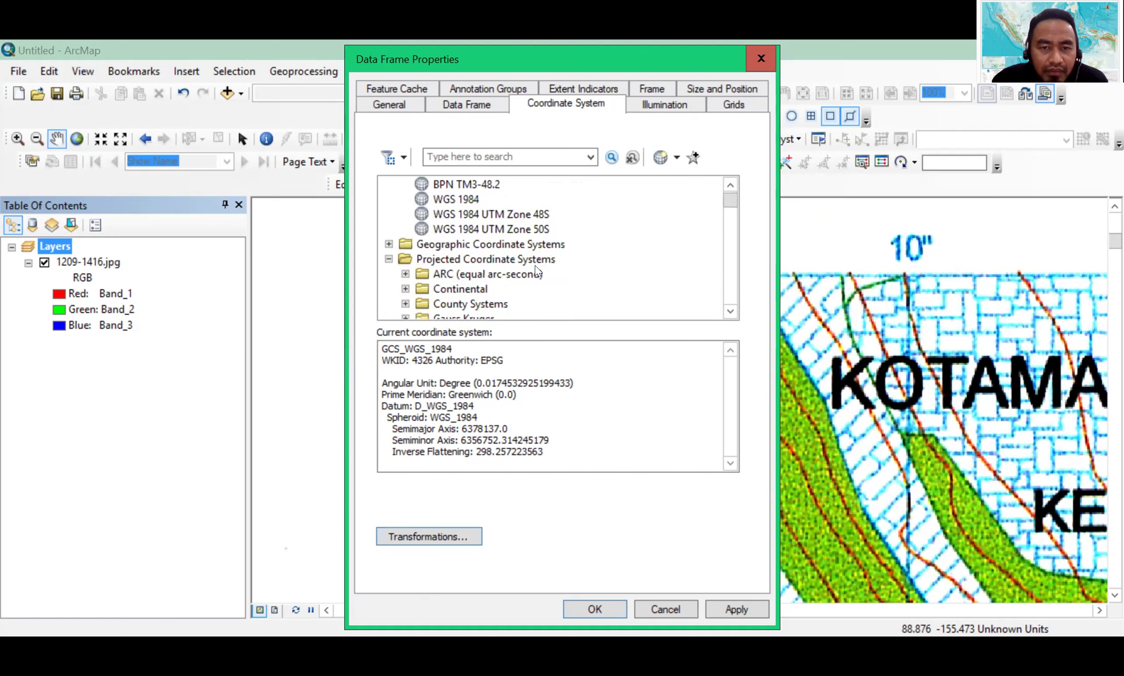
{"action": "scroll", "coordinate": [534, 266], "scroll_direction": "up", "scroll_amount": 1}
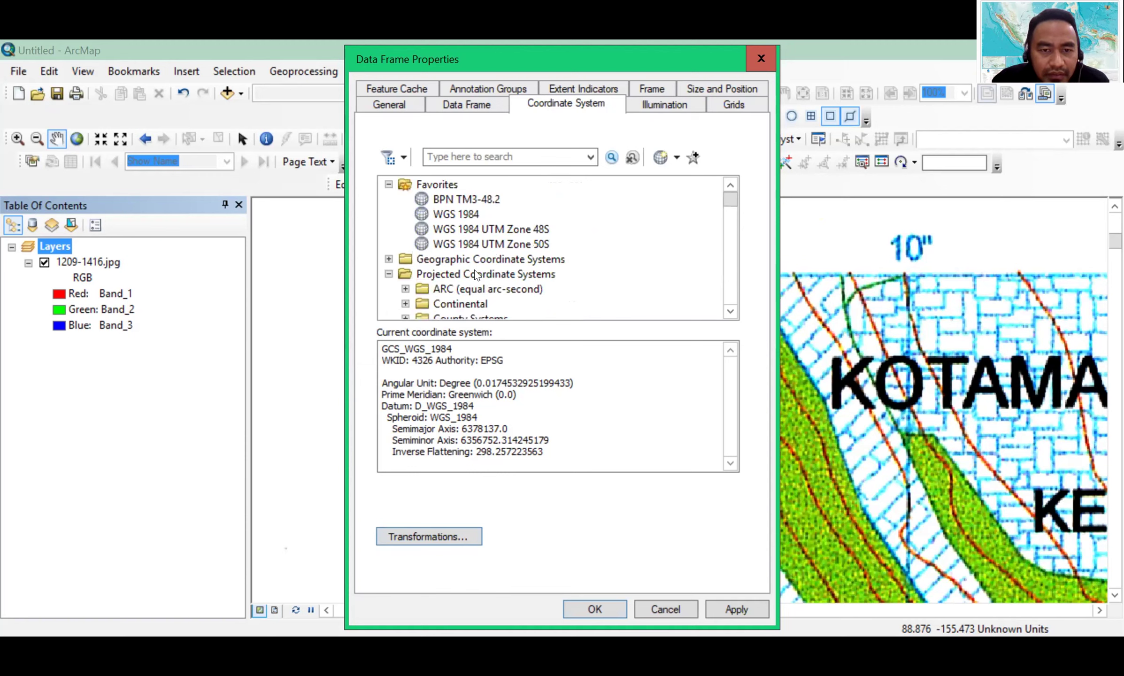
{"action": "scroll", "coordinate": [475, 272], "scroll_direction": "down", "scroll_amount": 1}
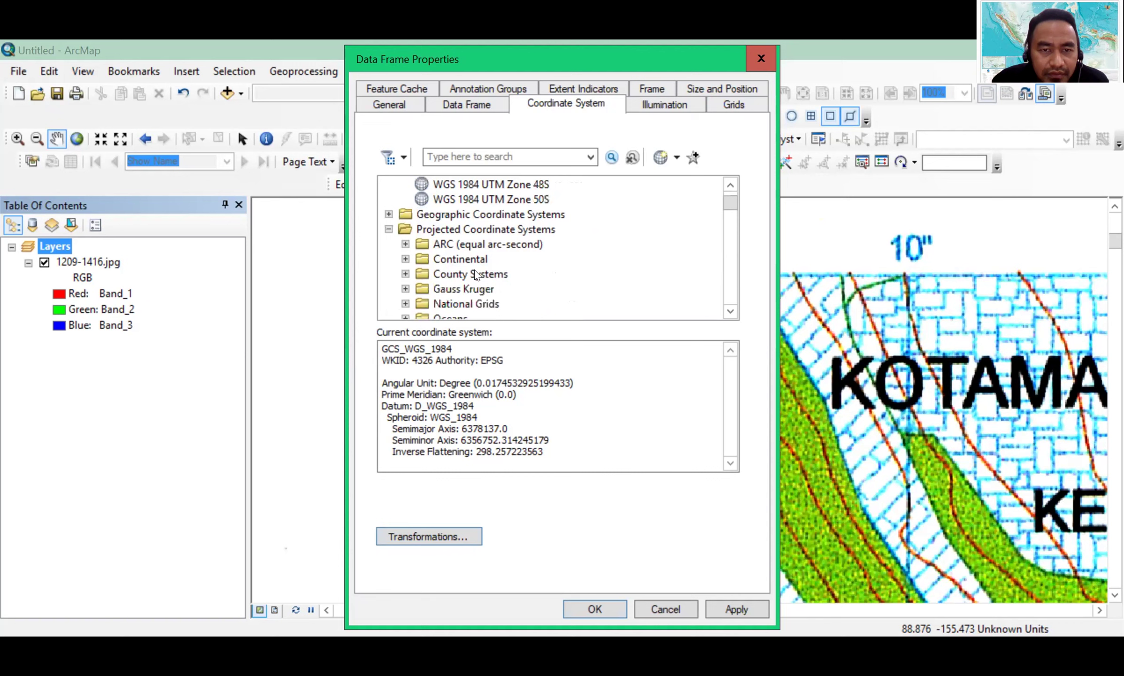
{"action": "scroll", "coordinate": [474, 269], "scroll_direction": "down", "scroll_amount": 4}
{"action": "left_click", "coordinate": [405, 229]}
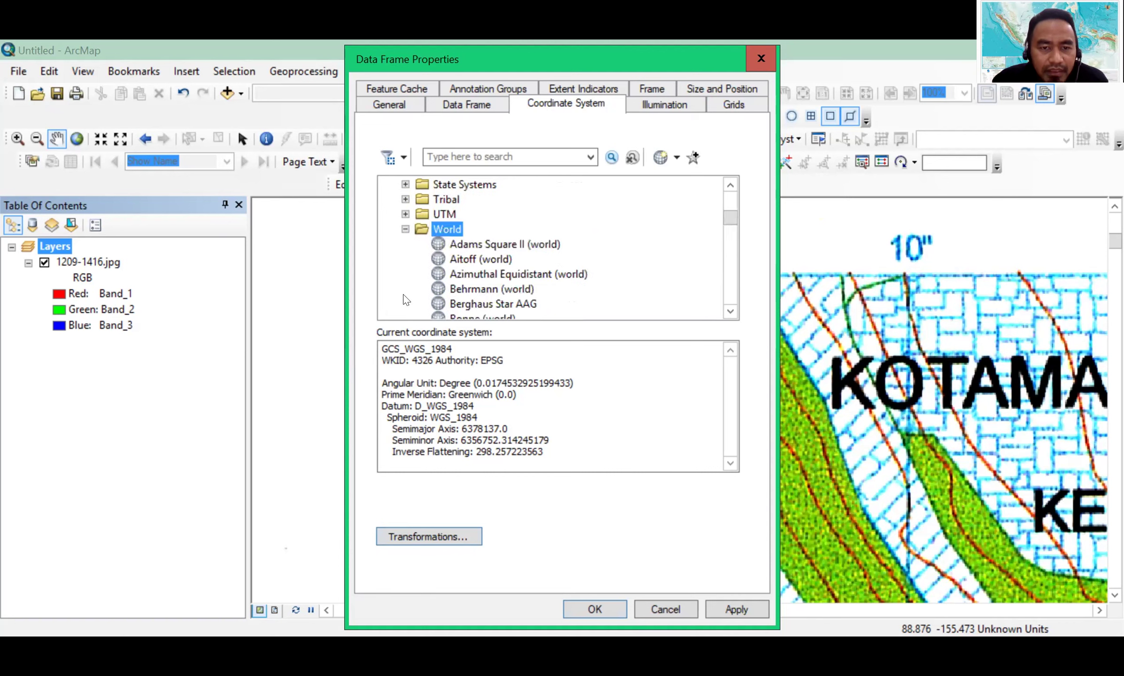
{"action": "key", "text": "Left"}
Examine the full list of projections in the World (Sphere-based) category and collapse that category
{"action": "double_click", "coordinate": [449, 292]}
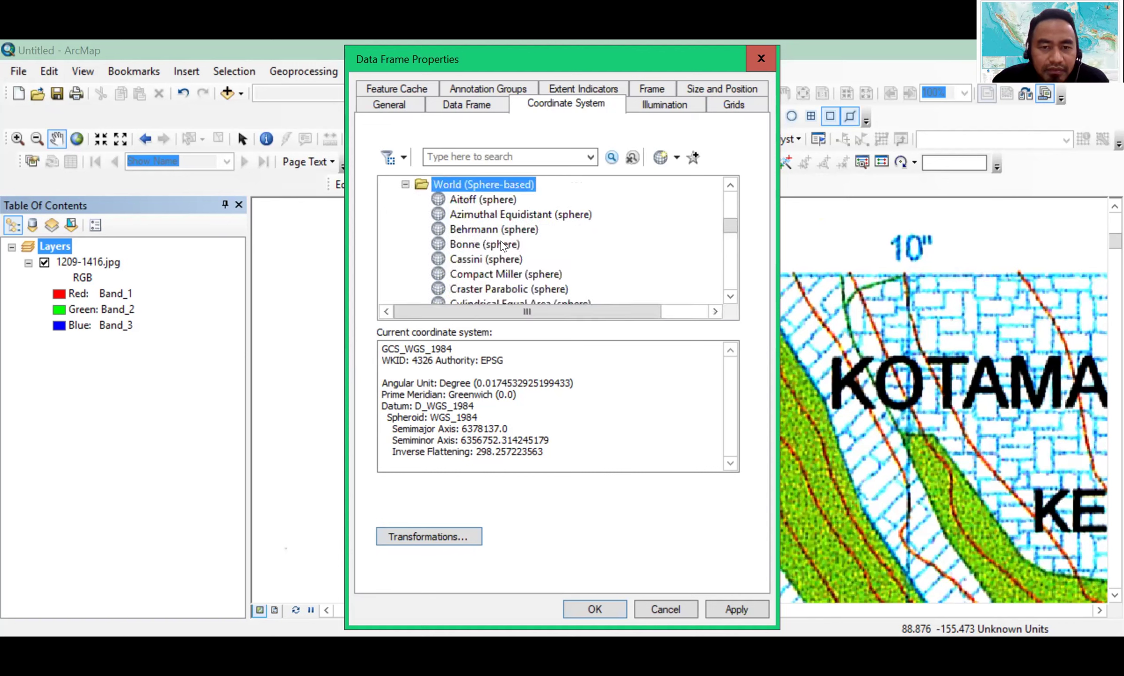
{"action": "scroll", "coordinate": [501, 245], "scroll_direction": "down", "scroll_amount": 5}
{"action": "scroll", "coordinate": [501, 246], "scroll_direction": "down", "scroll_amount": 5}
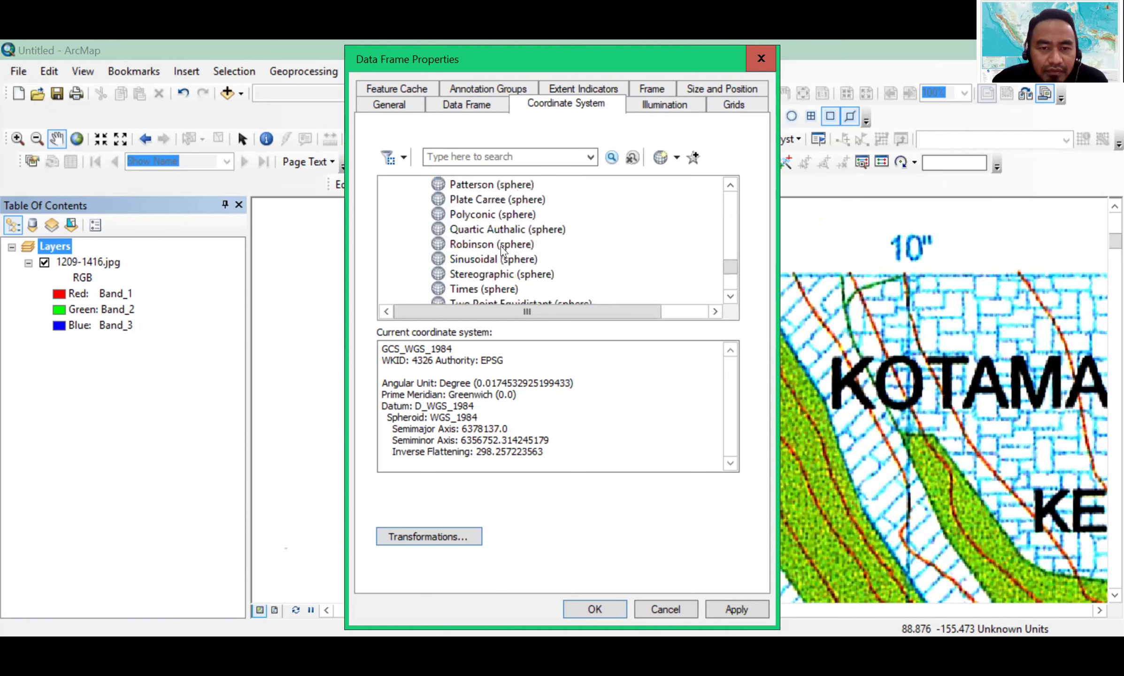
{"action": "scroll", "coordinate": [501, 249], "scroll_direction": "down", "scroll_amount": 4}
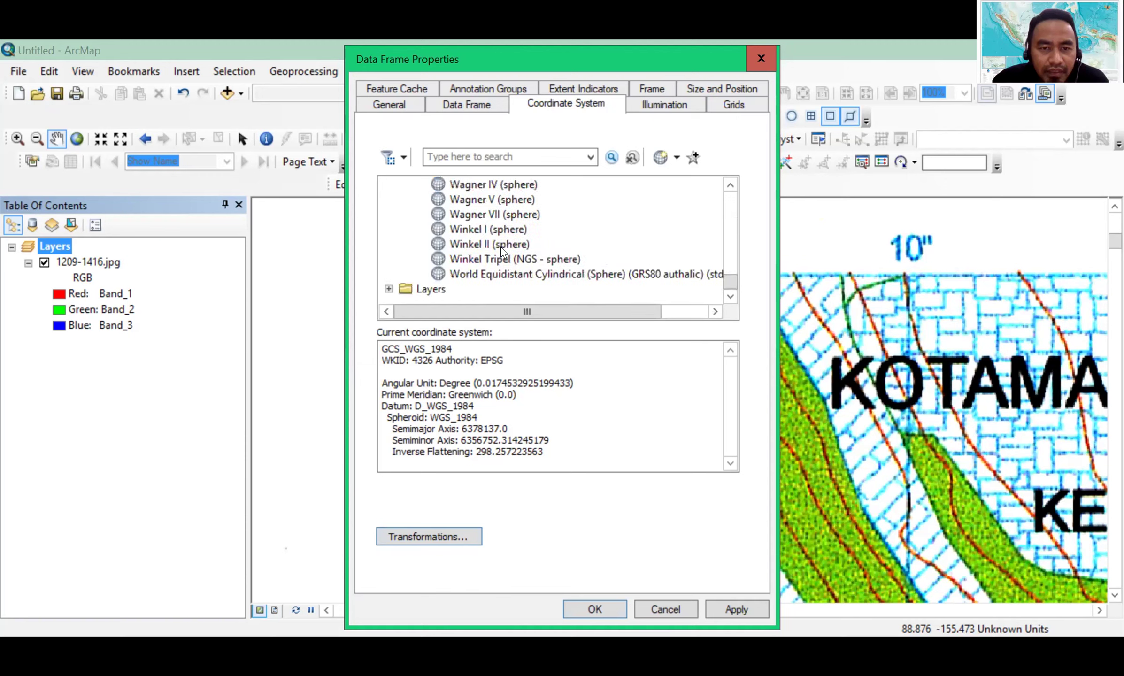
{"action": "scroll", "coordinate": [502, 249], "scroll_direction": "up", "scroll_amount": 5}
{"action": "scroll", "coordinate": [501, 249], "scroll_direction": "up", "scroll_amount": 2}
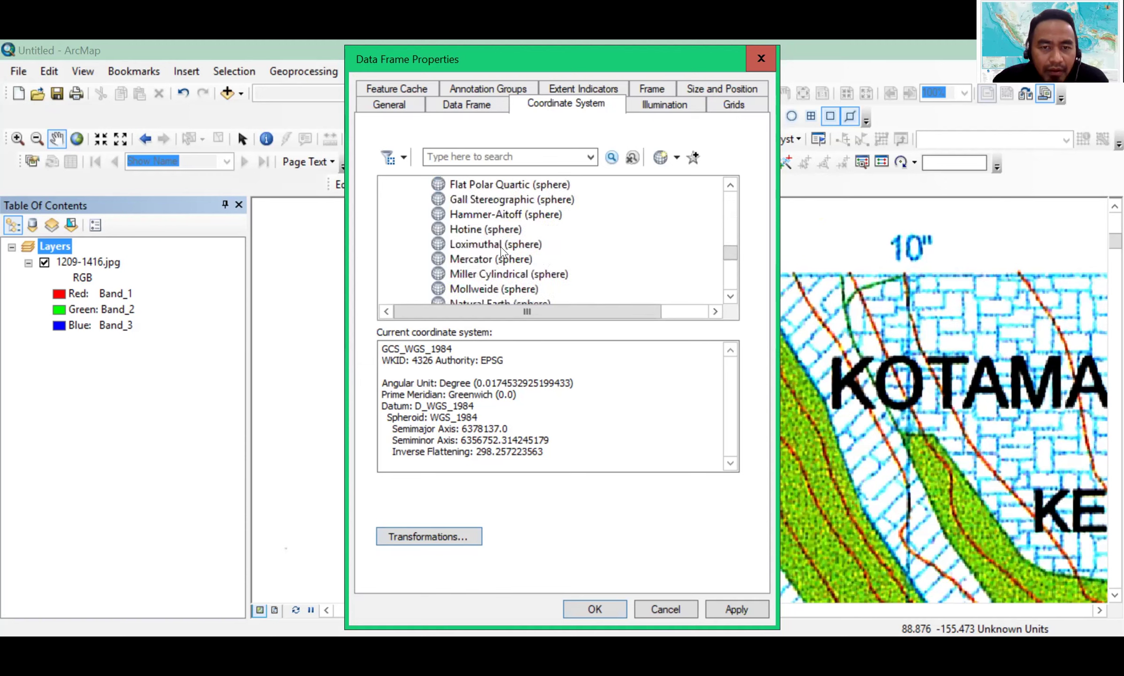
{"action": "scroll", "coordinate": [500, 249], "scroll_direction": "up", "scroll_amount": 2}
{"action": "scroll", "coordinate": [414, 246], "scroll_direction": "up", "scroll_amount": 3}
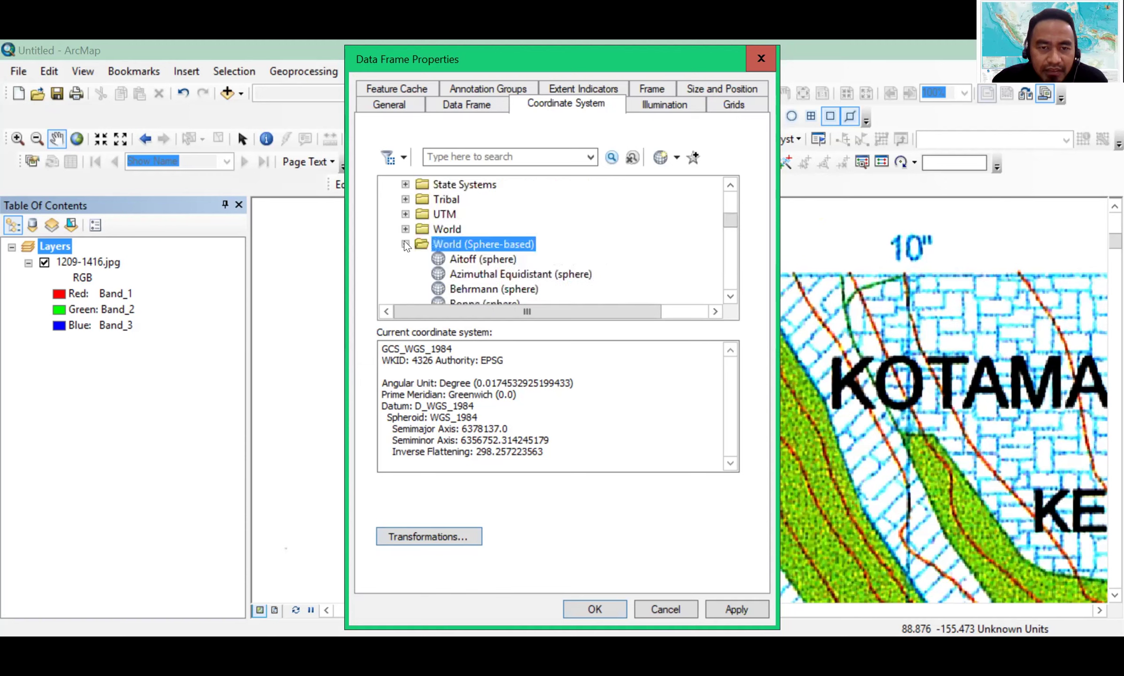
{"action": "left_click", "coordinate": [405, 244]}
{"action": "scroll", "coordinate": [461, 252], "scroll_direction": "up", "scroll_amount": 1}
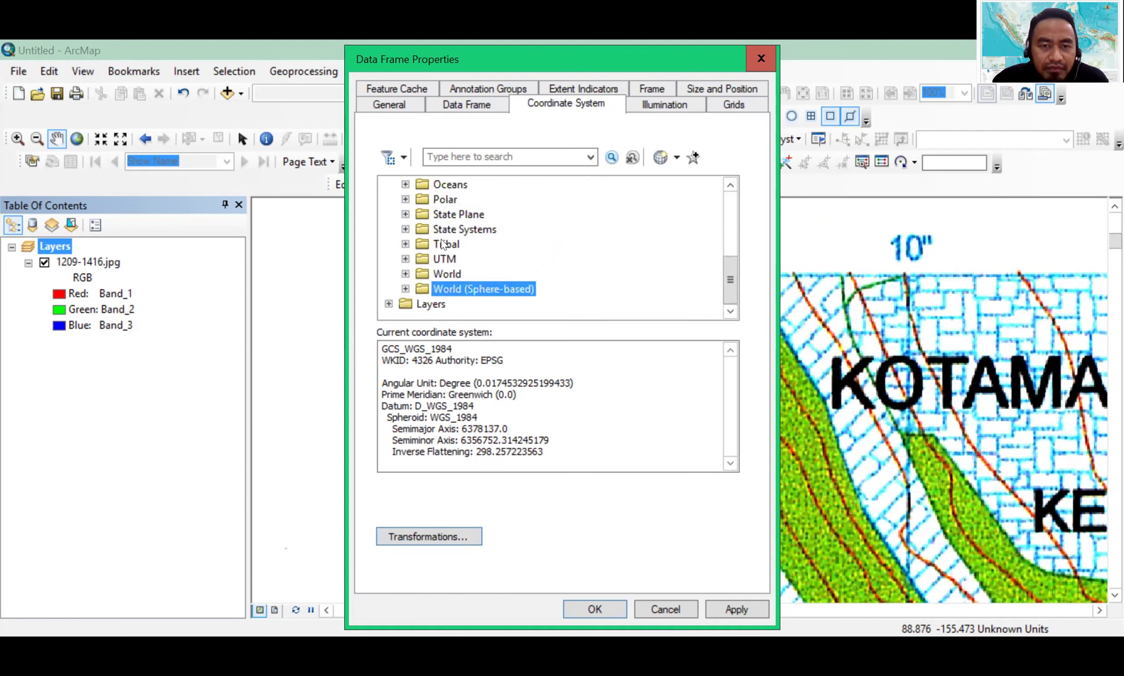
Expand the geographic coordinate systems and examine the entries in their World category, from IGS00 to WGS 1984 (Transit)
{"action": "scroll", "coordinate": [475, 274], "scroll_direction": "up", "scroll_amount": 2}
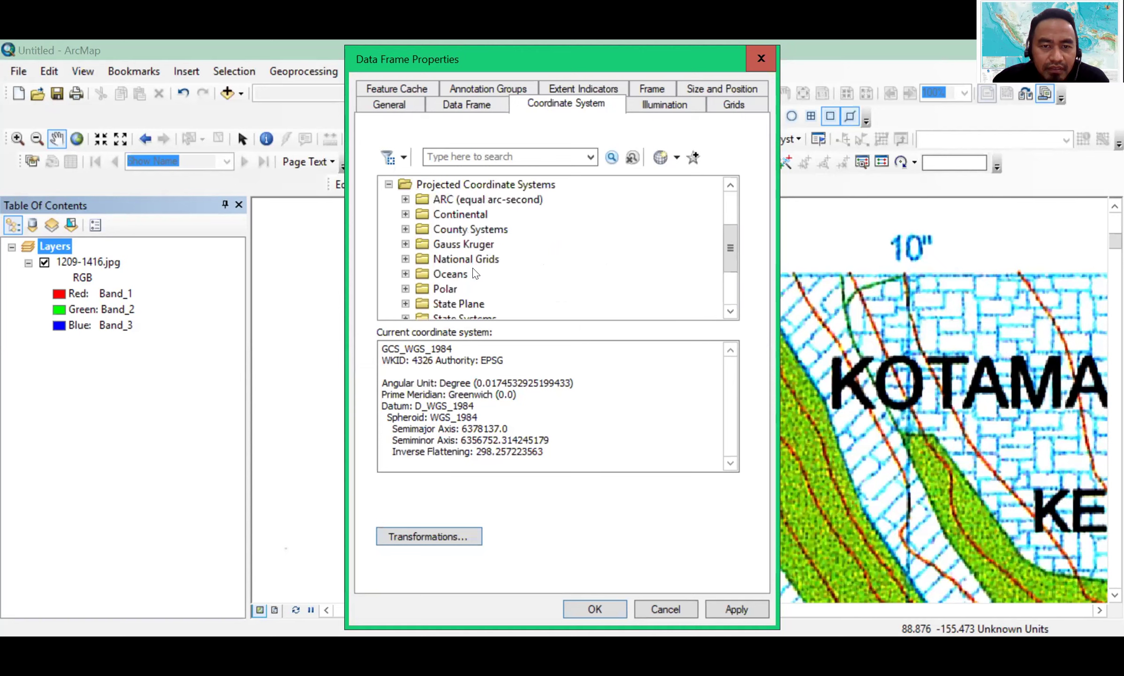
{"action": "scroll", "coordinate": [475, 273], "scroll_direction": "up", "scroll_amount": 1}
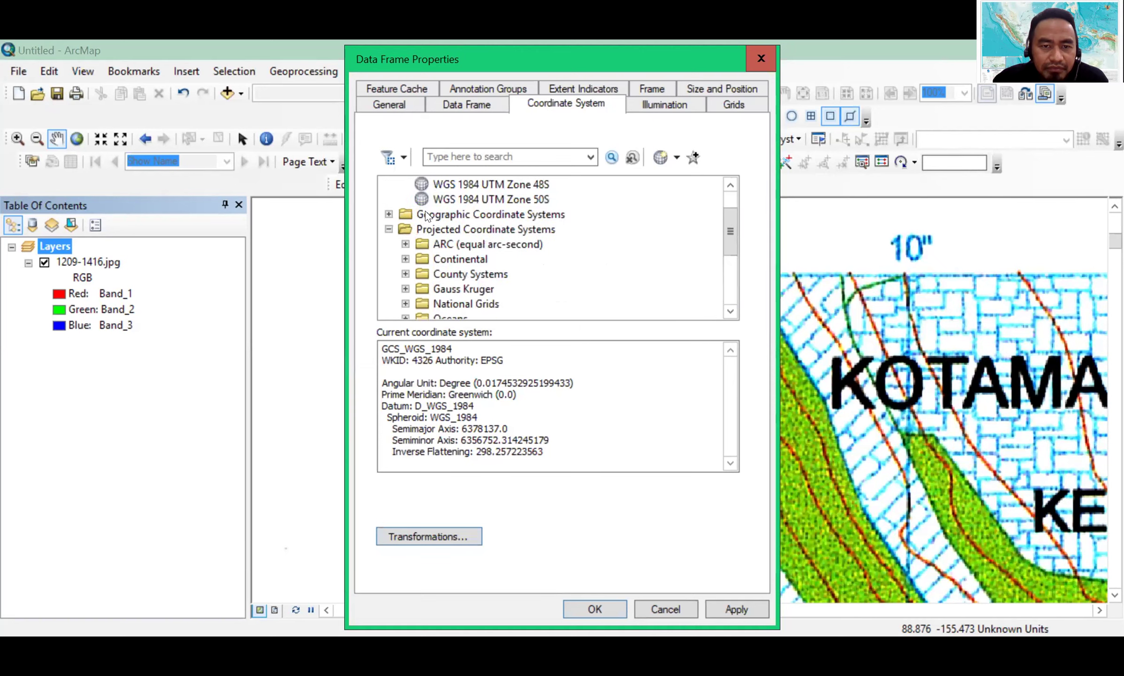
{"action": "double_click", "coordinate": [426, 216]}
{"action": "scroll", "coordinate": [475, 244], "scroll_direction": "down", "scroll_amount": 2}
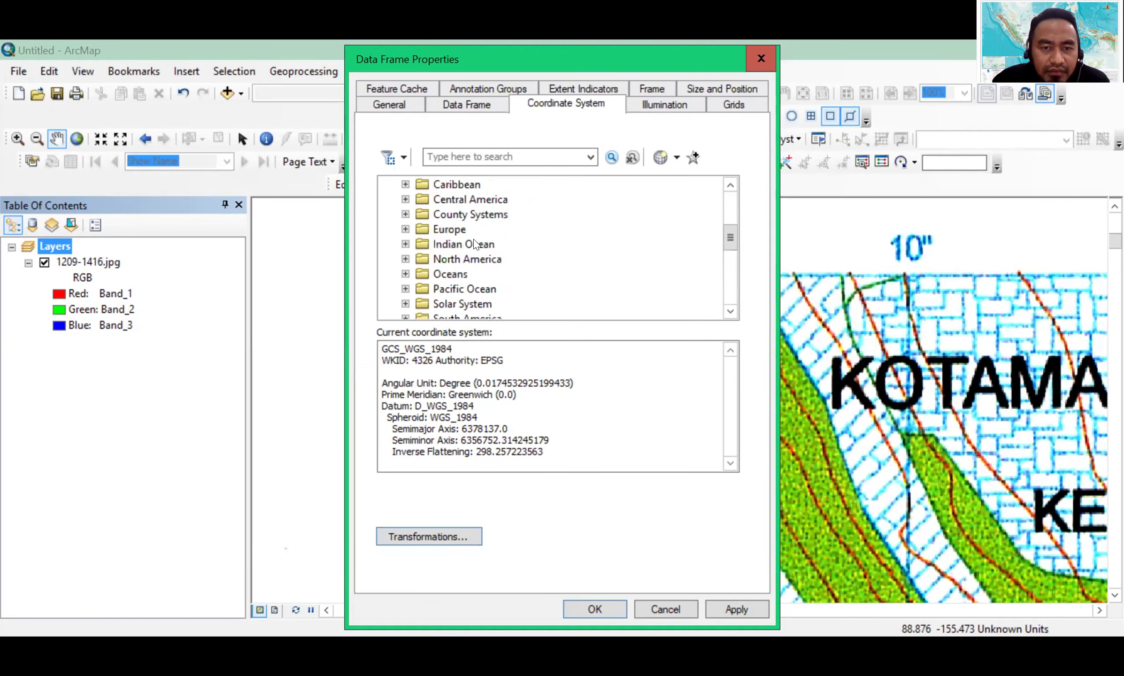
{"action": "scroll", "coordinate": [473, 240], "scroll_direction": "down", "scroll_amount": 3}
{"action": "double_click", "coordinate": [443, 212]}
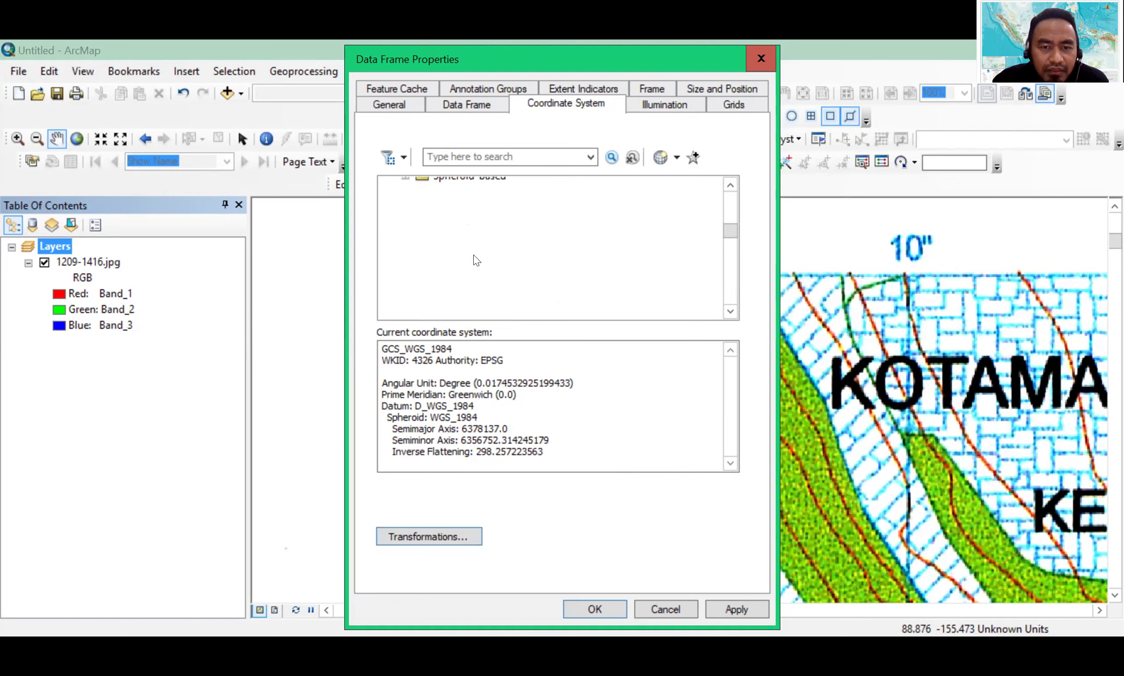
{"action": "scroll", "coordinate": [475, 259], "scroll_direction": "down", "scroll_amount": 5}
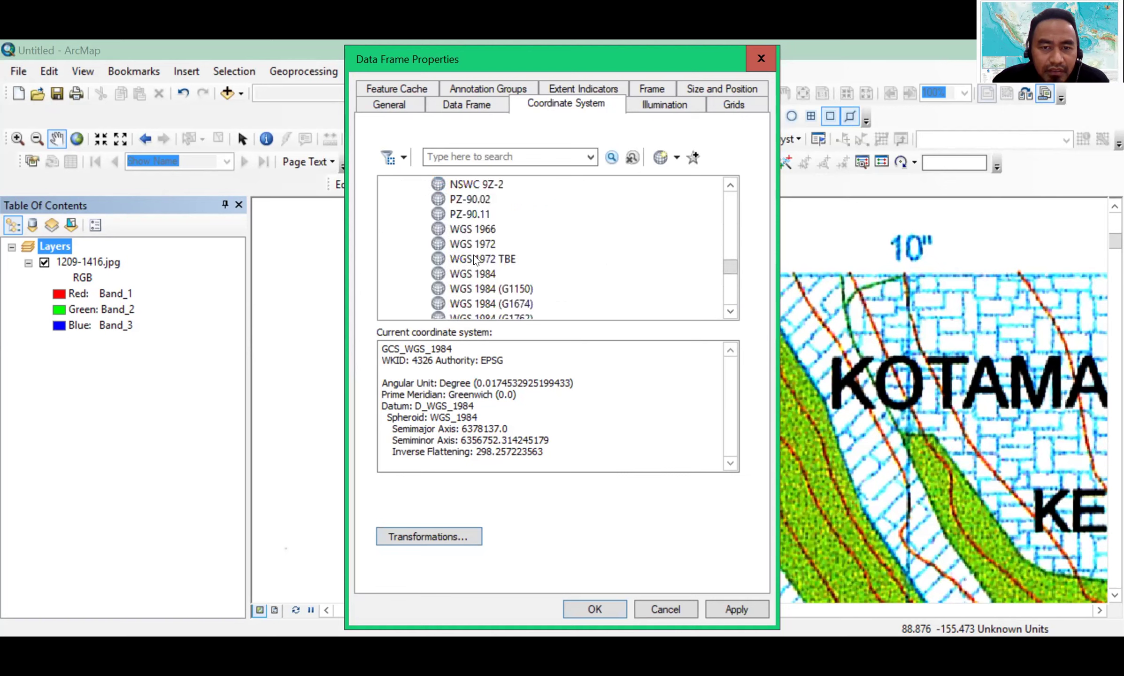
{"action": "scroll", "coordinate": [475, 259], "scroll_direction": "down", "scroll_amount": 2}
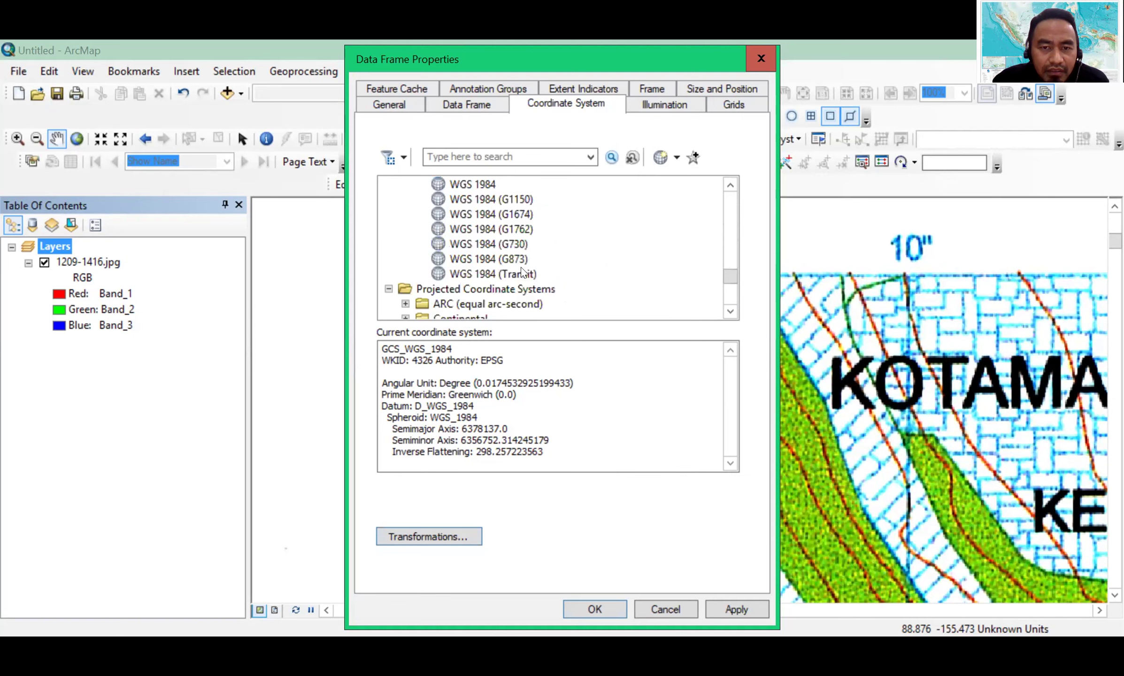
{"action": "scroll", "coordinate": [526, 276], "scroll_direction": "down", "scroll_amount": 2}
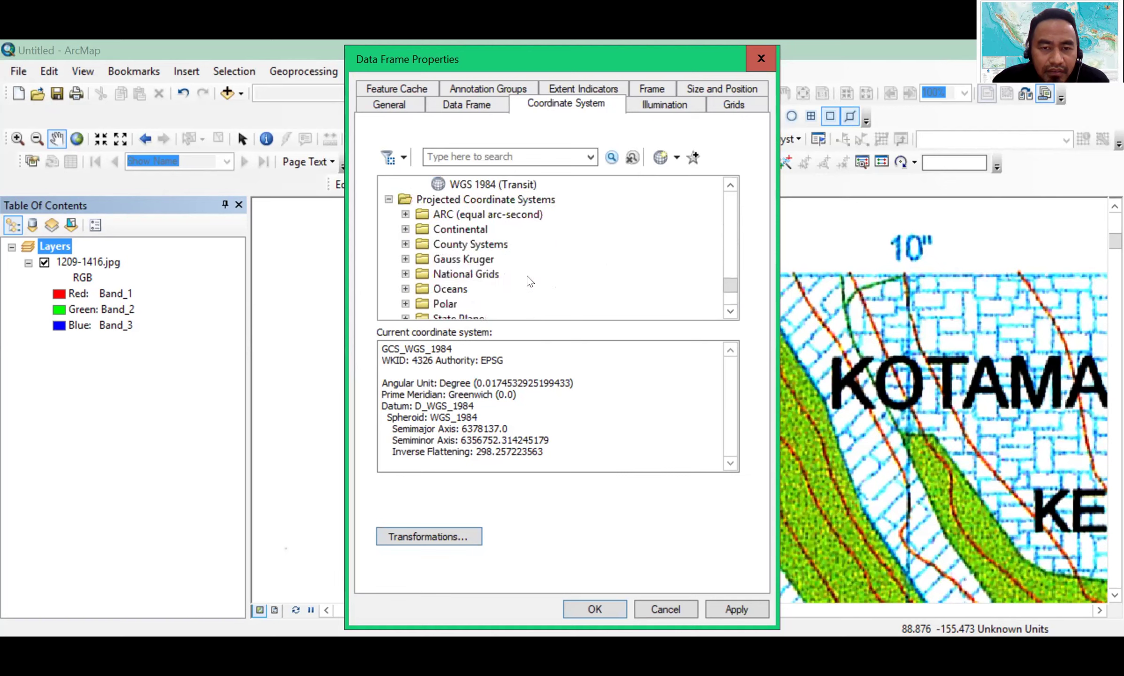
{"action": "scroll", "coordinate": [530, 281], "scroll_direction": "up", "scroll_amount": 3}
{"action": "scroll", "coordinate": [530, 280], "scroll_direction": "up", "scroll_amount": 2}
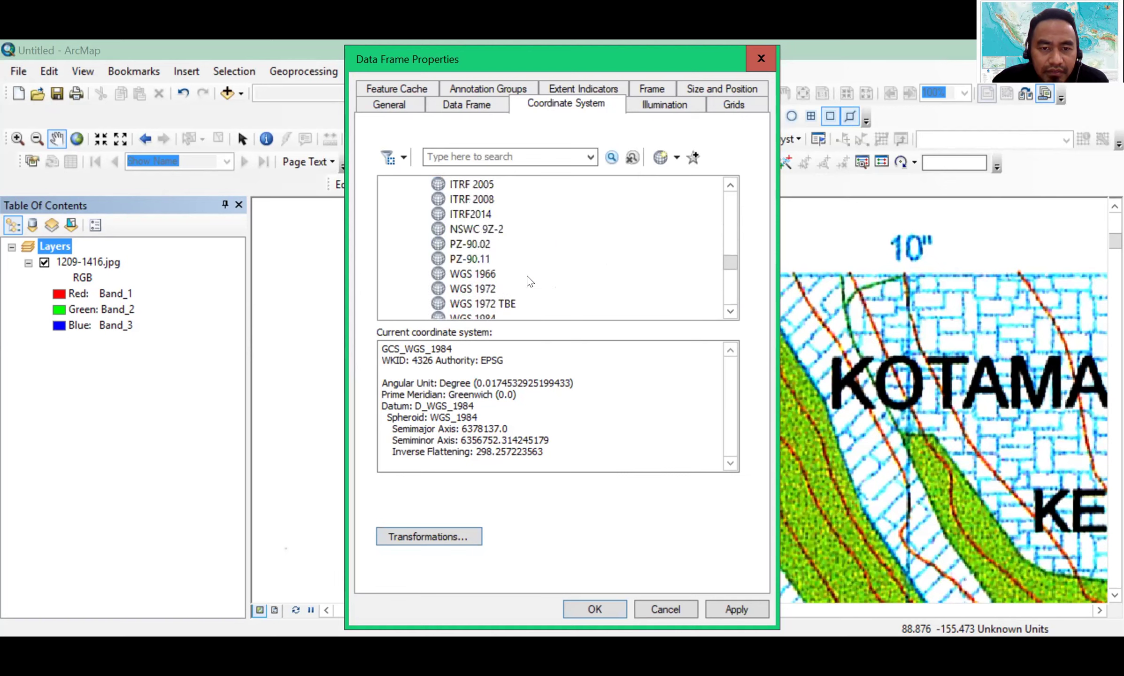
{"action": "scroll", "coordinate": [529, 281], "scroll_direction": "up", "scroll_amount": 1}
{"action": "scroll", "coordinate": [530, 280], "scroll_direction": "up", "scroll_amount": 4}
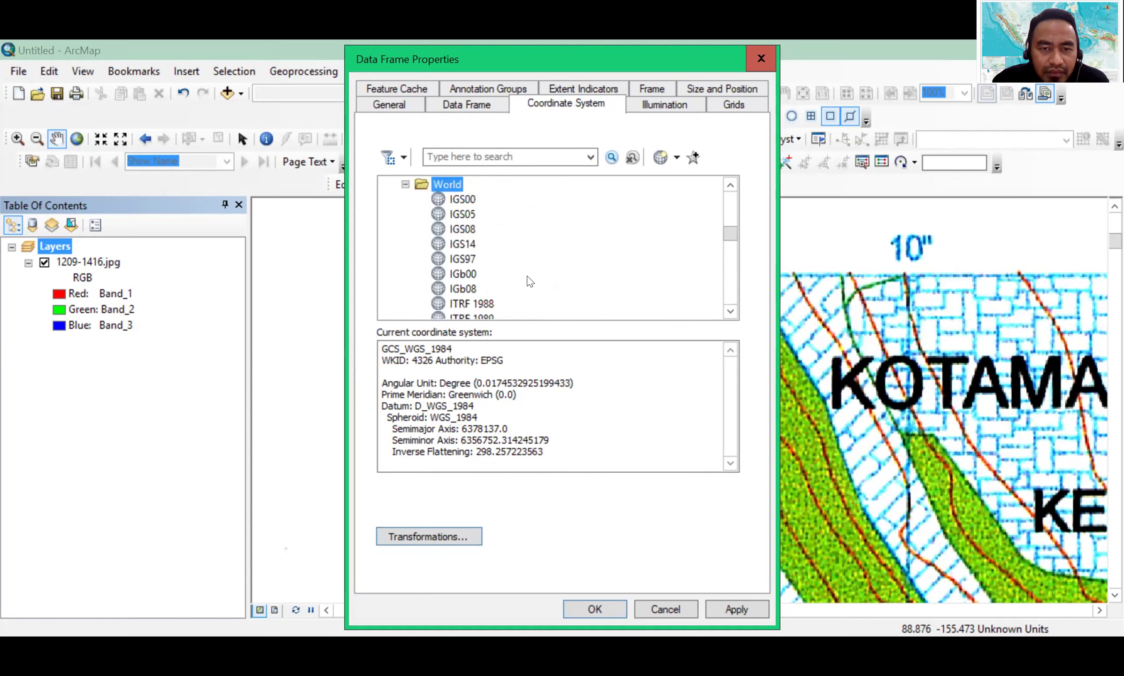
Review the regional categories of the geographic coordinate systems, and collapse their World category and the Projected Coordinate Systems folder
{"action": "scroll", "coordinate": [529, 281], "scroll_direction": "up", "scroll_amount": 2}
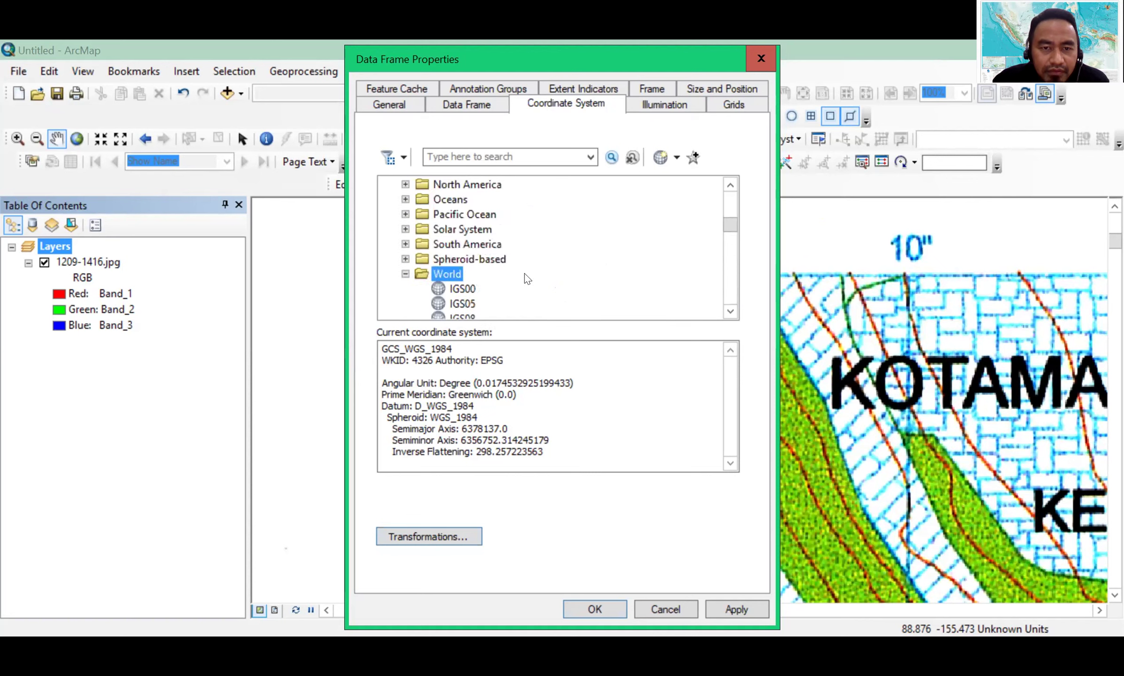
{"action": "scroll", "coordinate": [474, 290], "scroll_direction": "up", "scroll_amount": 1}
{"action": "scroll", "coordinate": [474, 290], "scroll_direction": "up", "scroll_amount": 1}
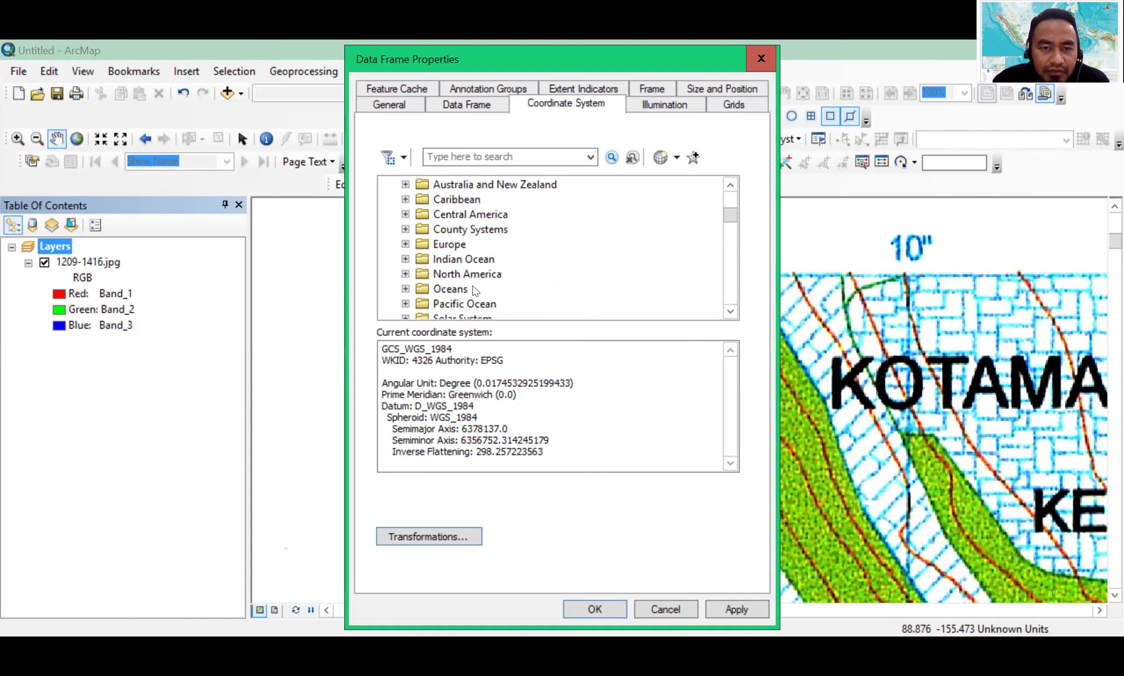
{"action": "scroll", "coordinate": [475, 290], "scroll_direction": "up", "scroll_amount": 2}
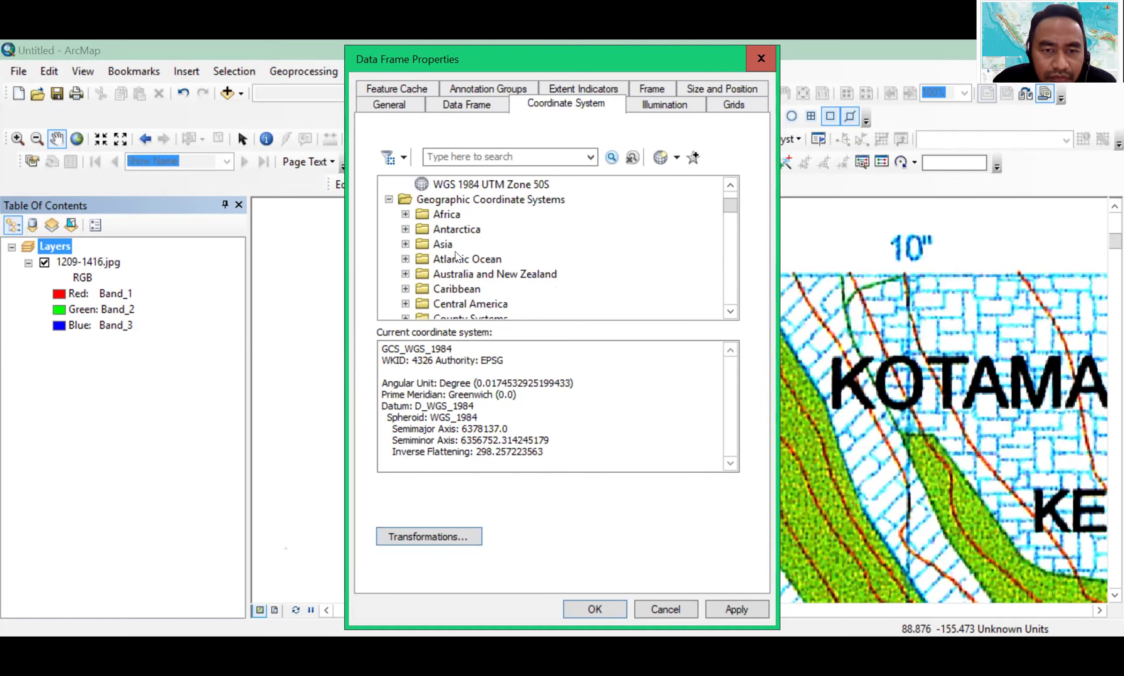
{"action": "scroll", "coordinate": [466, 265], "scroll_direction": "down", "scroll_amount": 2}
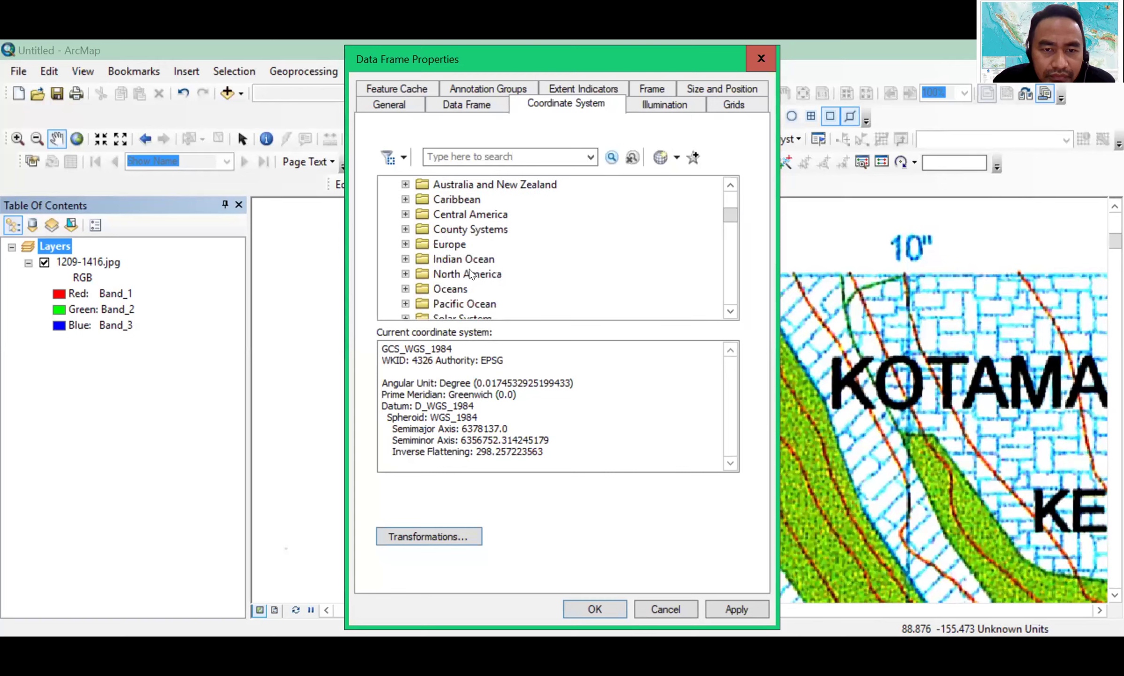
{"action": "scroll", "coordinate": [469, 274], "scroll_direction": "down", "scroll_amount": 2}
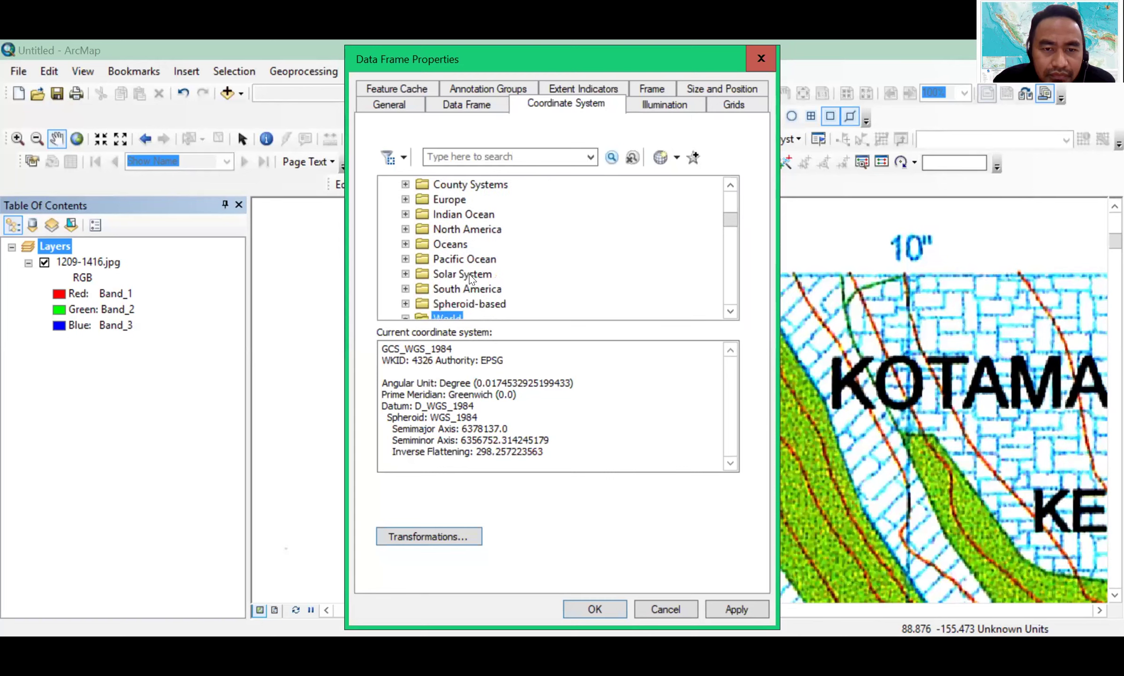
{"action": "double_click", "coordinate": [469, 274]}
{"action": "scroll", "coordinate": [469, 274], "scroll_direction": "down", "scroll_amount": 1}
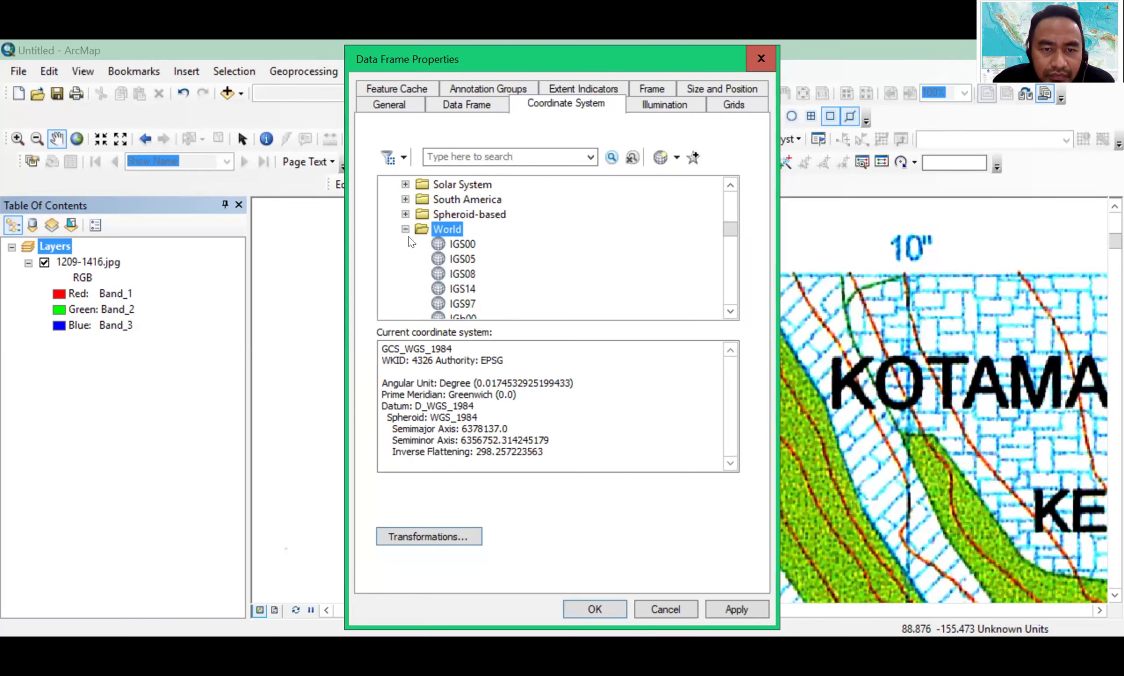
{"action": "left_click", "coordinate": [405, 229]}
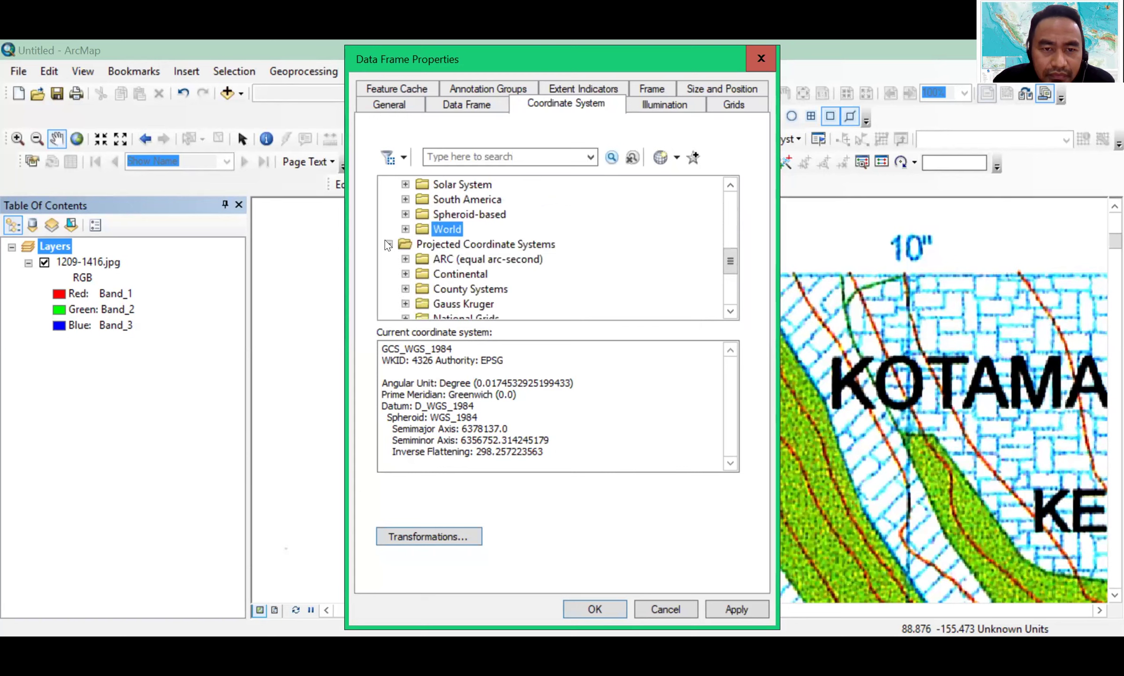
{"action": "left_click", "coordinate": [388, 244]}
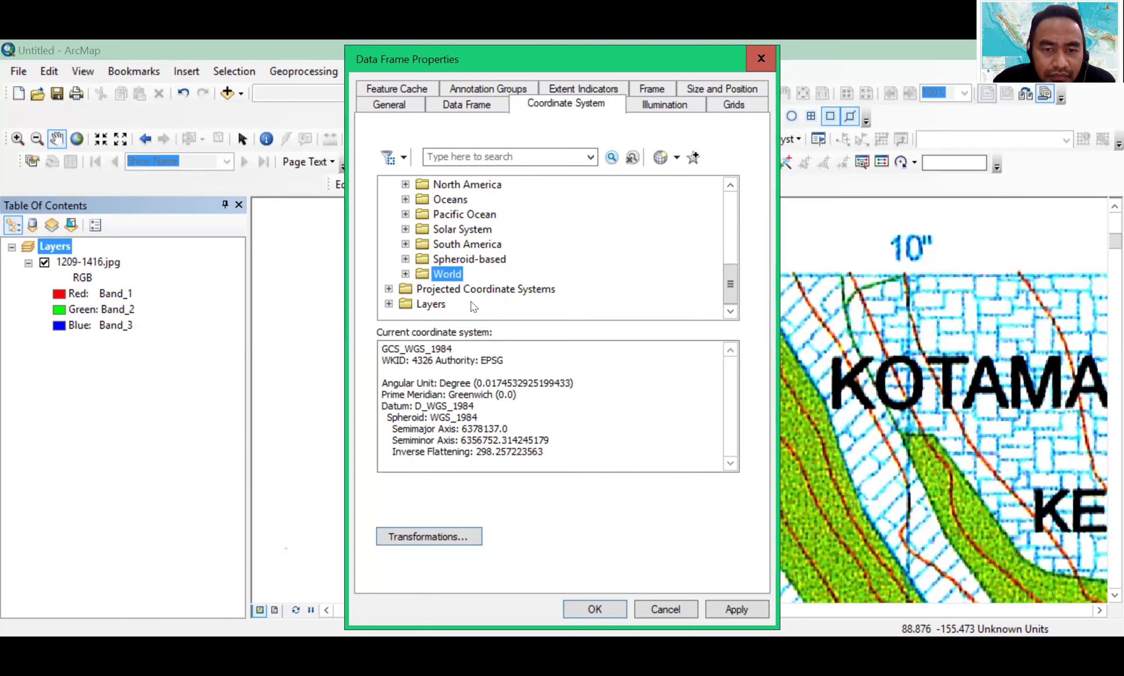
{"action": "scroll", "coordinate": [462, 243], "scroll_direction": "up", "scroll_amount": 3}
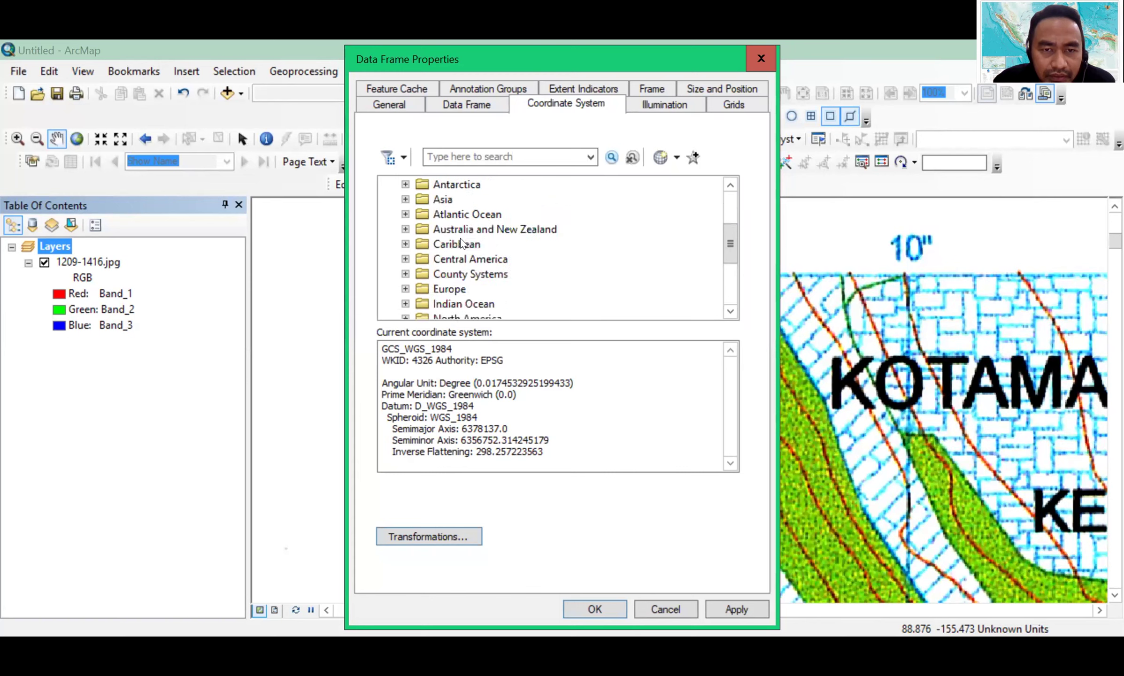
{"action": "scroll", "coordinate": [463, 243], "scroll_direction": "up", "scroll_amount": 1}
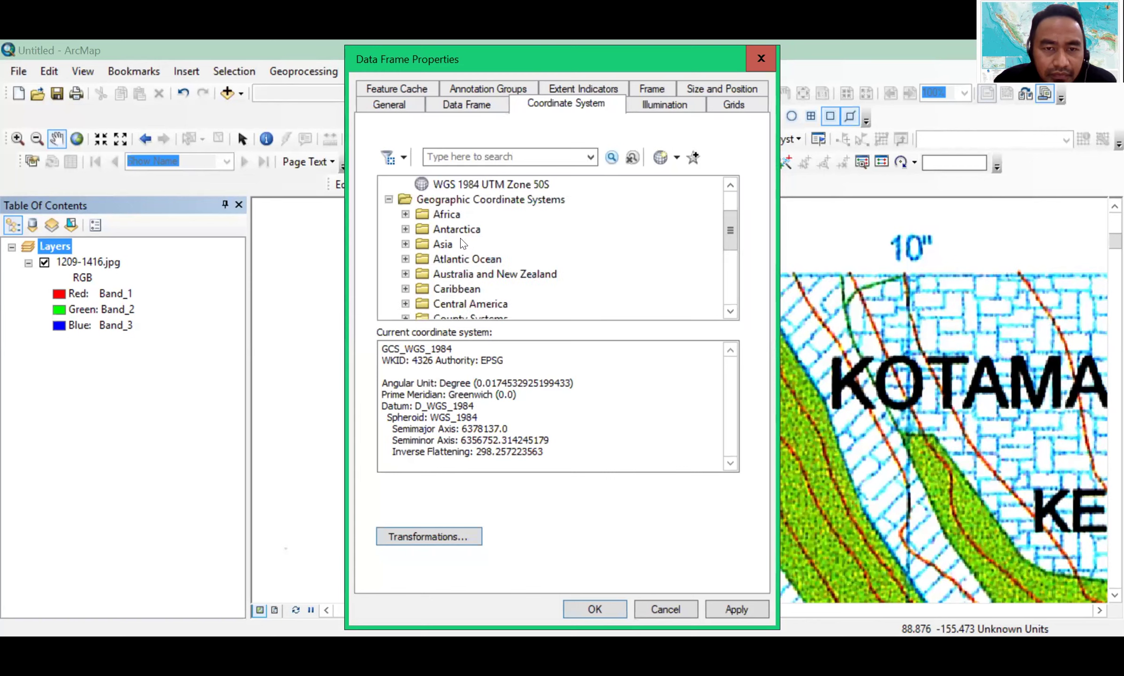
{"action": "scroll", "coordinate": [462, 243], "scroll_direction": "up", "scroll_amount": 2}
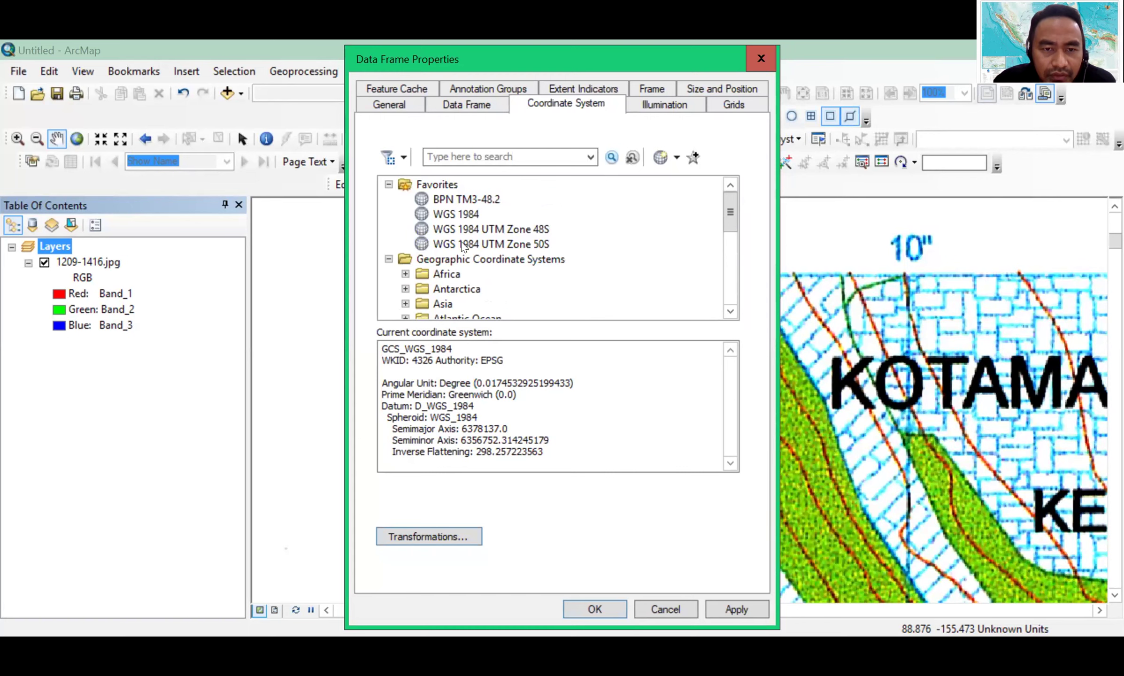
Expand the projected coordinate systems down to the WGS 1984 category under UTM
{"action": "scroll", "coordinate": [473, 276], "scroll_direction": "down", "scroll_amount": 5}
{"action": "left_click", "coordinate": [462, 275]}
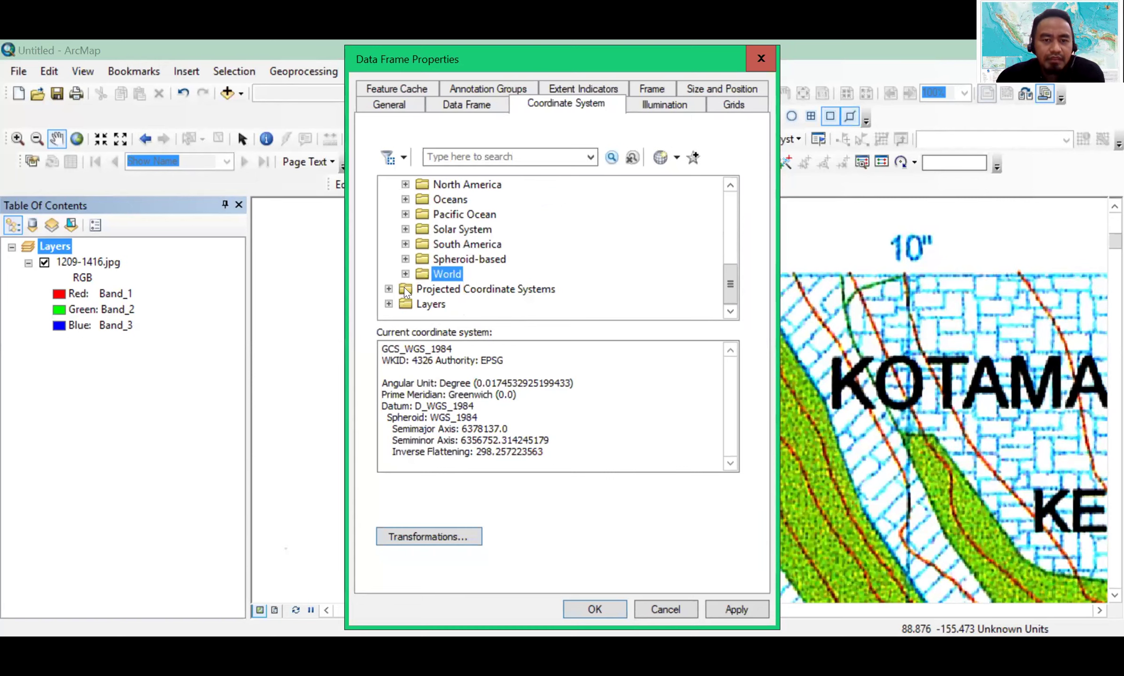
{"action": "left_click", "coordinate": [419, 290]}
{"action": "double_click", "coordinate": [511, 287]}
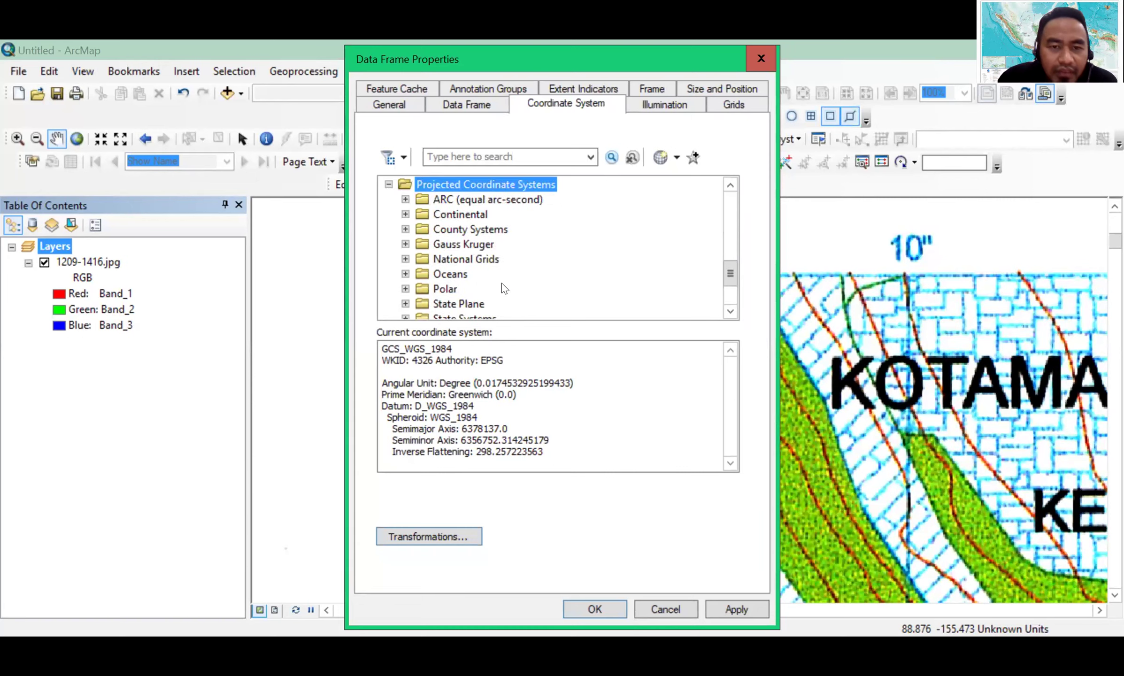
{"action": "scroll", "coordinate": [501, 285], "scroll_direction": "down", "scroll_amount": 2}
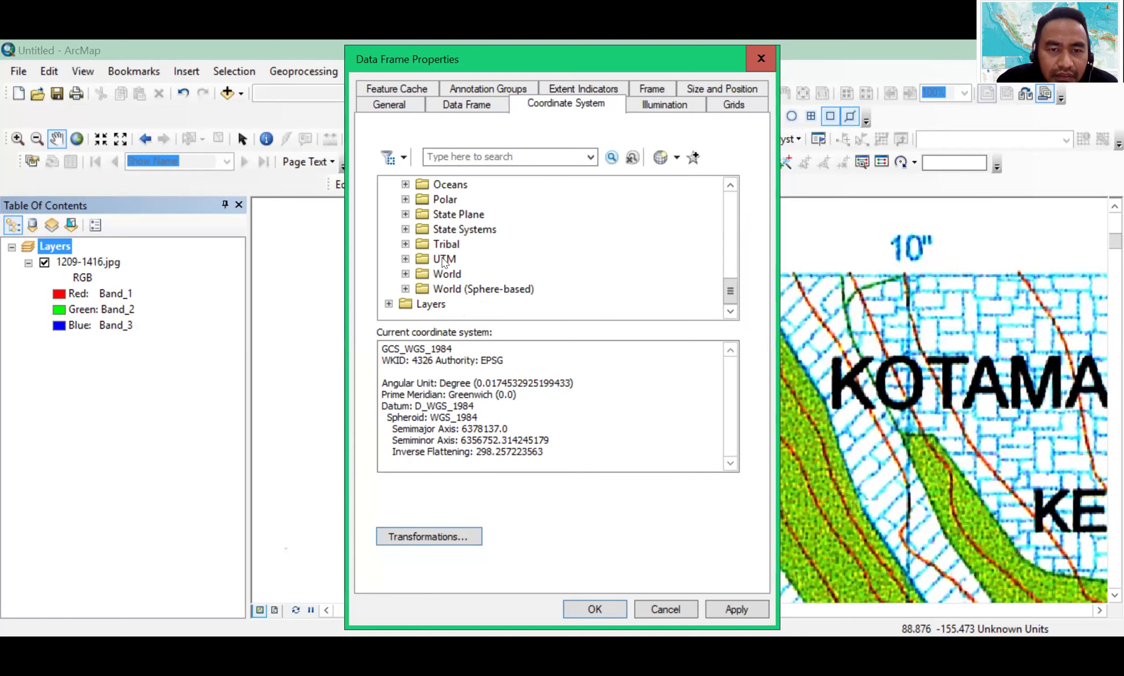
{"action": "scroll", "coordinate": [442, 257], "scroll_direction": "up", "scroll_amount": 1}
{"action": "scroll", "coordinate": [441, 261], "scroll_direction": "down", "scroll_amount": 1}
{"action": "scroll", "coordinate": [442, 258], "scroll_direction": "up", "scroll_amount": 1}
{"action": "scroll", "coordinate": [472, 262], "scroll_direction": "down", "scroll_amount": 1}
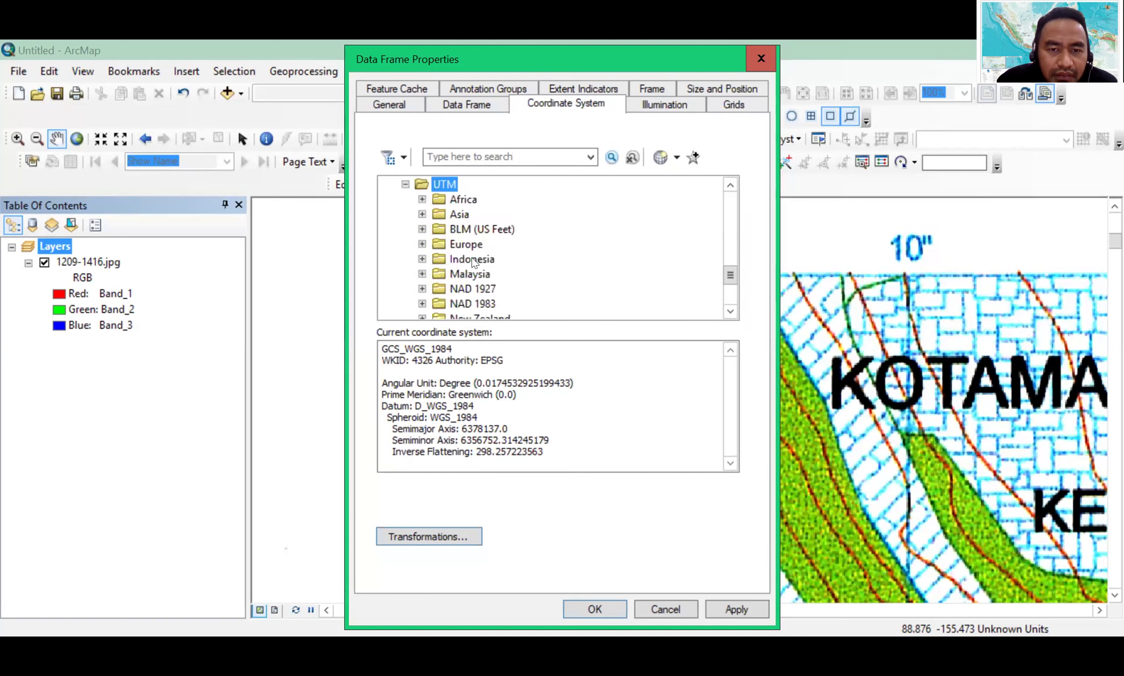
{"action": "scroll", "coordinate": [473, 262], "scroll_direction": "down", "scroll_amount": 3}
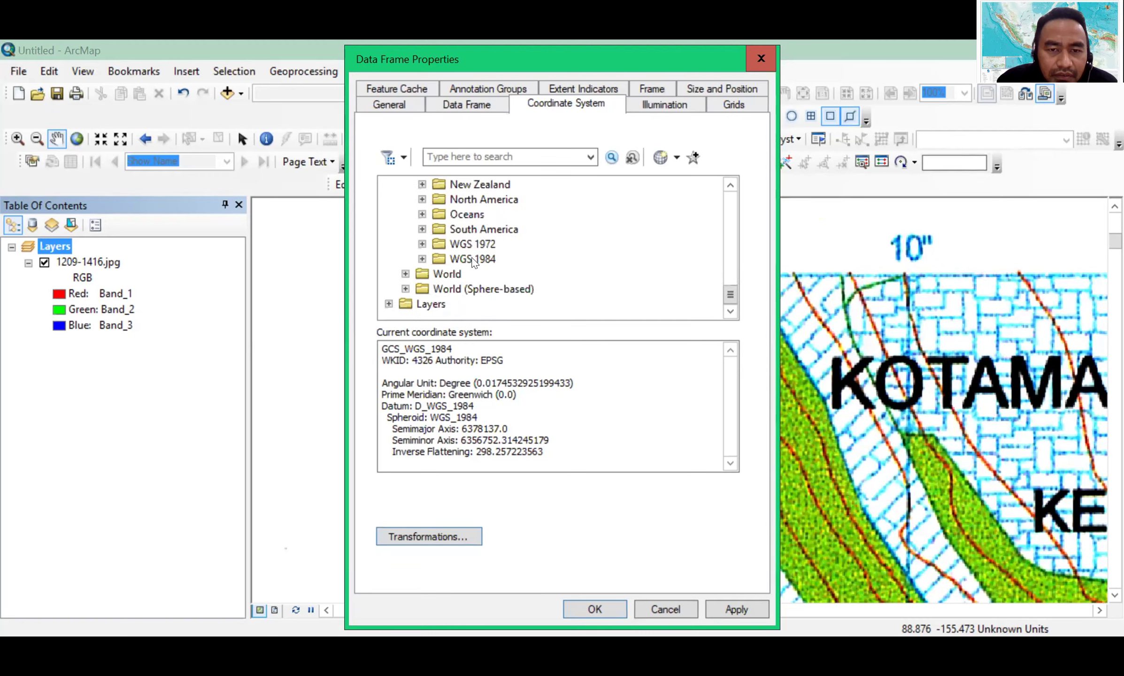
{"action": "double_click", "coordinate": [473, 260]}
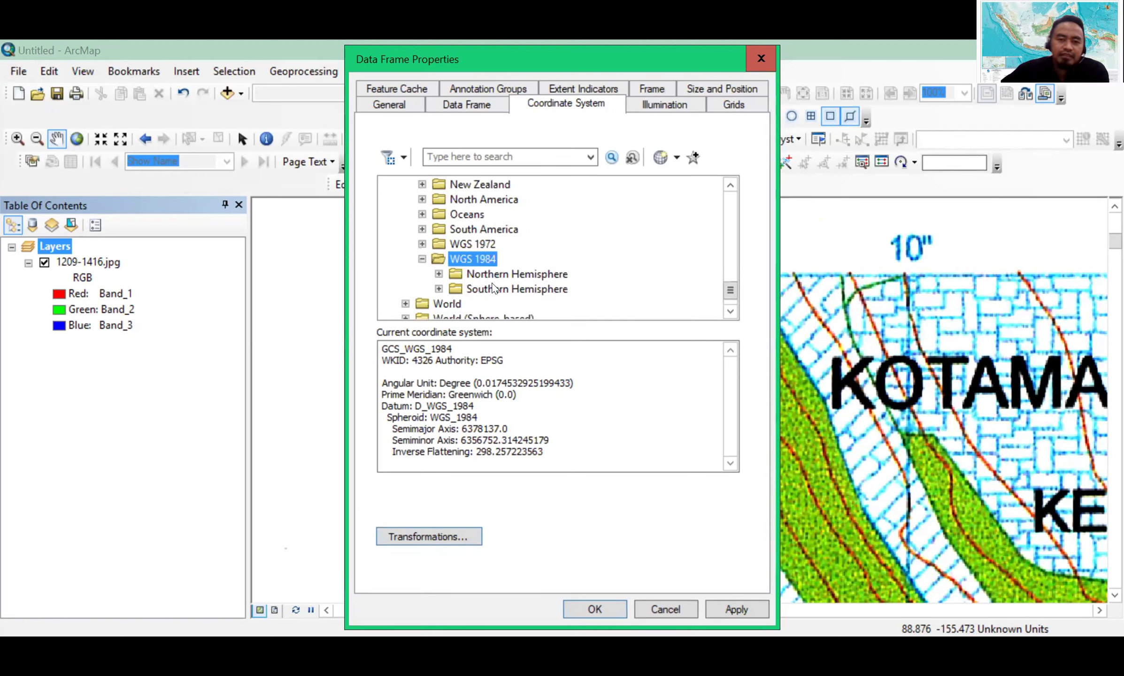
Review the folder path through UTM to WGS 1984 and expand its Southern Hemisphere zones
{"action": "scroll", "coordinate": [493, 286], "scroll_direction": "up", "scroll_amount": 4}
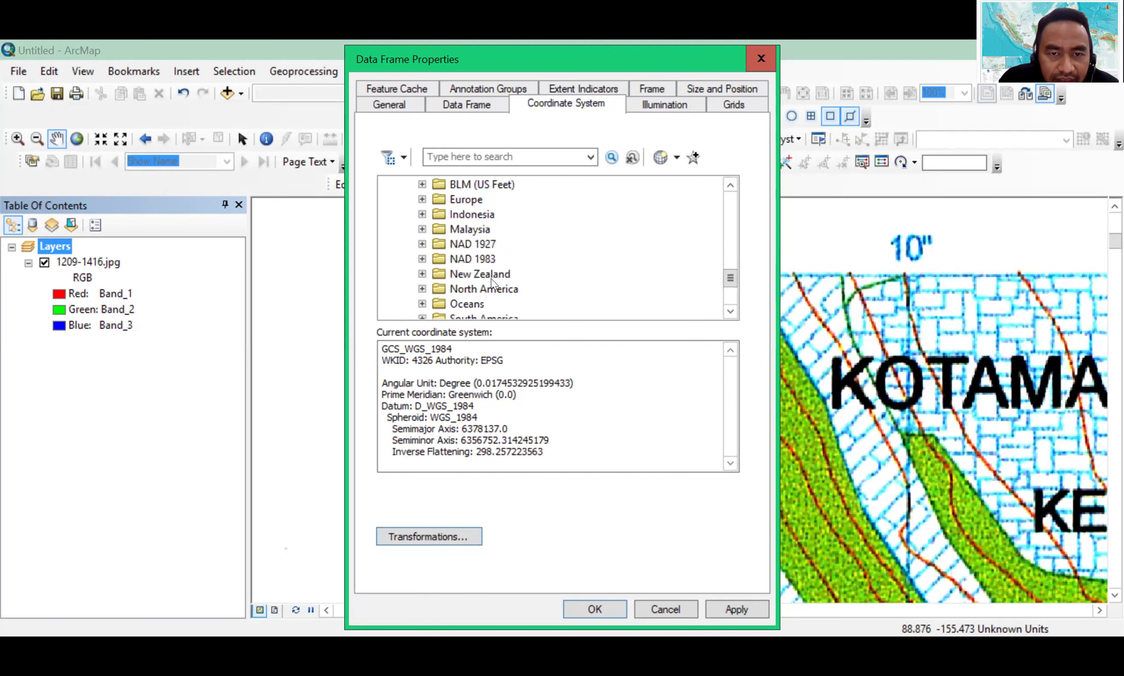
{"action": "scroll", "coordinate": [451, 261], "scroll_direction": "up", "scroll_amount": 4}
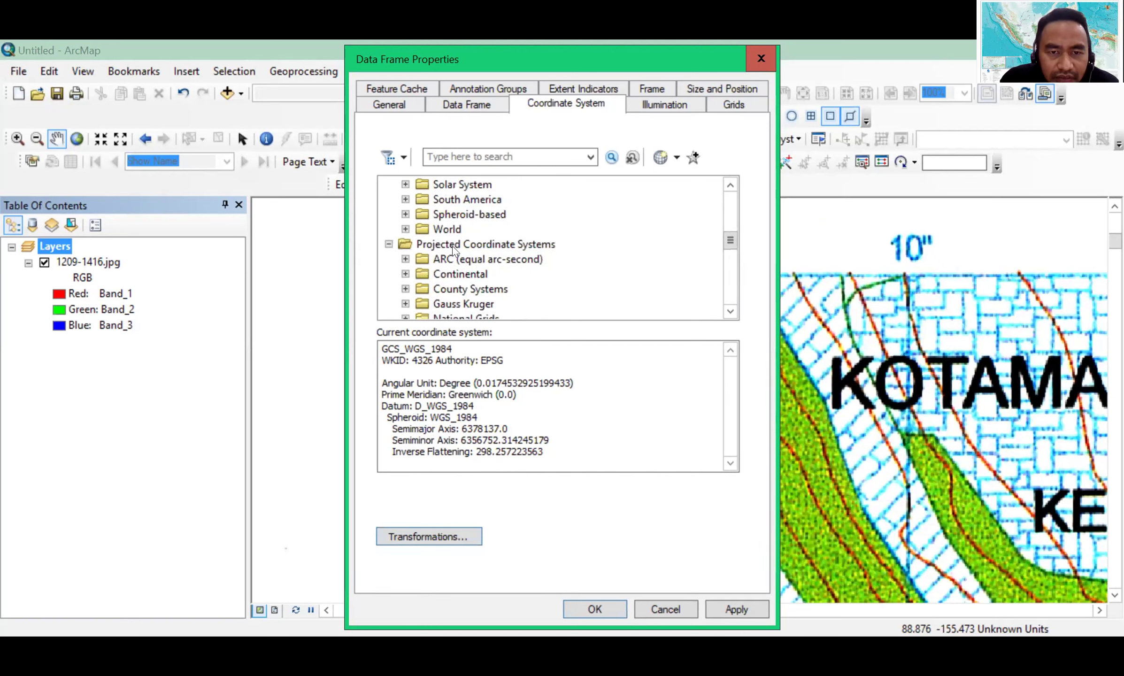
{"action": "scroll", "coordinate": [453, 250], "scroll_direction": "down", "scroll_amount": 4}
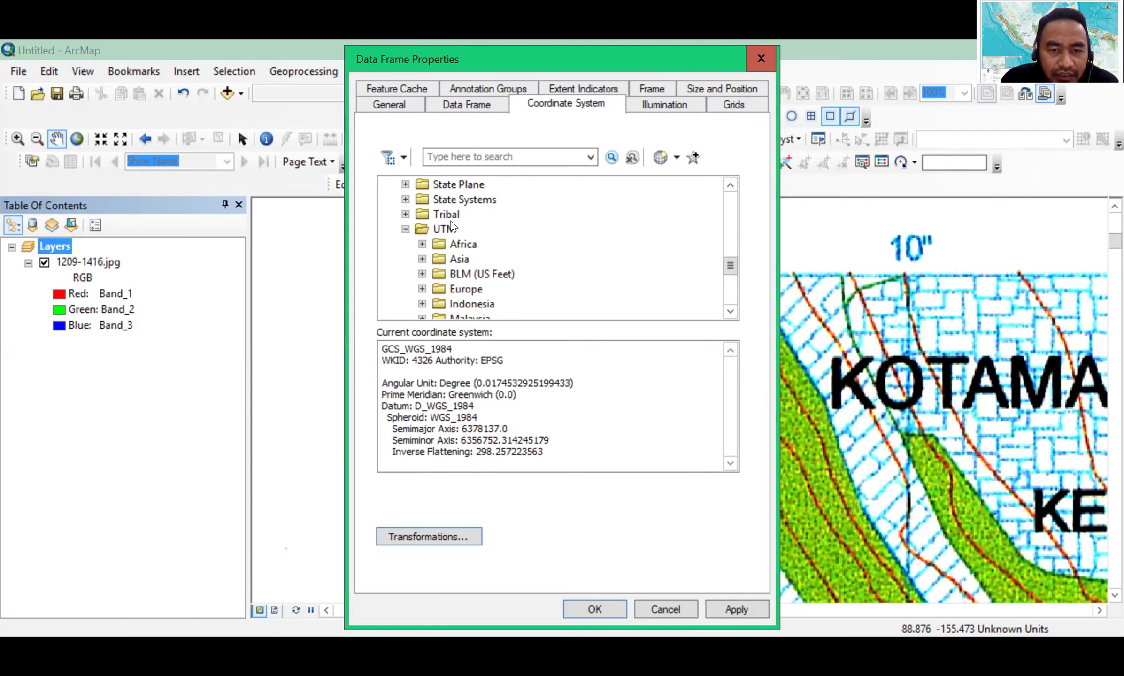
{"action": "scroll", "coordinate": [453, 249], "scroll_direction": "down", "scroll_amount": 3}
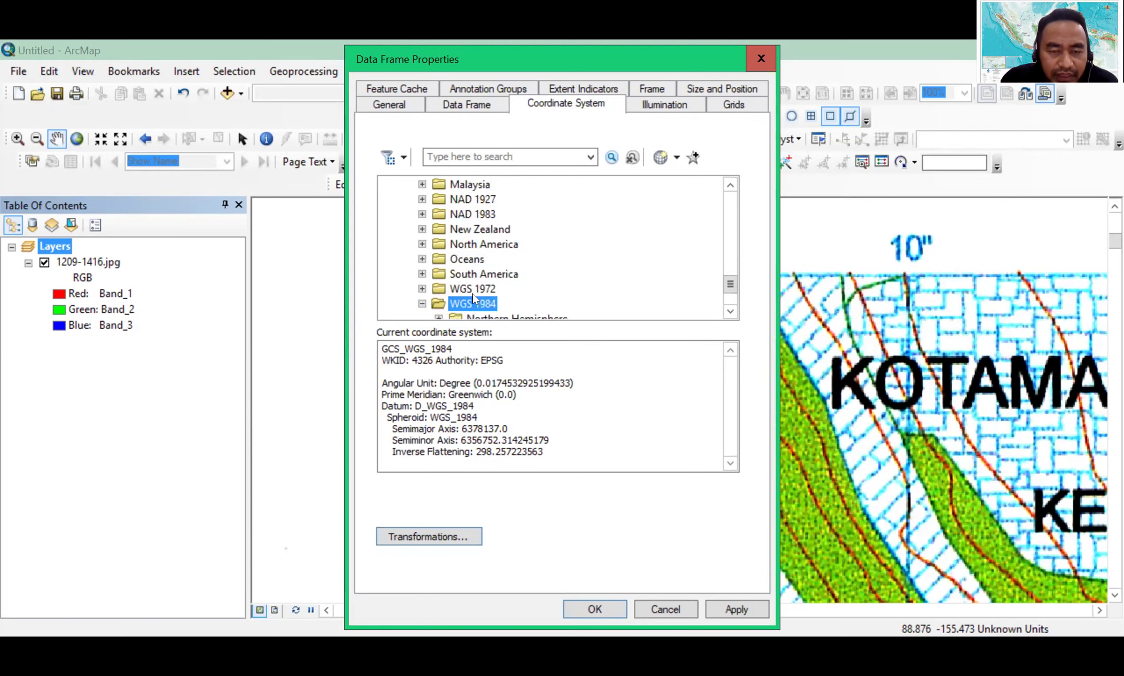
{"action": "scroll", "coordinate": [474, 297], "scroll_direction": "down", "scroll_amount": 2}
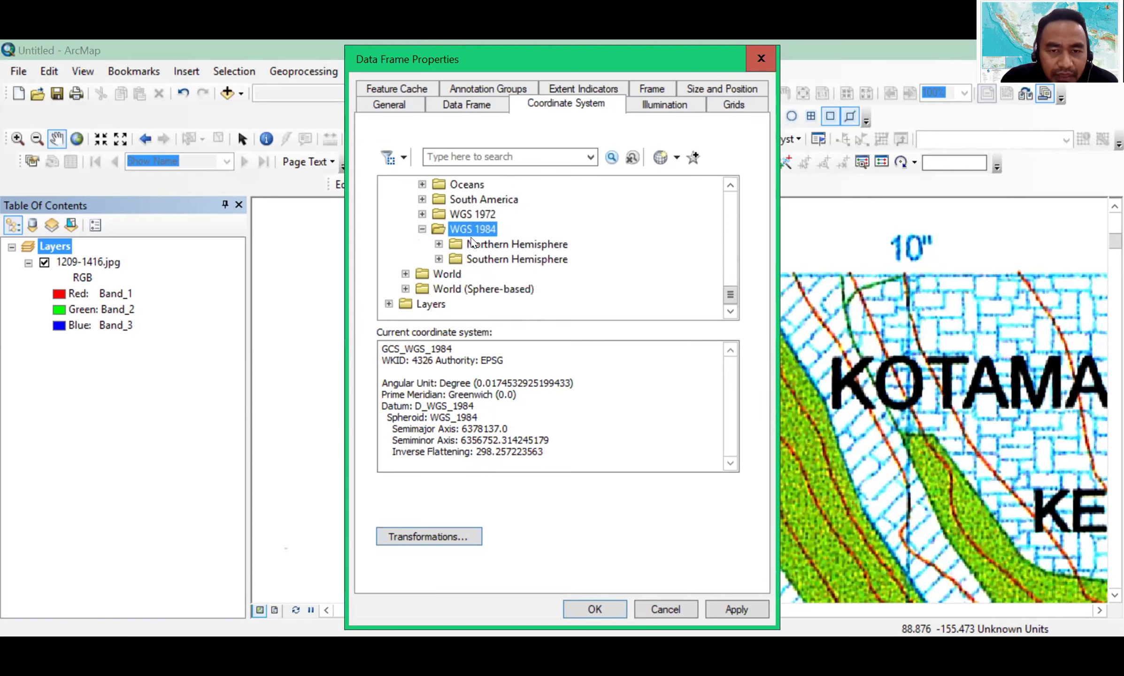
{"action": "left_click", "coordinate": [498, 258]}
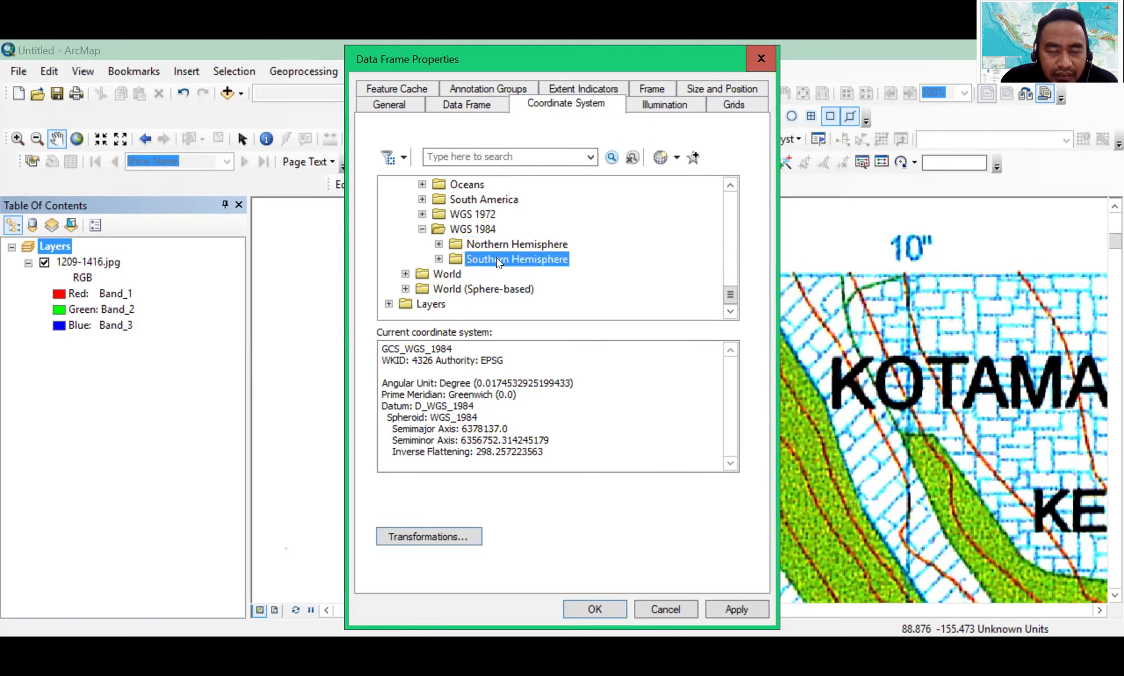
{"action": "double_click", "coordinate": [496, 259]}
Compare zones 48S and 49S, set the data frame to WGS 1984 UTM Zone 48S, and apply and close the properties
{"action": "scroll", "coordinate": [537, 256], "scroll_direction": "down", "scroll_amount": 1}
{"action": "scroll", "coordinate": [538, 256], "scroll_direction": "down", "scroll_amount": 8}
{"action": "scroll", "coordinate": [537, 256], "scroll_direction": "down", "scroll_amount": 9}
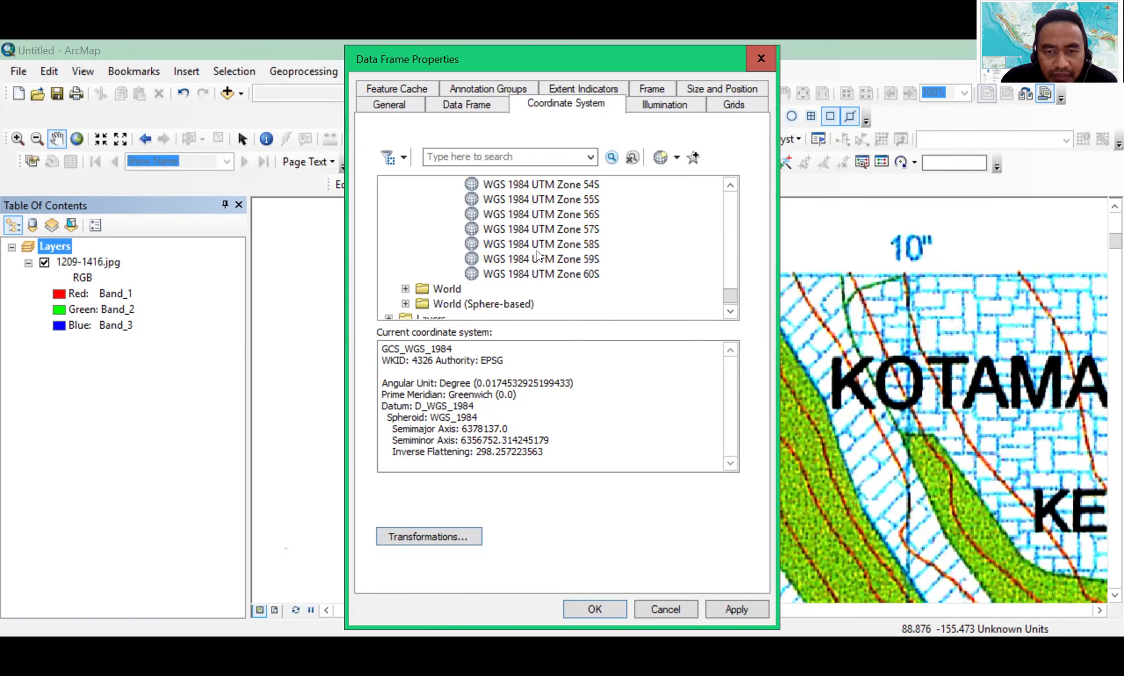
{"action": "scroll", "coordinate": [577, 291], "scroll_direction": "up", "scroll_amount": 1}
{"action": "scroll", "coordinate": [584, 302], "scroll_direction": "up", "scroll_amount": 1}
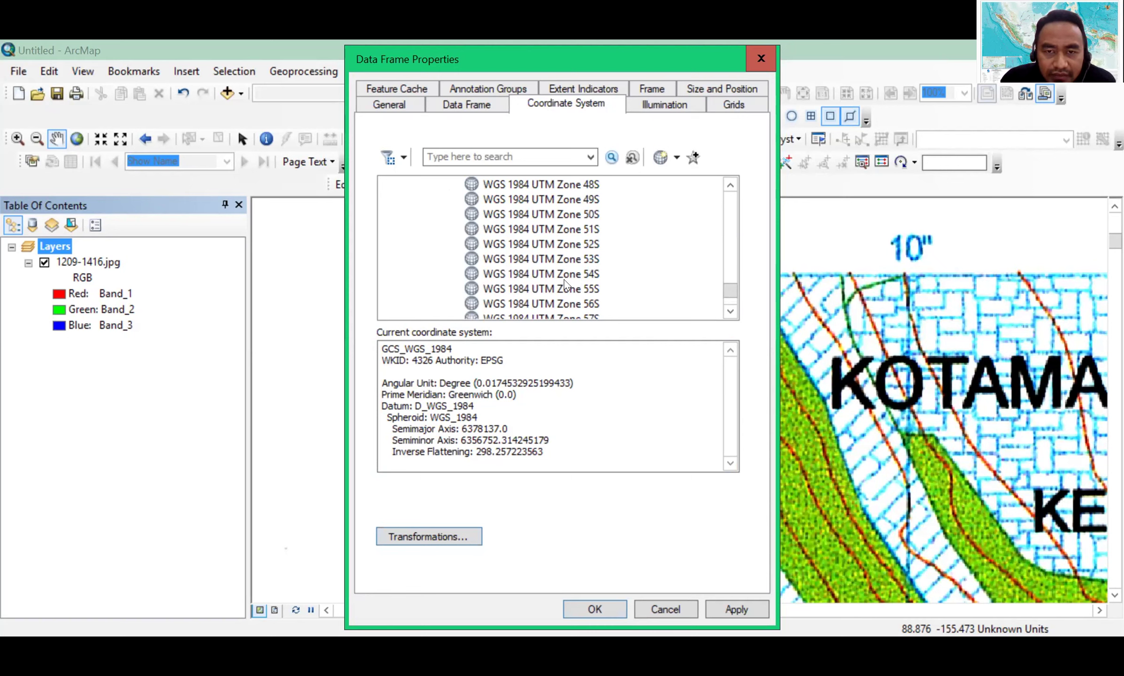
{"action": "scroll", "coordinate": [582, 230], "scroll_direction": "up", "scroll_amount": 1}
{"action": "left_click", "coordinate": [583, 229]}
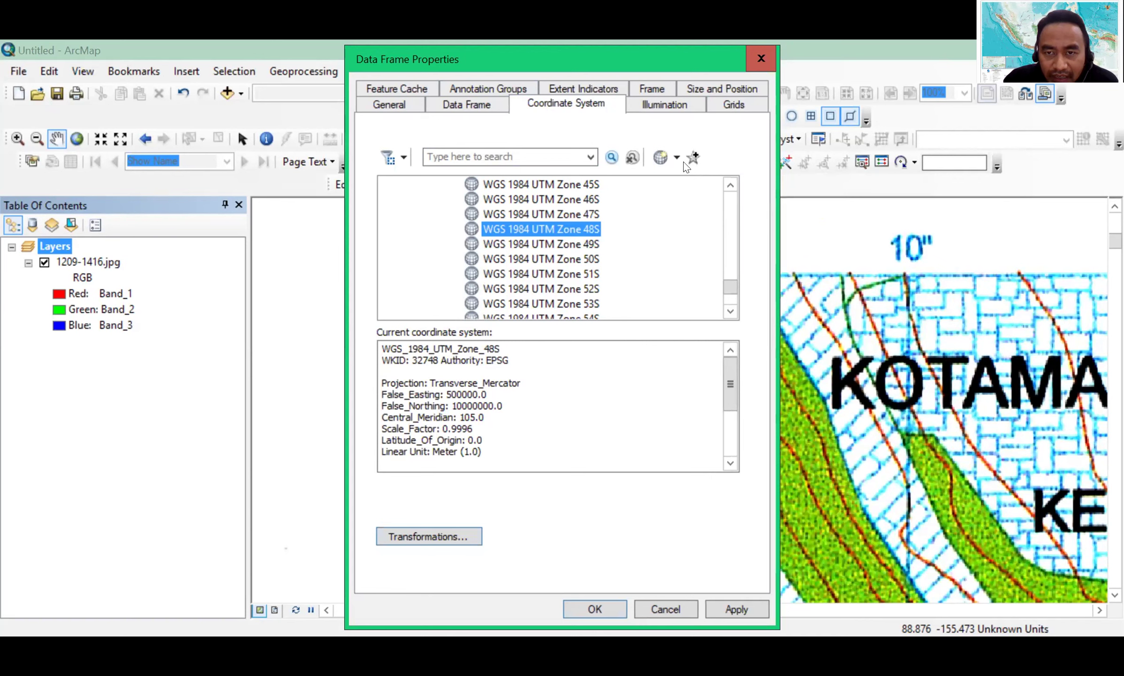
{"action": "key", "text": "Down"}
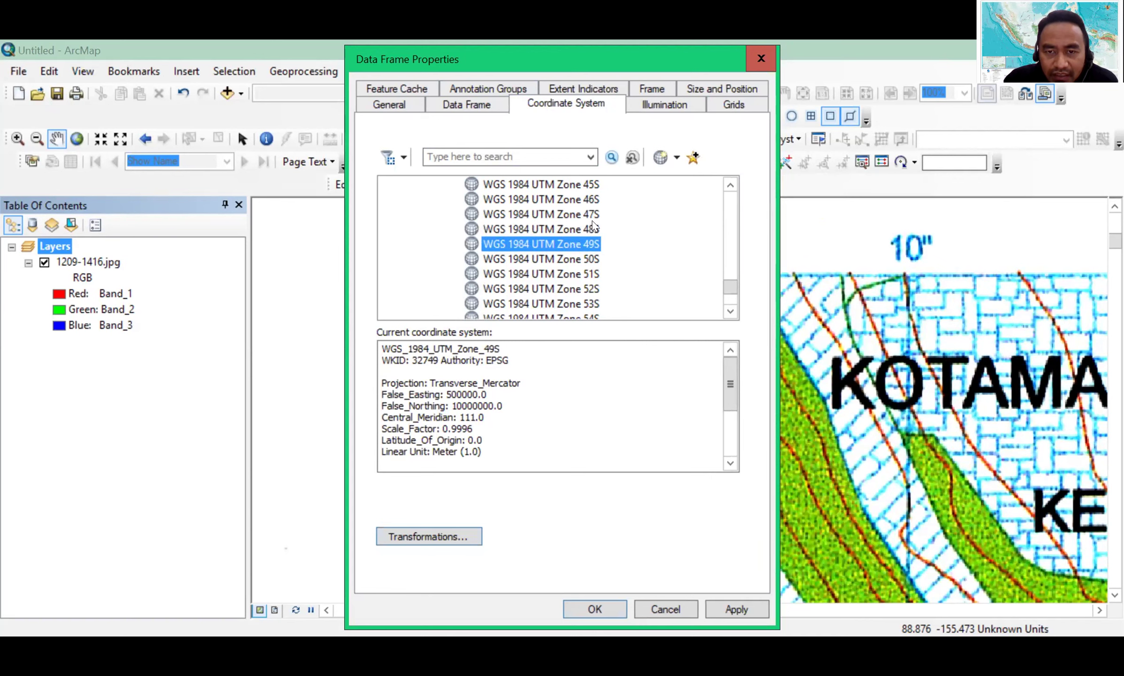
{"action": "key", "text": "Up"}
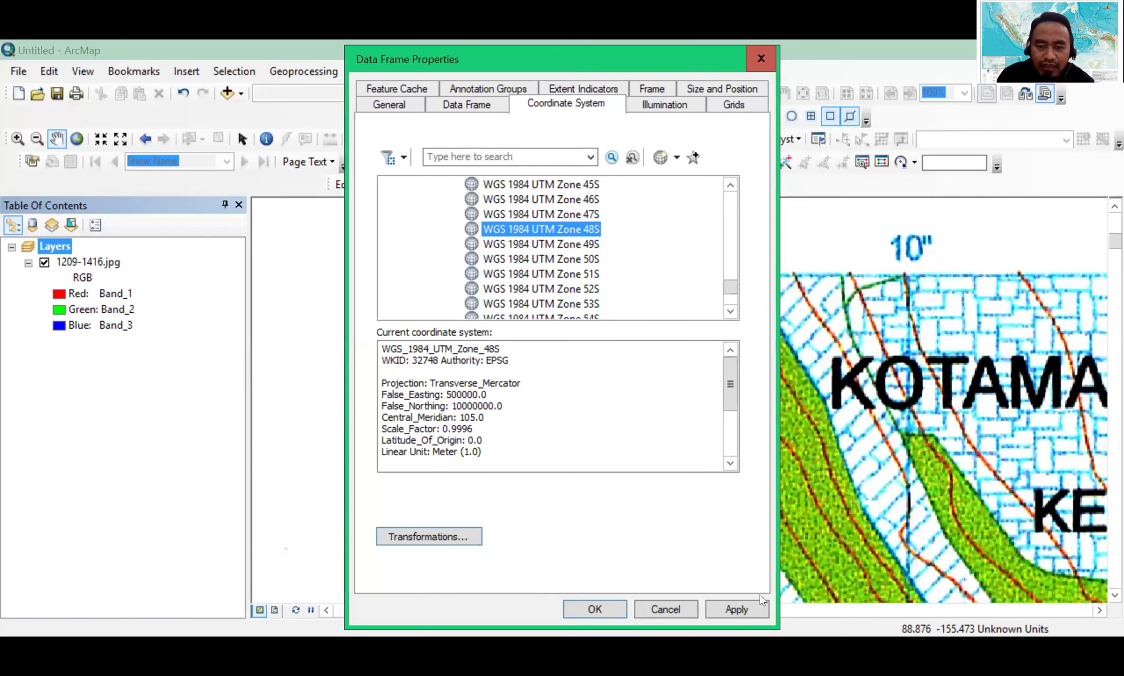
{"action": "left_click", "coordinate": [736, 608]}
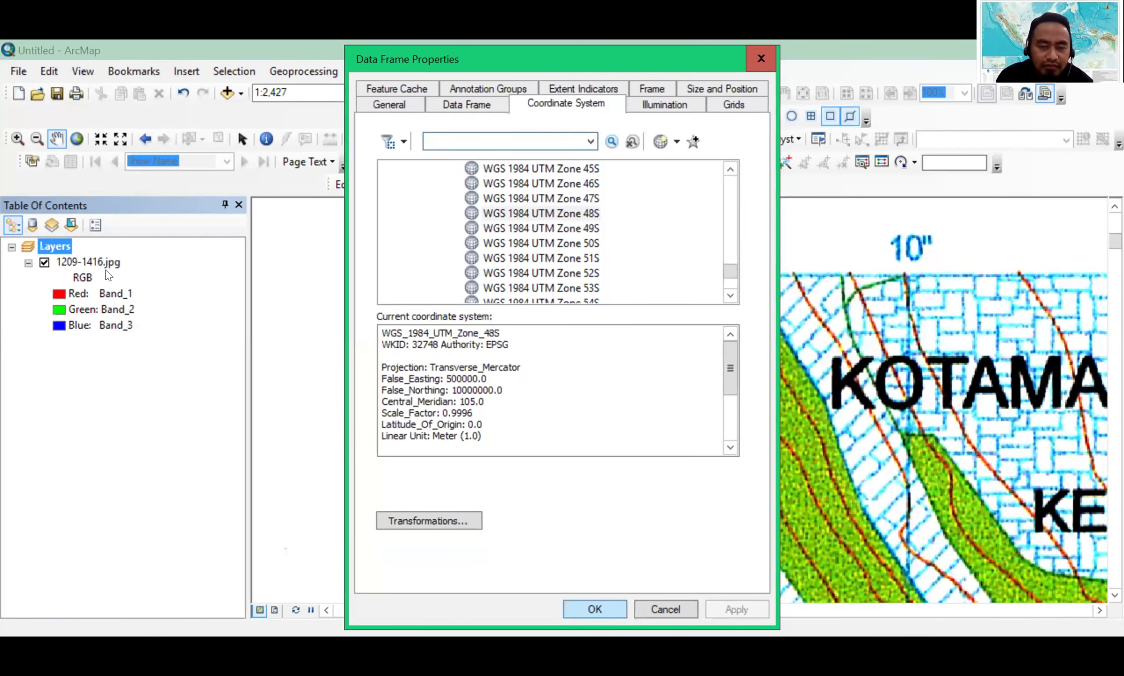
{"action": "key", "text": "Return"}
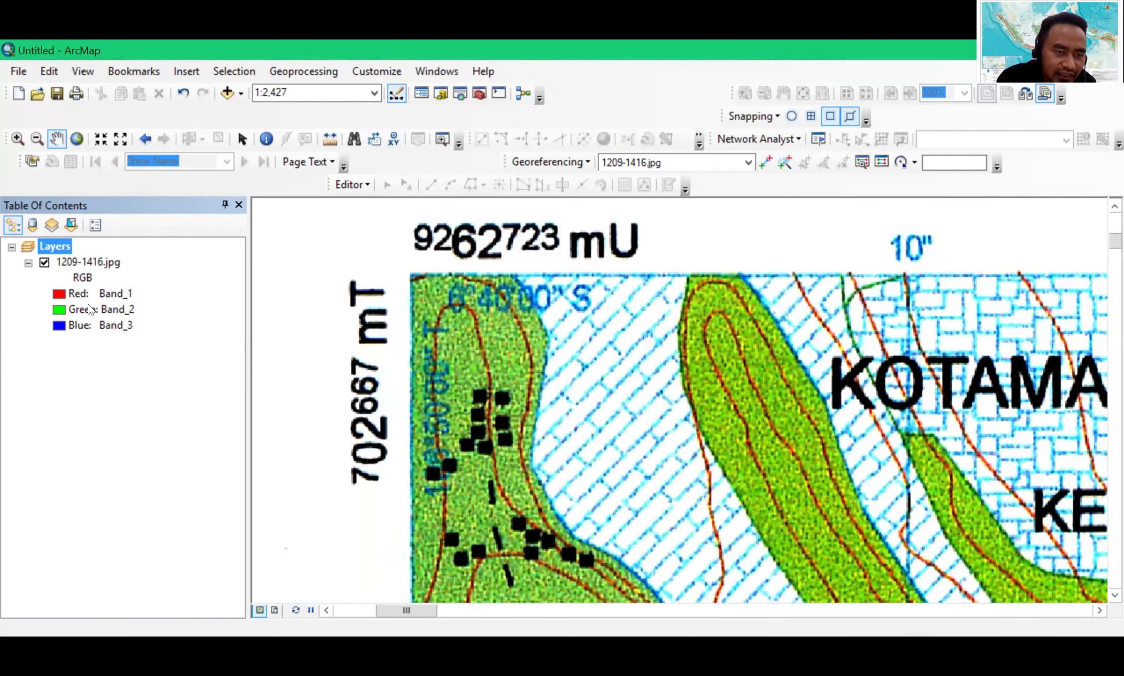
Reopen the data frame's coordinate system settings and expand the projected systems through UTM and WGS 1984 to the Southern Hemisphere zones
{"action": "right_click", "coordinate": [113, 402]}
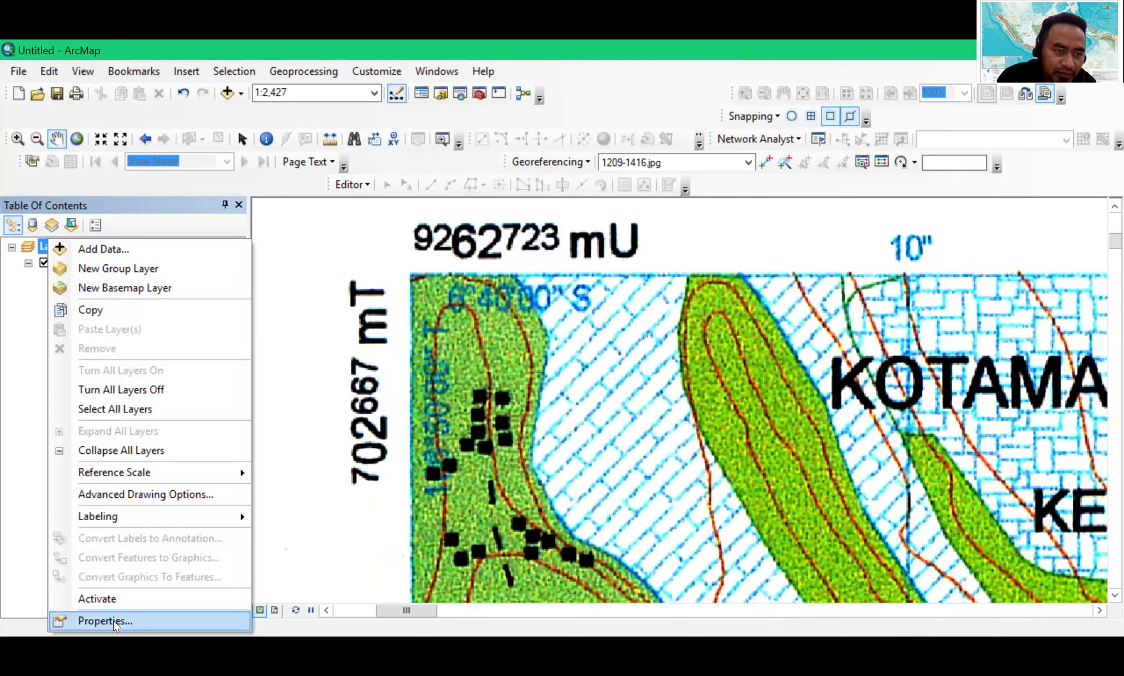
{"action": "left_click", "coordinate": [112, 624]}
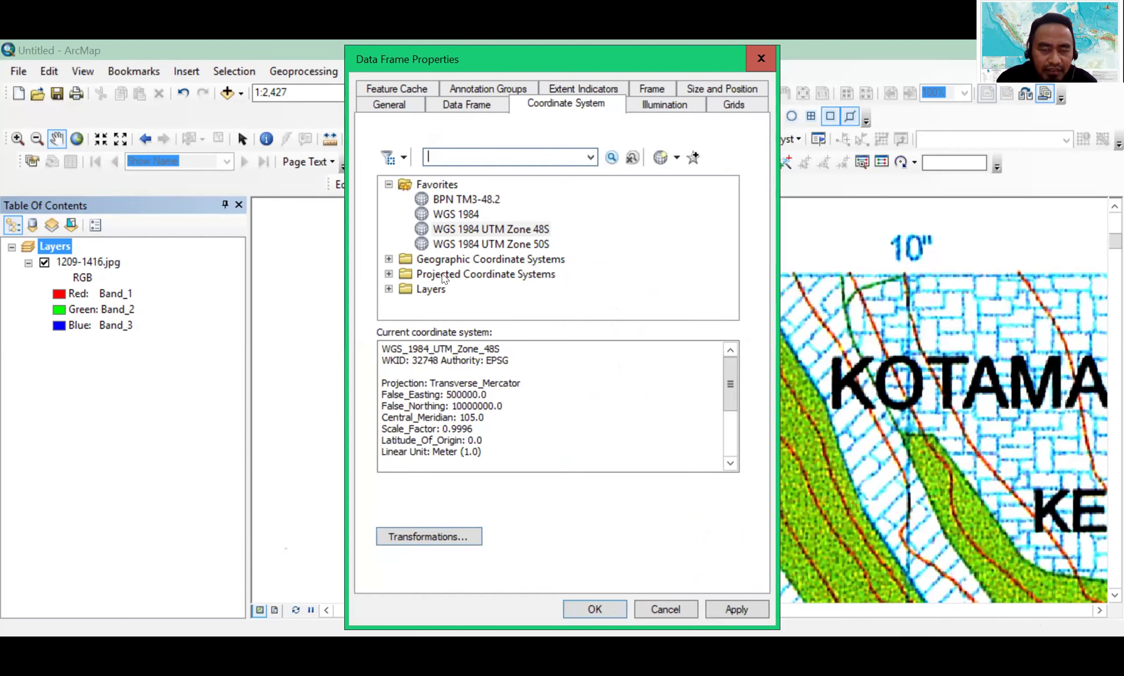
{"action": "double_click", "coordinate": [417, 270]}
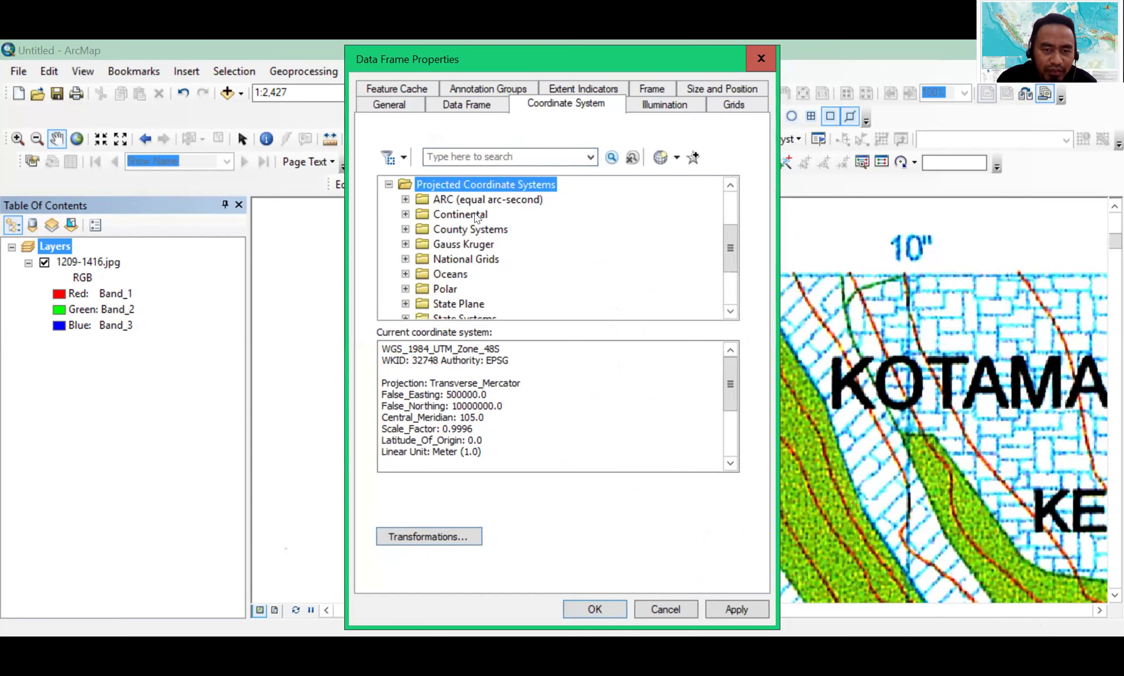
{"action": "scroll", "coordinate": [476, 217], "scroll_direction": "down", "scroll_amount": 1}
{"action": "scroll", "coordinate": [477, 217], "scroll_direction": "down", "scroll_amount": 1}
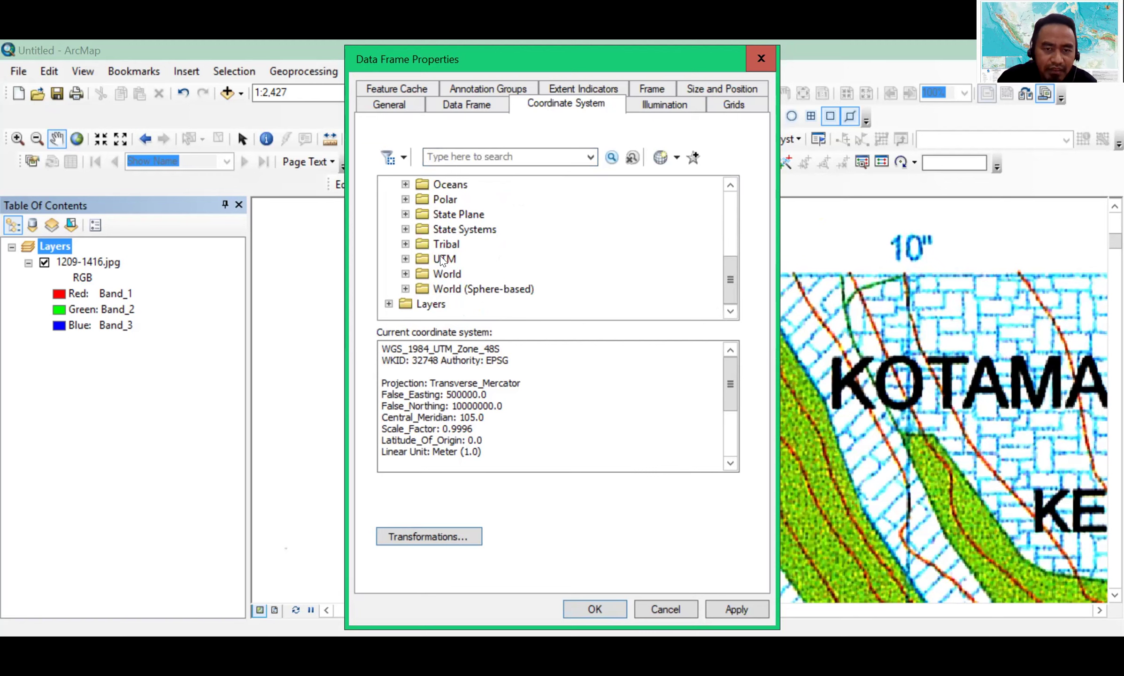
{"action": "double_click", "coordinate": [441, 259]}
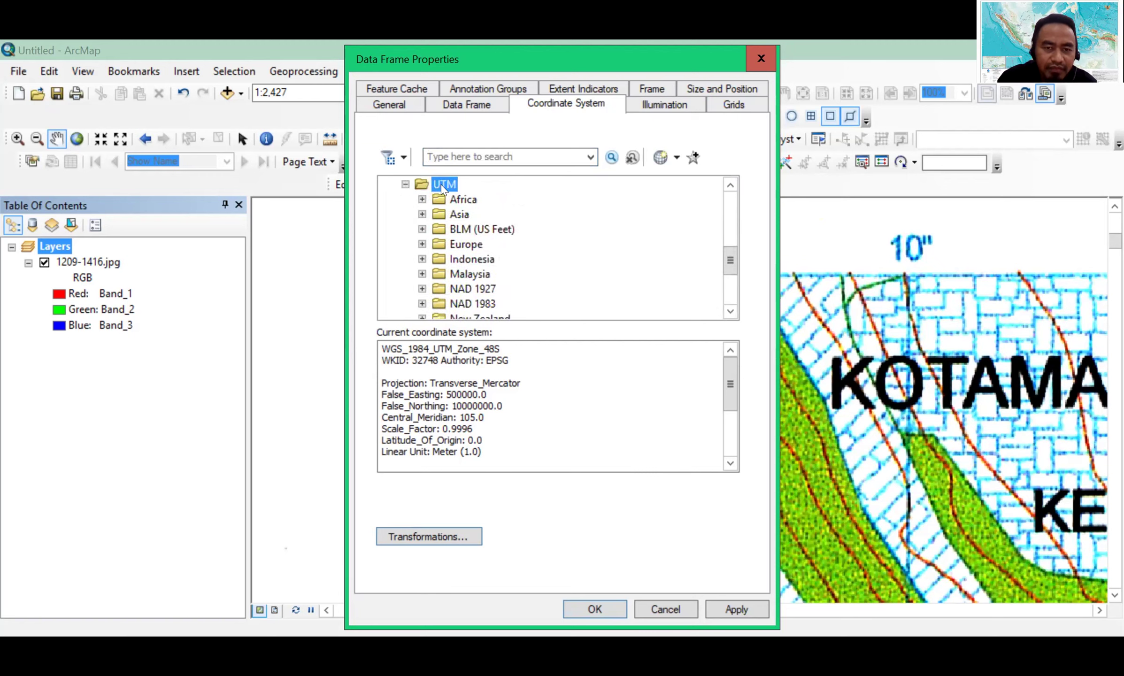
{"action": "scroll", "coordinate": [469, 244], "scroll_direction": "down", "scroll_amount": 3}
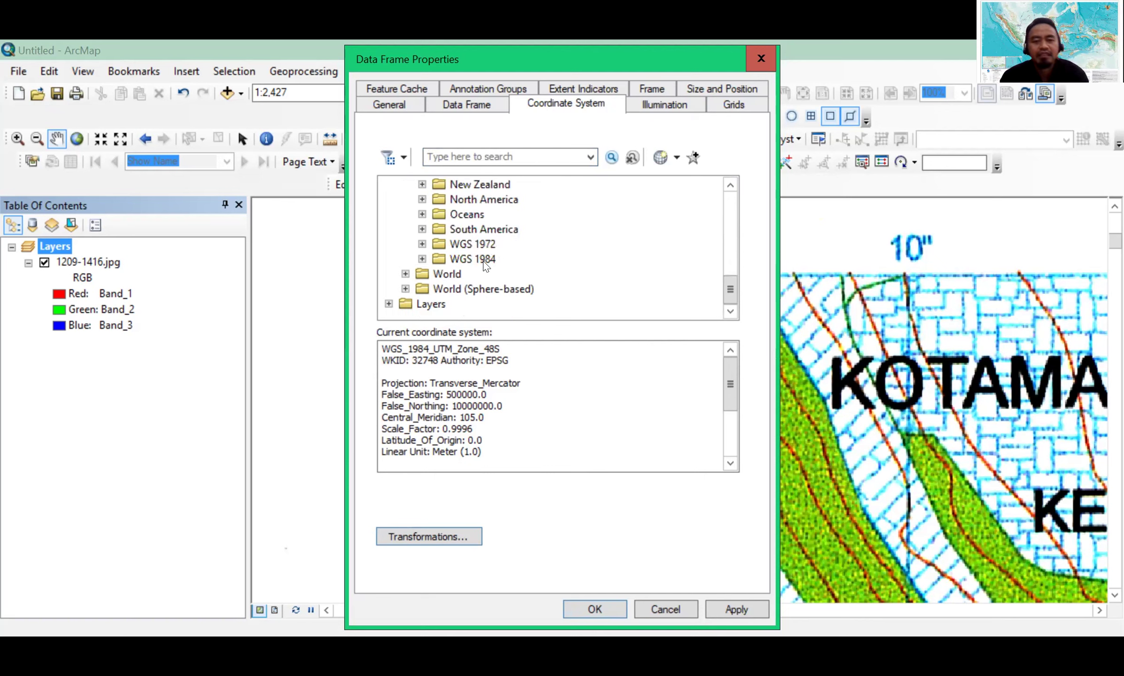
{"action": "double_click", "coordinate": [479, 259]}
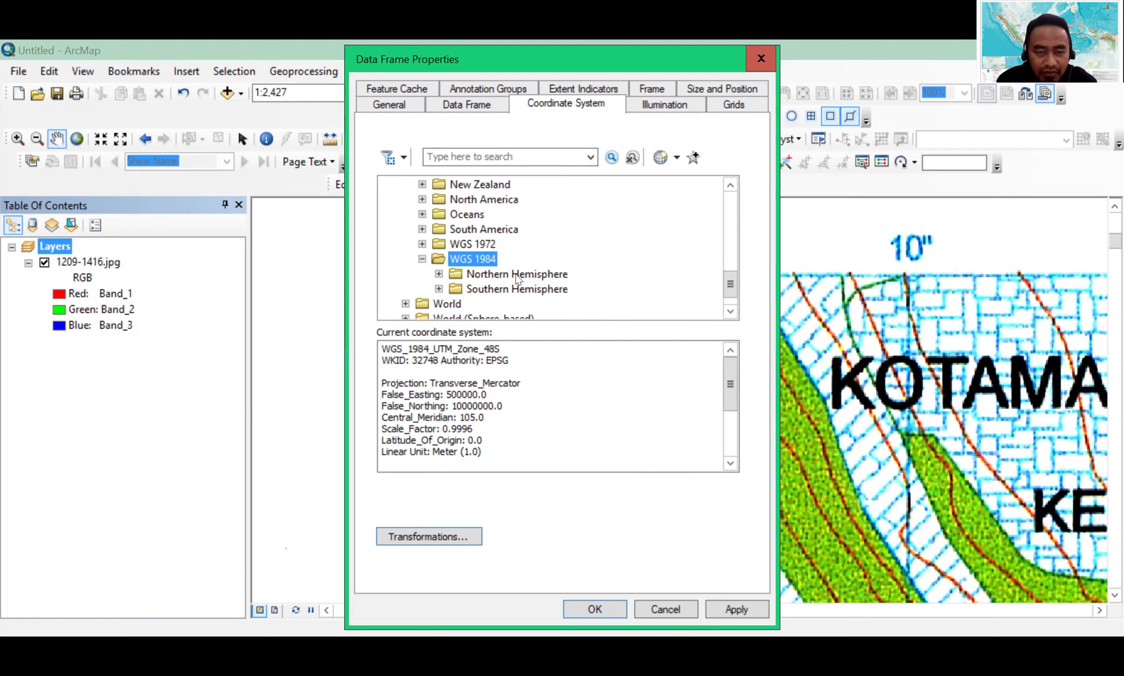
{"action": "double_click", "coordinate": [485, 291]}
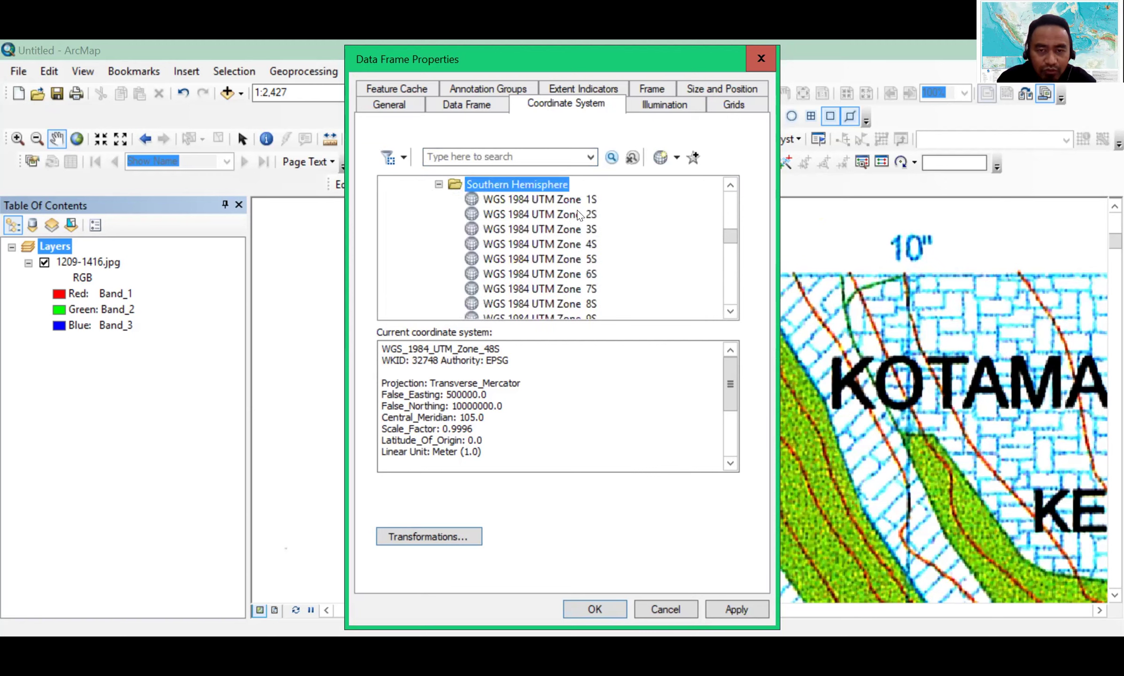
Select WGS 1984 UTM Zone 48S again for the data frame, and apply and close the properties
{"action": "scroll", "coordinate": [578, 215], "scroll_direction": "down", "scroll_amount": 11}
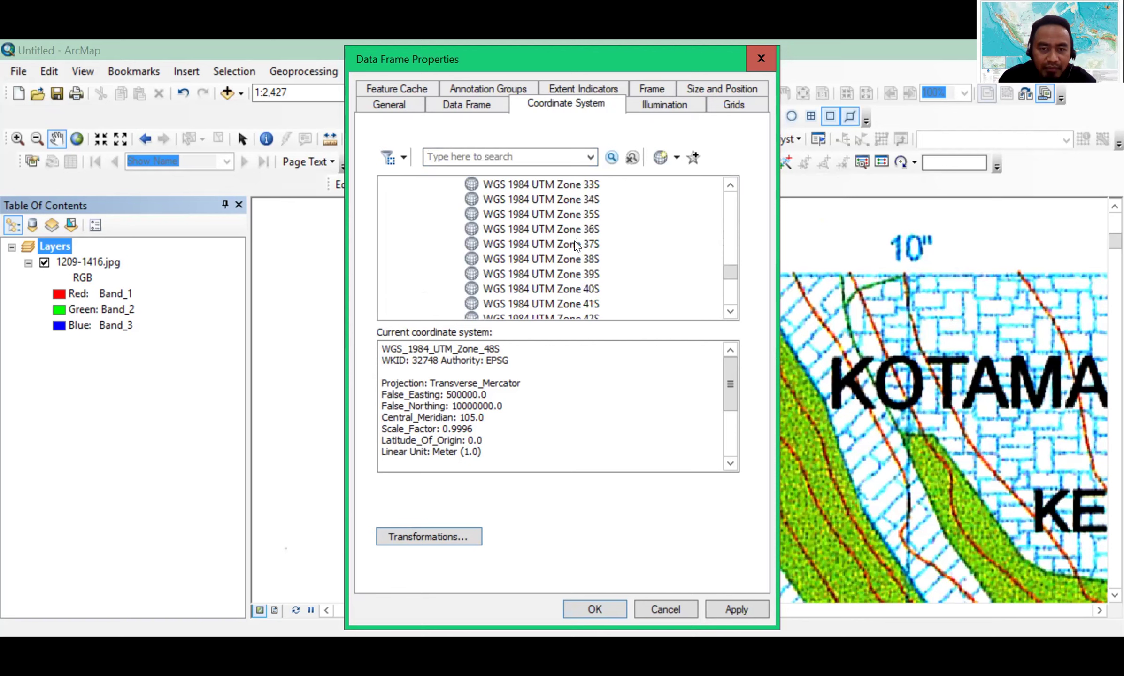
{"action": "scroll", "coordinate": [582, 263], "scroll_direction": "down", "scroll_amount": 3}
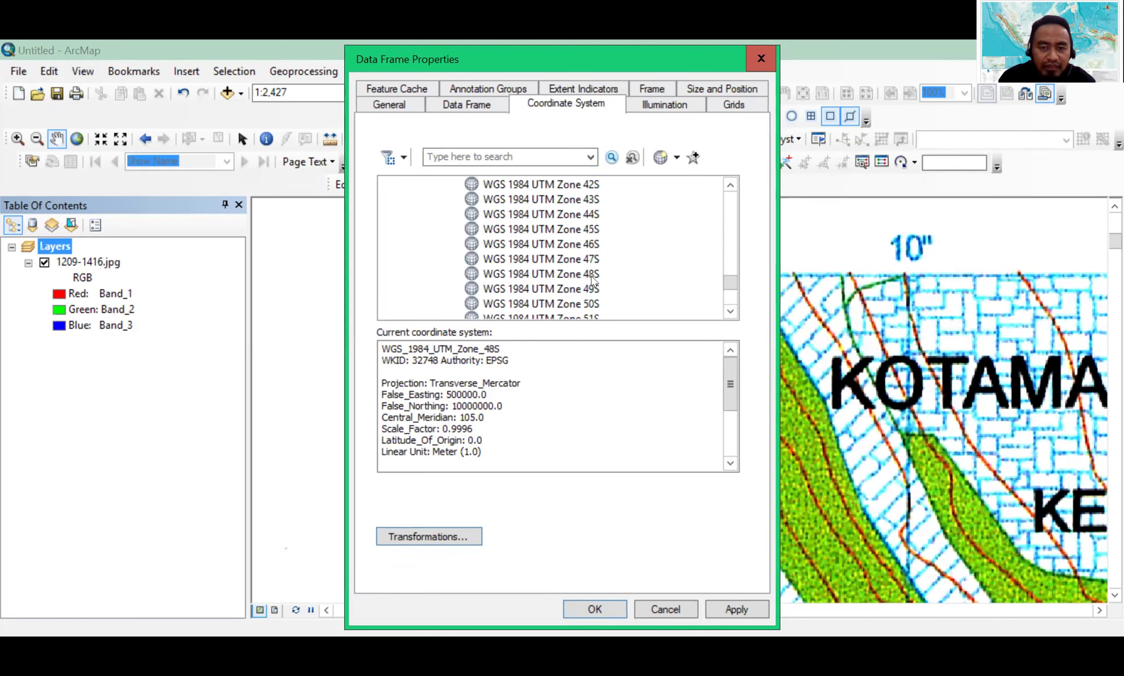
{"action": "left_click", "coordinate": [592, 276]}
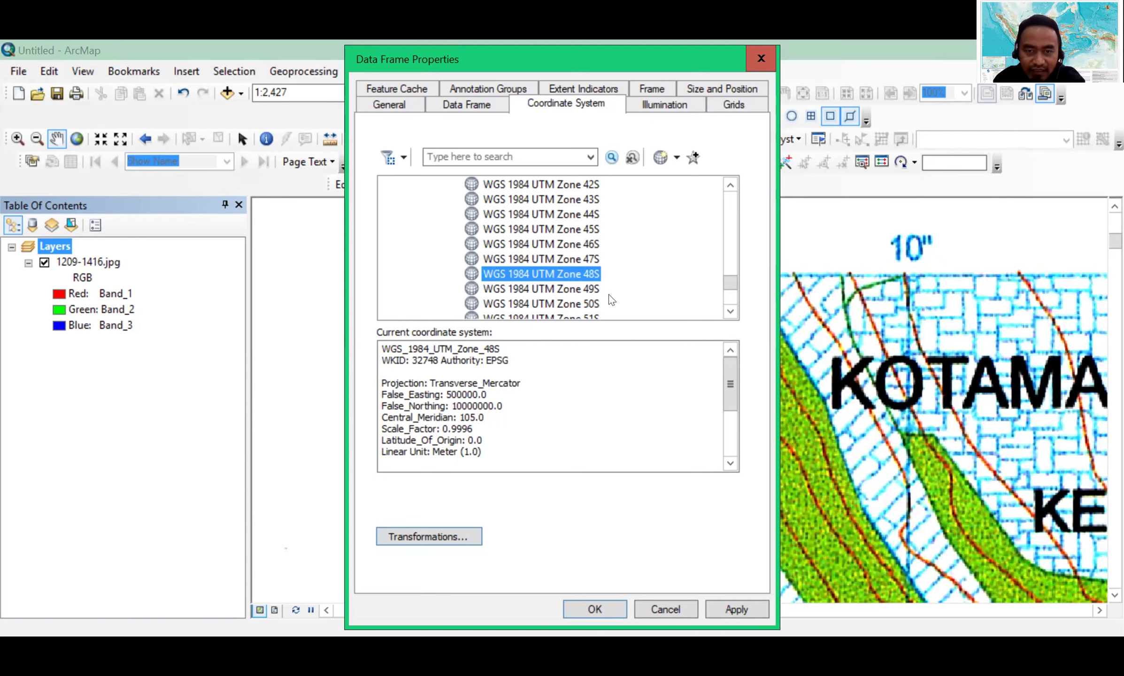
{"action": "left_click", "coordinate": [713, 609]}
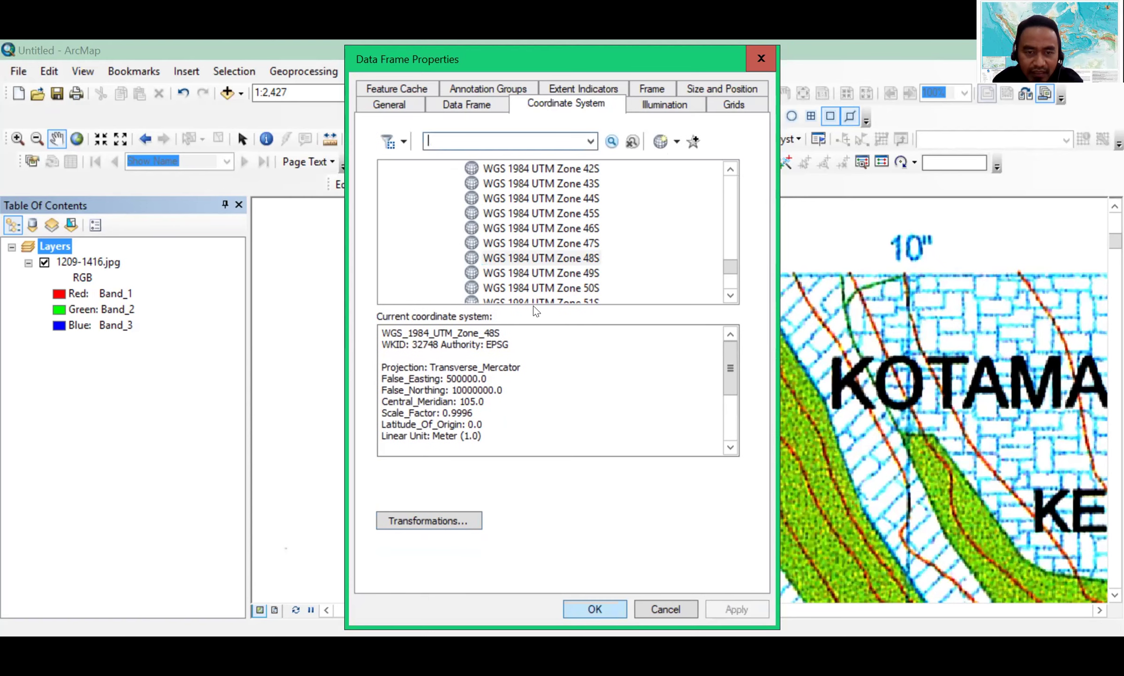
{"action": "key", "text": "Return"}
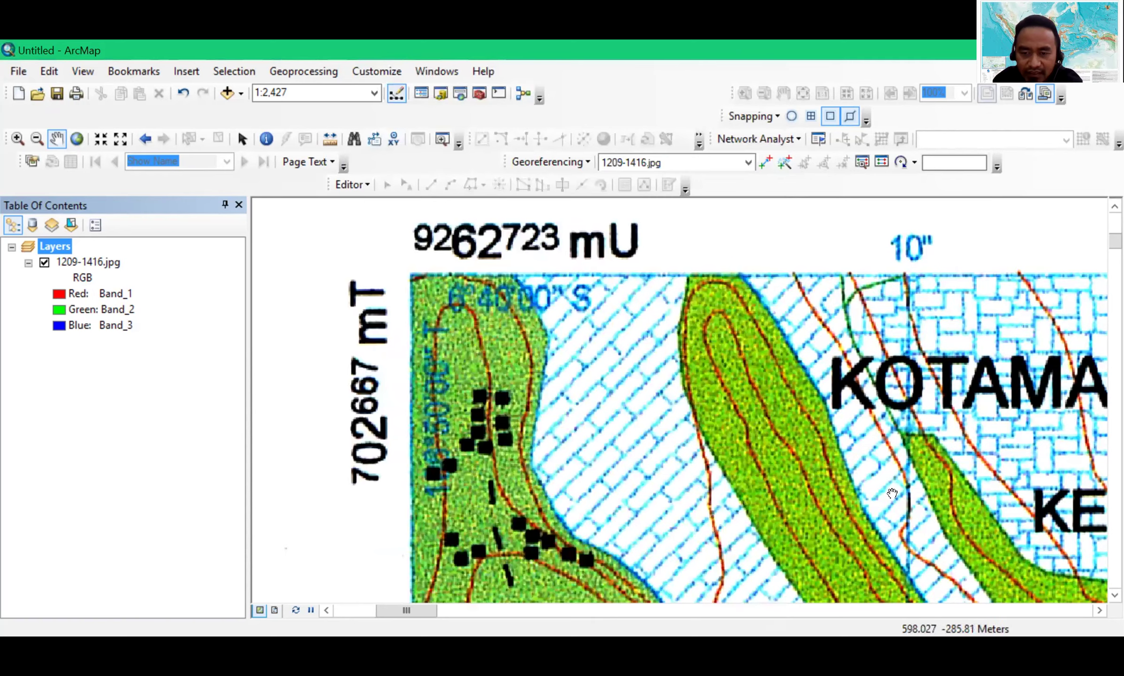
Examine the scanned map's upper edge from the northwest corner coordinates across to the sheet title and marginal information
{"action": "scroll", "coordinate": [849, 469], "scroll_direction": "up", "scroll_amount": 4}
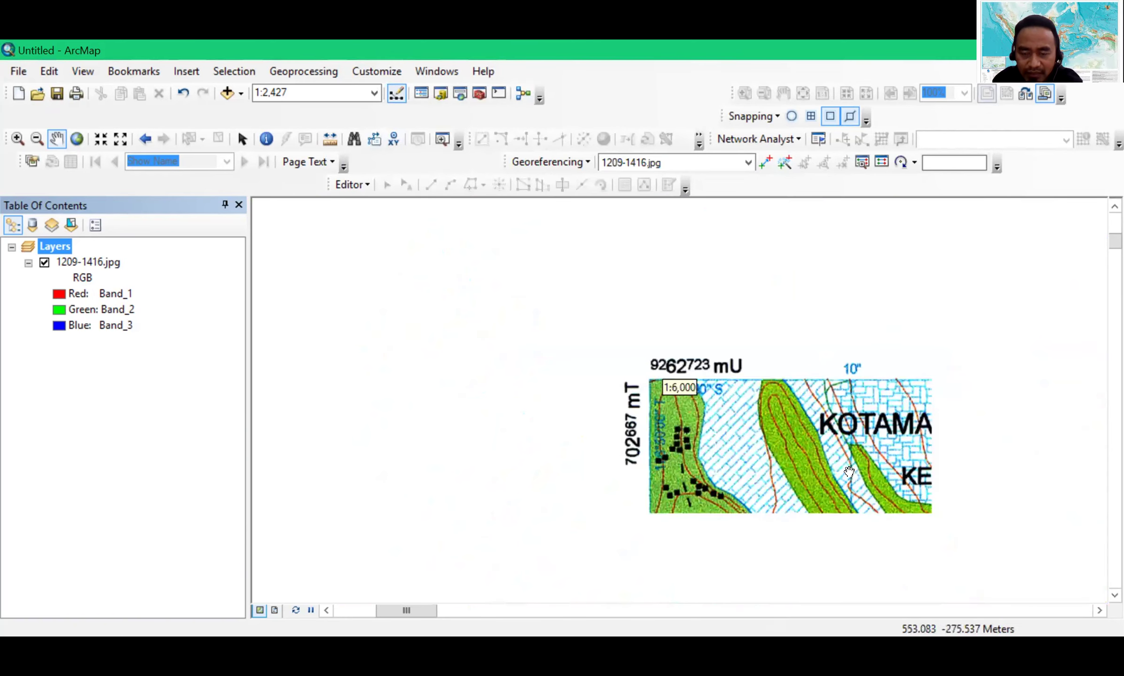
{"action": "left_click_drag", "start_coordinate": [927, 493], "coordinate": [517, 377]}
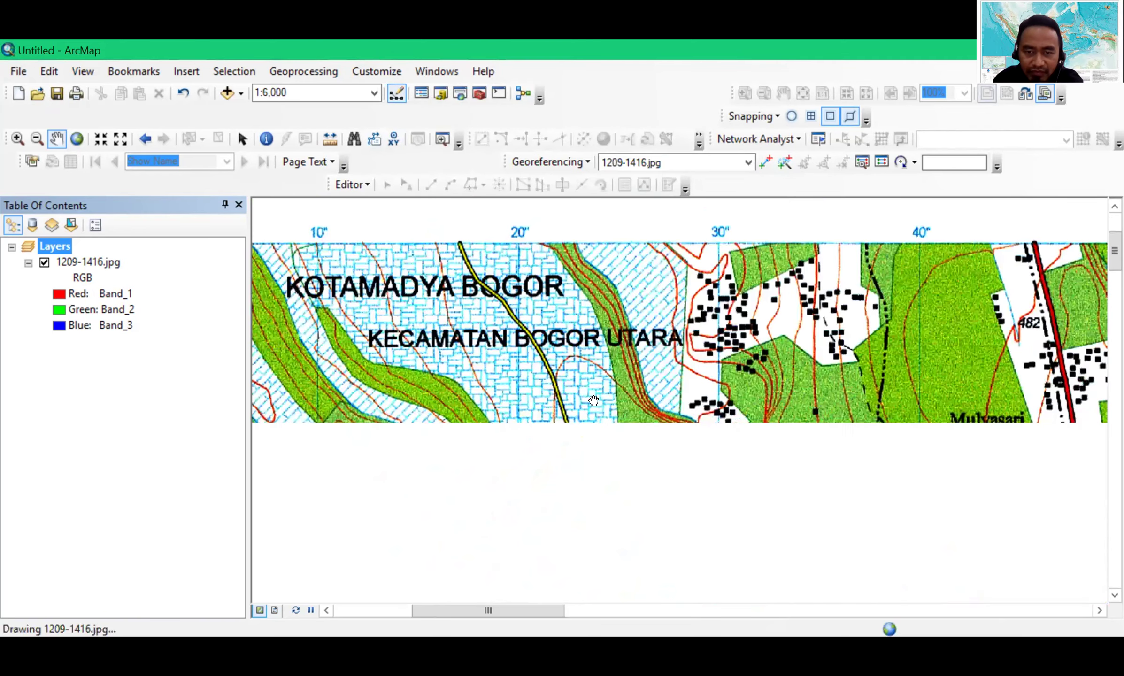
{"action": "scroll", "coordinate": [593, 399], "scroll_direction": "down", "scroll_amount": 1}
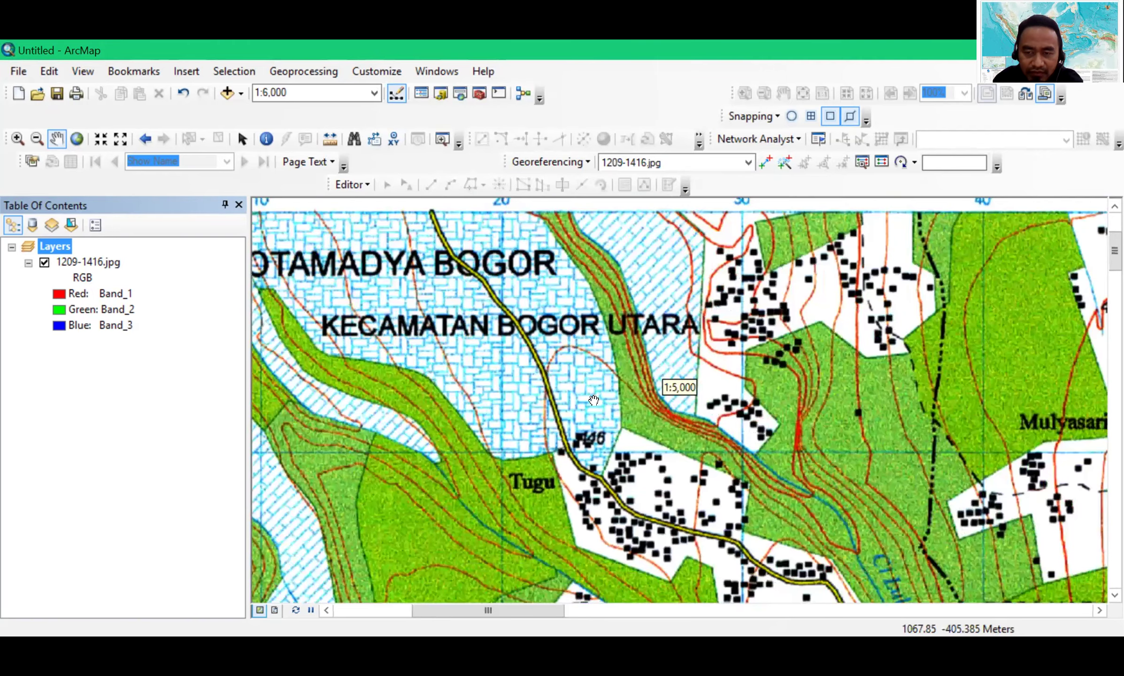
{"action": "scroll", "coordinate": [728, 437], "scroll_direction": "up", "scroll_amount": 3}
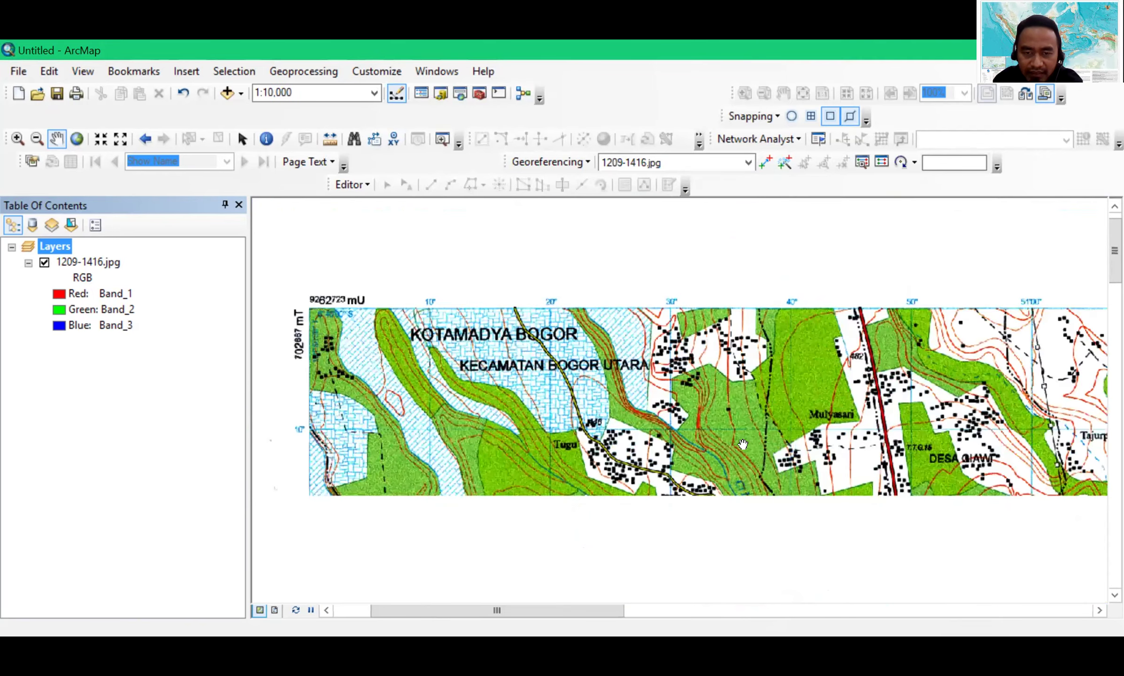
{"action": "scroll", "coordinate": [743, 443], "scroll_direction": "up", "scroll_amount": 3}
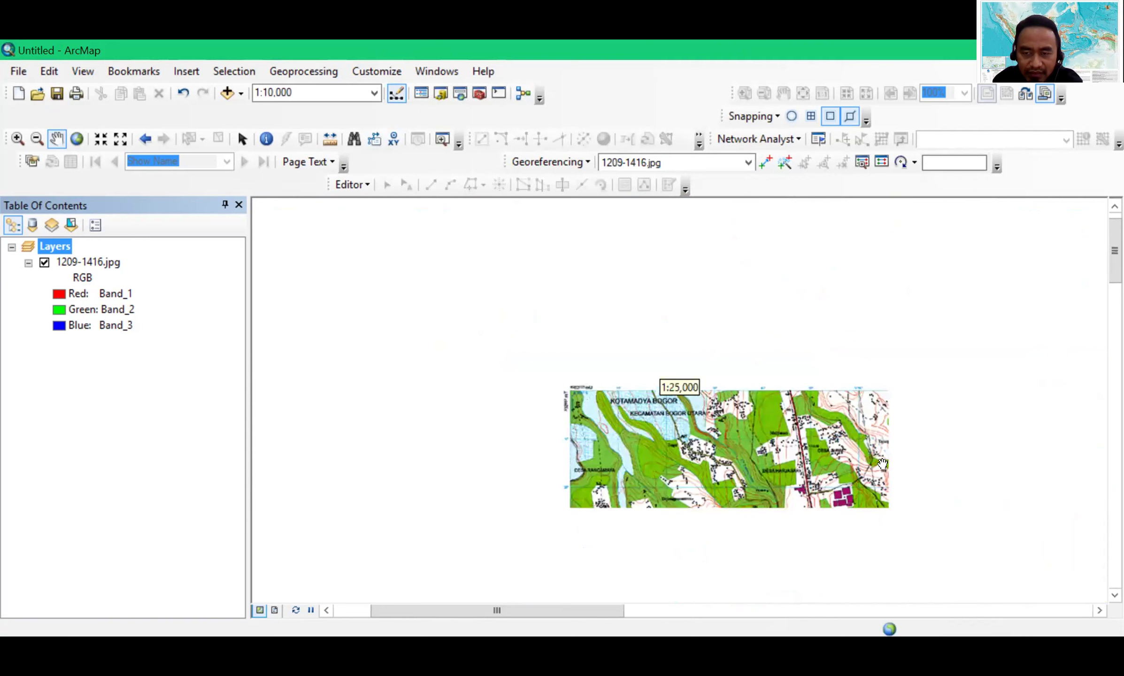
{"action": "left_click_drag", "start_coordinate": [709, 456], "coordinate": [291, 282]}
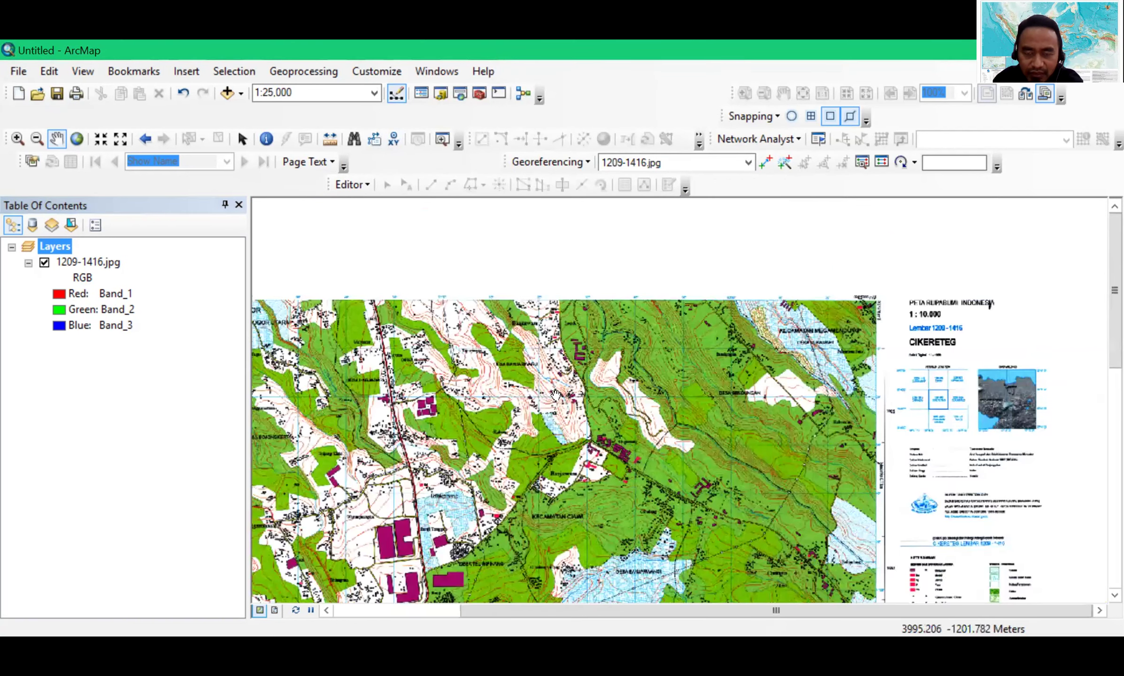
{"action": "left_click_drag", "start_coordinate": [555, 395], "coordinate": [279, 385]}
{"action": "scroll", "coordinate": [556, 395], "scroll_direction": "up", "scroll_amount": 2}
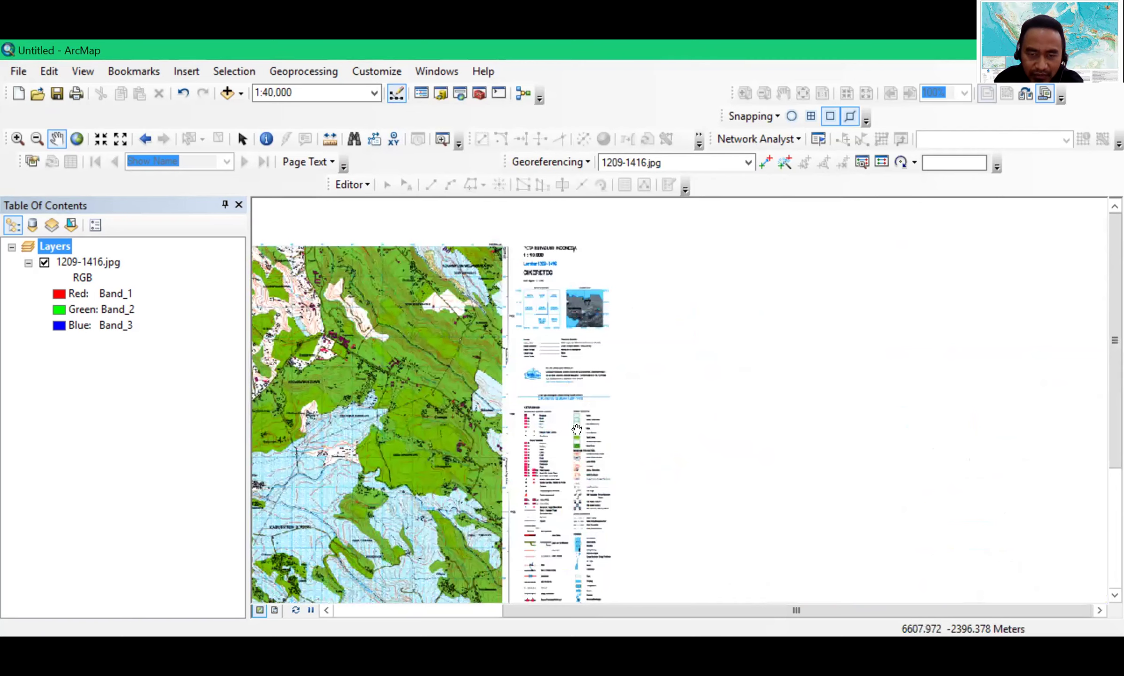
Read the KETERANGAN legend from the building and vegetation symbols through roads and water features to the production and survey notes
{"action": "scroll", "coordinate": [576, 429], "scroll_direction": "down", "scroll_amount": 3}
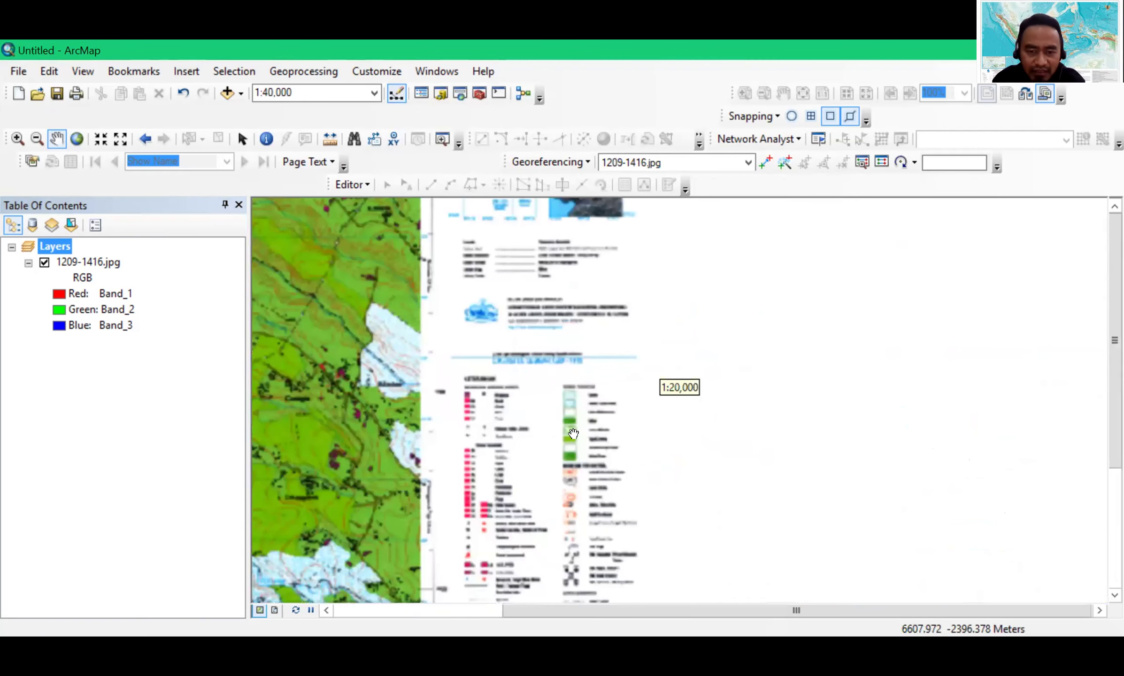
{"action": "scroll", "coordinate": [510, 425], "scroll_direction": "down", "scroll_amount": 2}
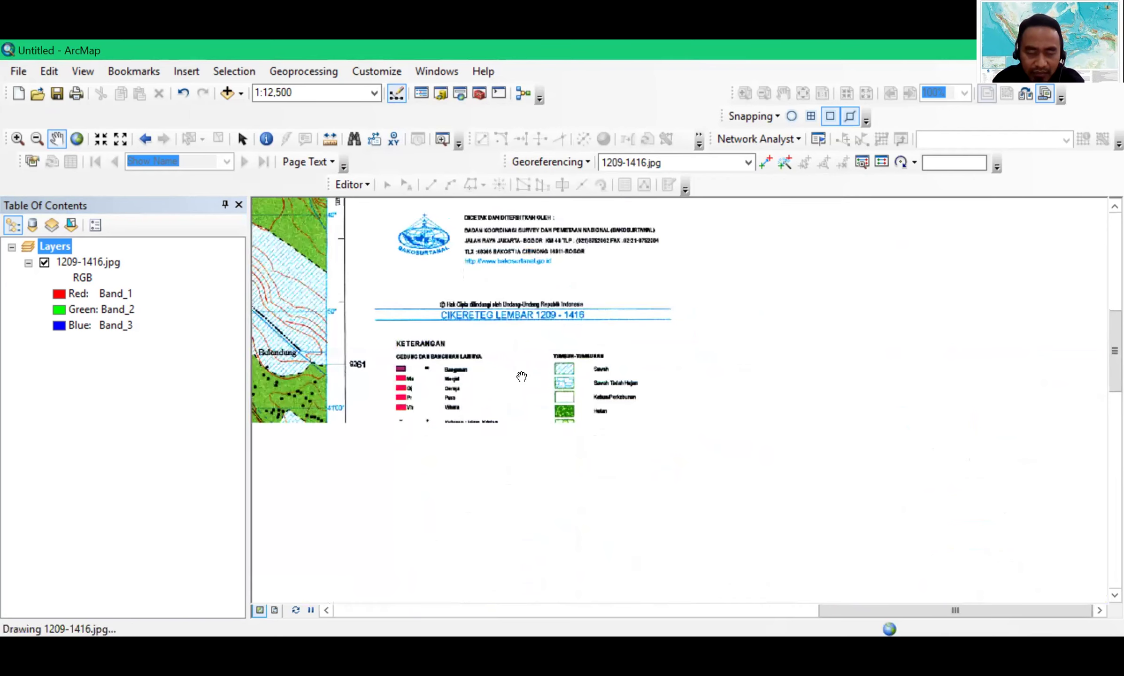
{"action": "left_click_drag", "start_coordinate": [501, 423], "coordinate": [637, 424]}
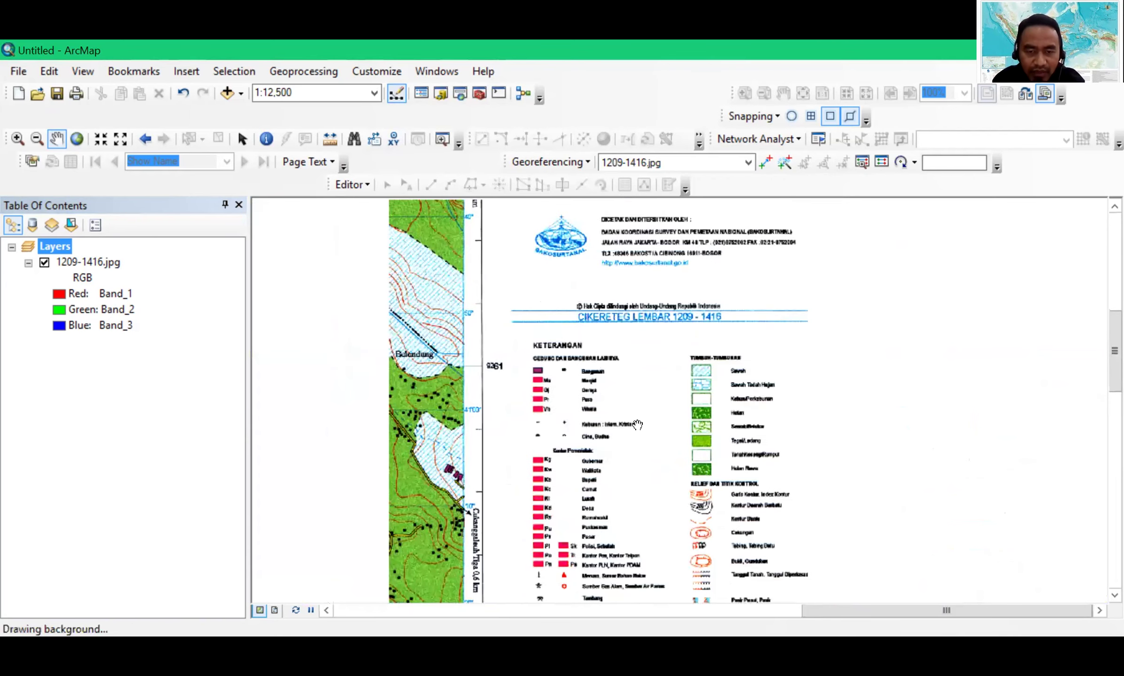
{"action": "scroll", "coordinate": [637, 425], "scroll_direction": "down", "scroll_amount": 2}
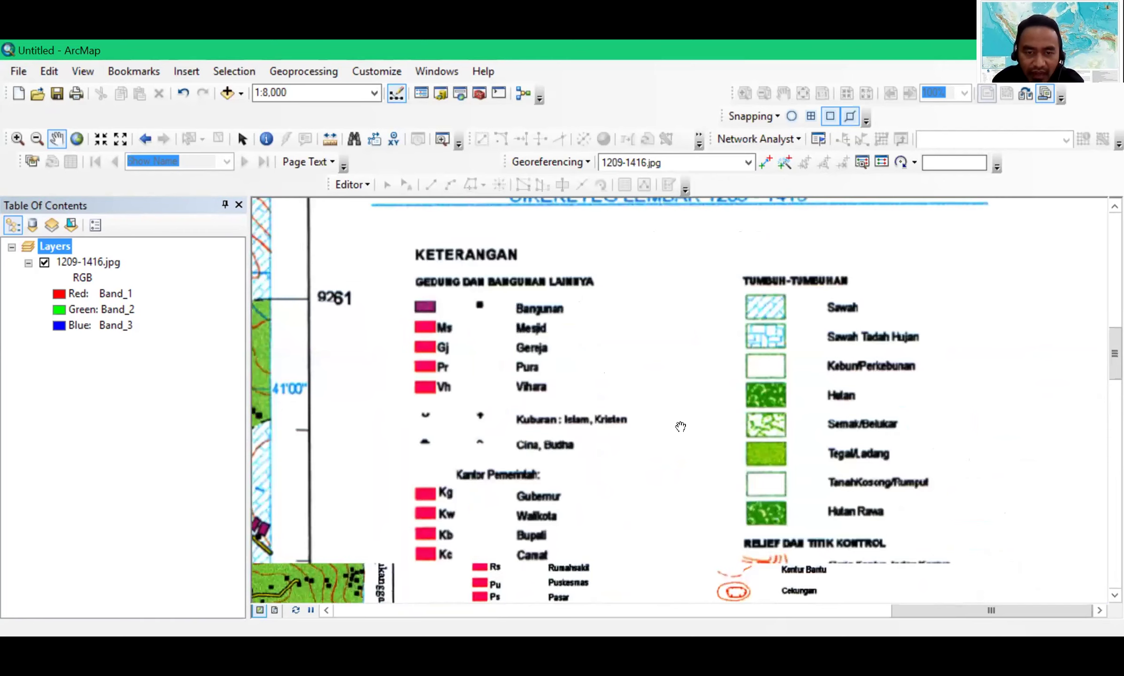
{"action": "scroll", "coordinate": [680, 426], "scroll_direction": "down", "scroll_amount": 2}
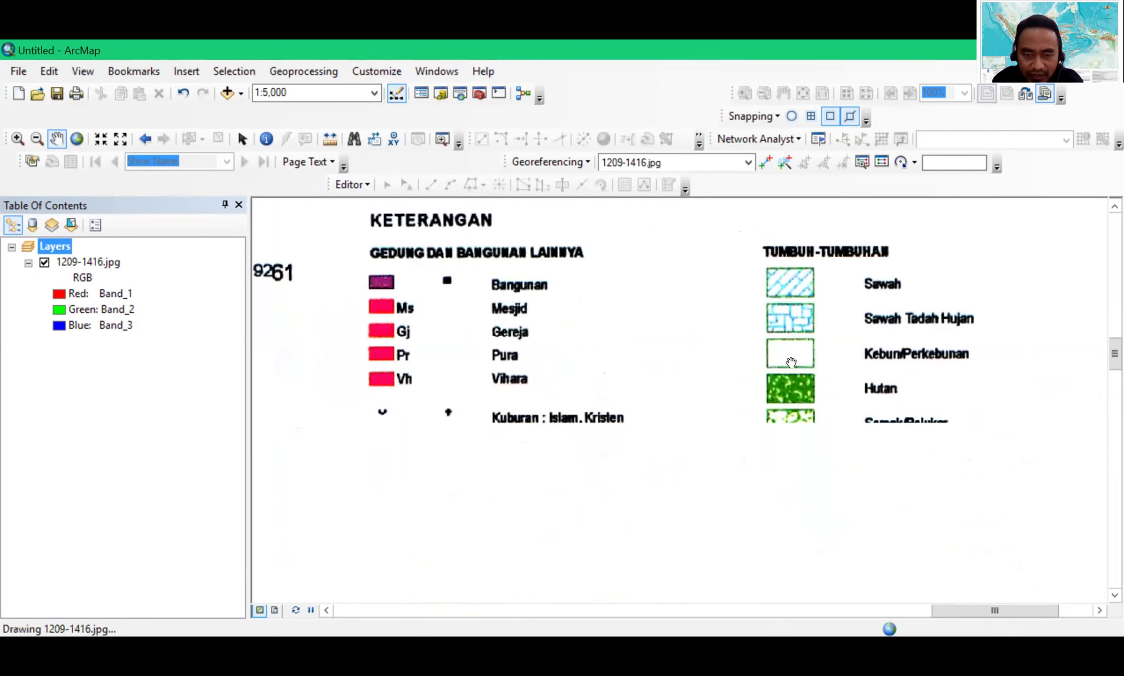
{"action": "scroll", "coordinate": [690, 445], "scroll_direction": "up", "scroll_amount": 1}
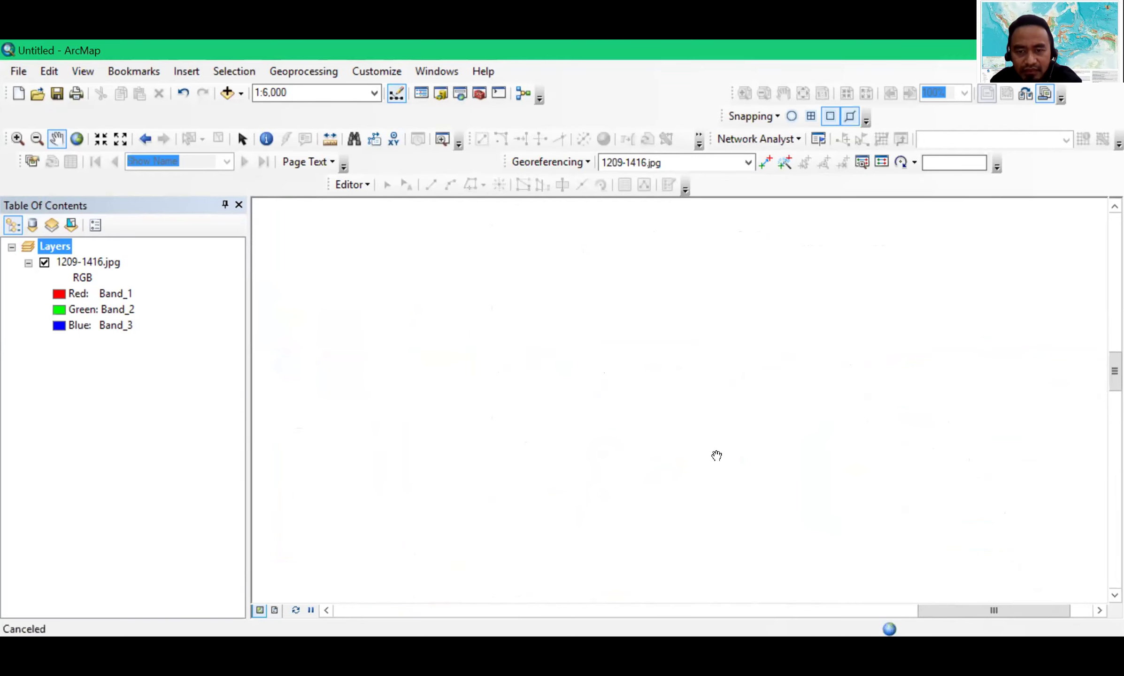
{"action": "left_click_drag", "start_coordinate": [716, 456], "coordinate": [732, 354]}
{"action": "left_click_drag", "start_coordinate": [722, 459], "coordinate": [751, 203]}
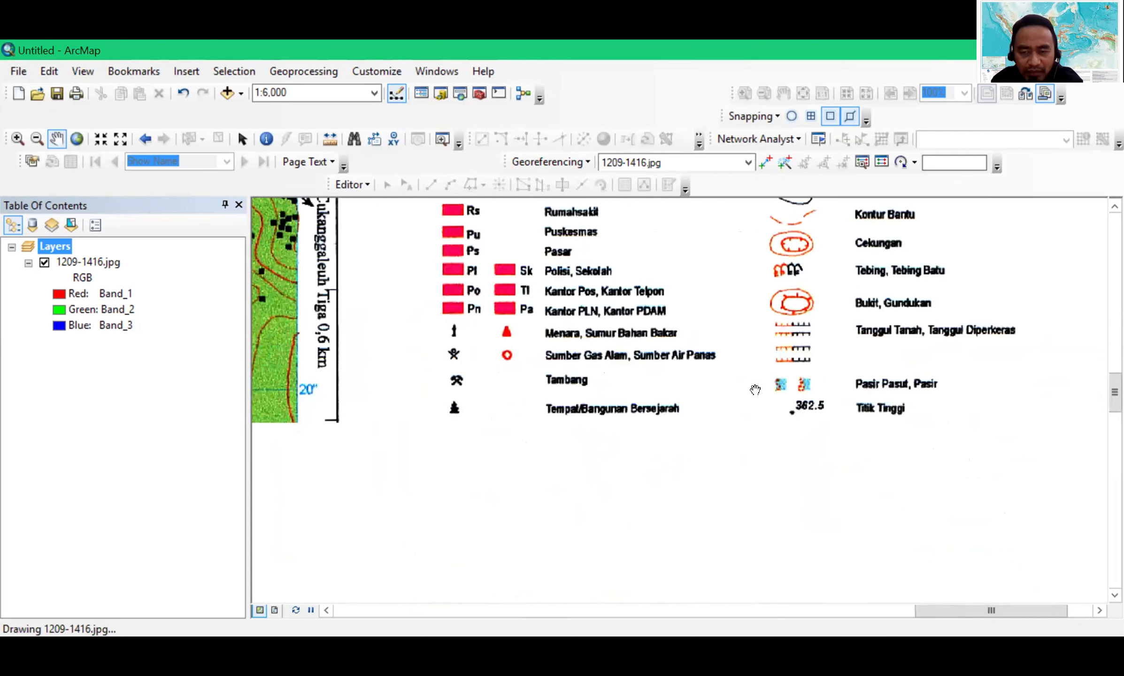
{"action": "left_click_drag", "start_coordinate": [755, 390], "coordinate": [712, 145]}
{"action": "left_click_drag", "start_coordinate": [710, 379], "coordinate": [718, 168]}
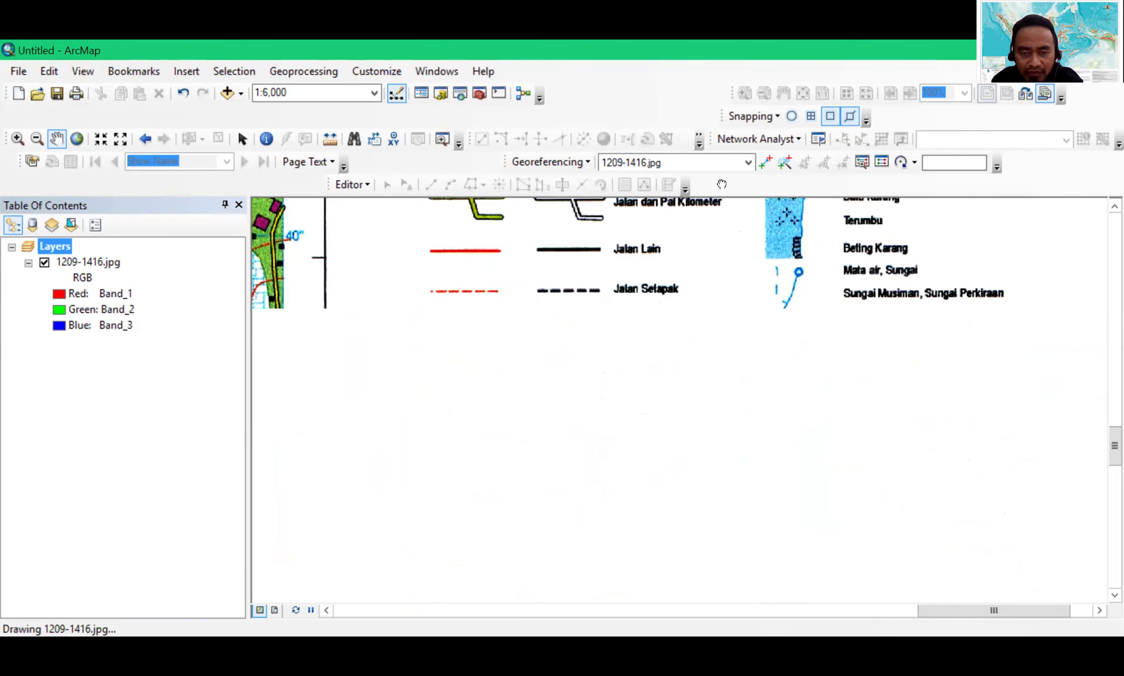
{"action": "left_click_drag", "start_coordinate": [698, 406], "coordinate": [708, 212]}
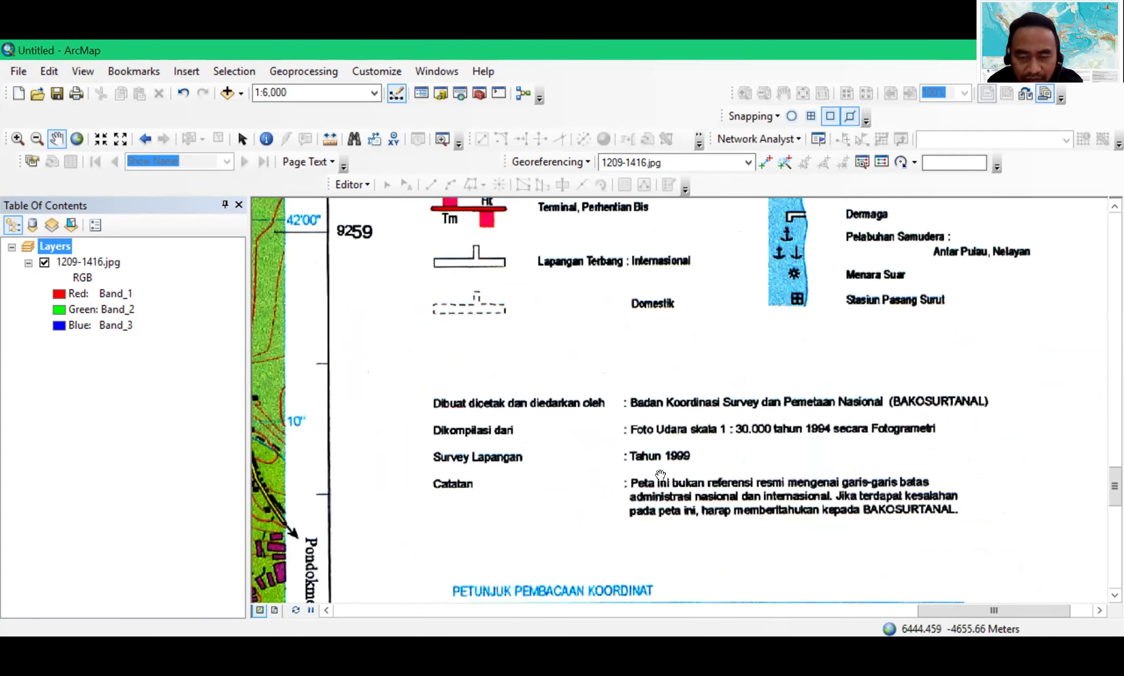
{"action": "left_click_drag", "start_coordinate": [725, 482], "coordinate": [749, 310]}
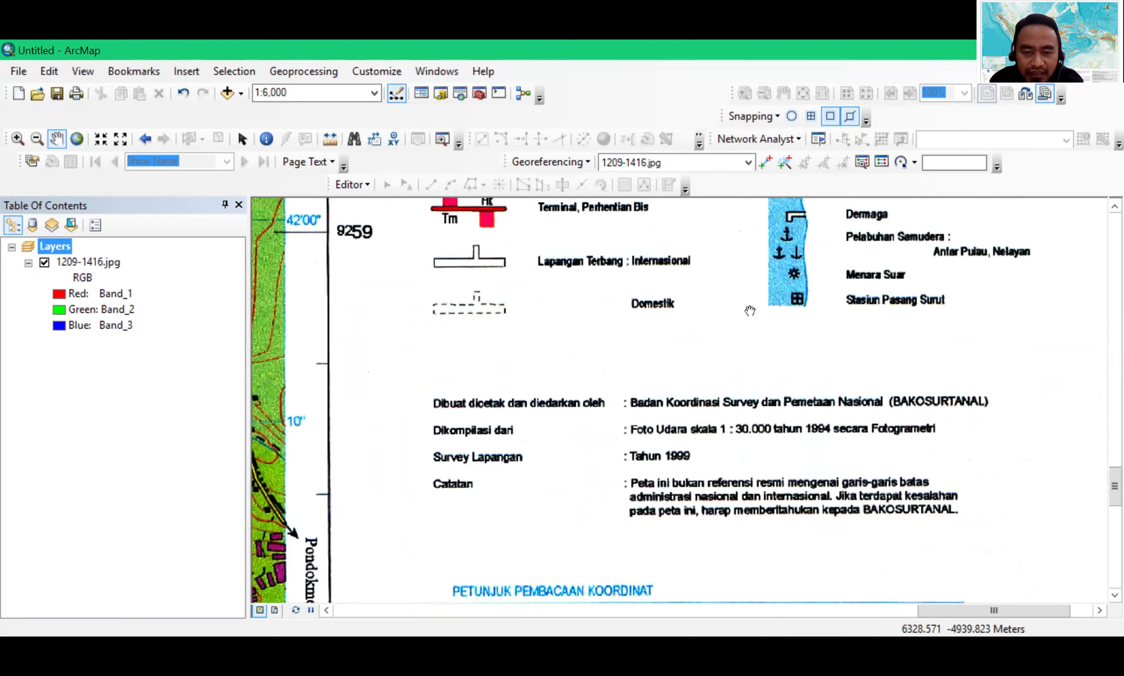
Examine the geographic and UTM coordinate reading guides below the survey notes, including the UTM zone entry
{"action": "left_click_drag", "start_coordinate": [737, 475], "coordinate": [698, 245]}
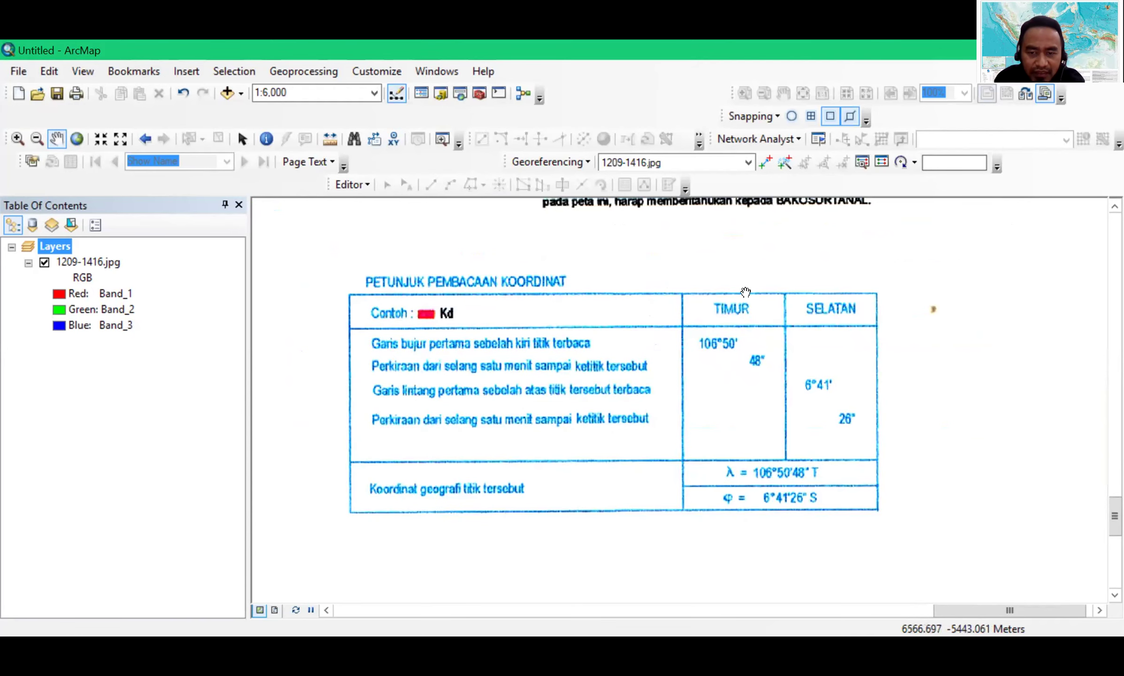
{"action": "scroll", "coordinate": [751, 305], "scroll_direction": "down", "scroll_amount": 2}
{"action": "scroll", "coordinate": [781, 441], "scroll_direction": "down", "scroll_amount": 2}
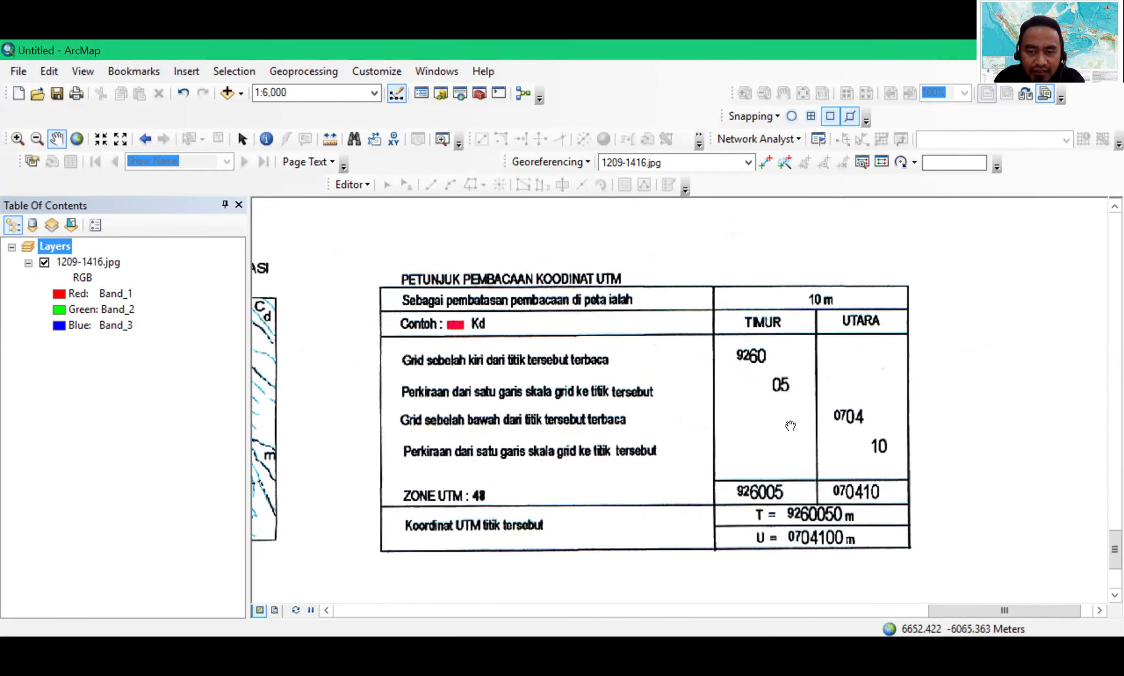
{"action": "scroll", "coordinate": [790, 426], "scroll_direction": "down", "scroll_amount": 2}
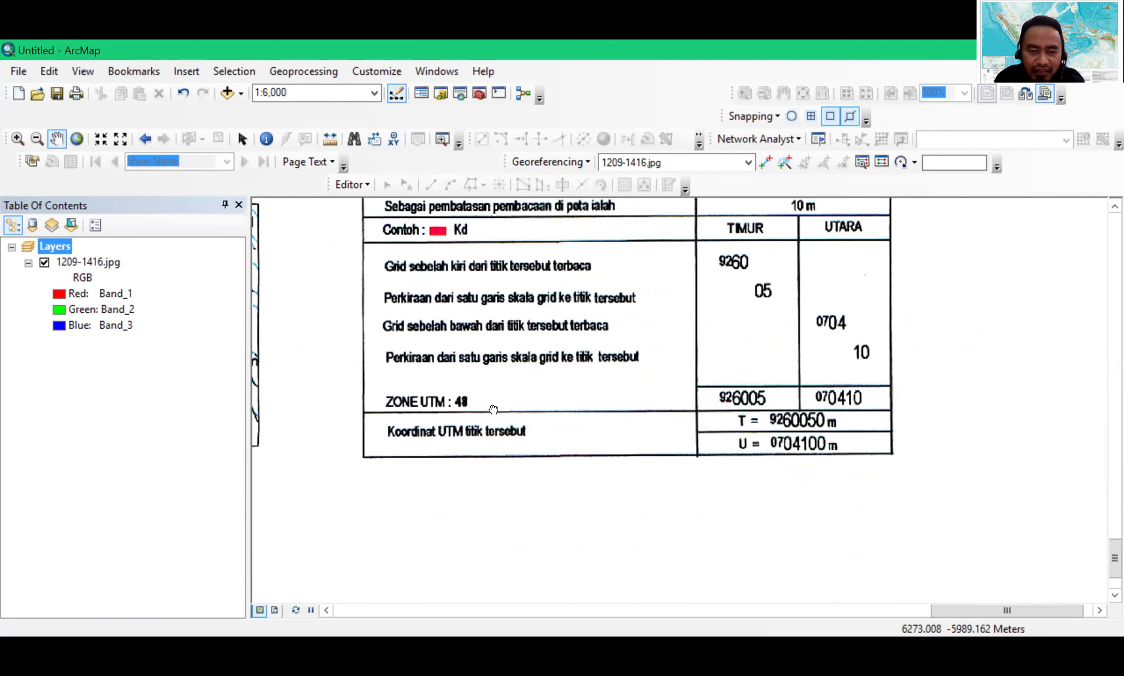
{"action": "scroll", "coordinate": [758, 439], "scroll_direction": "up", "scroll_amount": 6}
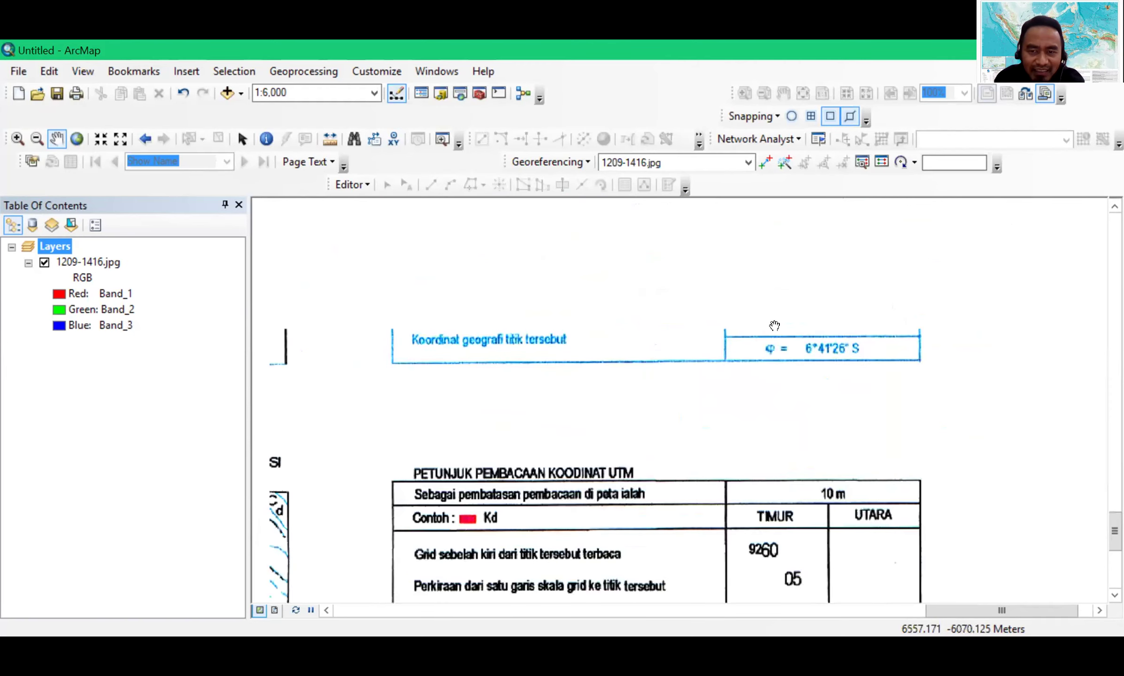
{"action": "left_click_drag", "start_coordinate": [775, 325], "coordinate": [775, 408]}
{"action": "left_click_drag", "start_coordinate": [713, 548], "coordinate": [767, 305]}
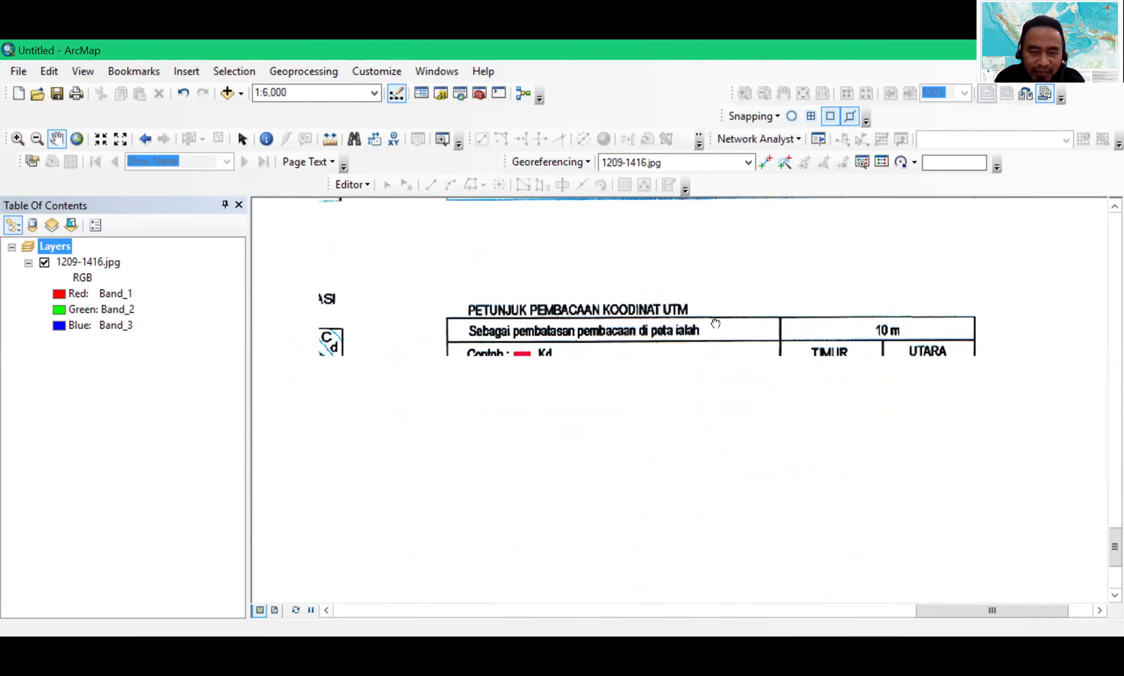
{"action": "left_click_drag", "start_coordinate": [455, 532], "coordinate": [373, 392]}
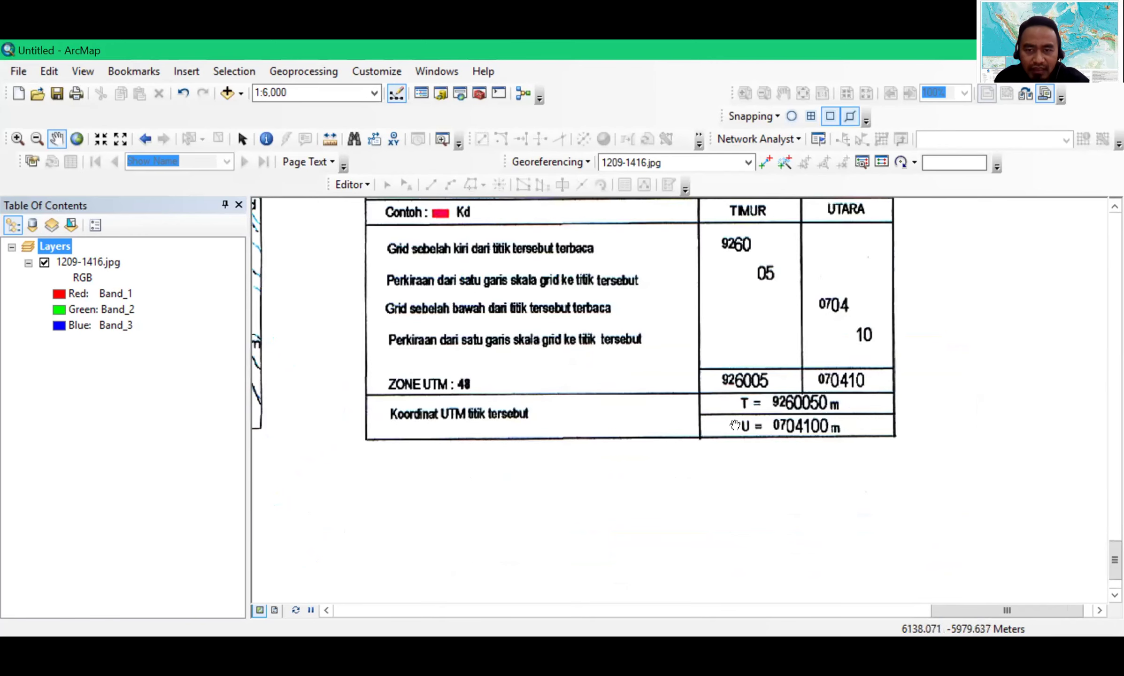
Compare the example point's east and south readings in the geographic guide with its east and north readings in the UTM guide
{"action": "left_click_drag", "start_coordinate": [735, 425], "coordinate": [772, 578]}
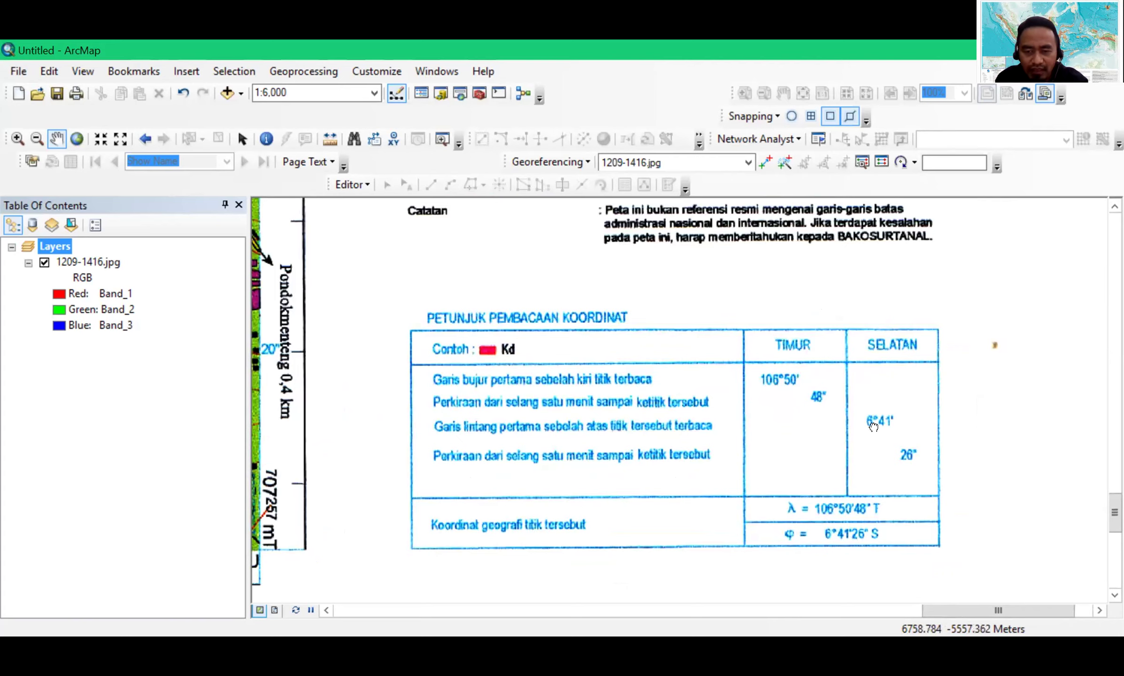
{"action": "scroll", "coordinate": [873, 426], "scroll_direction": "down", "scroll_amount": 5}
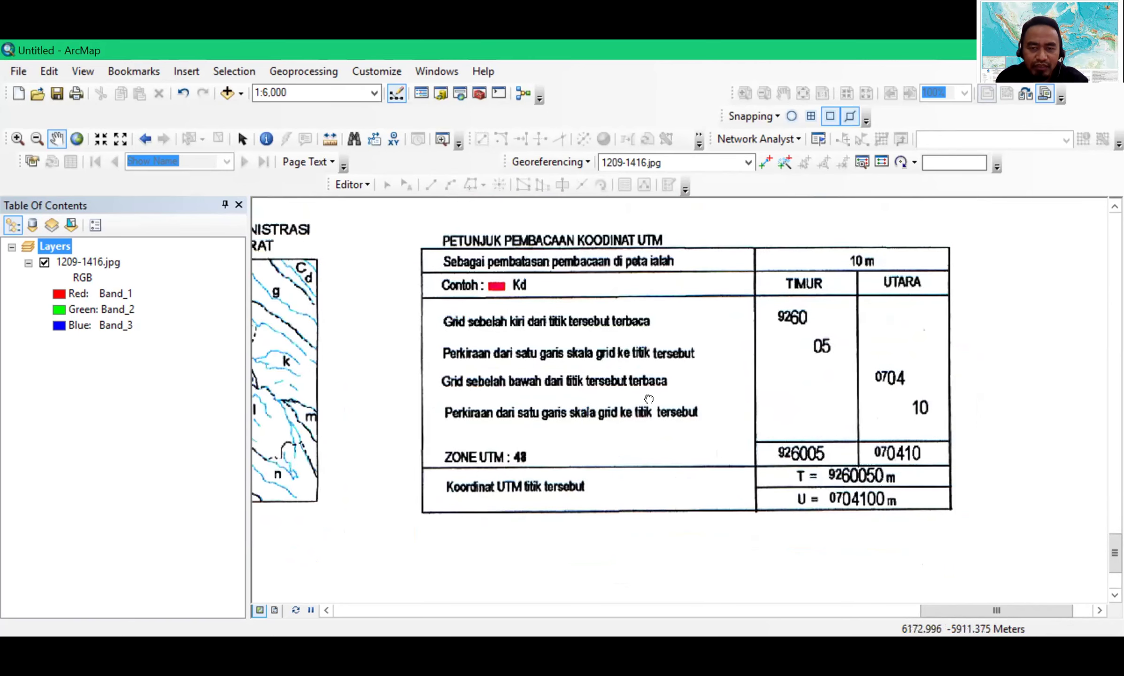
{"action": "scroll", "coordinate": [534, 428], "scroll_direction": "up", "scroll_amount": 5}
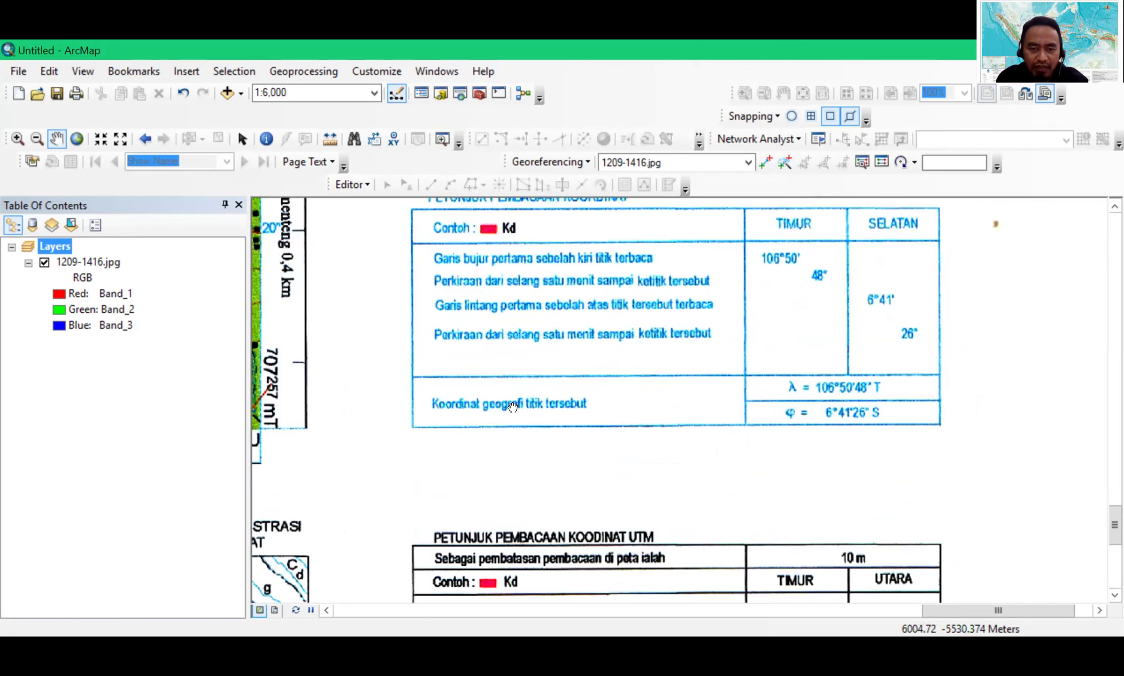
{"action": "left_click_drag", "start_coordinate": [661, 503], "coordinate": [623, 550]}
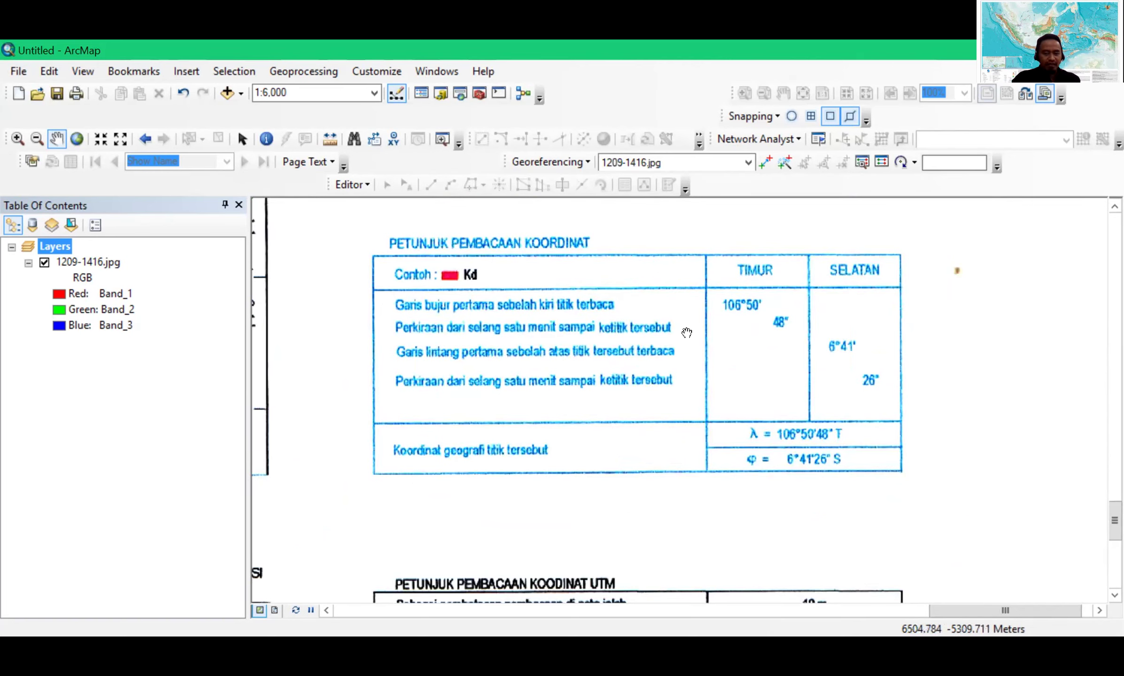
{"action": "left_click_drag", "start_coordinate": [632, 429], "coordinate": [603, 268]}
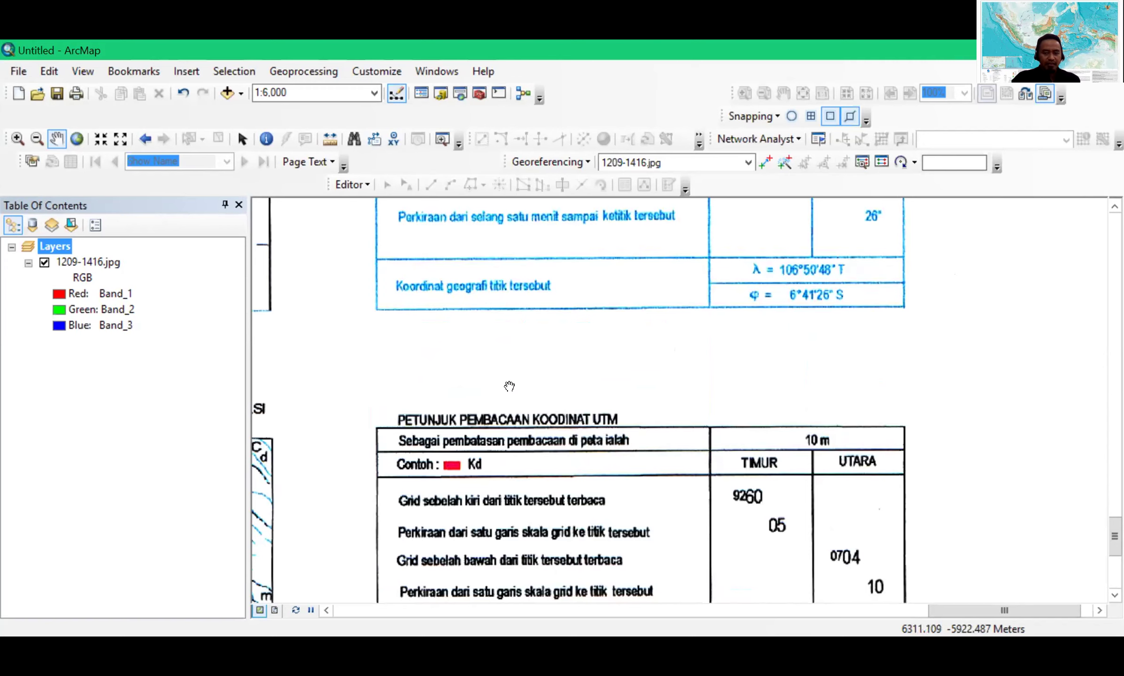
{"action": "left_click_drag", "start_coordinate": [510, 546], "coordinate": [487, 455]}
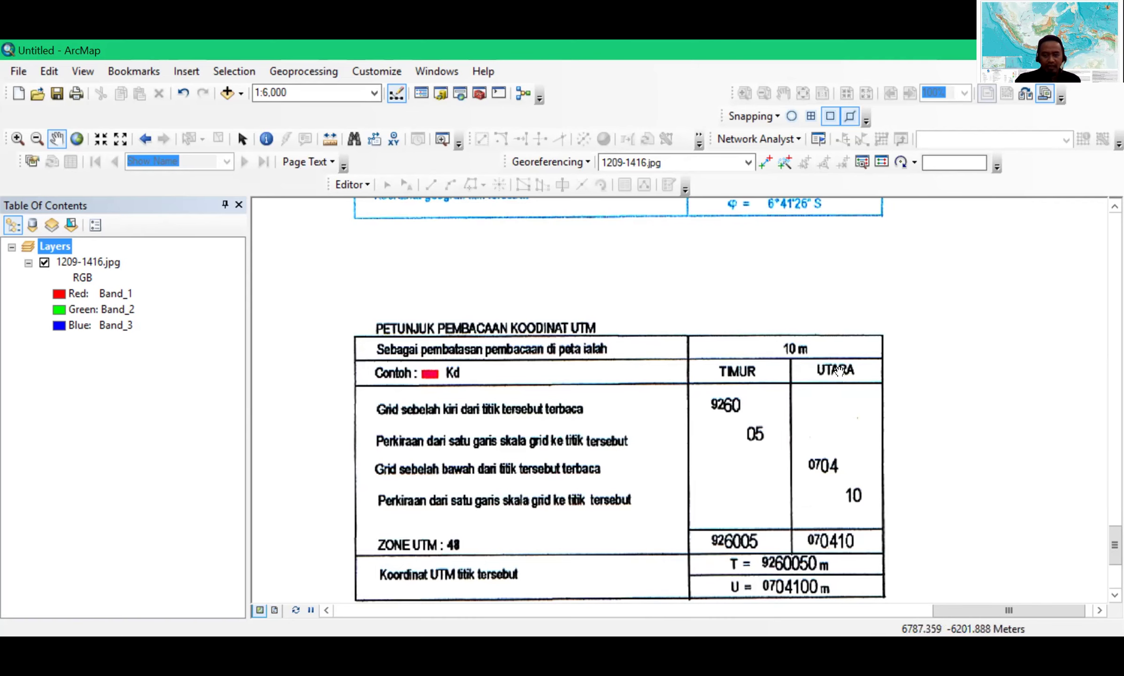
{"action": "scroll", "coordinate": [837, 371], "scroll_direction": "up", "scroll_amount": 3}
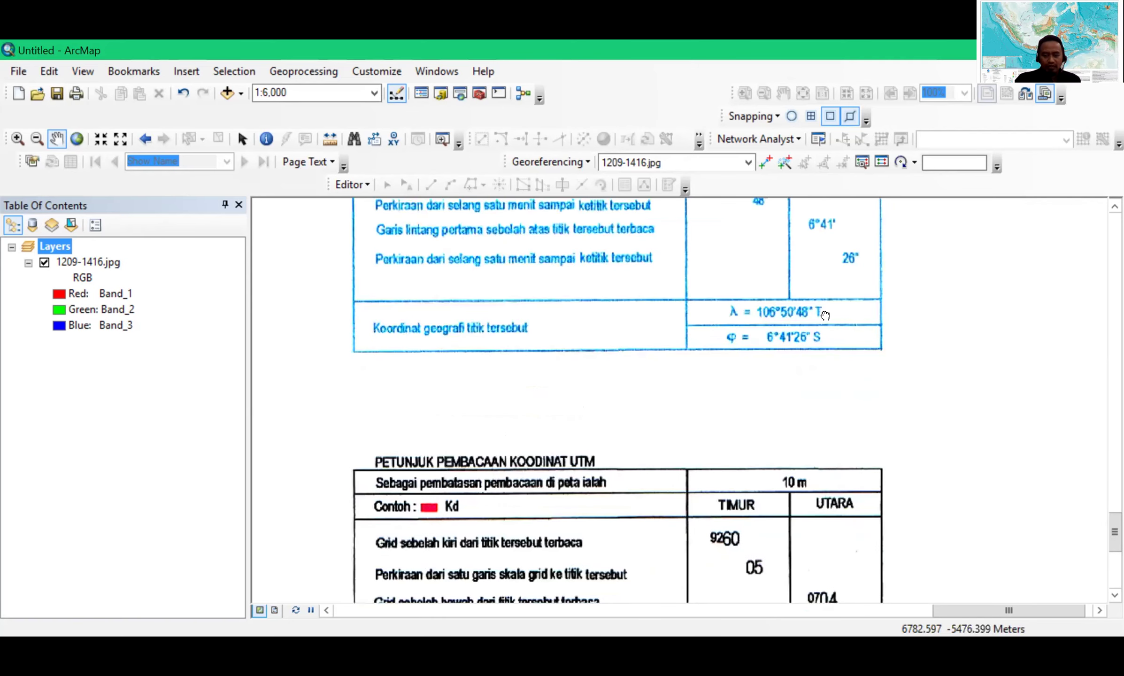
{"action": "scroll", "coordinate": [780, 376], "scroll_direction": "down", "scroll_amount": 3}
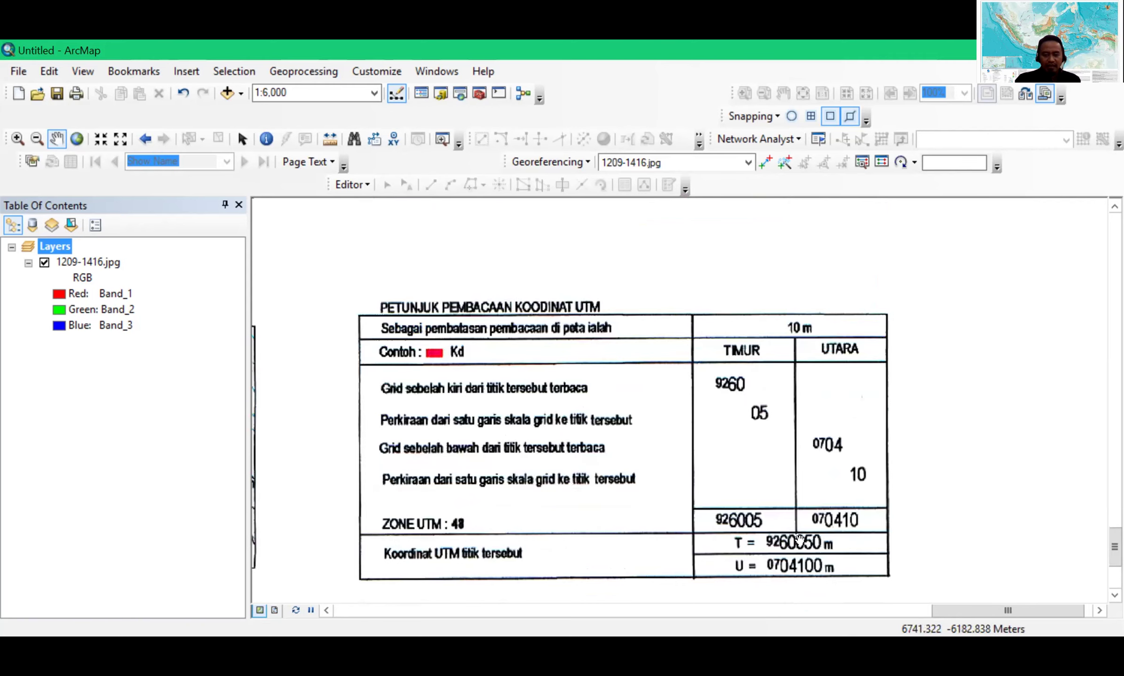
{"action": "left_click_drag", "start_coordinate": [606, 496], "coordinate": [612, 462]}
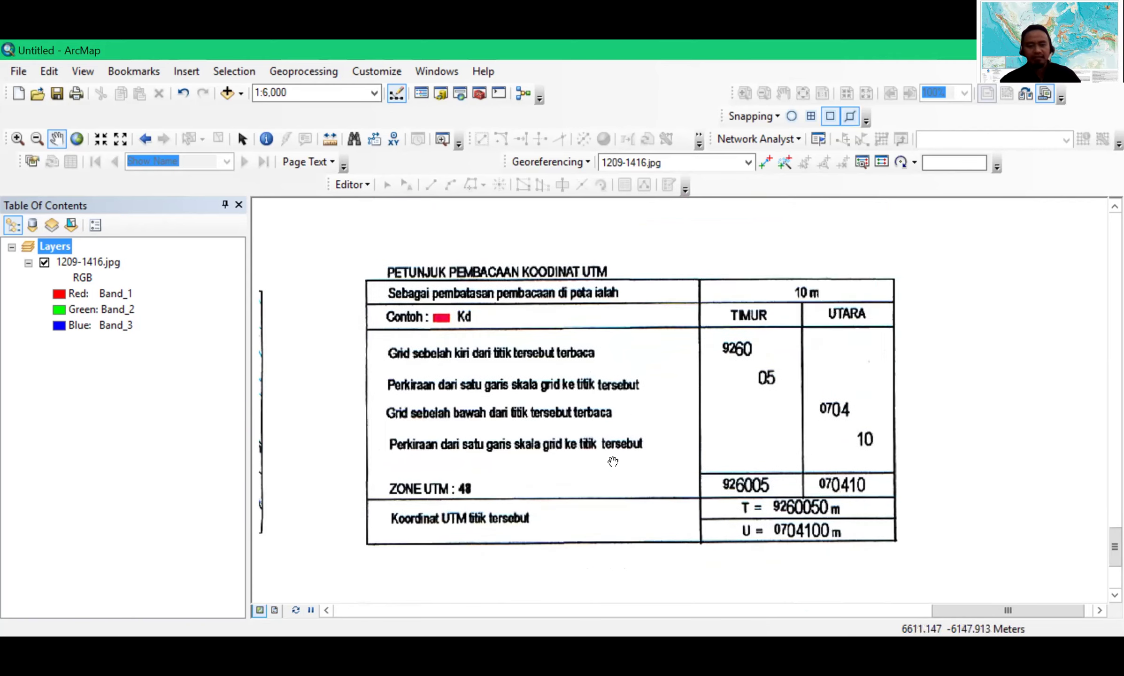
{"action": "scroll", "coordinate": [549, 406], "scroll_direction": "down", "scroll_amount": 1}
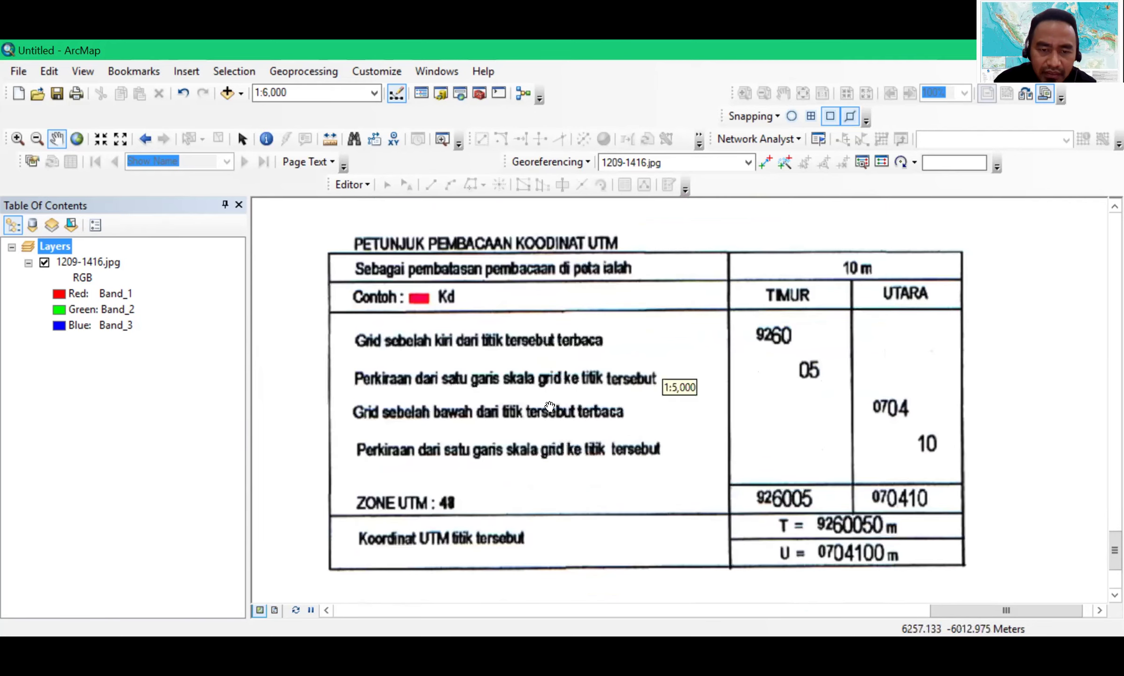
{"action": "scroll", "coordinate": [531, 401], "scroll_direction": "up", "scroll_amount": 2}
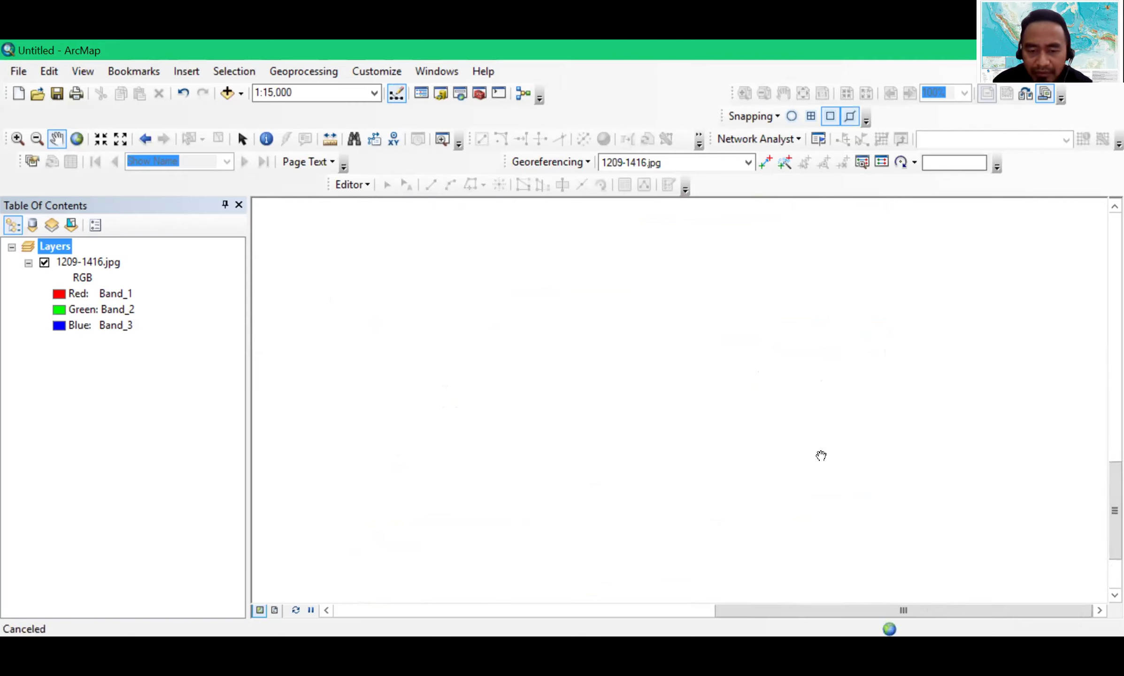
{"action": "scroll", "coordinate": [792, 426], "scroll_direction": "up", "scroll_amount": 1}
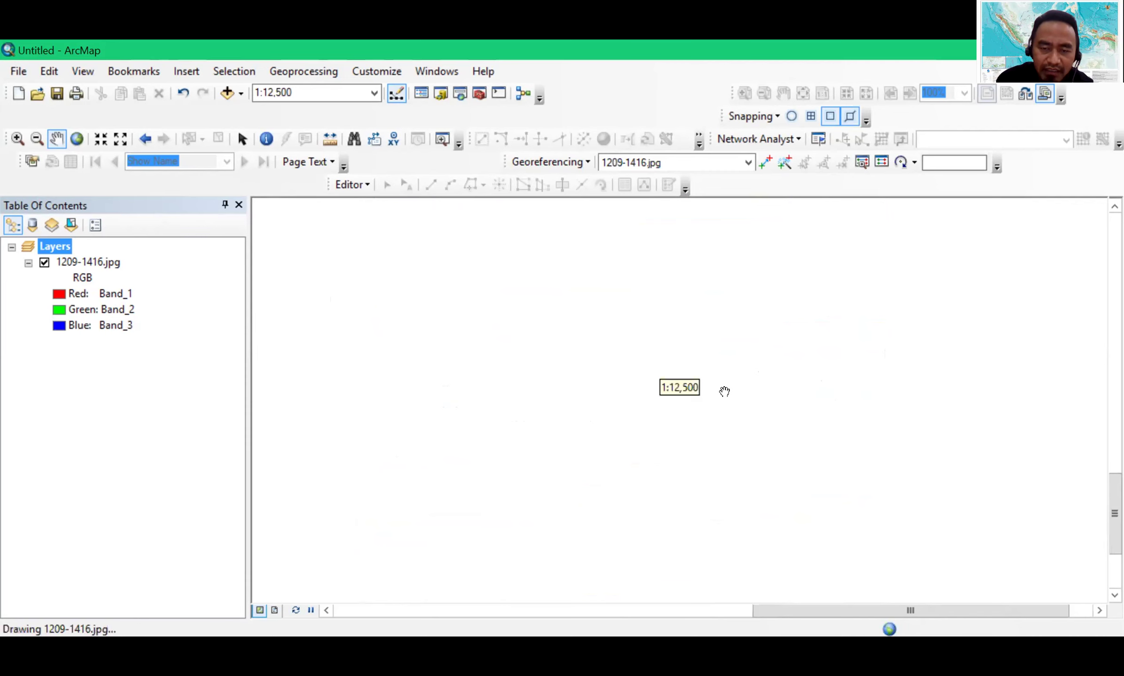
Return to the full extent of the scanned map and open the layer properties of 1209-1416.jpg
{"action": "left_click", "coordinate": [80, 145]}
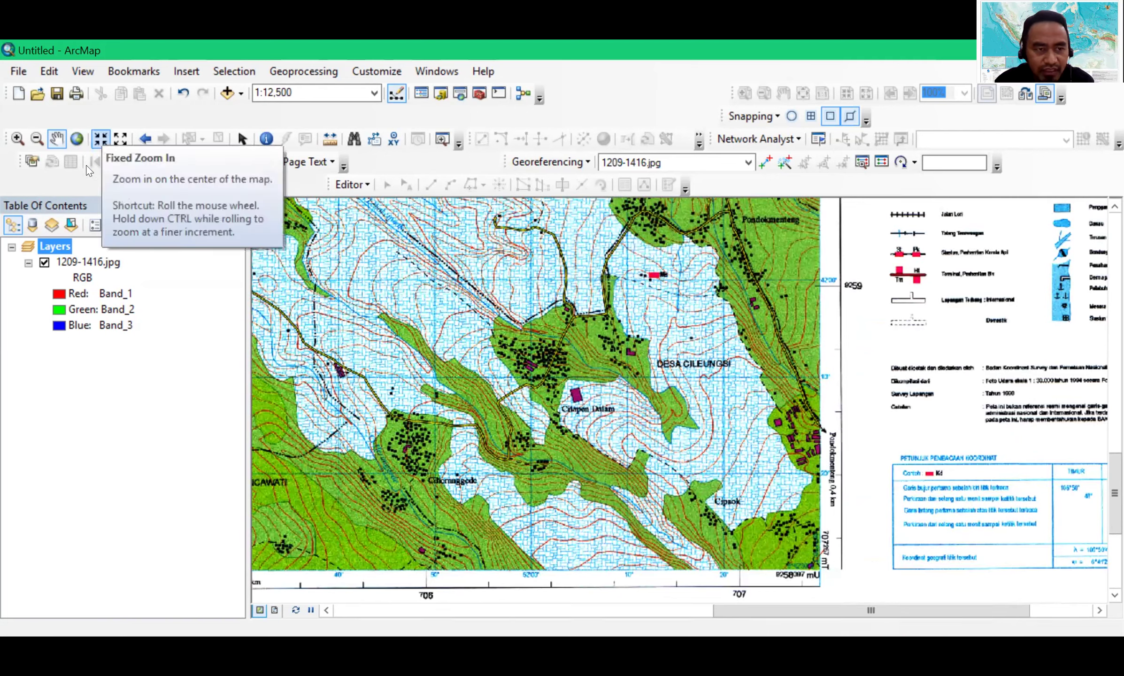
{"action": "left_click", "coordinate": [77, 140]}
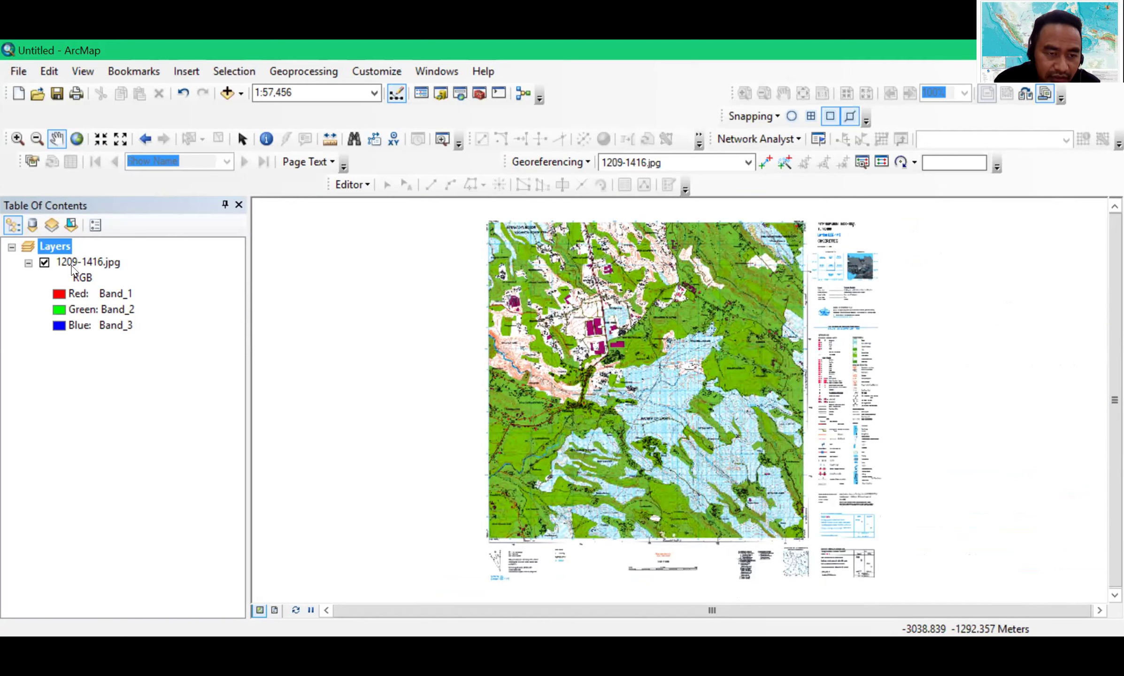
{"action": "right_click", "coordinate": [78, 264]}
{"action": "left_click", "coordinate": [56, 243]}
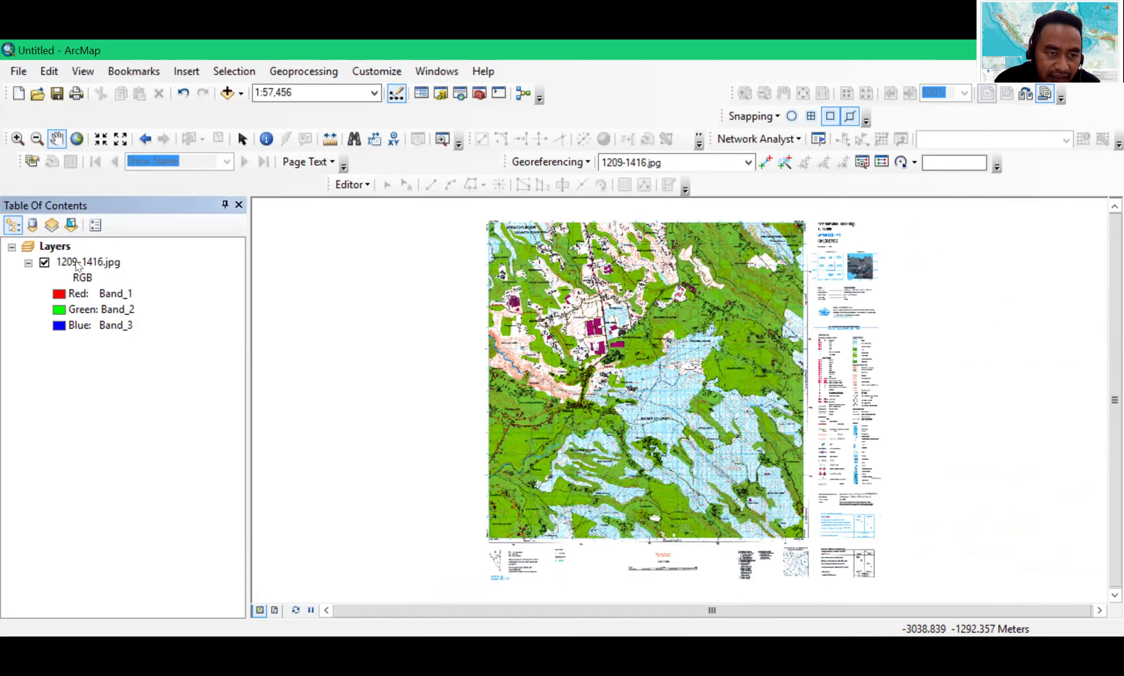
{"action": "right_click", "coordinate": [78, 264]}
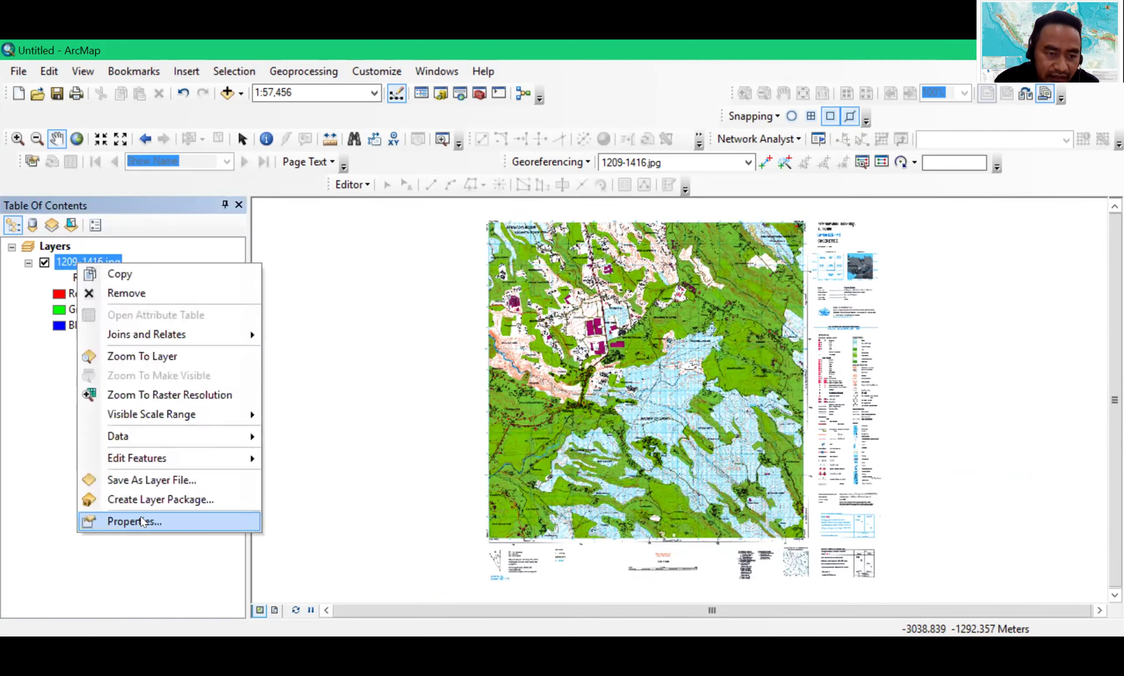
{"action": "left_click", "coordinate": [136, 515]}
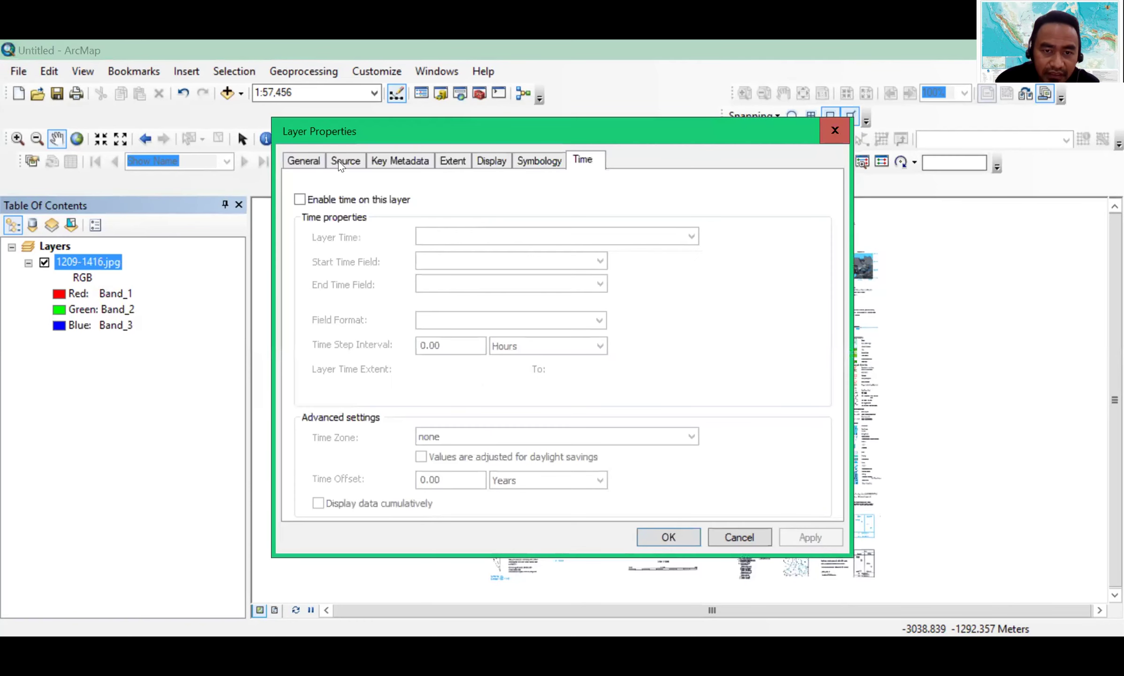
Inspect the Spatial Reference entries in the layer's source properties, including the XY Coordinate System
{"action": "left_click", "coordinate": [339, 162]}
{"action": "scroll", "coordinate": [551, 288], "scroll_direction": "down", "scroll_amount": 3}
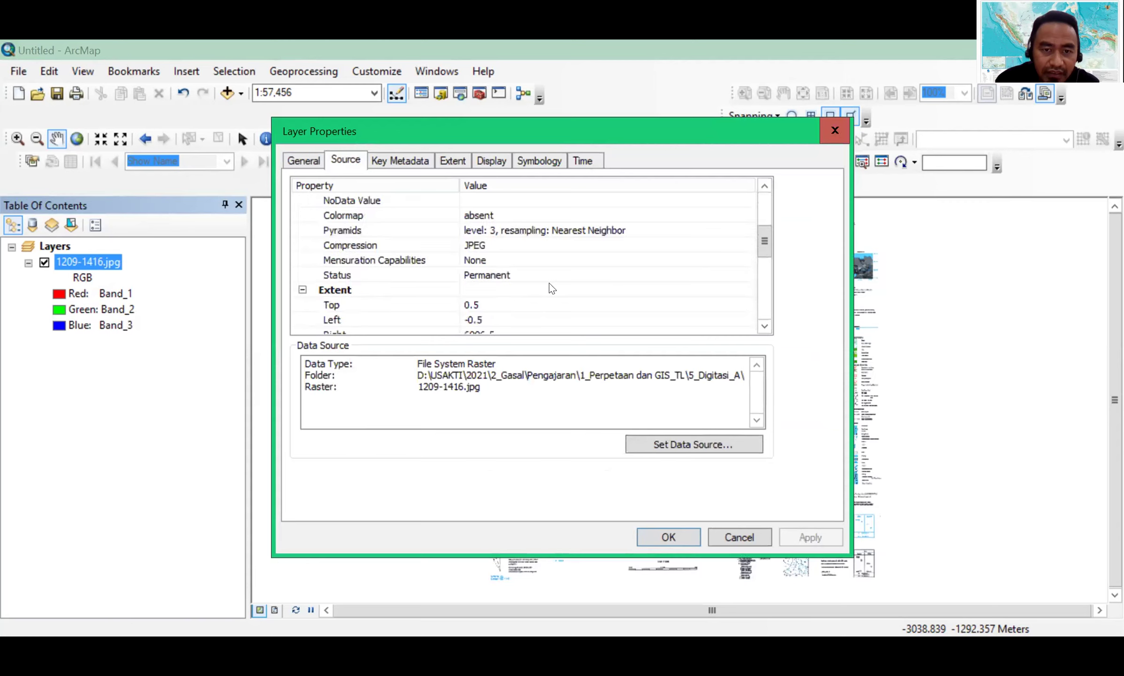
{"action": "scroll", "coordinate": [551, 288], "scroll_direction": "down", "scroll_amount": 4}
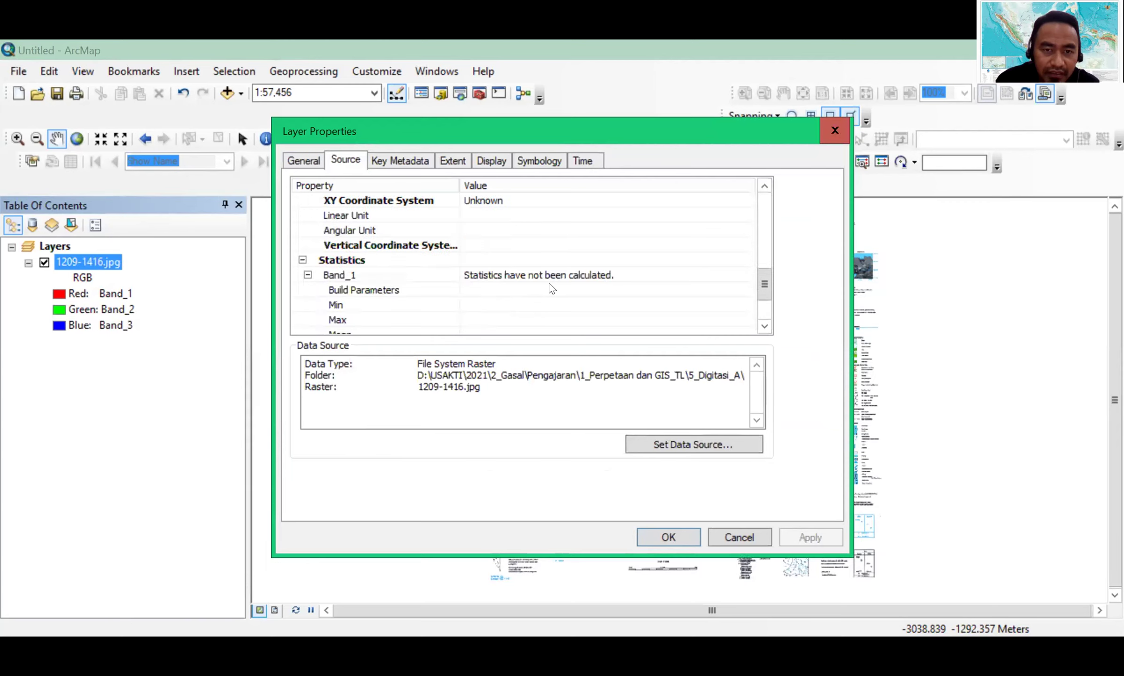
{"action": "scroll", "coordinate": [368, 234], "scroll_direction": "up", "scroll_amount": 1}
{"action": "left_click", "coordinate": [302, 229]}
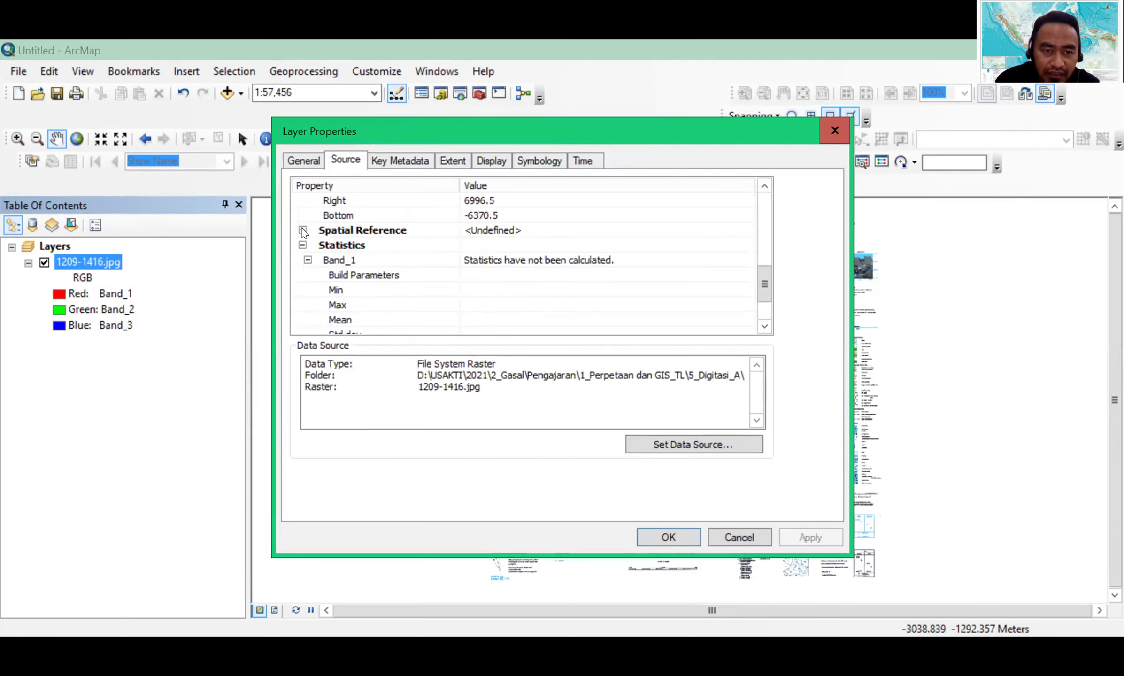
{"action": "left_click", "coordinate": [333, 230]}
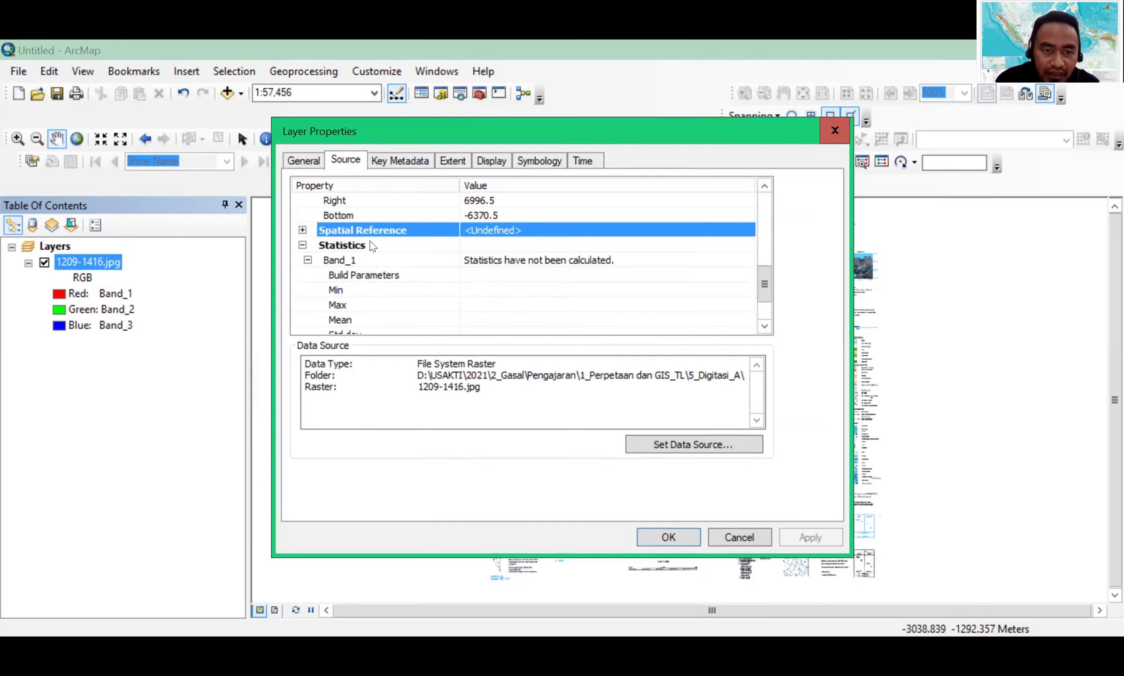
{"action": "scroll", "coordinate": [374, 246], "scroll_direction": "down", "scroll_amount": 1}
{"action": "scroll", "coordinate": [302, 263], "scroll_direction": "up", "scroll_amount": 2}
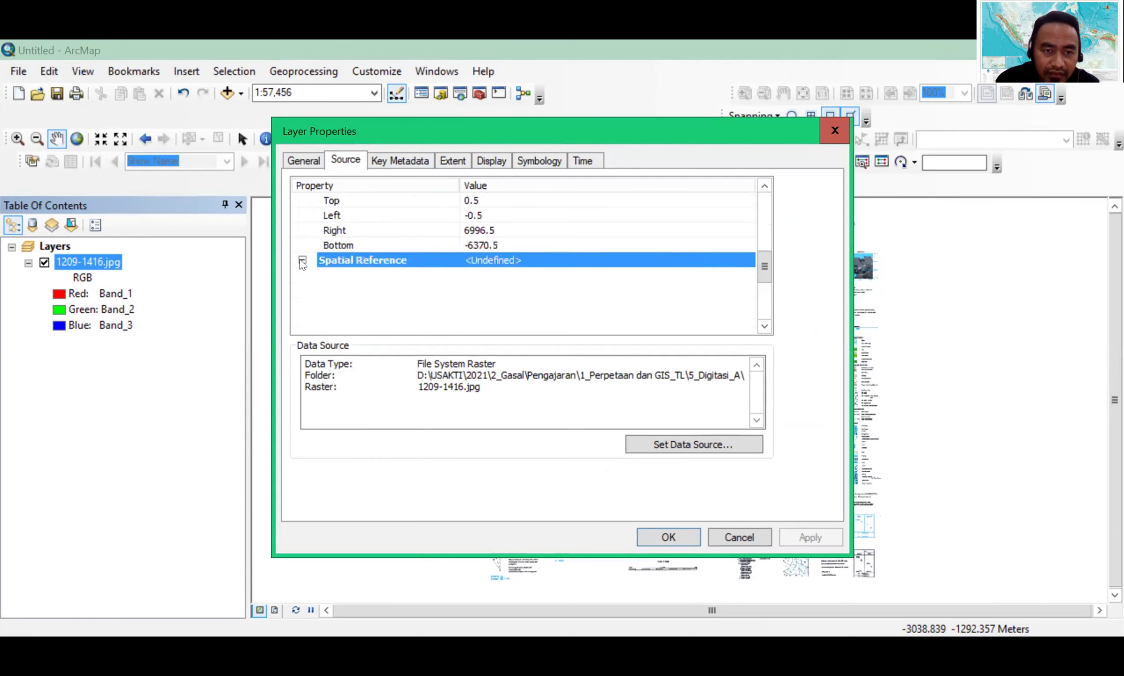
{"action": "left_click", "coordinate": [302, 259]}
{"action": "left_click", "coordinate": [475, 275]}
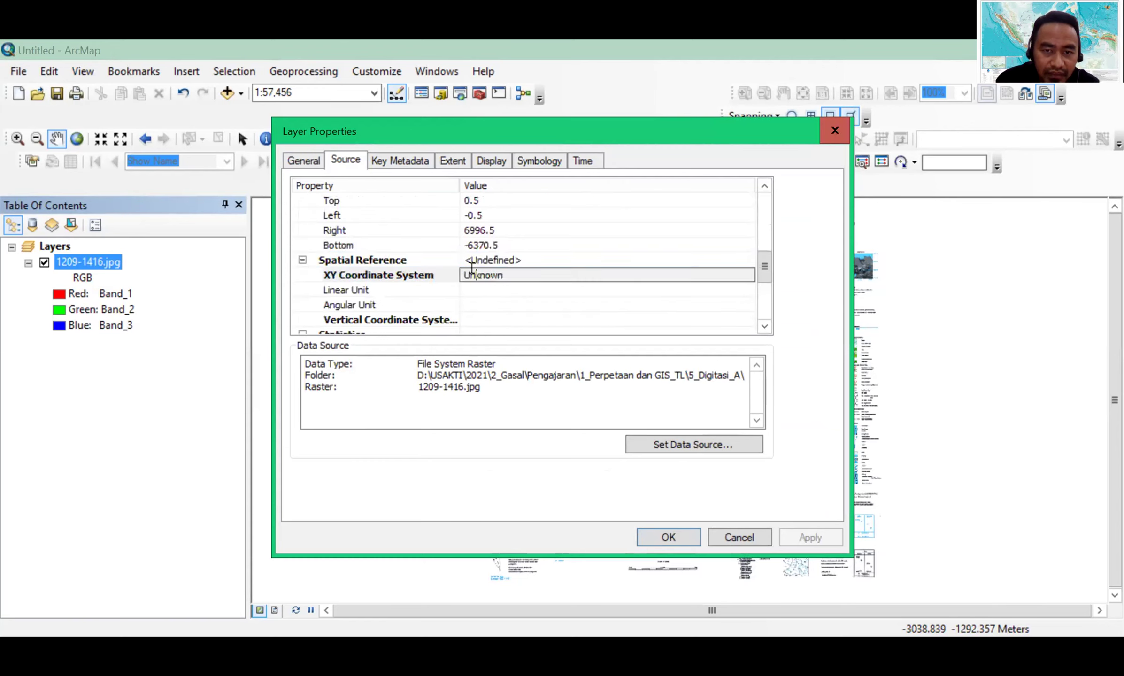
{"action": "left_click", "coordinate": [490, 259]}
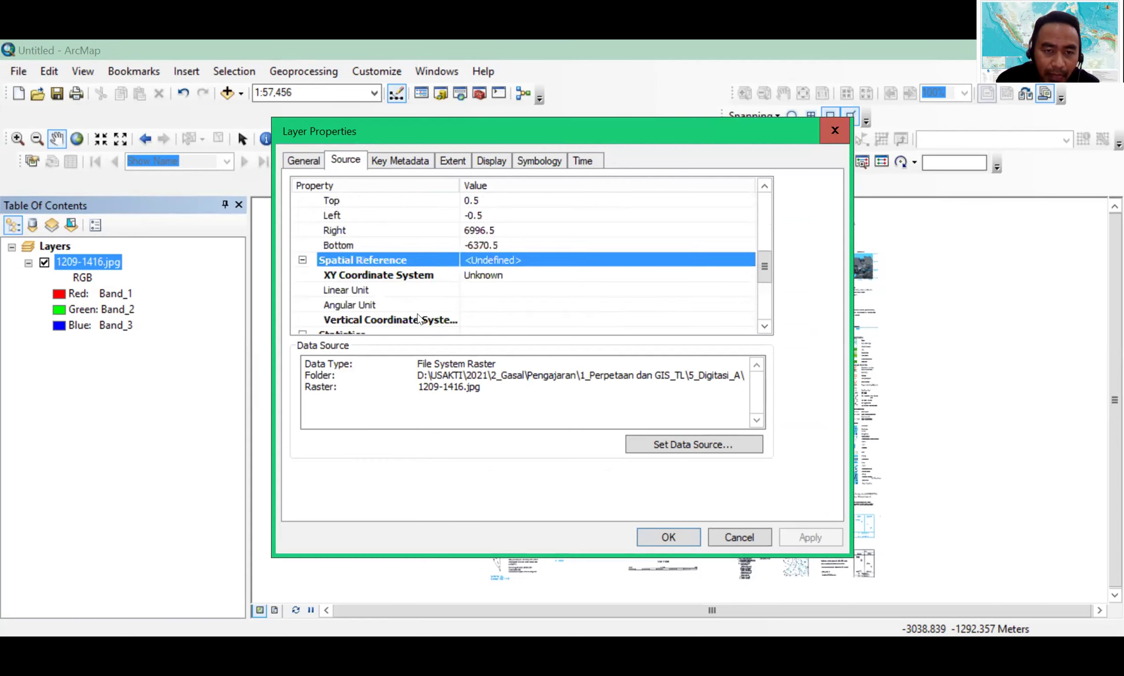
{"action": "scroll", "coordinate": [419, 319], "scroll_direction": "down", "scroll_amount": 1}
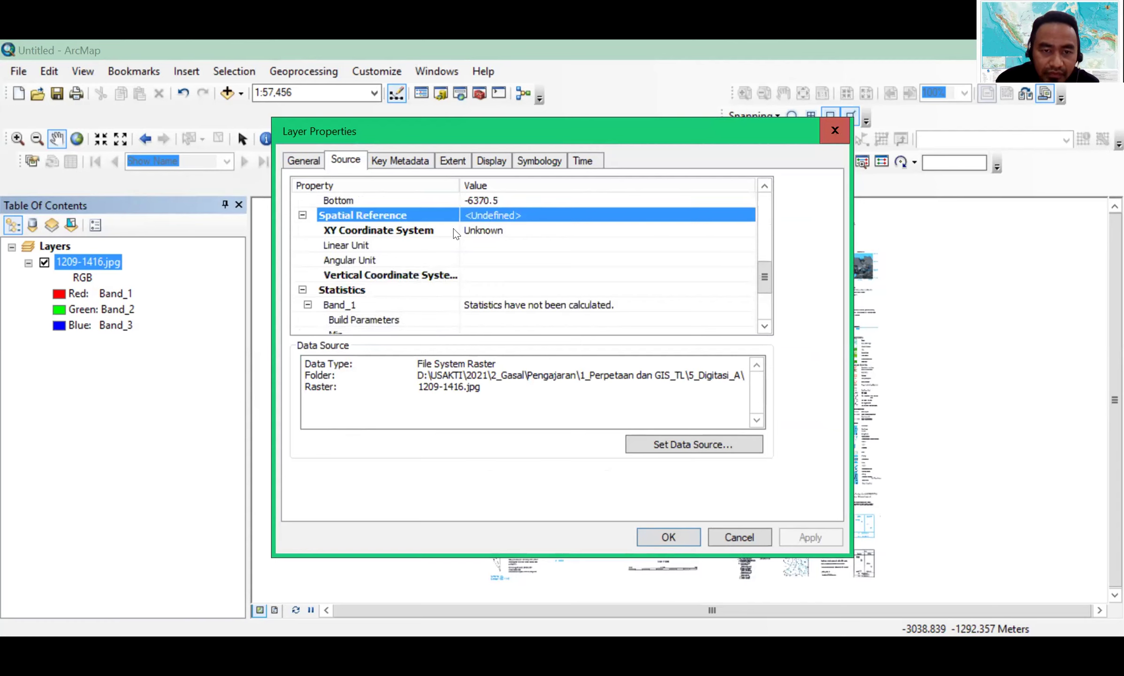
Check the data source selection and the remaining layer properties for a coordinate system setting, including metadata, extent, display and time
{"action": "left_click", "coordinate": [684, 445]}
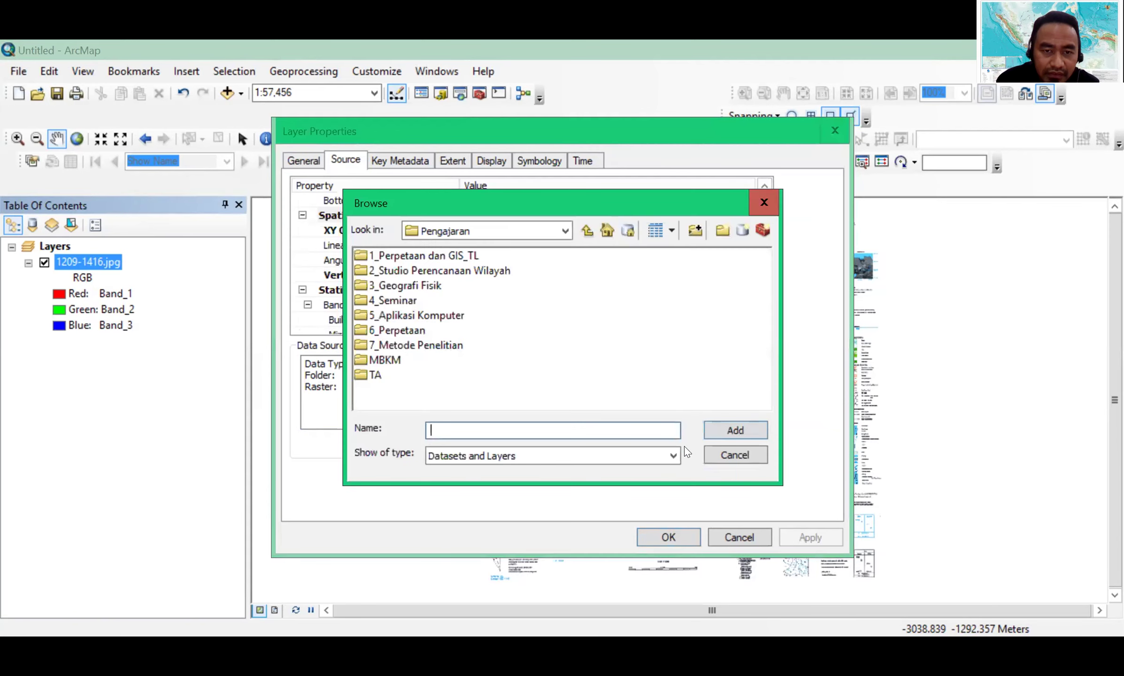
{"action": "left_click", "coordinate": [764, 204]}
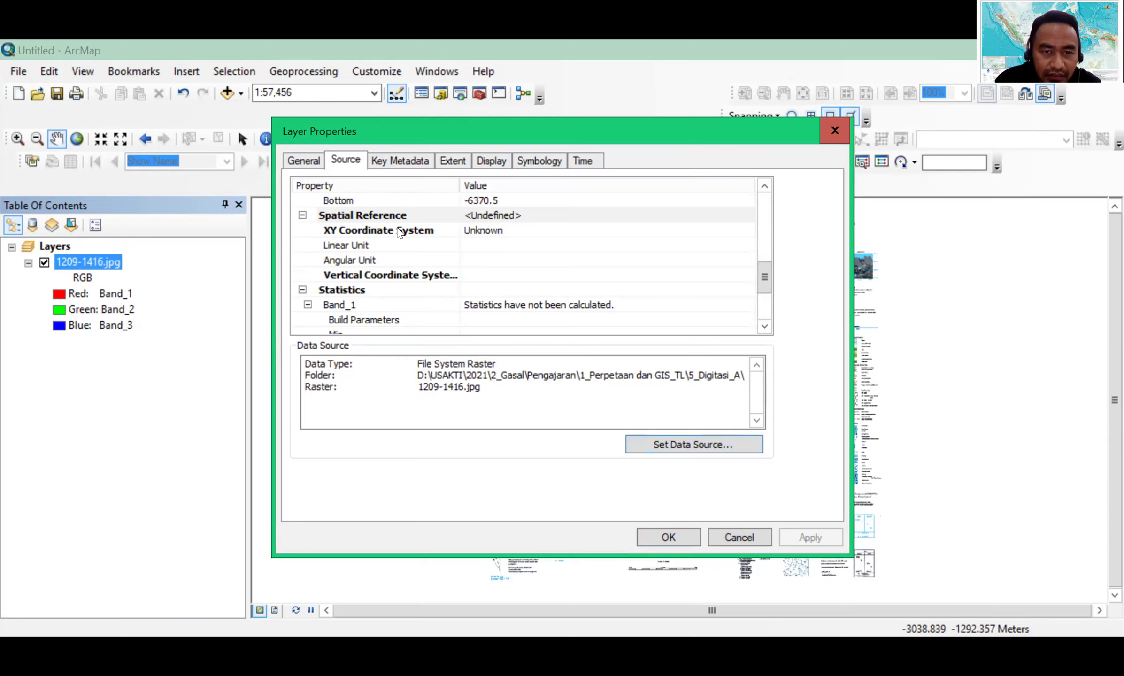
{"action": "left_click", "coordinate": [432, 234]}
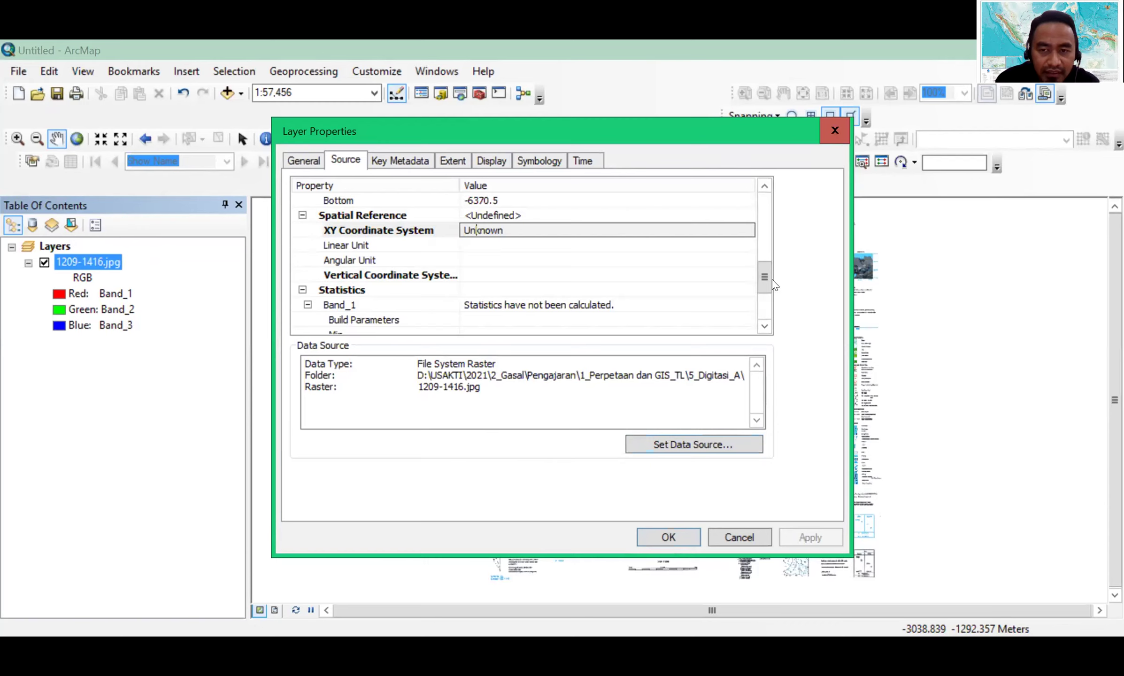
{"action": "scroll", "coordinate": [767, 248], "scroll_direction": "down", "scroll_amount": 3}
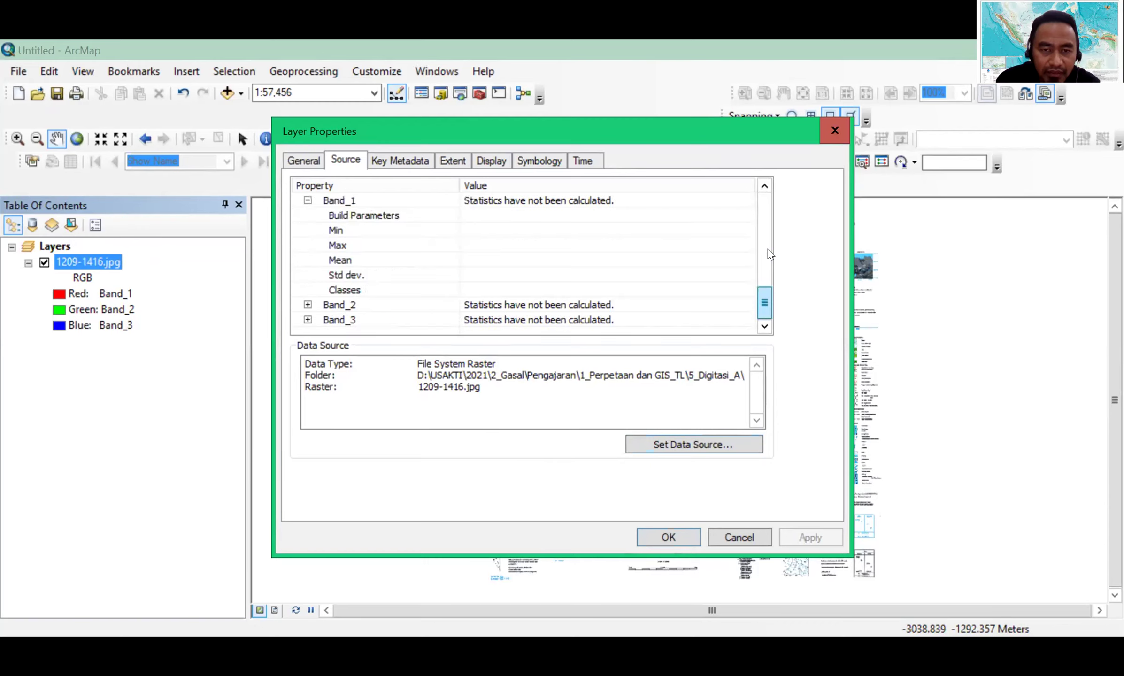
{"action": "scroll", "coordinate": [767, 248], "scroll_direction": "up", "scroll_amount": 5}
{"action": "left_click", "coordinate": [388, 164]}
{"action": "left_click", "coordinate": [457, 160]}
{"action": "left_click", "coordinate": [489, 160]}
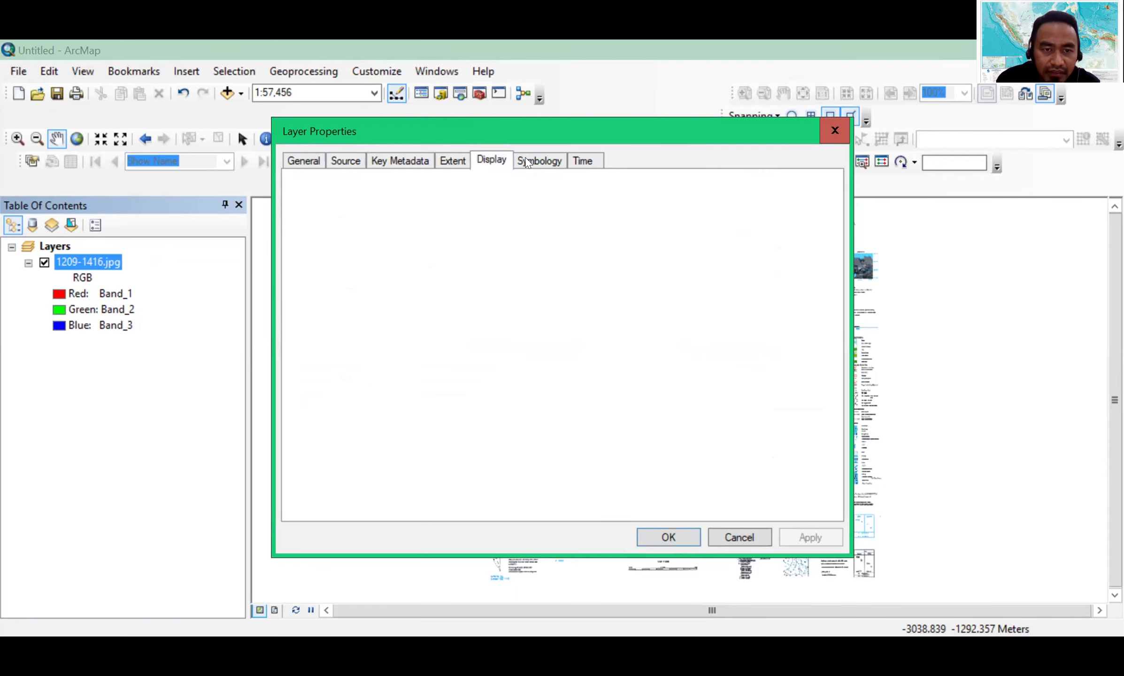
{"action": "left_click", "coordinate": [582, 161]}
{"action": "left_click", "coordinate": [352, 162]}
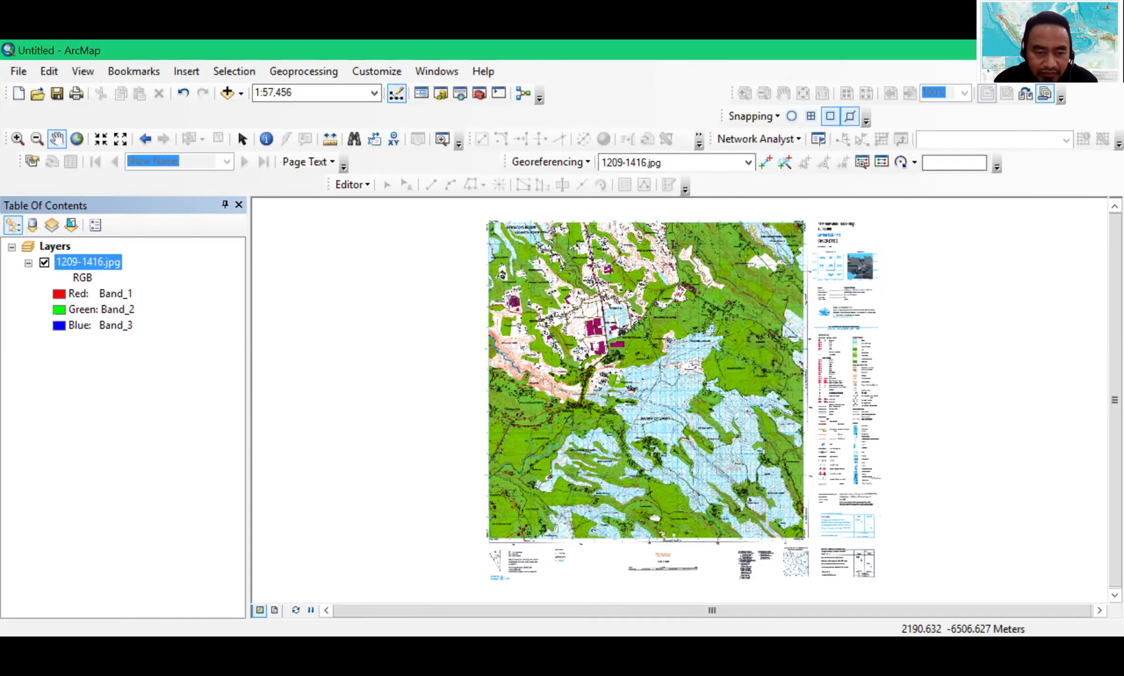
Open the georeferencing link table with the scanned map's northwest corner coordinates in close view
{"action": "key", "text": "alt+Tab"}
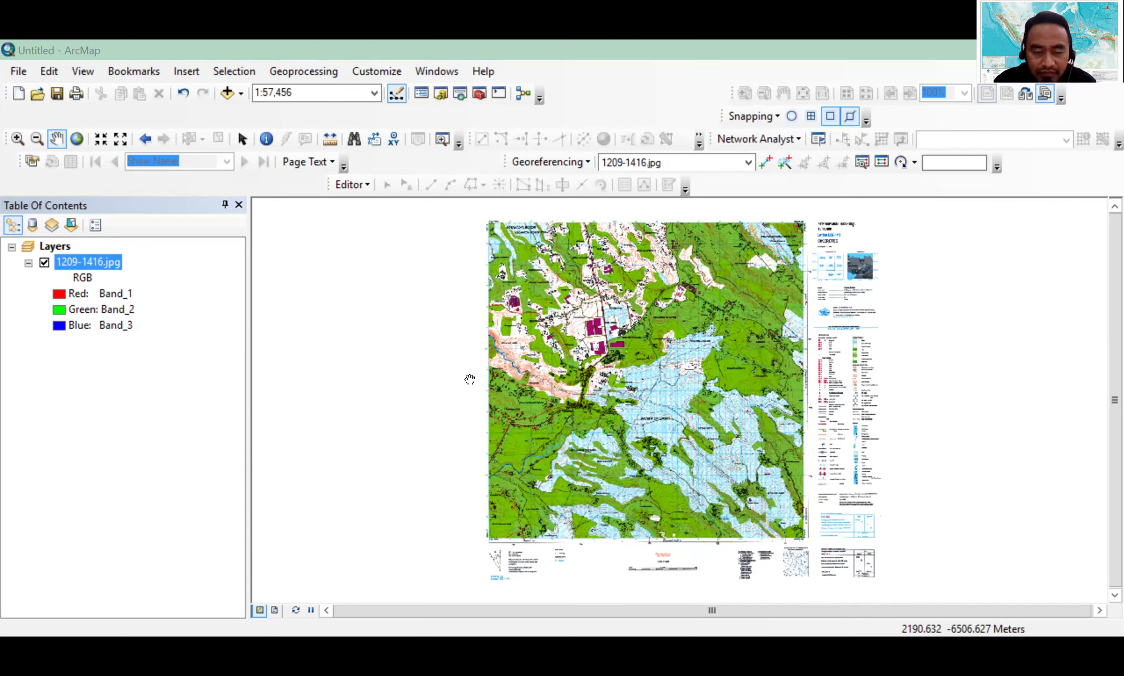
{"action": "left_click", "coordinate": [474, 221]}
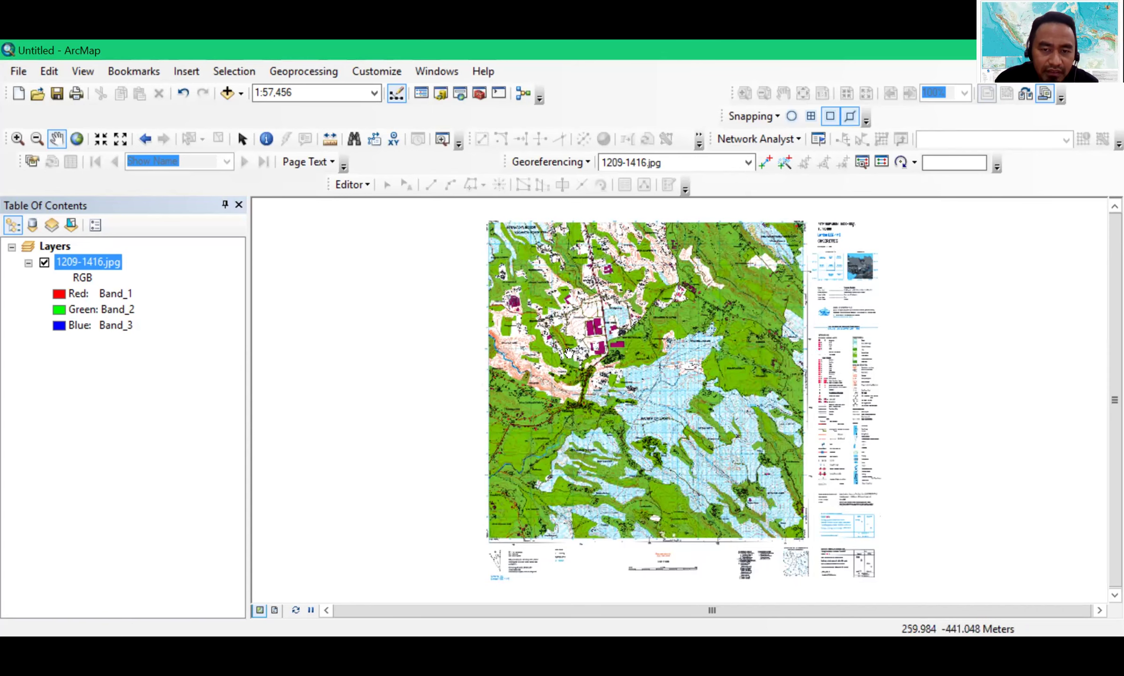
{"action": "left_click_drag", "start_coordinate": [495, 242], "coordinate": [568, 352]}
{"action": "scroll", "coordinate": [568, 352], "scroll_direction": "up", "scroll_amount": 3}
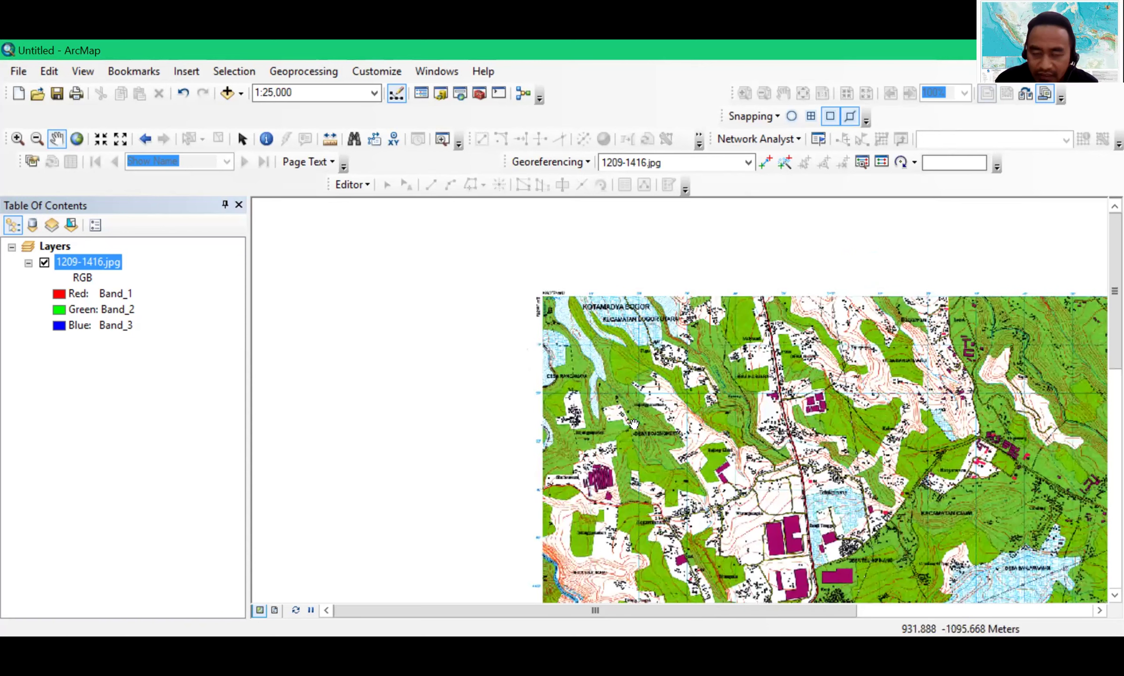
{"action": "scroll", "coordinate": [633, 424], "scroll_direction": "up", "scroll_amount": 1}
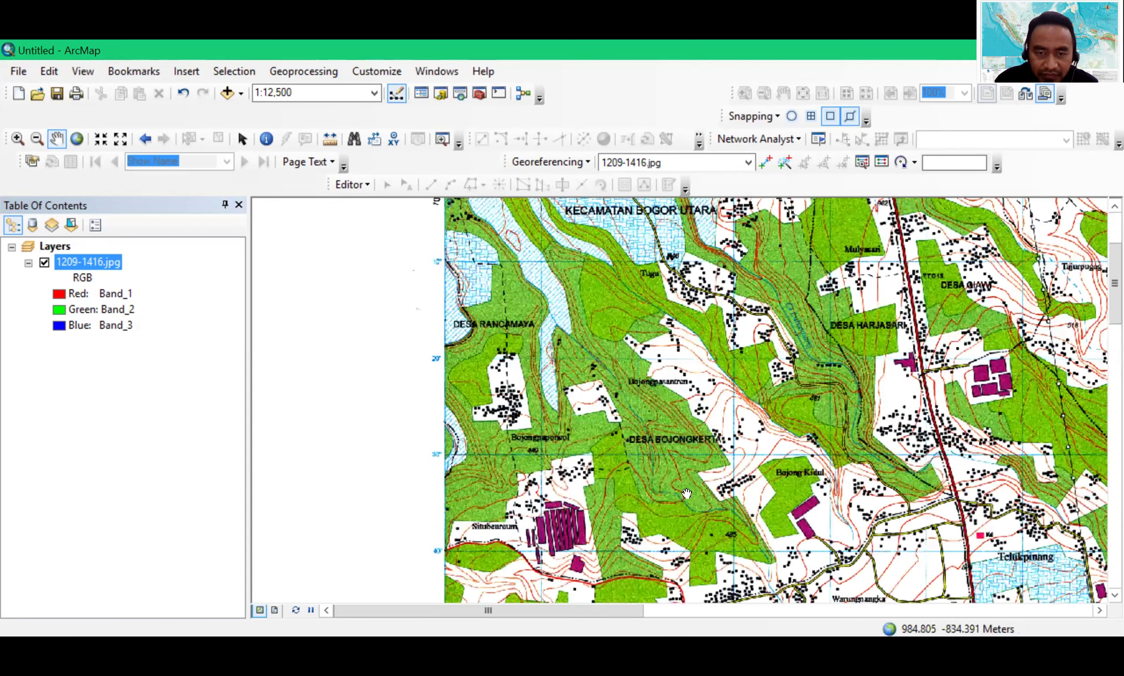
{"action": "scroll", "coordinate": [686, 493], "scroll_direction": "up", "scroll_amount": 1}
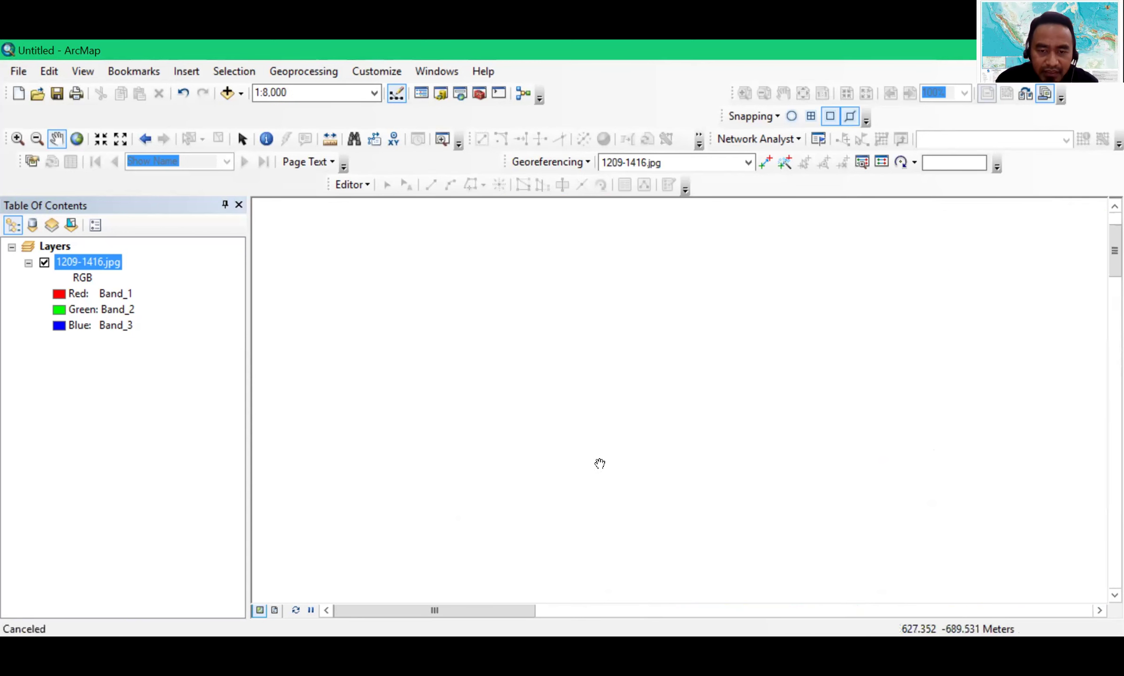
{"action": "scroll", "coordinate": [582, 422], "scroll_direction": "up", "scroll_amount": 1}
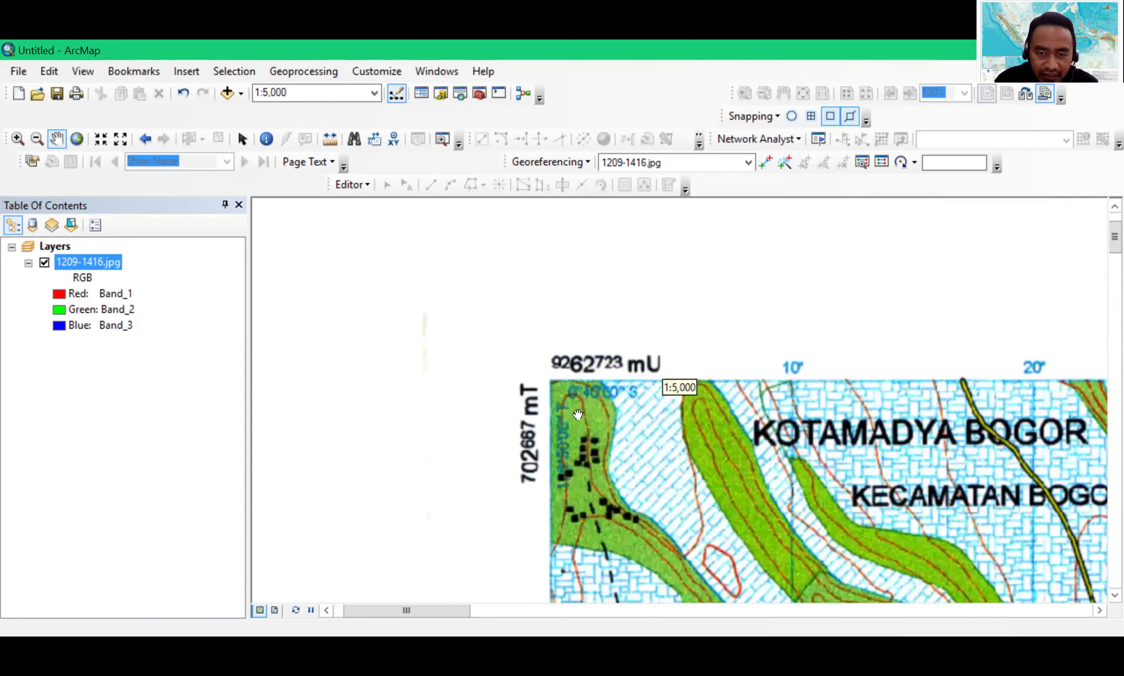
{"action": "scroll", "coordinate": [614, 470], "scroll_direction": "up", "scroll_amount": 1}
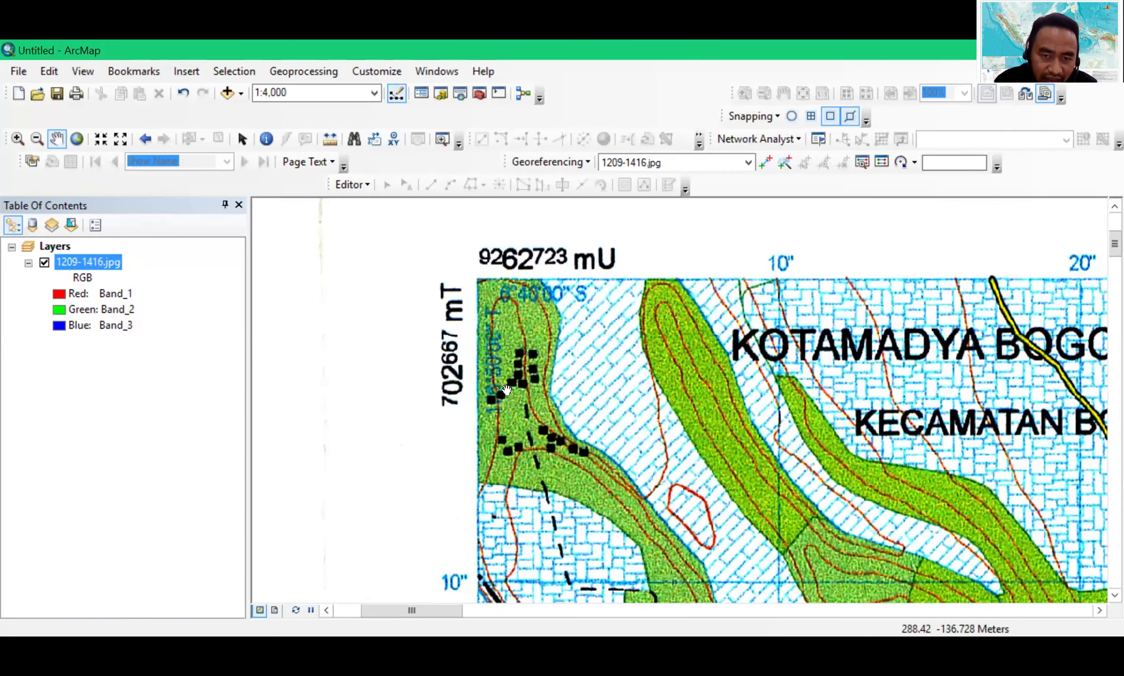
{"action": "scroll", "coordinate": [569, 491], "scroll_direction": "up", "scroll_amount": 1}
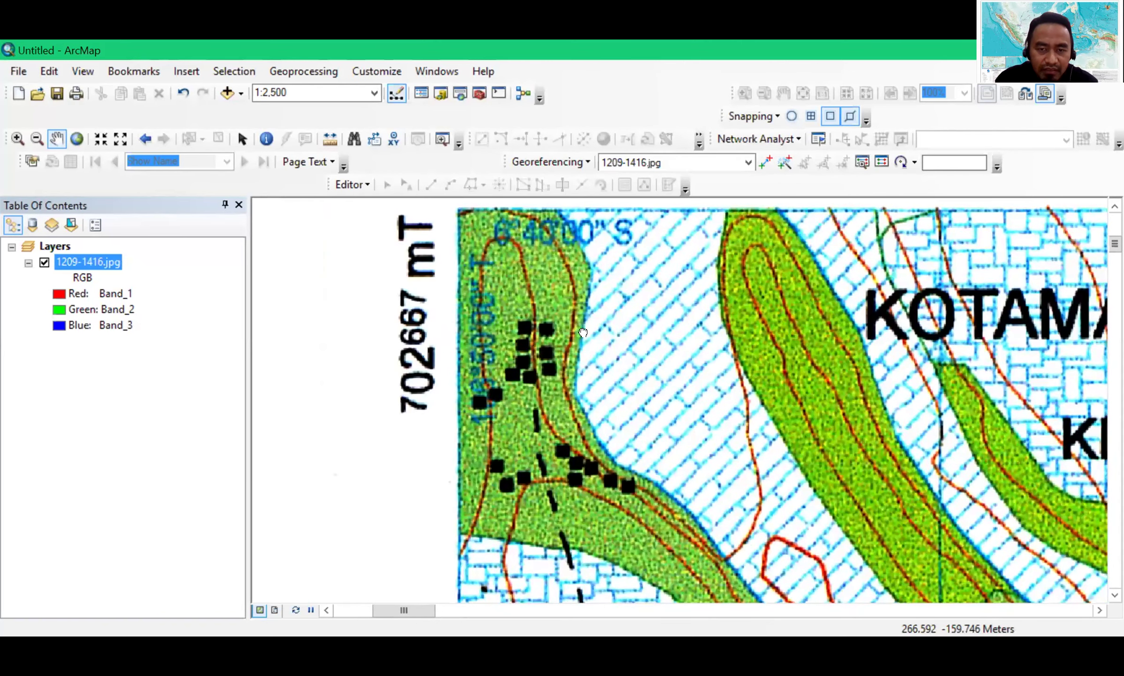
{"action": "left_click_drag", "start_coordinate": [547, 269], "coordinate": [557, 355]}
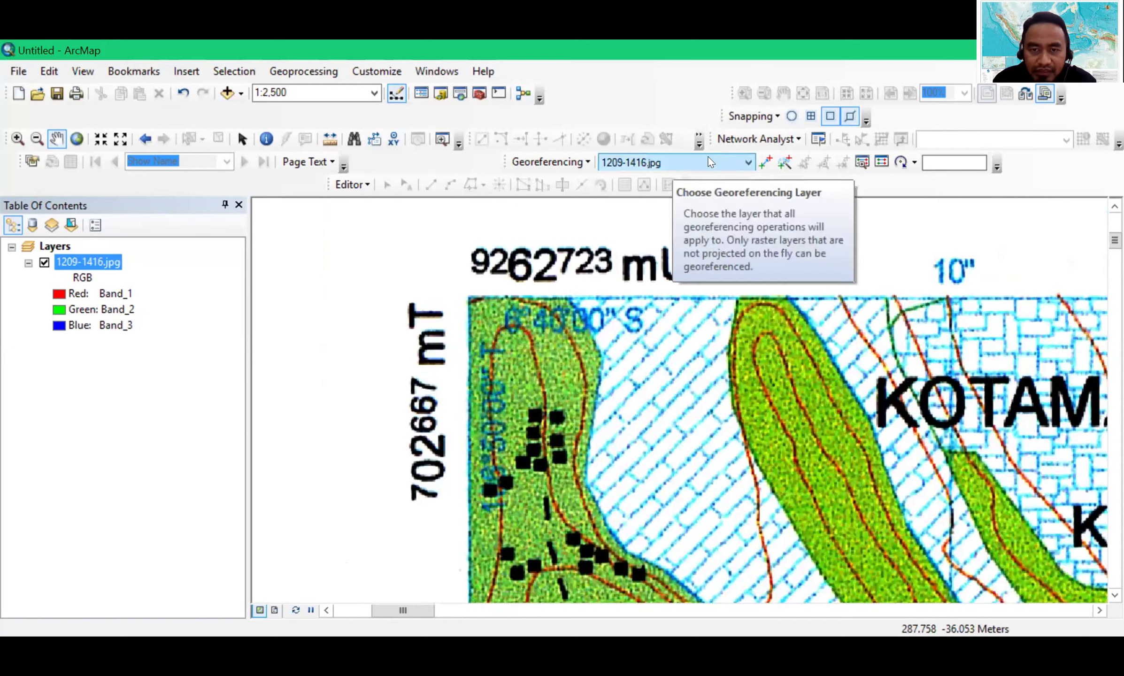
{"action": "left_click", "coordinate": [878, 162]}
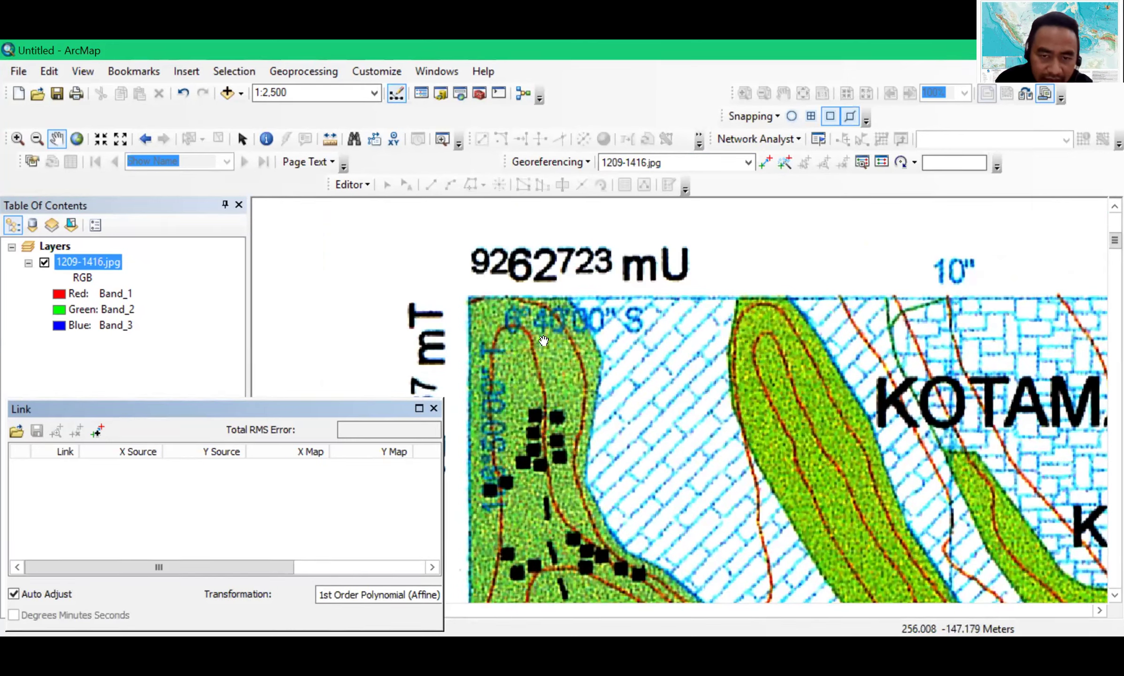
Start the first control point at the map frame's northwest corner, beside the 702667 mT and 9262723 mU labels
{"action": "left_click_drag", "start_coordinate": [435, 278], "coordinate": [528, 276]}
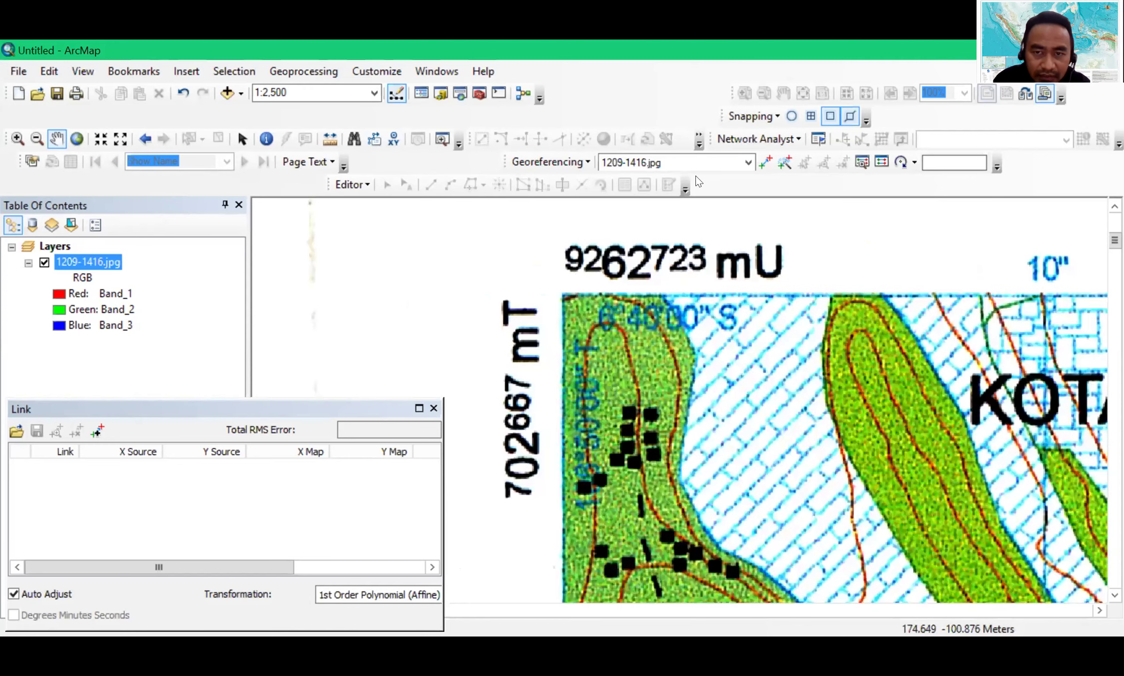
{"action": "left_click", "coordinate": [766, 163]}
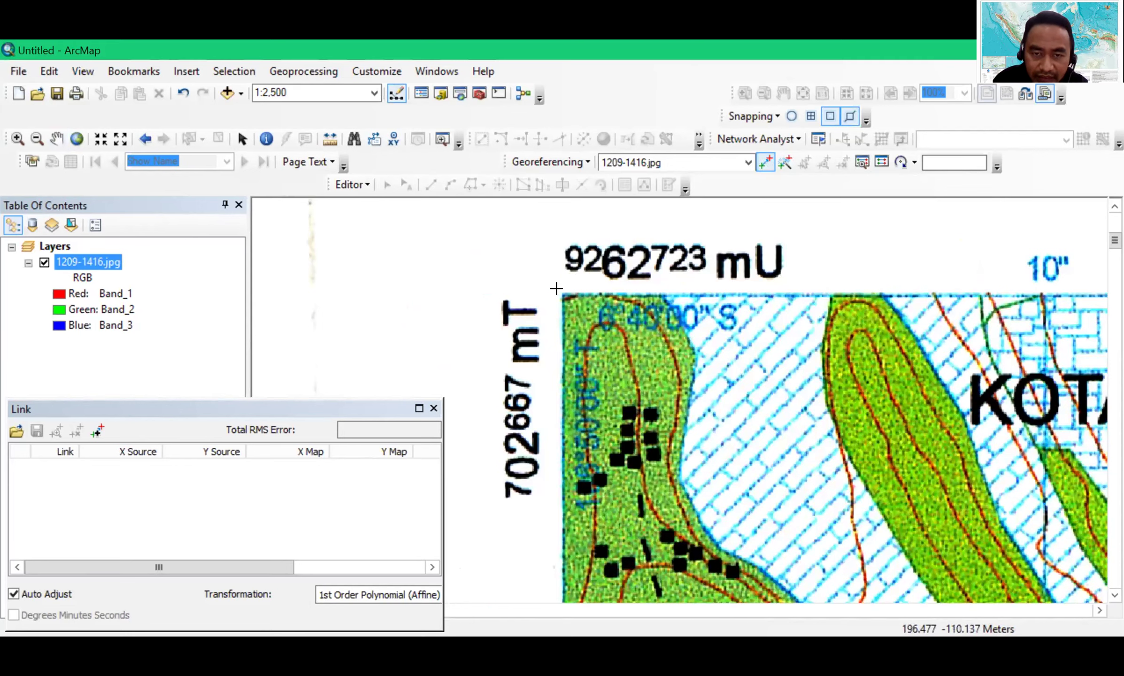
{"action": "left_click", "coordinate": [556, 288]}
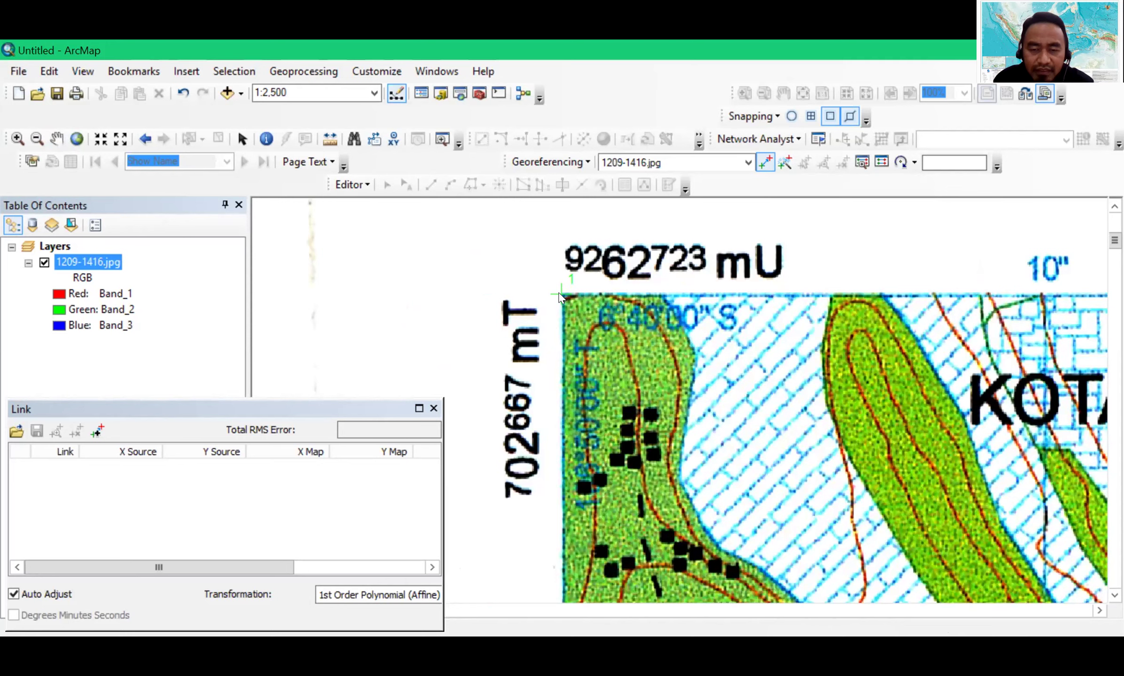
Look at the X/Y and degrees-minutes-seconds coordinate entry forms available for the first control point
{"action": "right_click", "coordinate": [559, 297]}
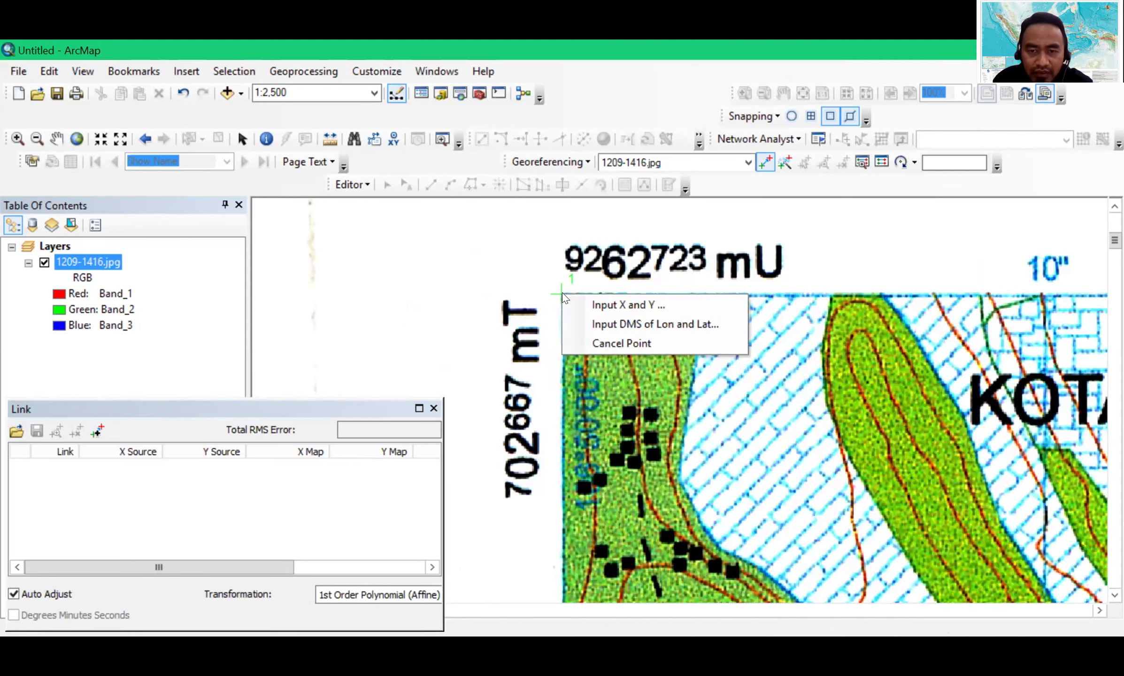
{"action": "left_click", "coordinate": [662, 308]}
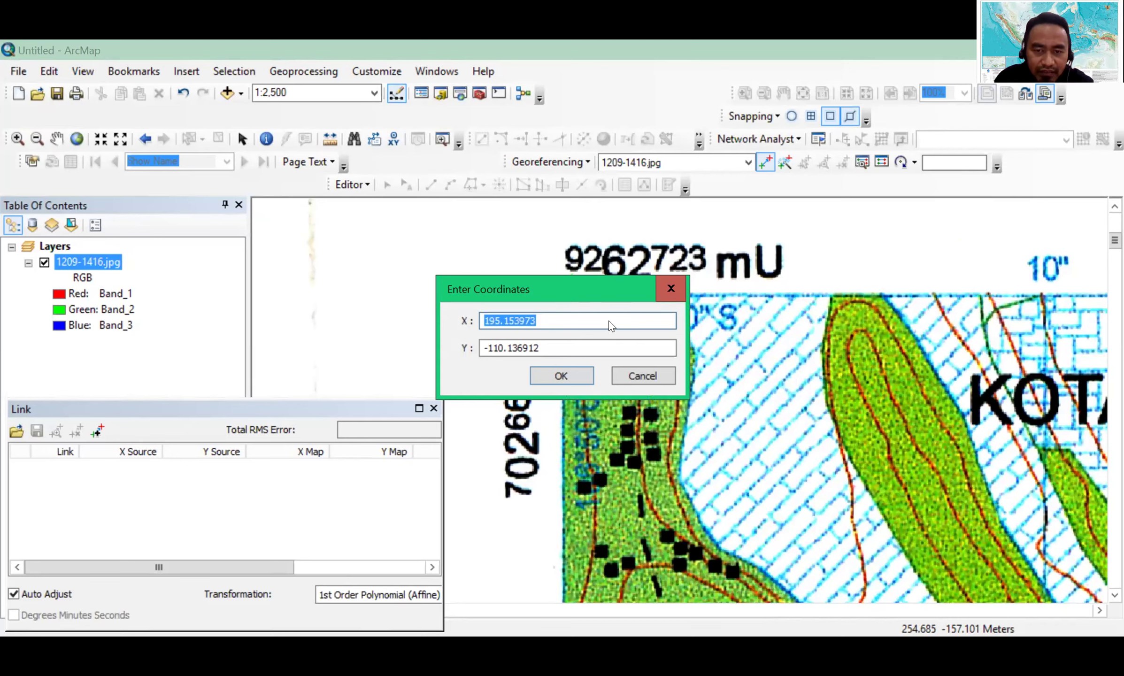
{"action": "key", "text": "Escape"}
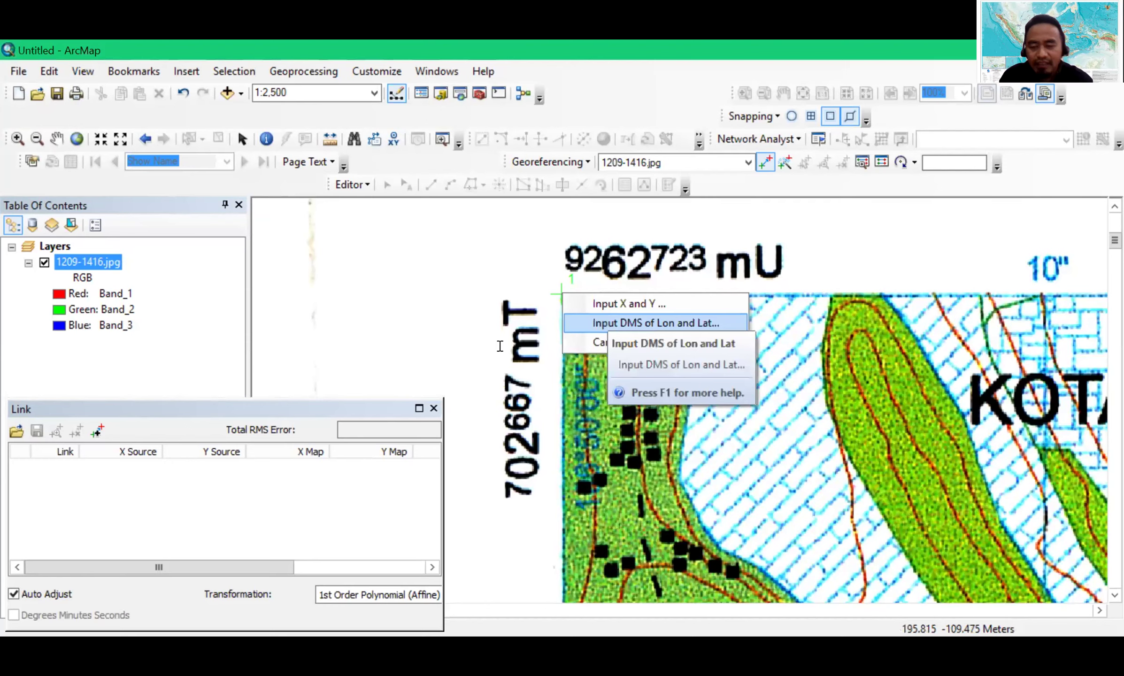
{"action": "key", "text": "Return"}
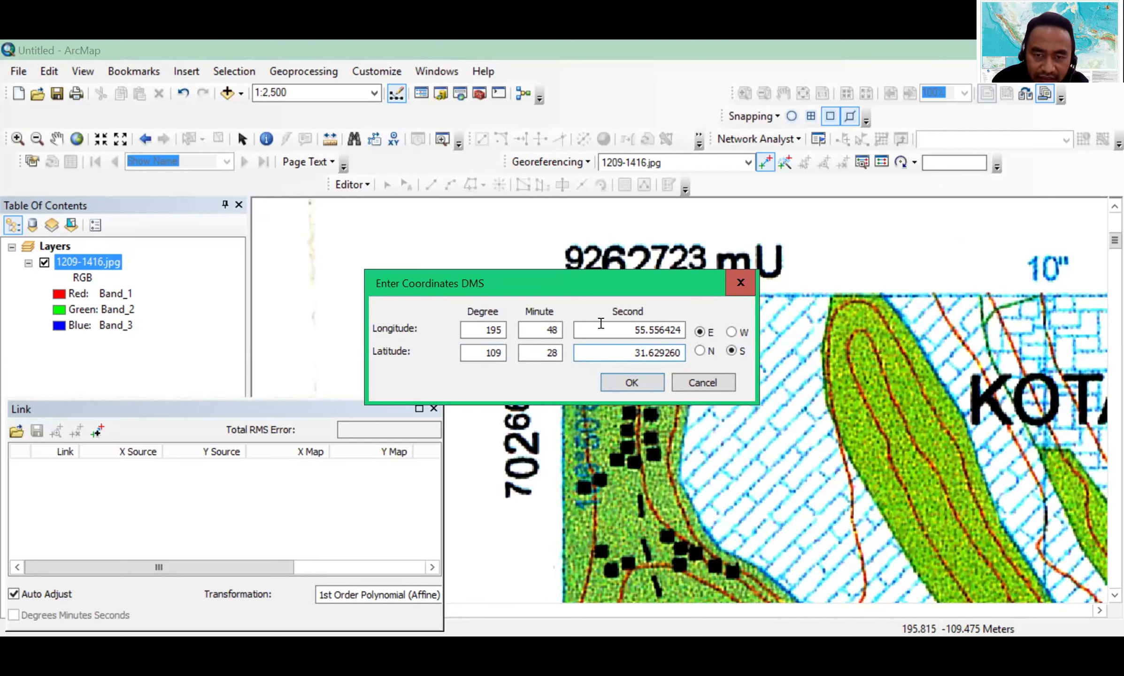
{"action": "left_click", "coordinate": [652, 329]}
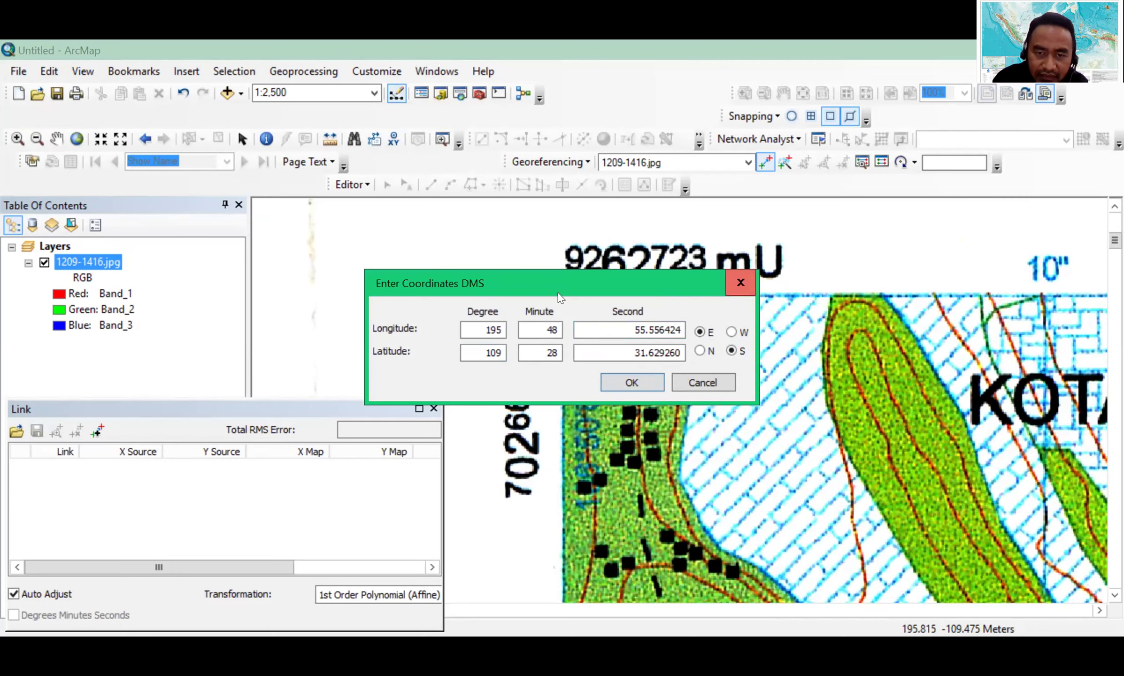
{"action": "key", "text": "Escape"}
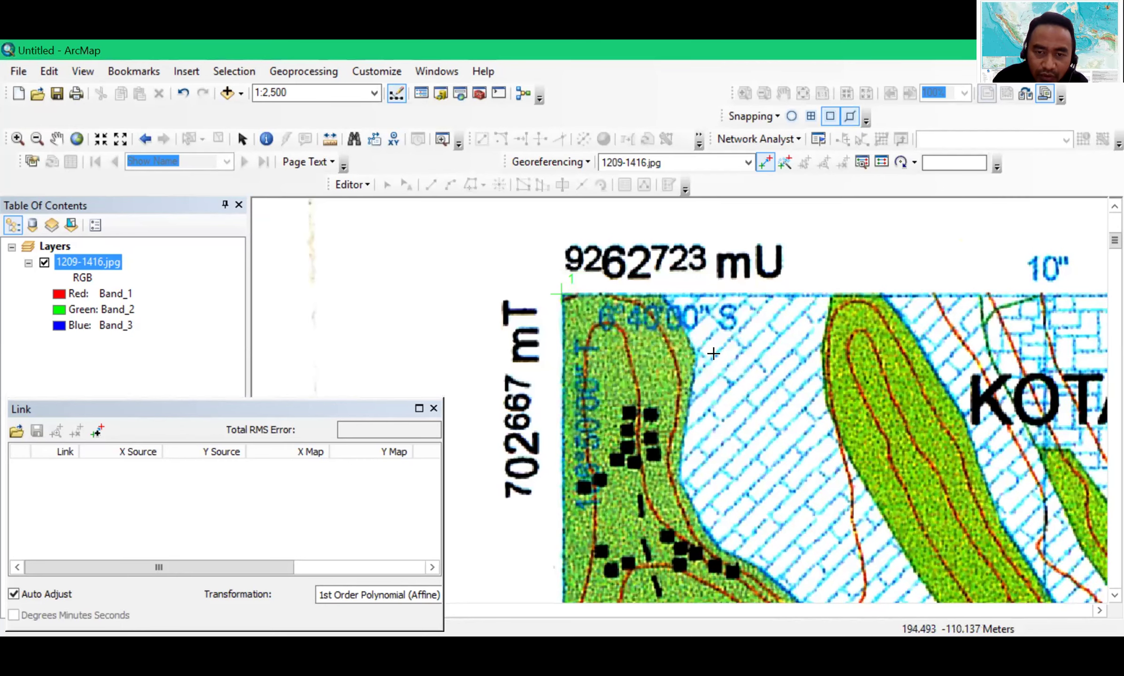
Give the first control point, at the northwest corner, the map coordinates X 702667 and Y 9262723
{"action": "right_click", "coordinate": [738, 402]}
{"action": "key", "text": "Down"}
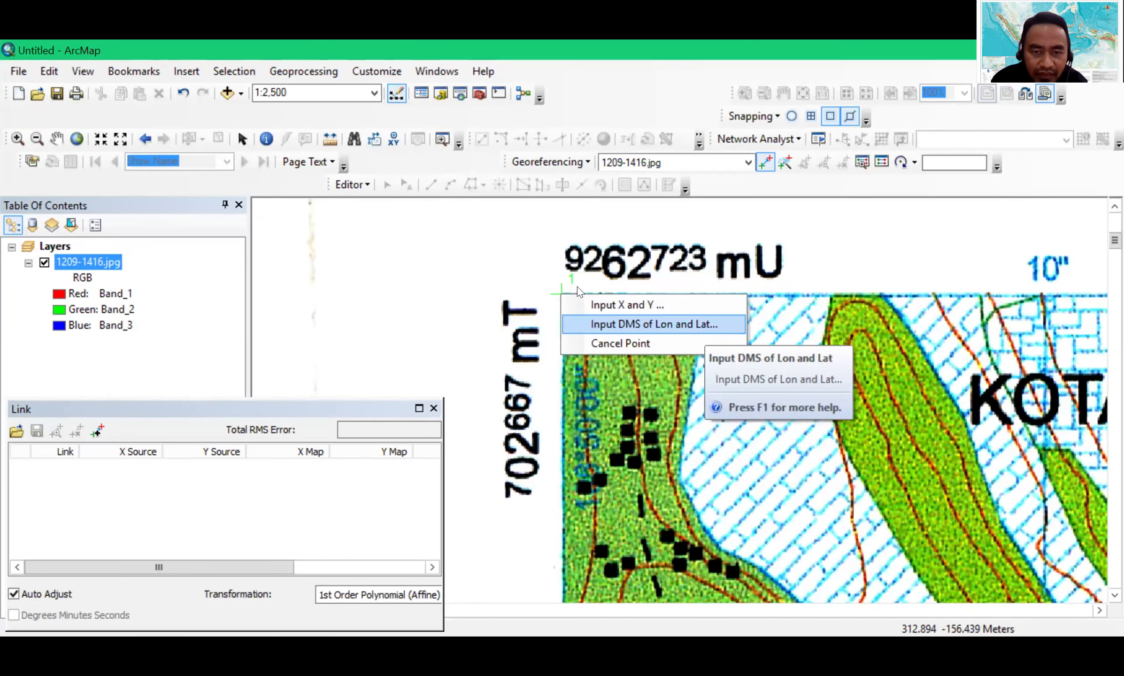
{"action": "left_click", "coordinate": [581, 303]}
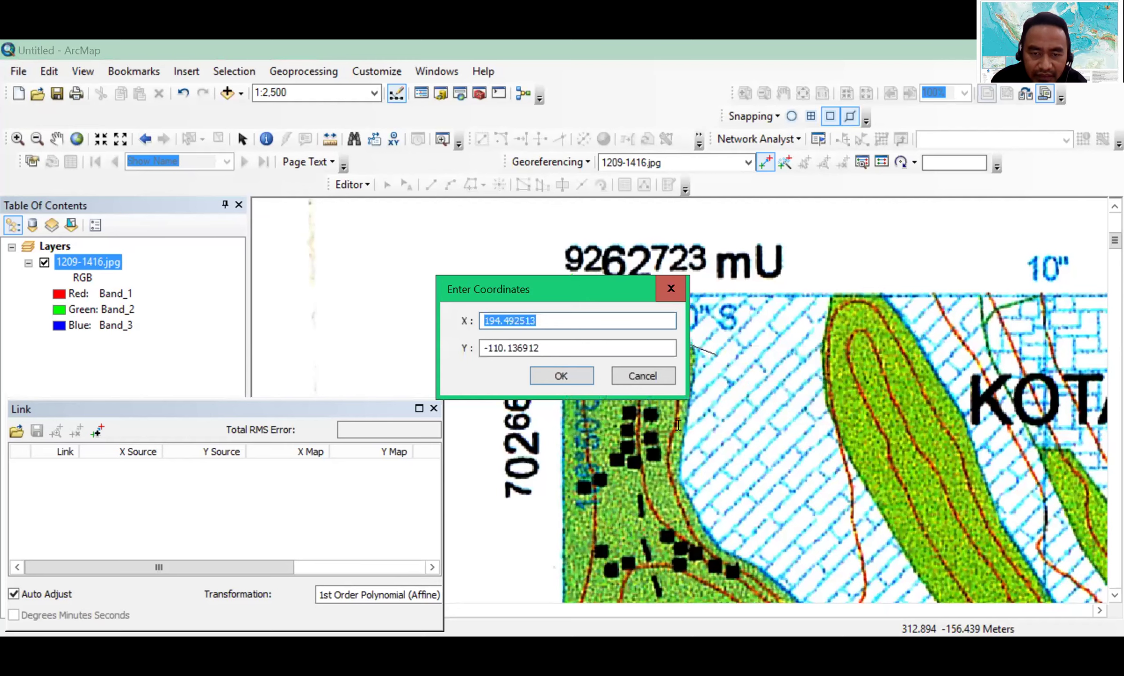
{"action": "left_click_drag", "start_coordinate": [577, 284], "coordinate": [733, 369]}
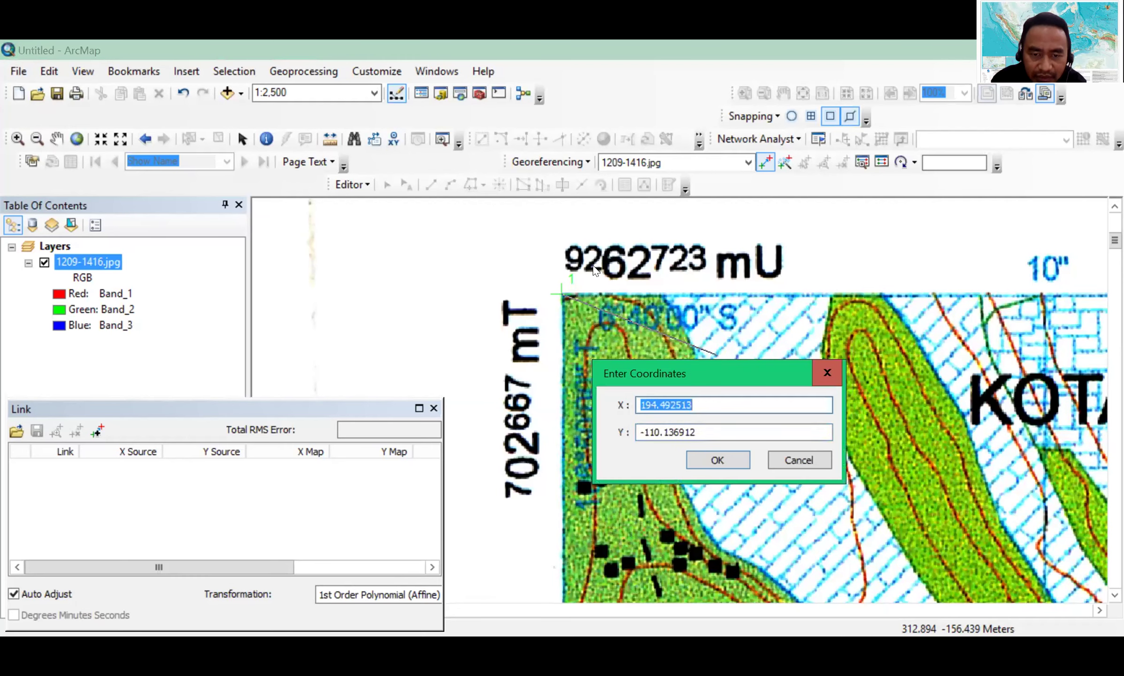
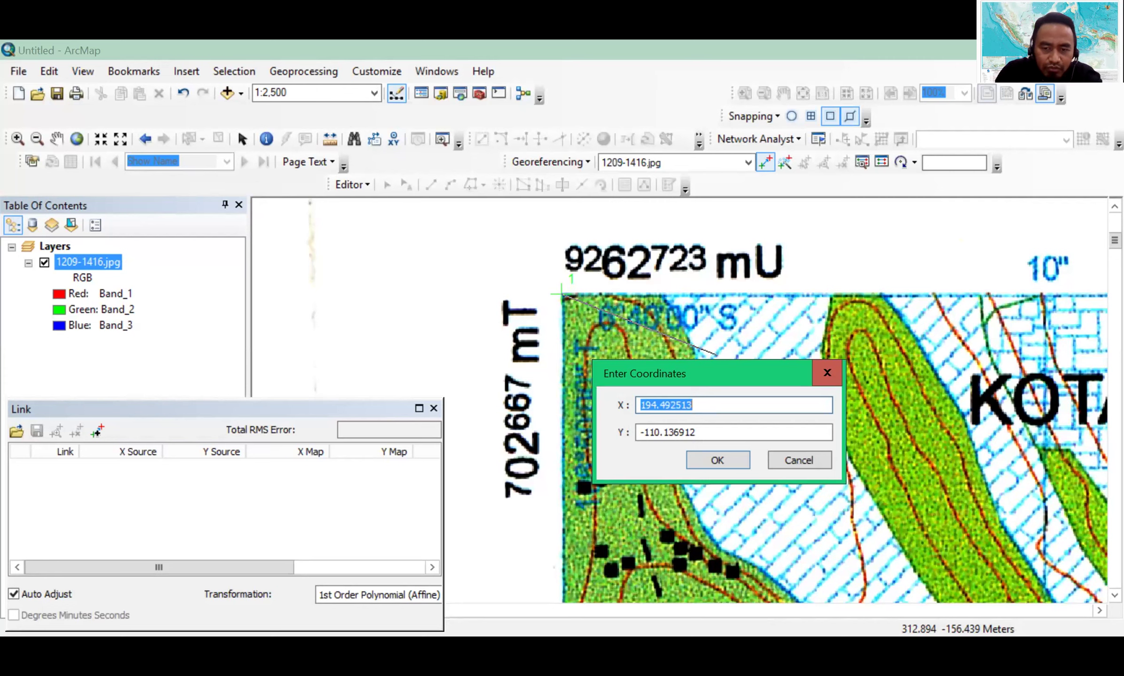
{"action": "type", "text": "70"}
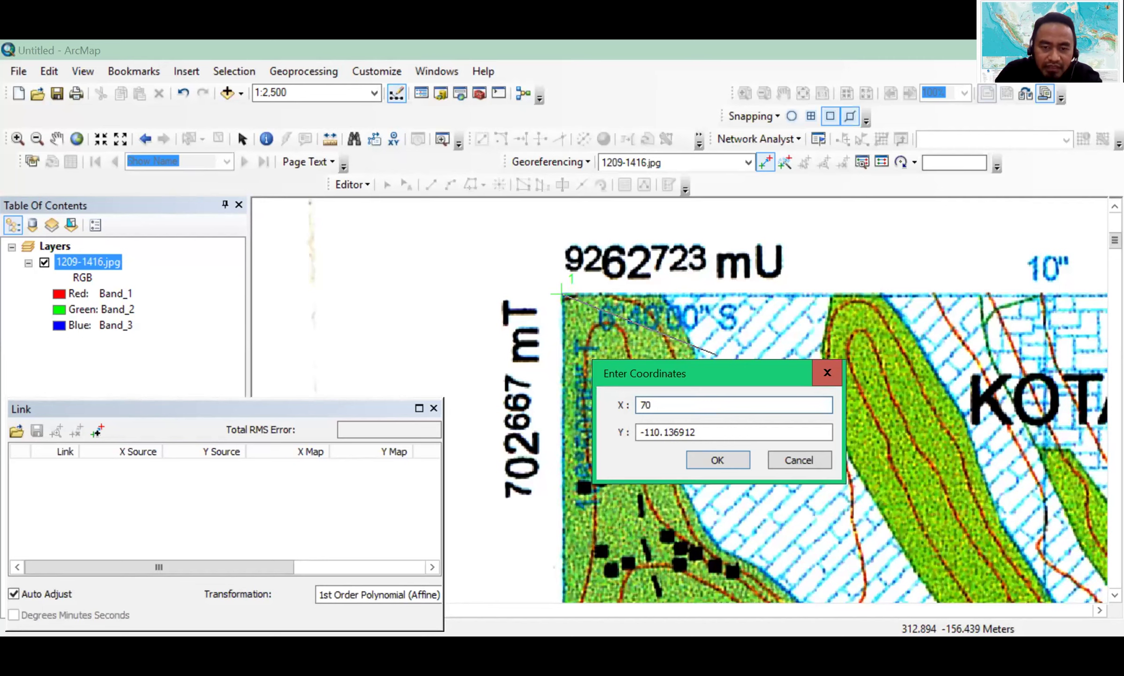
{"action": "type", "text": "2667"}
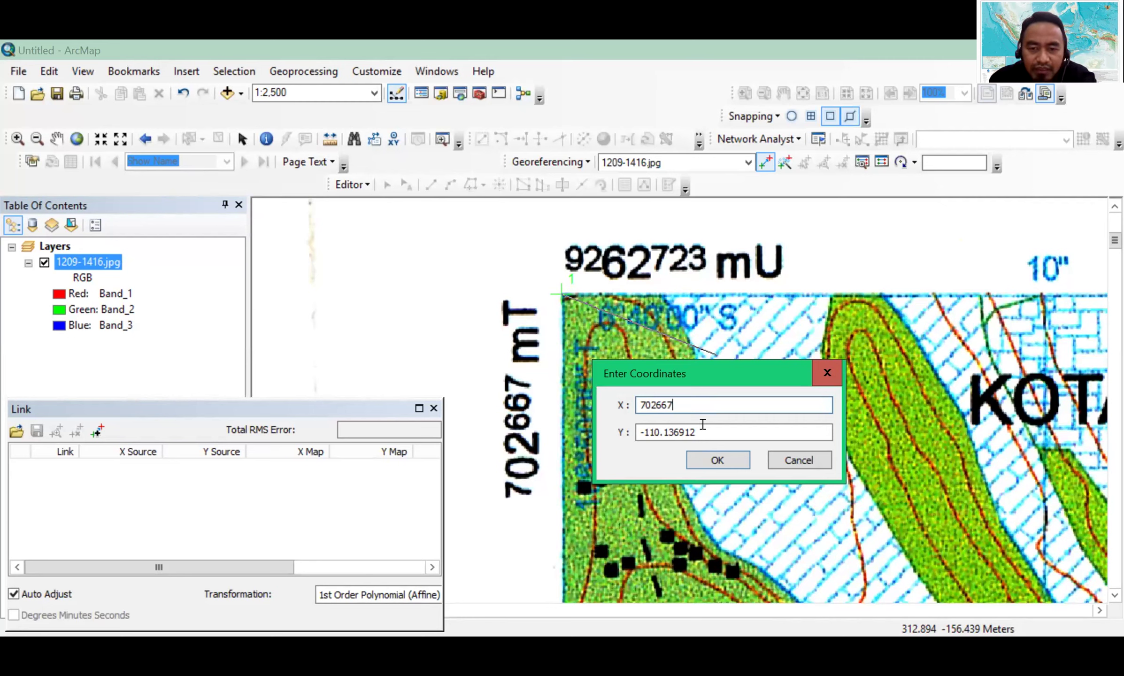
{"action": "left_click", "coordinate": [702, 427]}
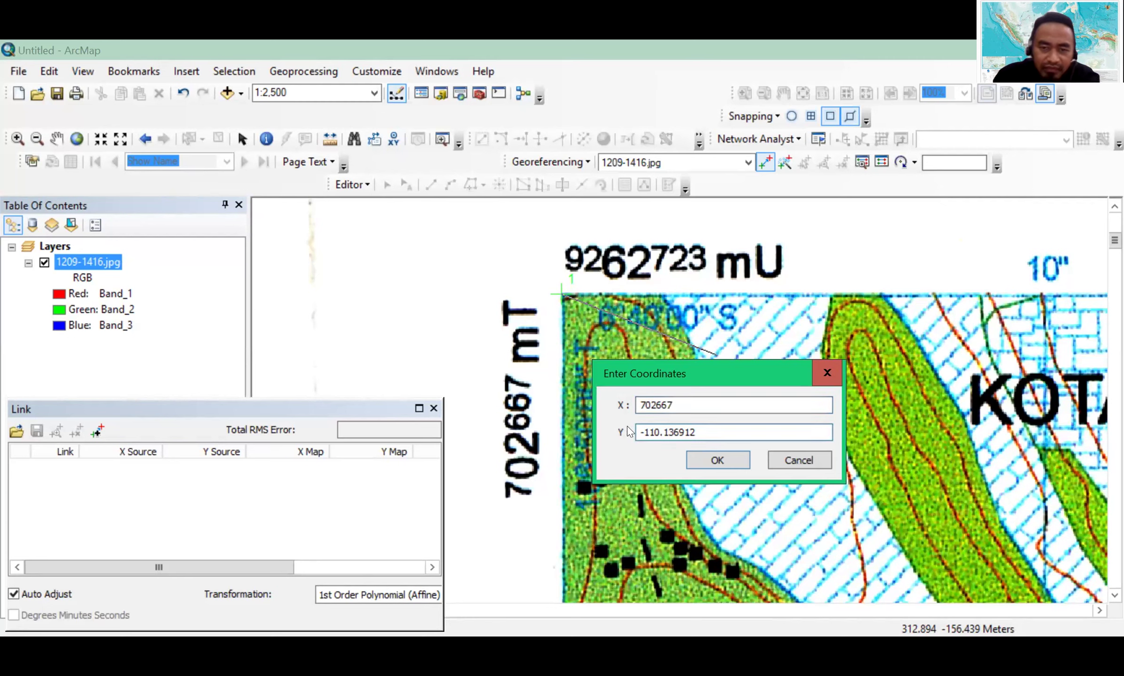
{"action": "key", "text": "ctrl+a"}
{"action": "type", "text": "92"}
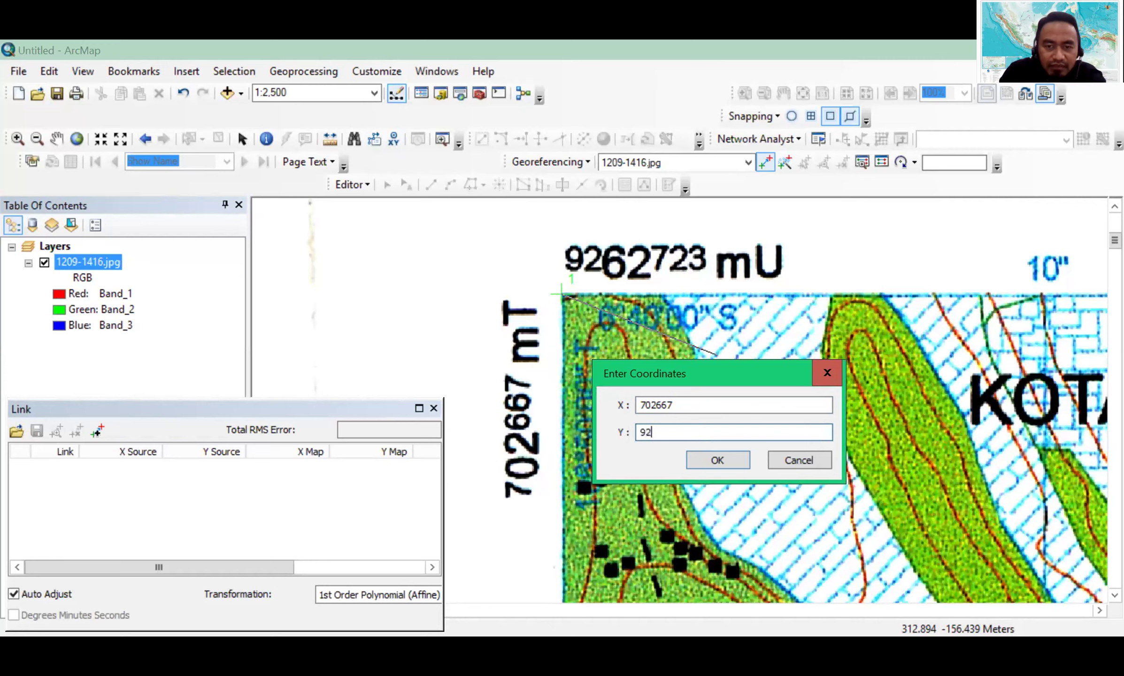
{"action": "type", "text": "62"}
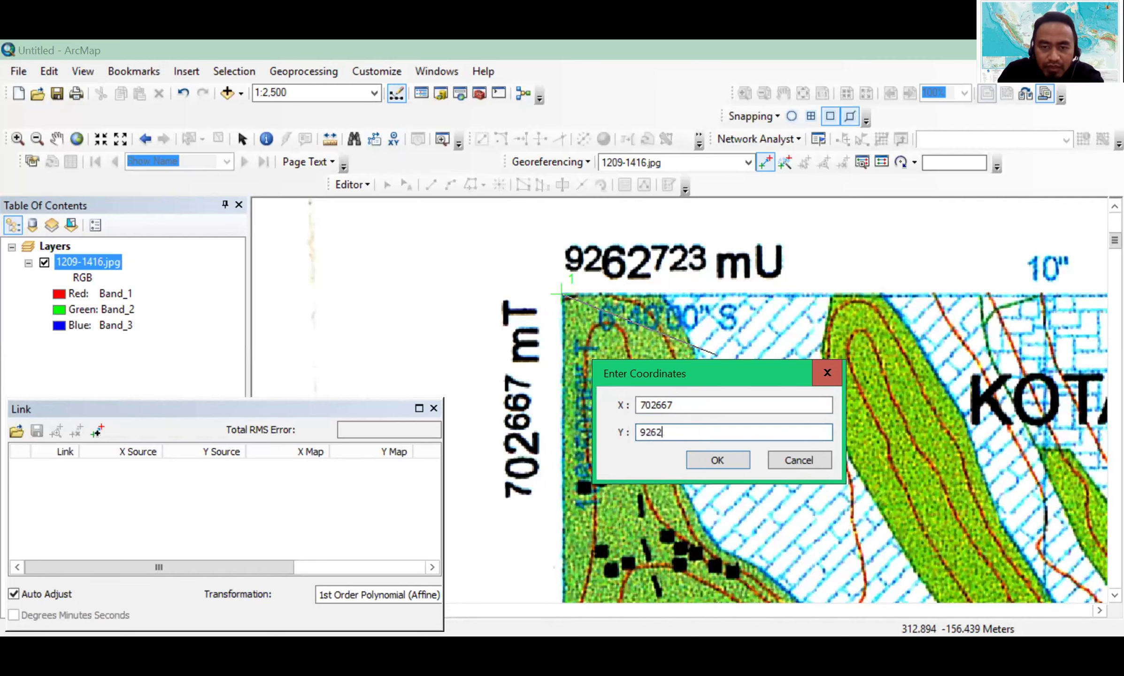
{"action": "type", "text": "723"}
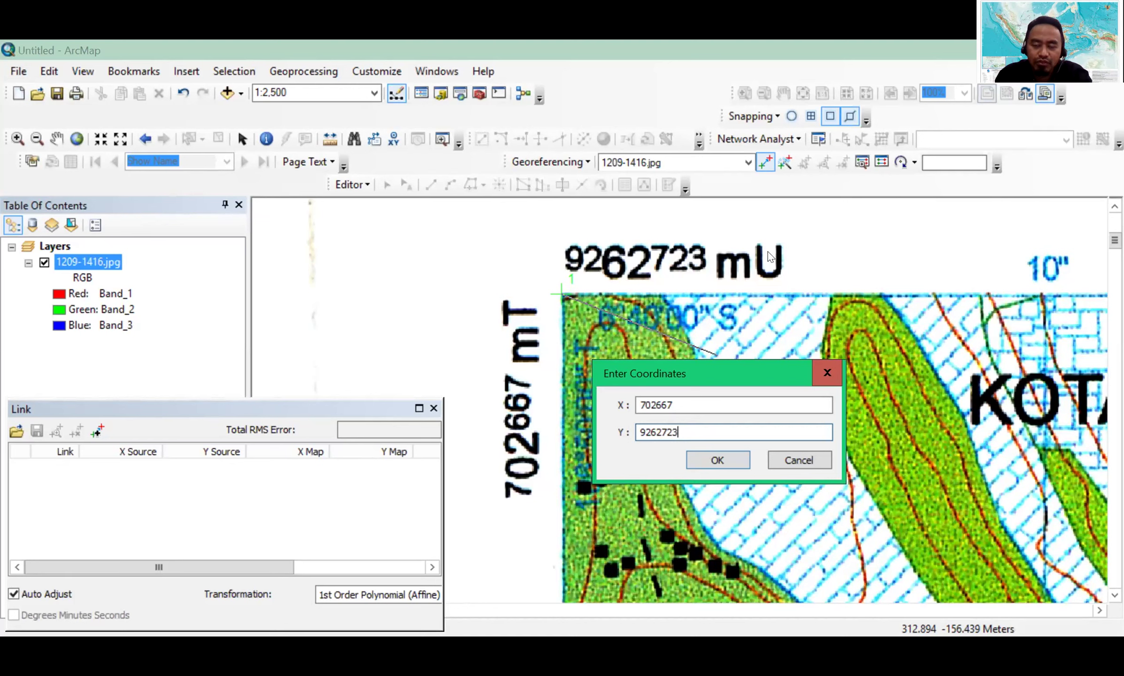
{"action": "left_click", "coordinate": [712, 453]}
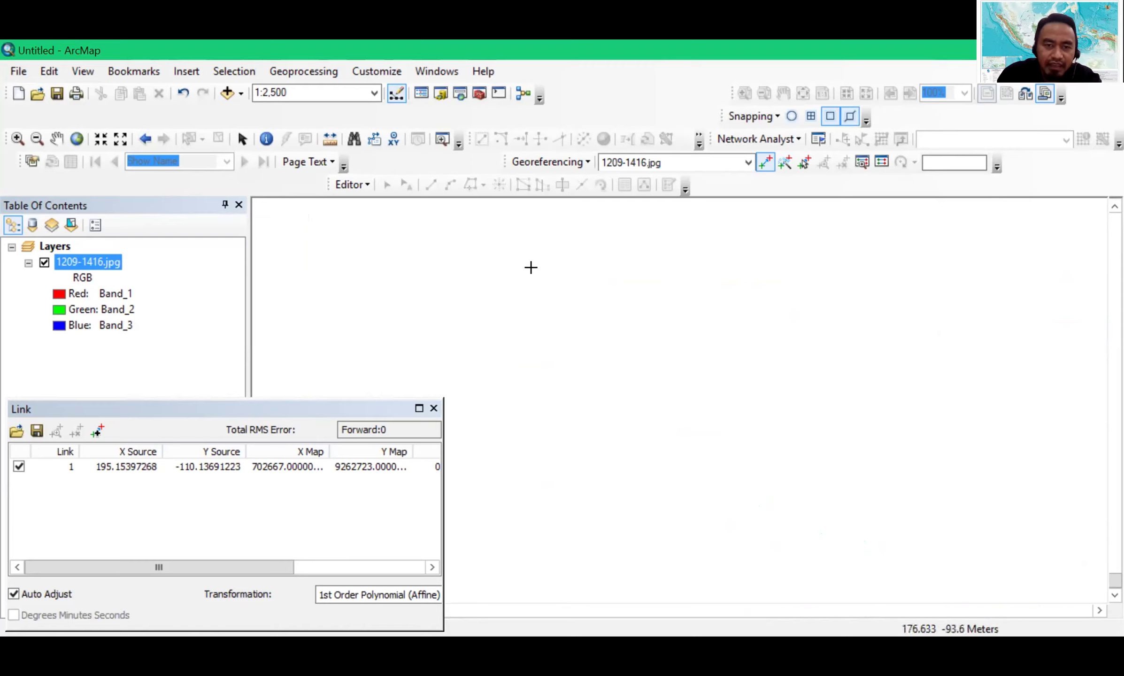
Start the second control point at the map frame's northeast corner, beside the 9262705 mU and 707275 mT labels
{"action": "left_click", "coordinate": [76, 138]}
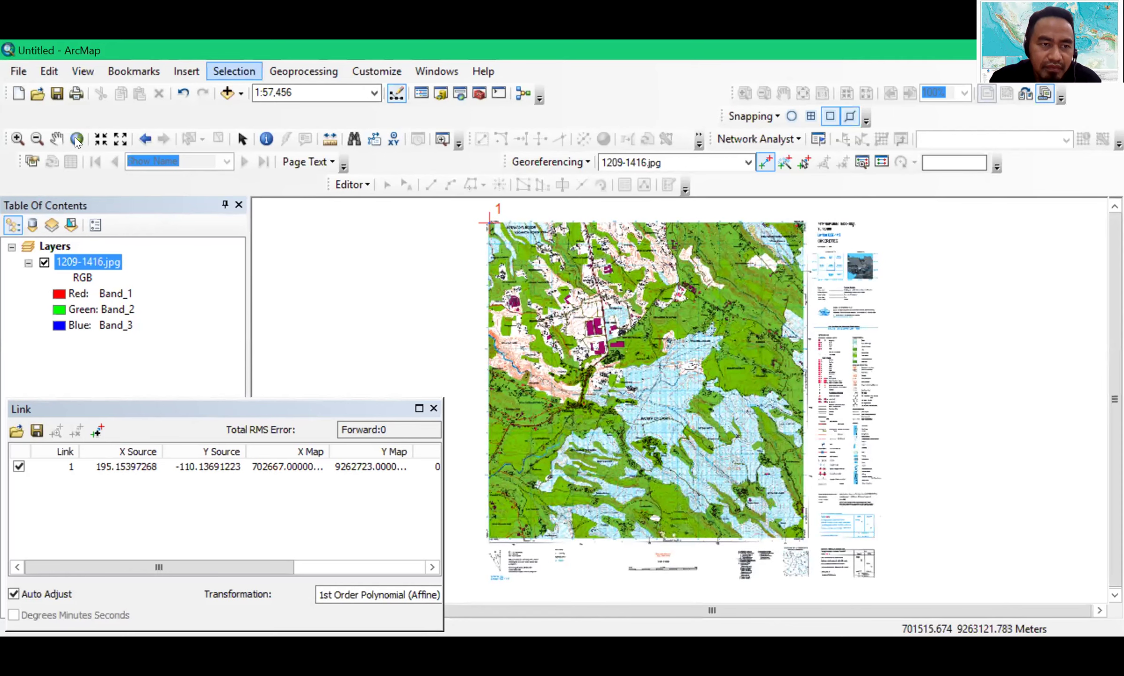
{"action": "left_click", "coordinate": [56, 138]}
{"action": "left_click_drag", "start_coordinate": [781, 279], "coordinate": [756, 398]}
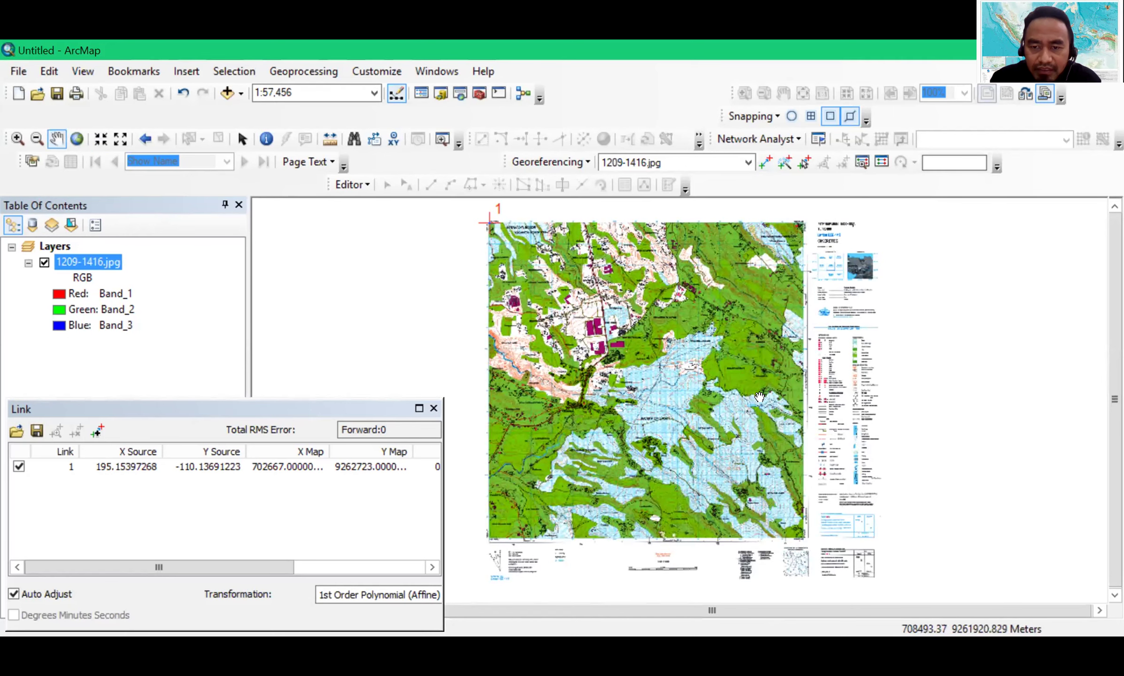
{"action": "scroll", "coordinate": [679, 369], "scroll_direction": "down", "scroll_amount": 2}
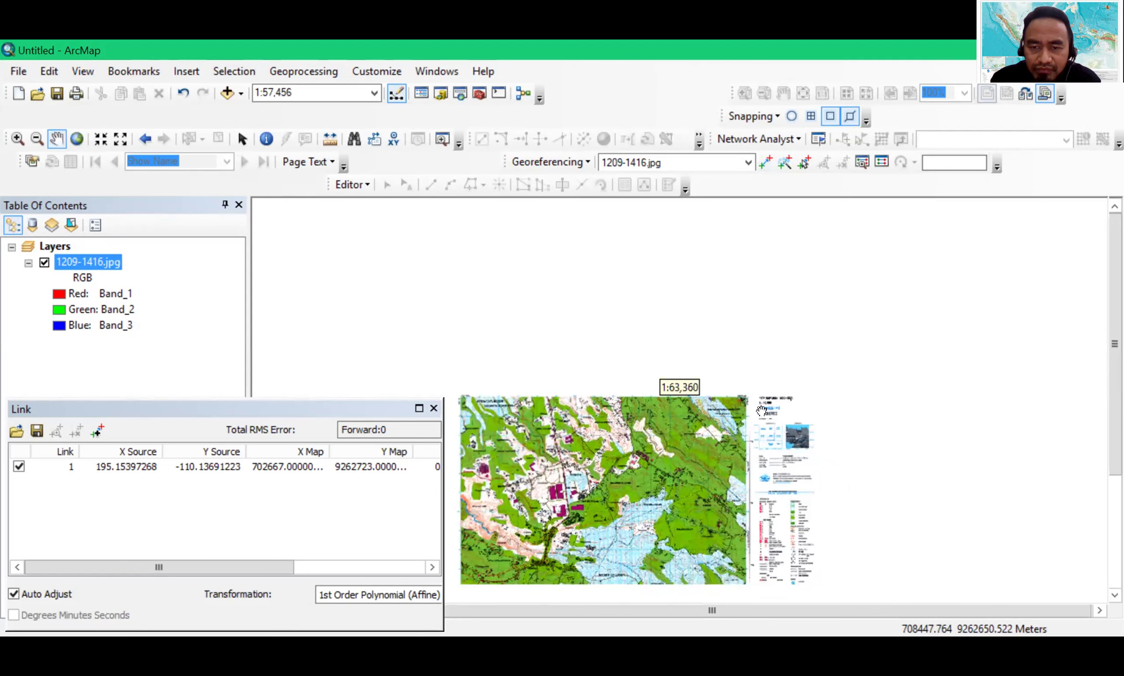
{"action": "scroll", "coordinate": [680, 370], "scroll_direction": "down", "scroll_amount": 2}
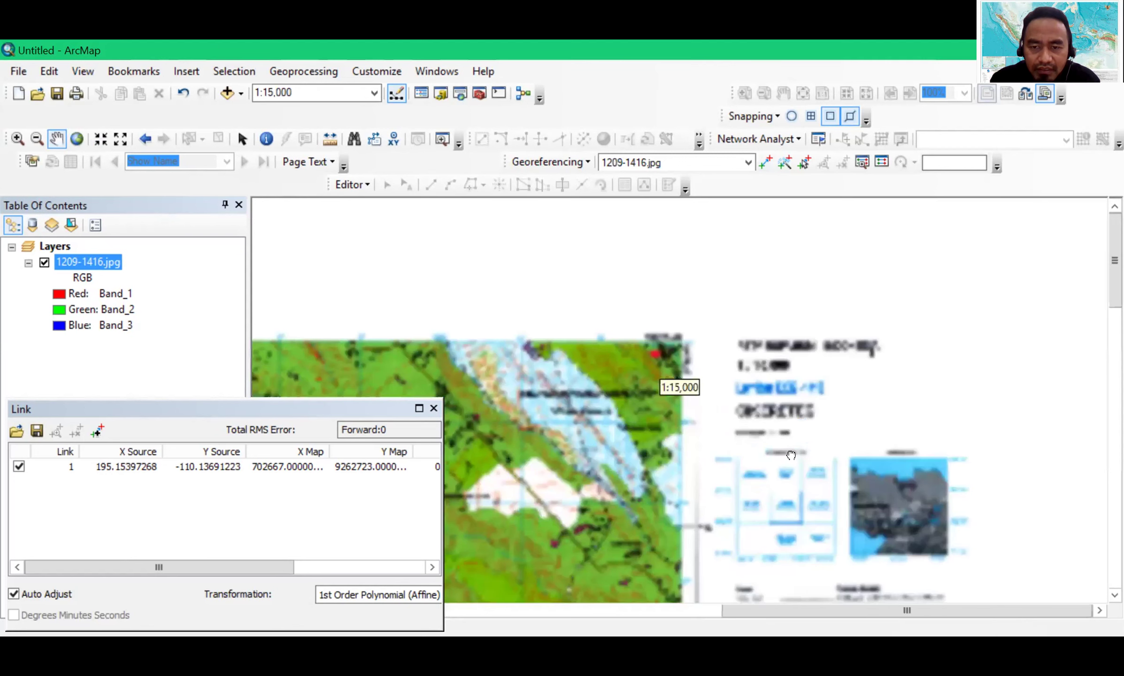
{"action": "scroll", "coordinate": [788, 448], "scroll_direction": "down", "scroll_amount": 3}
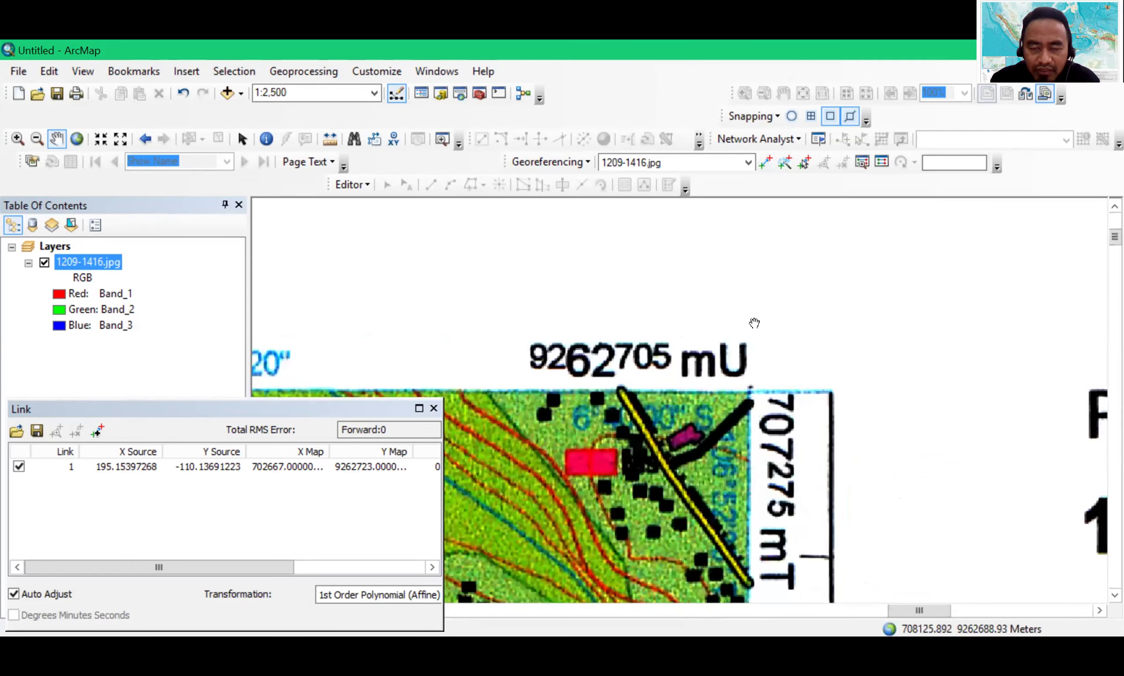
{"action": "left_click_drag", "start_coordinate": [766, 478], "coordinate": [772, 377]}
{"action": "scroll", "coordinate": [772, 377], "scroll_direction": "down", "scroll_amount": 1}
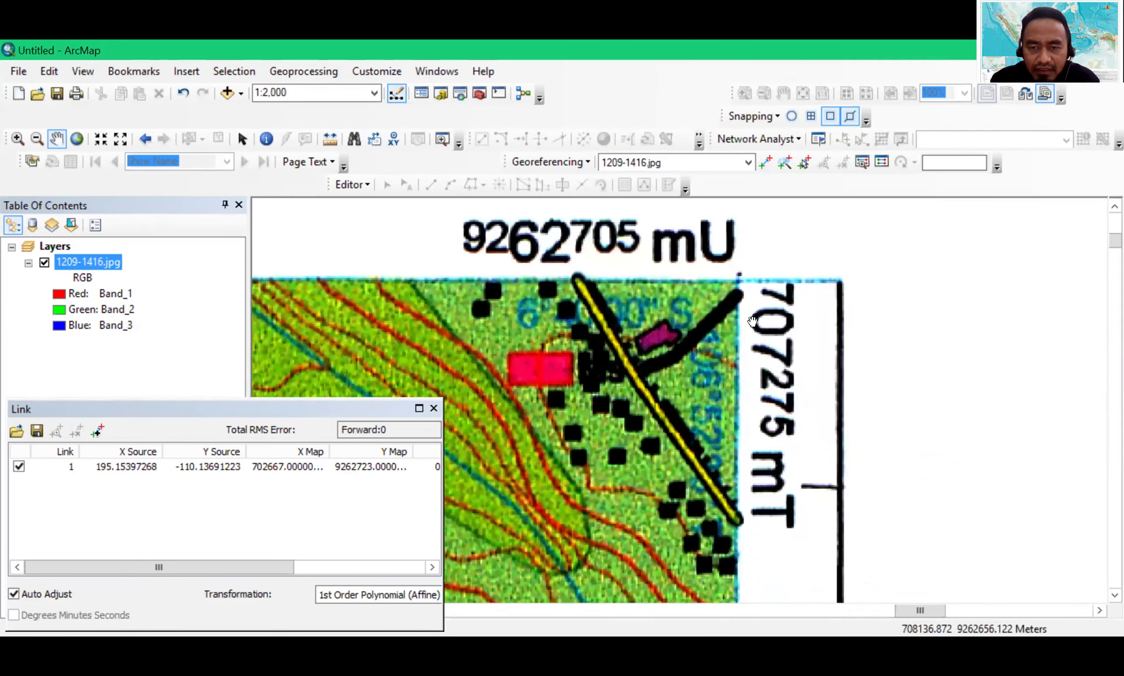
{"action": "left_click_drag", "start_coordinate": [742, 296], "coordinate": [766, 340]}
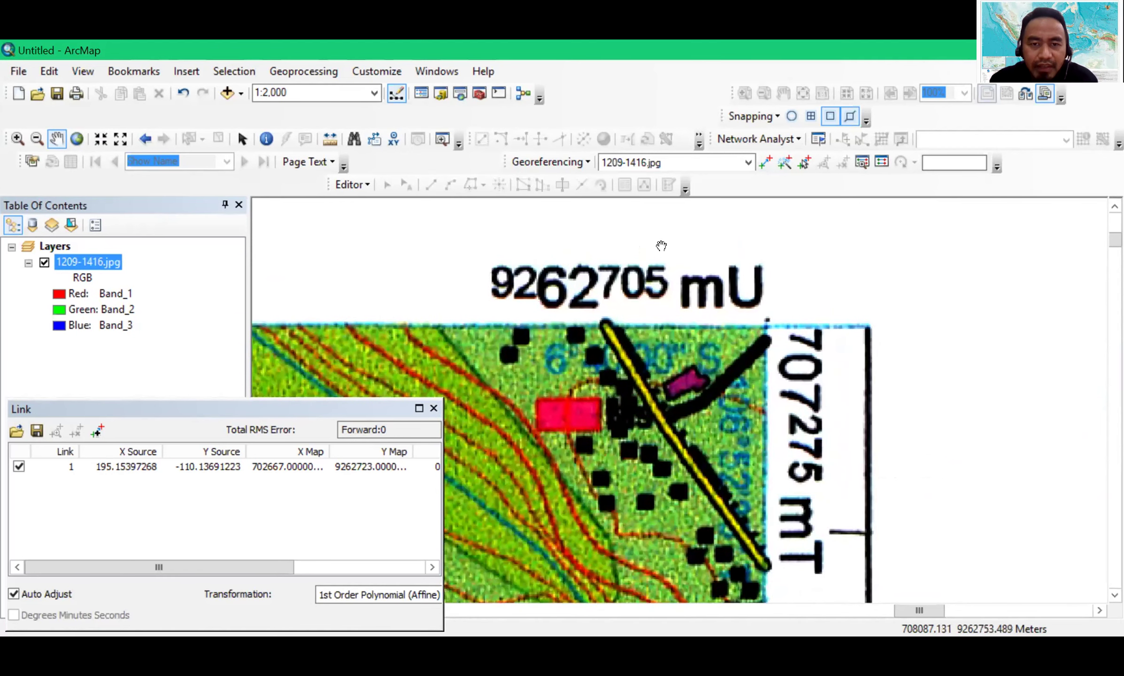
{"action": "left_click", "coordinate": [764, 164]}
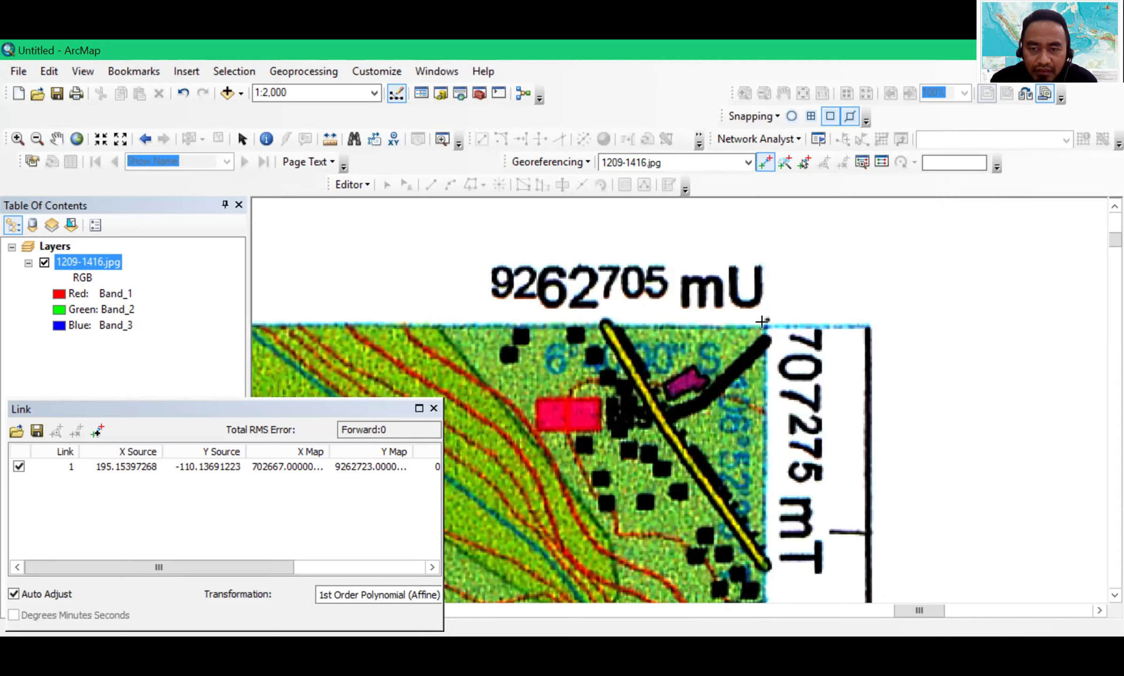
{"action": "left_click", "coordinate": [762, 322]}
Set the second control point's X map coordinate to 707275
{"action": "right_click", "coordinate": [800, 336]}
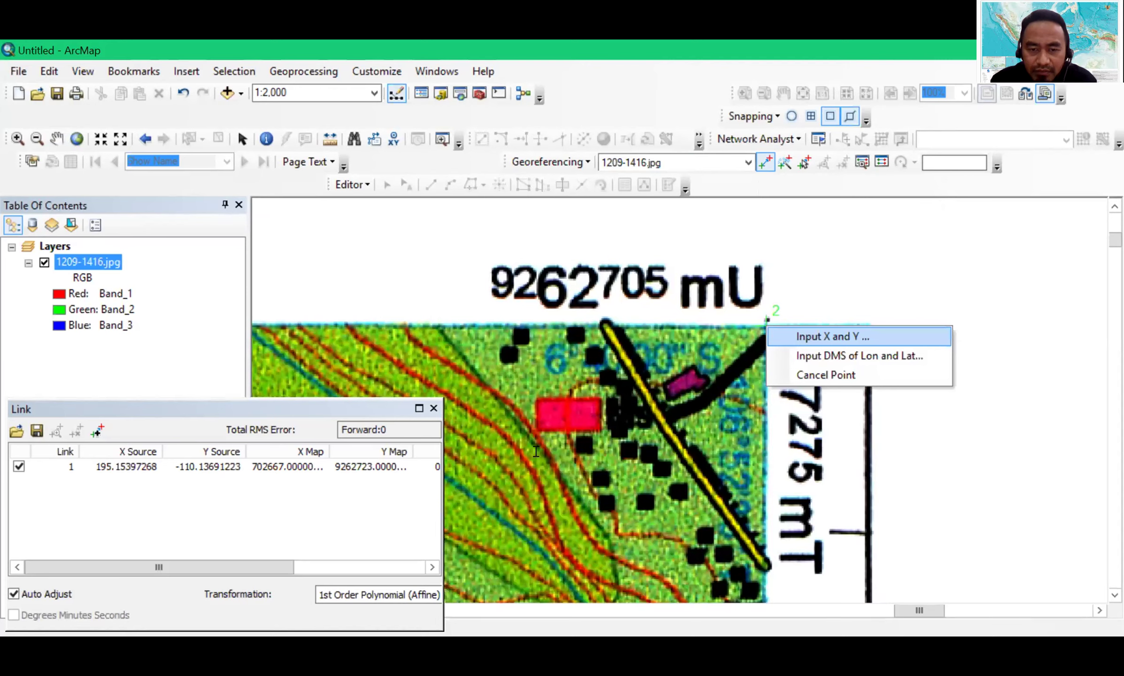
{"action": "key", "text": "Return"}
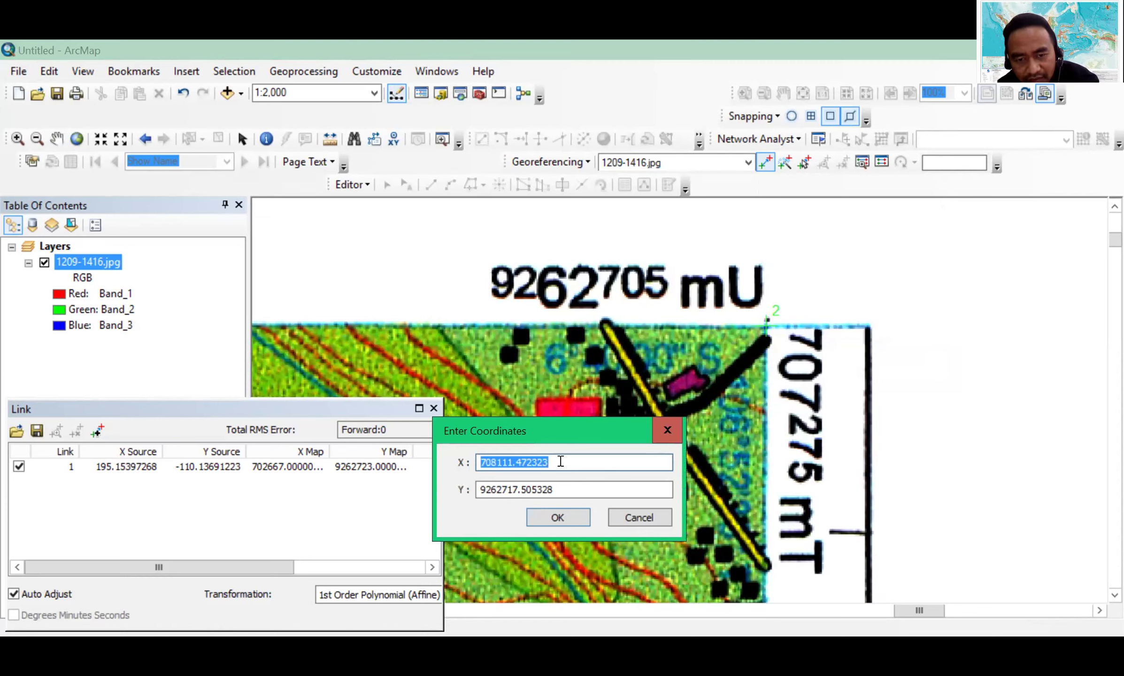
{"action": "left_click_drag", "start_coordinate": [560, 459], "coordinate": [488, 455]}
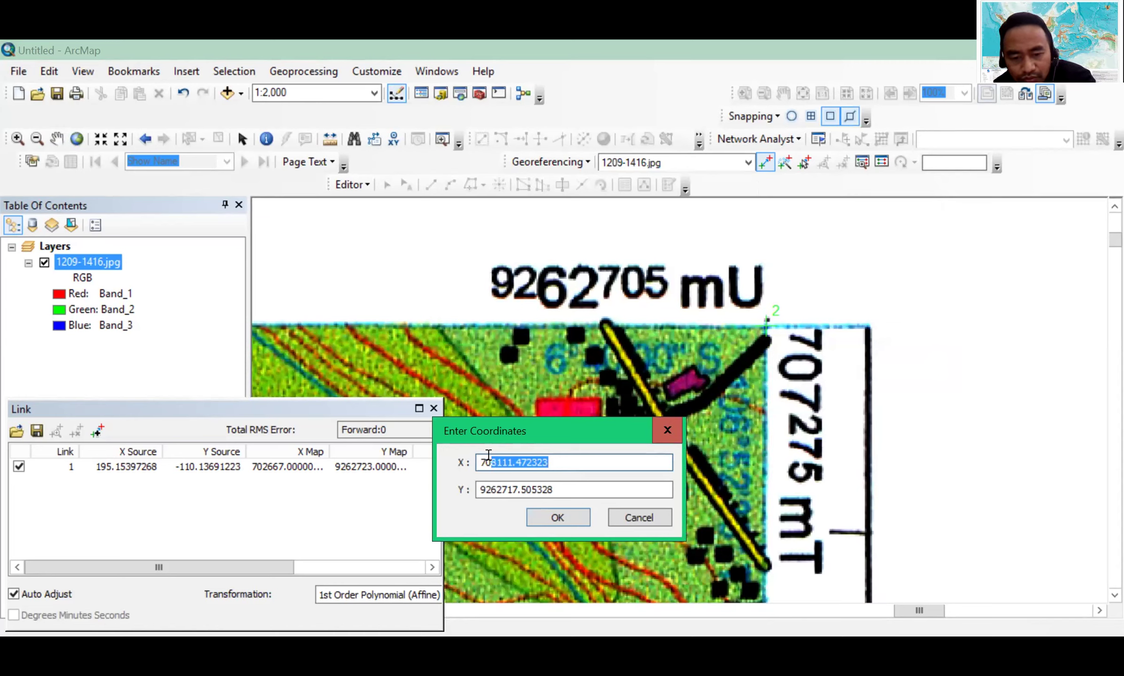
{"action": "type", "text": "707"}
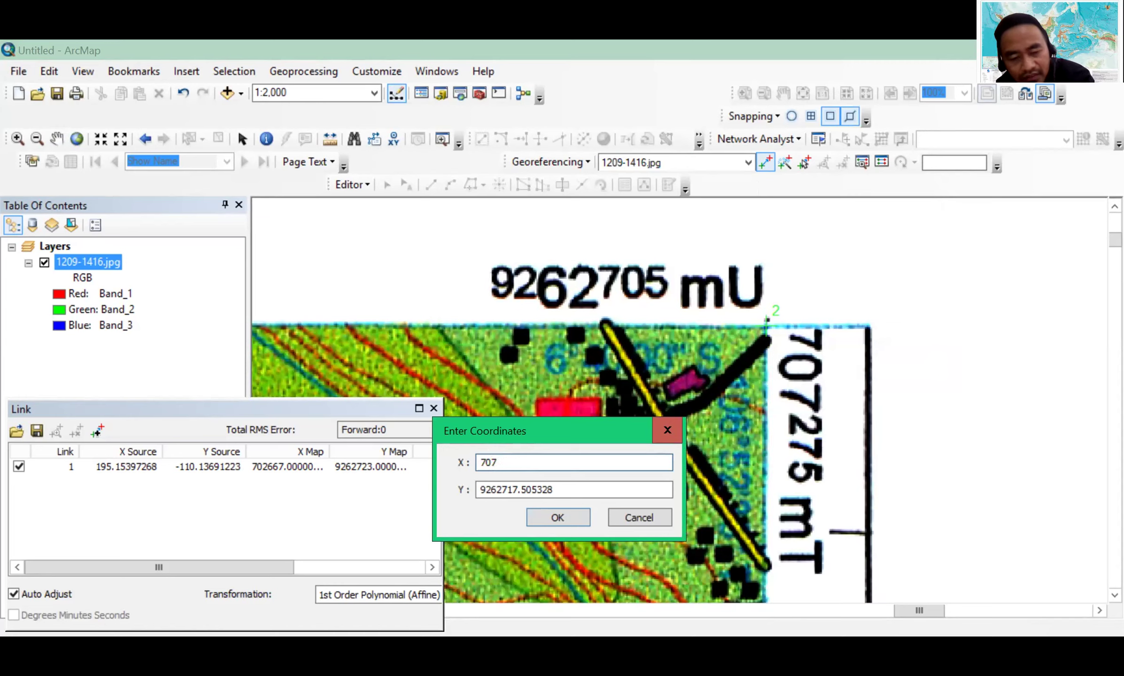
{"action": "type", "text": "27"}
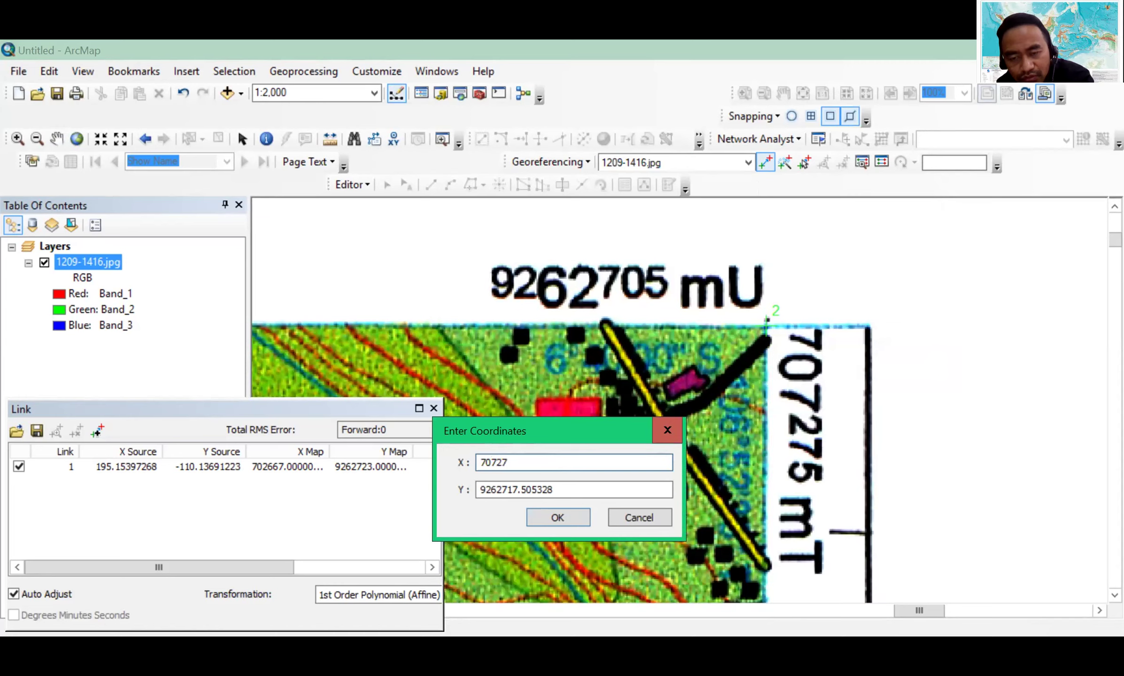
{"action": "type", "text": "5"}
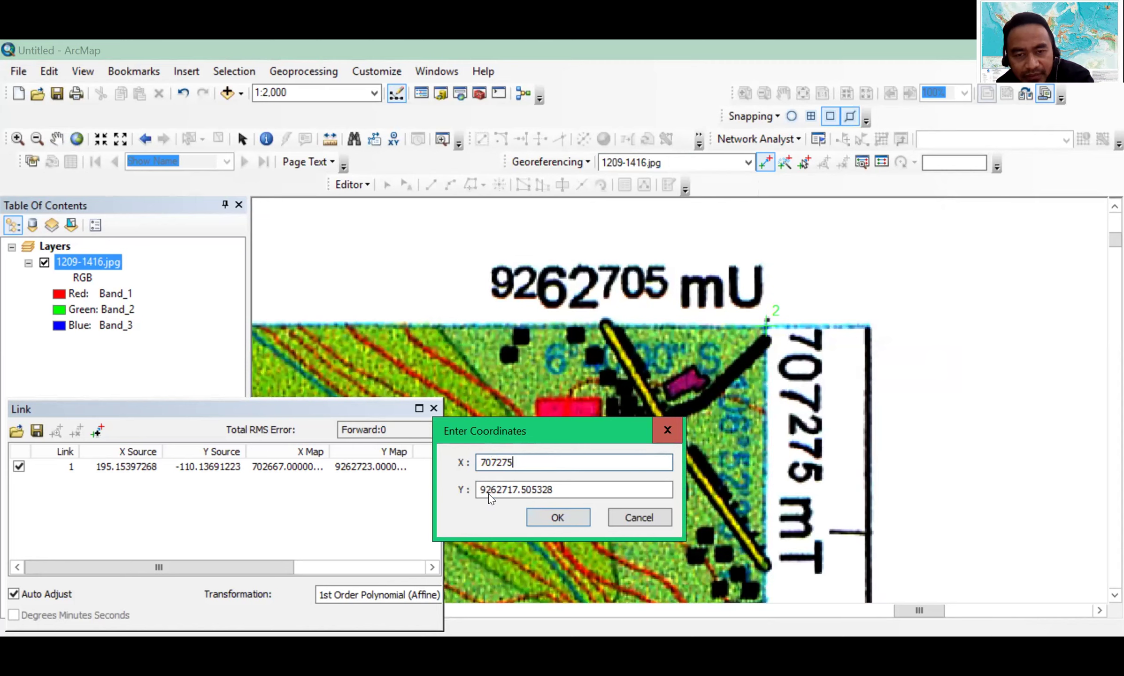
Set the second control point's Y map coordinate to 9262705 and accept the point
{"action": "left_click", "coordinate": [582, 487]}
{"action": "double_click", "coordinate": [527, 490]}
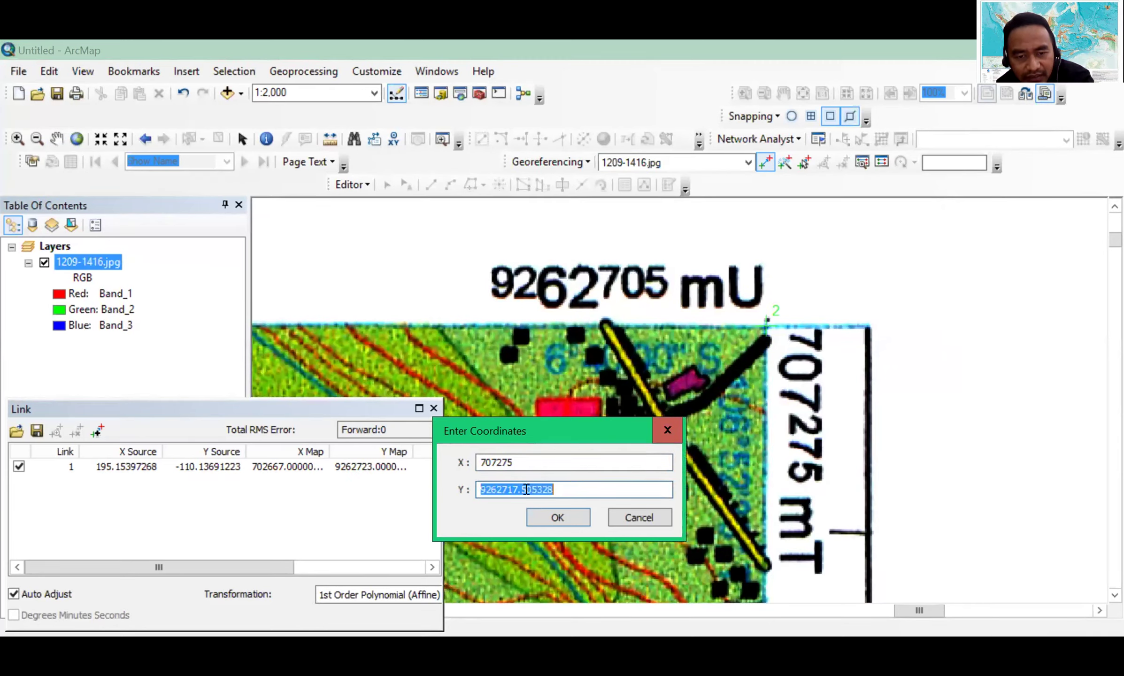
{"action": "left_click", "coordinate": [564, 487]}
{"action": "left_click_drag", "start_coordinate": [554, 490], "coordinate": [520, 489]}
{"action": "key", "text": "BackSpace"}
{"action": "key", "text": "BackSpace"}
{"action": "key", "text": "BackSpace"}
{"action": "key", "text": "BackSpace"}
{"action": "key", "text": "BackSpace"}
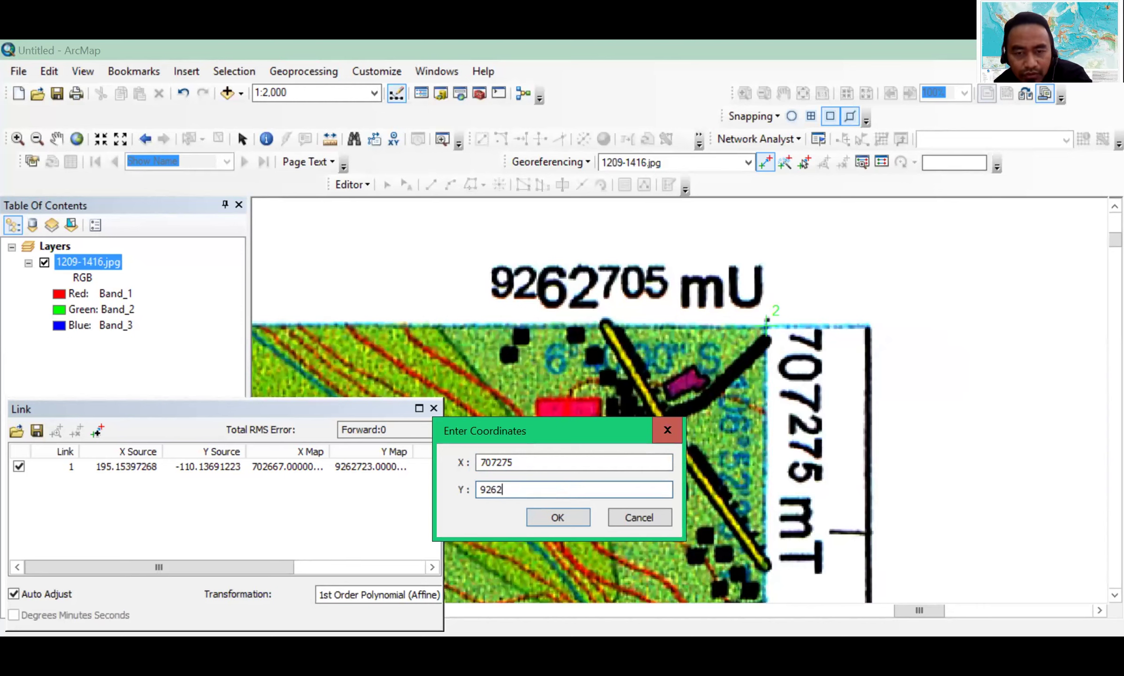
{"action": "type", "text": "70"}
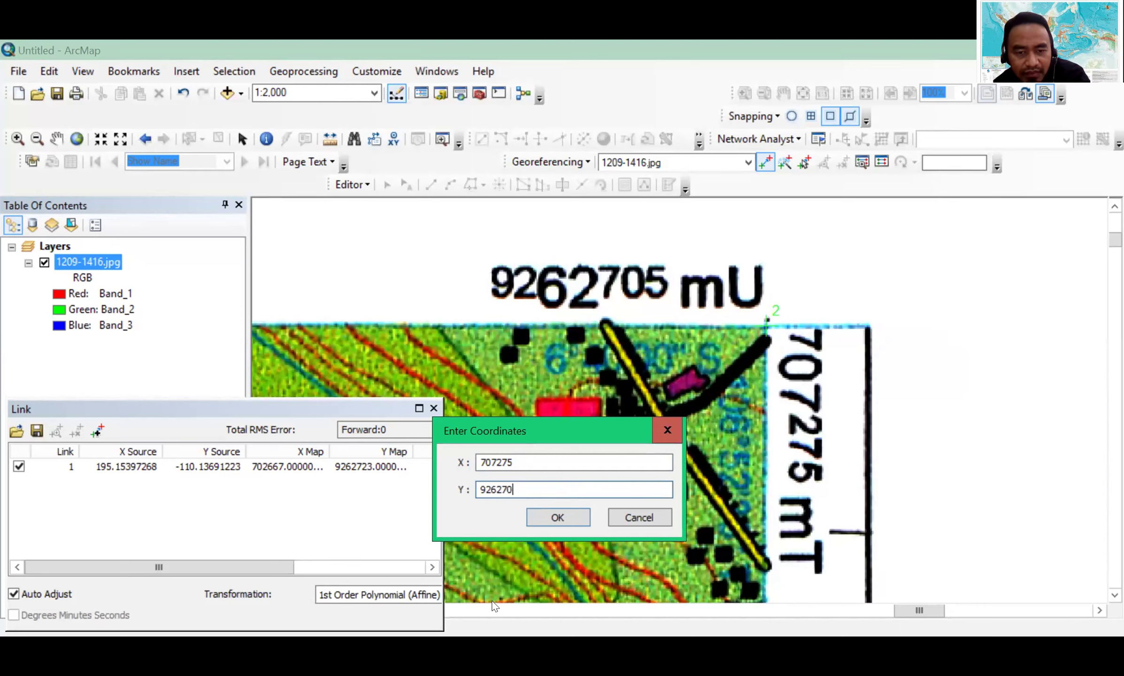
{"action": "type", "text": "5"}
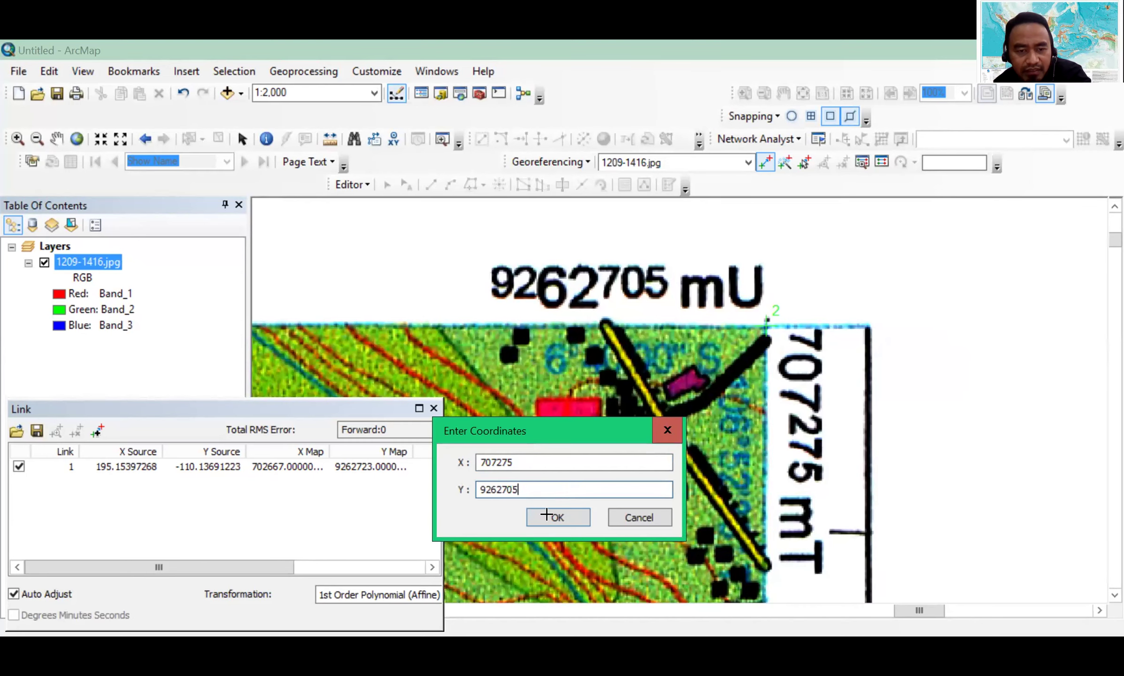
{"action": "key", "text": "Return"}
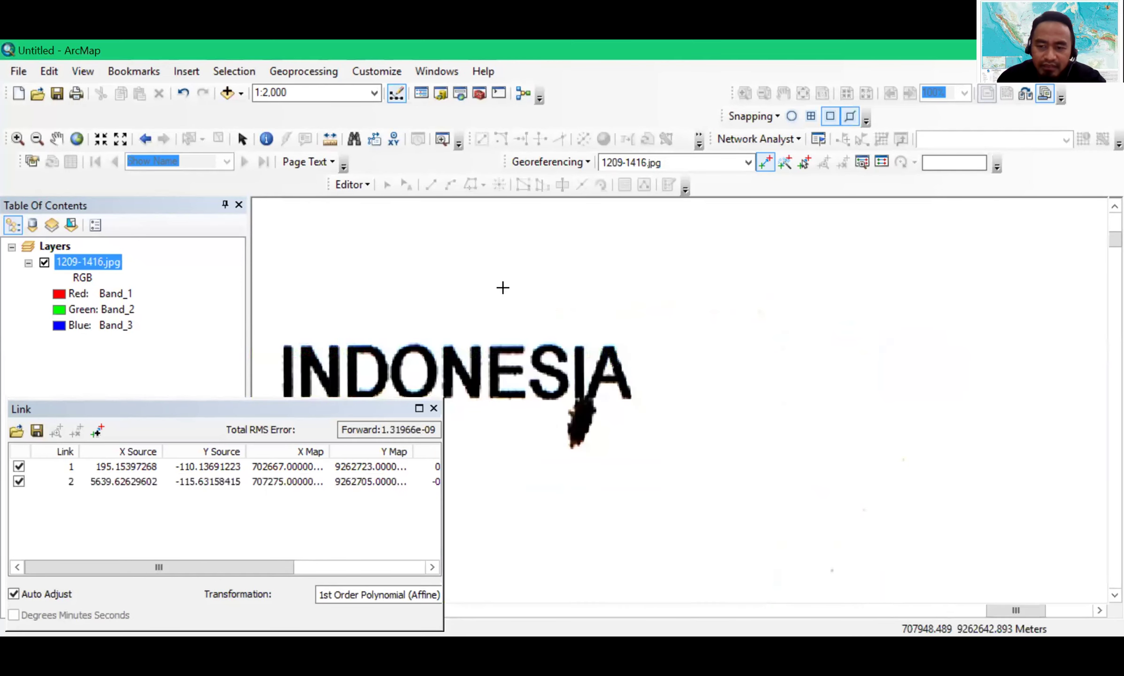
Start the third control point at the map frame's southeast corner, beside the 9258097 mU and 707257 mT labels
{"action": "left_click", "coordinate": [77, 138]}
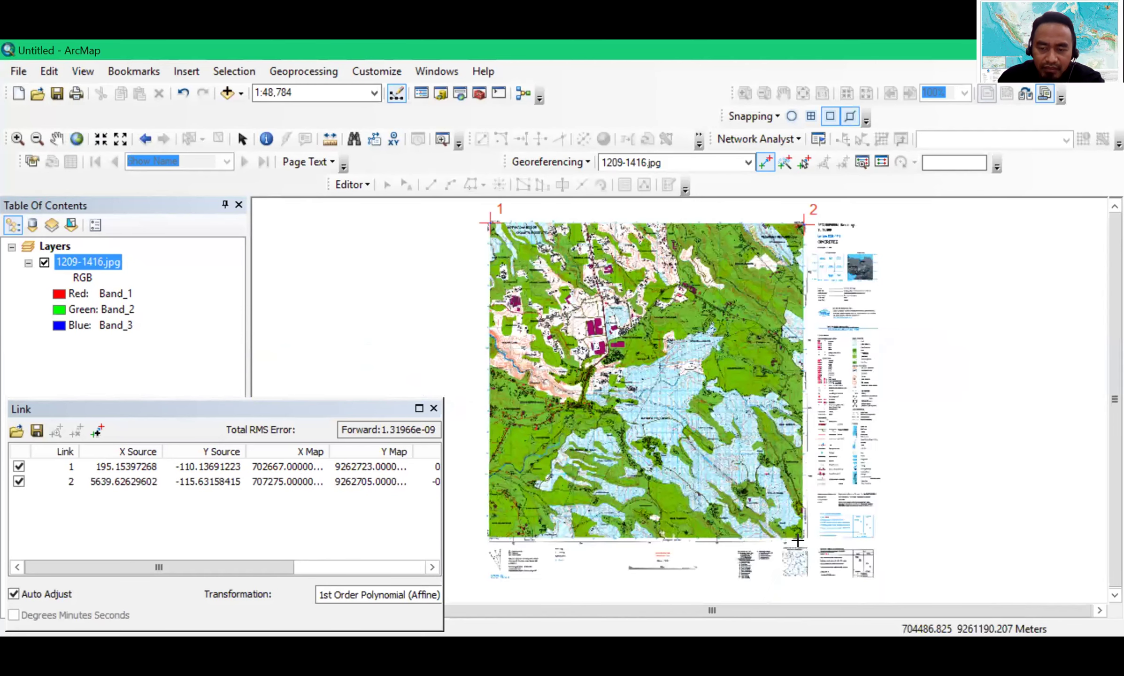
{"action": "left_click", "coordinate": [57, 138]}
{"action": "left_click_drag", "start_coordinate": [769, 339], "coordinate": [721, 151]}
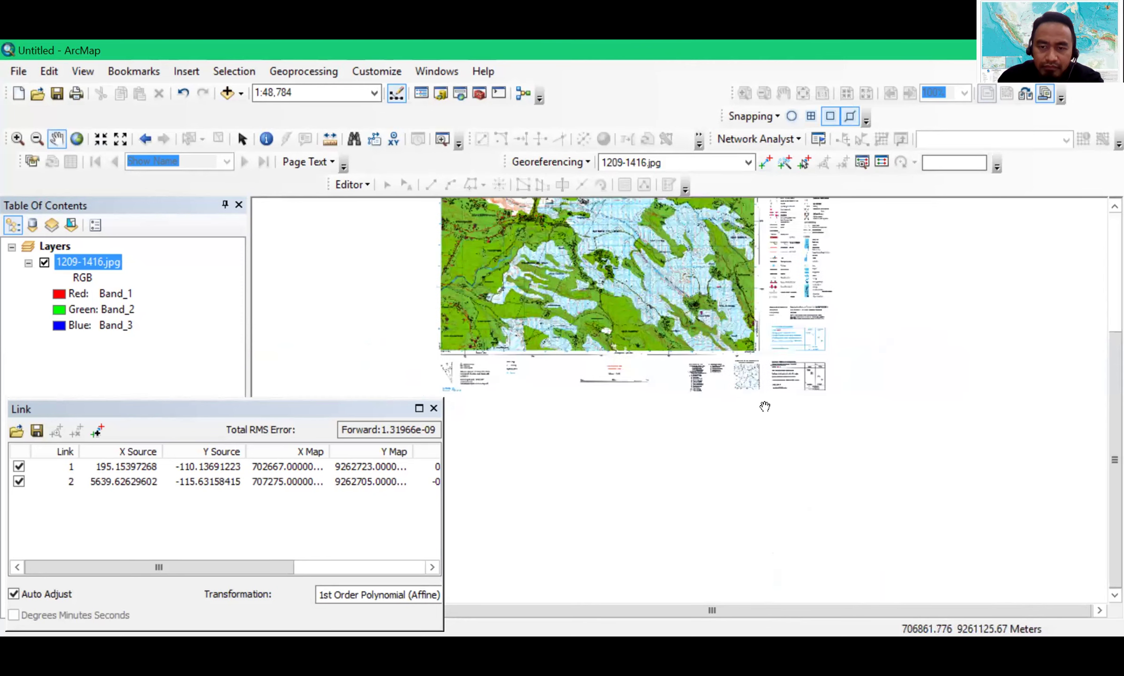
{"action": "scroll", "coordinate": [735, 344], "scroll_direction": "up", "scroll_amount": 3}
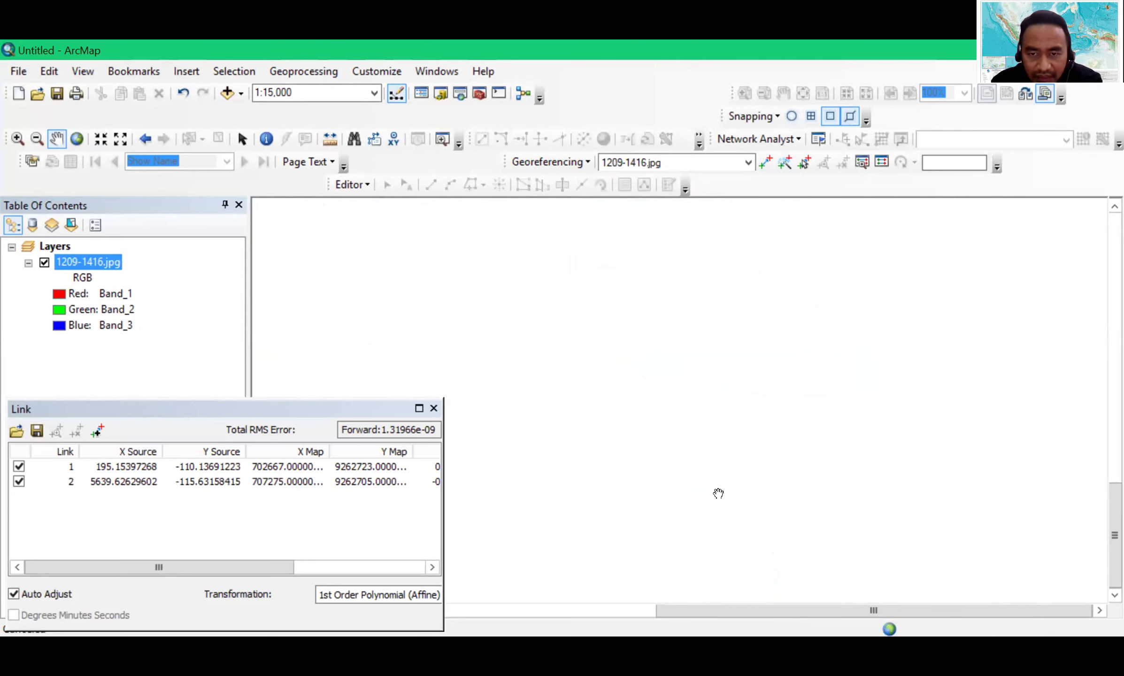
{"action": "scroll", "coordinate": [722, 358], "scroll_direction": "up", "scroll_amount": 1}
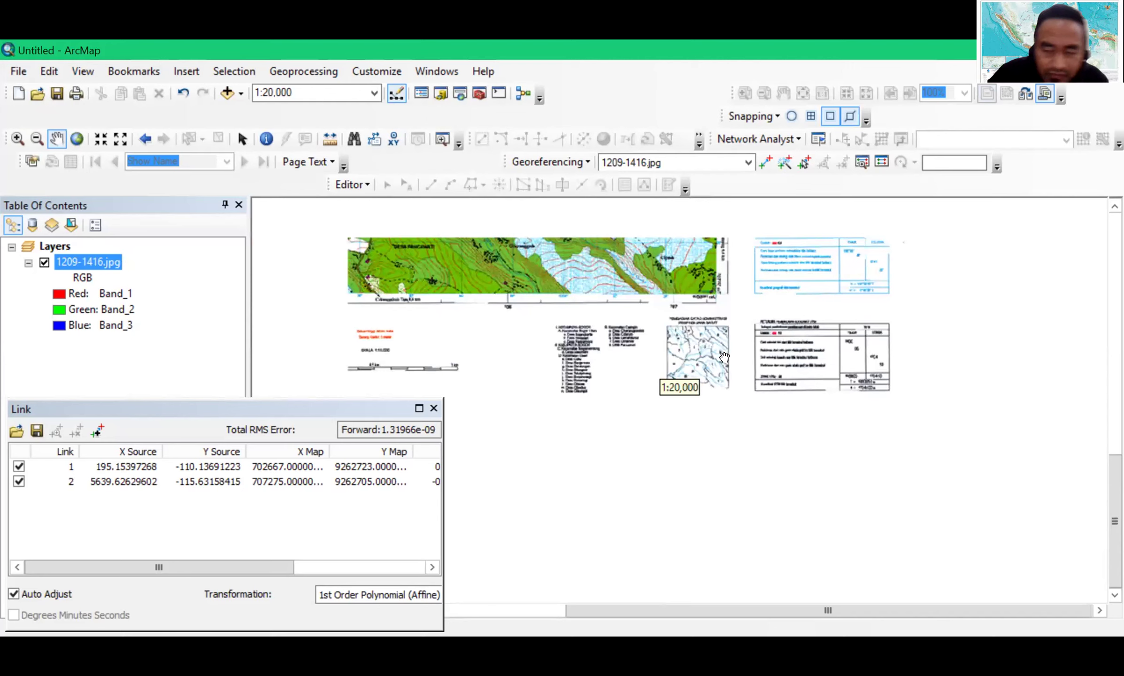
{"action": "left_click_drag", "start_coordinate": [712, 313], "coordinate": [764, 441]}
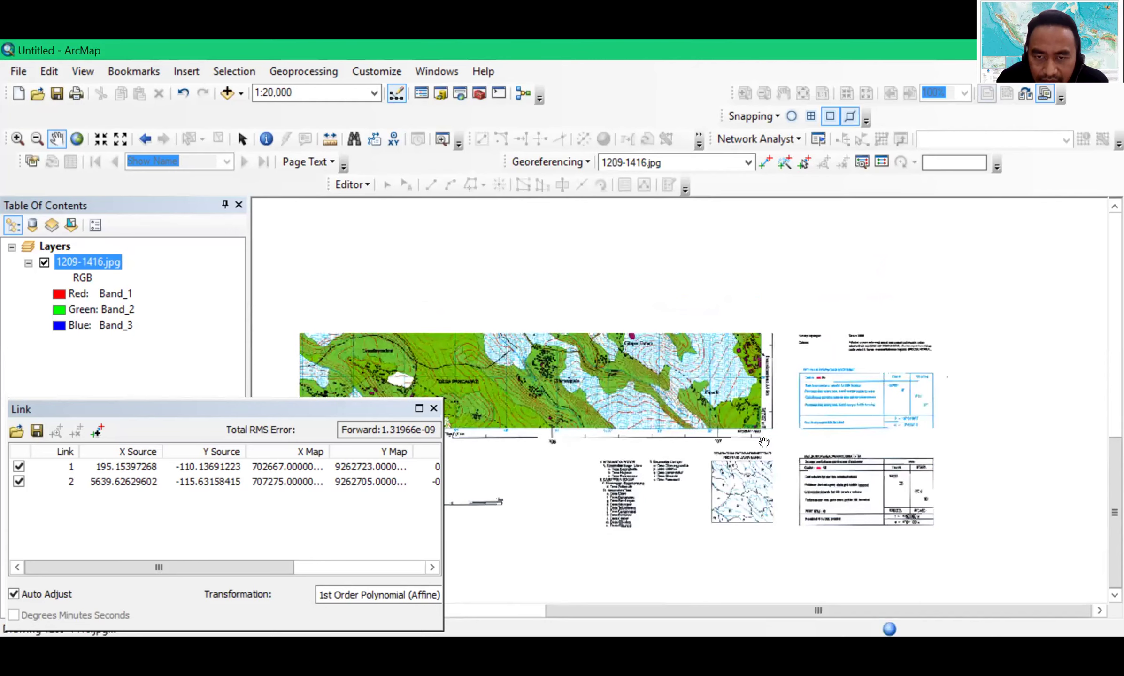
{"action": "scroll", "coordinate": [764, 445], "scroll_direction": "up", "scroll_amount": 1}
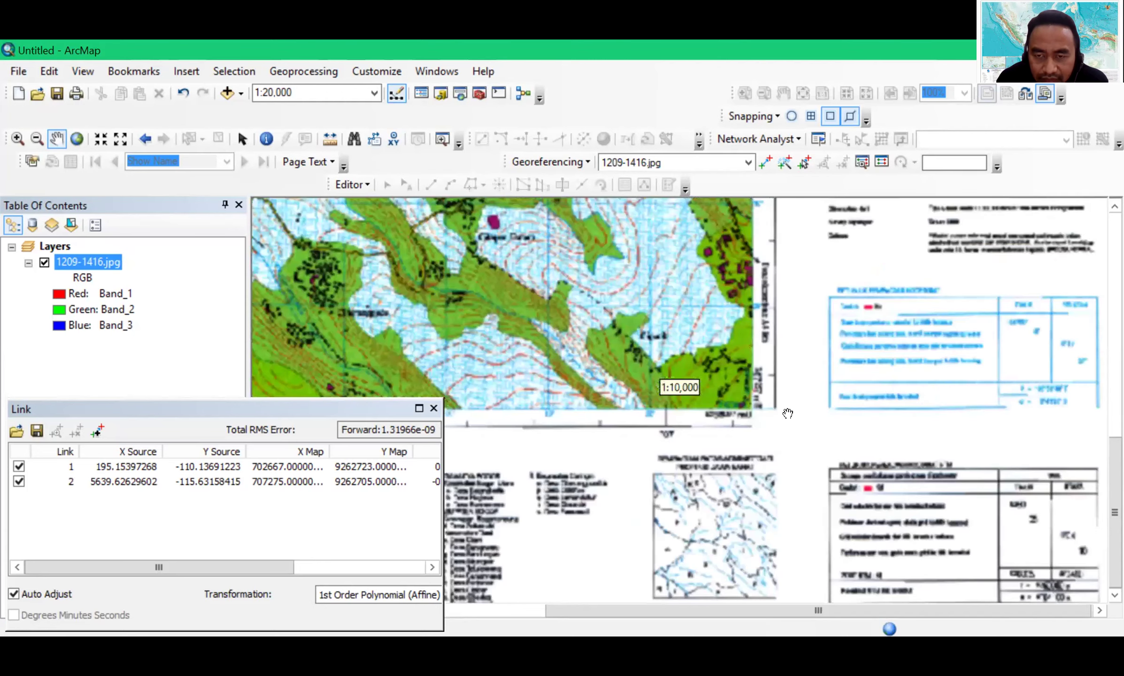
{"action": "scroll", "coordinate": [790, 397], "scroll_direction": "up", "scroll_amount": 1}
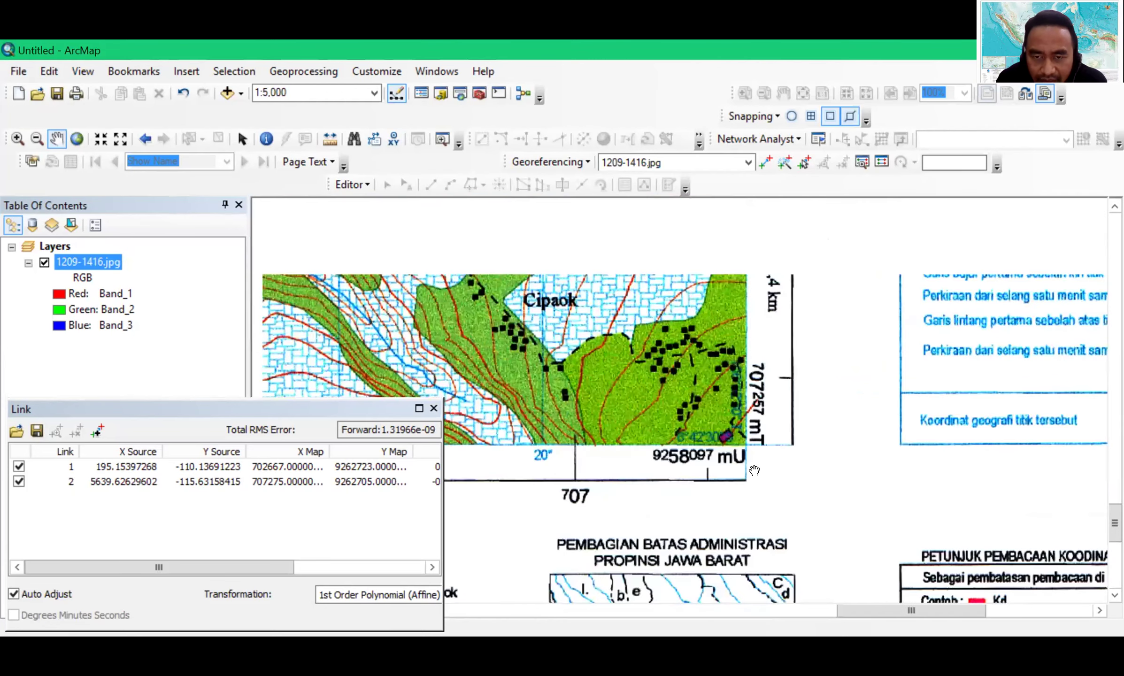
{"action": "scroll", "coordinate": [760, 467], "scroll_direction": "up", "scroll_amount": 1}
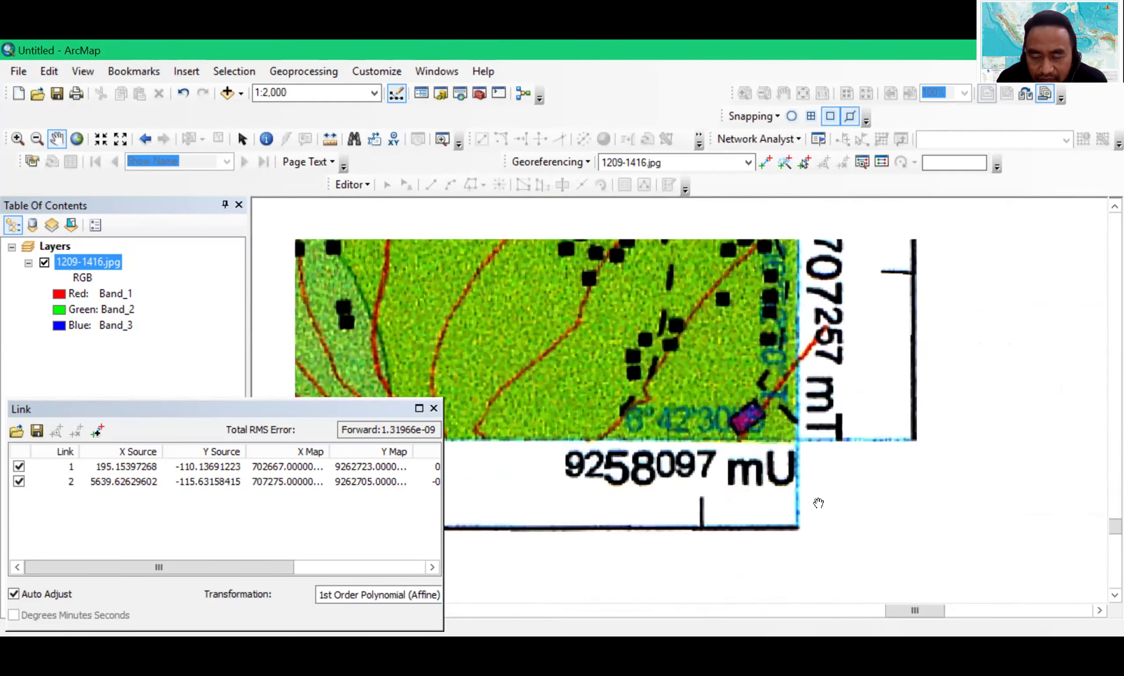
{"action": "scroll", "coordinate": [660, 386], "scroll_direction": "up", "scroll_amount": 1}
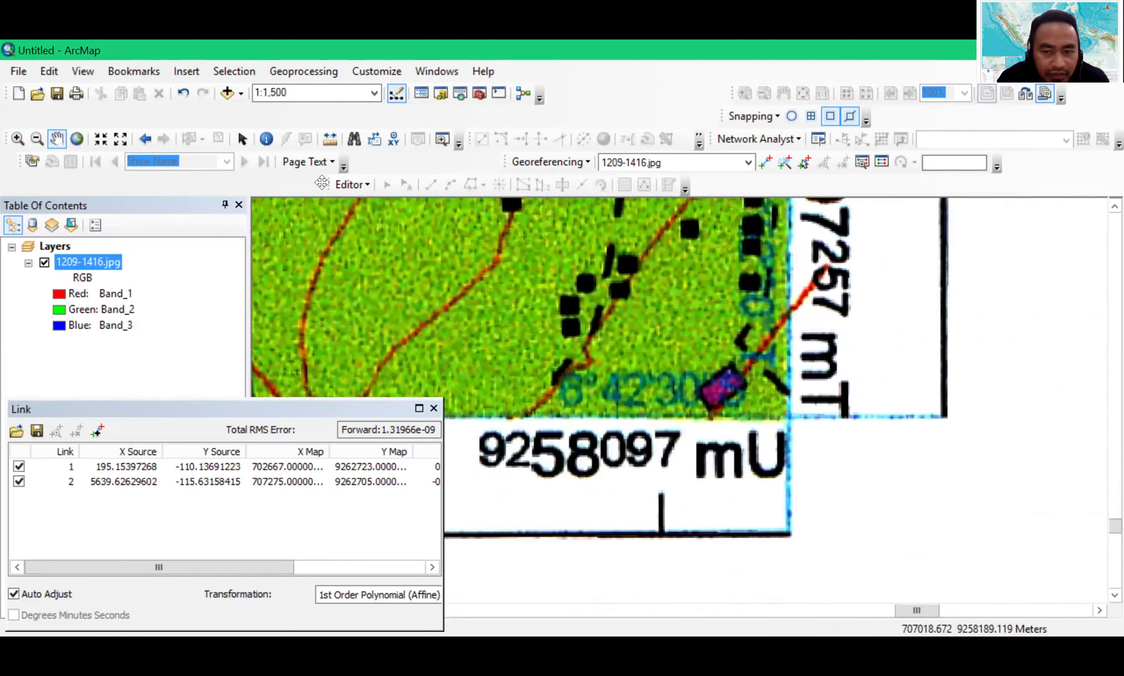
{"action": "left_click", "coordinate": [765, 162]}
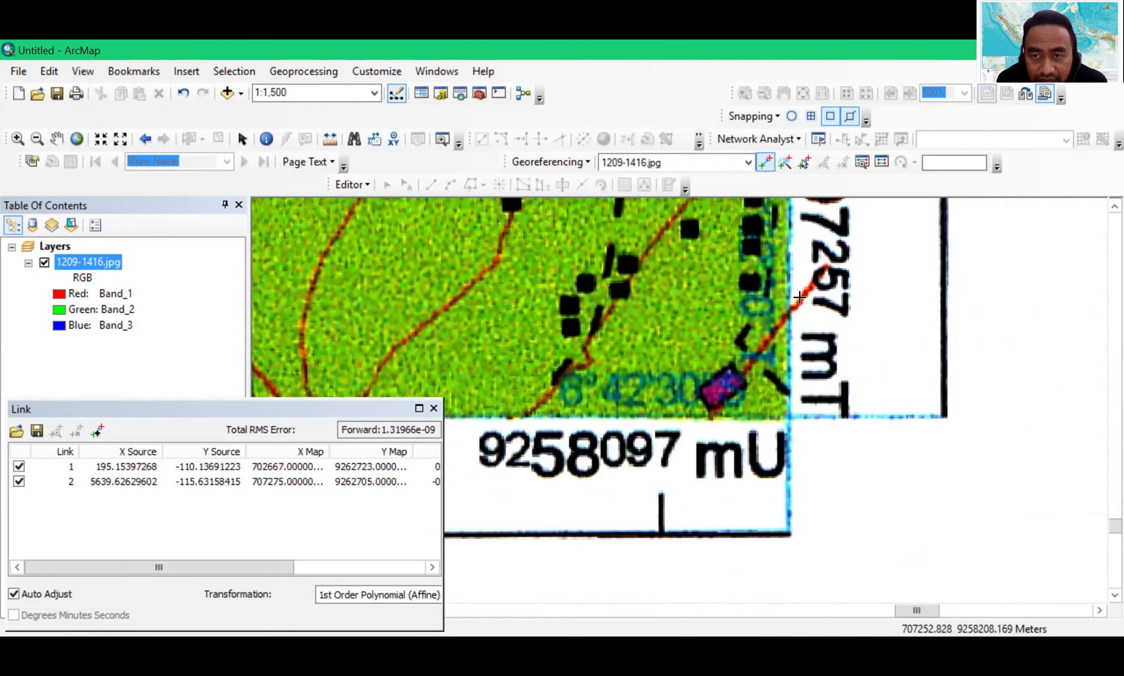
{"action": "left_click", "coordinate": [787, 416]}
{"action": "left_click", "coordinate": [816, 429]}
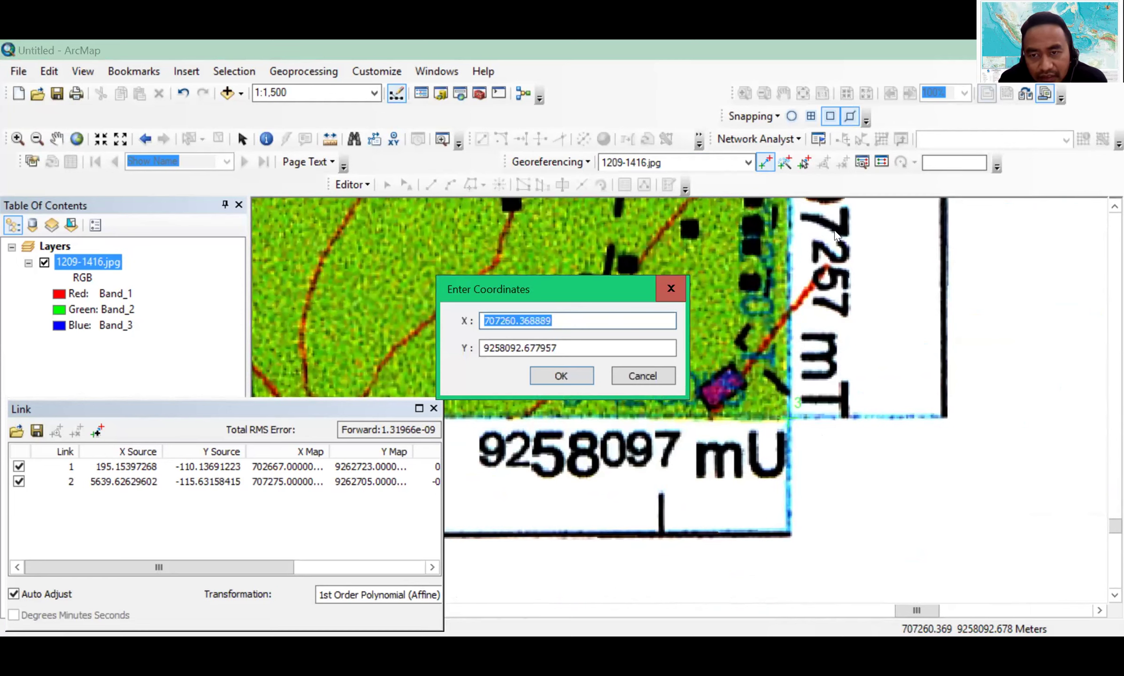
Give the third control point the map coordinates X 707257 and Y 9258097
{"action": "left_click_drag", "start_coordinate": [555, 320], "coordinate": [498, 320]}
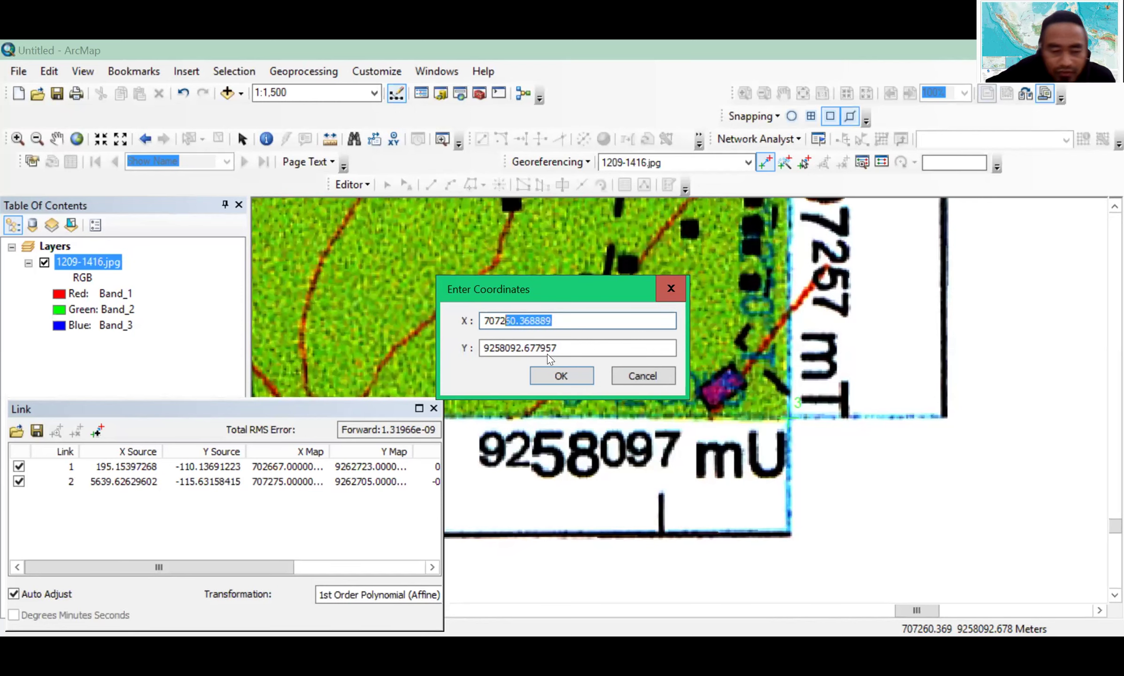
{"action": "type", "text": "57"}
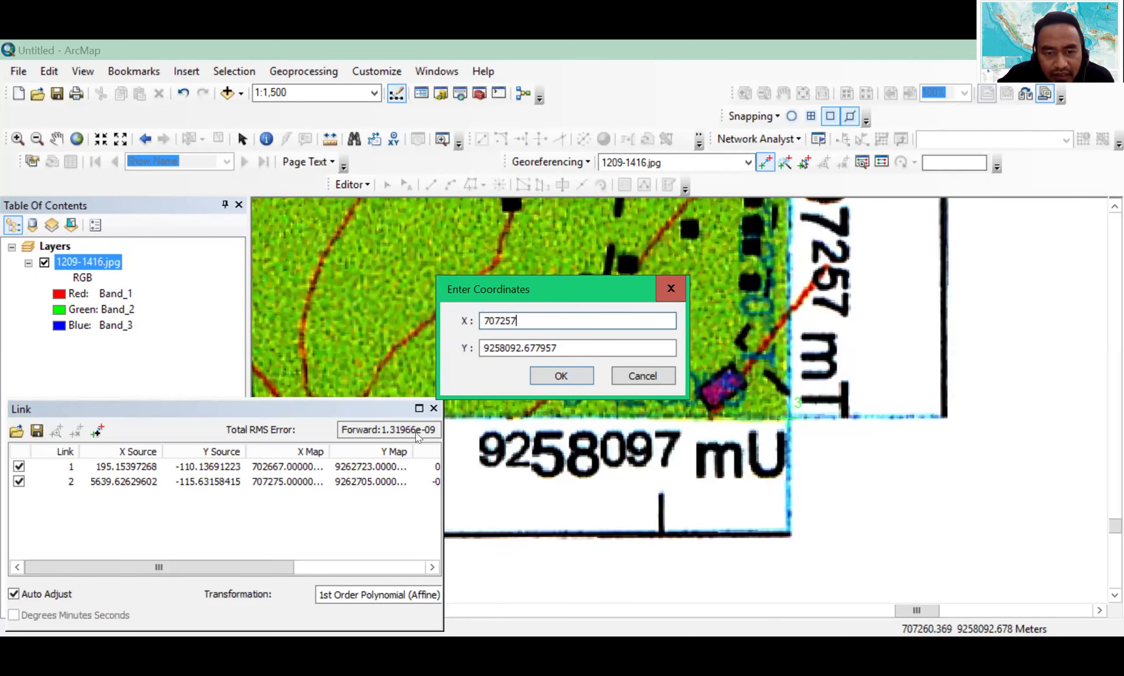
{"action": "left_click", "coordinate": [582, 342]}
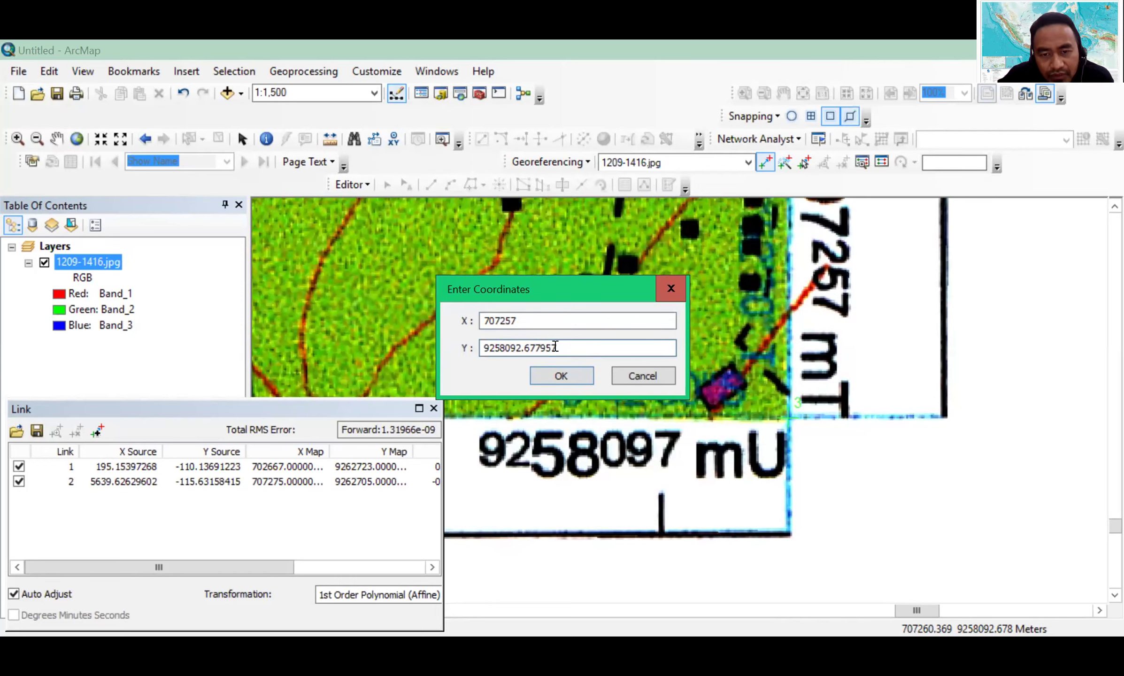
{"action": "left_click", "coordinate": [526, 342], "text": "shift"}
{"action": "key", "text": "BackSpace"}
{"action": "key", "text": "BackSpace"}
{"action": "key", "text": "BackSpace"}
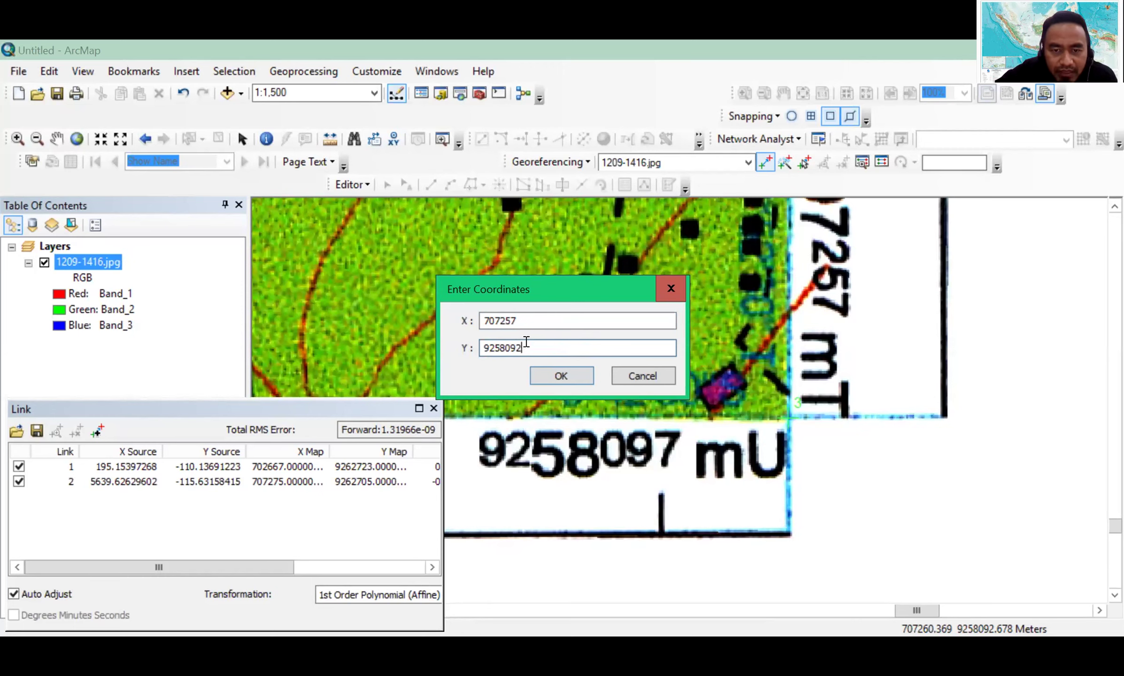
{"action": "key", "text": "BackSpace"}
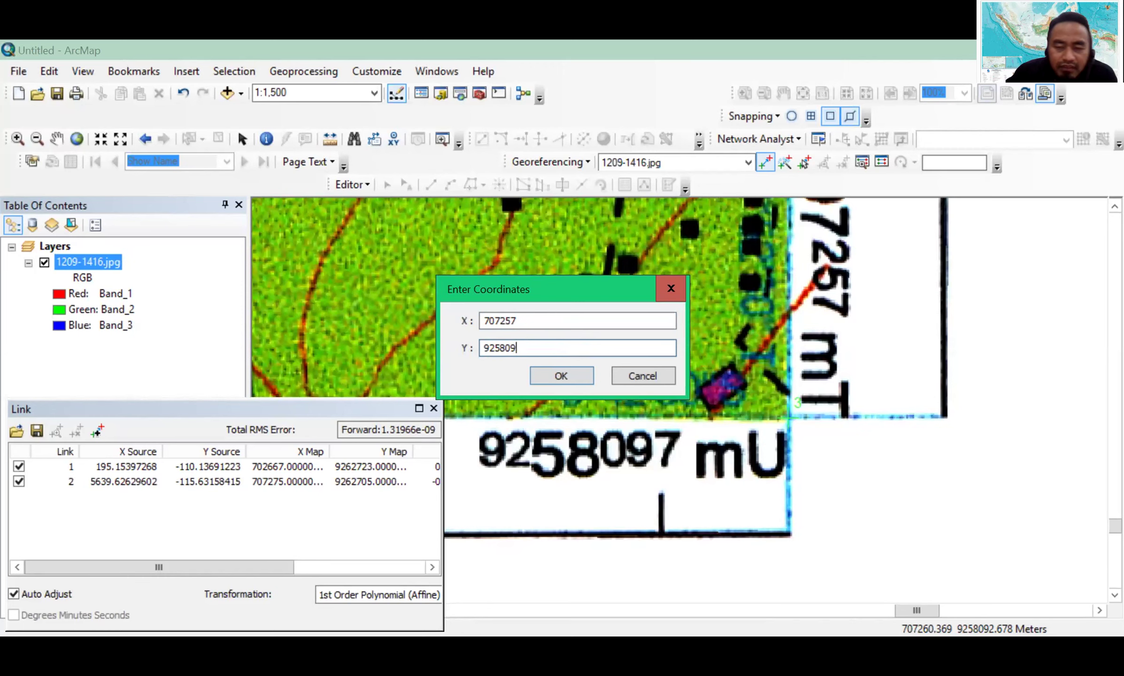
{"action": "type", "text": "7"}
{"action": "left_click", "coordinate": [560, 376]}
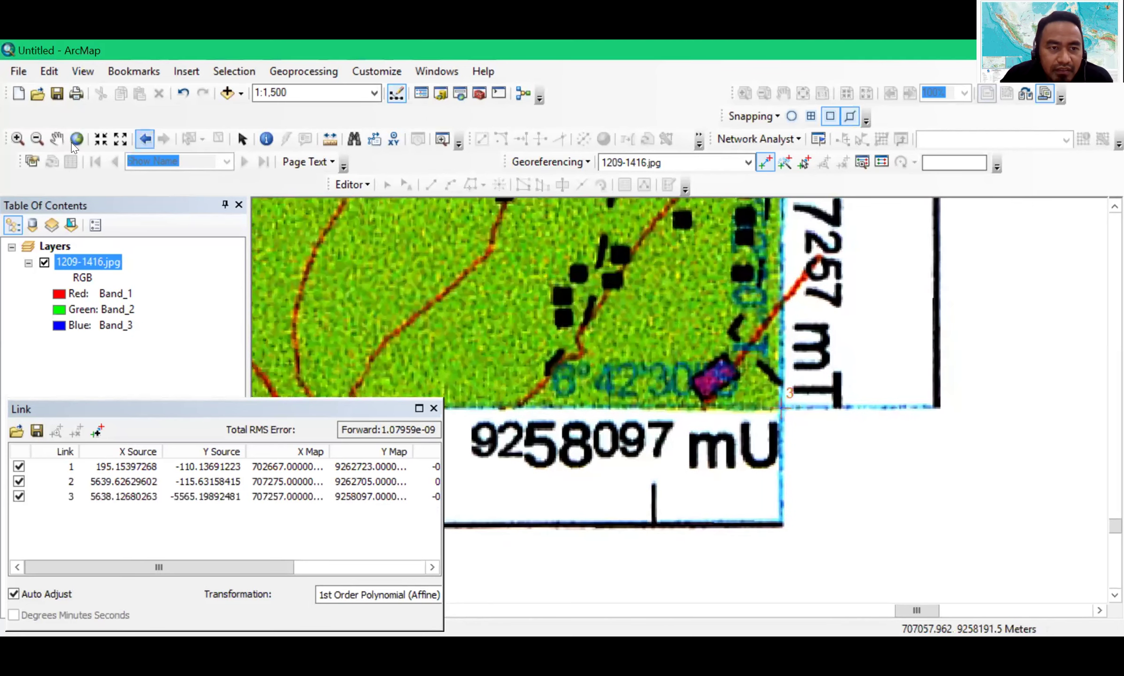
Start the fourth control point at the map frame's southwest corner, beside the 9258114 mU and 702650 mT labels
{"action": "left_click", "coordinate": [56, 139]}
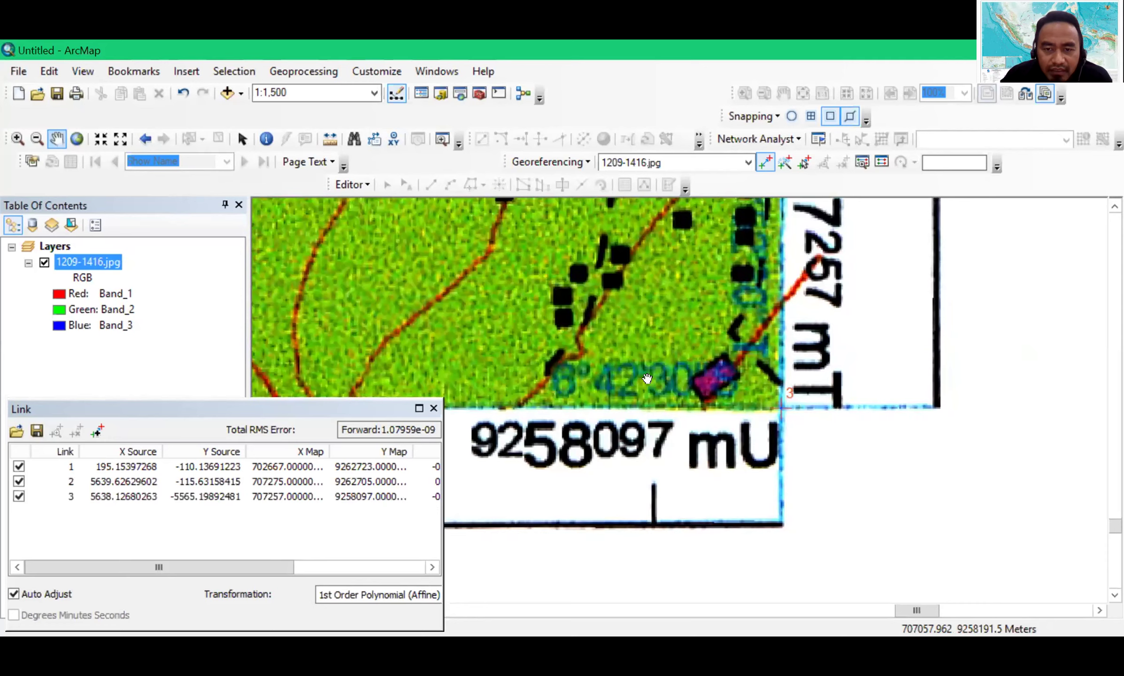
{"action": "left_click_drag", "start_coordinate": [647, 378], "coordinate": [883, 427]}
{"action": "left_click_drag", "start_coordinate": [608, 389], "coordinate": [883, 428]}
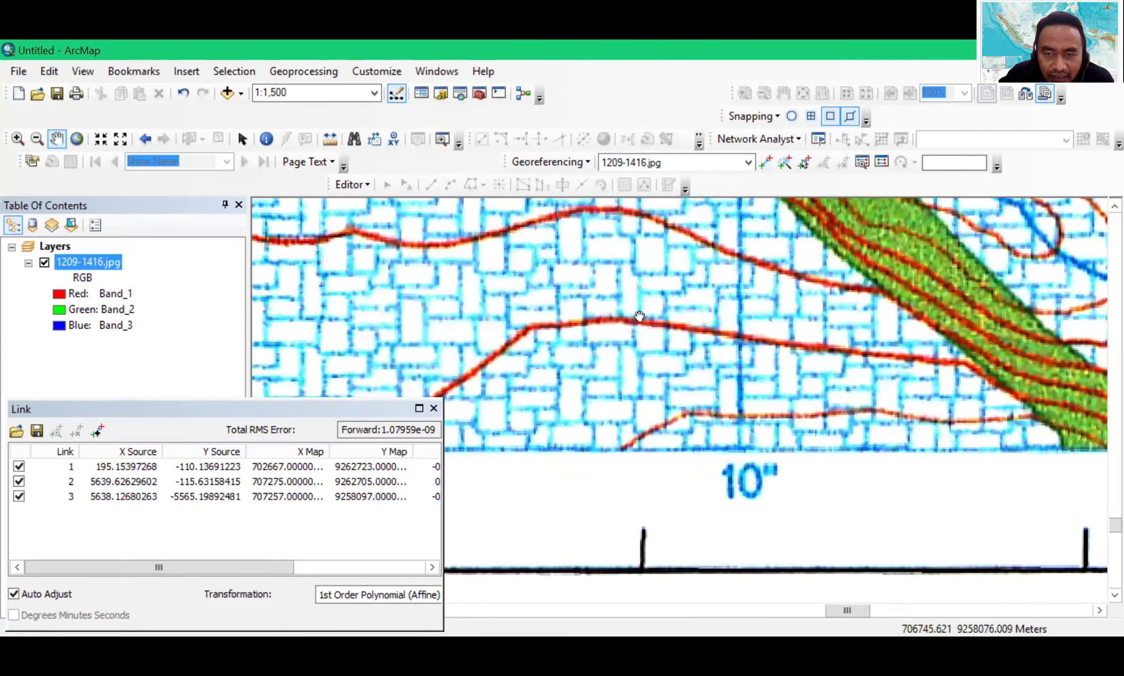
{"action": "left_click_drag", "start_coordinate": [594, 372], "coordinate": [833, 417]}
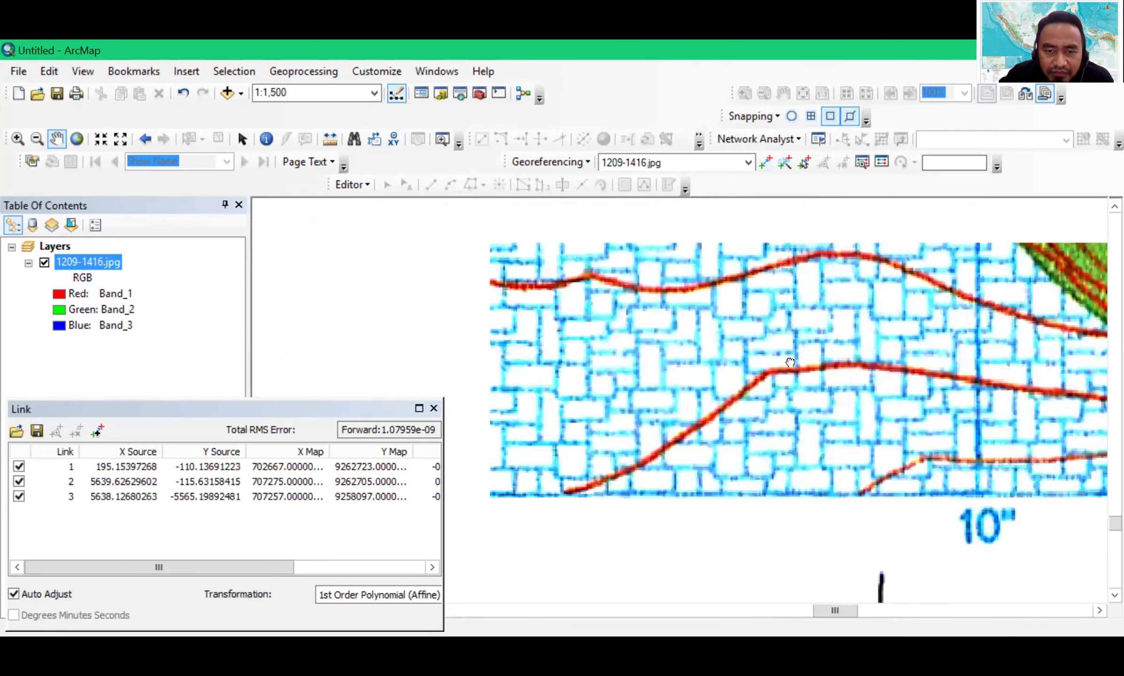
{"action": "left_click_drag", "start_coordinate": [554, 382], "coordinate": [756, 374]}
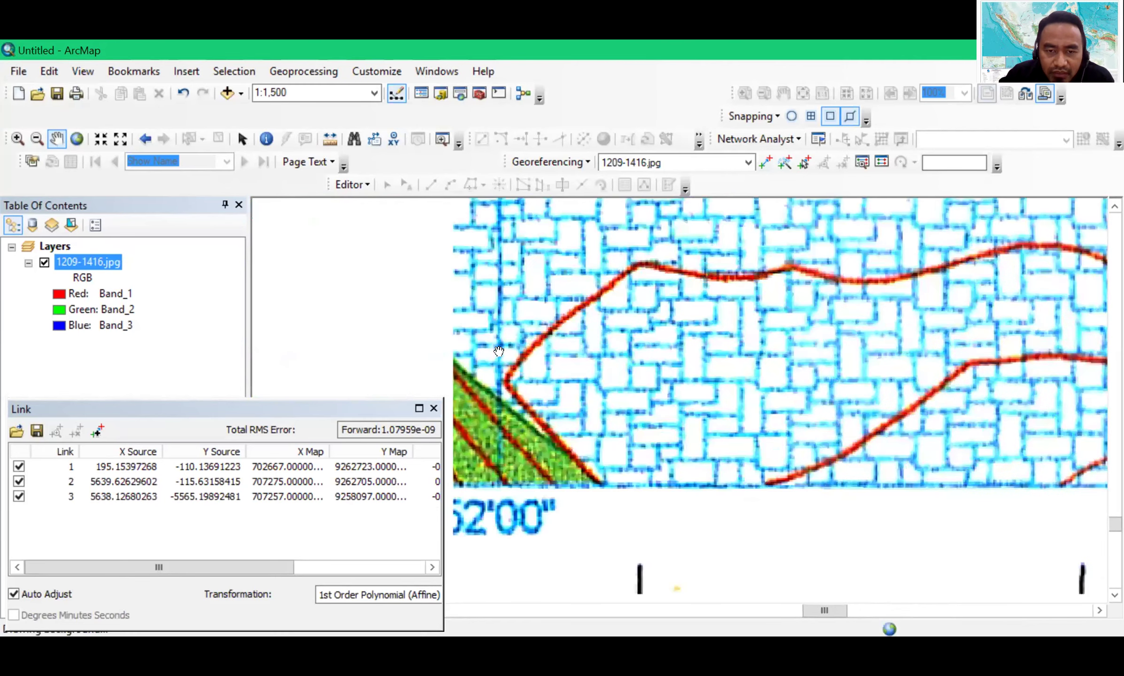
{"action": "left_click_drag", "start_coordinate": [499, 351], "coordinate": [760, 301]}
{"action": "left_click_drag", "start_coordinate": [470, 329], "coordinate": [802, 330]}
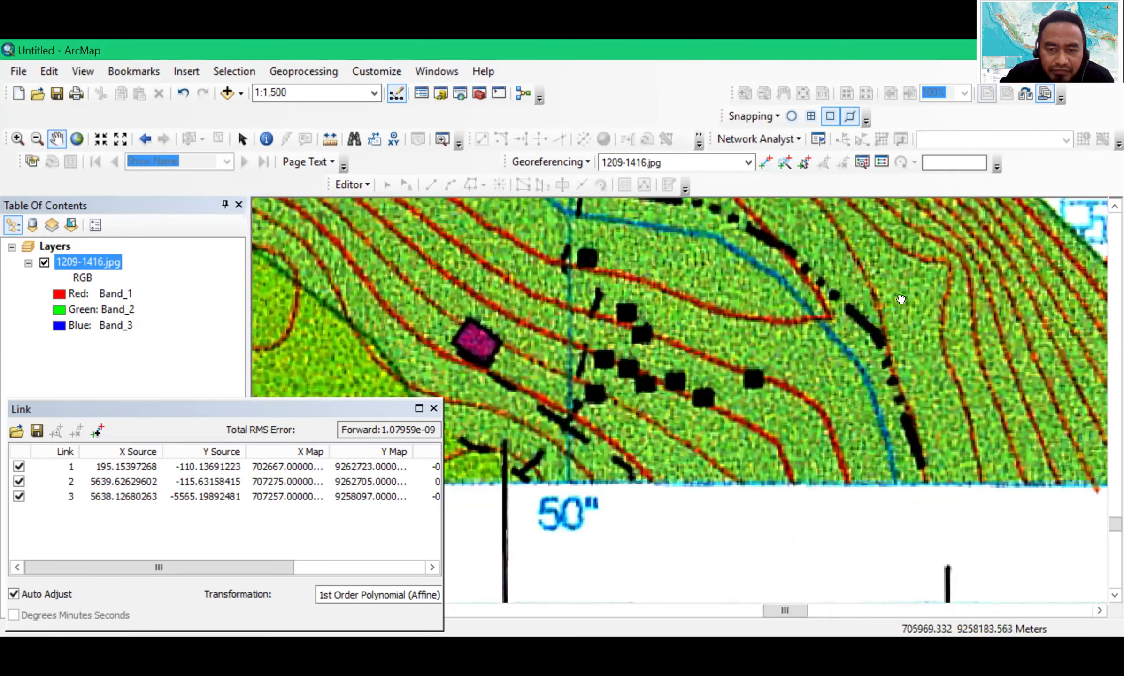
{"action": "left_click_drag", "start_coordinate": [546, 242], "coordinate": [900, 299]}
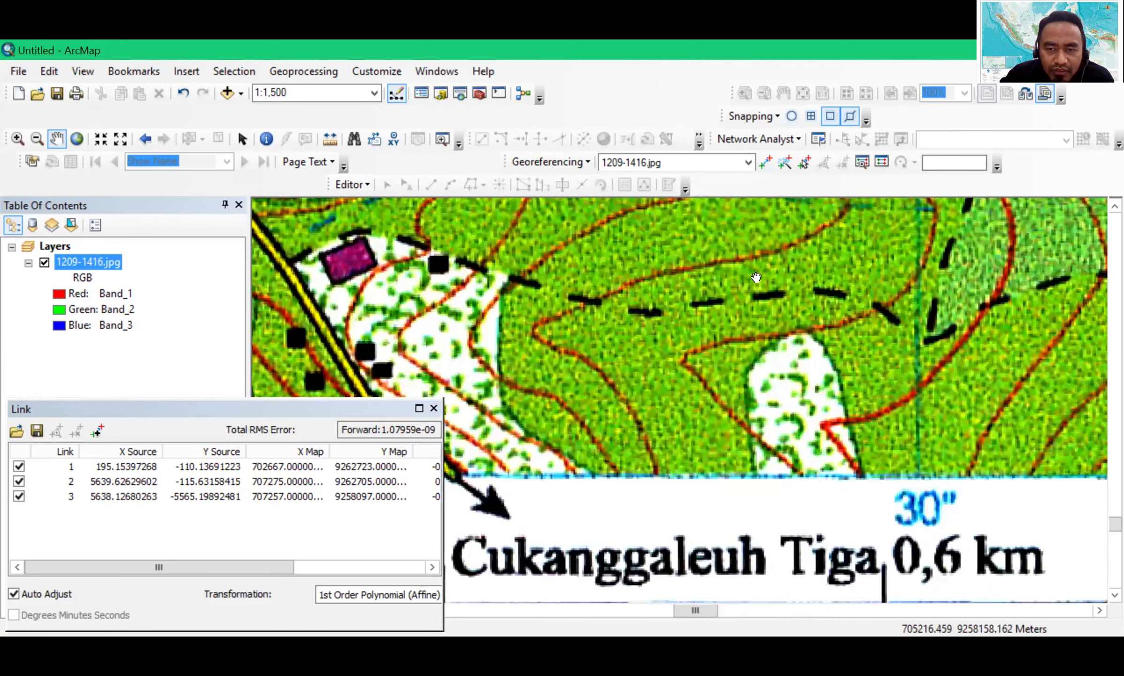
{"action": "left_click_drag", "start_coordinate": [341, 261], "coordinate": [752, 278]}
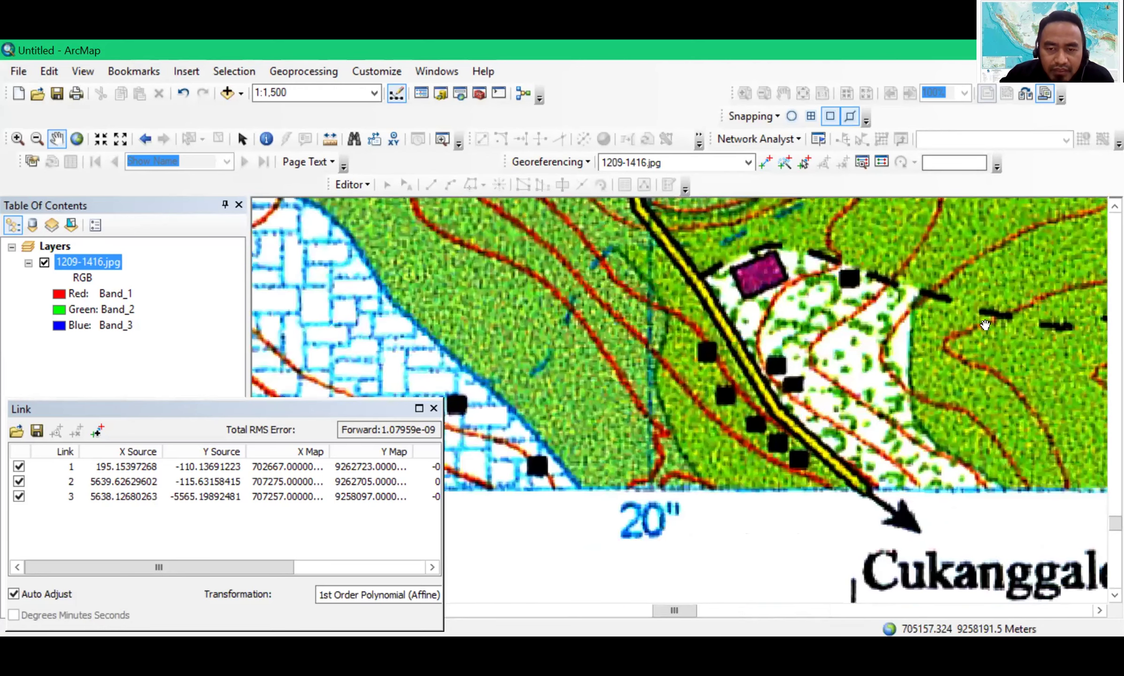
{"action": "left_click_drag", "start_coordinate": [573, 378], "coordinate": [1004, 382]}
{"action": "left_click_drag", "start_coordinate": [558, 370], "coordinate": [1073, 326]}
{"action": "left_click_drag", "start_coordinate": [446, 333], "coordinate": [1033, 334]}
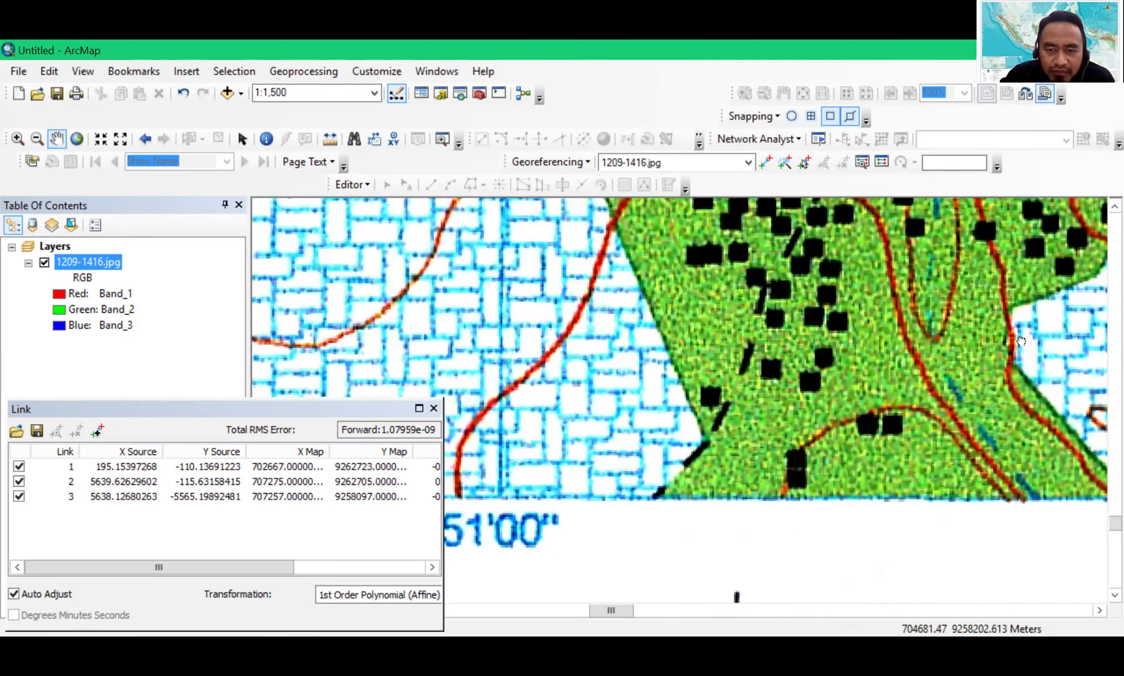
{"action": "left_click_drag", "start_coordinate": [491, 327], "coordinate": [961, 377]}
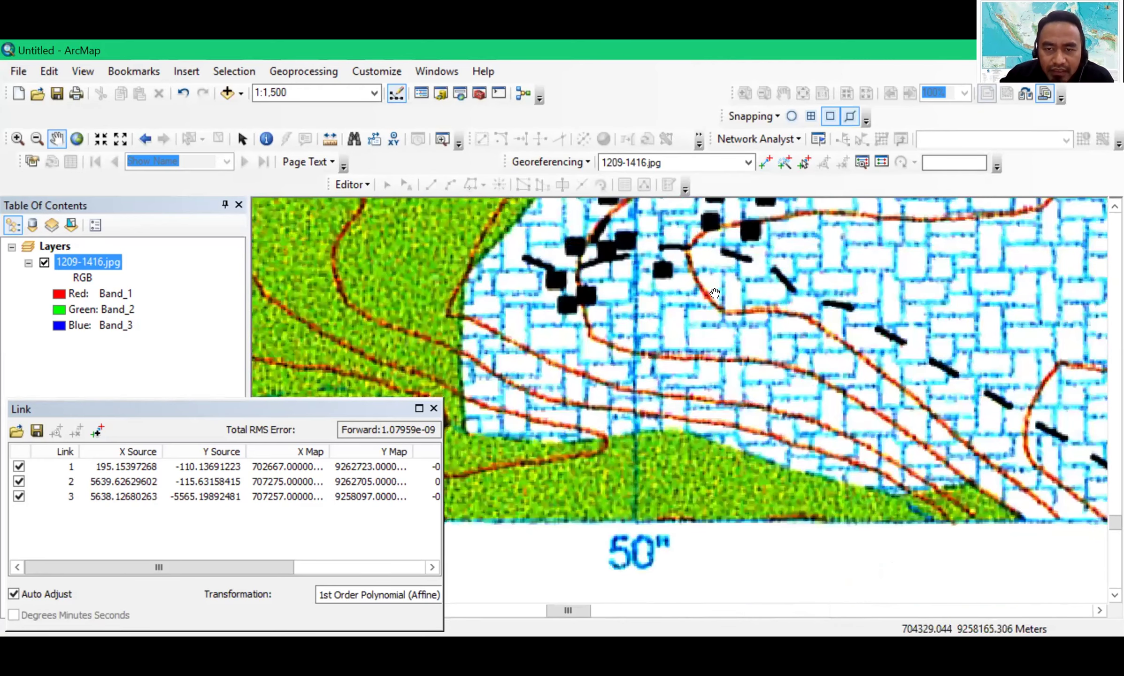
{"action": "left_click_drag", "start_coordinate": [576, 362], "coordinate": [890, 396]}
{"action": "left_click_drag", "start_coordinate": [665, 401], "coordinate": [913, 402]}
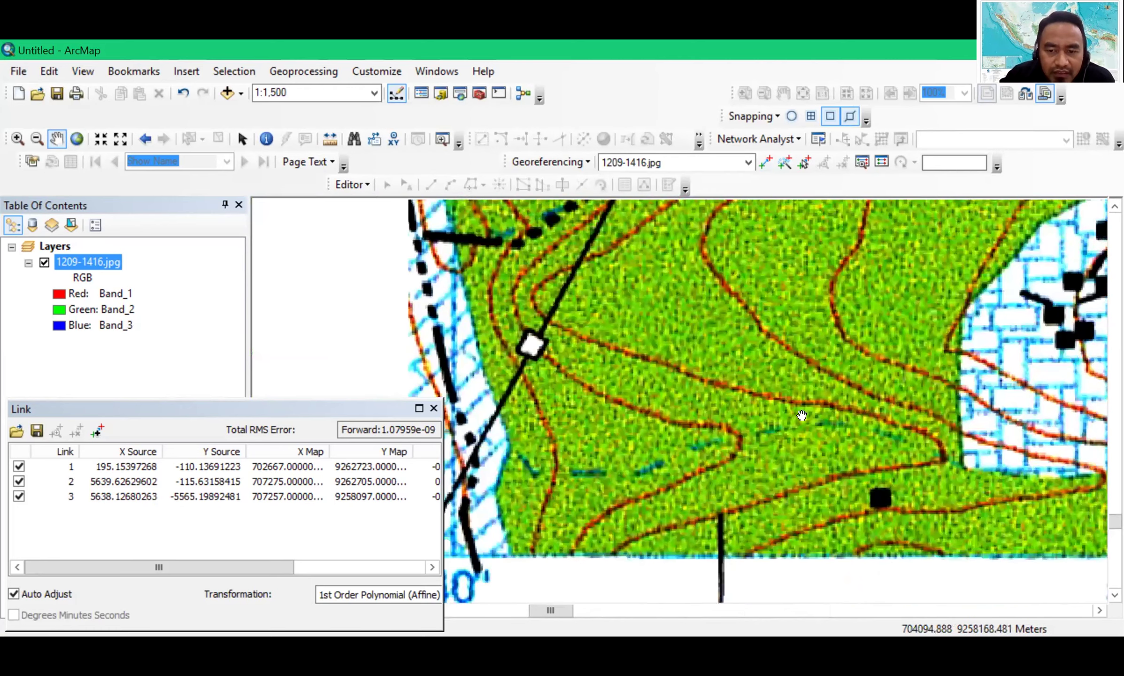
{"action": "left_click_drag", "start_coordinate": [714, 401], "coordinate": [952, 388]}
{"action": "left_click_drag", "start_coordinate": [758, 378], "coordinate": [1091, 360]}
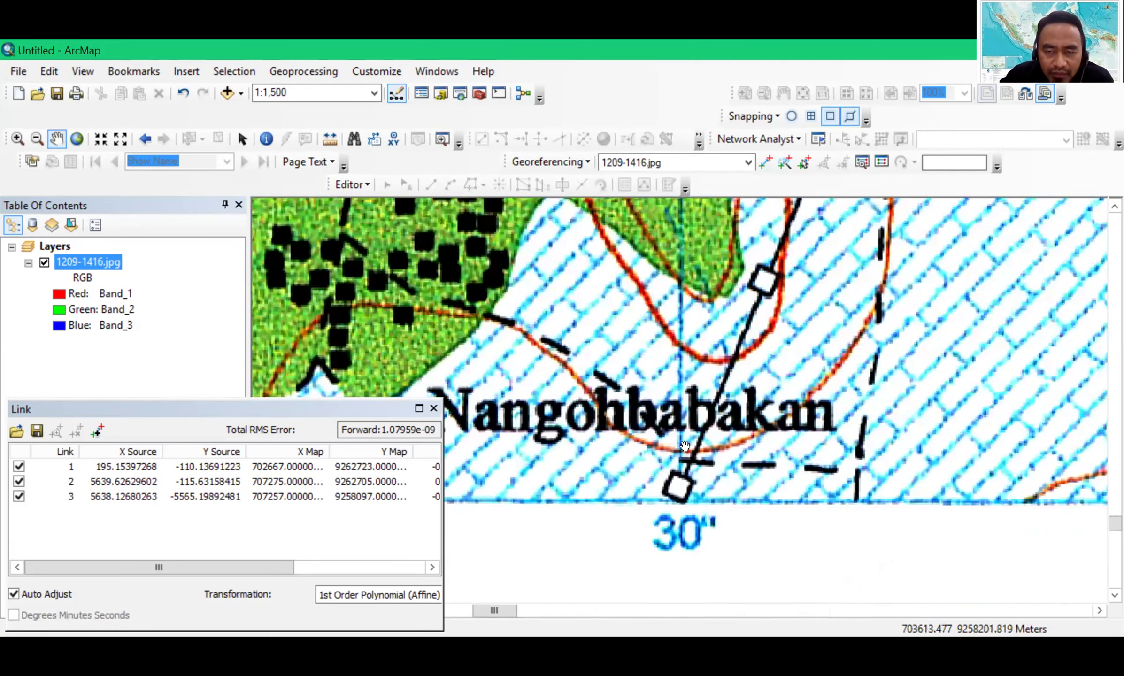
{"action": "left_click_drag", "start_coordinate": [779, 399], "coordinate": [910, 431]}
{"action": "left_click_drag", "start_coordinate": [584, 418], "coordinate": [913, 418]}
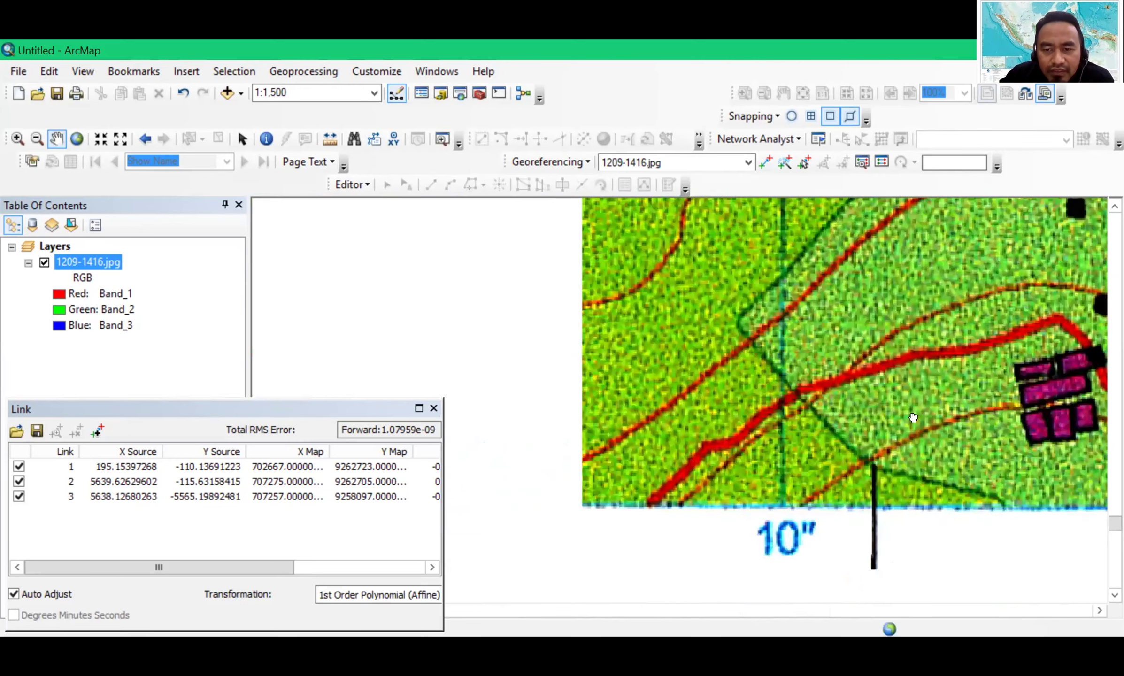
{"action": "left_click_drag", "start_coordinate": [809, 410], "coordinate": [857, 424]}
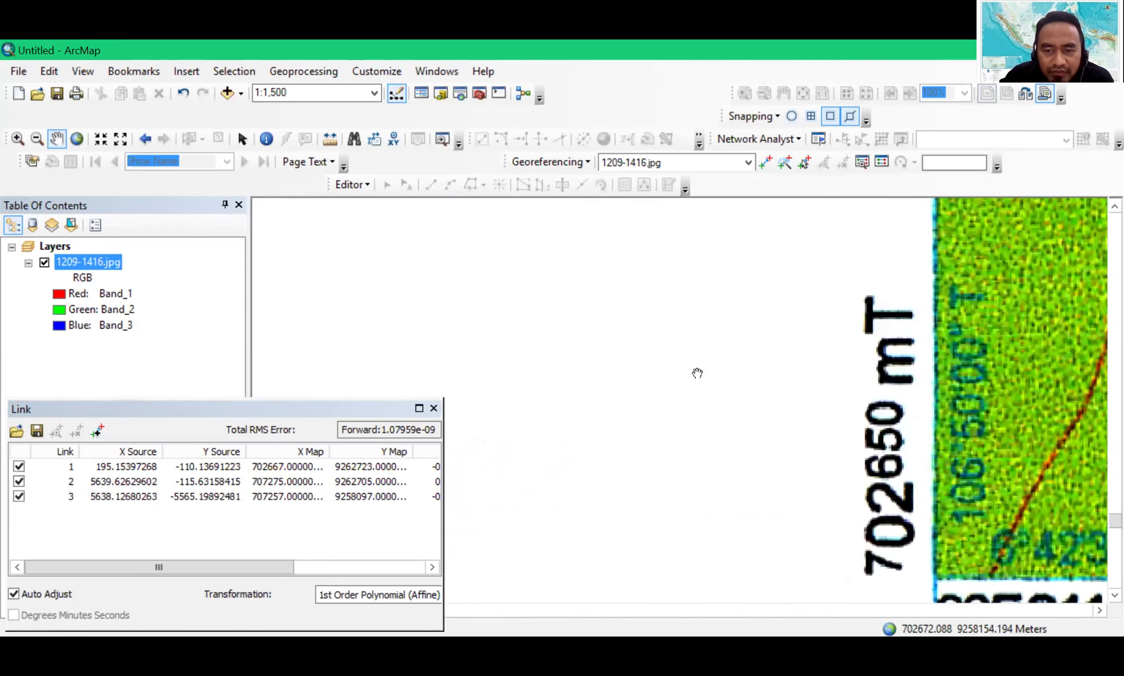
{"action": "left_click_drag", "start_coordinate": [762, 407], "coordinate": [490, 207]}
{"action": "left_click_drag", "start_coordinate": [902, 405], "coordinate": [812, 517]}
{"action": "left_click_drag", "start_coordinate": [535, 402], "coordinate": [565, 444]}
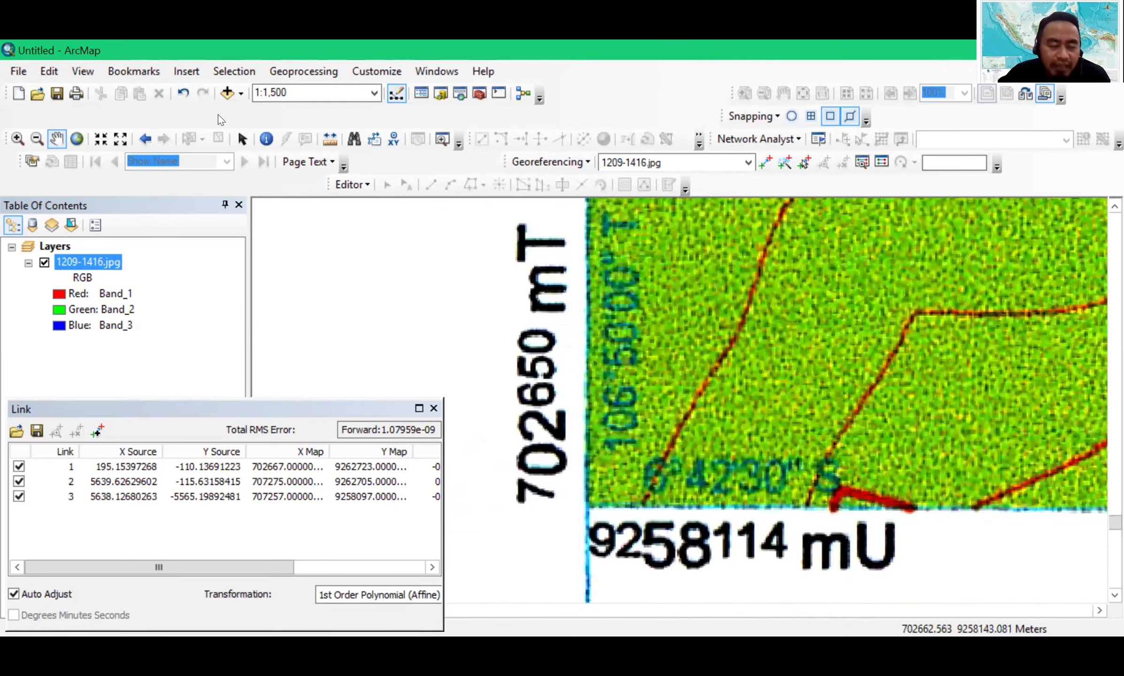
{"action": "left_click", "coordinate": [765, 162]}
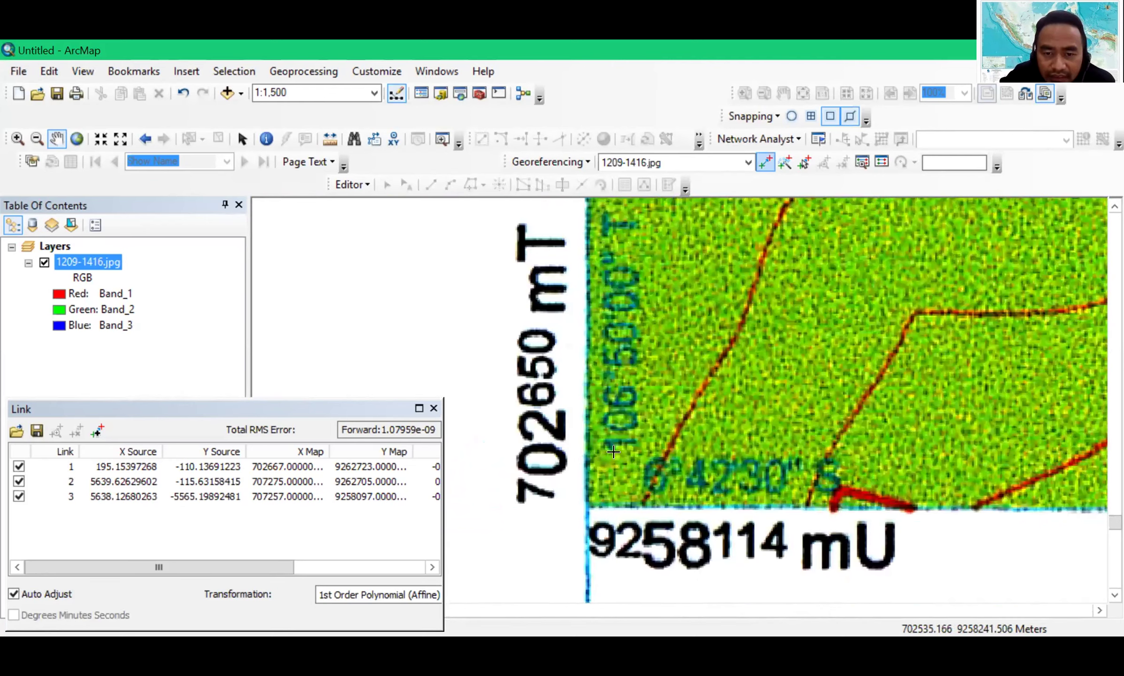
{"action": "left_click", "coordinate": [582, 501]}
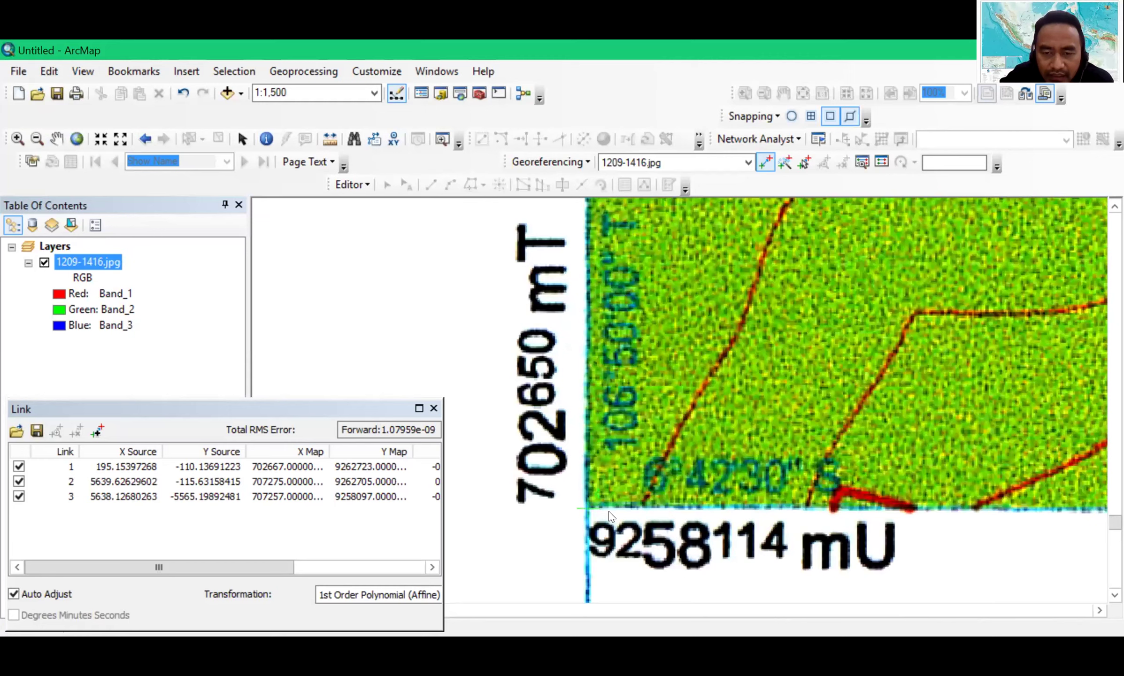
Open the fourth control point's coordinate entry and set its X map coordinate to 702650
{"action": "right_click", "coordinate": [610, 516]}
{"action": "left_click", "coordinate": [594, 293]}
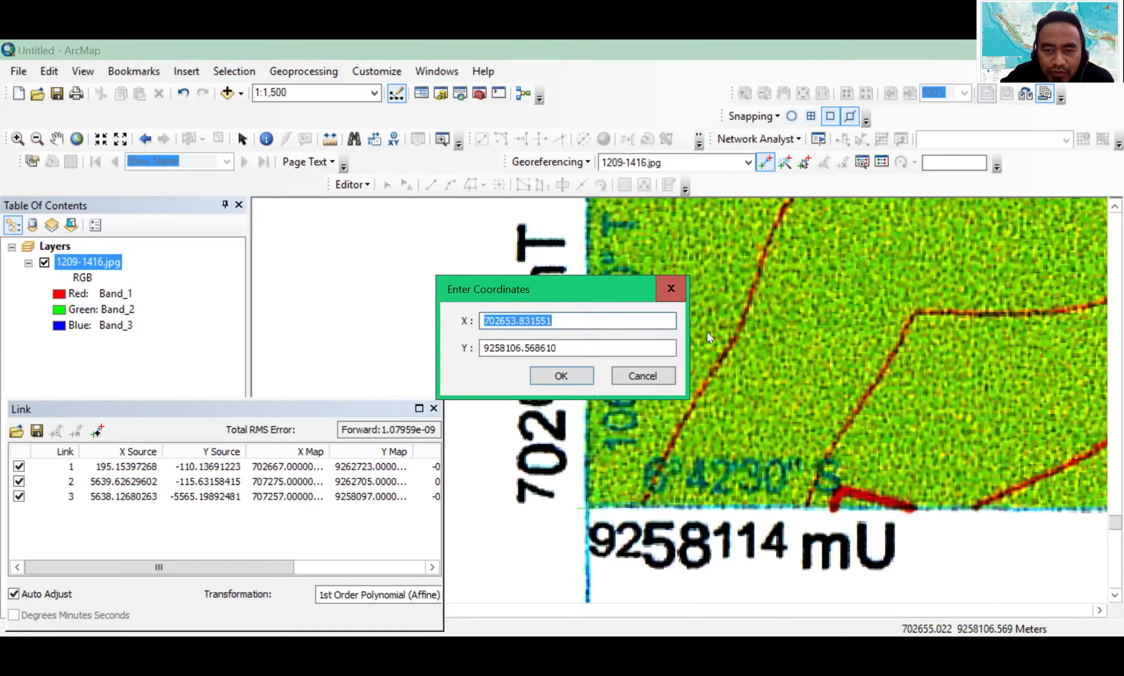
{"action": "key", "text": "Right"}
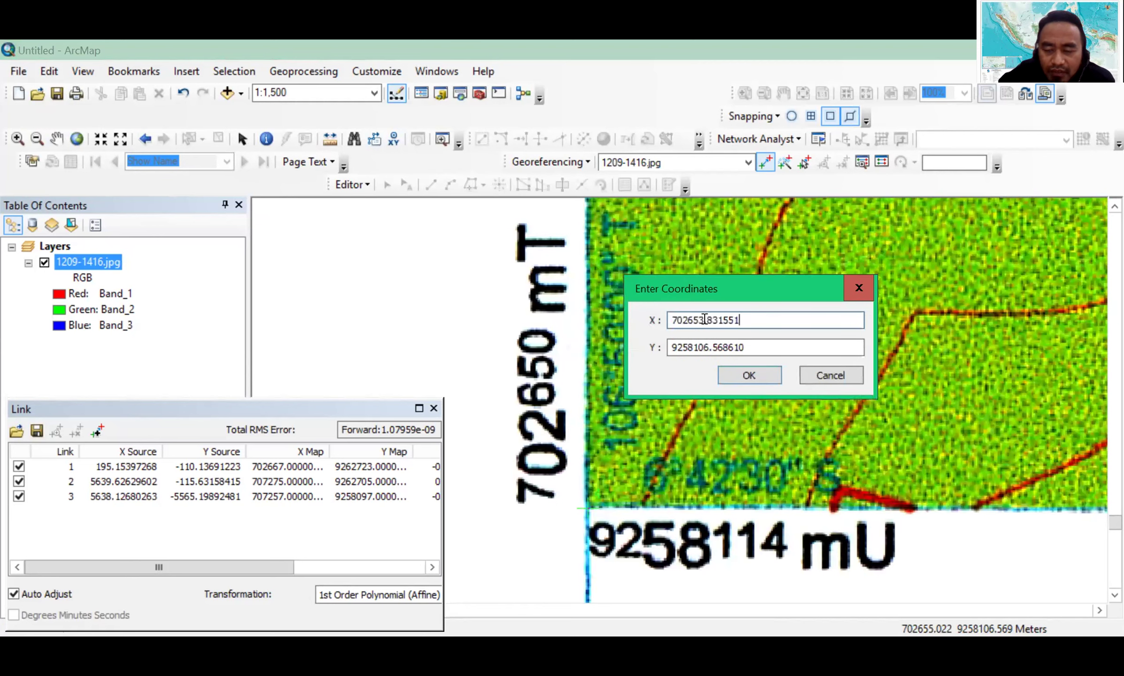
{"action": "left_click", "coordinate": [704, 320], "text": "shift"}
{"action": "key", "text": "BackSpace"}
{"action": "key", "text": "BackSpace"}
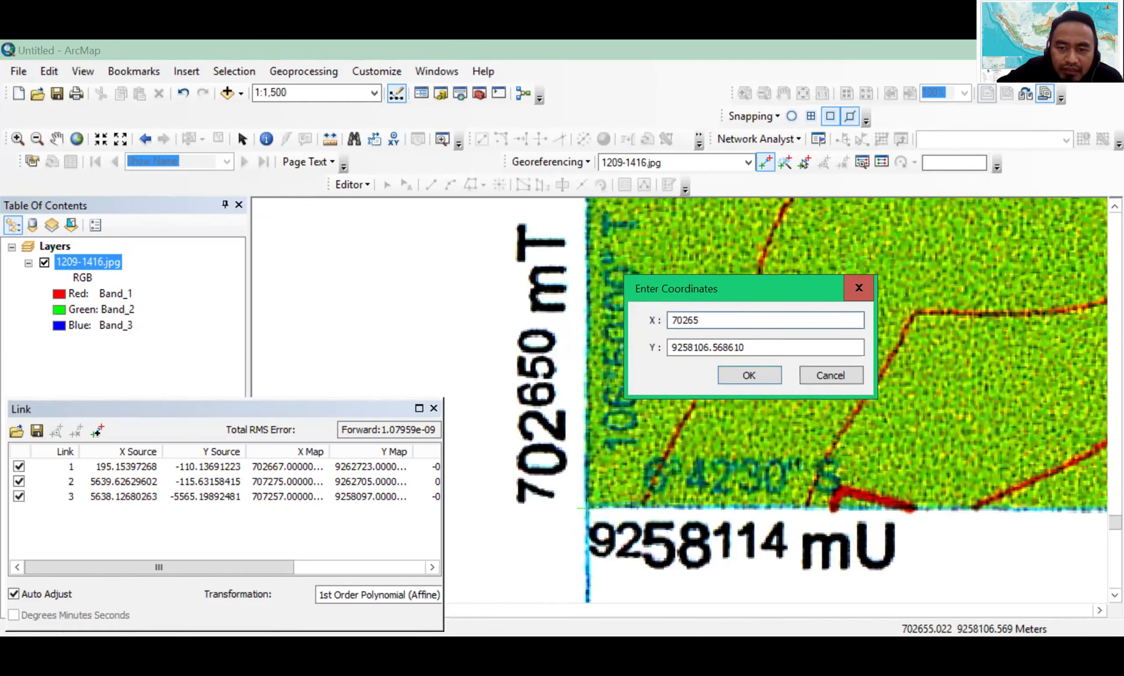
{"action": "type", "text": "0"}
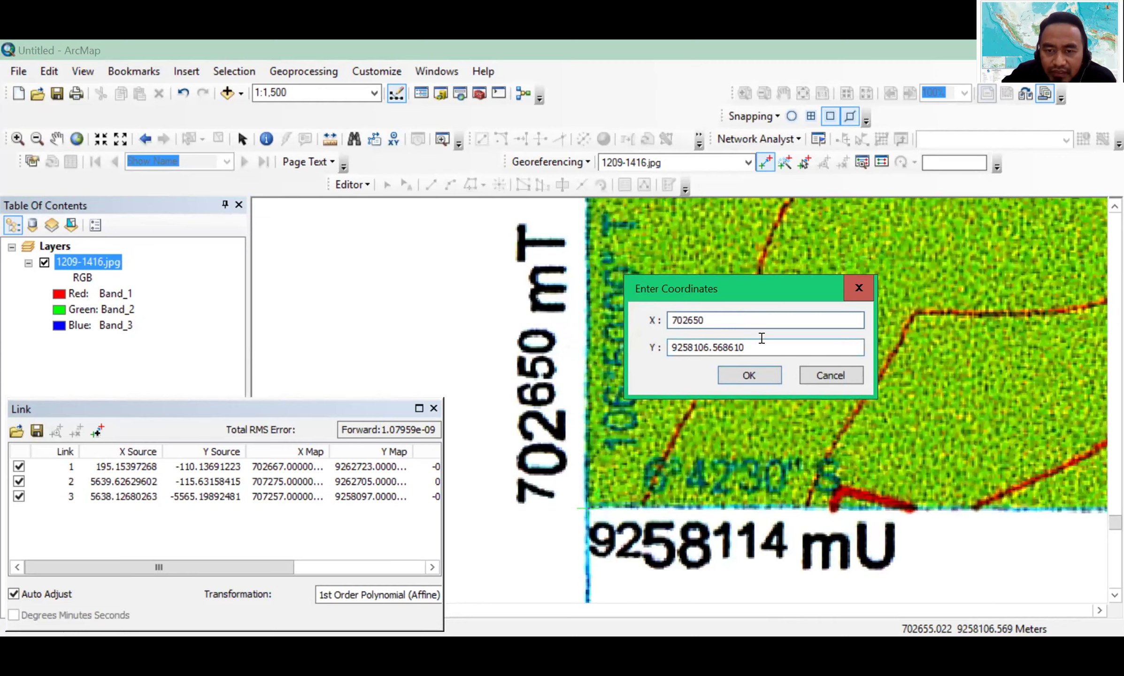
Set the fourth control point's Y map coordinate to 9258114 and accept the point
{"action": "key", "text": "Tab"}
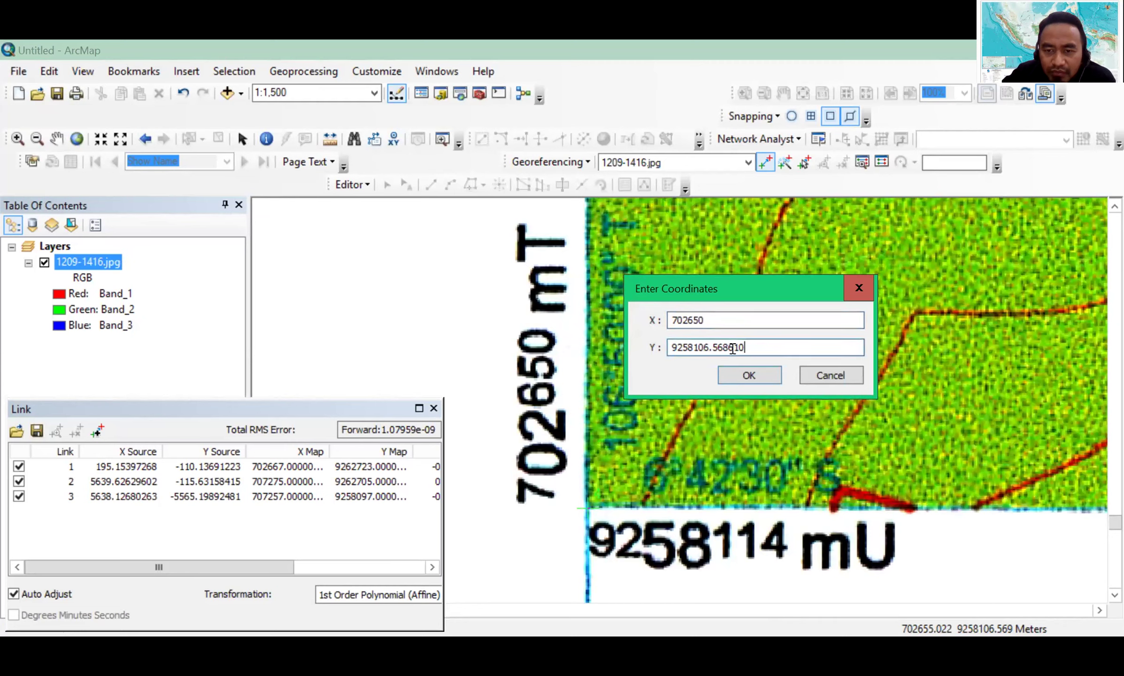
{"action": "left_click", "coordinate": [702, 347], "text": "shift"}
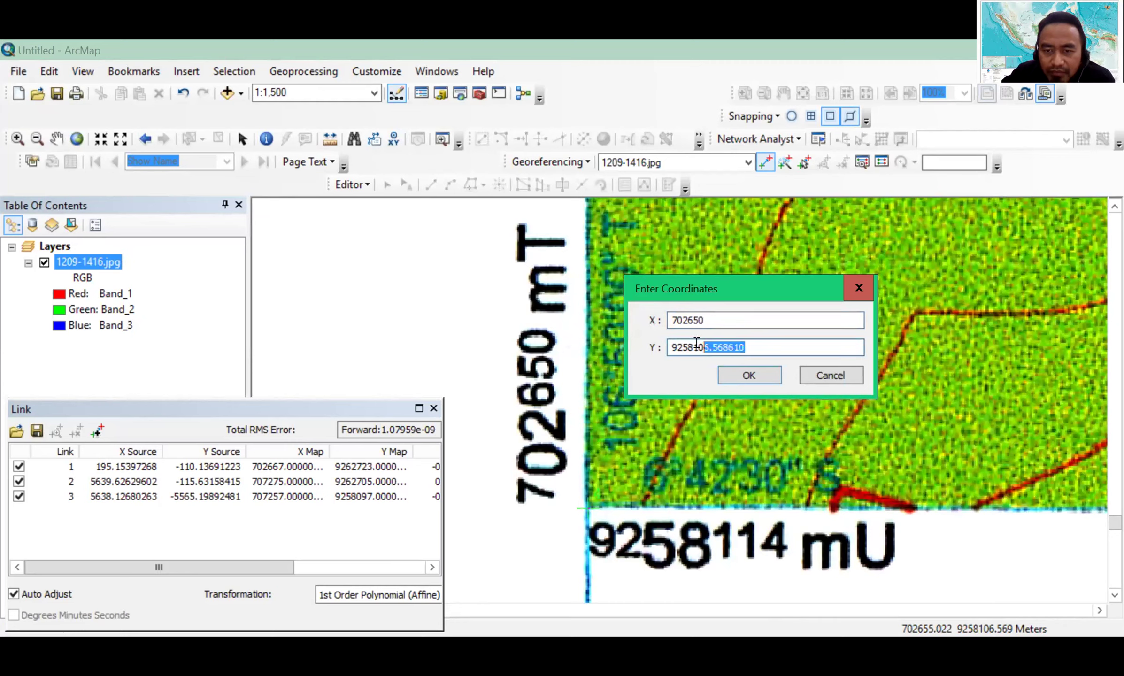
{"action": "left_click", "coordinate": [695, 347], "text": "shift"}
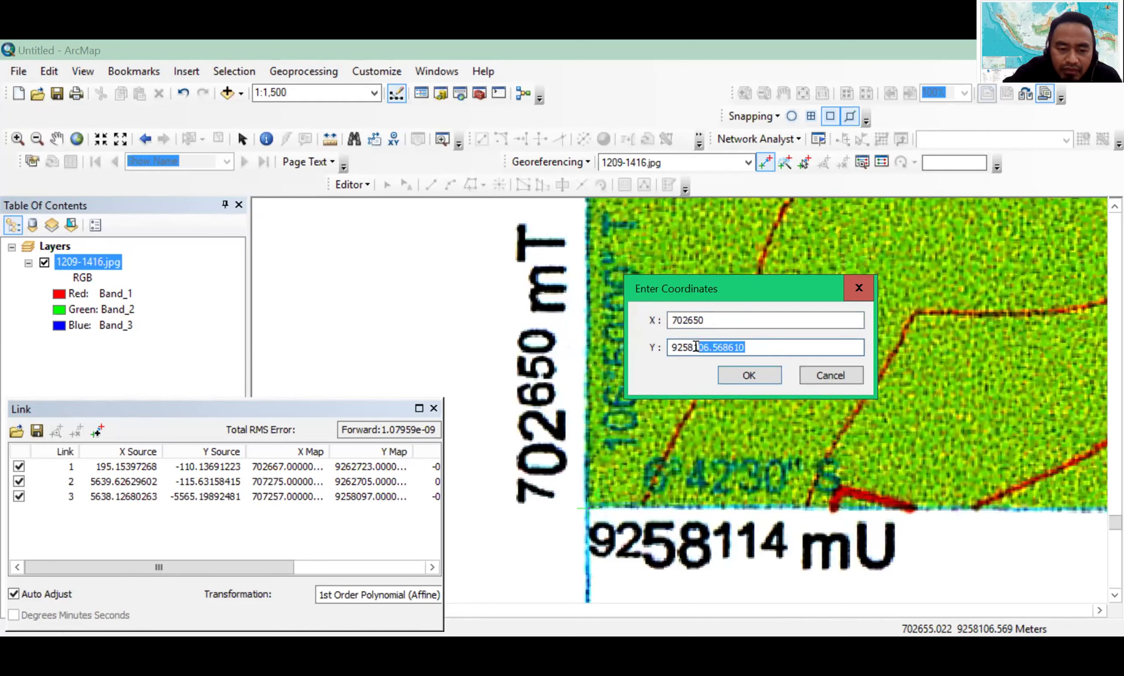
{"action": "type", "text": "114"}
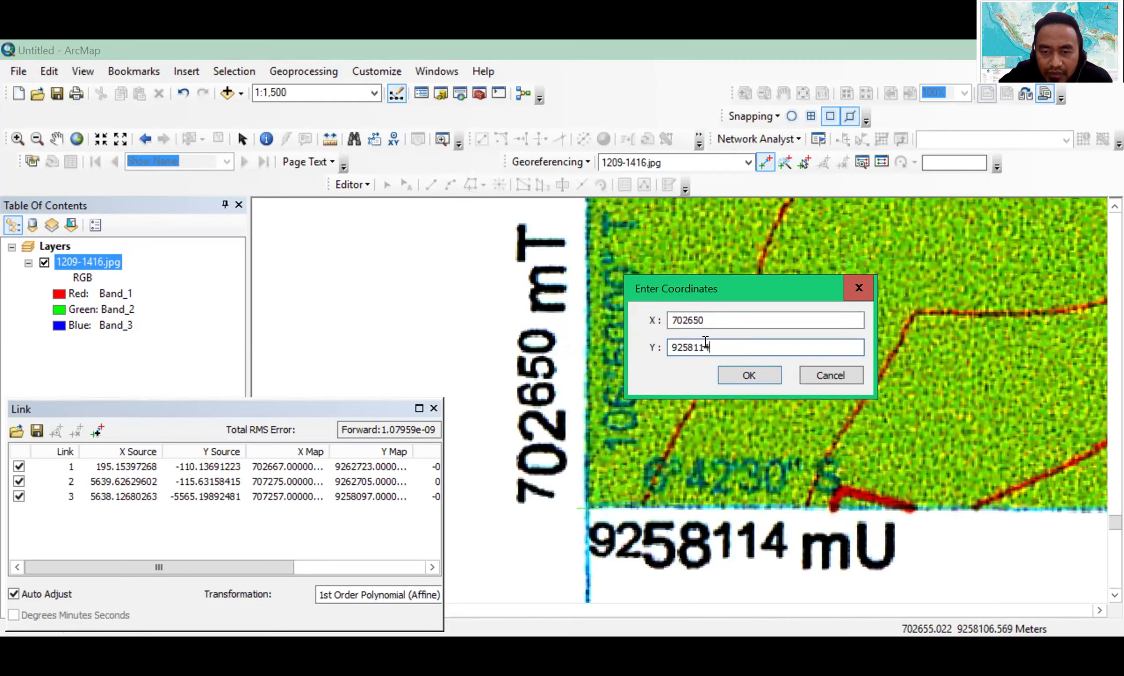
{"action": "left_click", "coordinate": [739, 376]}
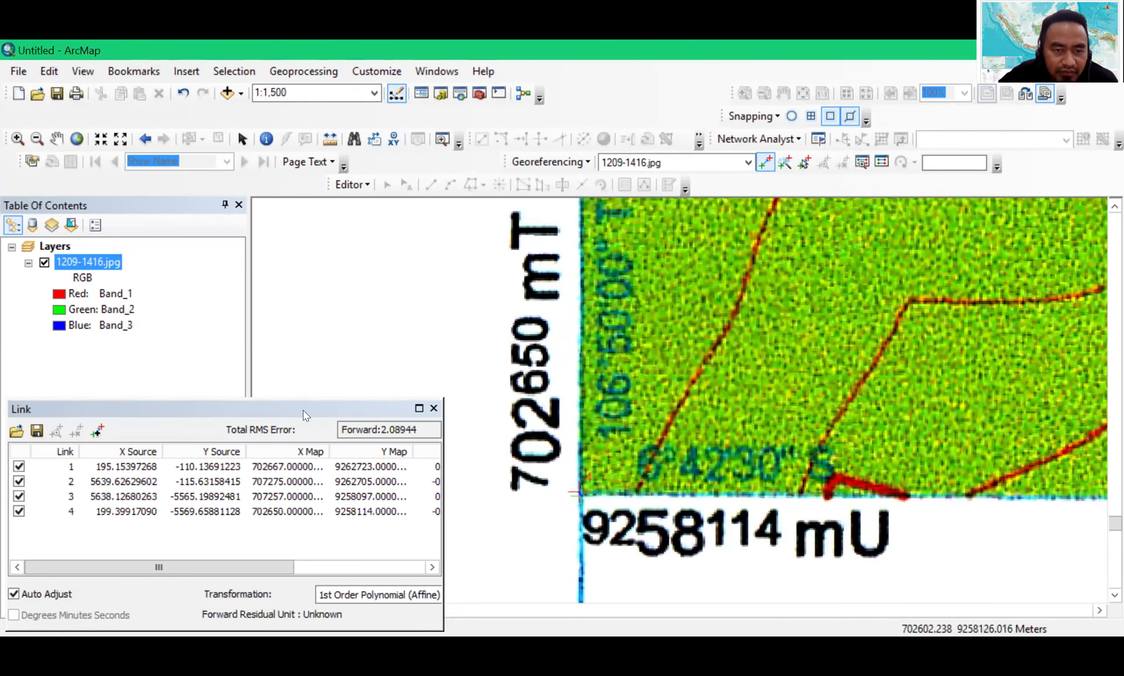
Move the link table clear of the map's edge and start Rectify to save the georeferenced map as a new raster dataset
{"action": "left_click_drag", "start_coordinate": [409, 415], "coordinate": [463, 306]}
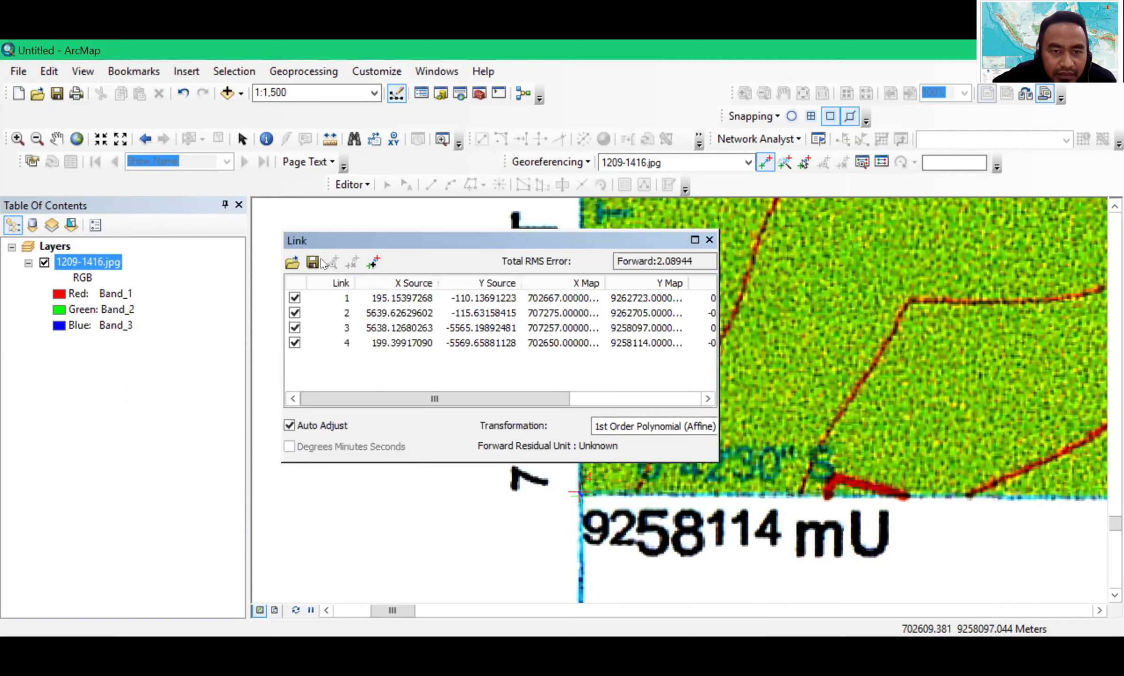
{"action": "left_click", "coordinate": [311, 263]}
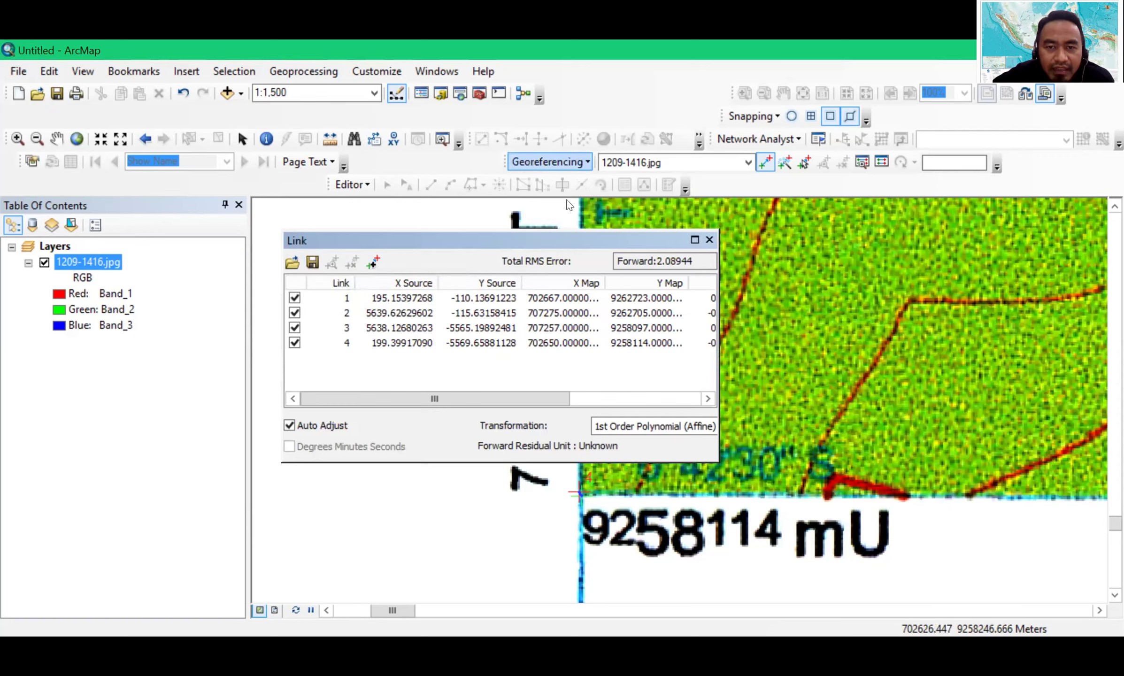
{"action": "left_click", "coordinate": [548, 161]}
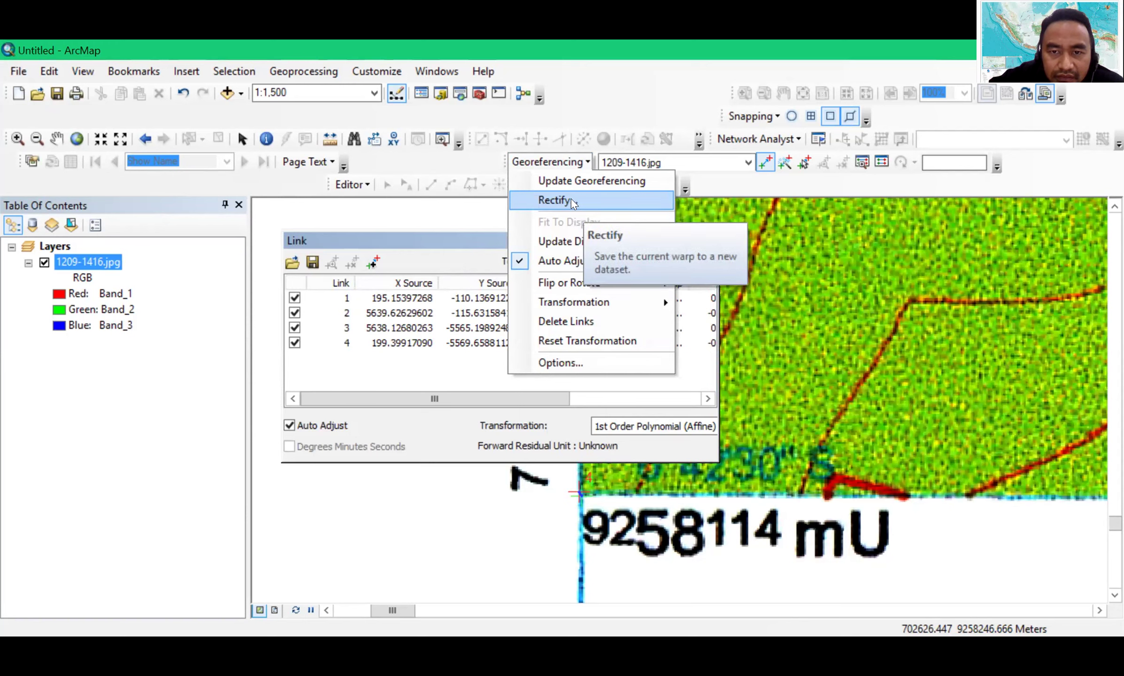
{"action": "left_click", "coordinate": [571, 199]}
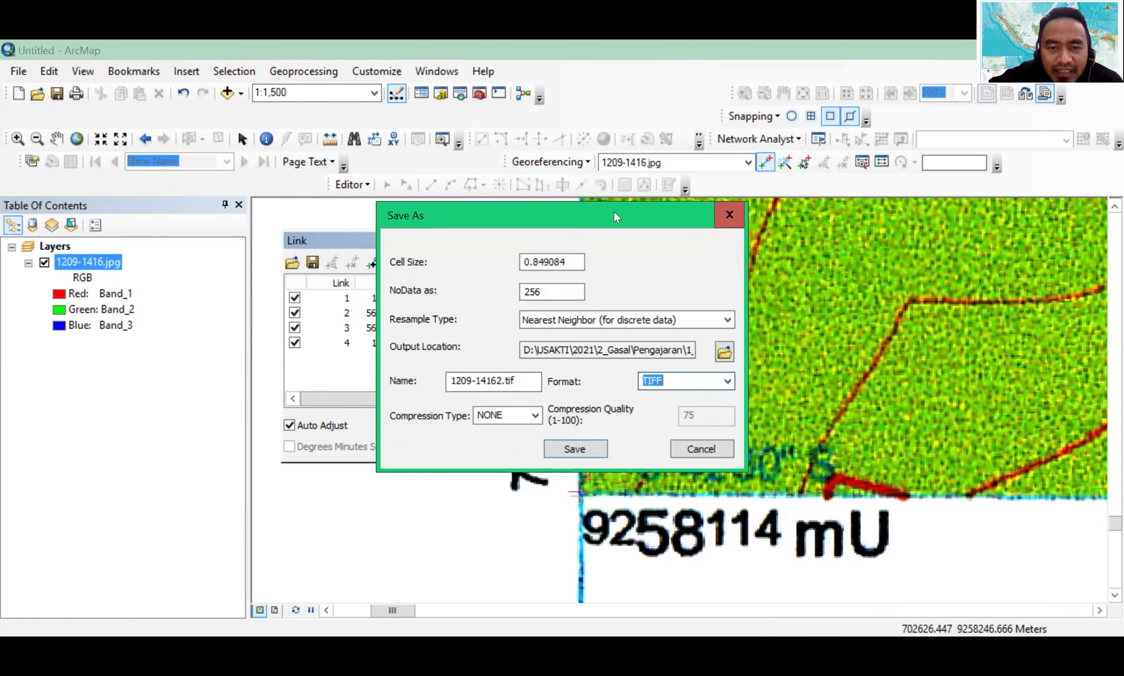
{"action": "left_click_drag", "start_coordinate": [516, 215], "coordinate": [418, 122]}
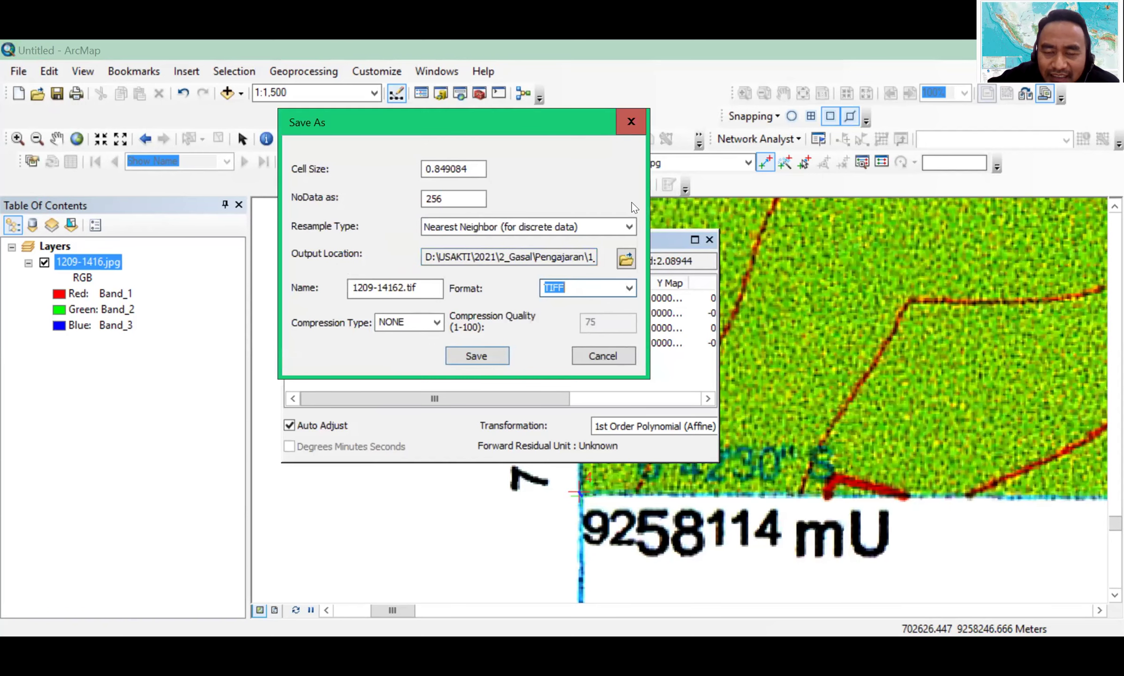
{"action": "left_click_drag", "start_coordinate": [538, 124], "coordinate": [577, 114]}
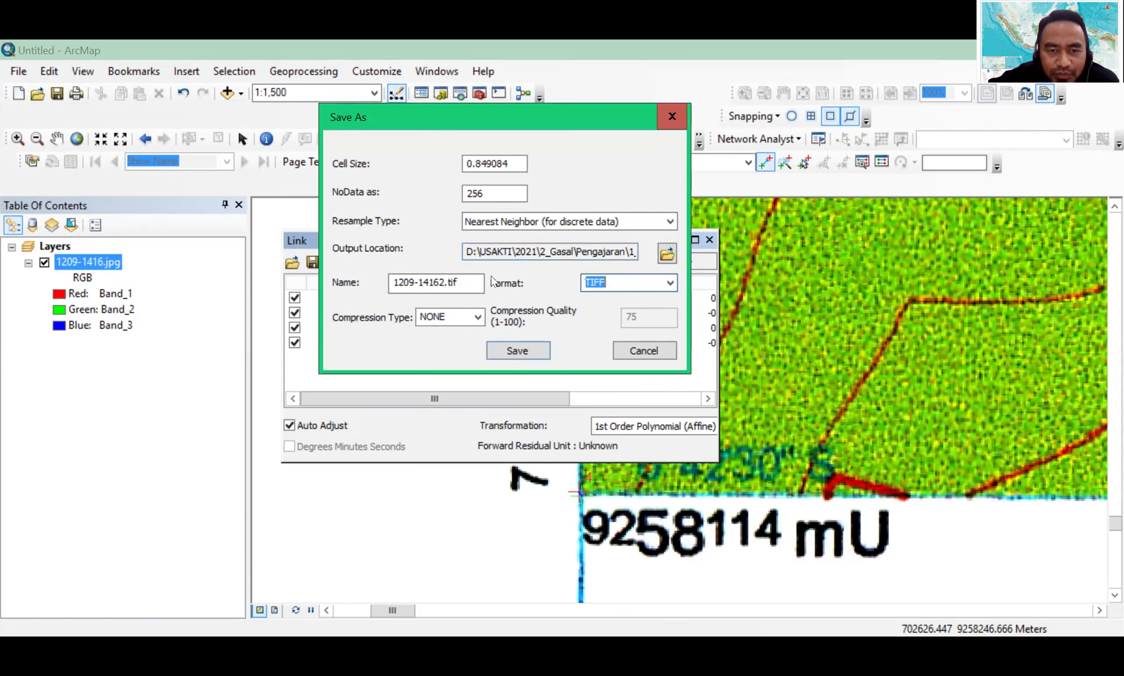
{"action": "left_click", "coordinate": [460, 282]}
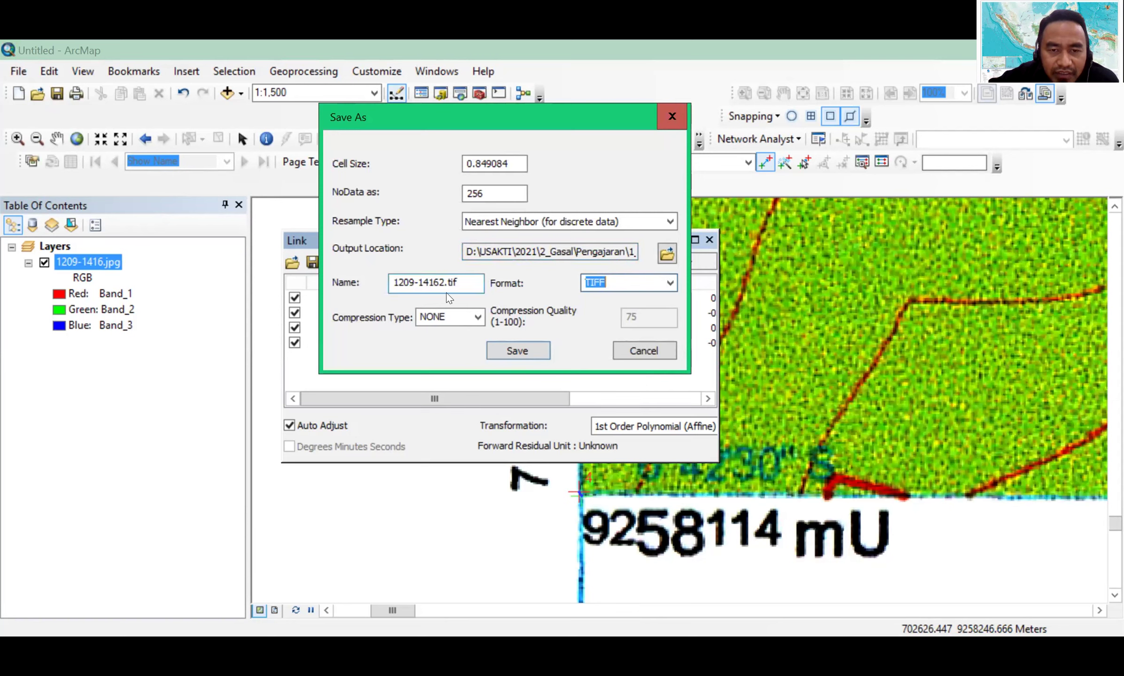
Browse for the rectified raster's output location, moving from the latihan folder to 5_Digitasi_A
{"action": "left_click", "coordinate": [670, 256]}
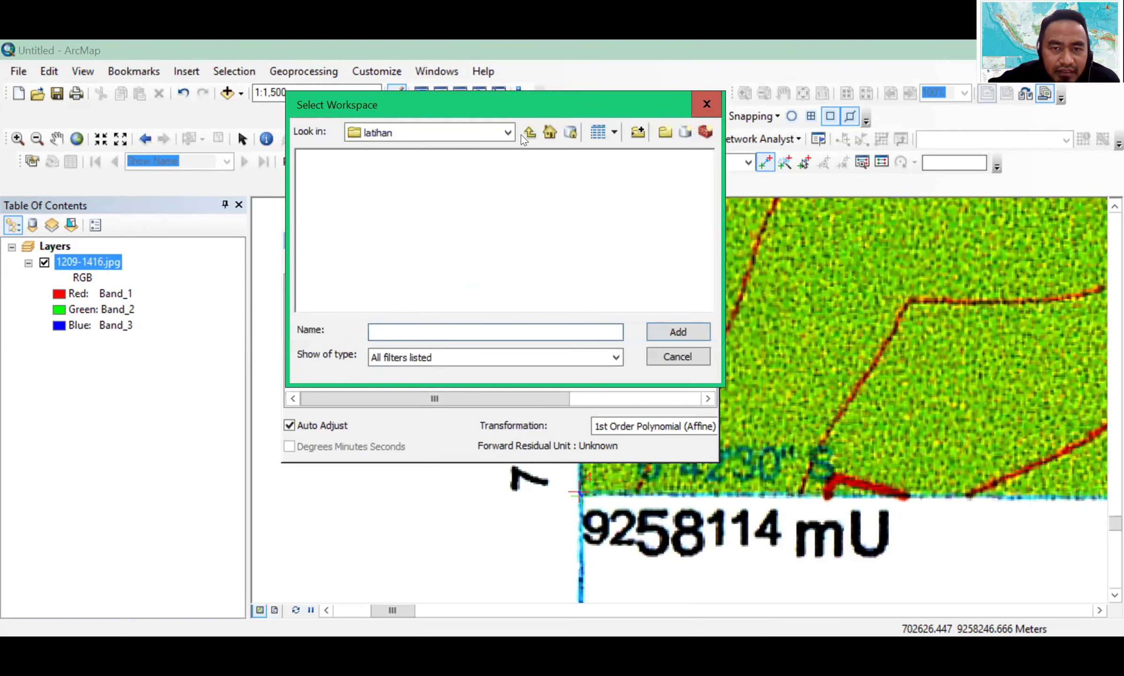
{"action": "left_click", "coordinate": [530, 133]}
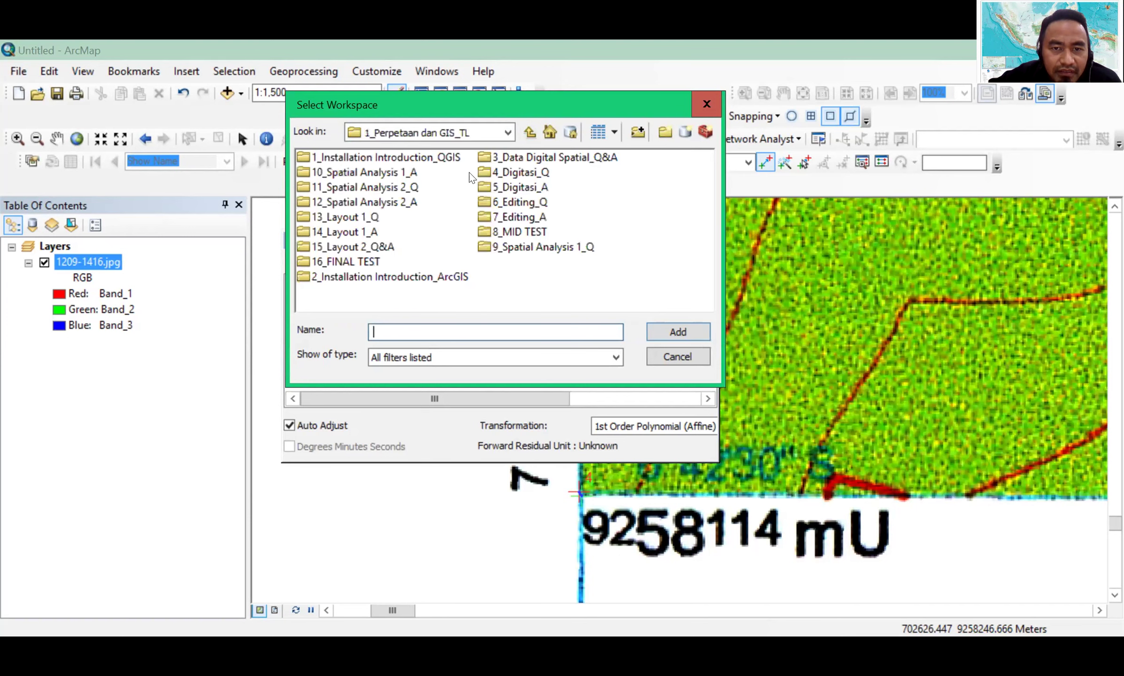
{"action": "double_click", "coordinate": [507, 187]}
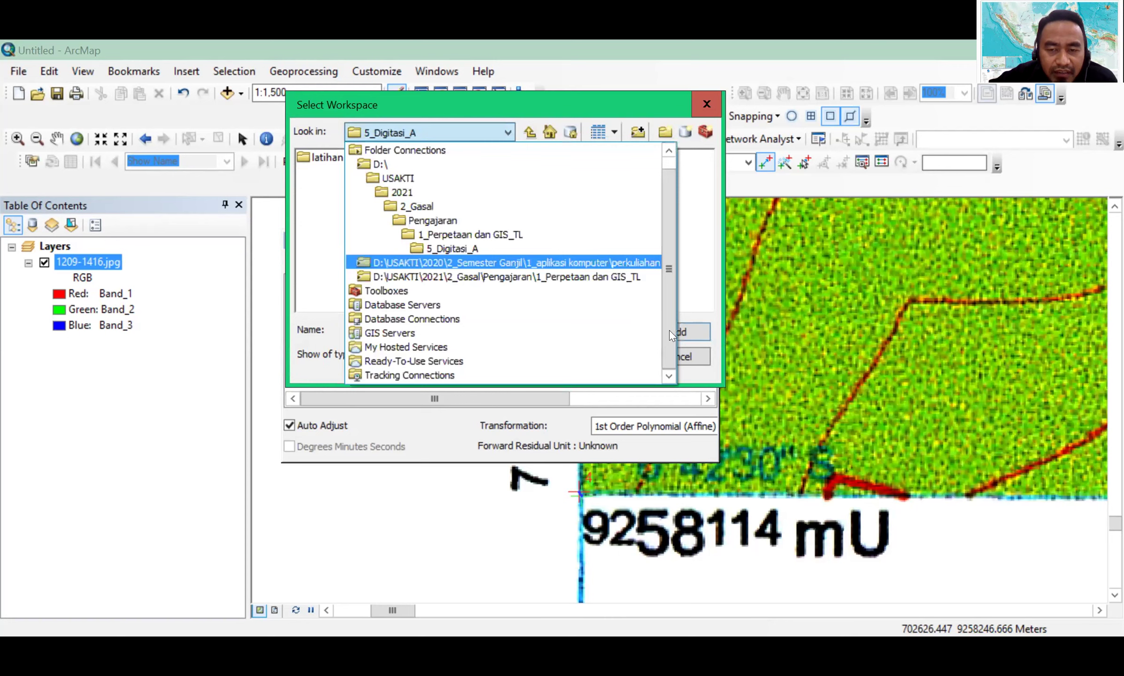
{"action": "left_click", "coordinate": [669, 330]}
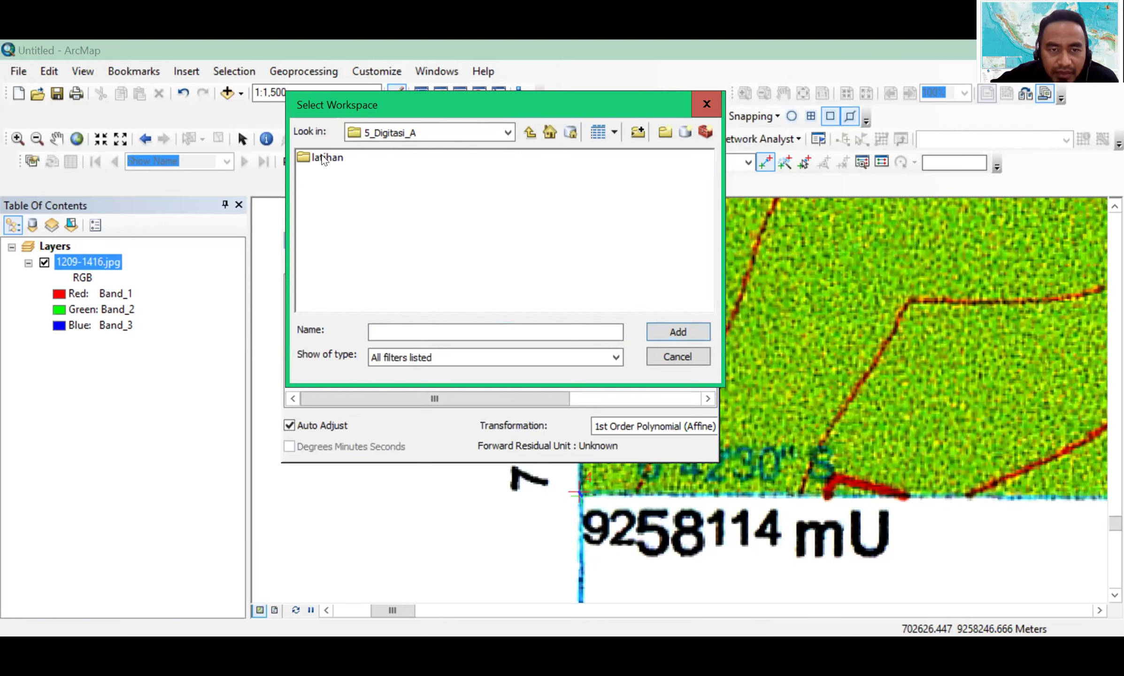
{"action": "left_click", "coordinate": [675, 335]}
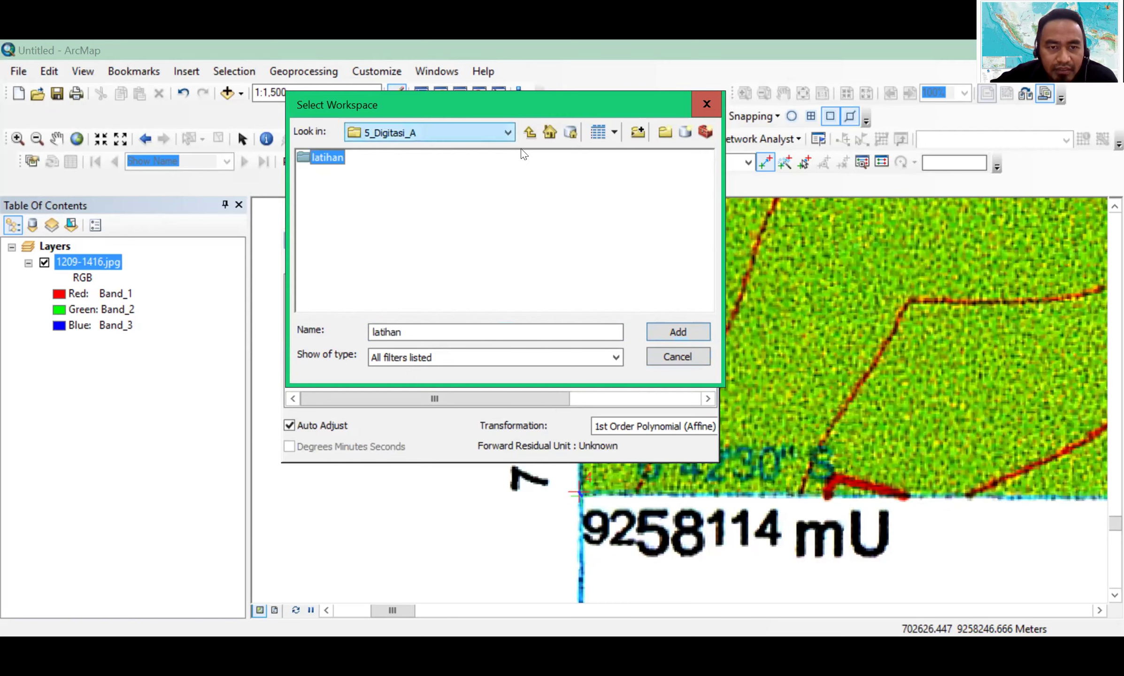
{"action": "left_click", "coordinate": [530, 132]}
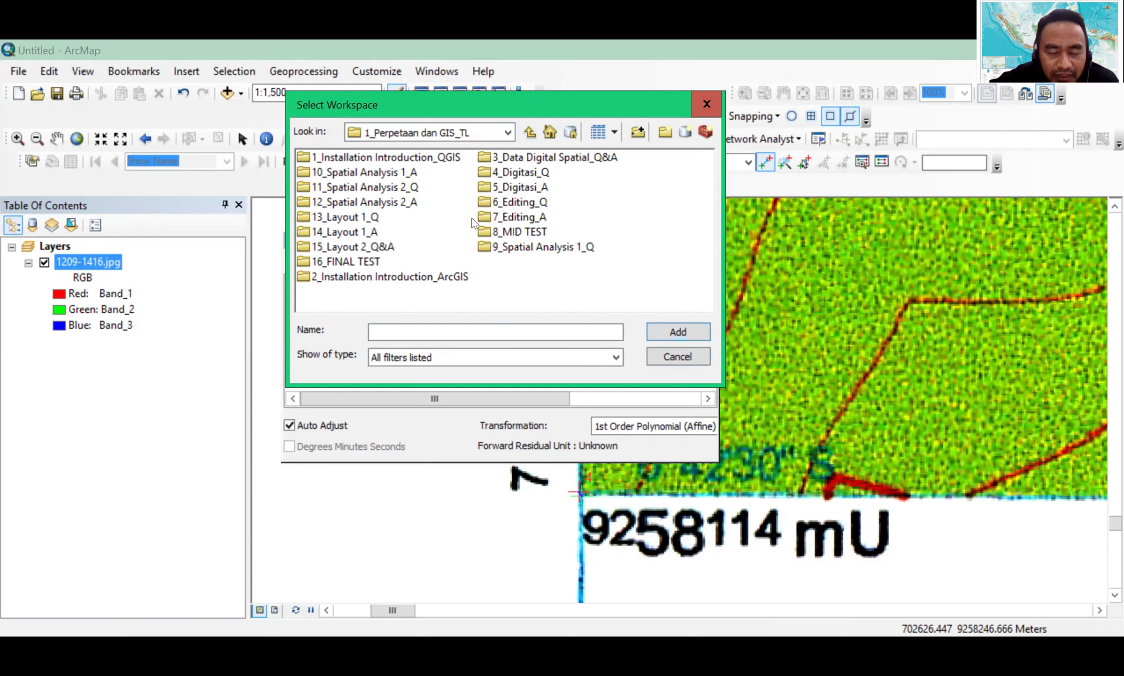
{"action": "left_click", "coordinate": [536, 188]}
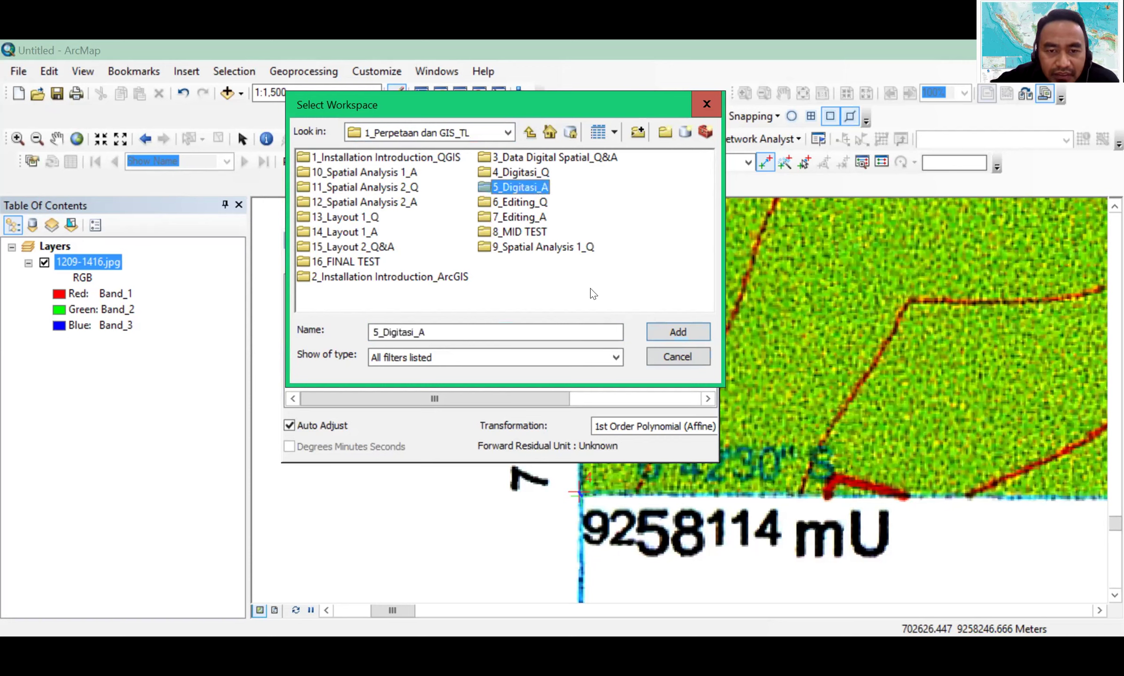
{"action": "left_click", "coordinate": [683, 332]}
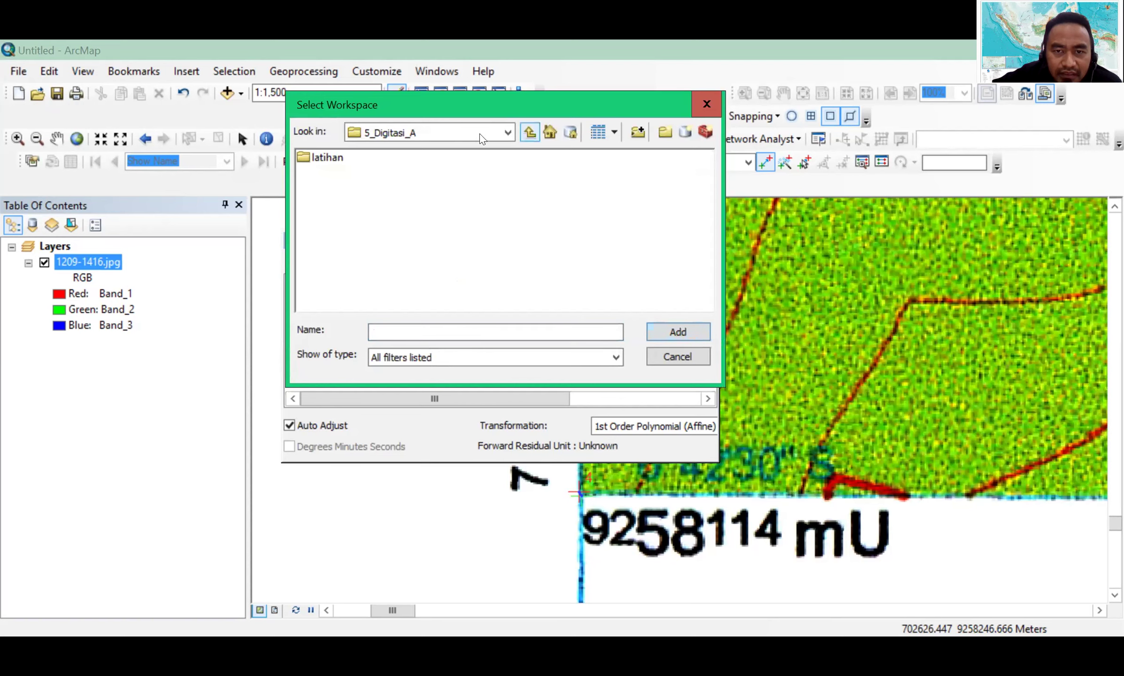
{"action": "left_click", "coordinate": [502, 135]}
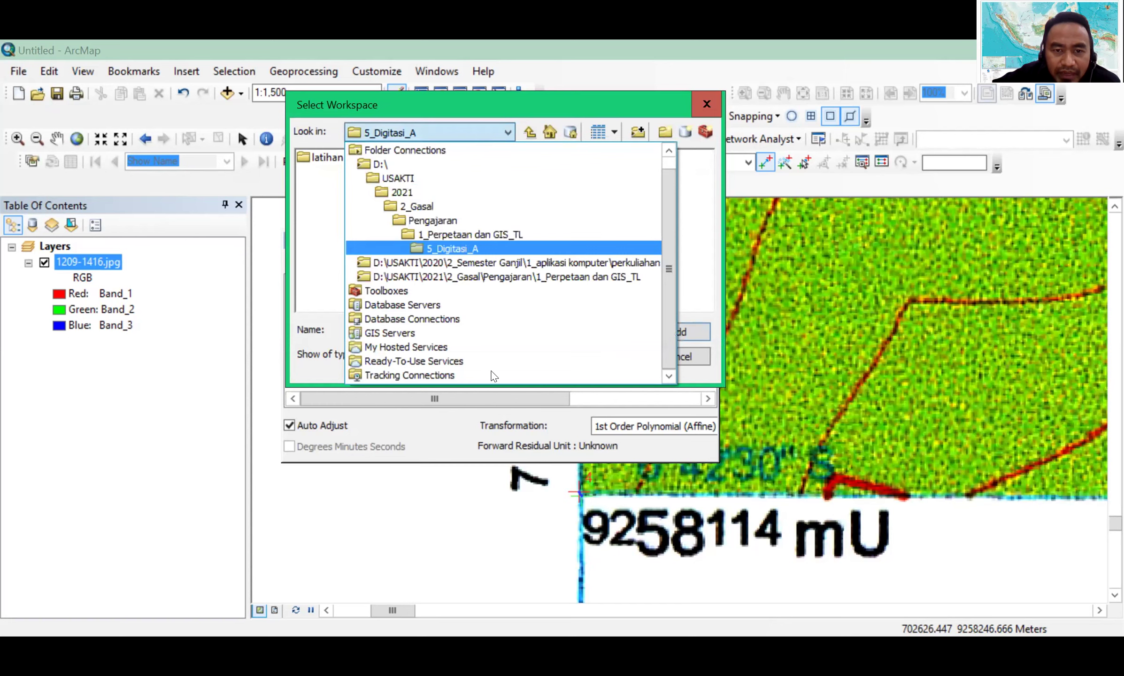
{"action": "left_click", "coordinate": [462, 248]}
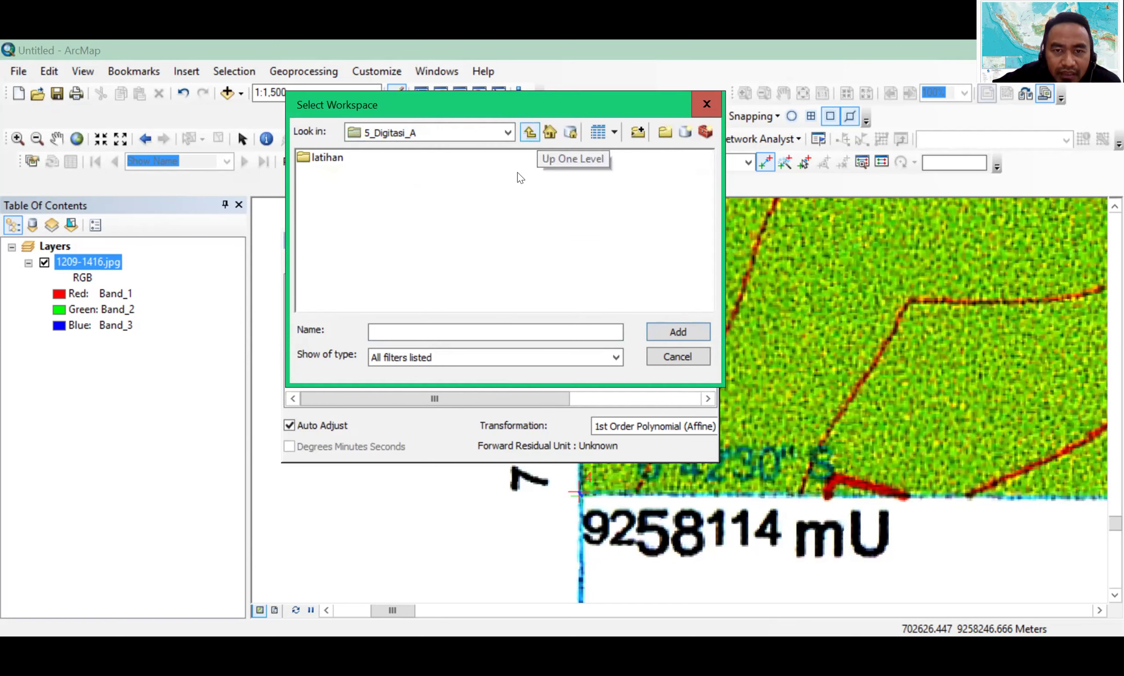
Set the 5_Digitasi_A folder inside 1_Perpetaan dan GIS_TL as the raster's output location
{"action": "key", "text": "BackSpace"}
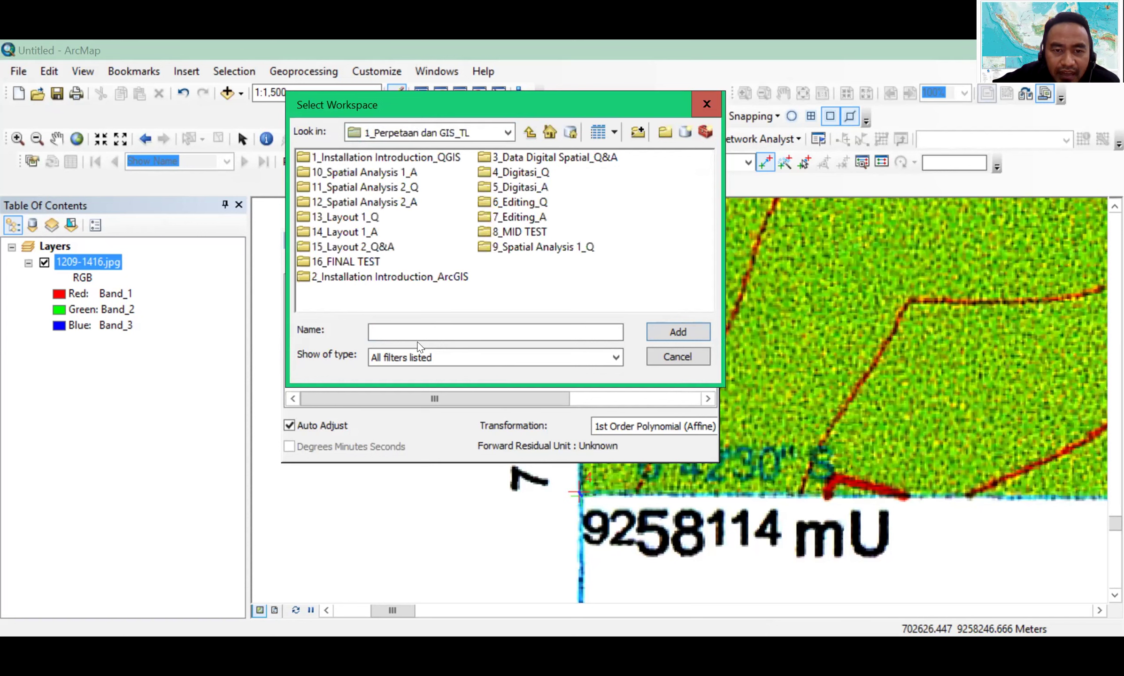
{"action": "left_click", "coordinate": [521, 188]}
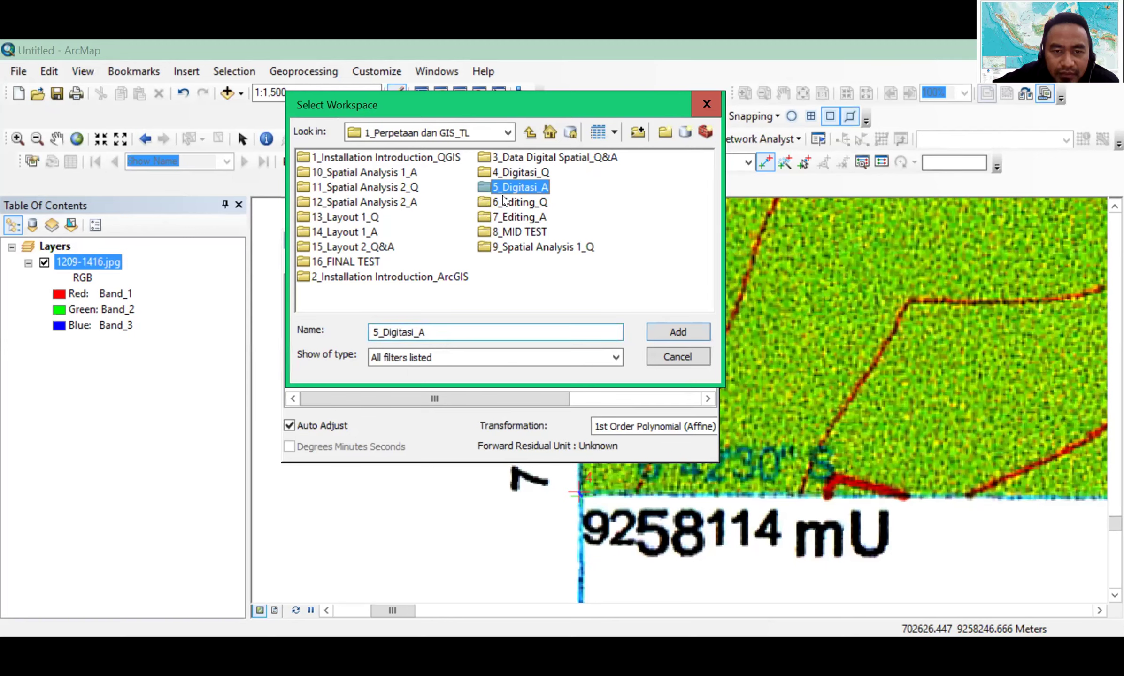
{"action": "key", "text": "Down"}
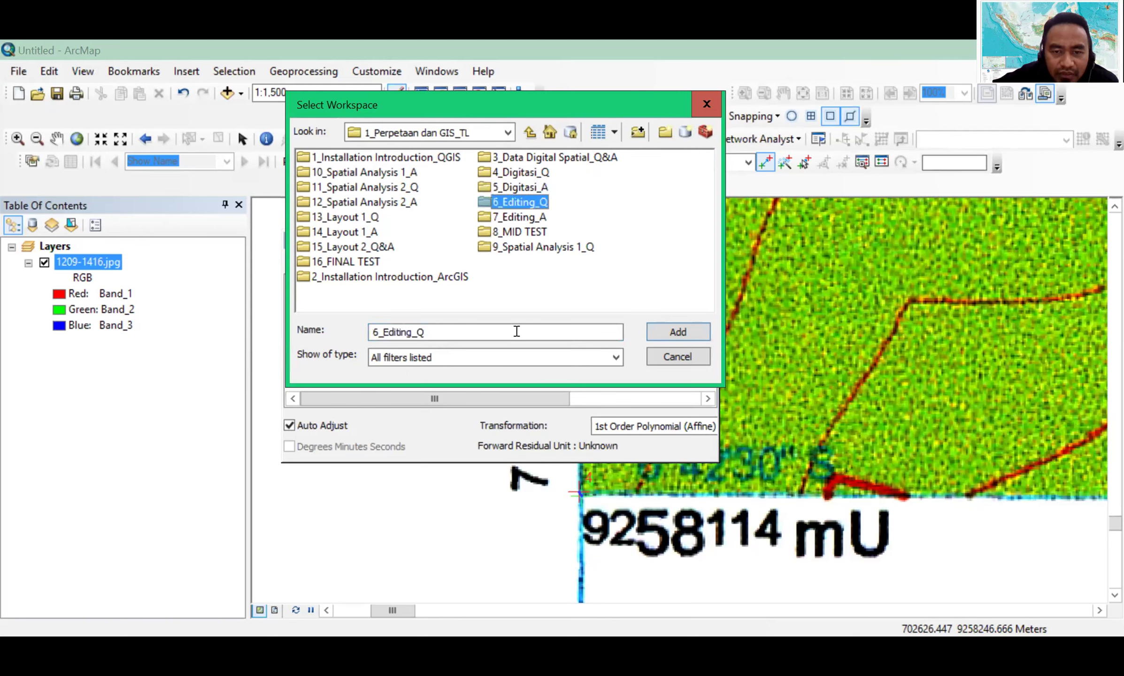
{"action": "key", "text": "Up"}
{"action": "left_click", "coordinate": [676, 333]}
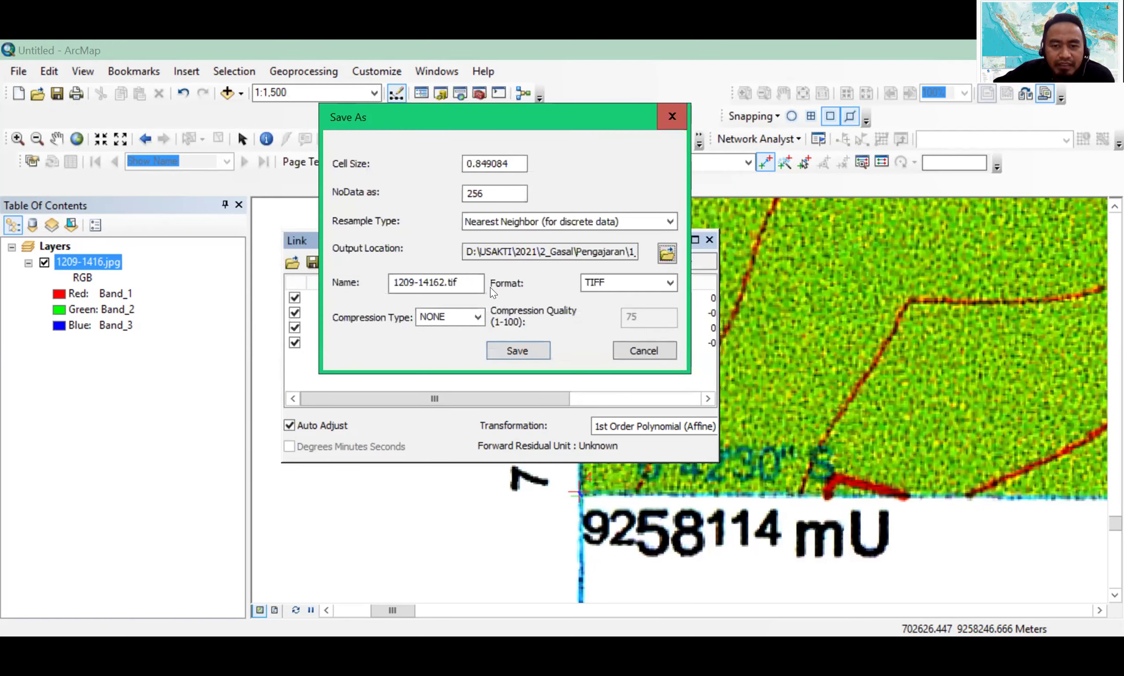
Review the output format choices, keep TIFF, and save the rectified map as 1209-14162.tif
{"action": "key", "text": "Left"}
{"action": "key", "text": "Left"}
{"action": "key", "text": "Left"}
{"action": "key", "text": "Left"}
{"action": "key", "text": "Left"}
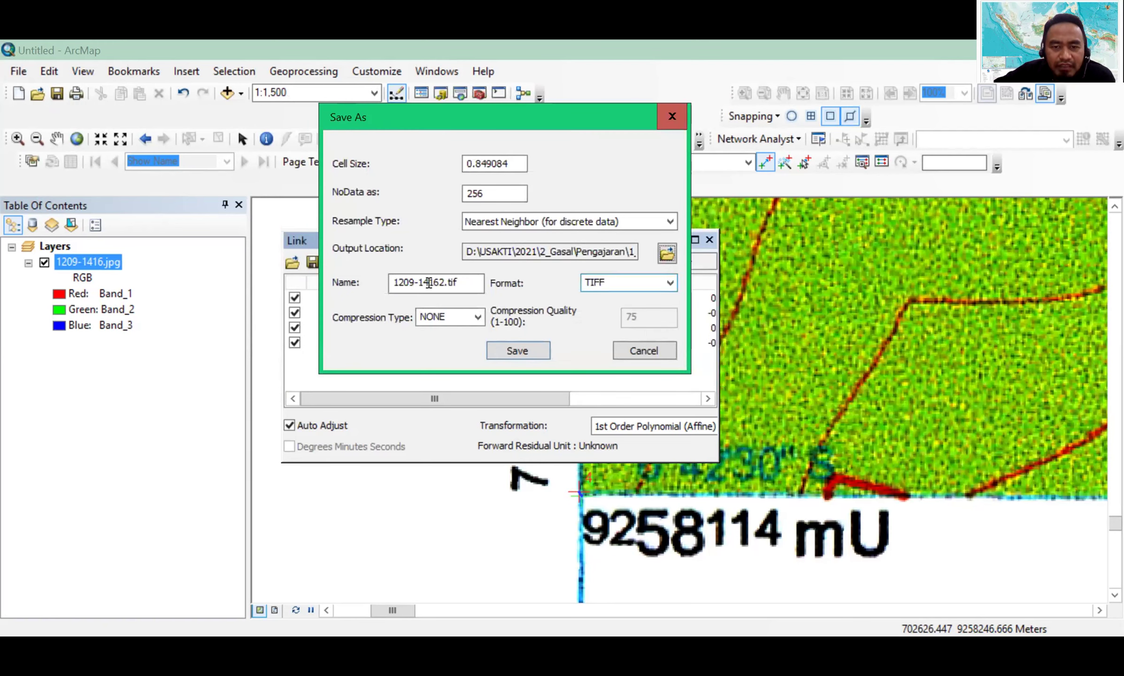
{"action": "left_click", "coordinate": [637, 280]}
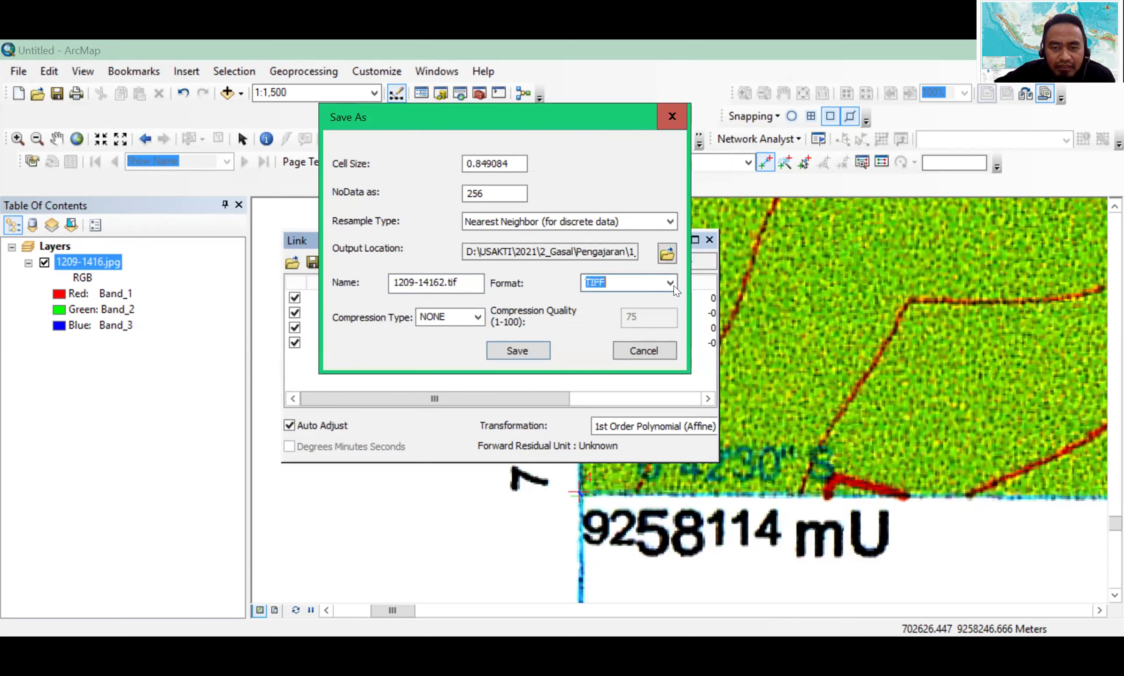
{"action": "left_click", "coordinate": [670, 283]}
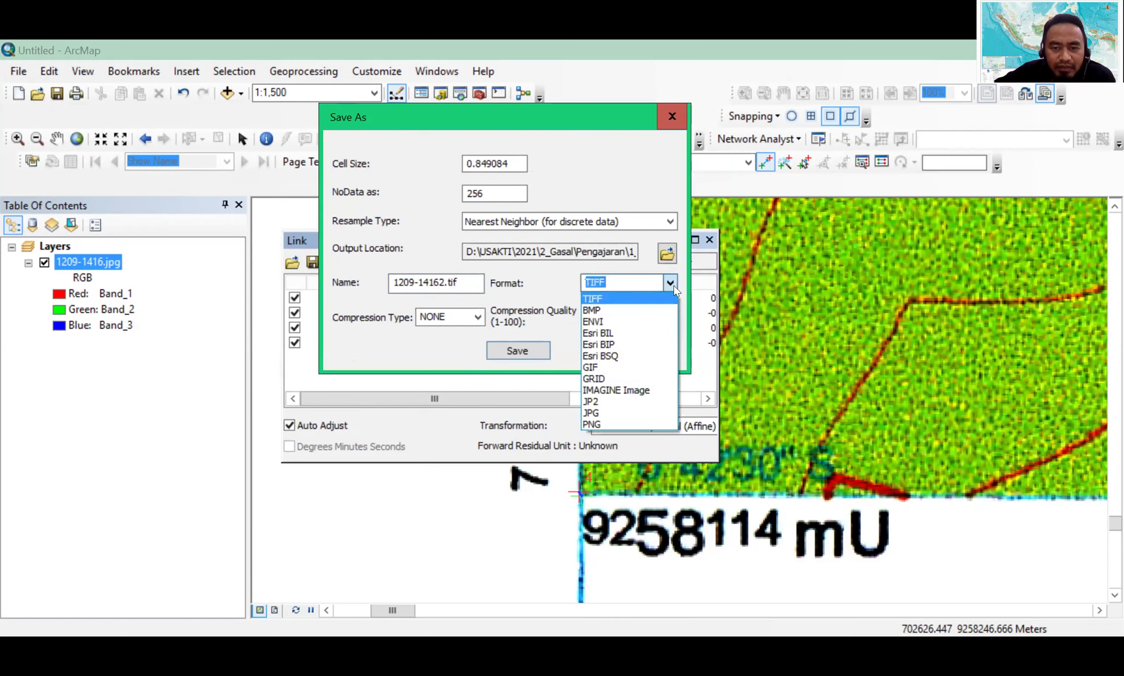
{"action": "left_click", "coordinate": [675, 288]}
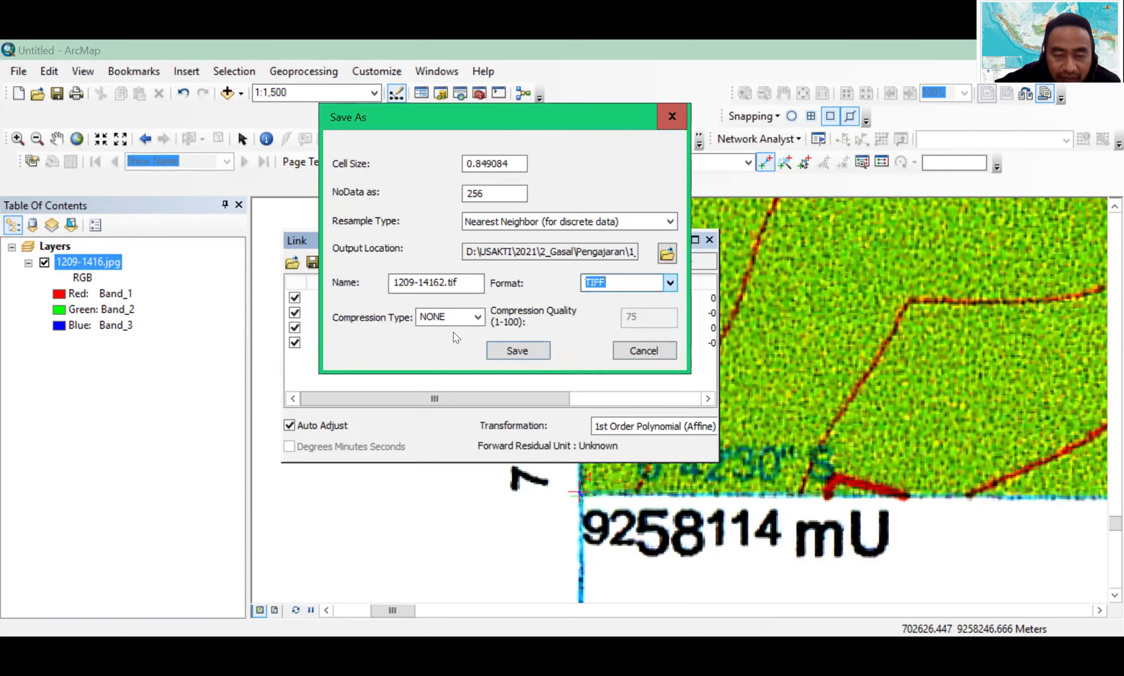
{"action": "left_click", "coordinate": [508, 349]}
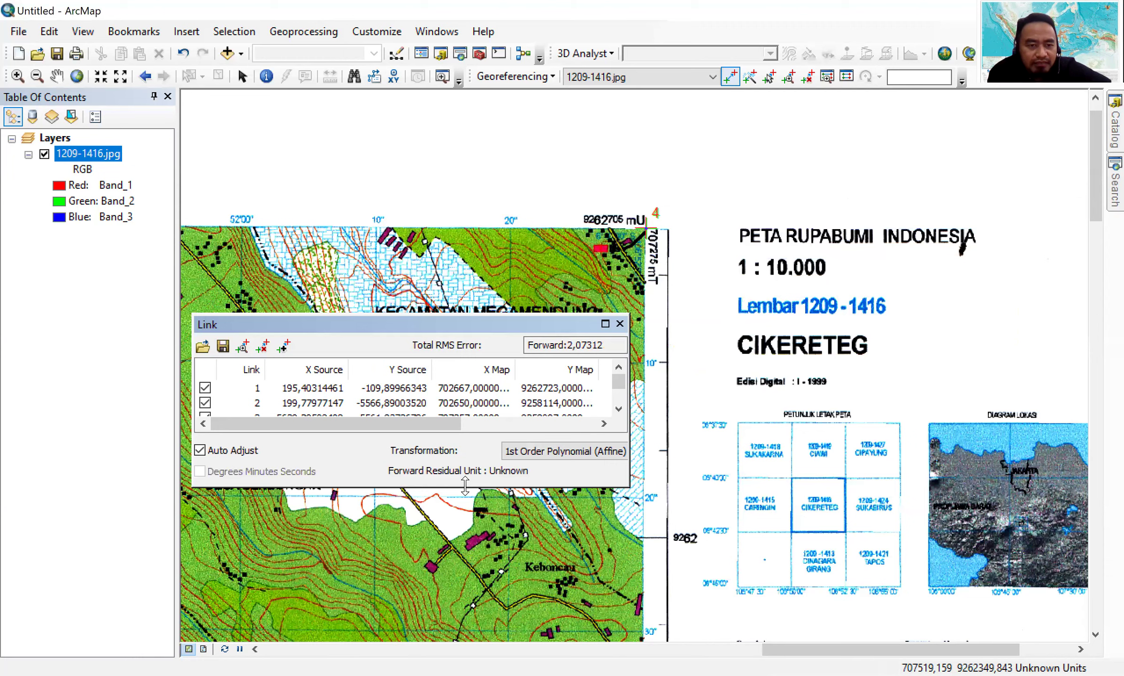
Enlarge the link table to show all four control points, cancel the stray fifth point and switch to Pan
{"action": "left_click_drag", "start_coordinate": [464, 486], "coordinate": [465, 537]}
{"action": "left_click", "coordinate": [866, 284]}
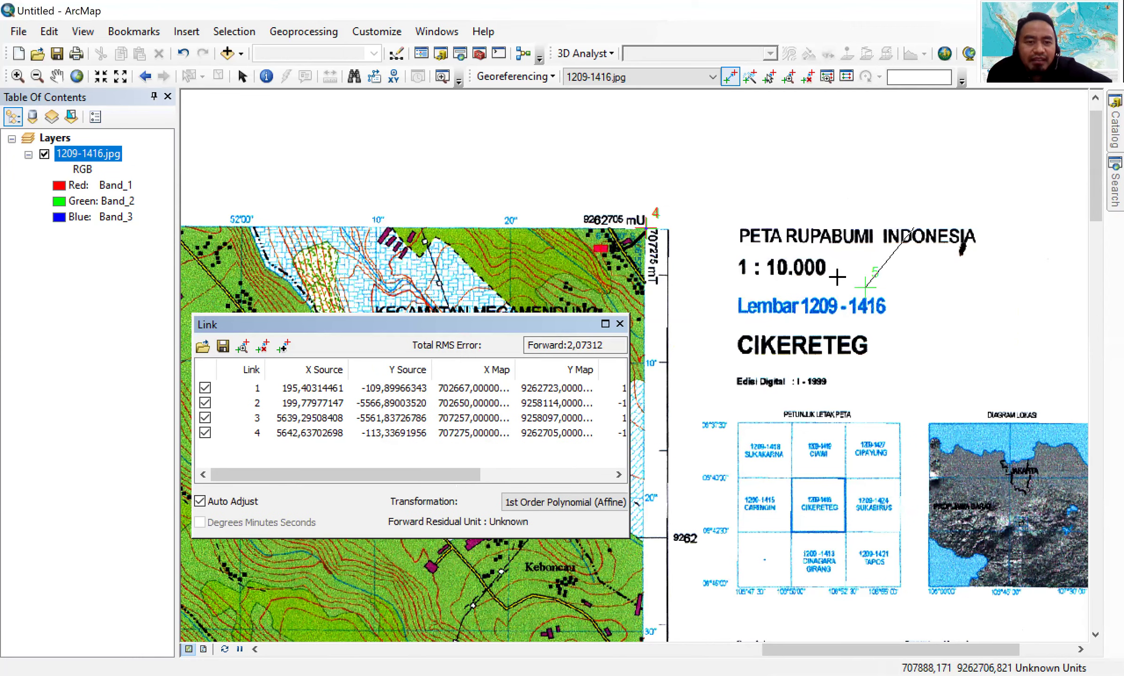
{"action": "key", "text": "Escape"}
{"action": "left_click", "coordinate": [56, 76]}
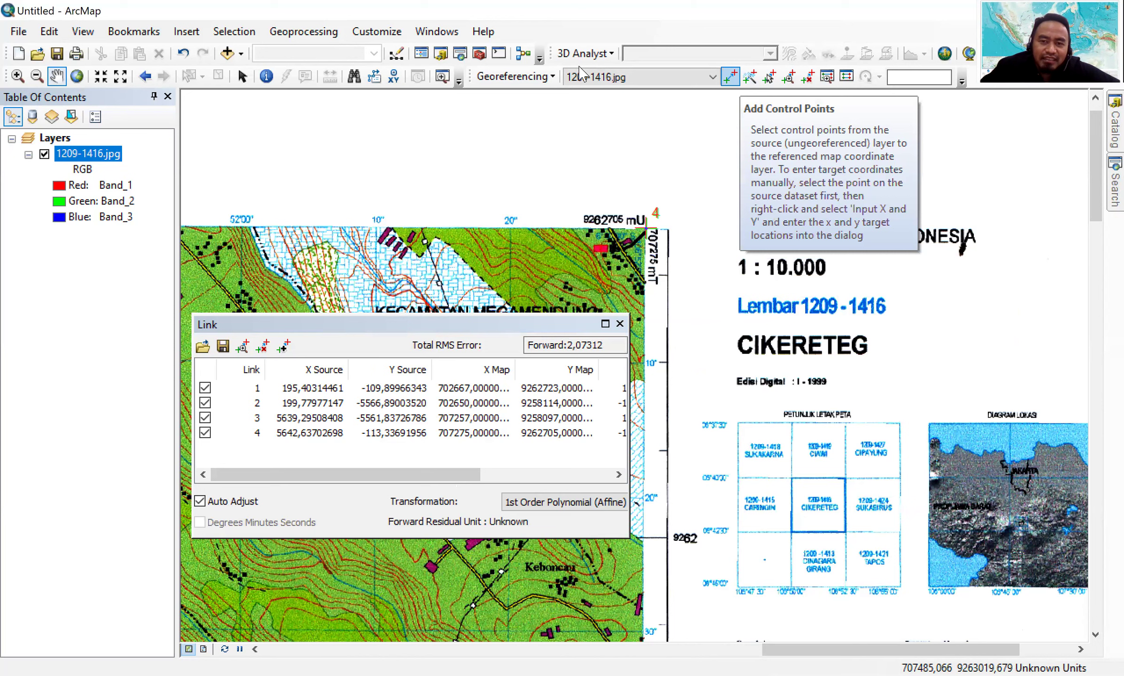
Rectify the map into the connected Downloads folder as 1209-14161.tif in TIFF format
{"action": "left_click", "coordinate": [528, 80]}
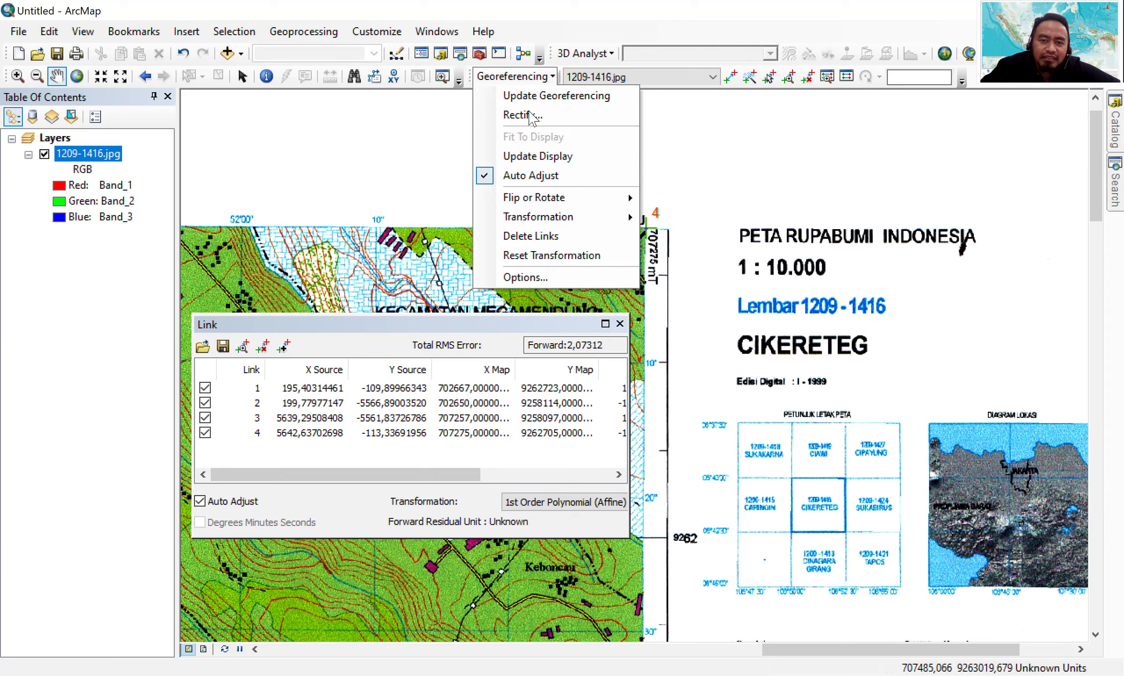
{"action": "key", "text": "Down"}
{"action": "key", "text": "Down"}
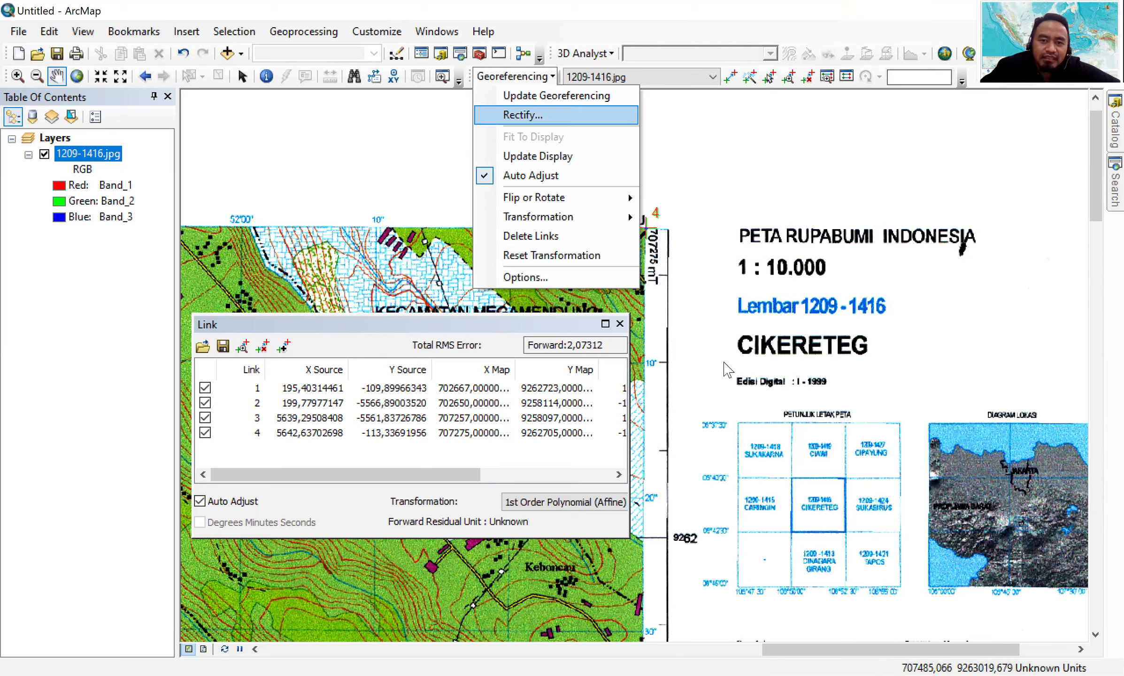
{"action": "key", "text": "Return"}
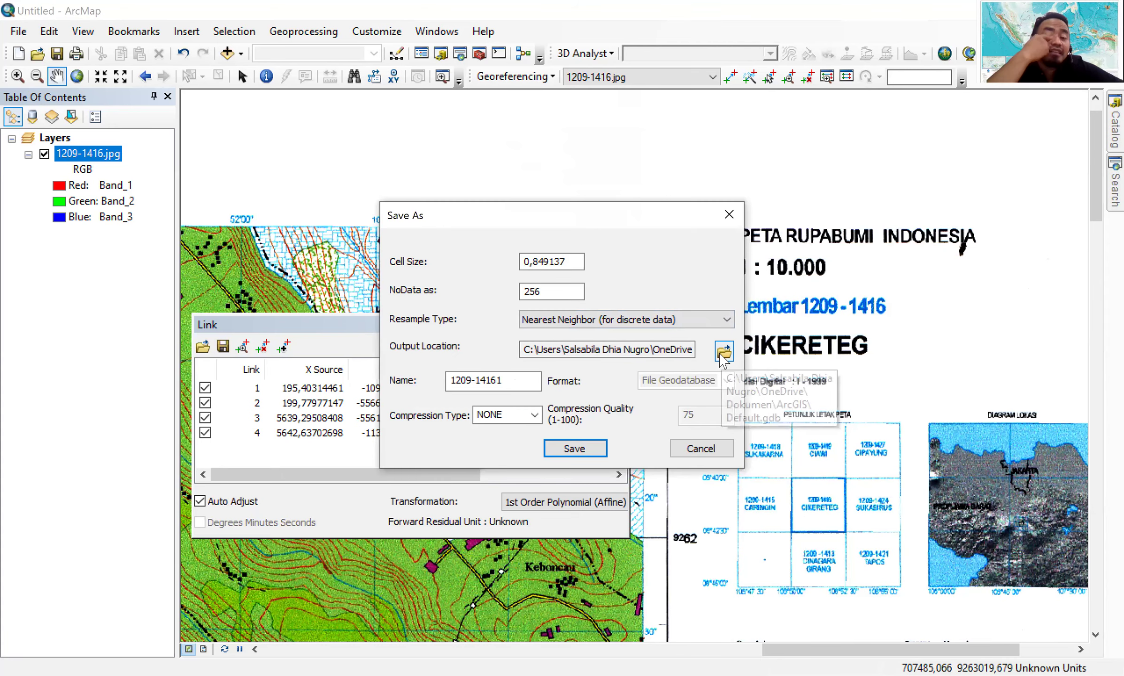
{"action": "left_click", "coordinate": [723, 352]}
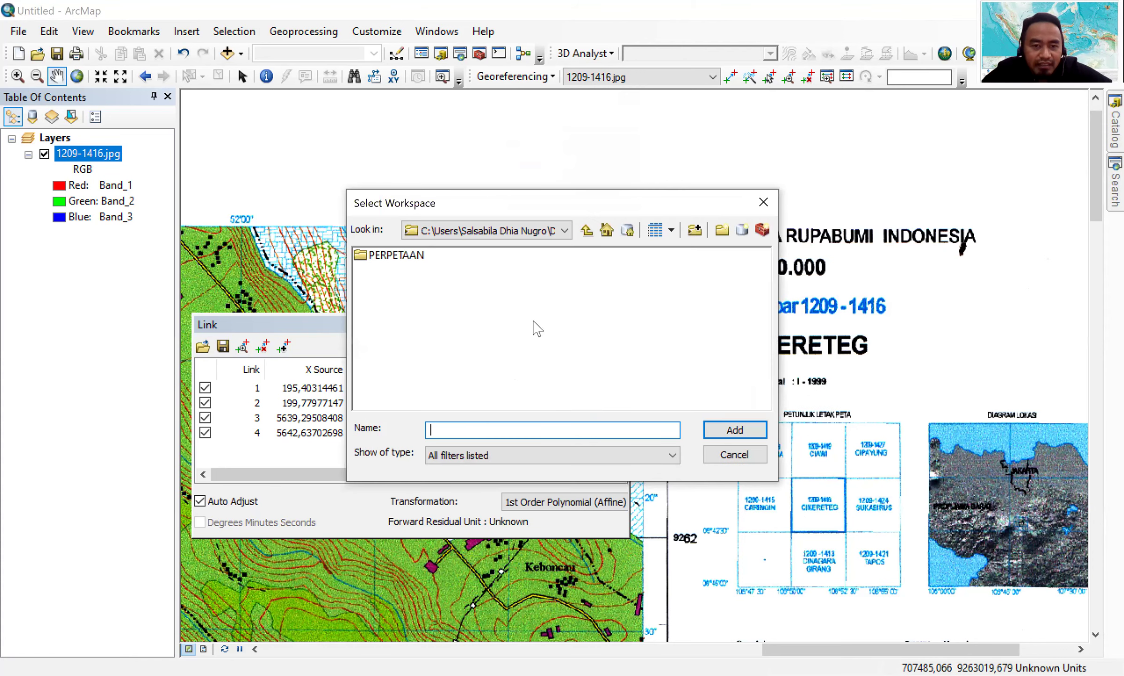
{"action": "left_click", "coordinate": [738, 424]}
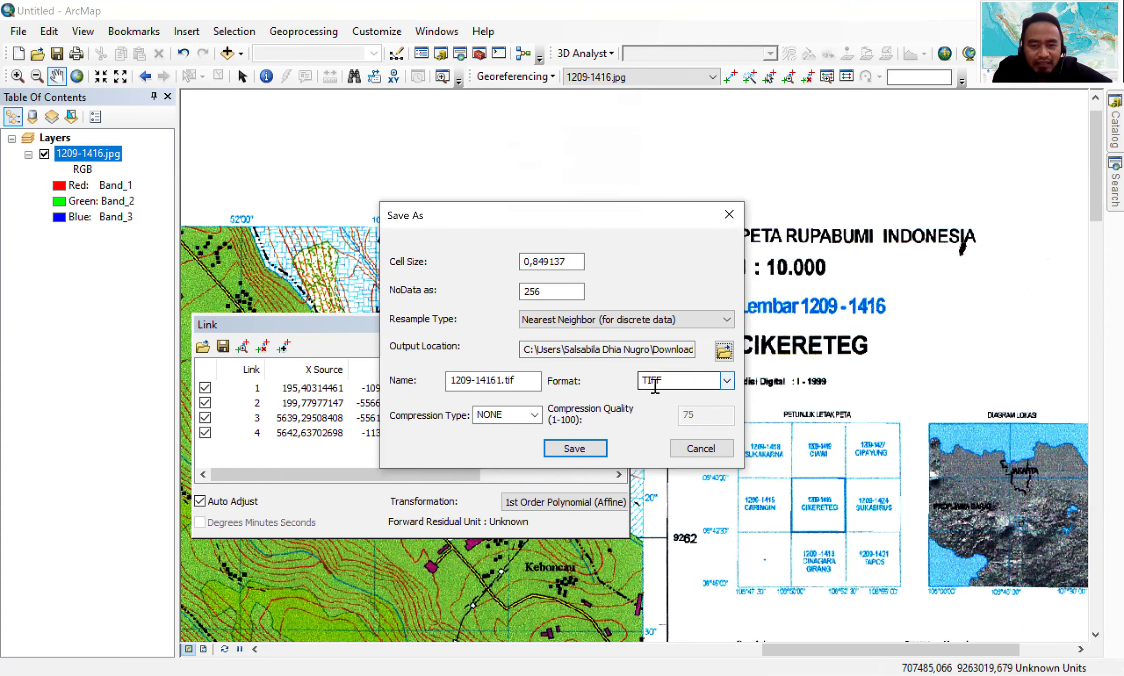
{"action": "left_click", "coordinate": [579, 449]}
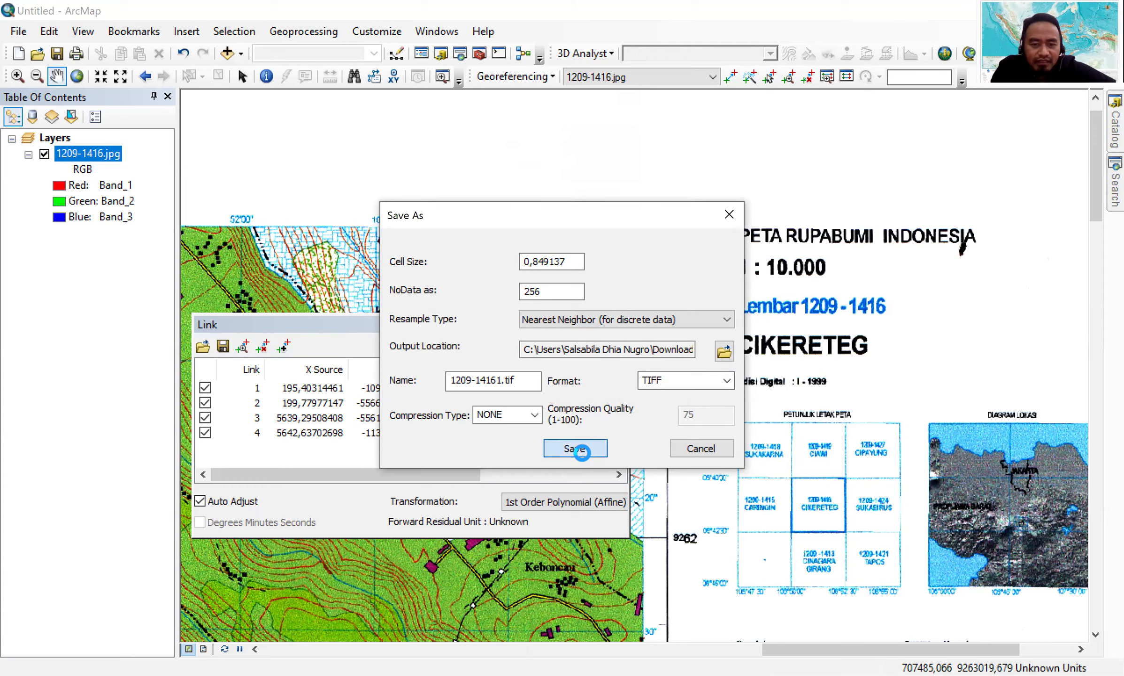
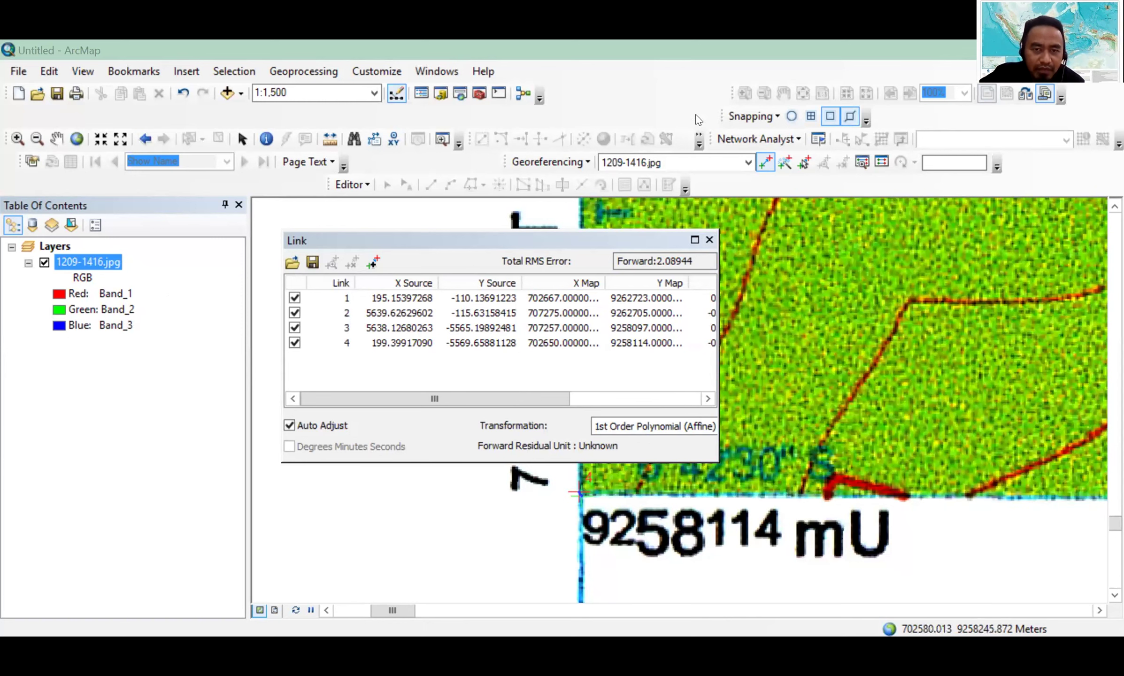
Open the Catalog and expand the D:\USAKTI\2021 folder connection to inspect the contents of 5_Digitasi_A
{"action": "right_click", "coordinate": [925, 118]}
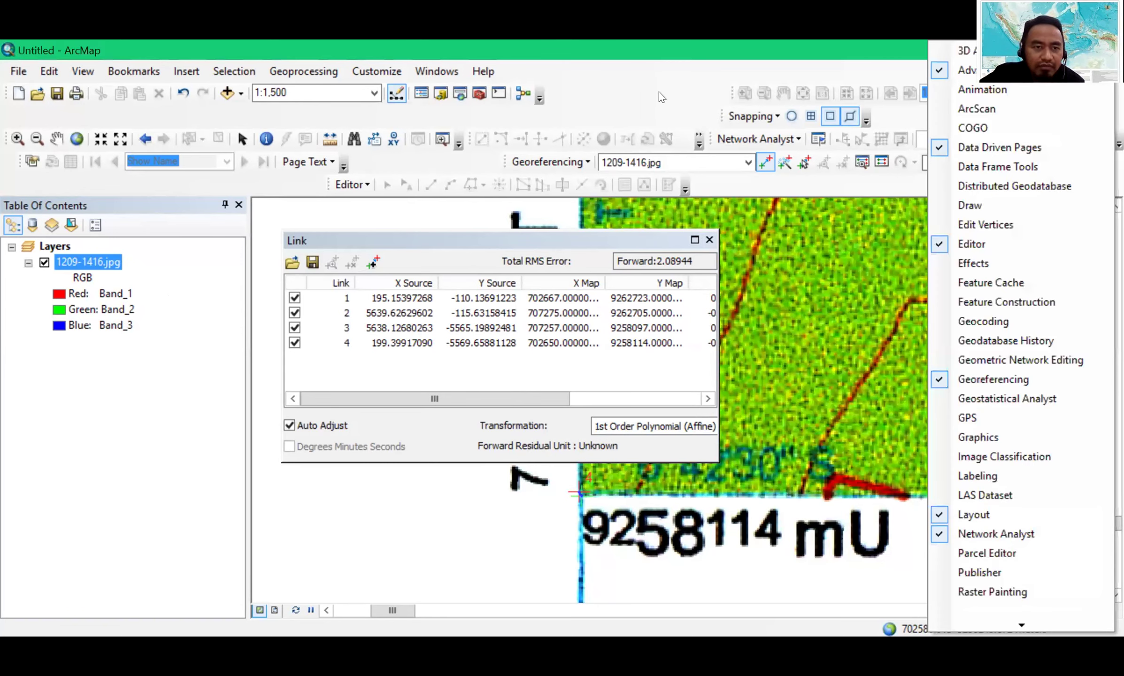
{"action": "left_click", "coordinate": [508, 89]}
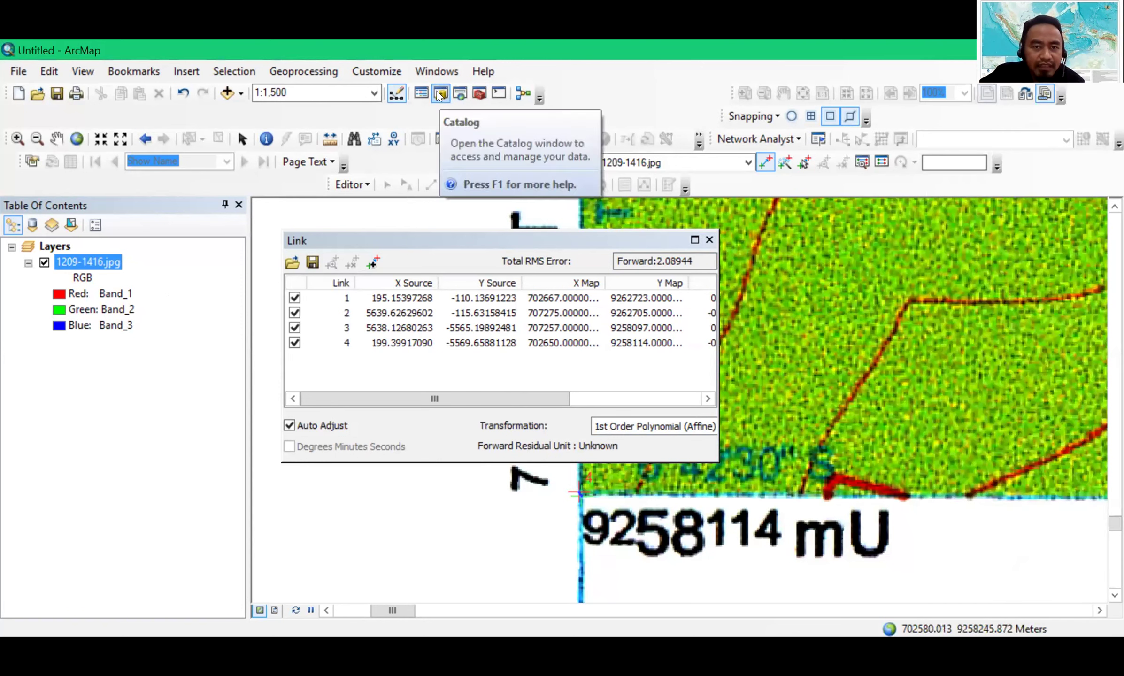
{"action": "left_click", "coordinate": [433, 96]}
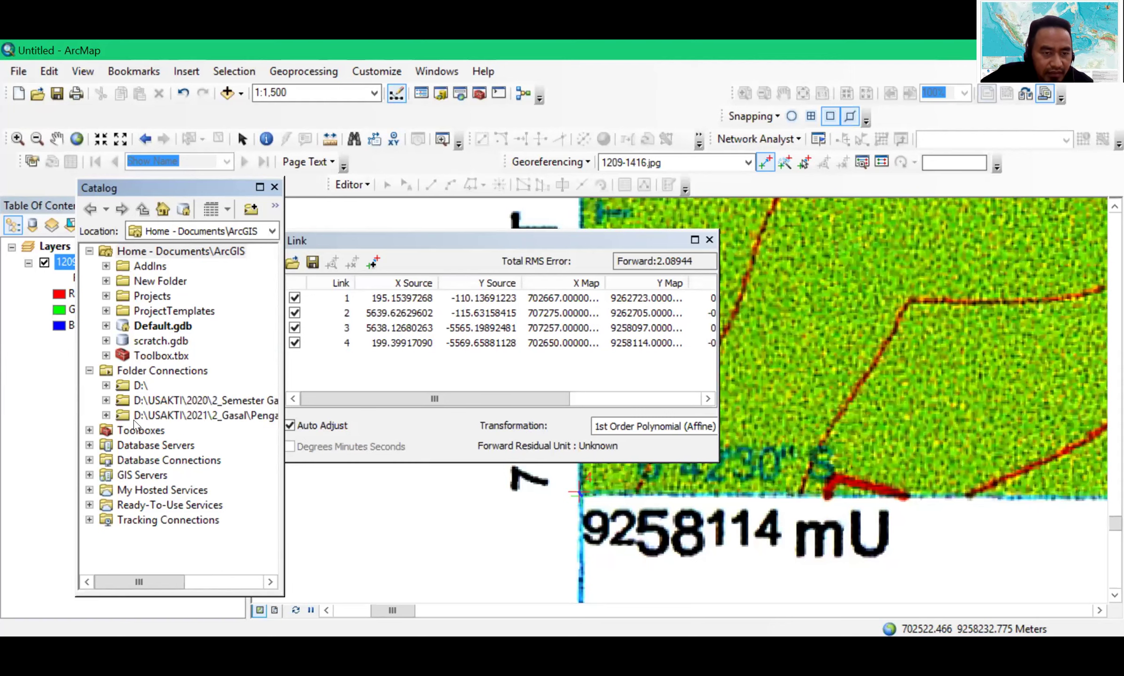
{"action": "double_click", "coordinate": [147, 417]}
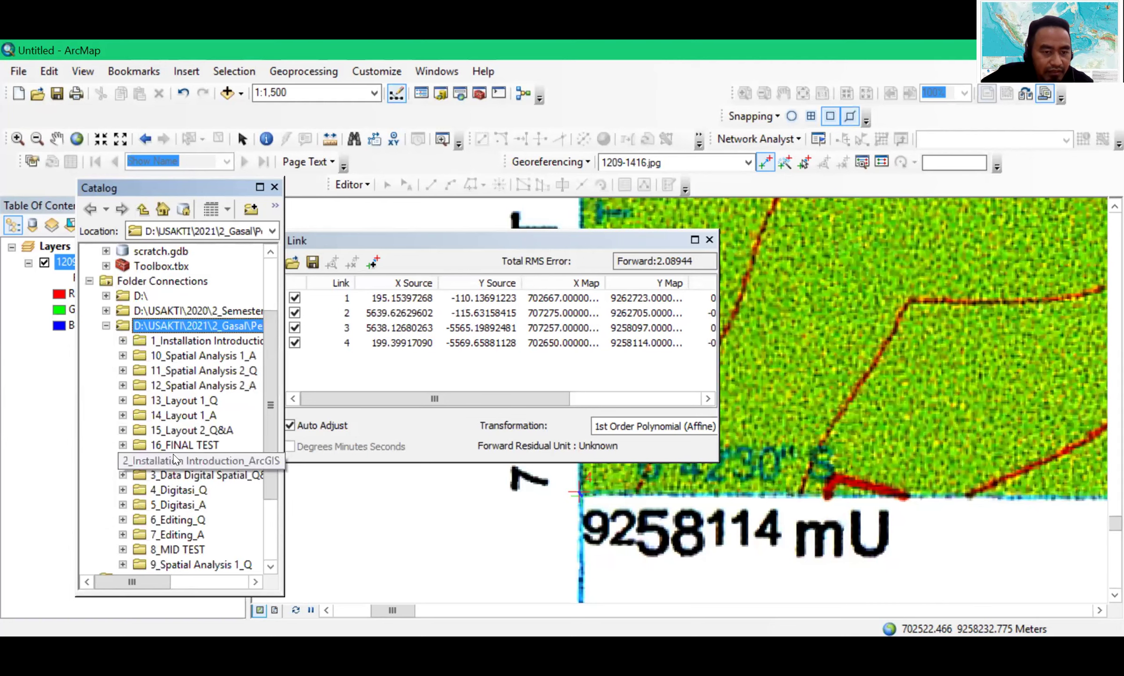
{"action": "scroll", "coordinate": [174, 459], "scroll_direction": "down", "scroll_amount": 1}
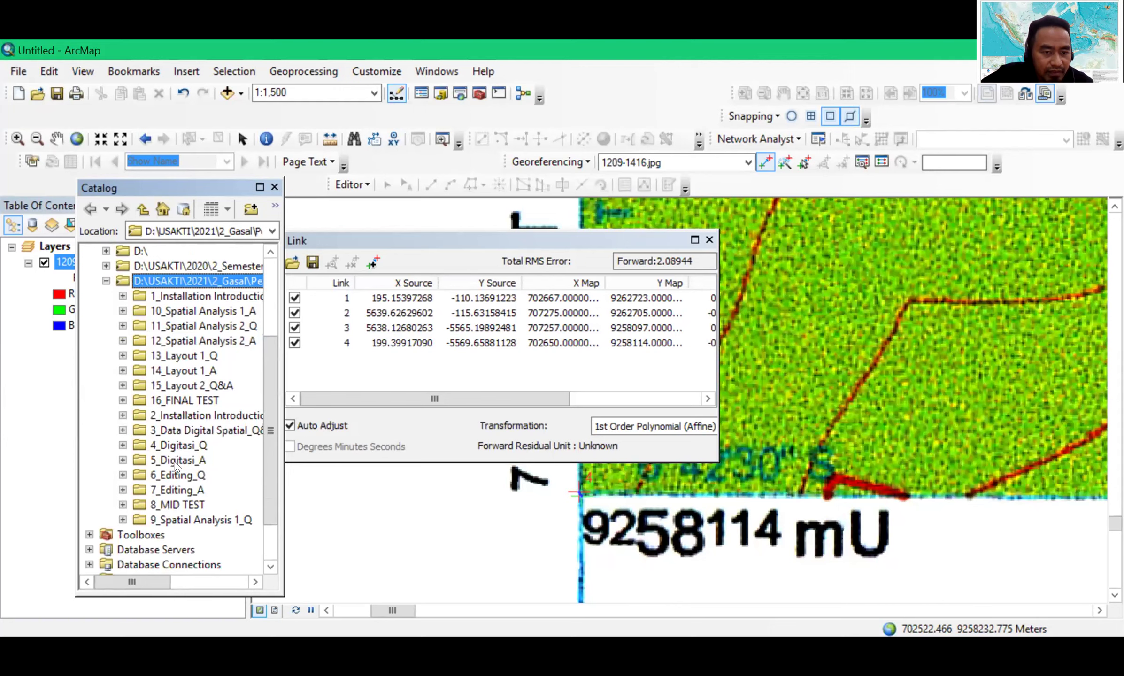
{"action": "double_click", "coordinate": [175, 461]}
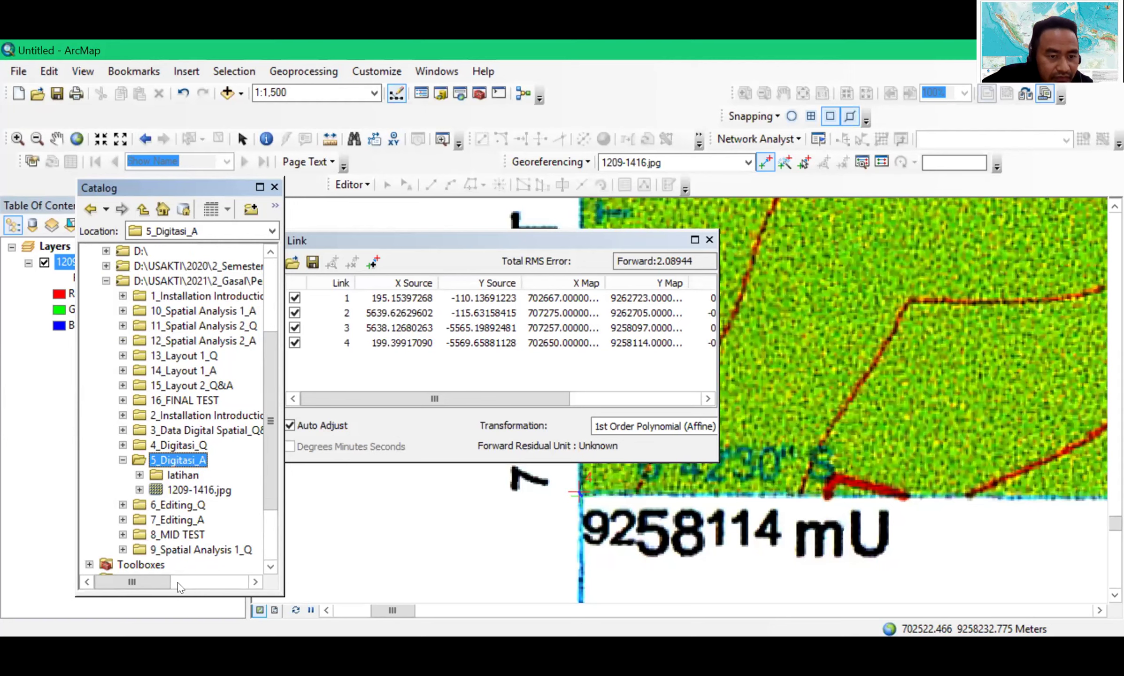
{"action": "left_click", "coordinate": [190, 582]}
{"action": "left_click", "coordinate": [216, 583]}
{"action": "left_click_drag", "start_coordinate": [215, 583], "coordinate": [126, 586]}
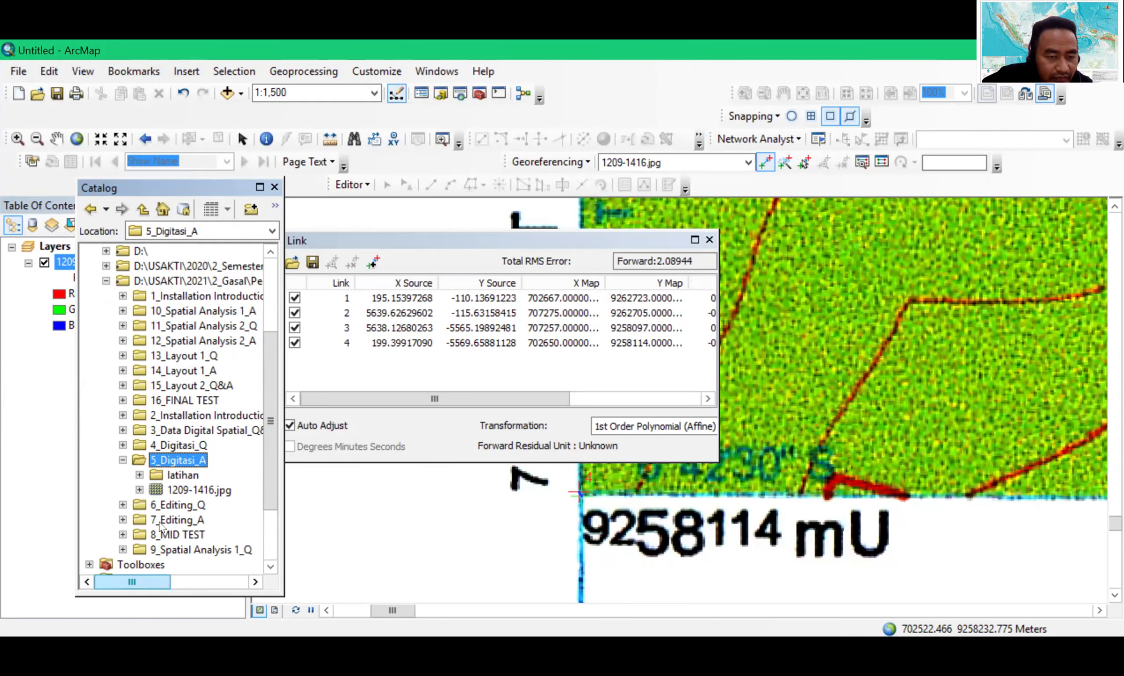
Expand the latihan folder in the Catalog and examine the files stored in it and in 5_Digitasi_A
{"action": "double_click", "coordinate": [180, 475]}
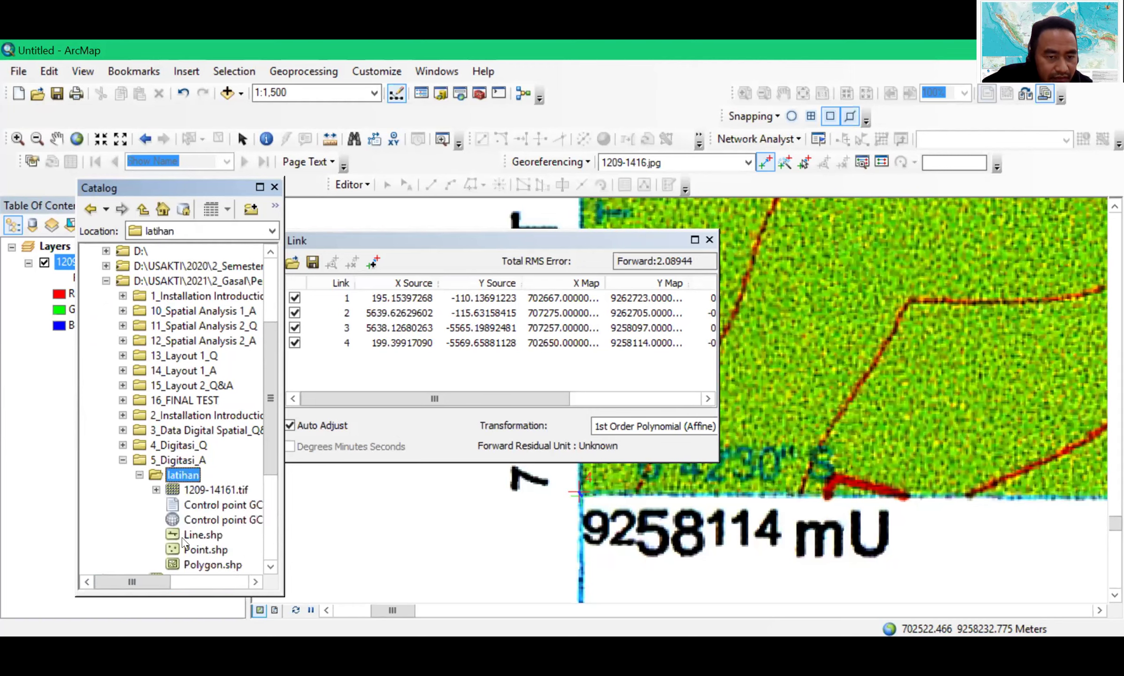
{"action": "scroll", "coordinate": [188, 493], "scroll_direction": "down", "scroll_amount": 2}
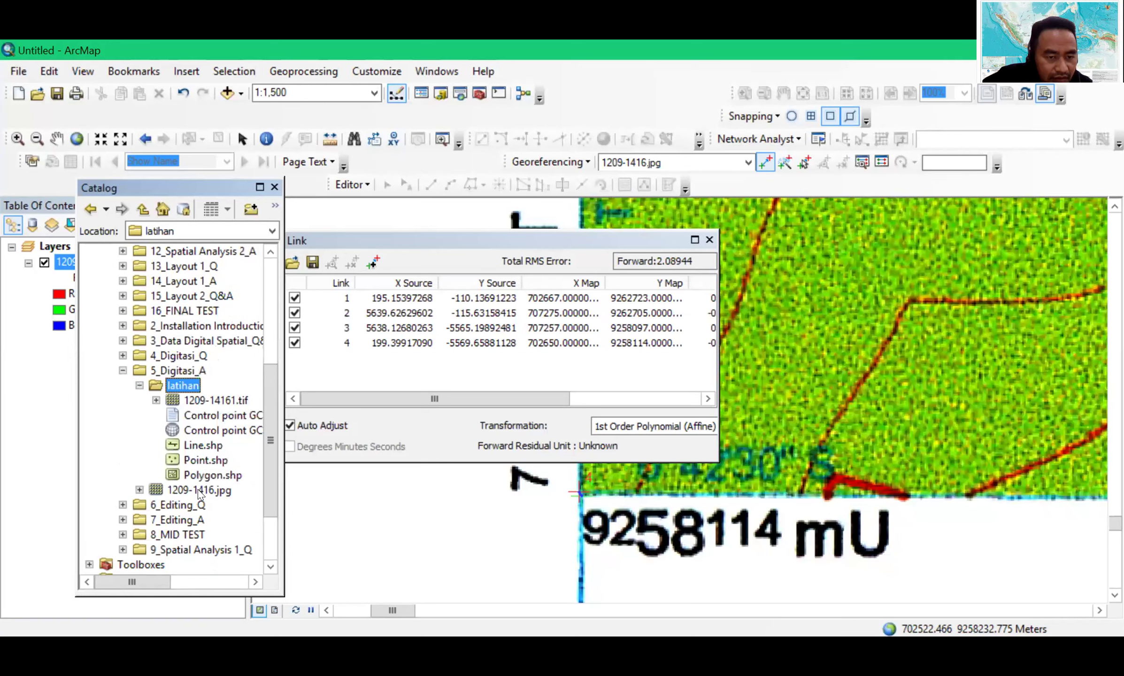
{"action": "left_click", "coordinate": [201, 491]}
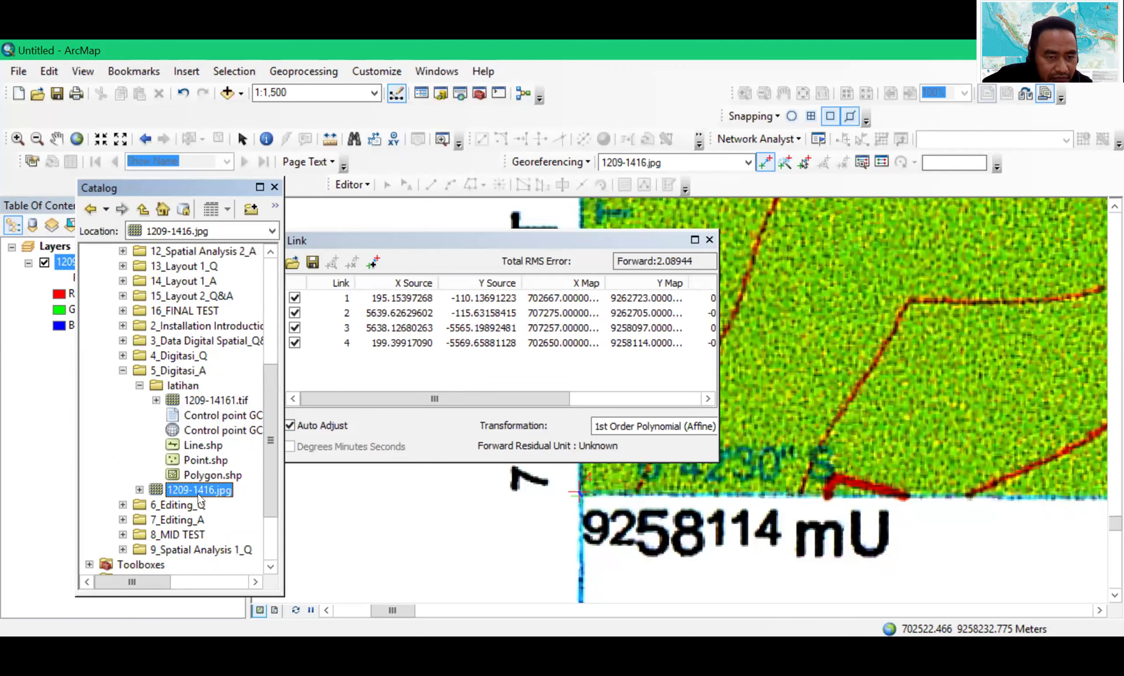
{"action": "scroll", "coordinate": [239, 479], "scroll_direction": "down", "scroll_amount": 1}
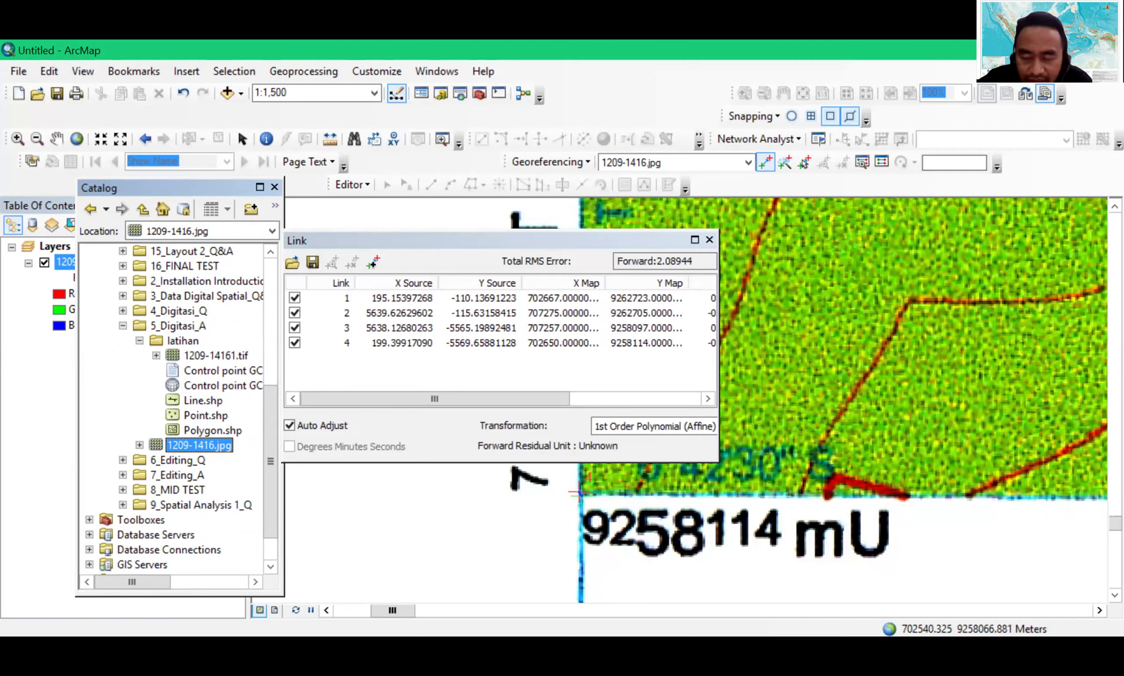
{"action": "key", "text": "alt+Tab"}
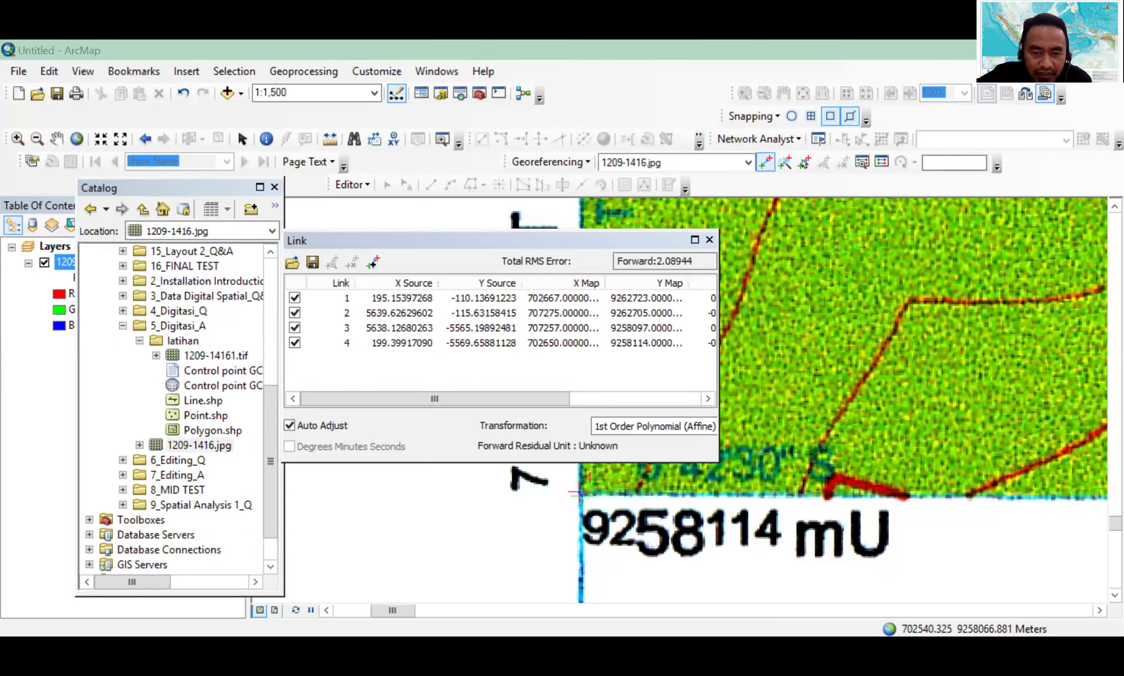
{"action": "left_click", "coordinate": [902, 629]}
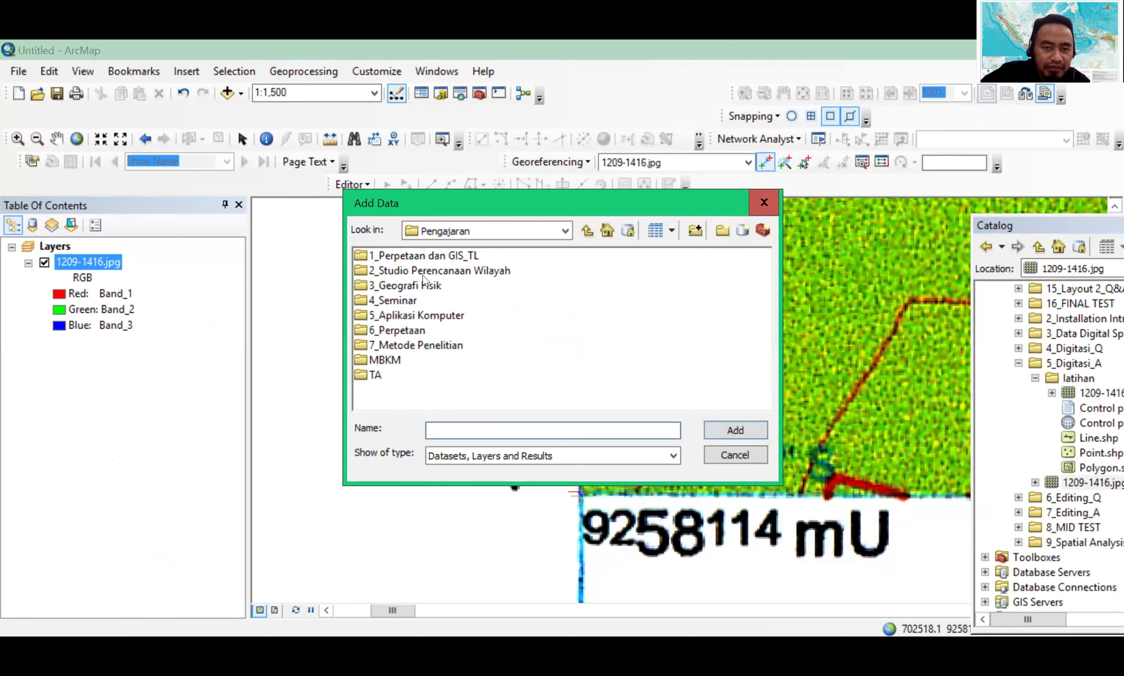
Add 1209-14162.tif from 1_Perpetaan dan GIS_TL\5_Digitasi_A to the map and show the full extent
{"action": "double_click", "coordinate": [425, 257]}
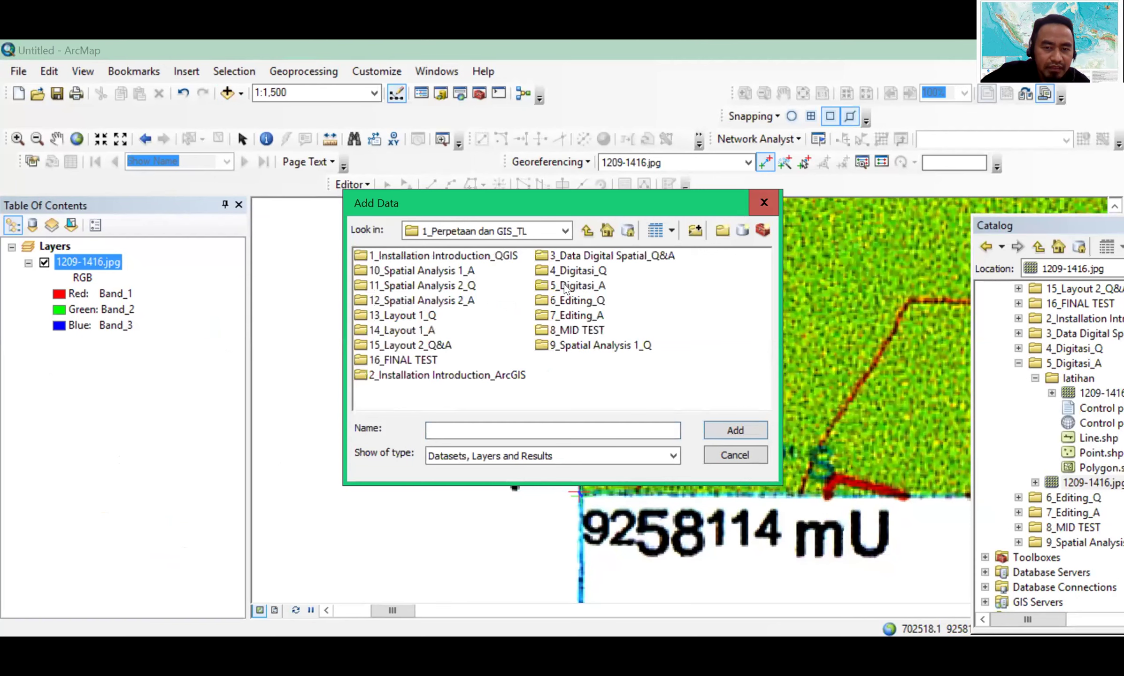
{"action": "double_click", "coordinate": [565, 286]}
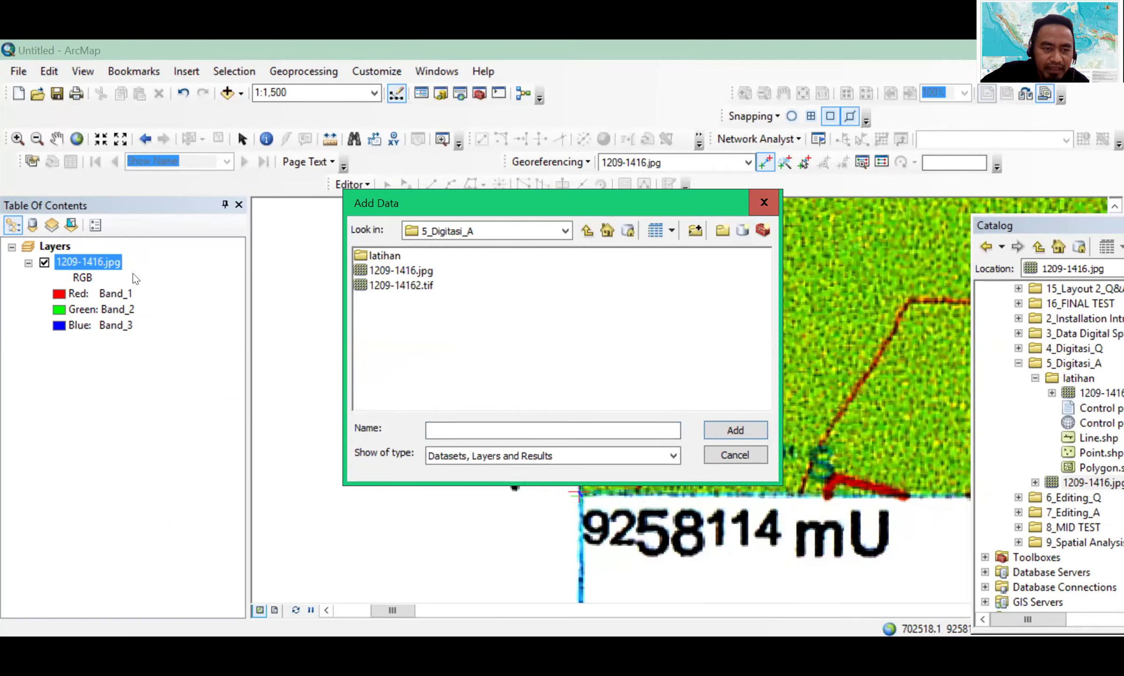
{"action": "left_click", "coordinate": [410, 286]}
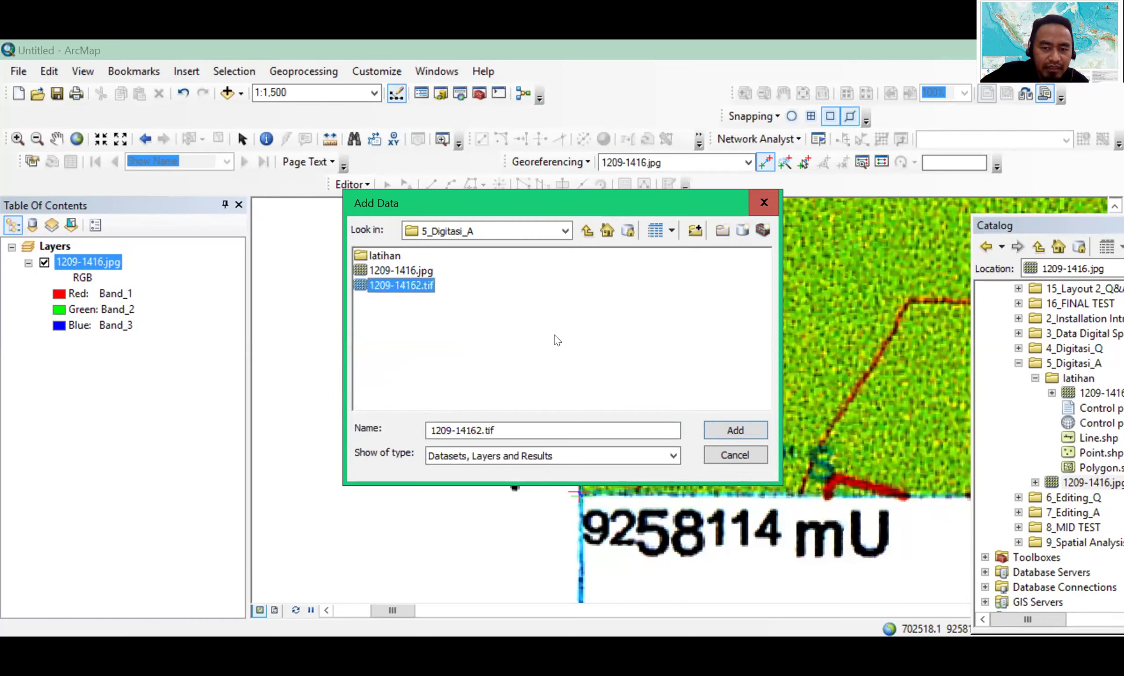
{"action": "left_click", "coordinate": [723, 429]}
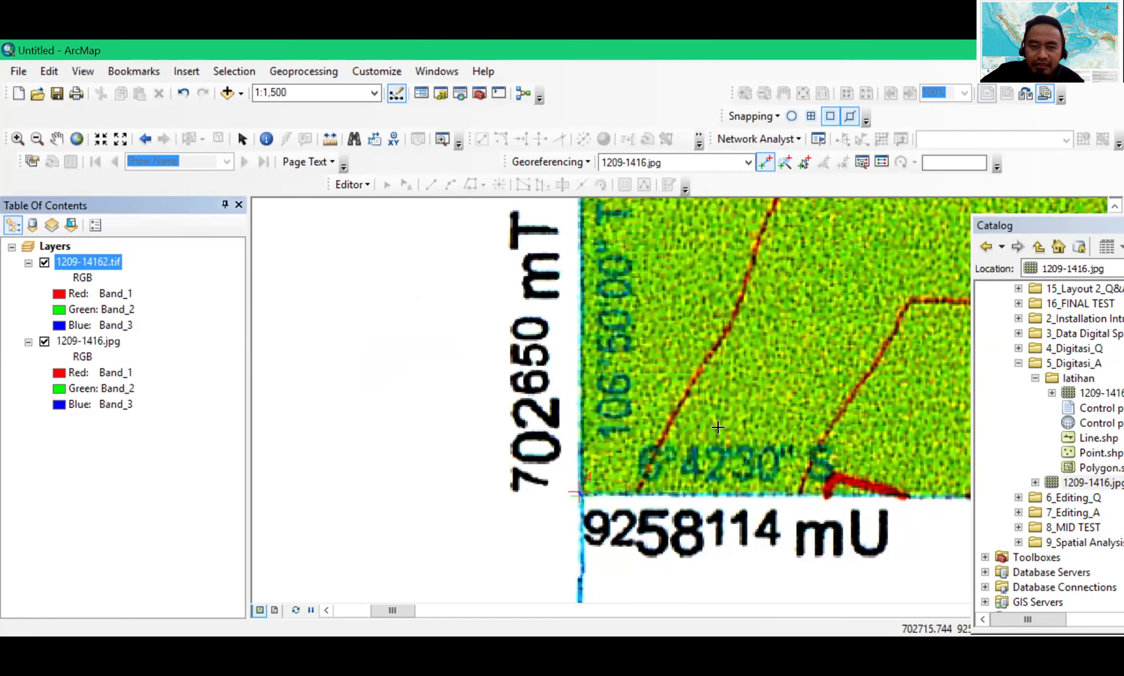
{"action": "left_click", "coordinate": [77, 140]}
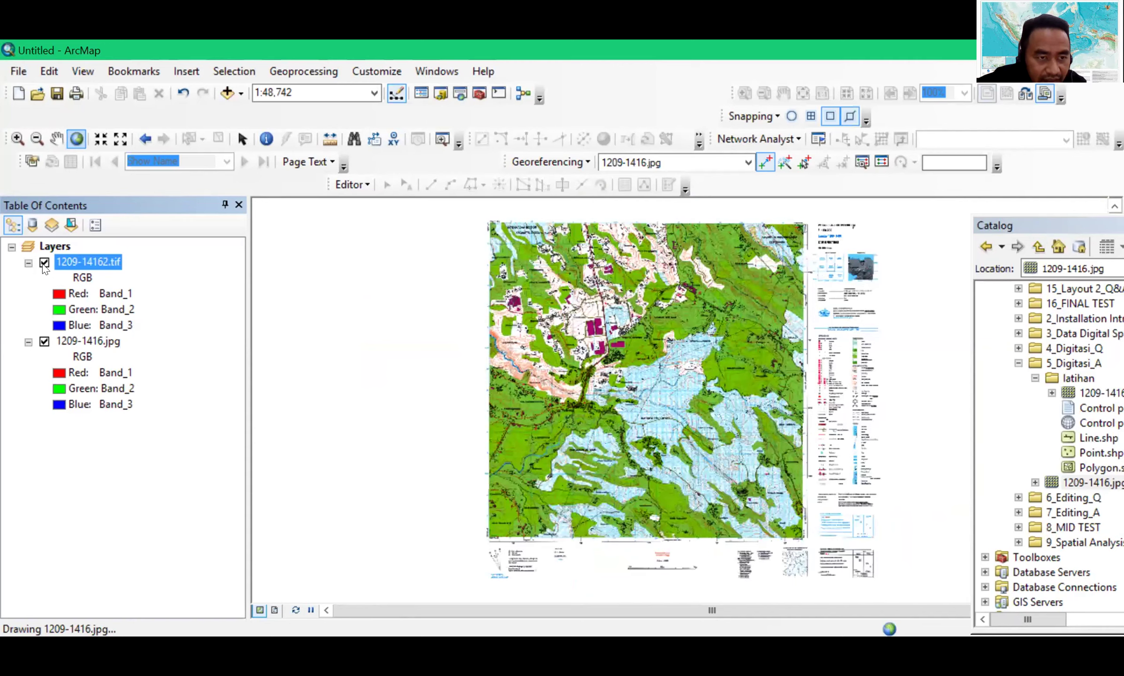
Hide the 1209-1416.jpg layer and switch 1209-14162.tif off and on to check the rectified map's display
{"action": "left_click", "coordinate": [44, 341]}
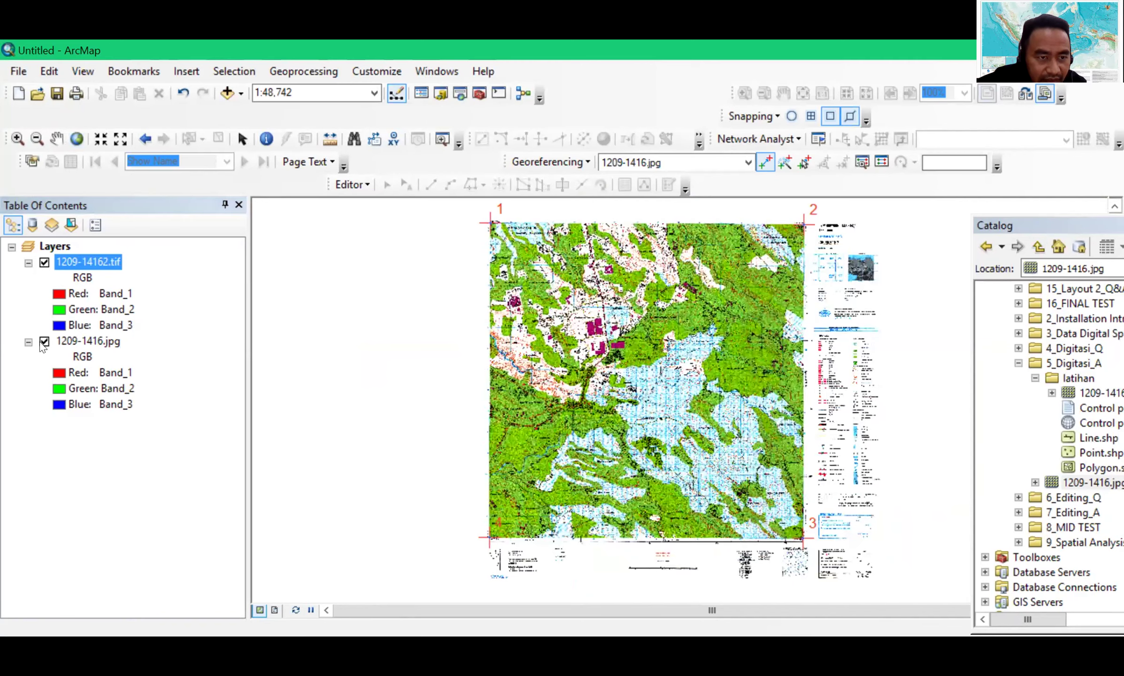
{"action": "left_click", "coordinate": [45, 341]}
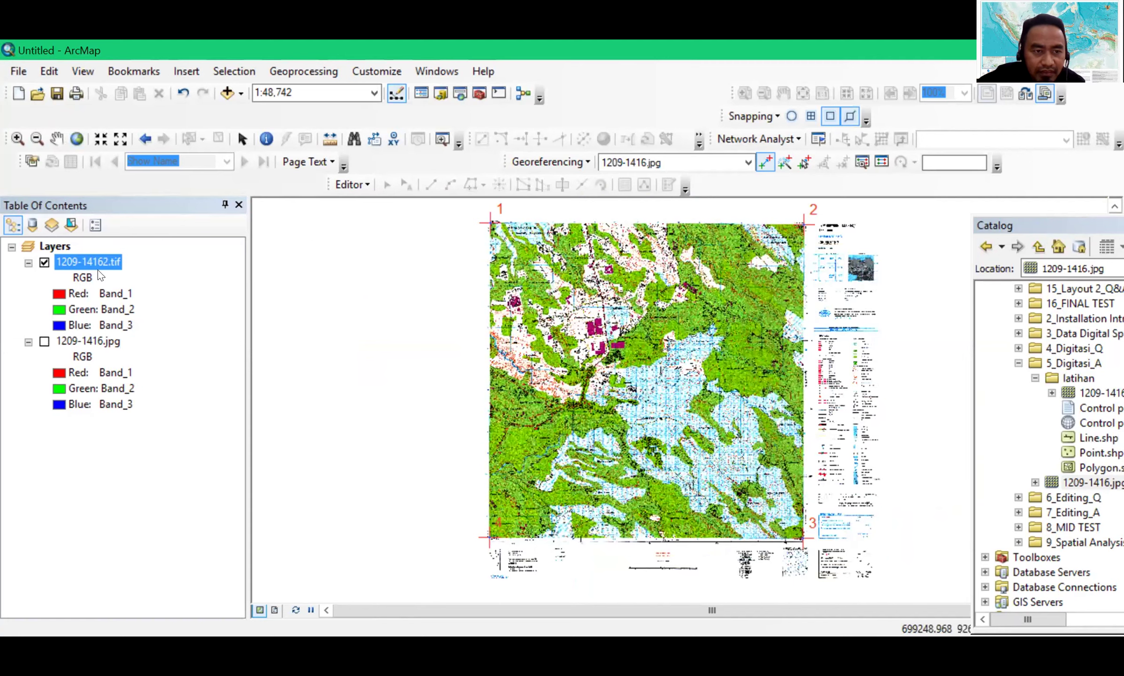
{"action": "left_click", "coordinate": [44, 263]}
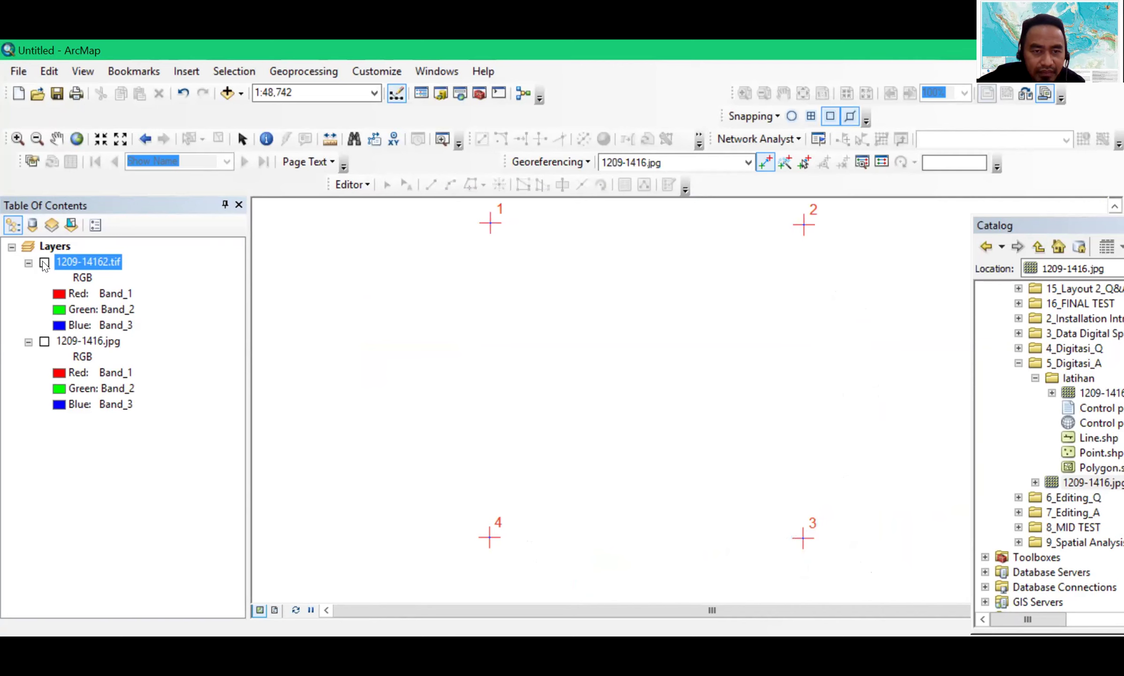
{"action": "left_click", "coordinate": [44, 263]}
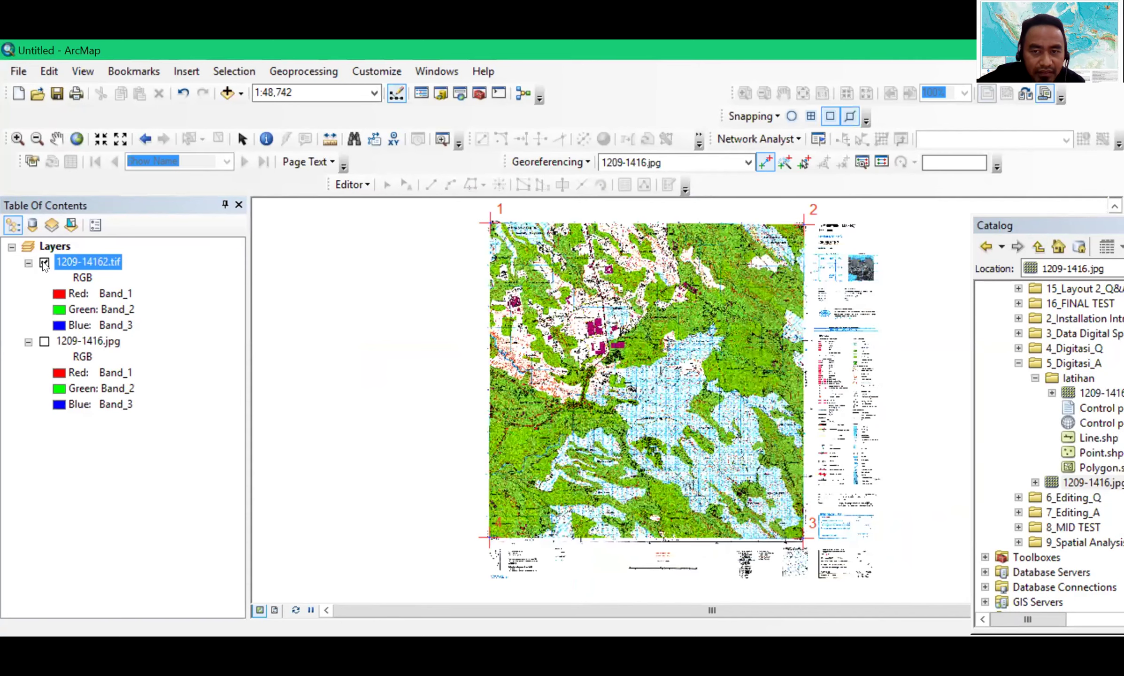
{"action": "left_click", "coordinate": [44, 263]}
{"action": "left_click", "coordinate": [44, 263]}
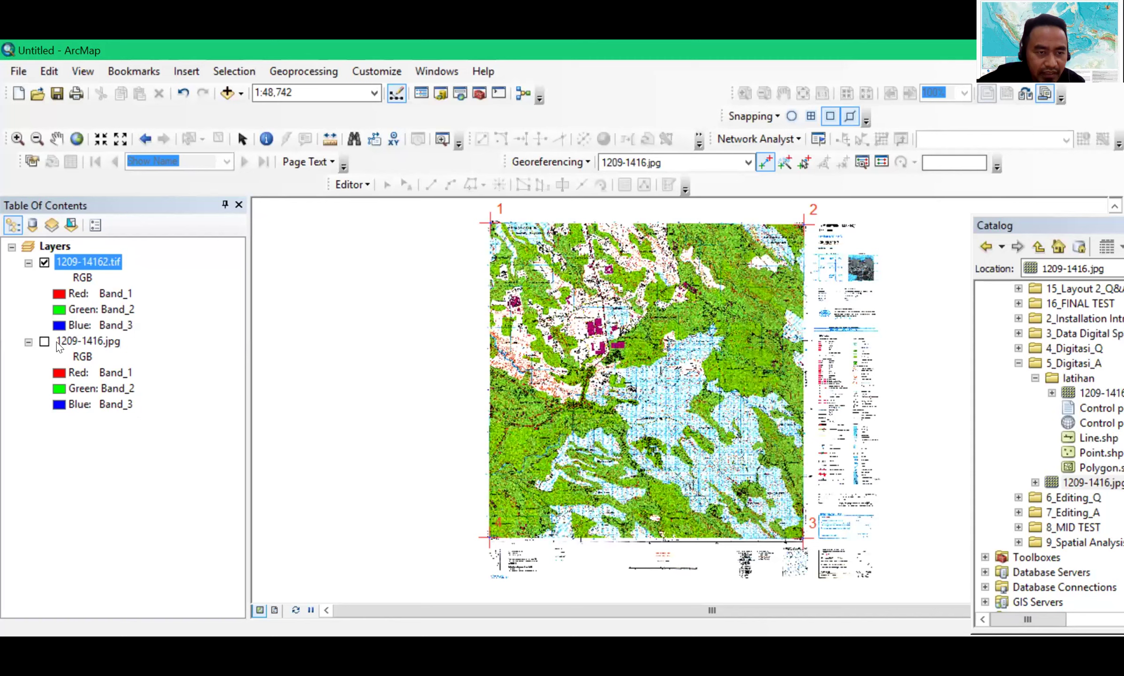
Remove the original 1209-1416.jpg layer from the data frame, keeping 1209-14162.tif visible
{"action": "left_click", "coordinate": [57, 345]}
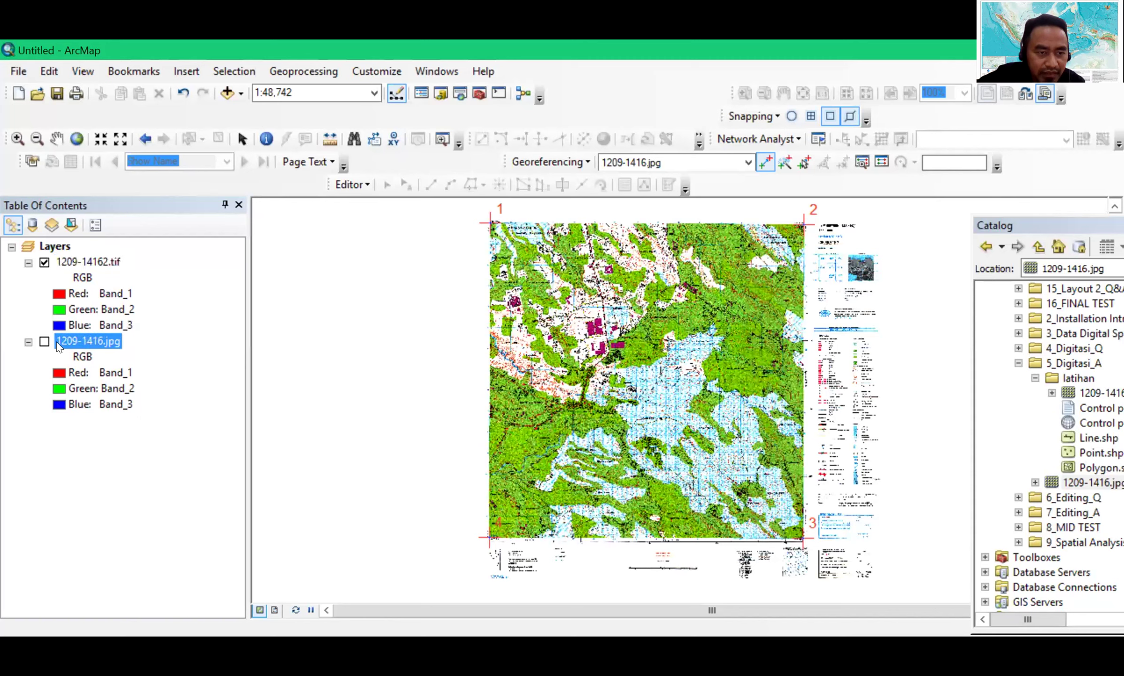
{"action": "right_click", "coordinate": [89, 376]}
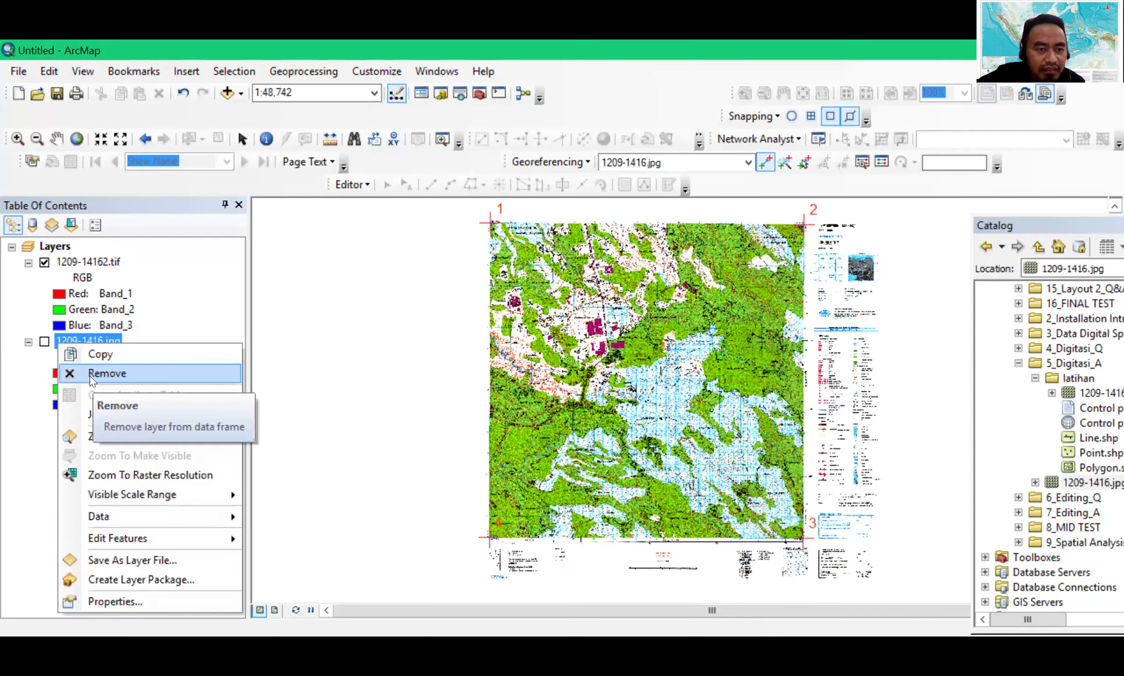
{"action": "left_click", "coordinate": [90, 376]}
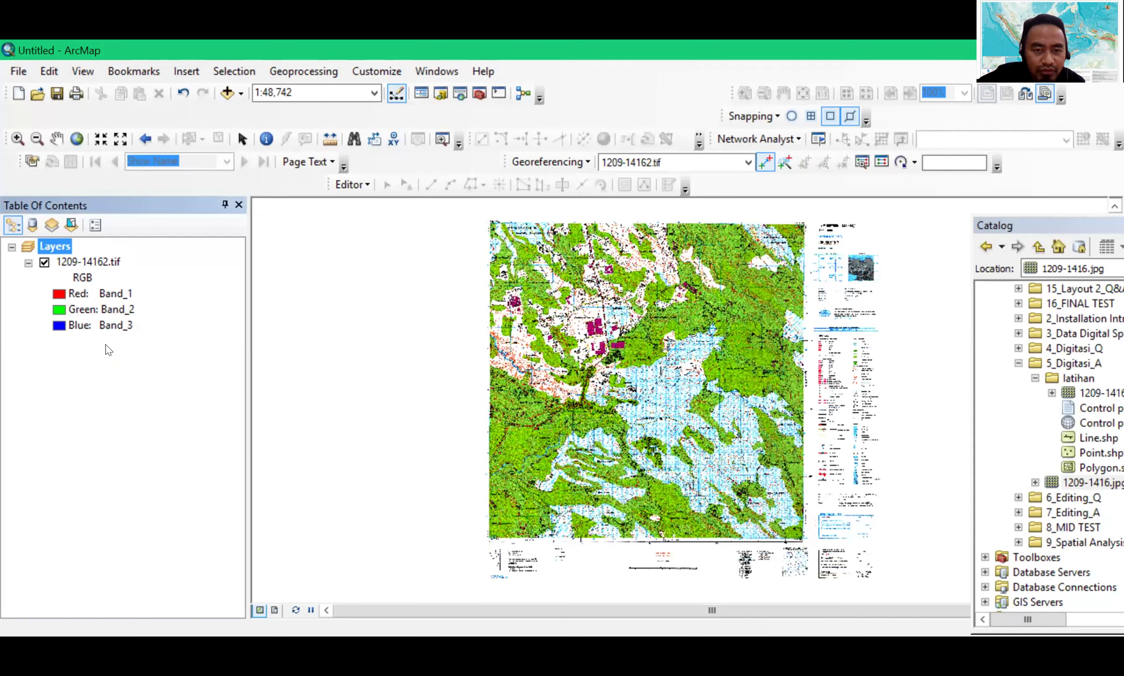
{"action": "left_click", "coordinate": [44, 263]}
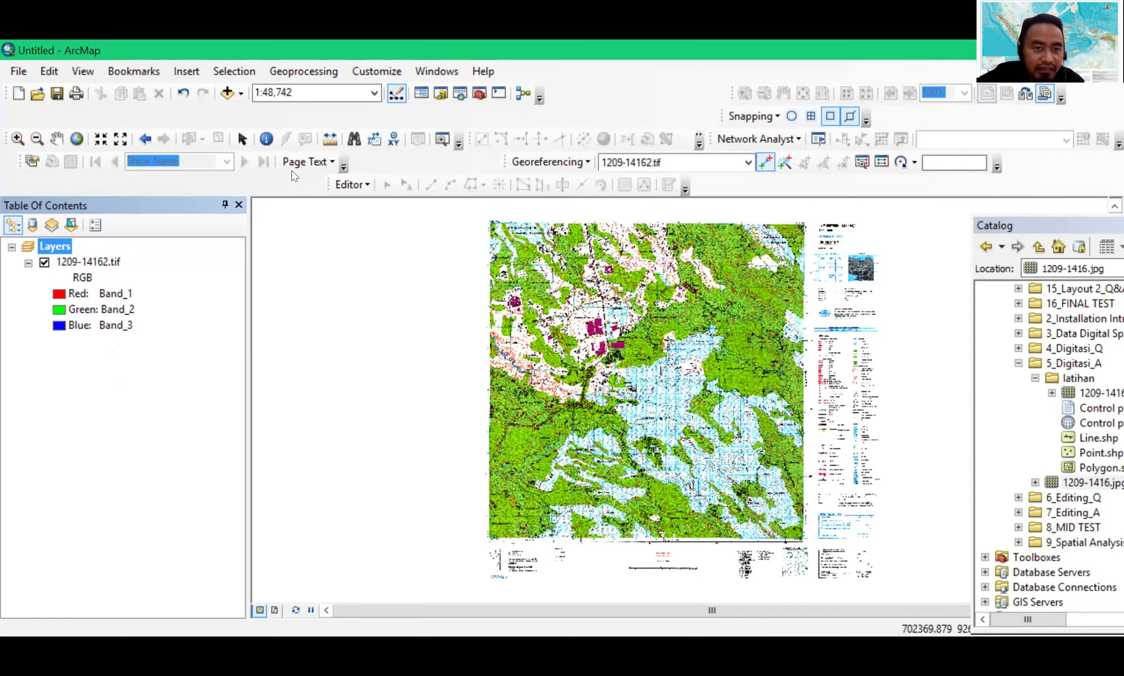
Add the Imagery basemap beneath the rectified map
{"action": "left_click", "coordinate": [240, 94]}
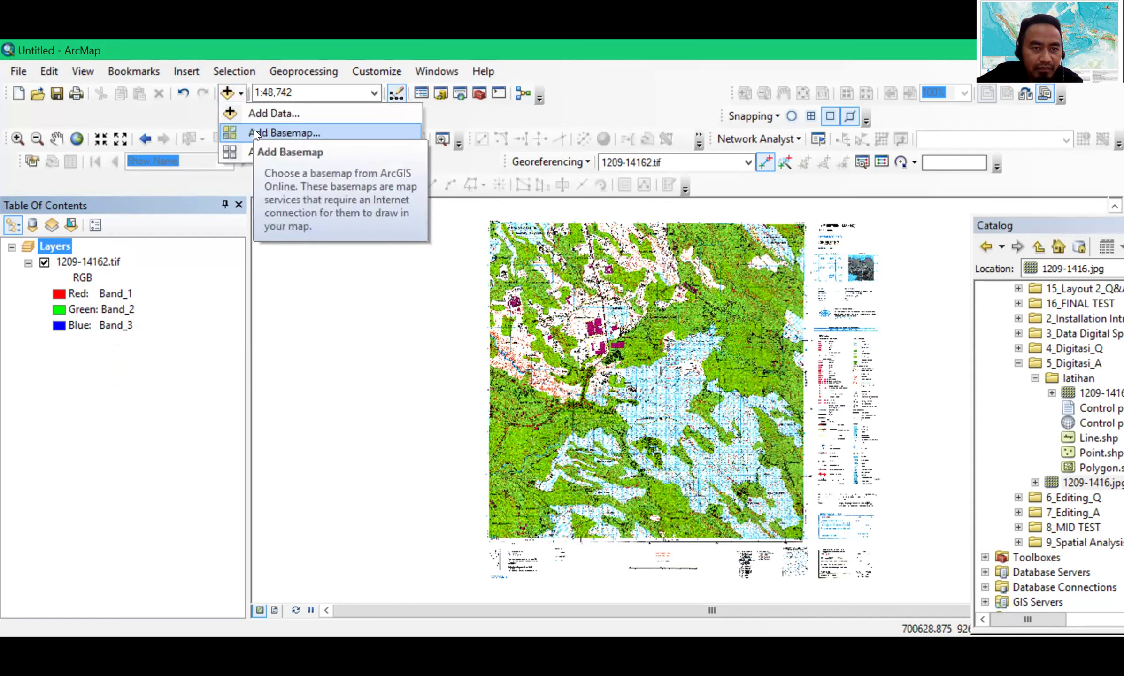
{"action": "left_click", "coordinate": [254, 133]}
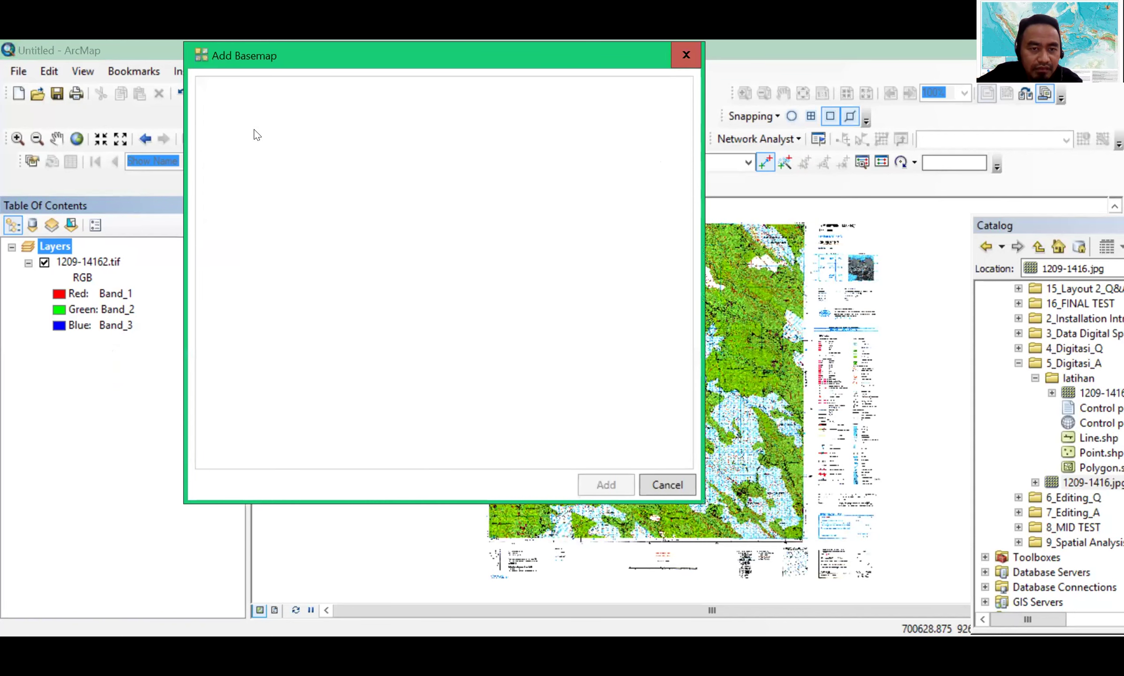
{"action": "left_click", "coordinate": [289, 165]}
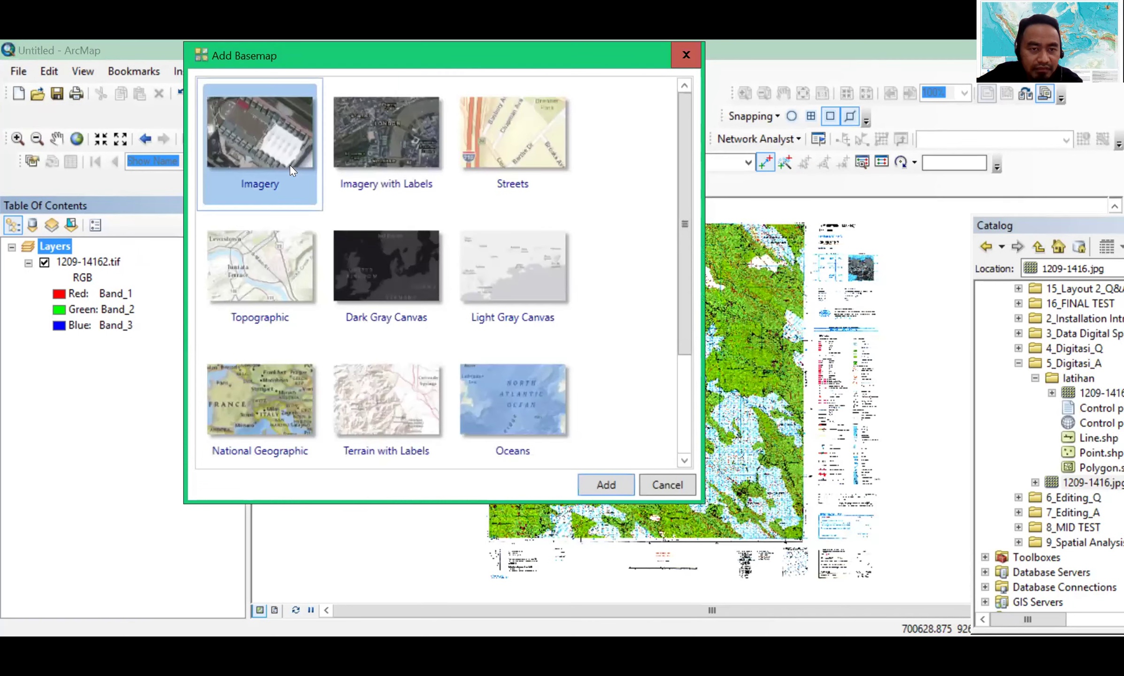
{"action": "left_click", "coordinate": [586, 485]}
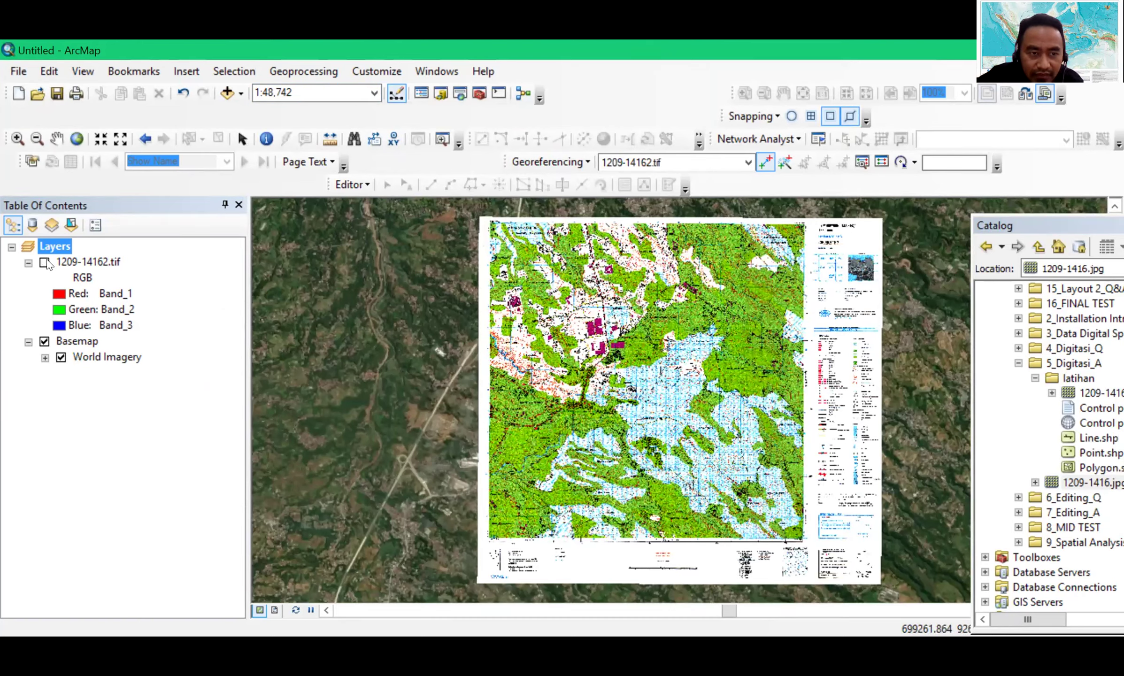
Switch the 1209-14162.tif layer off and on to compare its position with the World Imagery basemap
{"action": "left_click", "coordinate": [47, 260]}
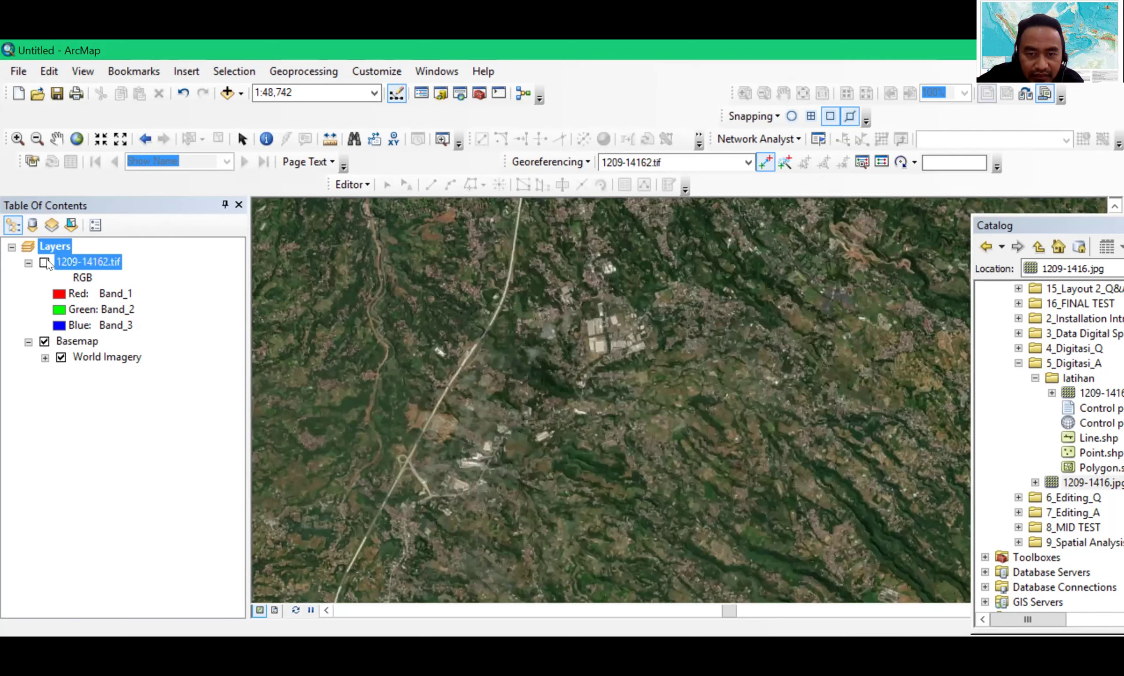
{"action": "left_click", "coordinate": [45, 263]}
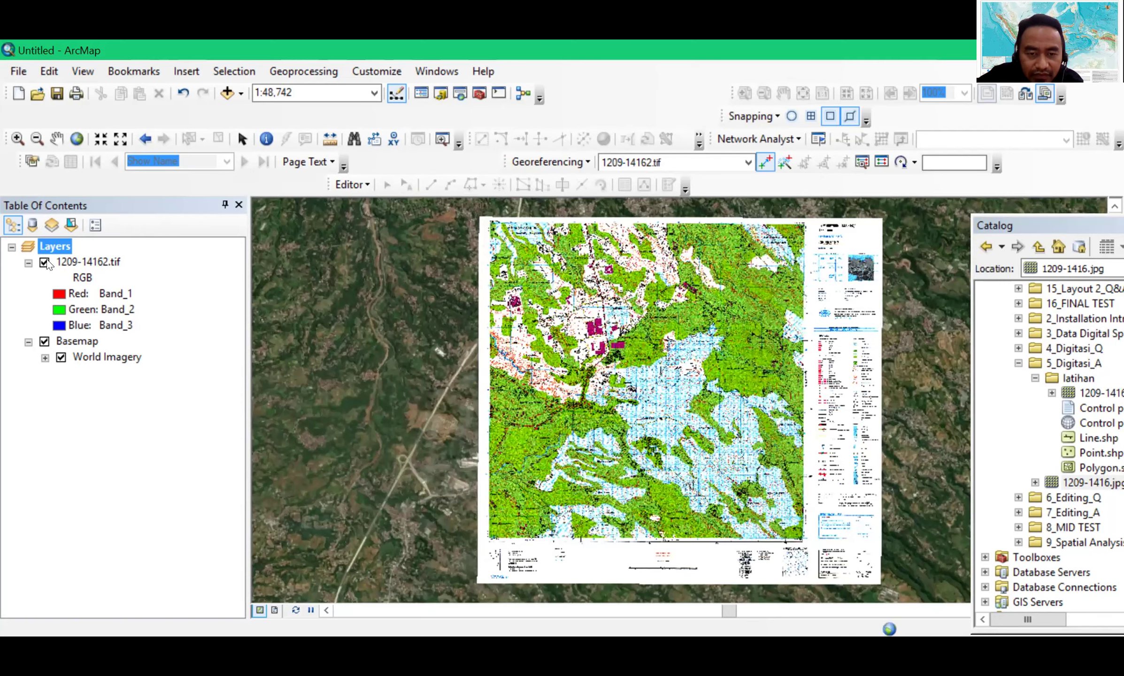
{"action": "left_click", "coordinate": [45, 263]}
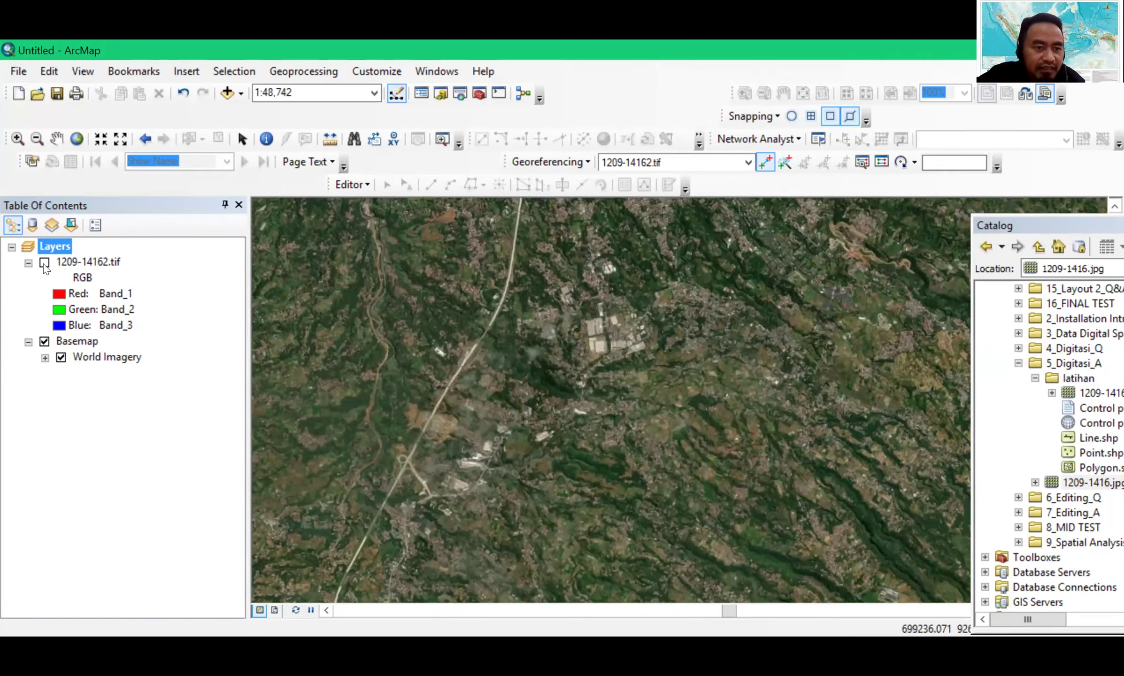
{"action": "left_click", "coordinate": [45, 262]}
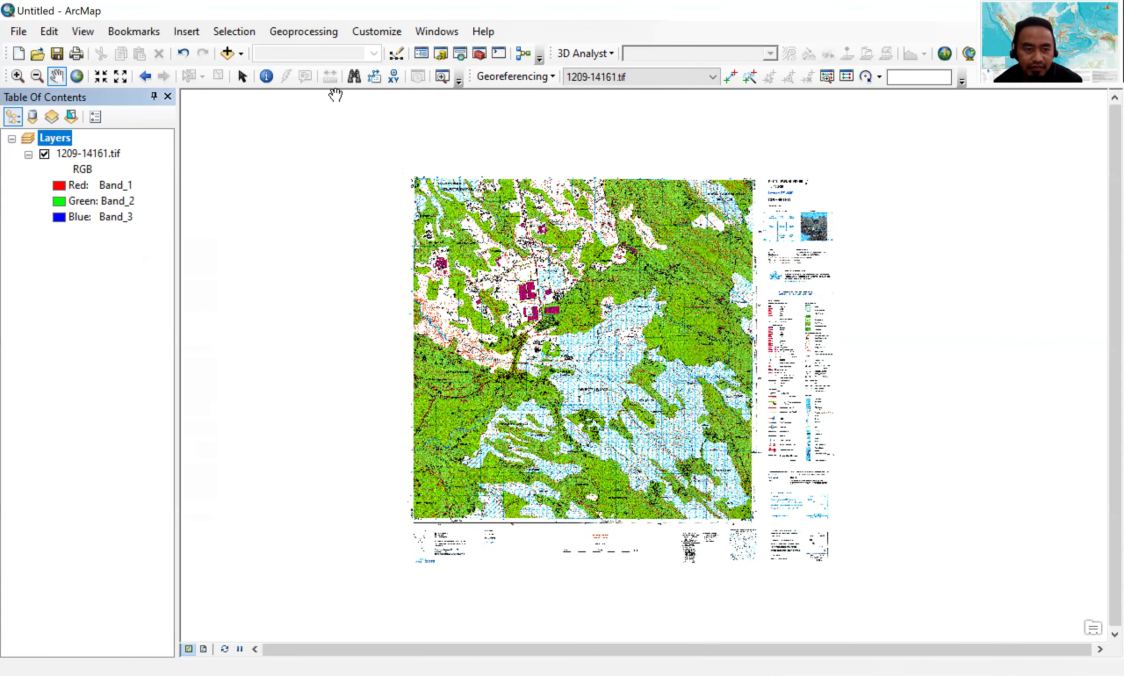
In the other ArcMap window, add 1209-14161.tif from the 04 Oct 2021 folder again, and remove the duplicate layer
{"action": "left_click", "coordinate": [228, 53]}
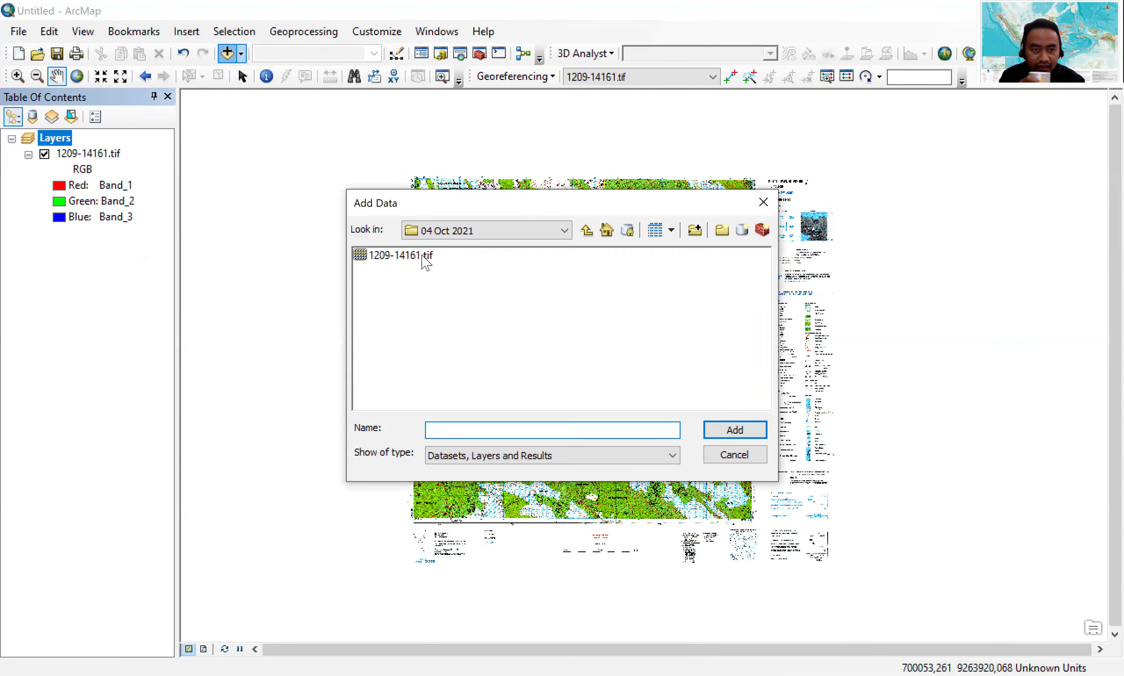
{"action": "key", "text": "Down"}
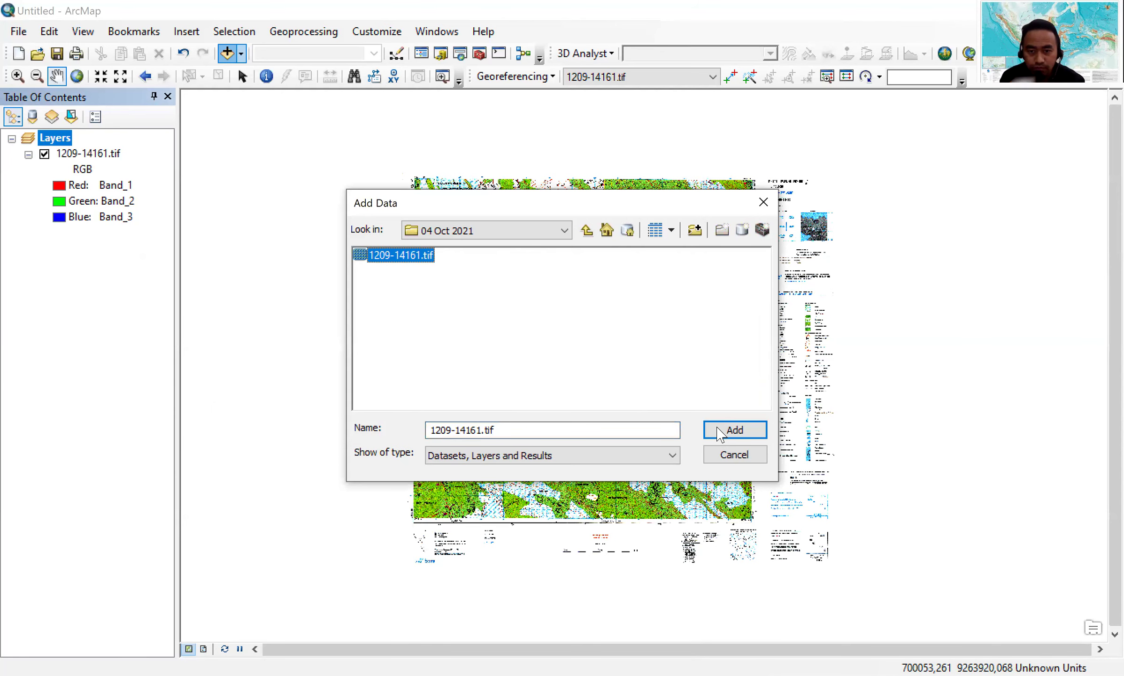
{"action": "left_click", "coordinate": [721, 432]}
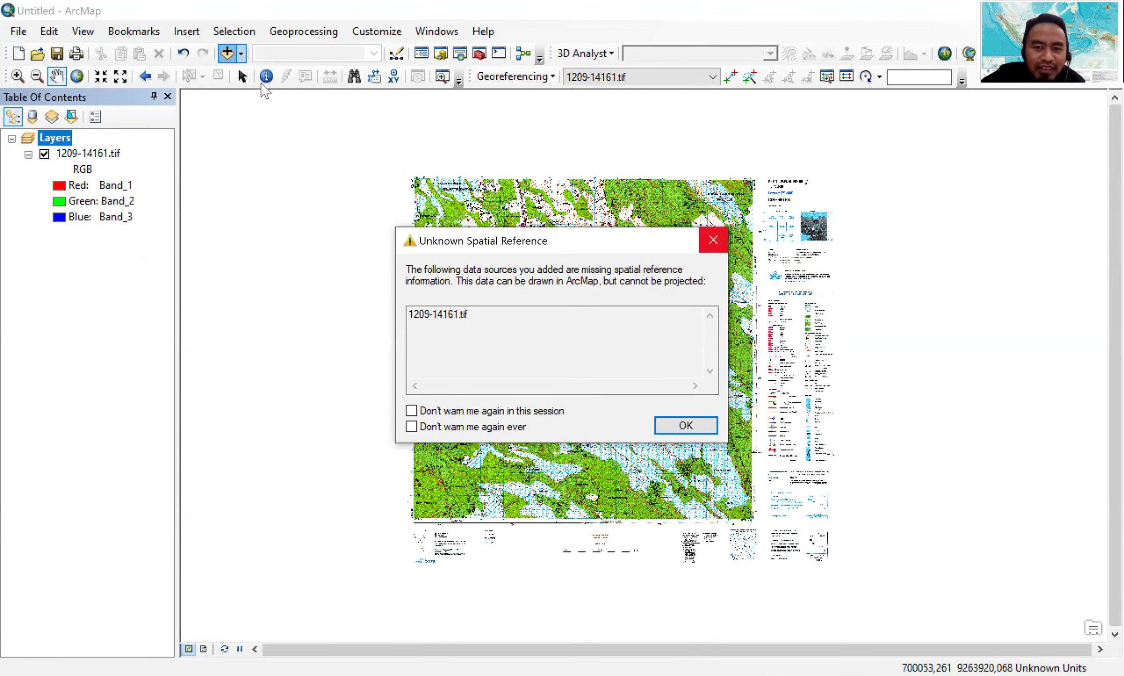
{"action": "key", "text": "Return"}
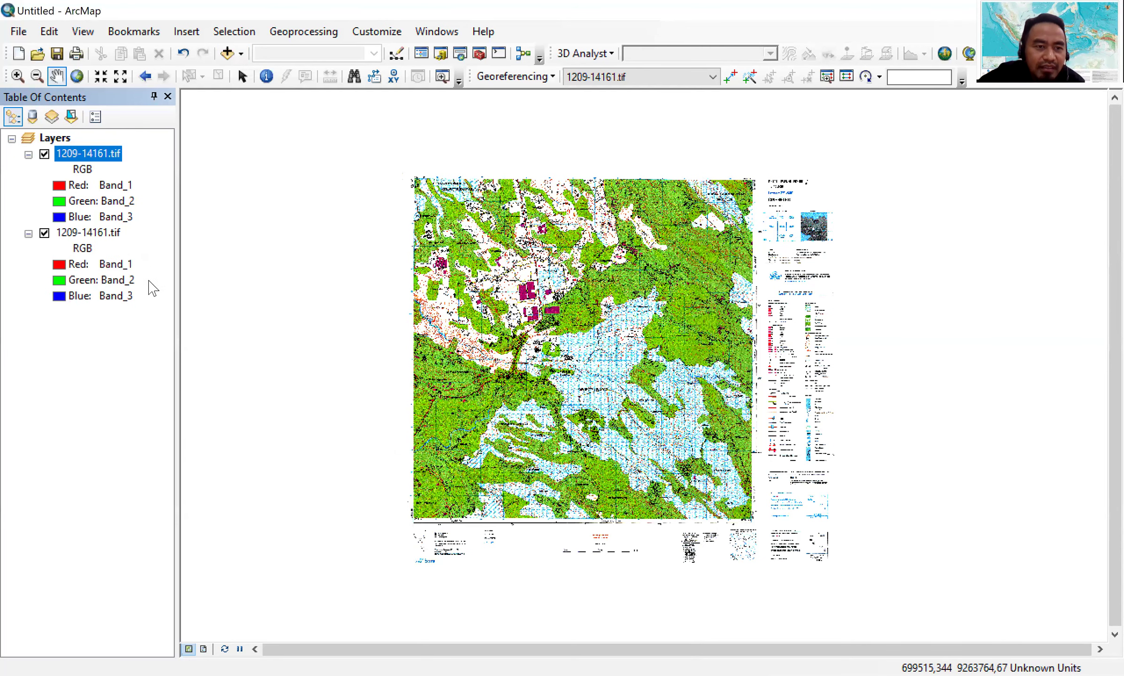
{"action": "right_click", "coordinate": [72, 152]}
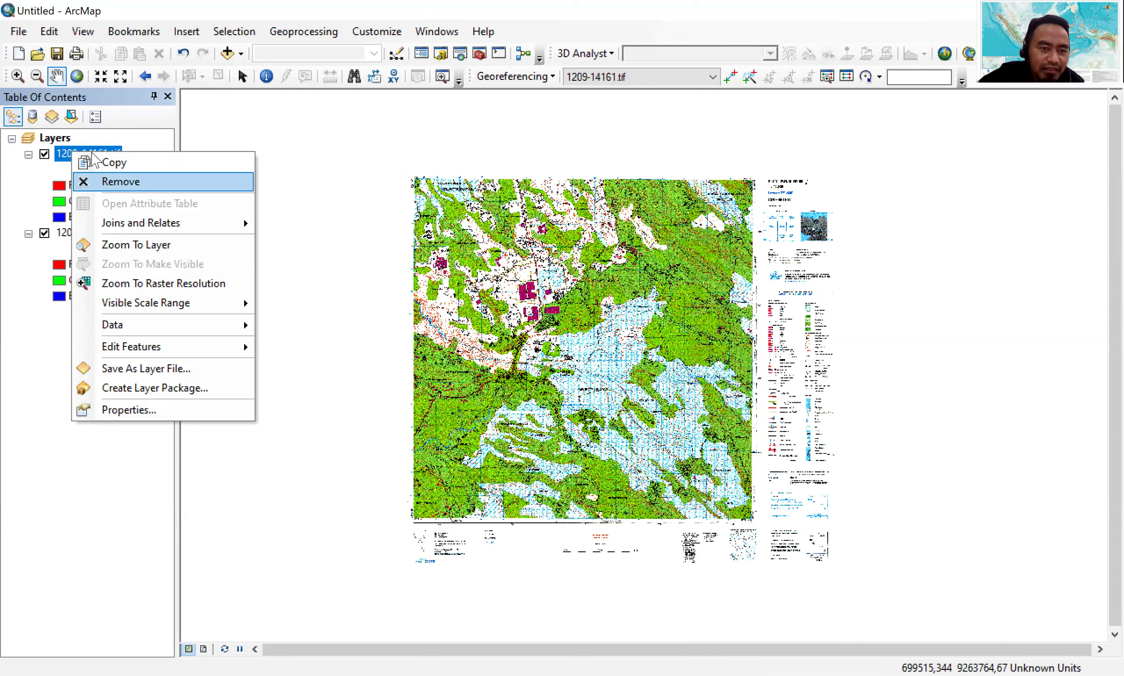
{"action": "left_click", "coordinate": [87, 181]}
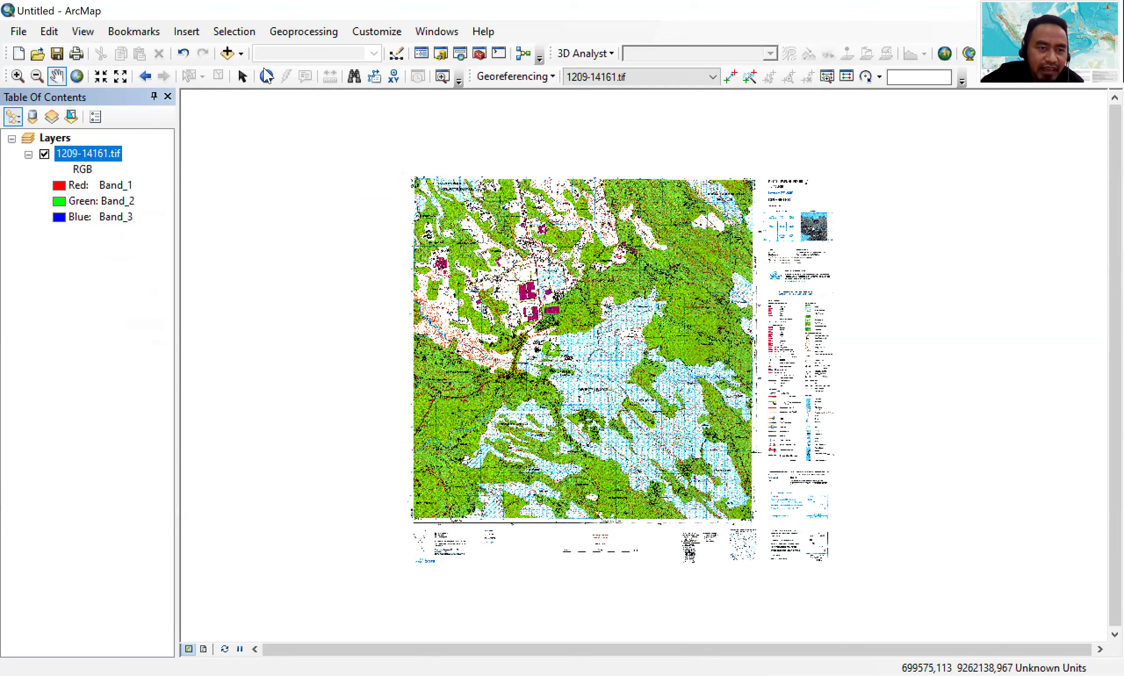
{"action": "left_click", "coordinate": [228, 53]}
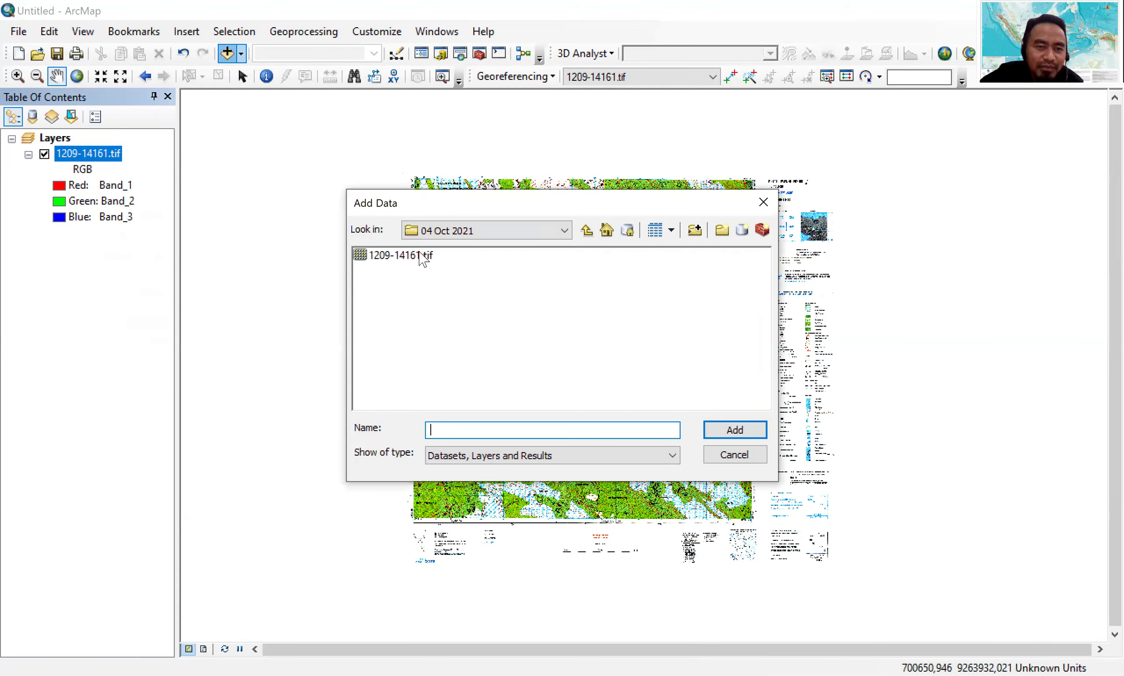
{"action": "left_click", "coordinate": [435, 232]}
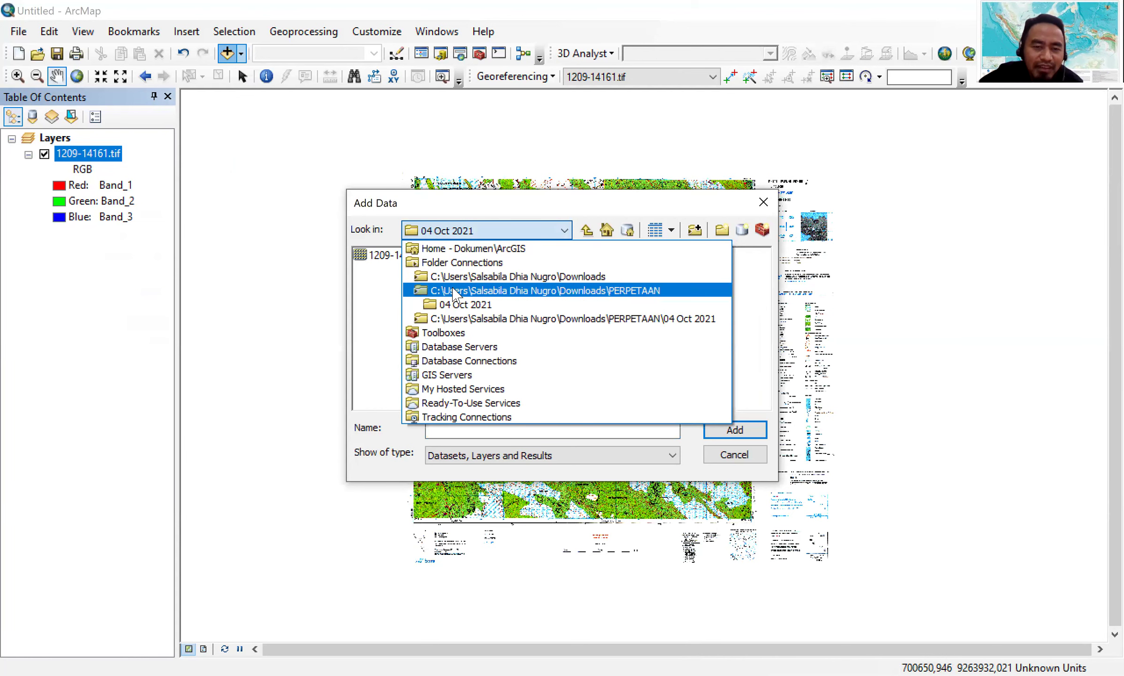
{"action": "left_click", "coordinate": [760, 202]}
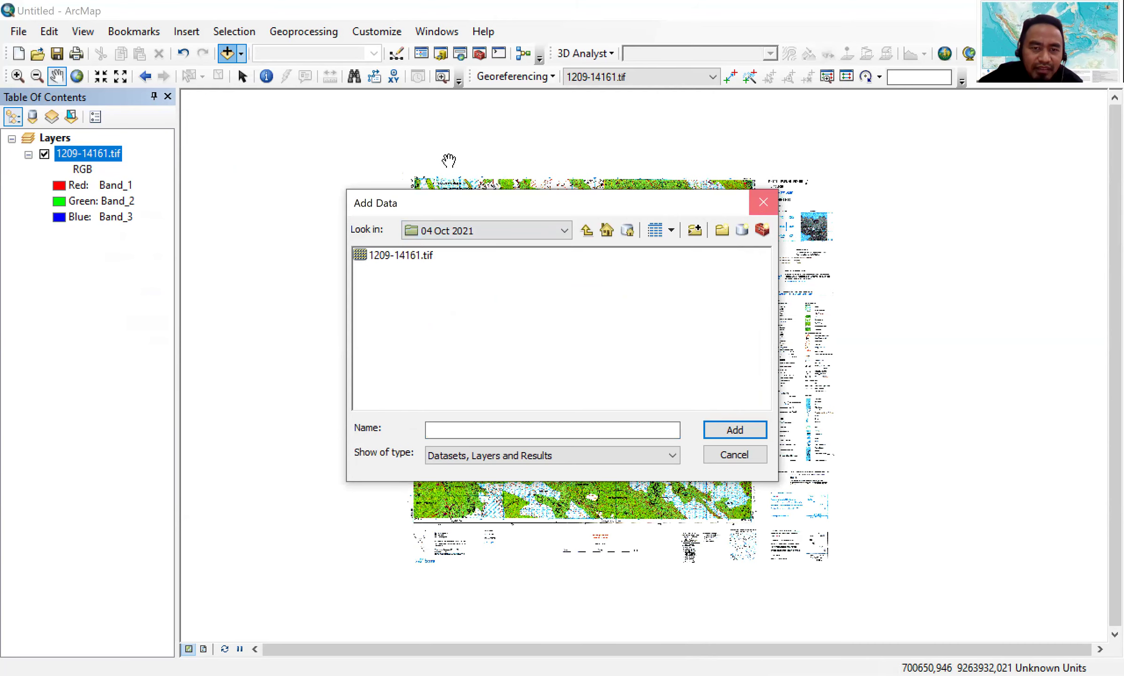
{"action": "key", "text": "Escape"}
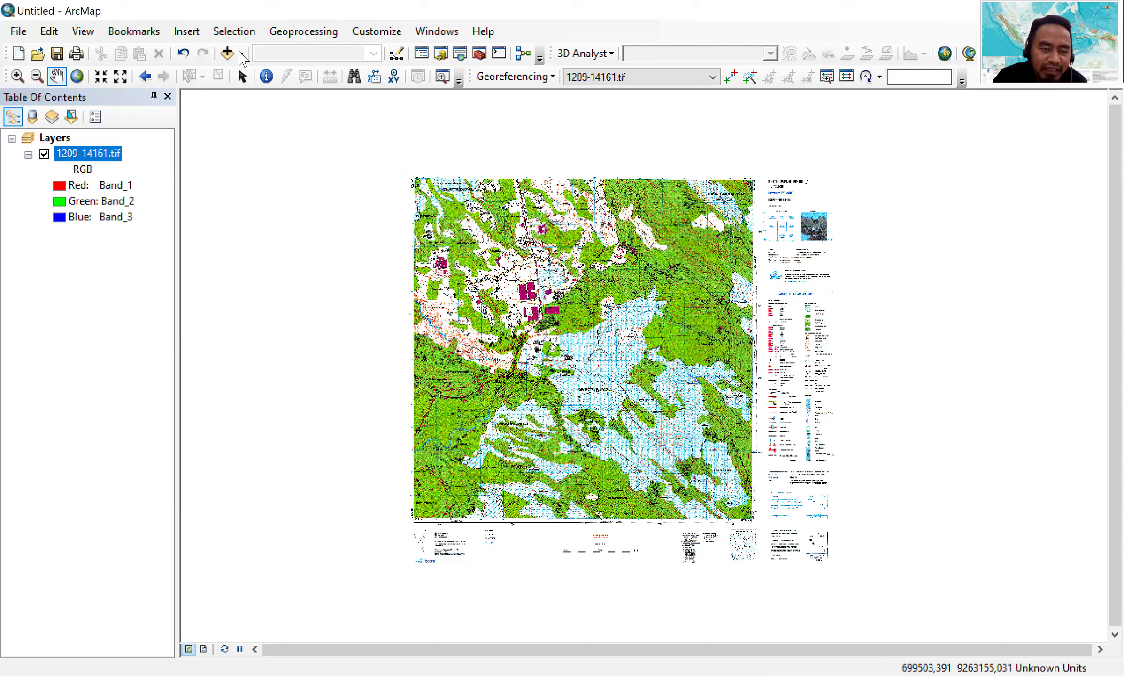
Add the Imagery basemap to the data frame containing 1209-14161.tif
{"action": "left_click", "coordinate": [240, 55]}
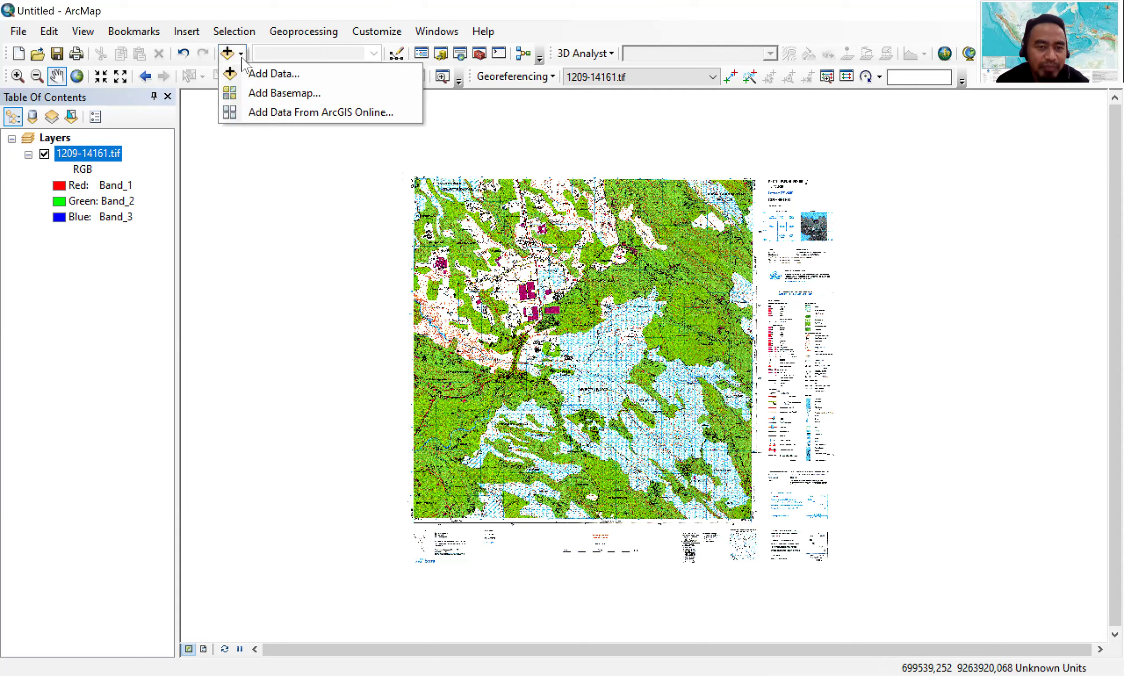
{"action": "left_click", "coordinate": [252, 94]}
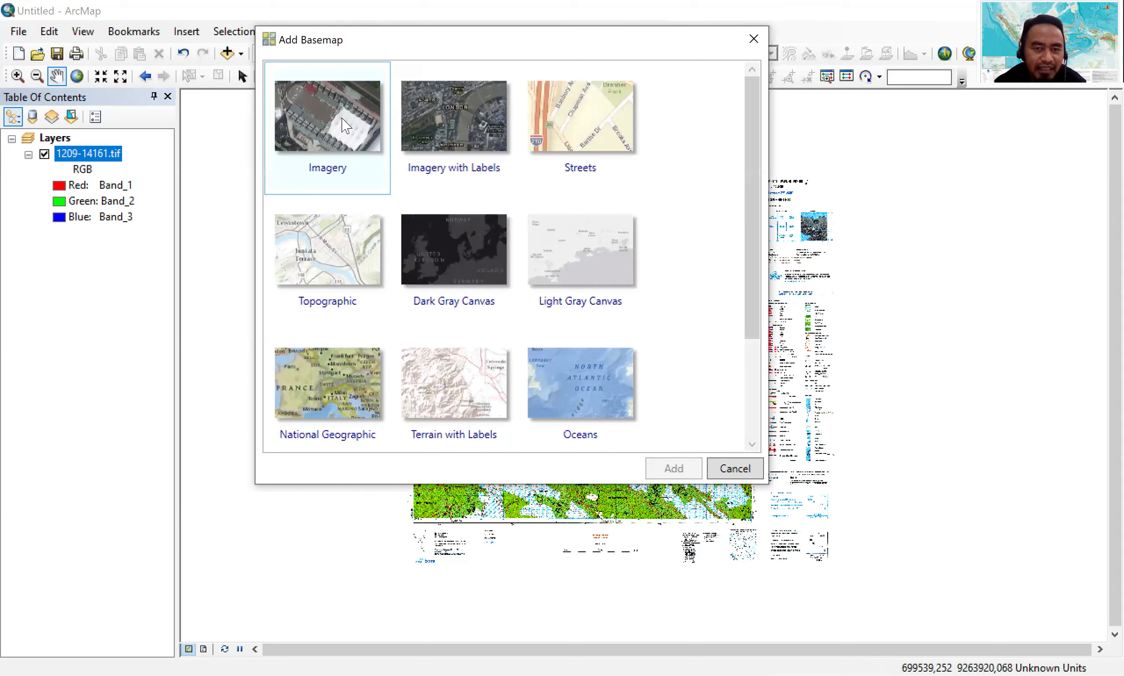
{"action": "left_click", "coordinate": [343, 121]}
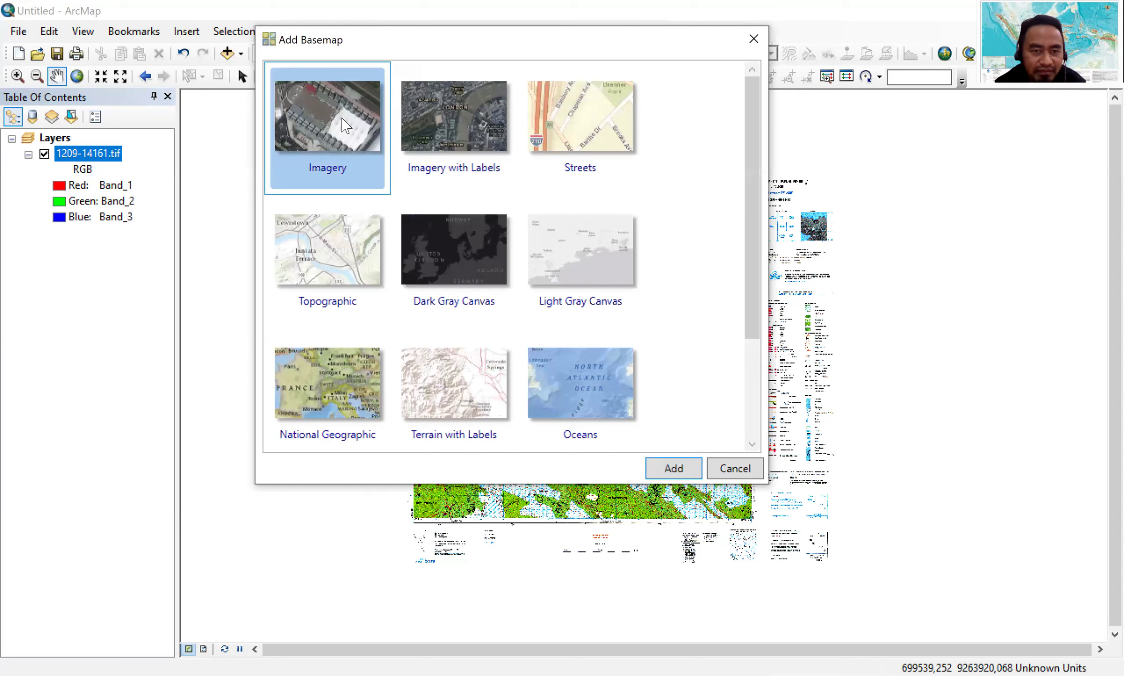
{"action": "left_click", "coordinate": [674, 469]}
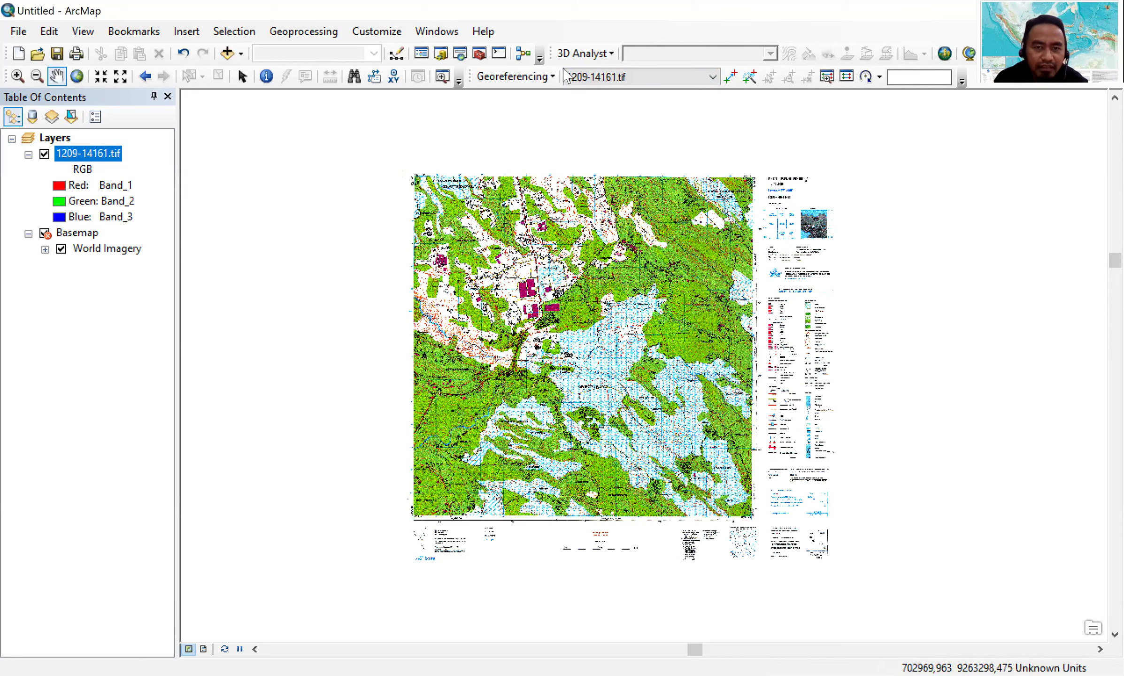
View the georeferencing link table for 1209-14161.tif, reposition it over the map and close it
{"action": "left_click", "coordinate": [543, 77]}
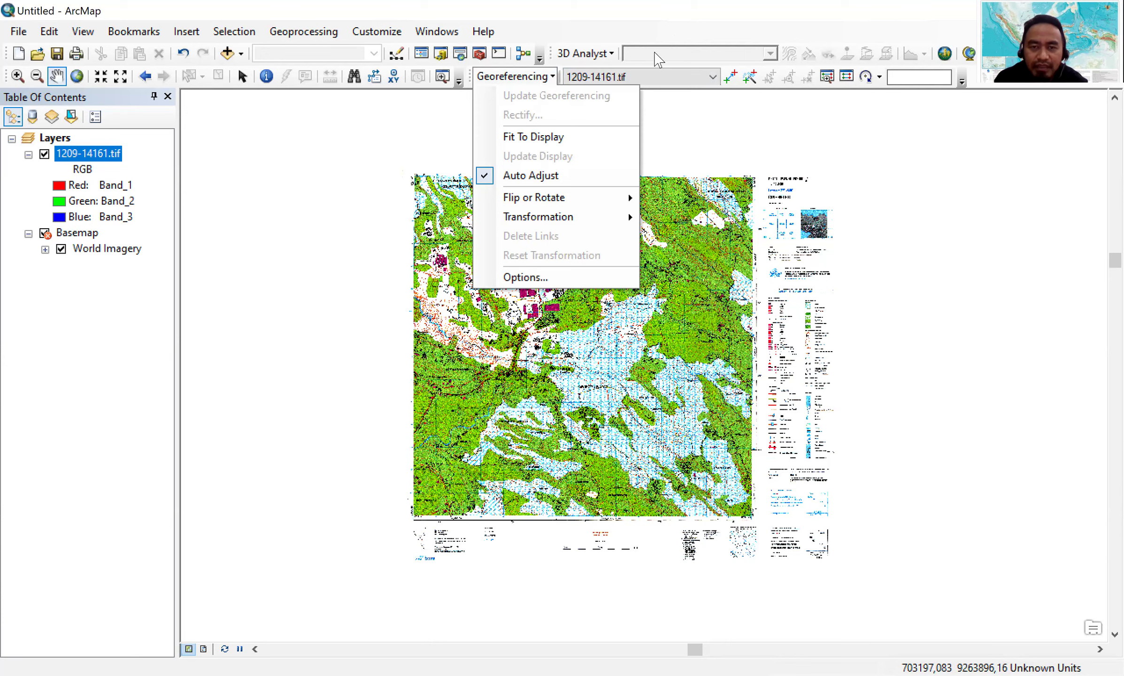
{"action": "left_click", "coordinate": [816, 76]}
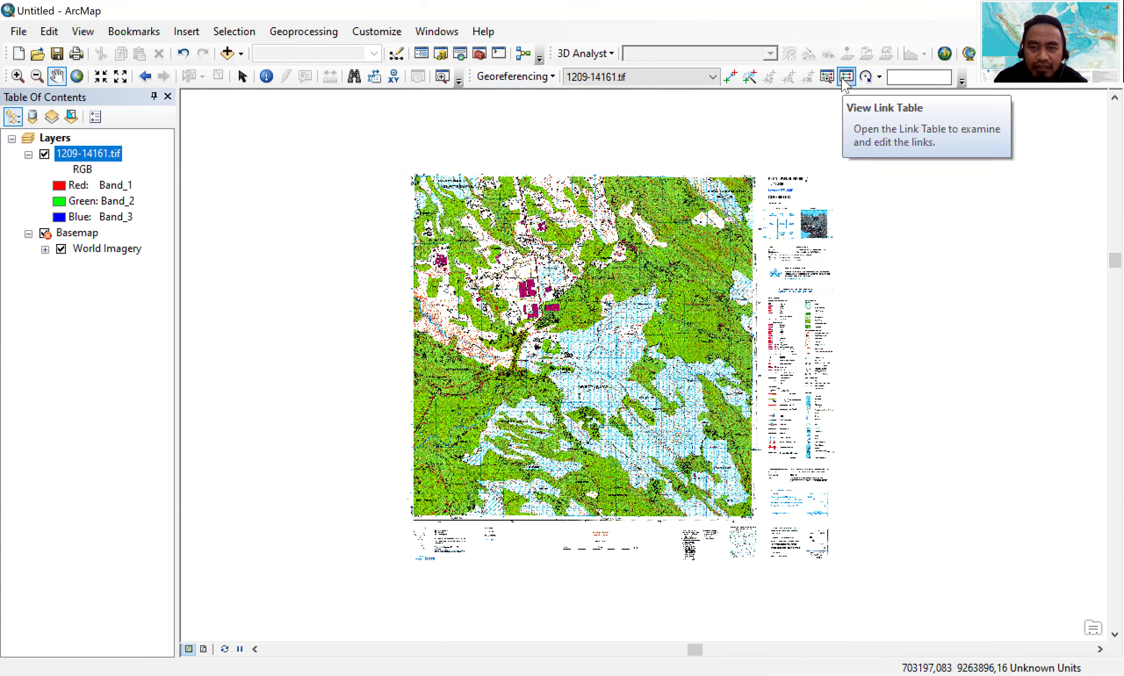
{"action": "left_click", "coordinate": [845, 77]}
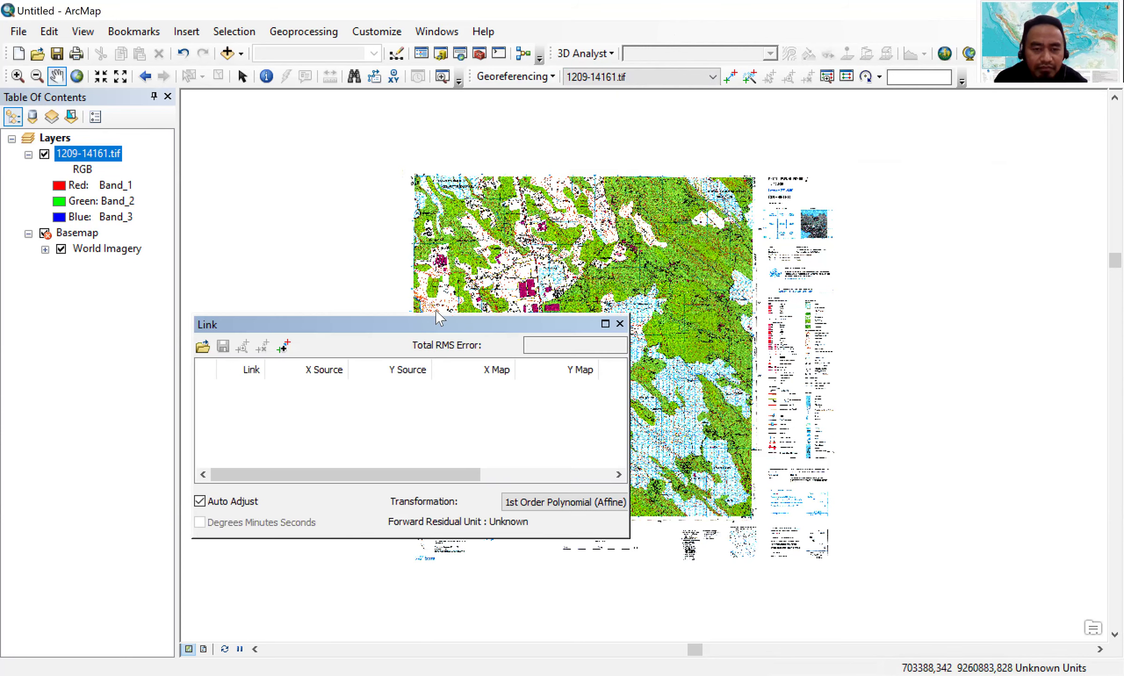
{"action": "left_click_drag", "start_coordinate": [439, 317], "coordinate": [445, 303]}
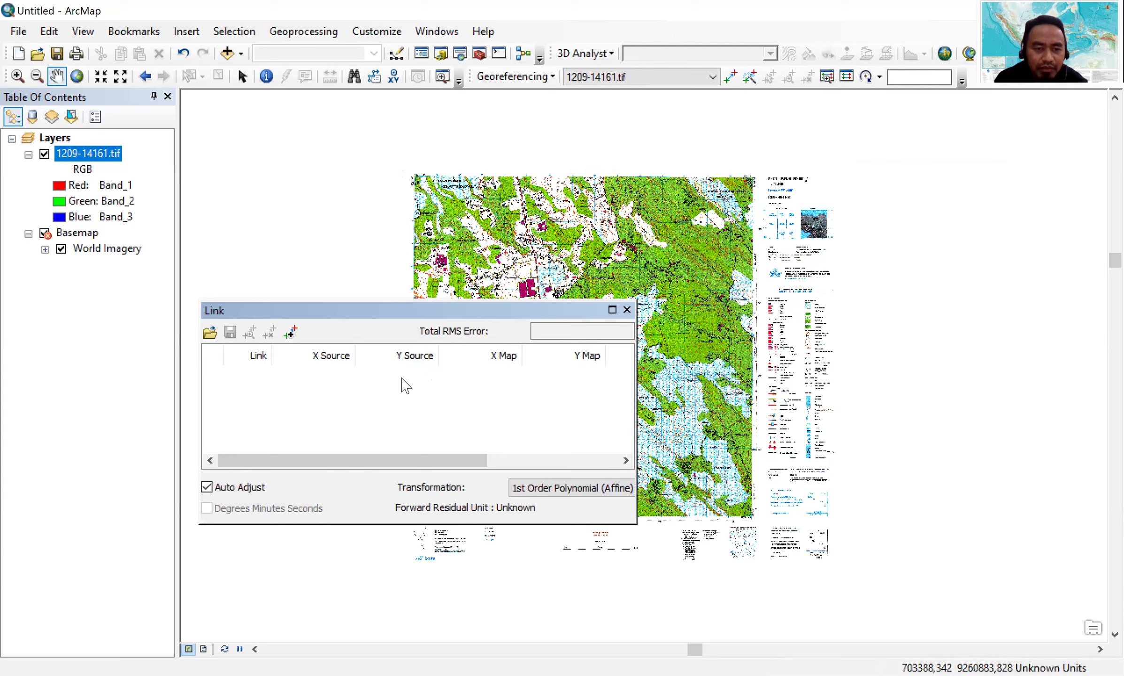
{"action": "left_click", "coordinate": [627, 310]}
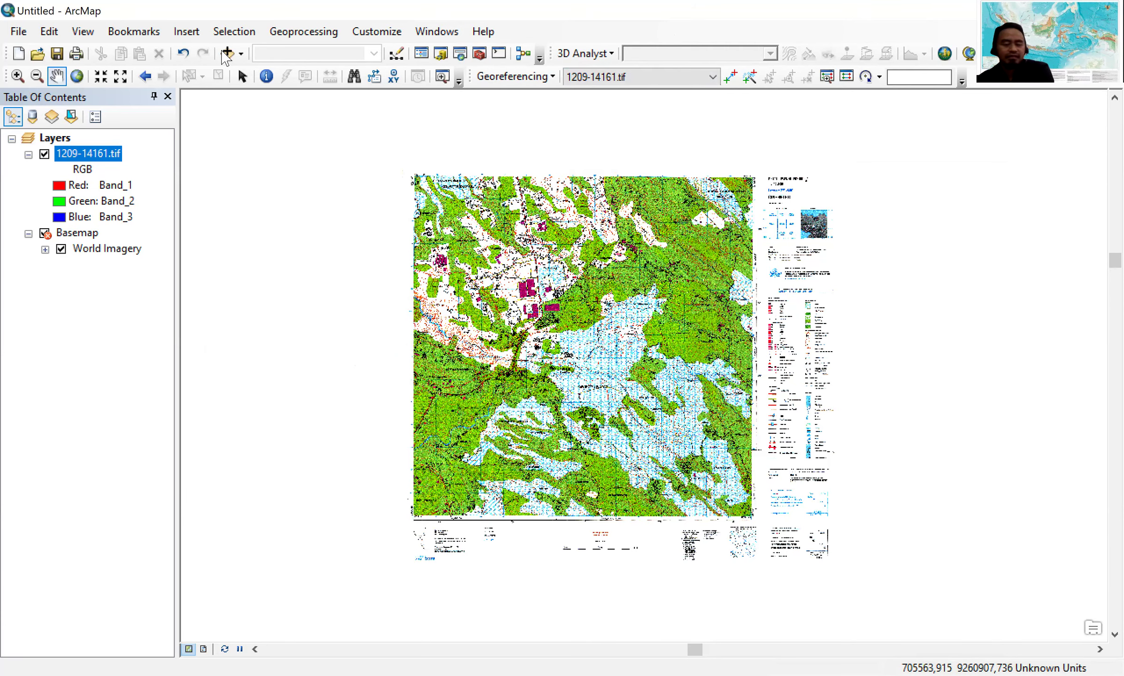
Add the raster 1209-1416.jpg from the Tugas 1 Perpet folder to the map
{"action": "left_click", "coordinate": [227, 54]}
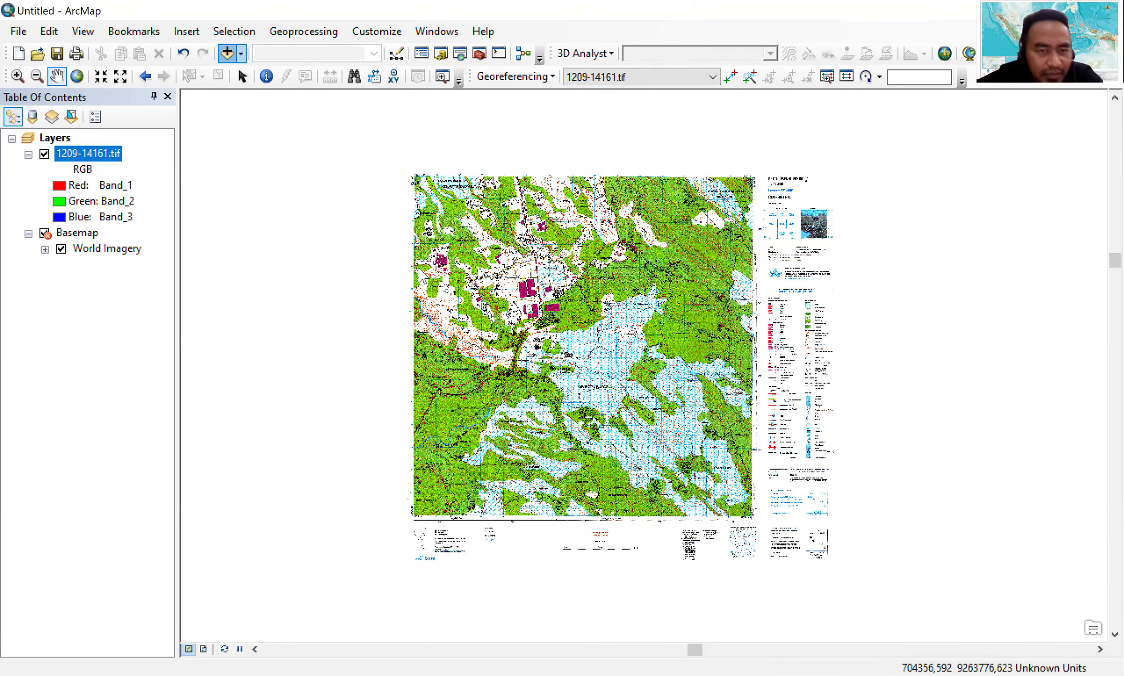
{"action": "left_click", "coordinate": [433, 234]}
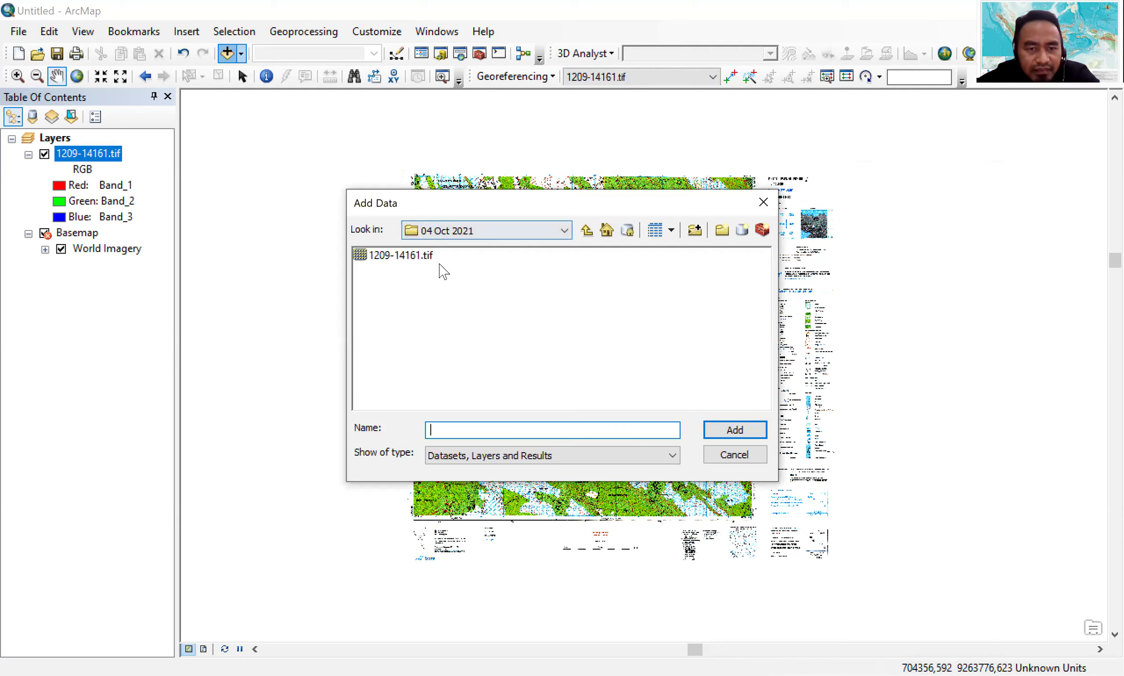
{"action": "left_click", "coordinate": [438, 290]}
{"action": "left_click", "coordinate": [431, 236]}
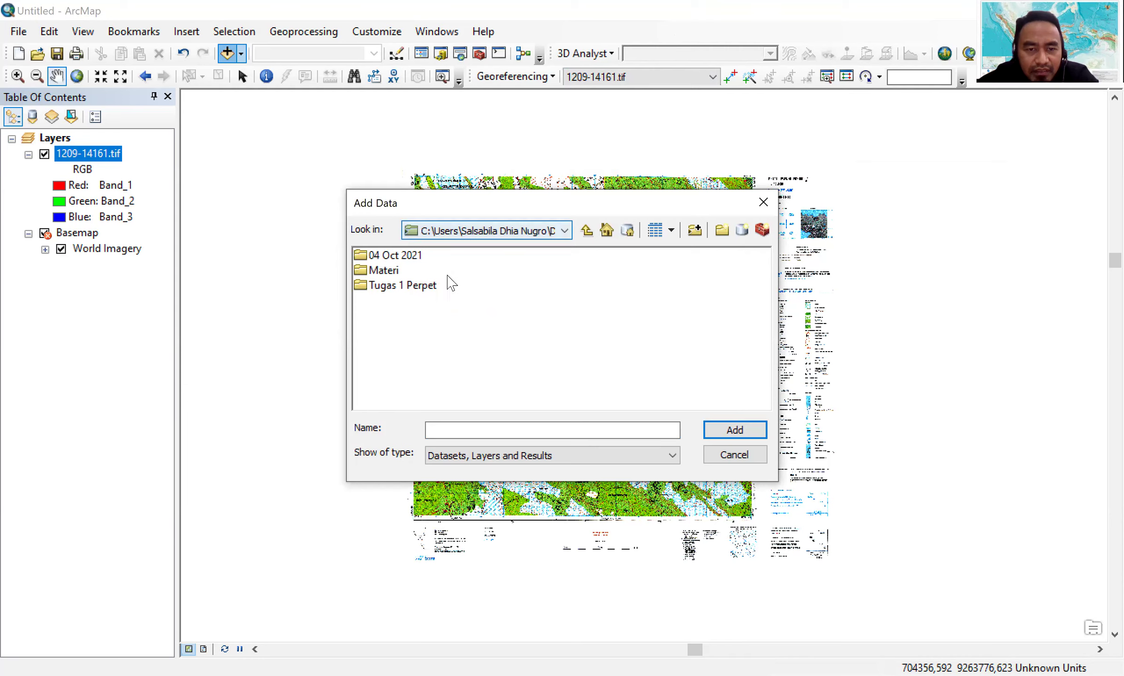
{"action": "left_click", "coordinate": [397, 293]}
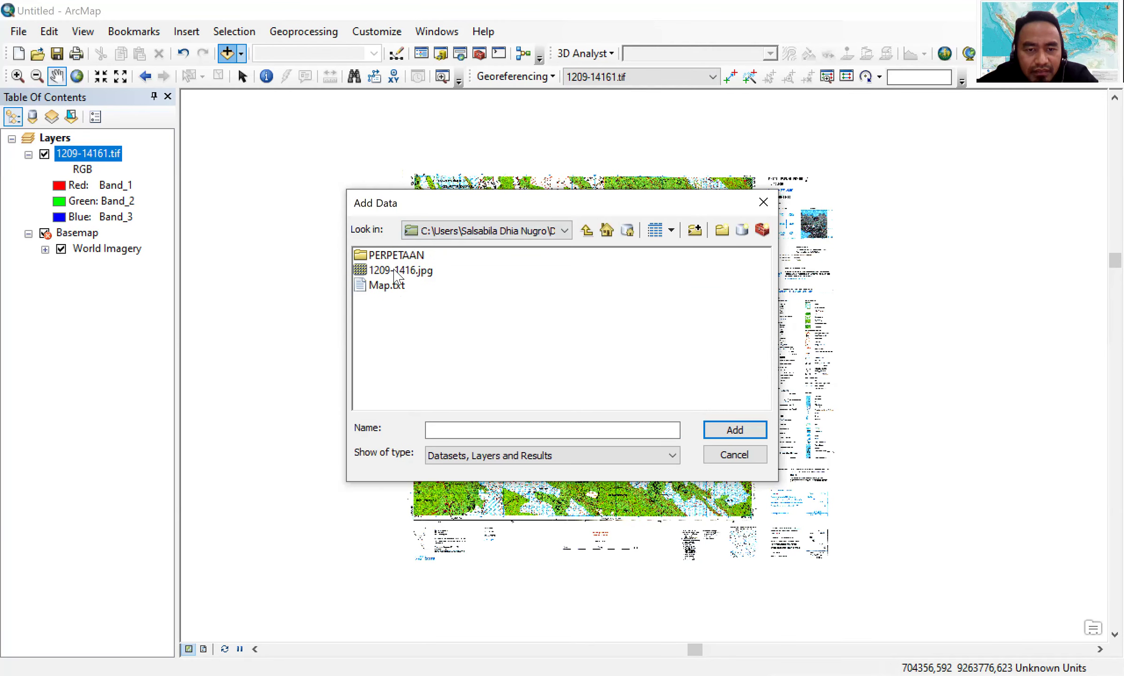
{"action": "left_click", "coordinate": [400, 270]}
{"action": "left_click", "coordinate": [745, 433]}
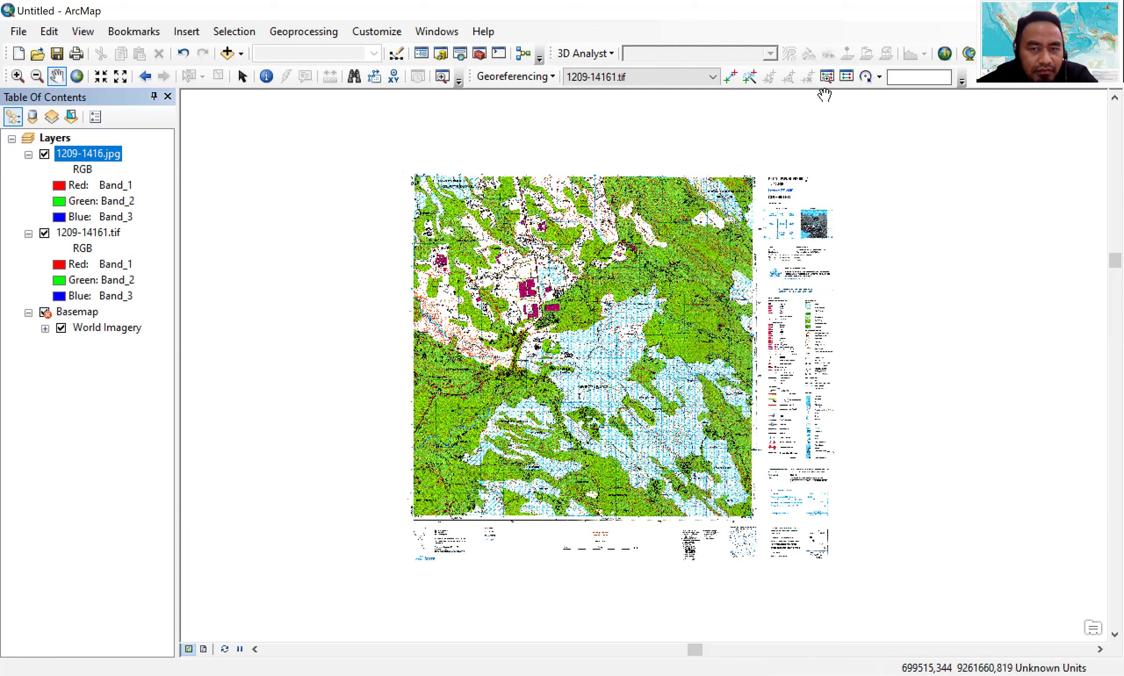
Check the georeferencing link table again with both rasters loaded, close it and select the 1209-14161.tif layer
{"action": "left_click", "coordinate": [846, 76]}
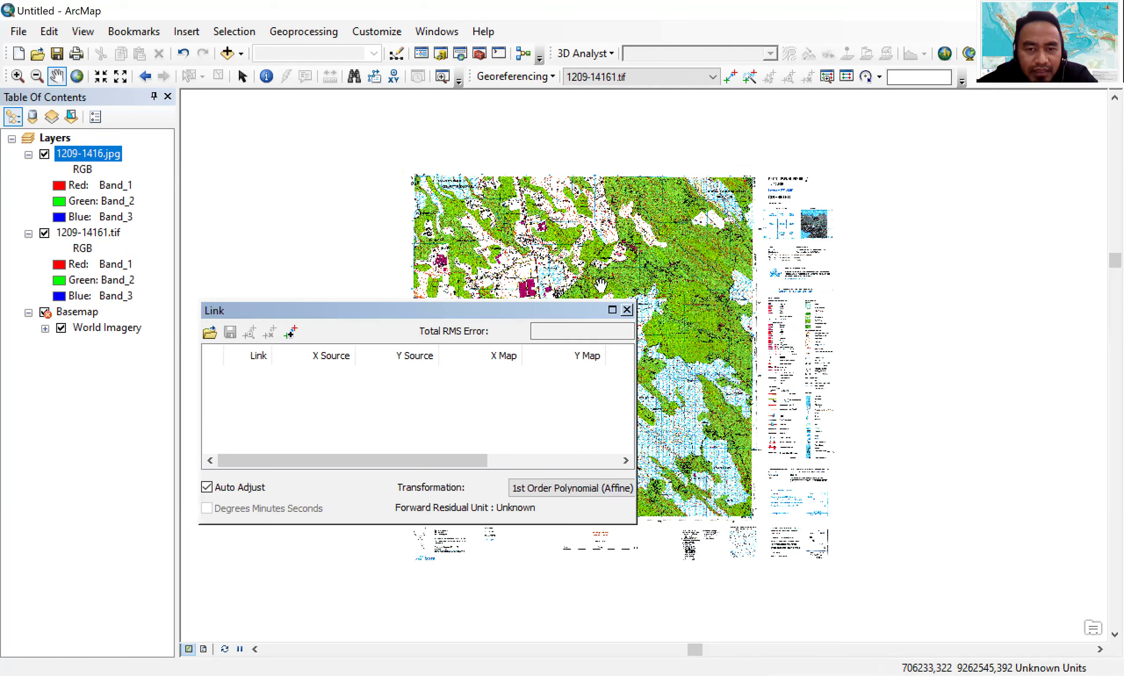
{"action": "left_click", "coordinate": [627, 310]}
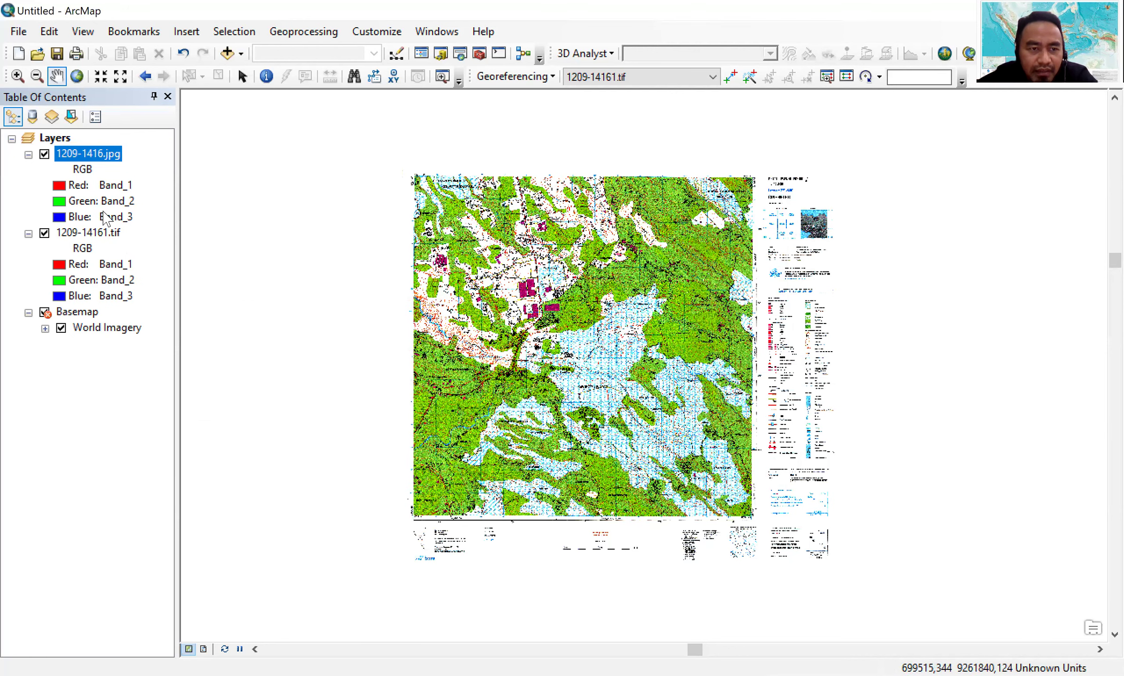
{"action": "left_click", "coordinate": [103, 234]}
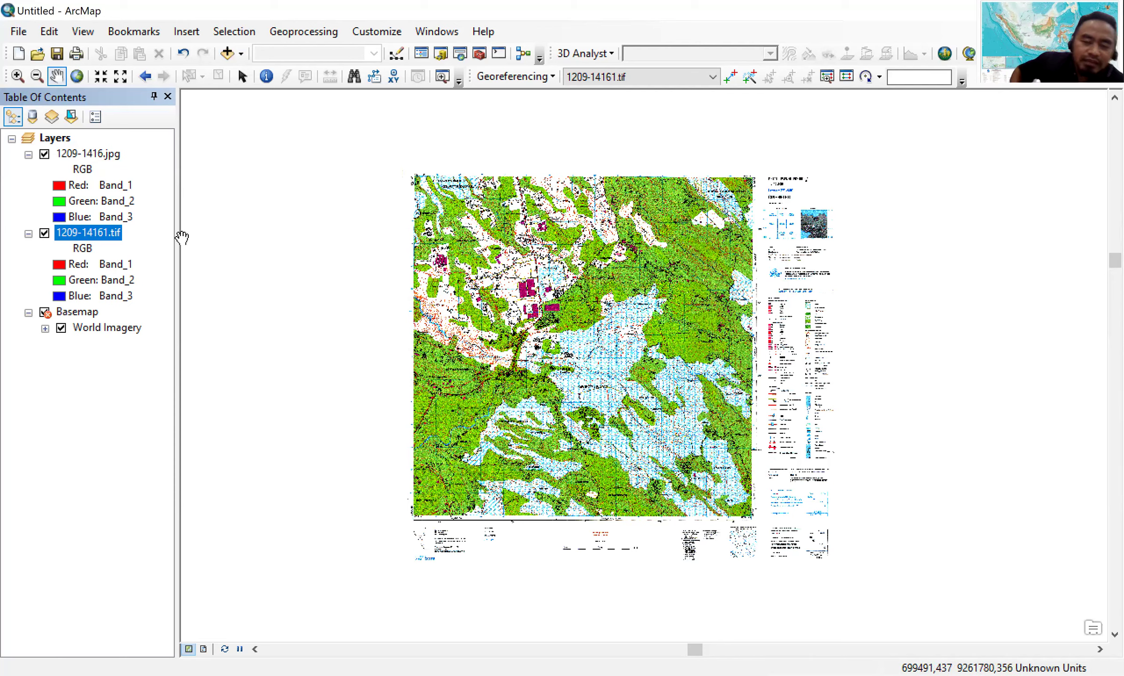
{"action": "left_click_drag", "start_coordinate": [450, 295], "coordinate": [440, 302]}
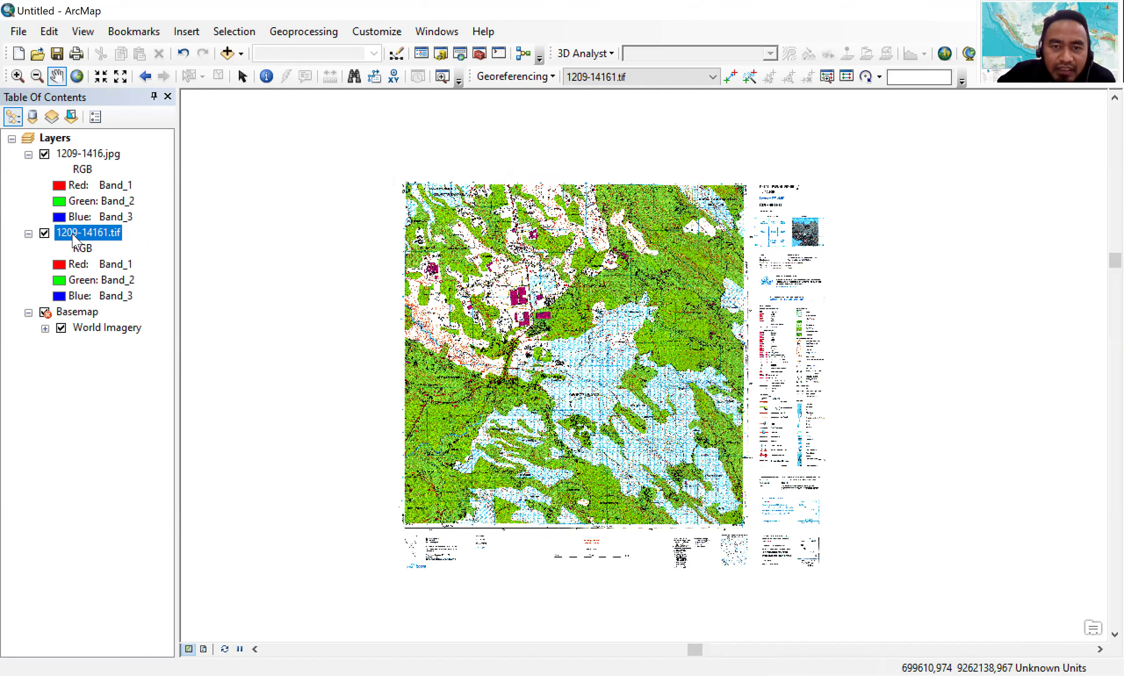
{"action": "right_click", "coordinate": [74, 240]}
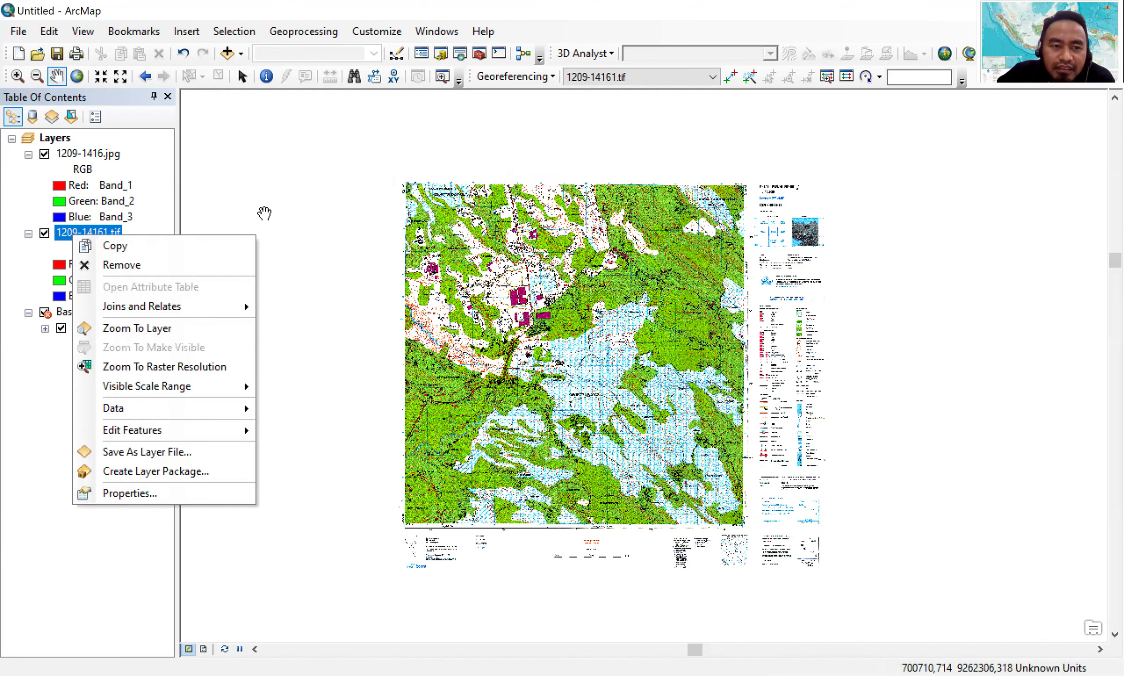
{"action": "key", "text": "Escape"}
{"action": "left_click_drag", "start_coordinate": [439, 348], "coordinate": [819, 500]}
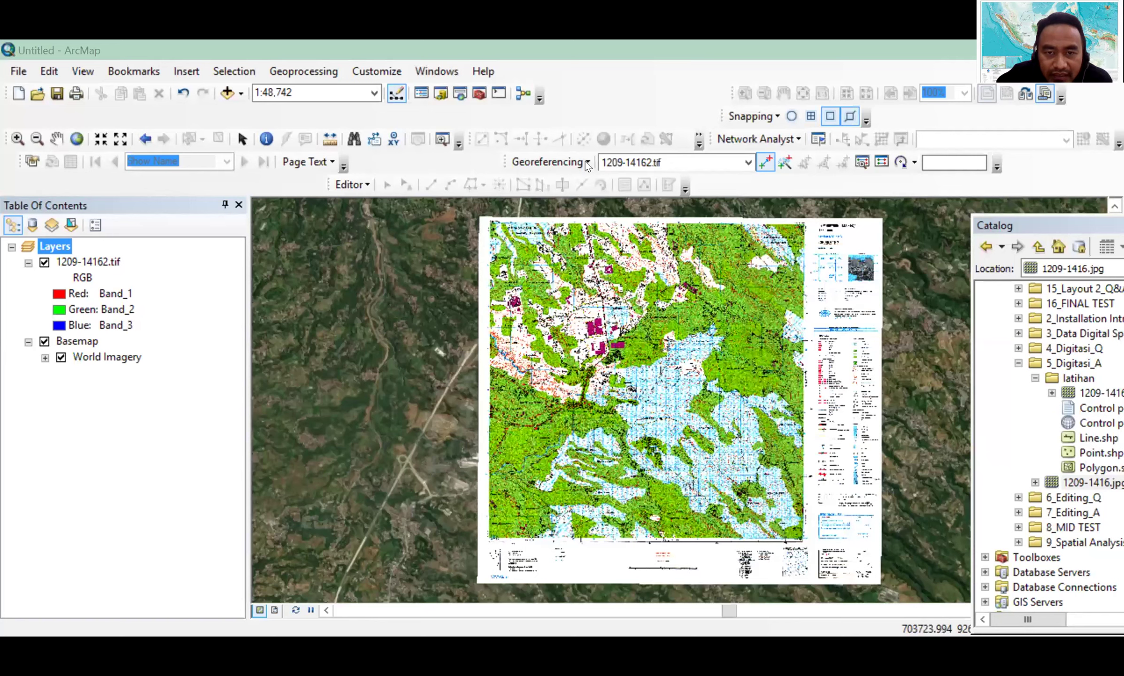
{"action": "left_click", "coordinate": [549, 162]}
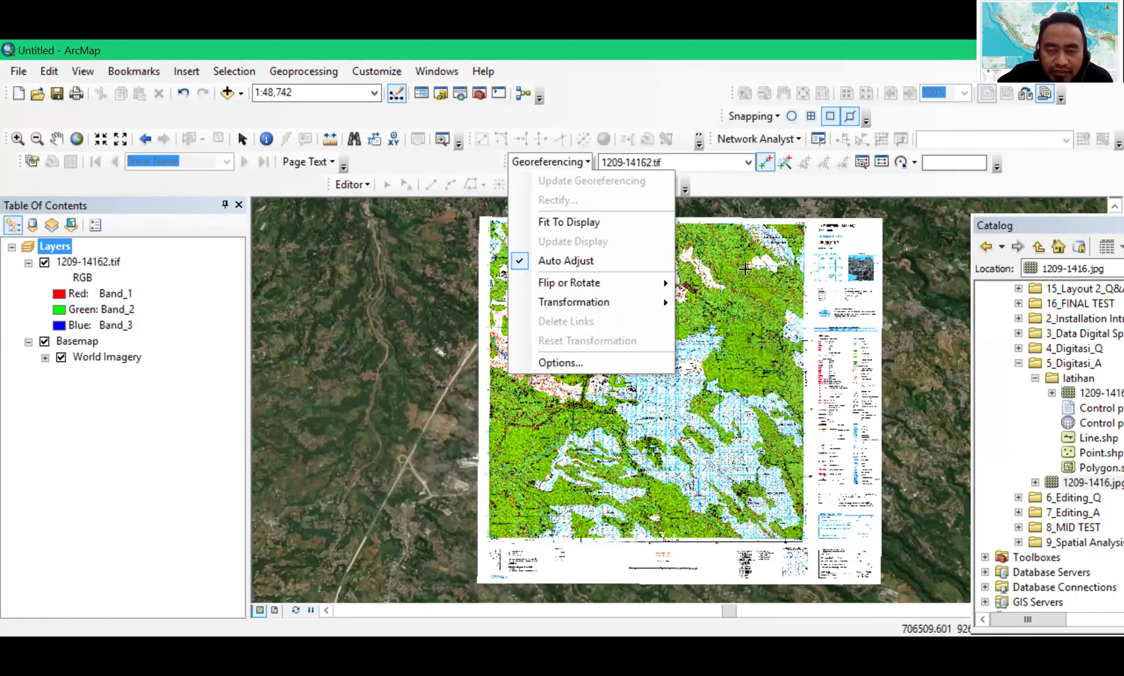
{"action": "key", "text": "Right"}
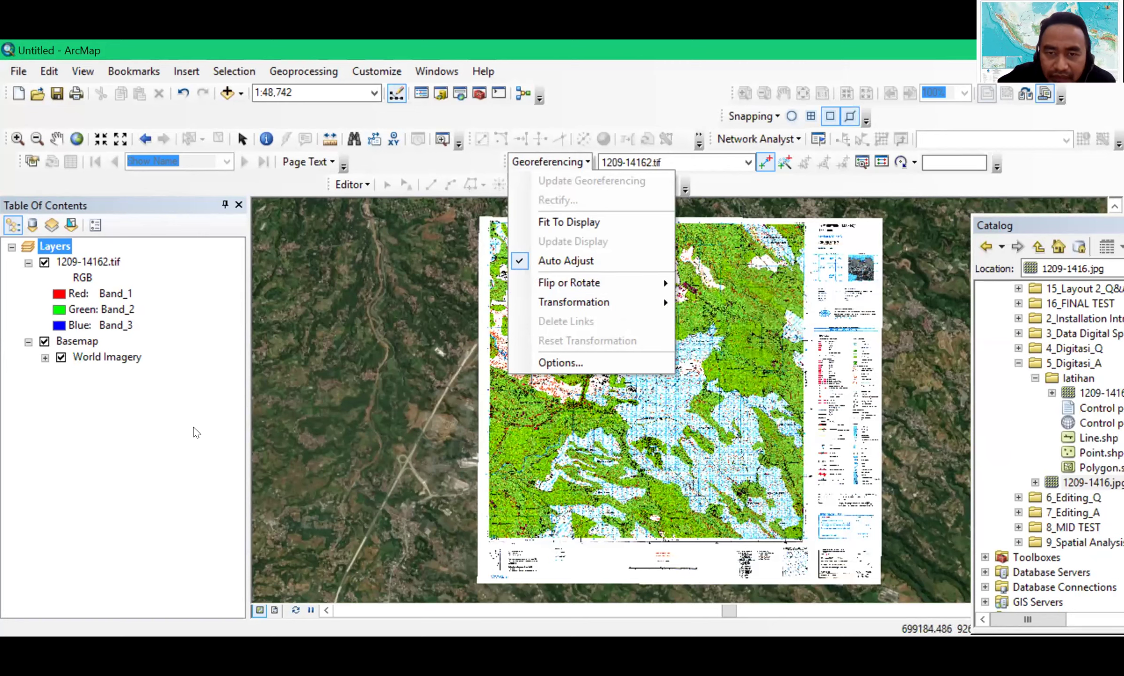
{"action": "left_click", "coordinate": [182, 438]}
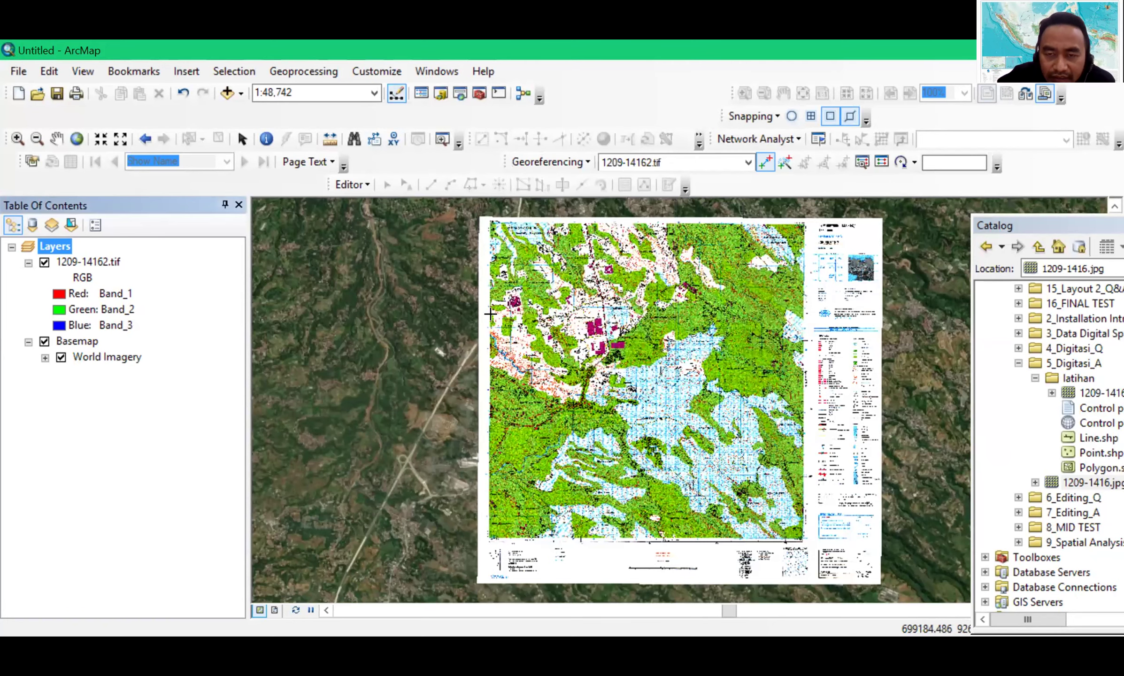
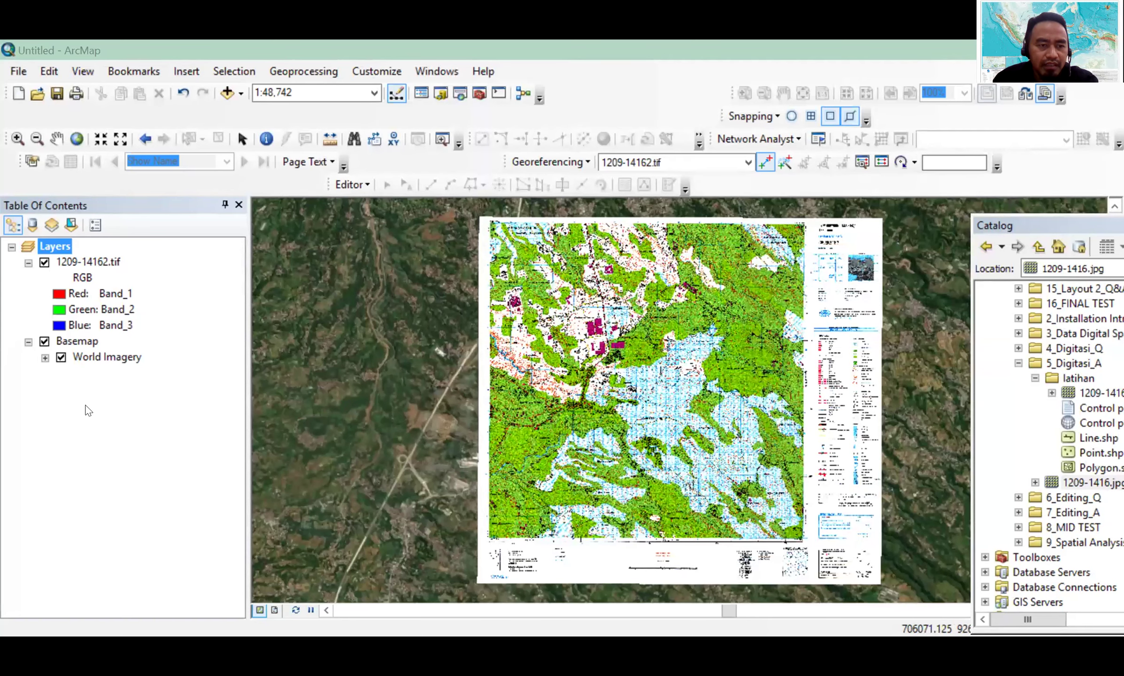
Hide the Basemap layer and remove it from the map, keeping only 1209-14162.tif
{"action": "left_click", "coordinate": [44, 341]}
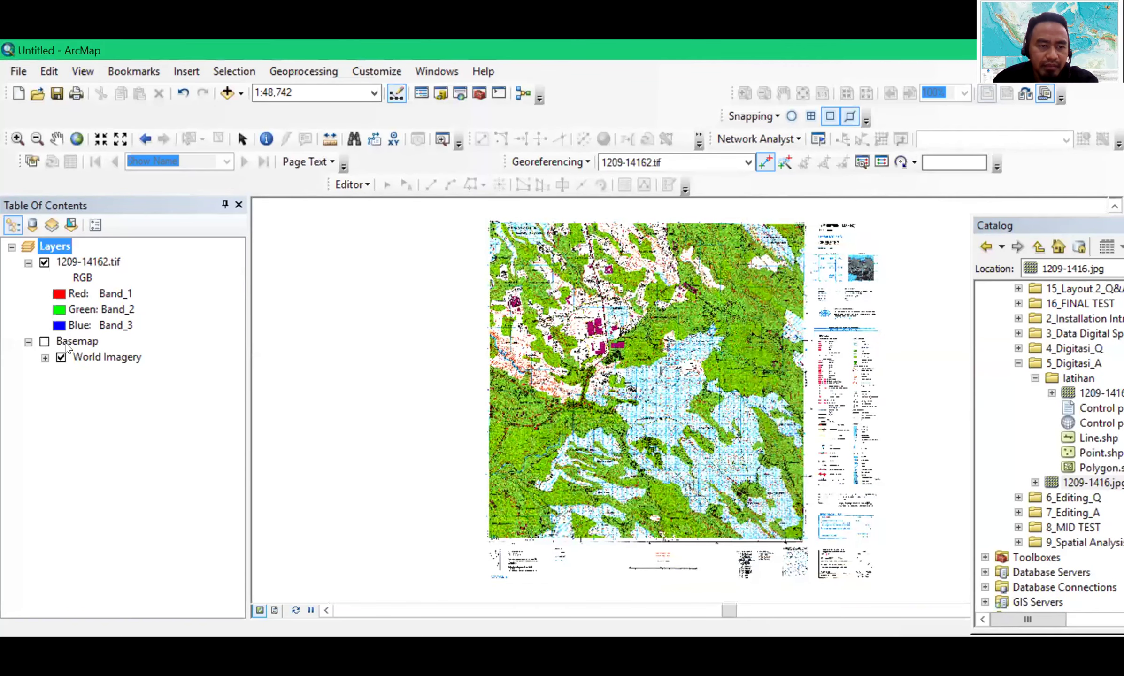
{"action": "right_click", "coordinate": [66, 343]}
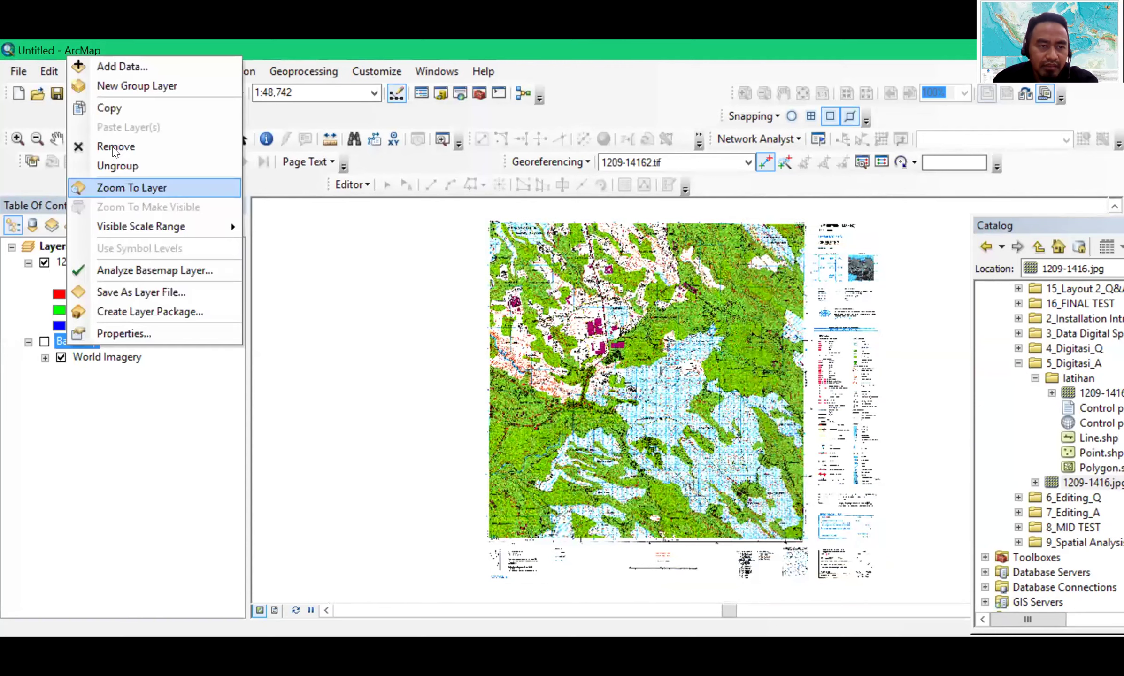
{"action": "left_click", "coordinate": [115, 147]}
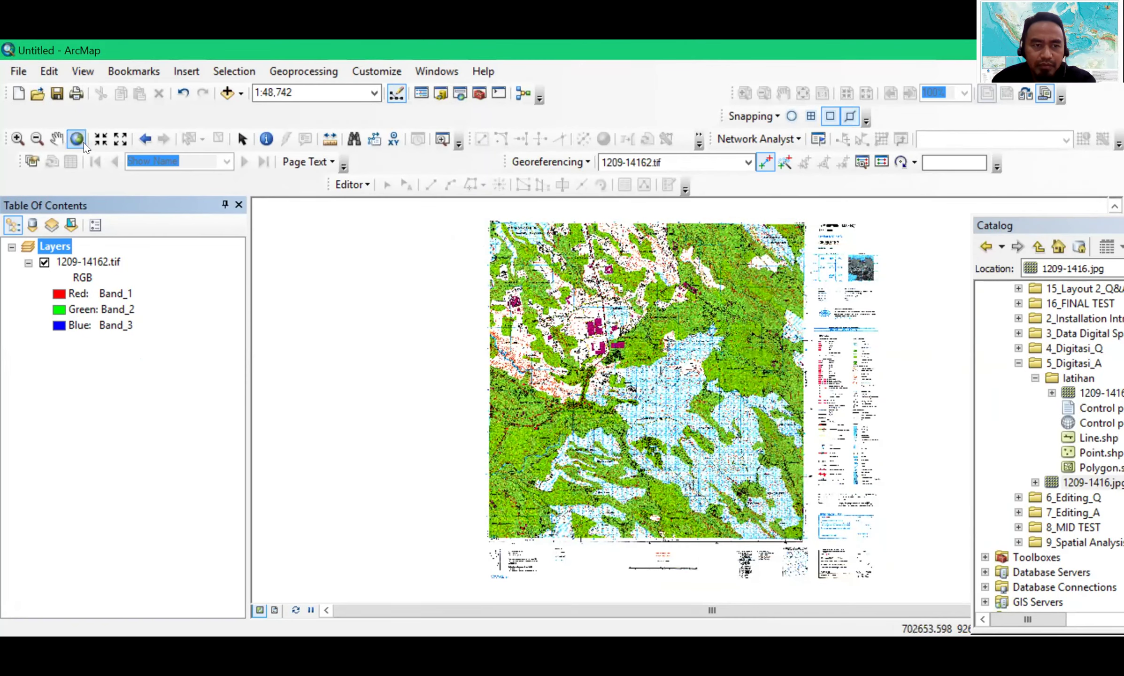
Examine the topographic raster around Telukpinang and its purple building blocks at 1:10,000 scale
{"action": "left_click", "coordinate": [57, 138]}
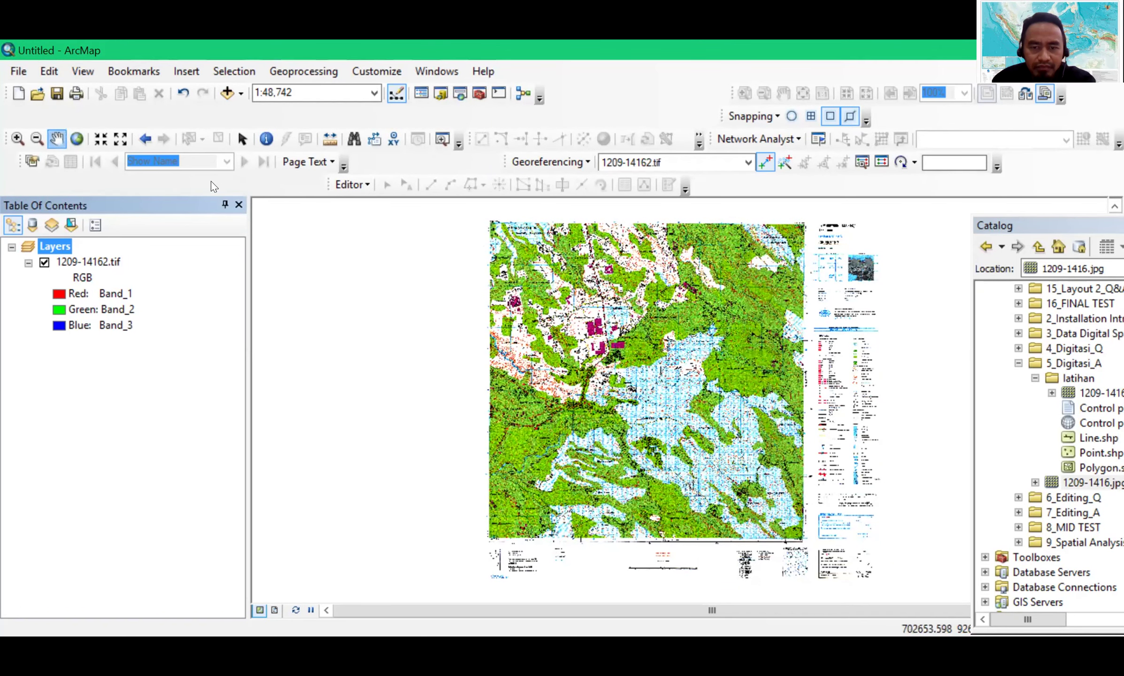
{"action": "scroll", "coordinate": [581, 393], "scroll_direction": "down", "scroll_amount": 3}
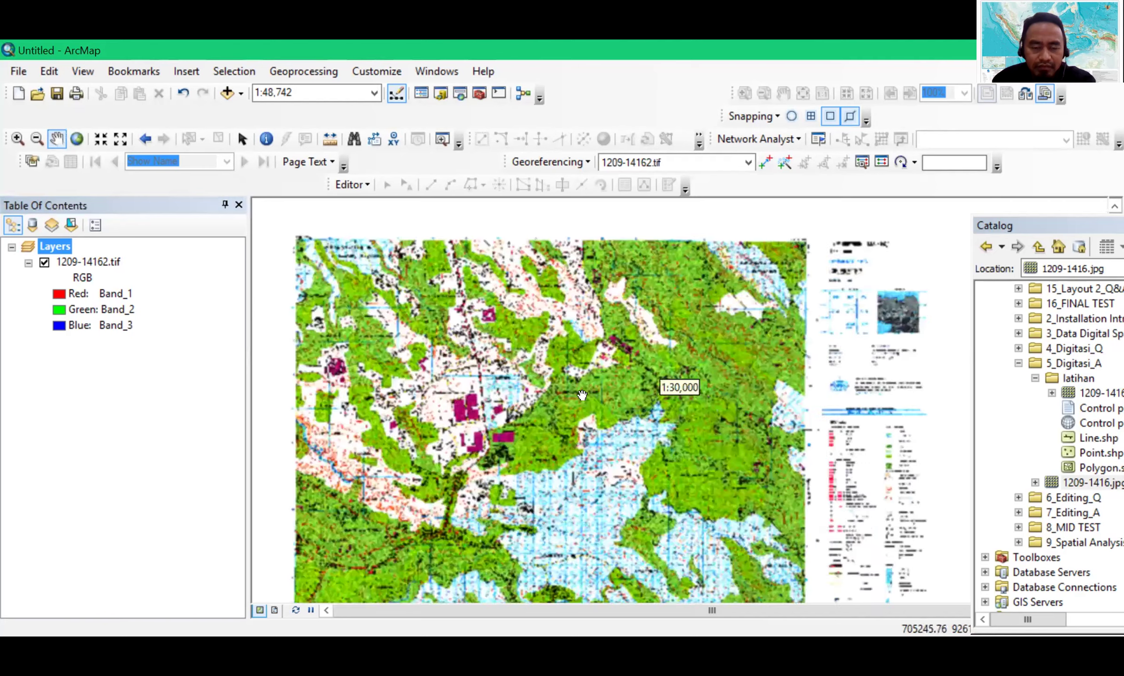
{"action": "scroll", "coordinate": [581, 394], "scroll_direction": "down", "scroll_amount": 3}
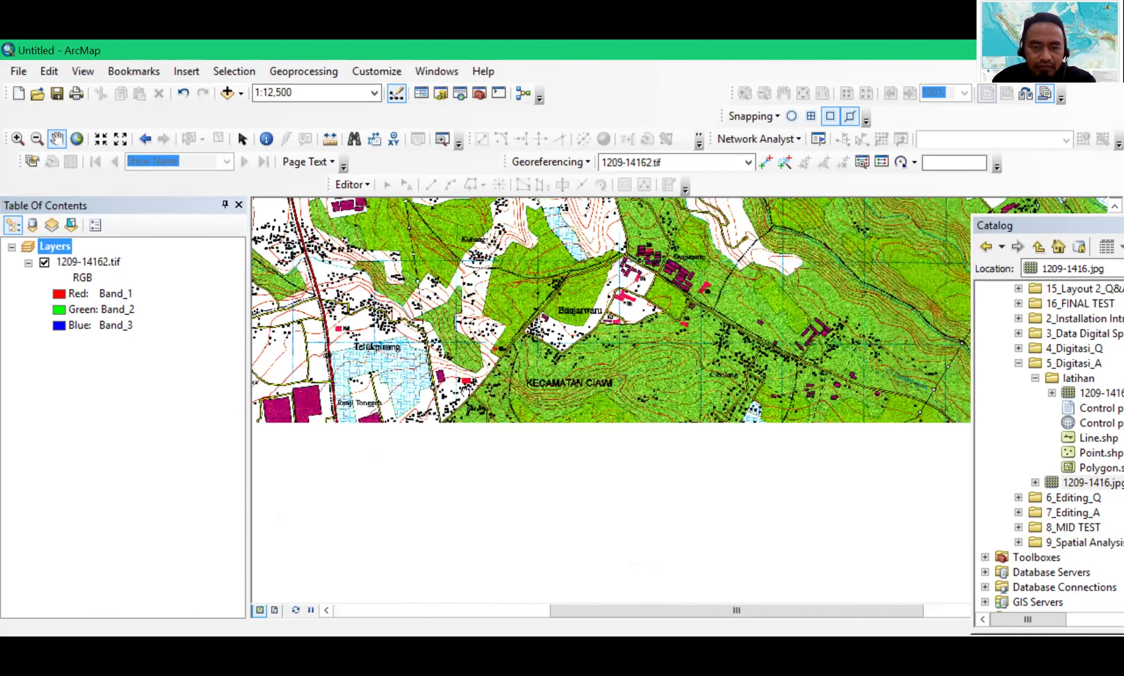
{"action": "left_click_drag", "start_coordinate": [625, 382], "coordinate": [699, 386]}
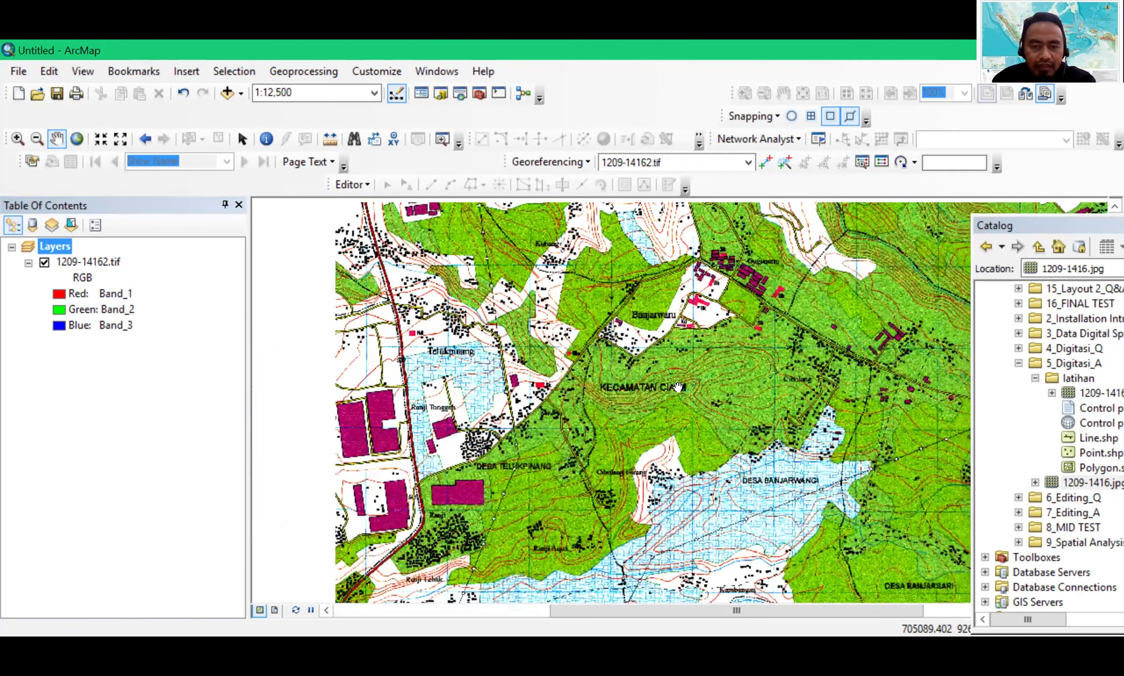
{"action": "scroll", "coordinate": [678, 387], "scroll_direction": "down", "scroll_amount": 1}
{"action": "left_click_drag", "start_coordinate": [687, 400], "coordinate": [687, 369]}
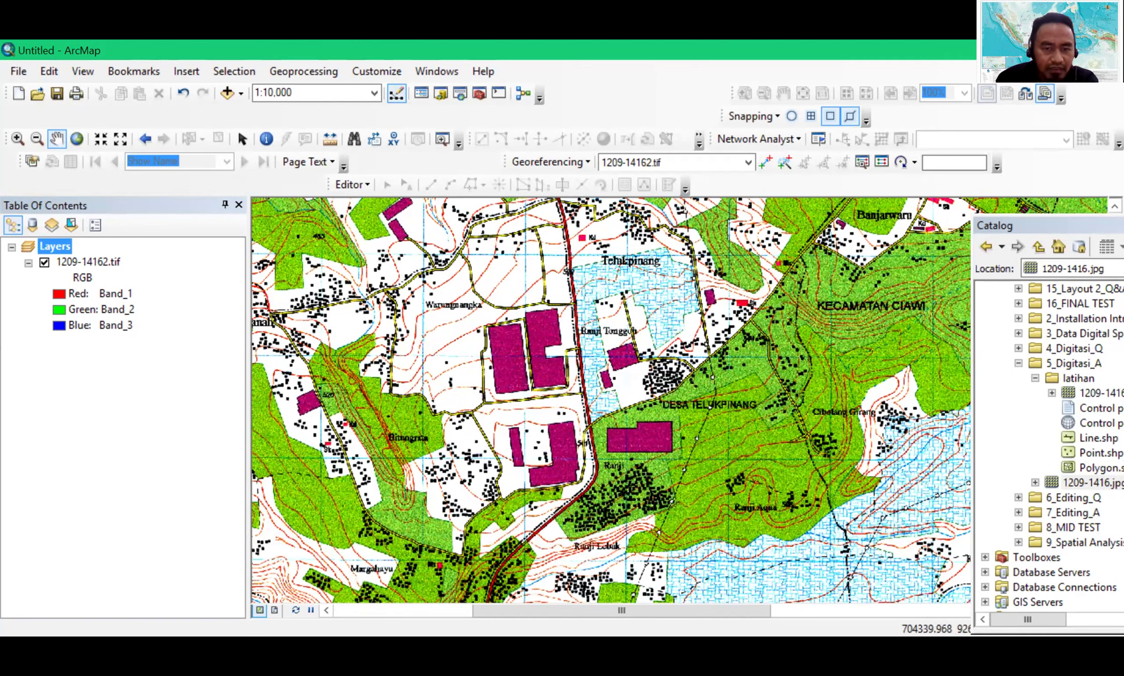
{"action": "key", "text": "alt+Tab"}
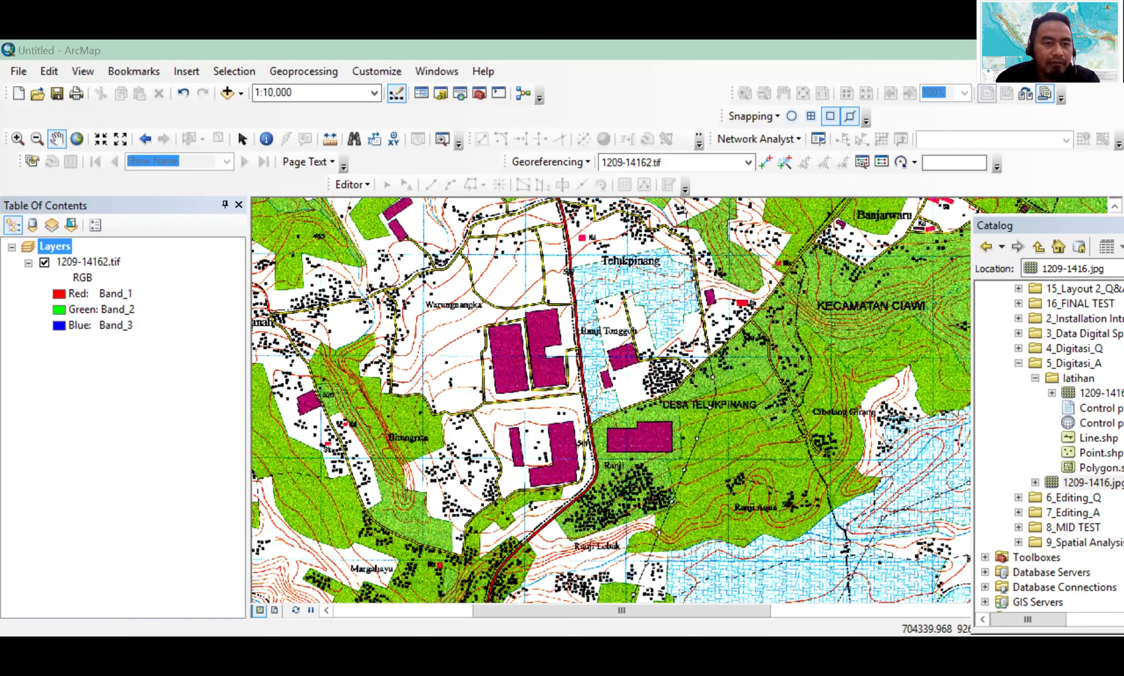
{"action": "left_click", "coordinate": [930, 383]}
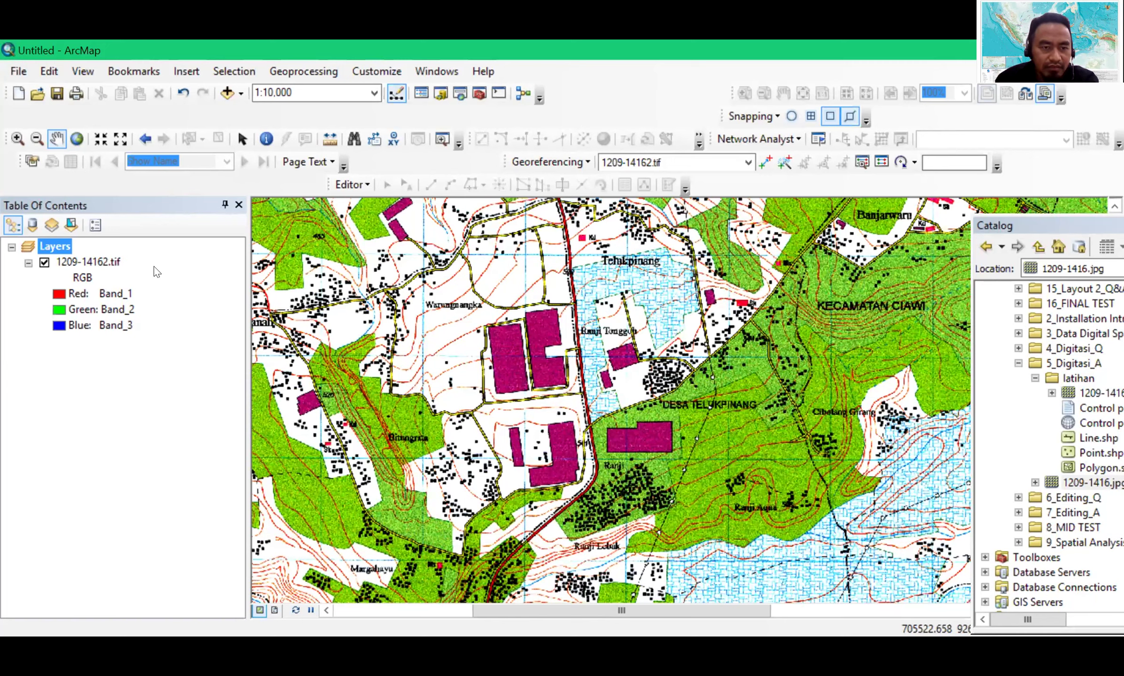
Move the Catalog window fully into view and list the contents of the 5_Digitasi_A folder with its latihan subfolder collapsed
{"action": "left_click_drag", "start_coordinate": [1100, 225], "coordinate": [154, 275]}
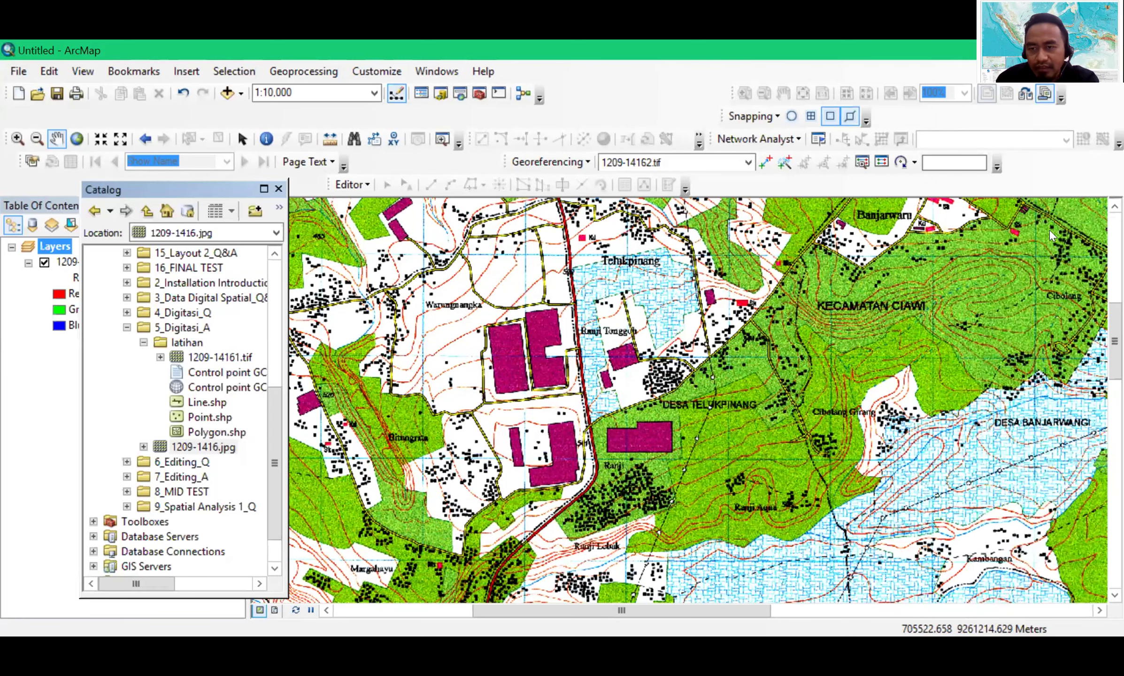
{"action": "left_click", "coordinate": [1026, 210]}
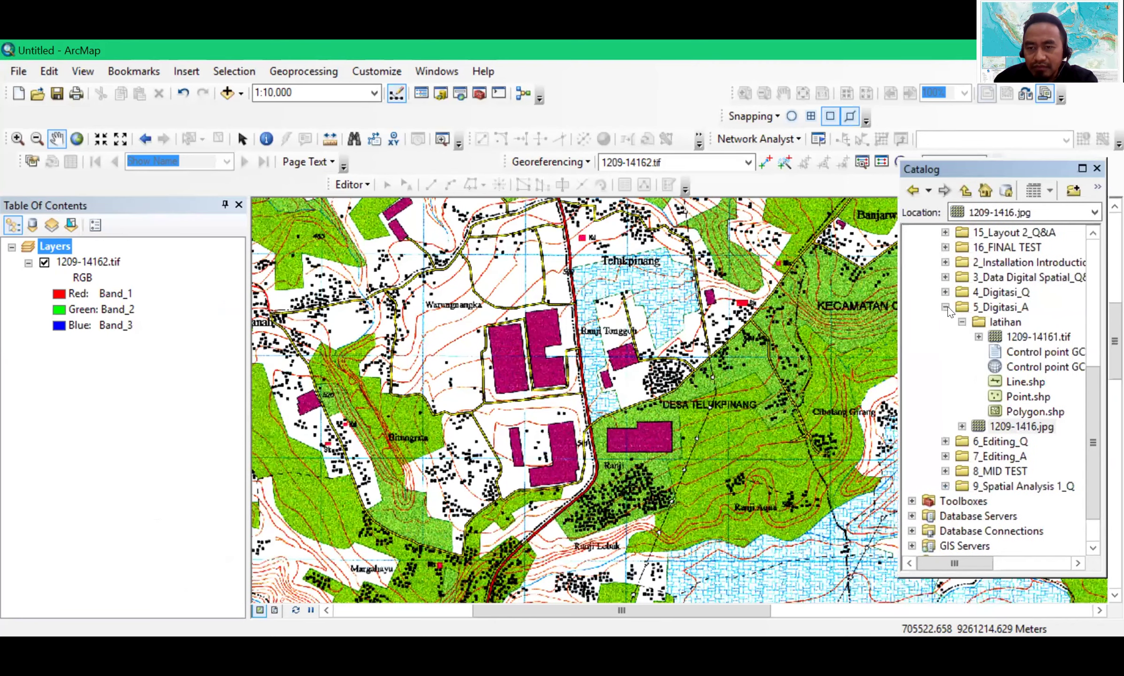
{"action": "left_click", "coordinate": [945, 308]}
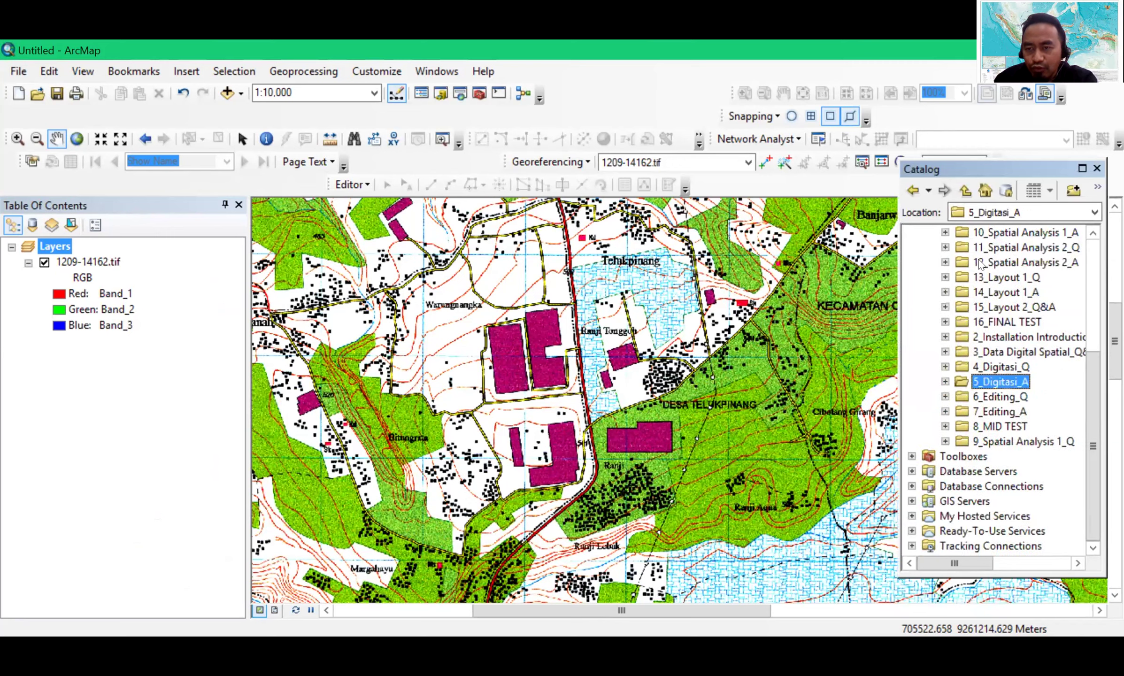
{"action": "double_click", "coordinate": [977, 383]}
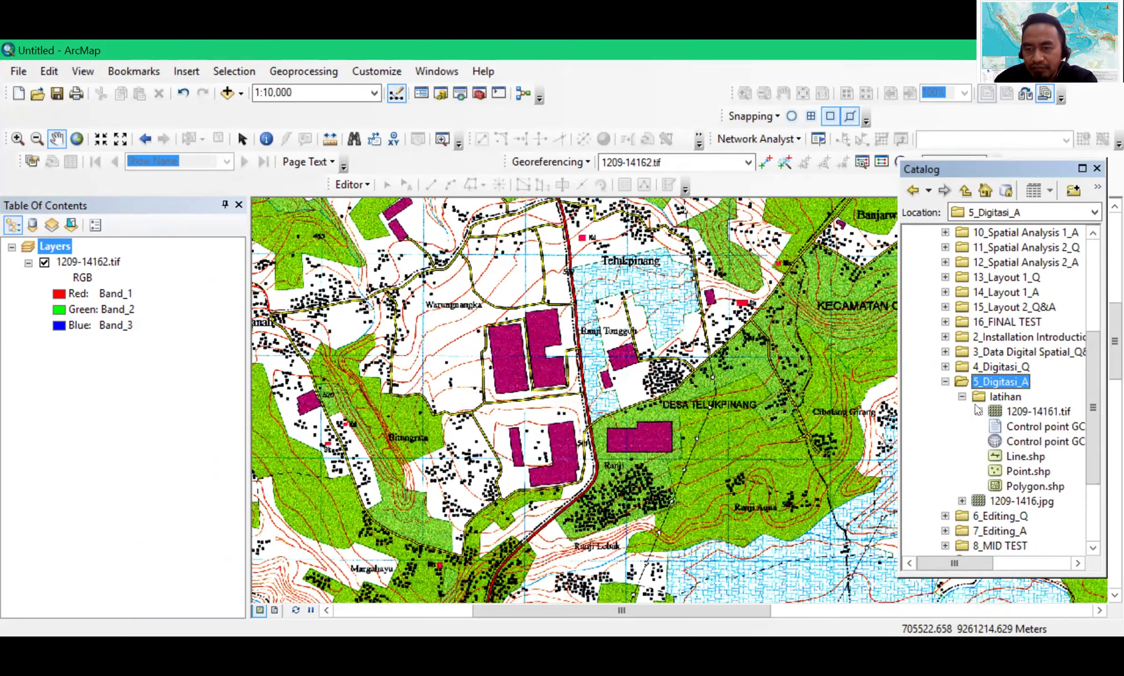
{"action": "left_click", "coordinate": [962, 397]}
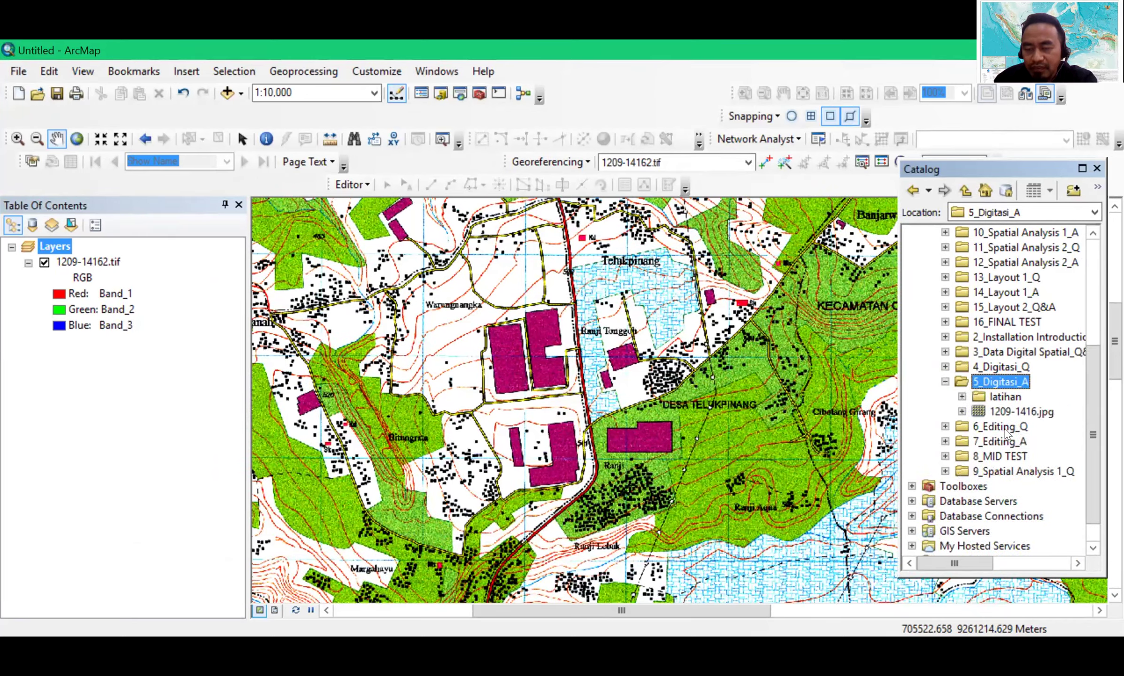
Check the contents of the latihan subfolder in the Catalog, collapse it again and select it
{"action": "left_click", "coordinate": [962, 396]}
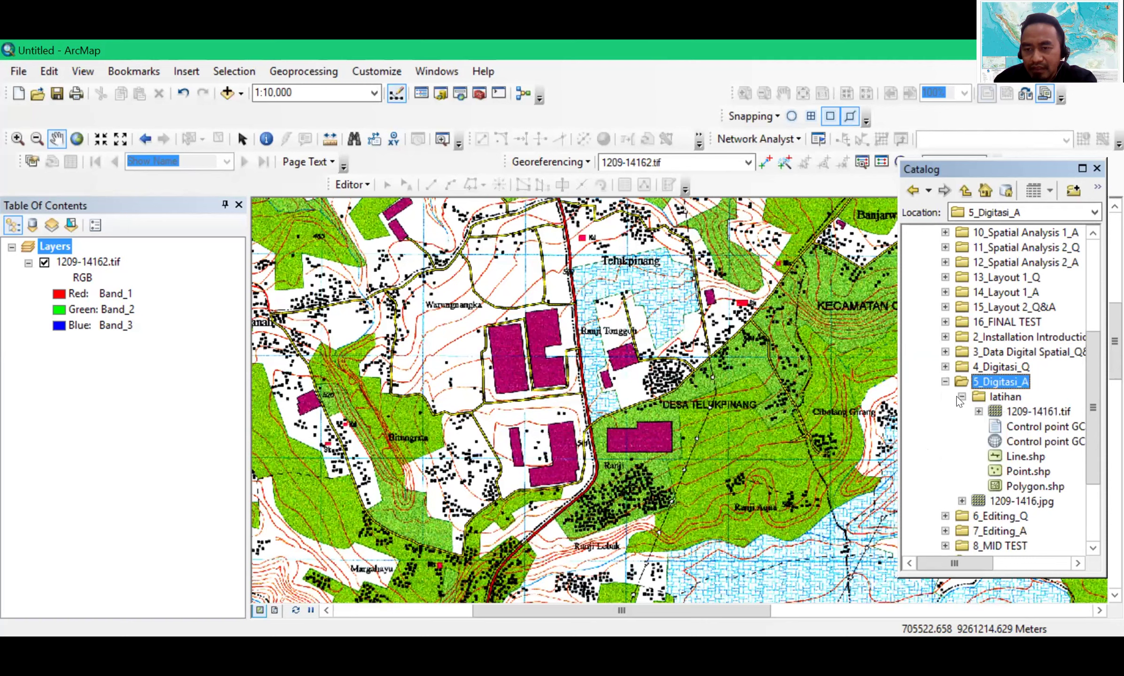
{"action": "left_click", "coordinate": [961, 397]}
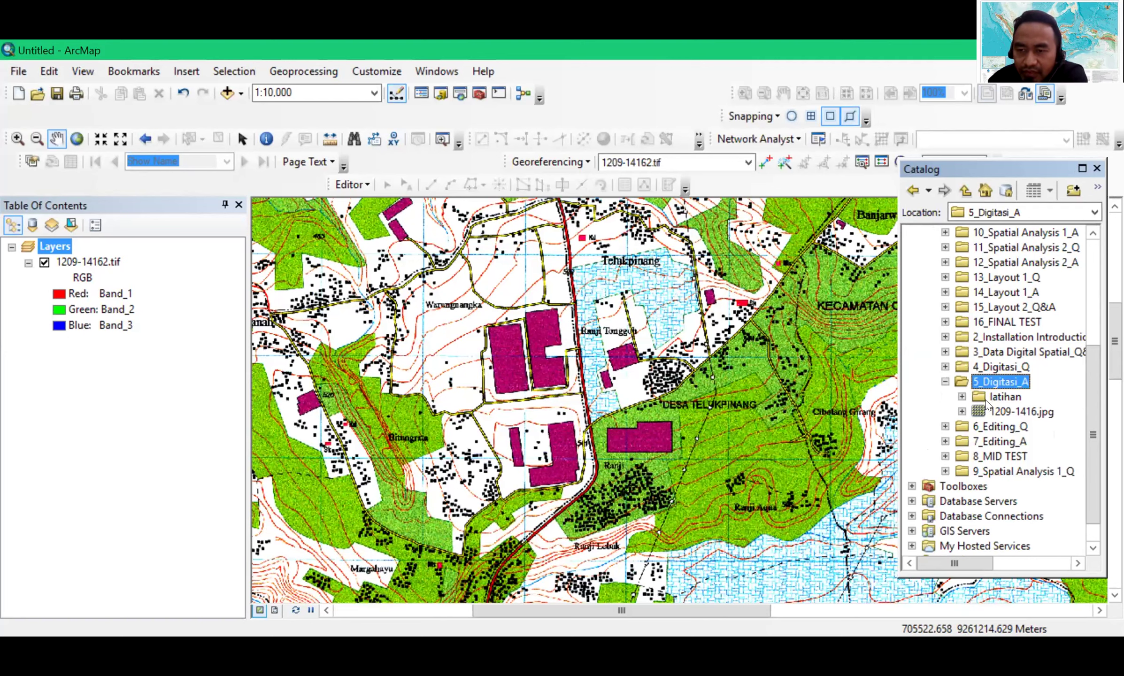
{"action": "left_click", "coordinate": [1031, 399]}
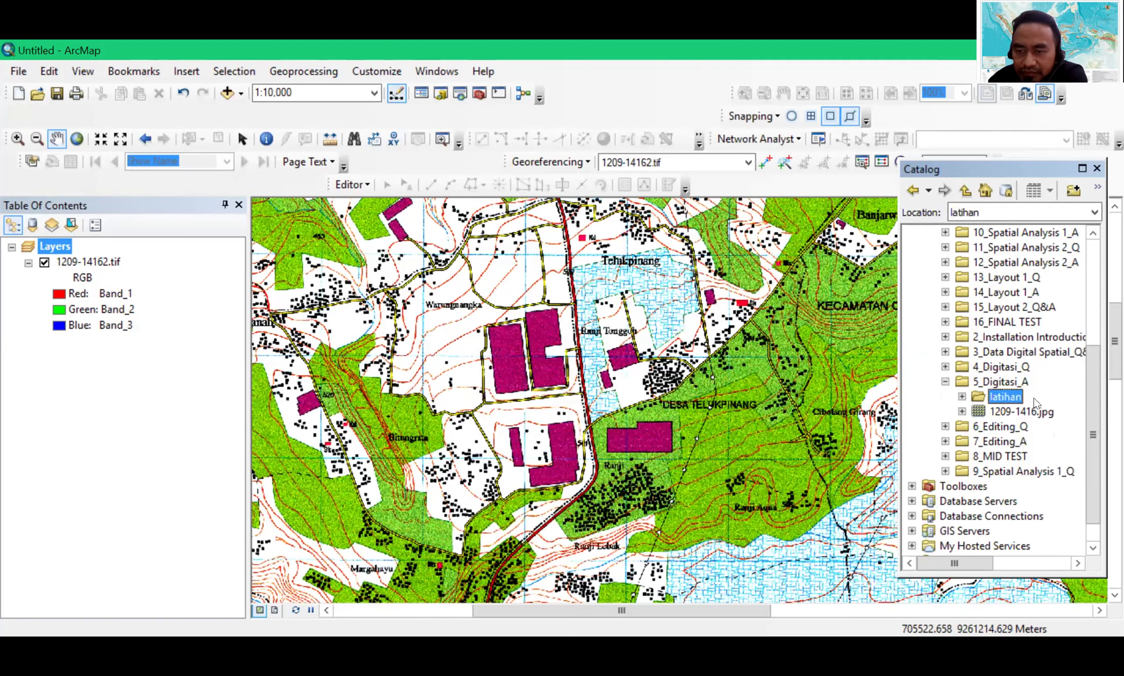
{"action": "right_click", "coordinate": [1034, 402]}
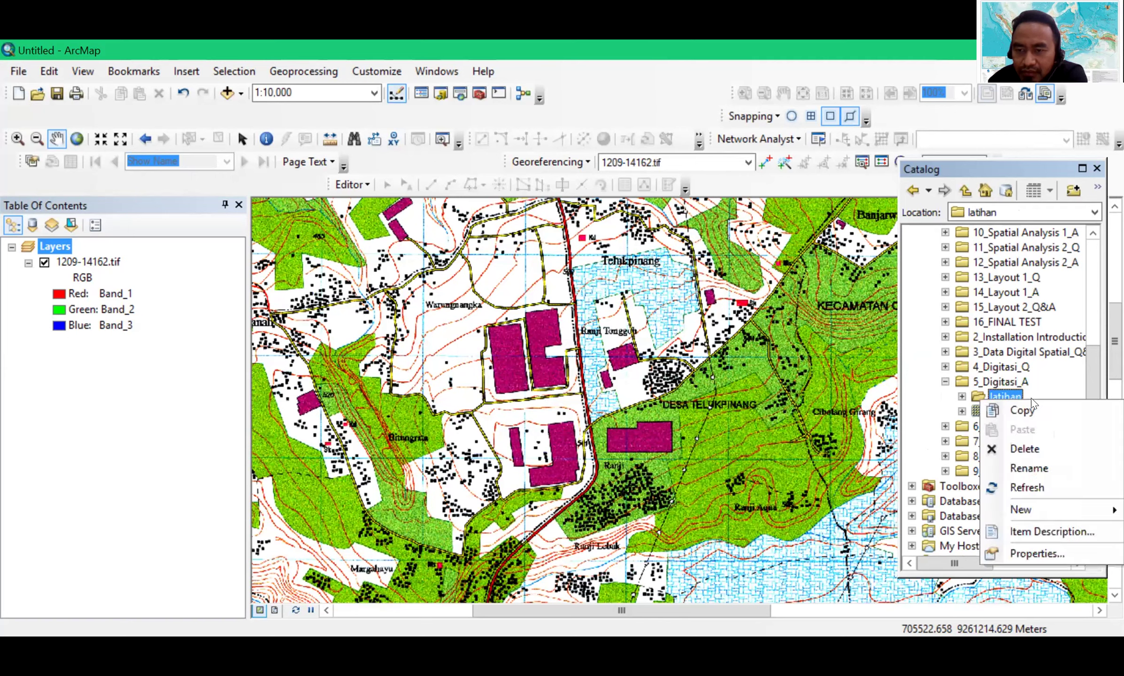
Create a point shapefile named Point in the 5_Digitasi_A folder and accept the missing spatial reference warning
{"action": "left_click", "coordinate": [959, 380]}
{"action": "left_click", "coordinate": [961, 383]}
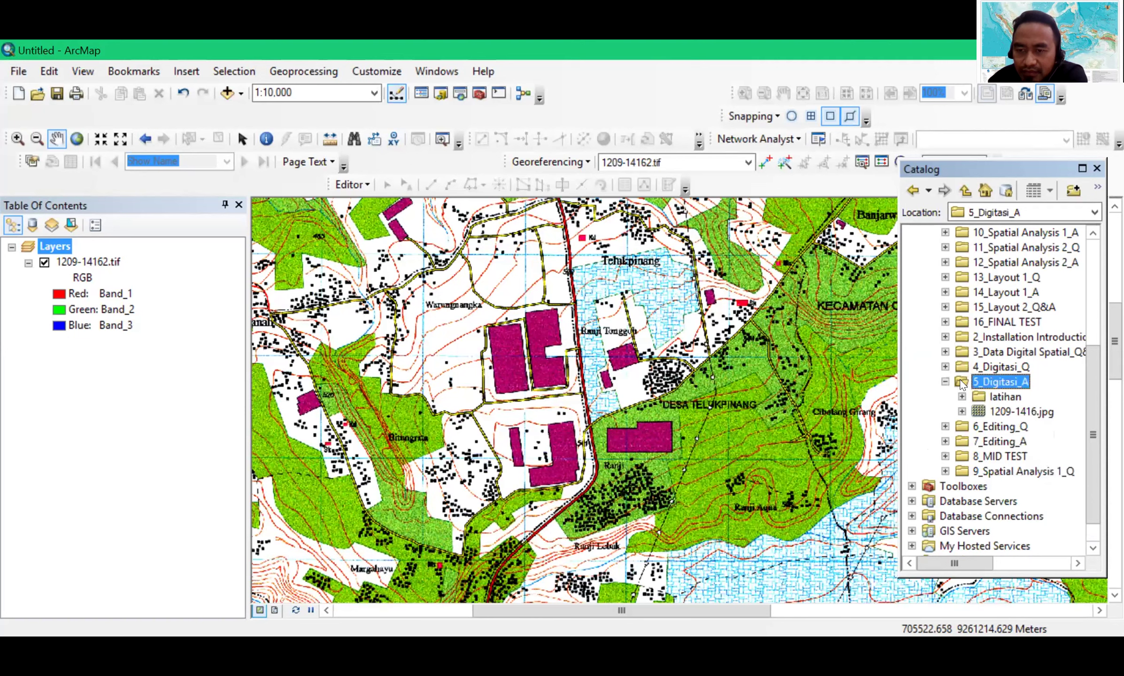
{"action": "right_click", "coordinate": [962, 383]}
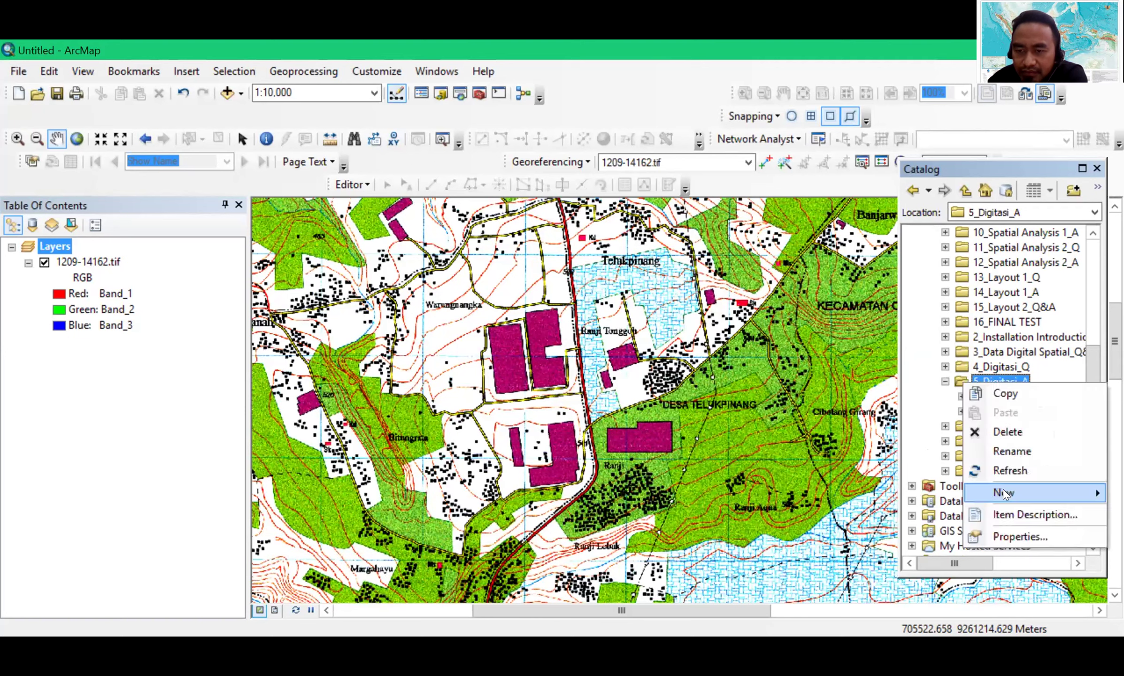
{"action": "mouse_move", "coordinate": [968, 489]}
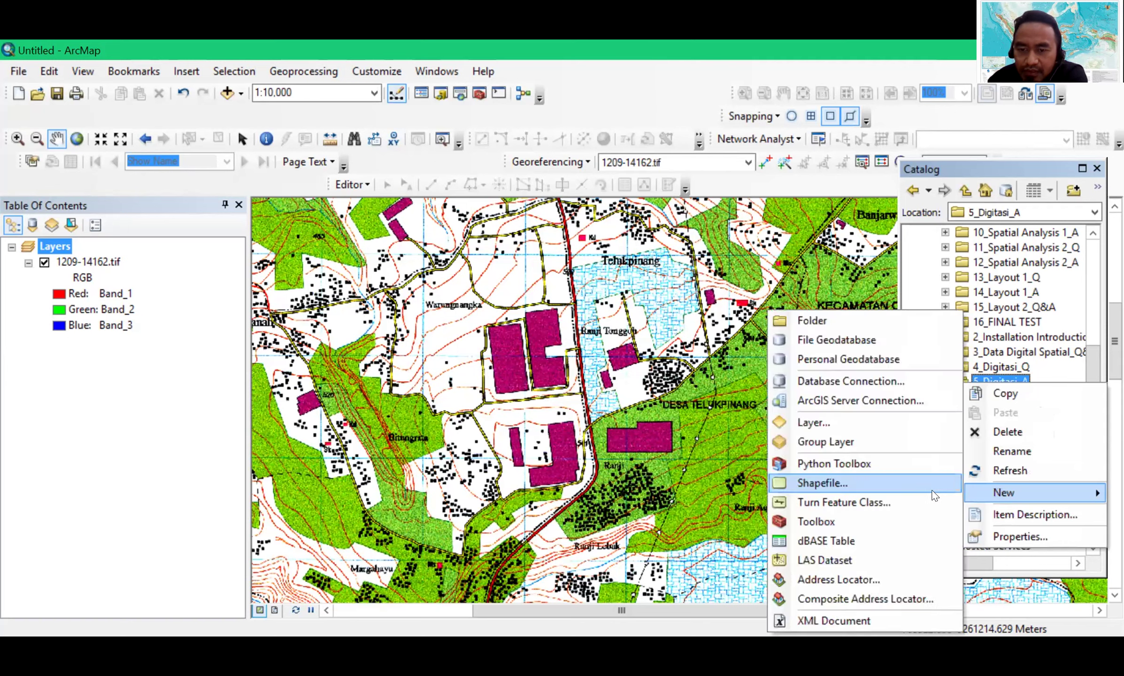
{"action": "left_click", "coordinate": [891, 485]}
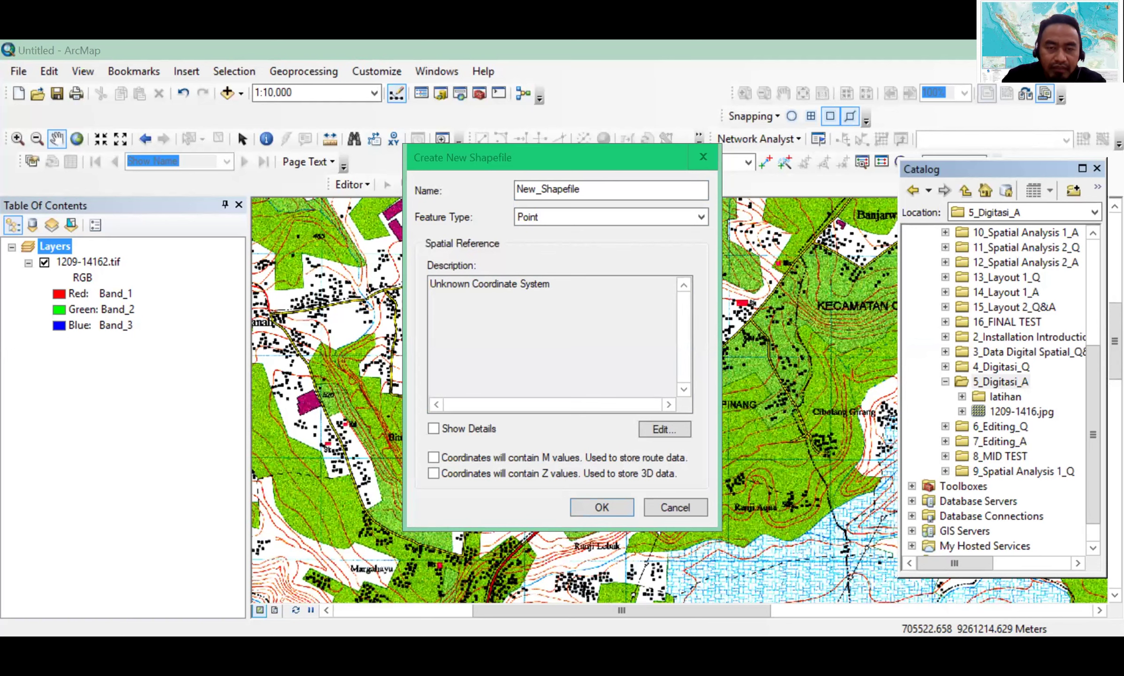
{"action": "type", "text": "Point"}
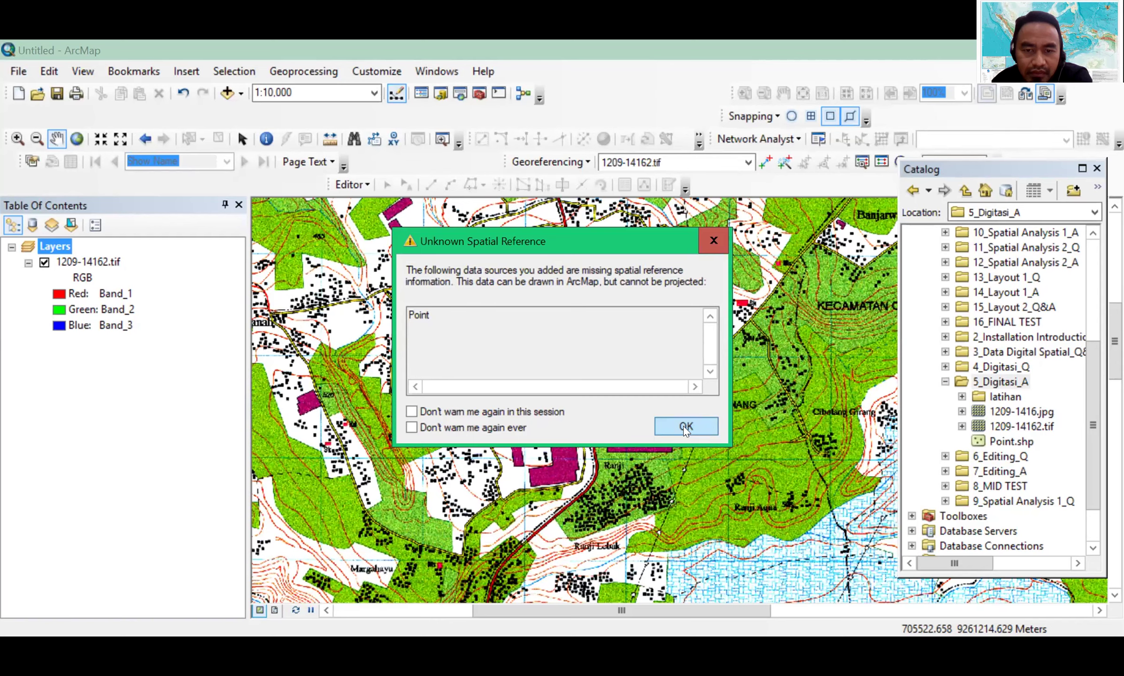
{"action": "left_click", "coordinate": [683, 425]}
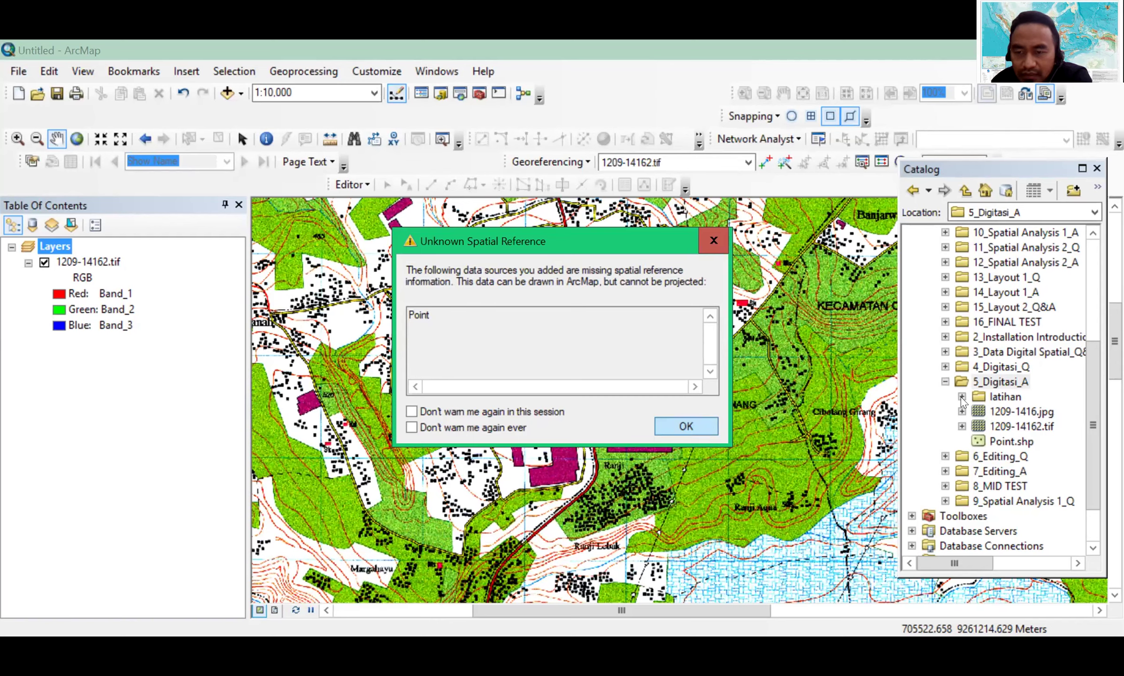
Review the raster, control point files and shapefiles stored in the latihan subfolder, leaving it collapsed
{"action": "left_click", "coordinate": [996, 382]}
{"action": "left_click", "coordinate": [996, 397]}
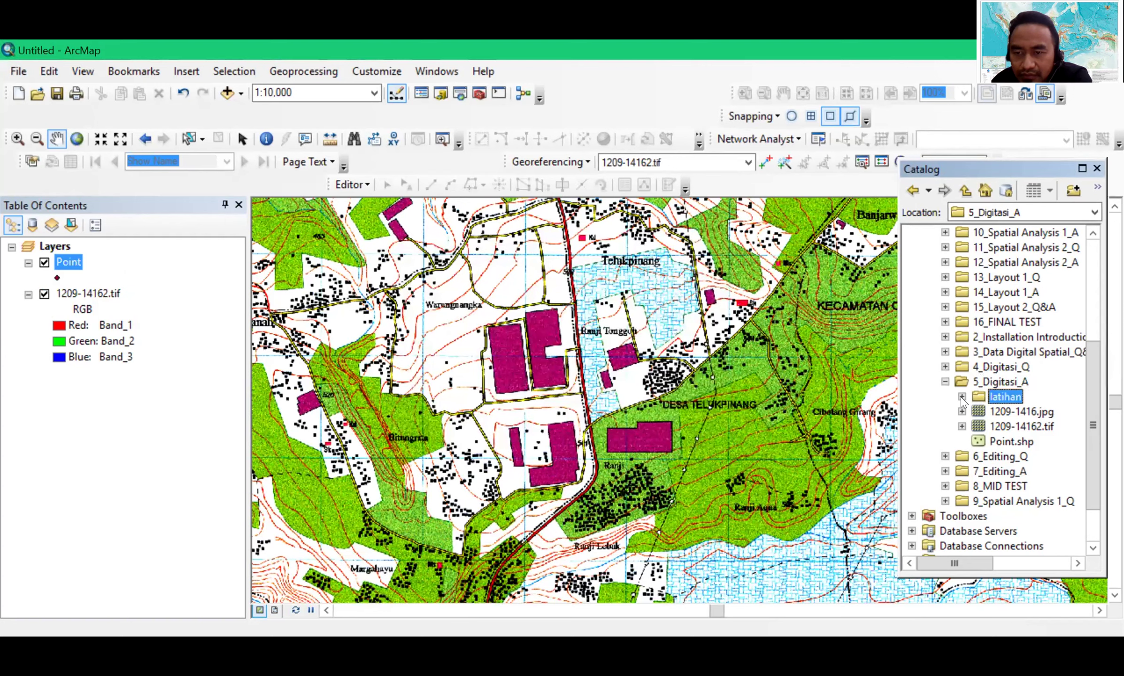
{"action": "left_click", "coordinate": [961, 397]}
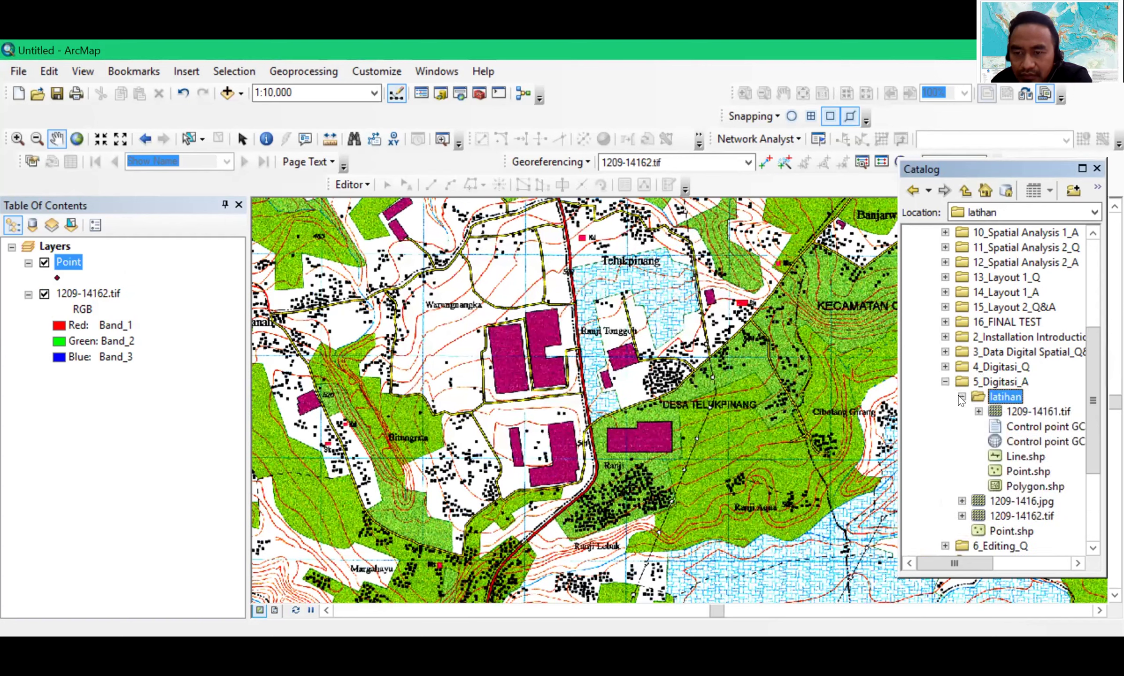
{"action": "left_click", "coordinate": [961, 397]}
{"action": "left_click", "coordinate": [961, 397]}
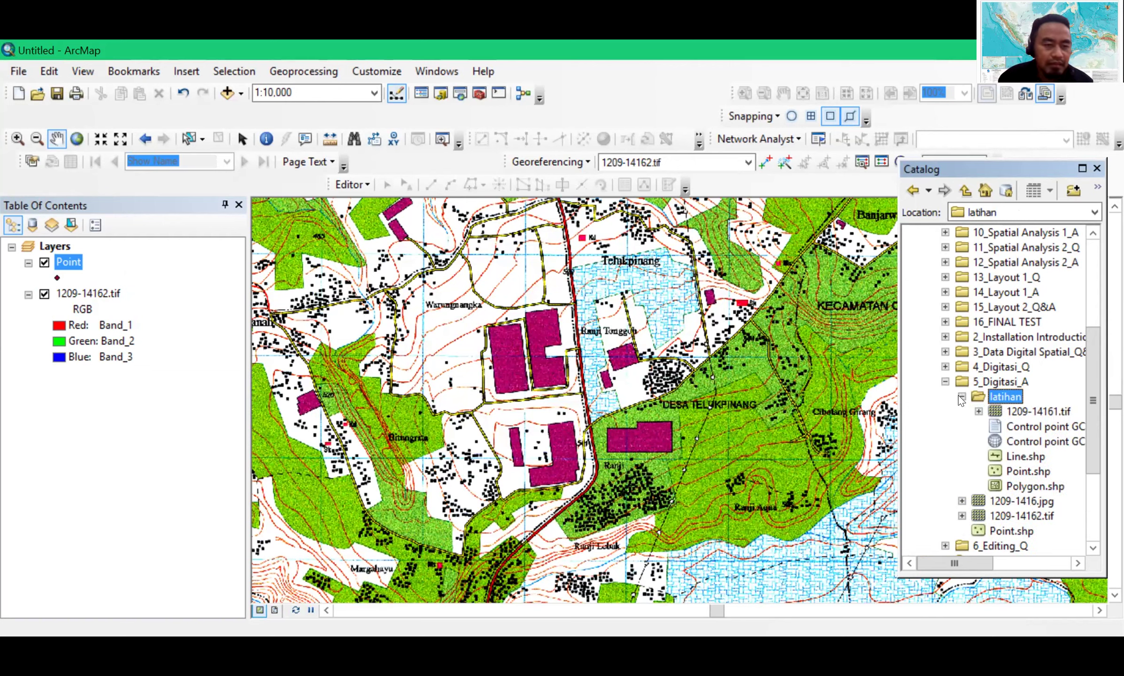
{"action": "left_click", "coordinate": [961, 397]}
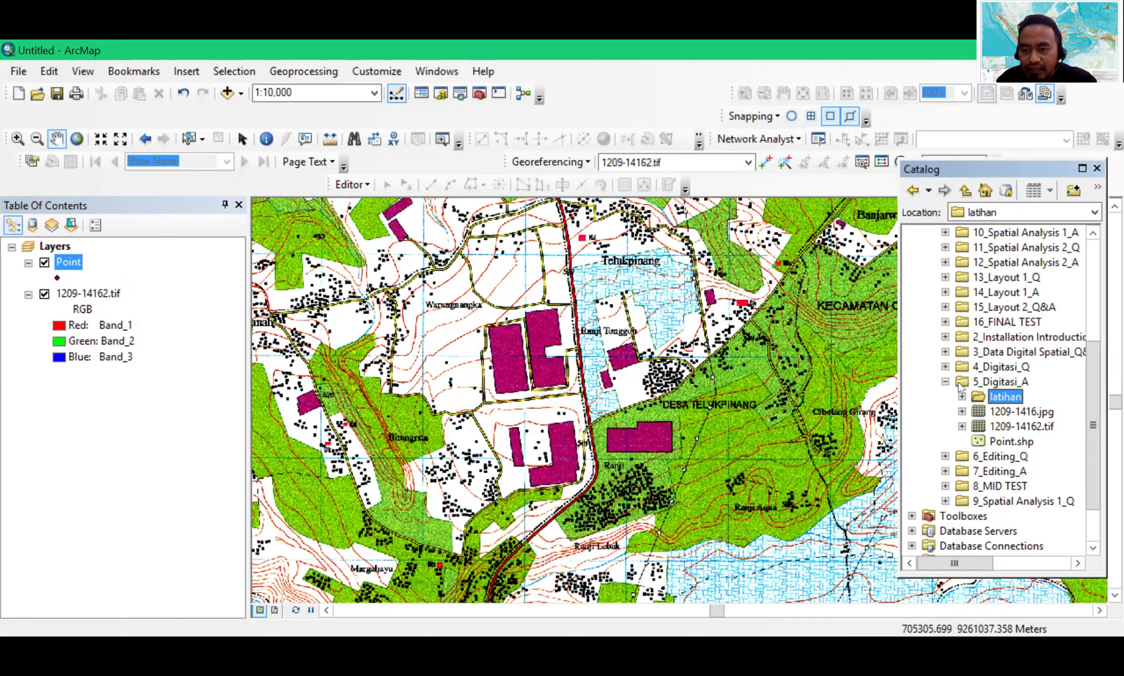
Create a subfolder inside 5_Digitasi_A and keep its default name, New Folder
{"action": "left_click", "coordinate": [980, 384]}
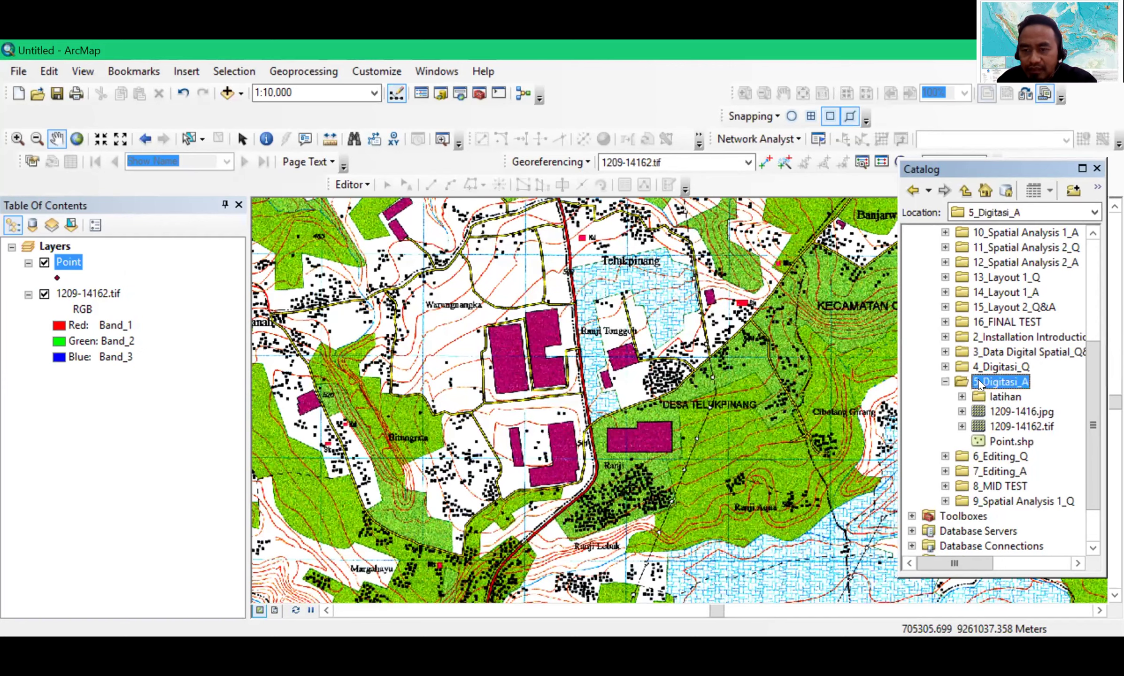
{"action": "right_click", "coordinate": [982, 383]}
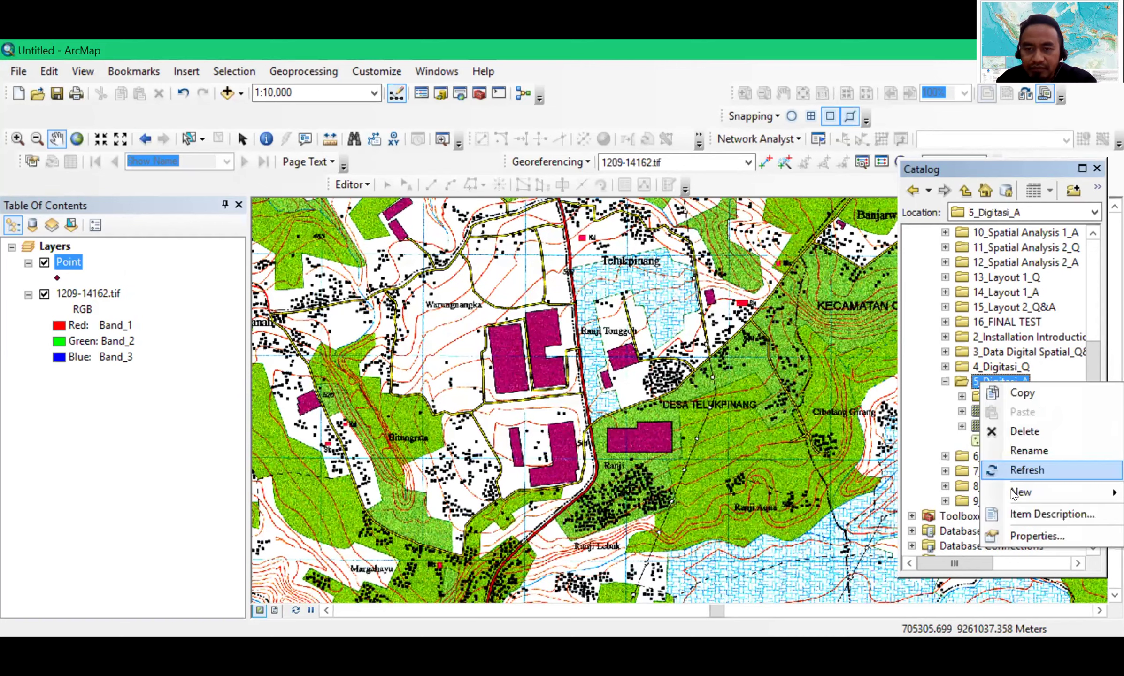
{"action": "mouse_move", "coordinate": [1021, 492]}
{"action": "left_click", "coordinate": [839, 322]}
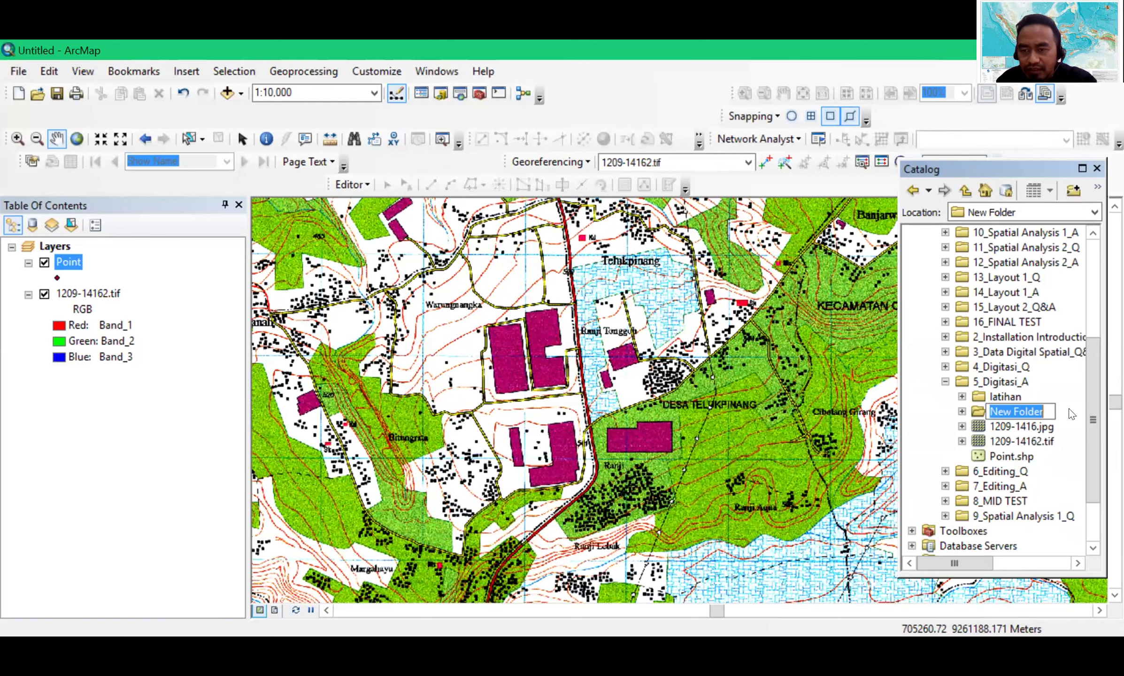
{"action": "key", "text": "Return"}
Create a shapefile named Line with the Polyline feature type inside New Folder
{"action": "right_click", "coordinate": [1012, 412]}
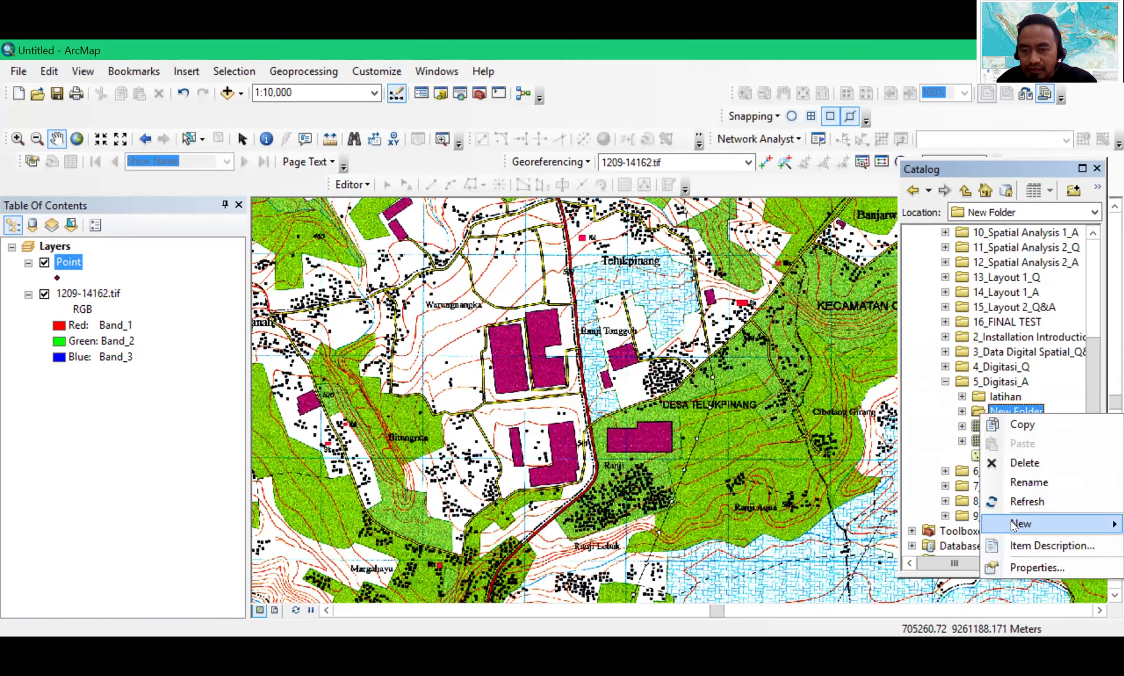
{"action": "mouse_move", "coordinate": [1012, 524]}
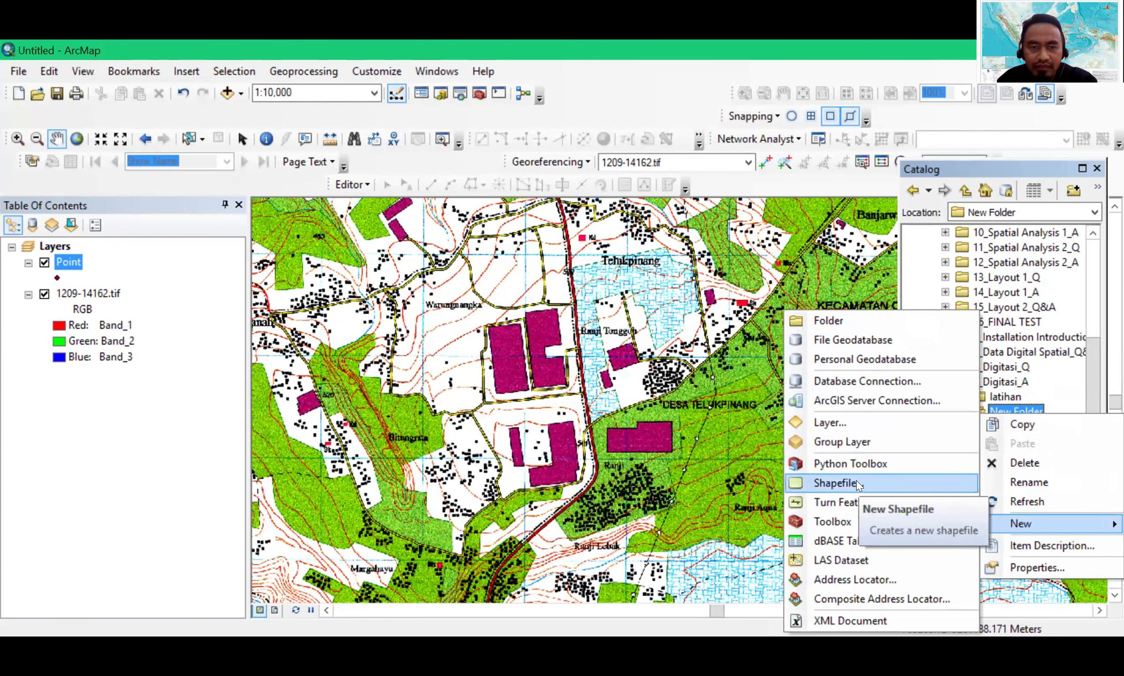
{"action": "key", "text": "Return"}
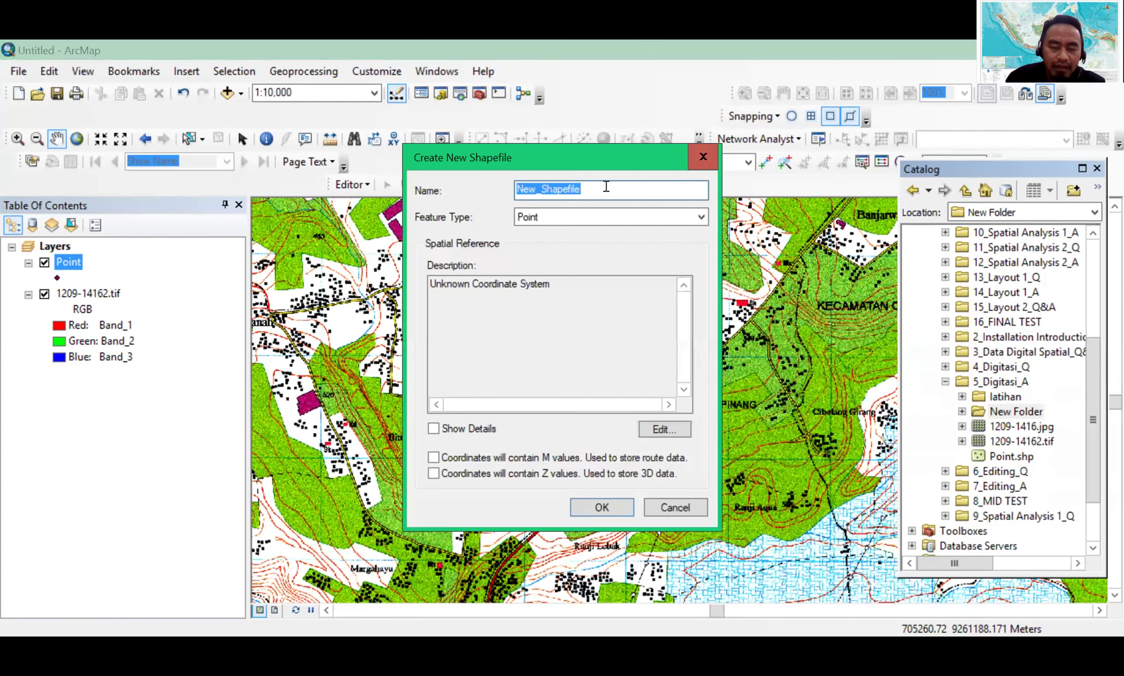
{"action": "type", "text": "Line"}
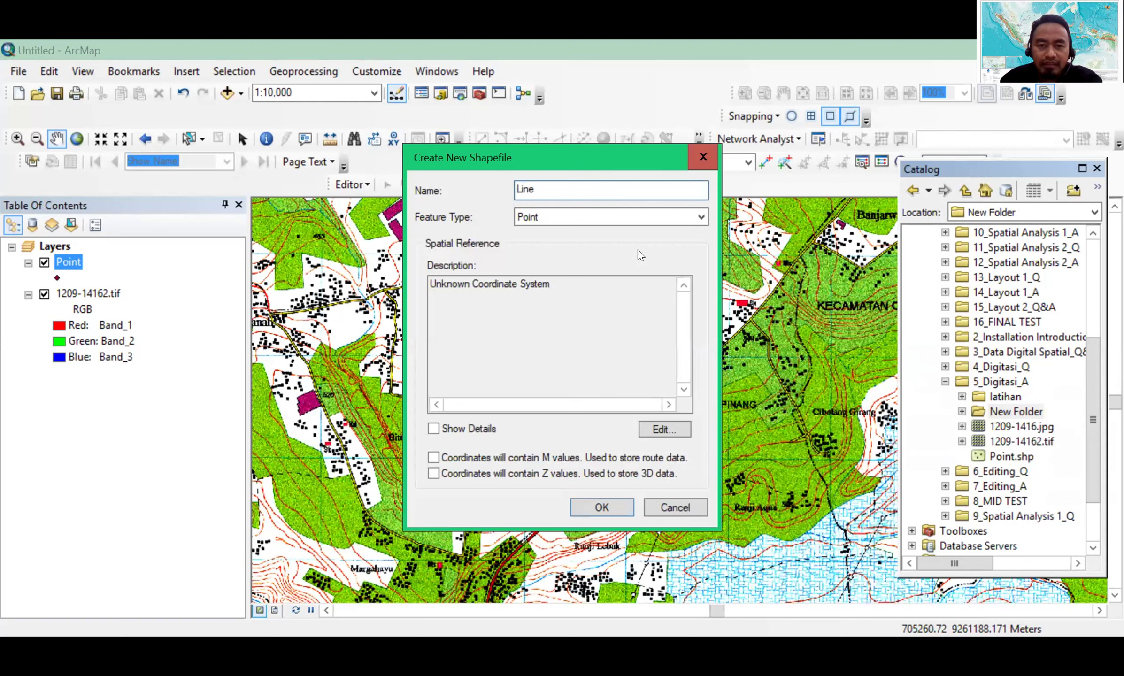
{"action": "left_click", "coordinate": [638, 216]}
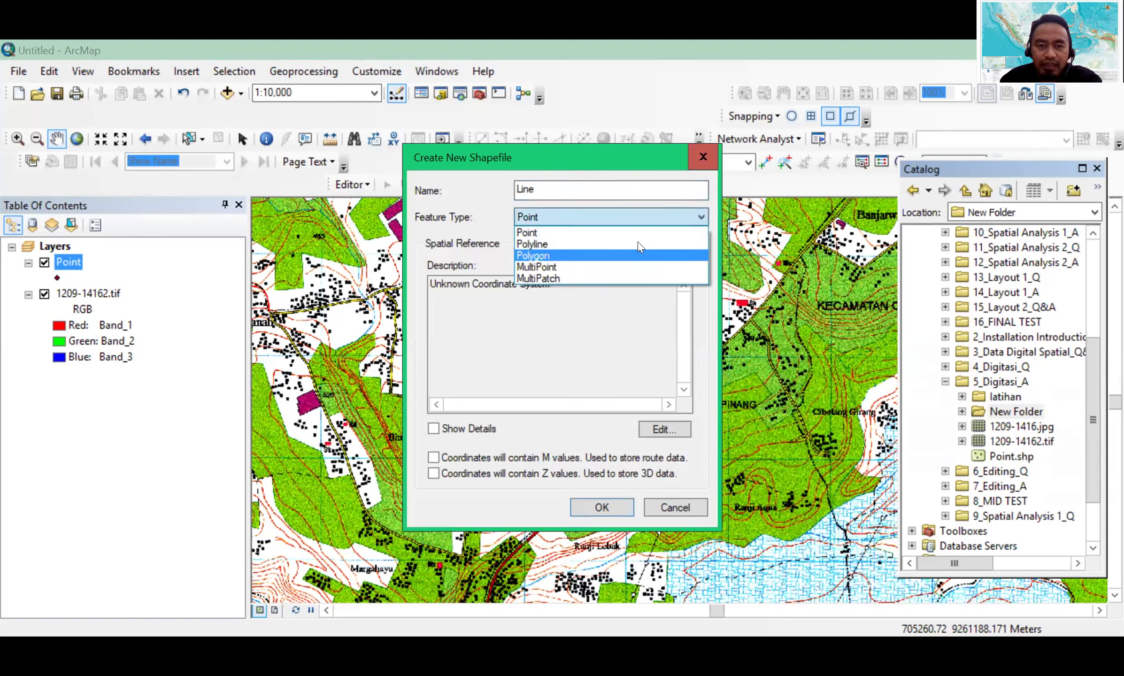
{"action": "left_click", "coordinate": [638, 242]}
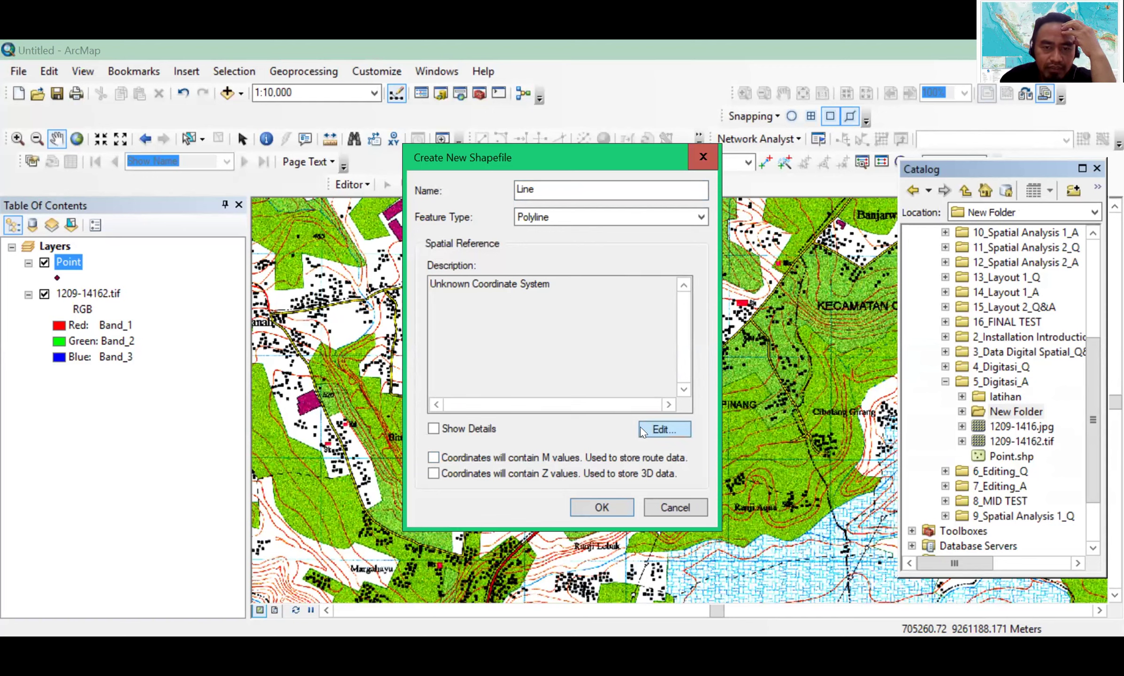
{"action": "left_click", "coordinate": [509, 240]}
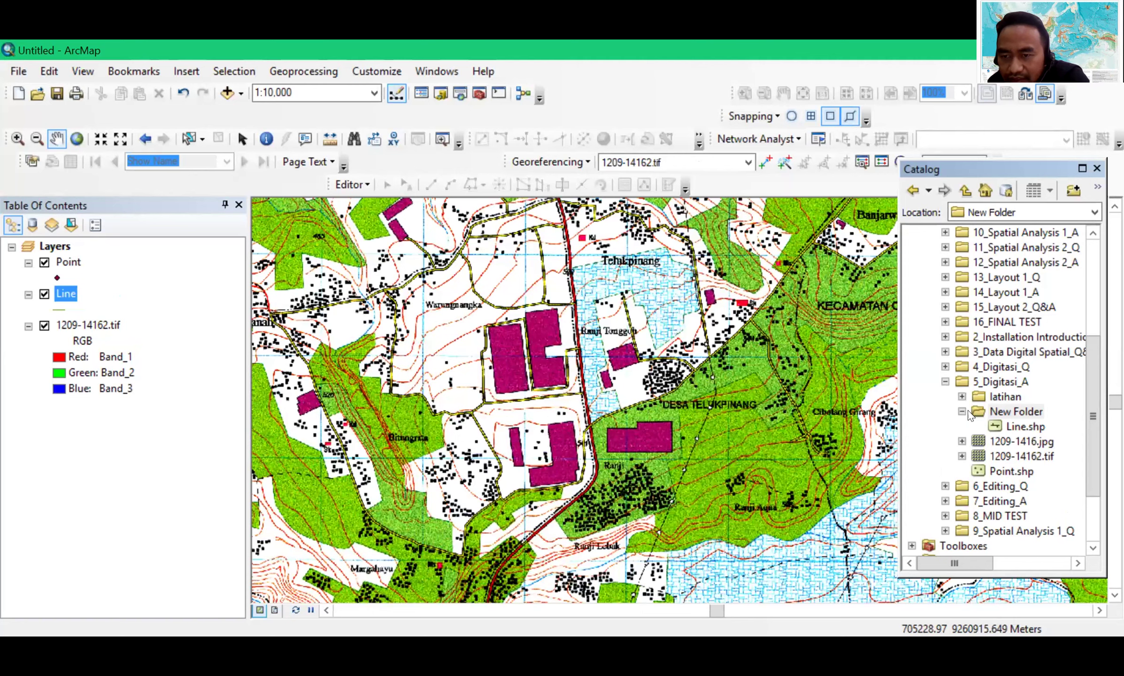
Create another shapefile named Line with the Polyline feature type, directly in the 5_Digitasi_A folder
{"action": "left_click", "coordinate": [960, 383]}
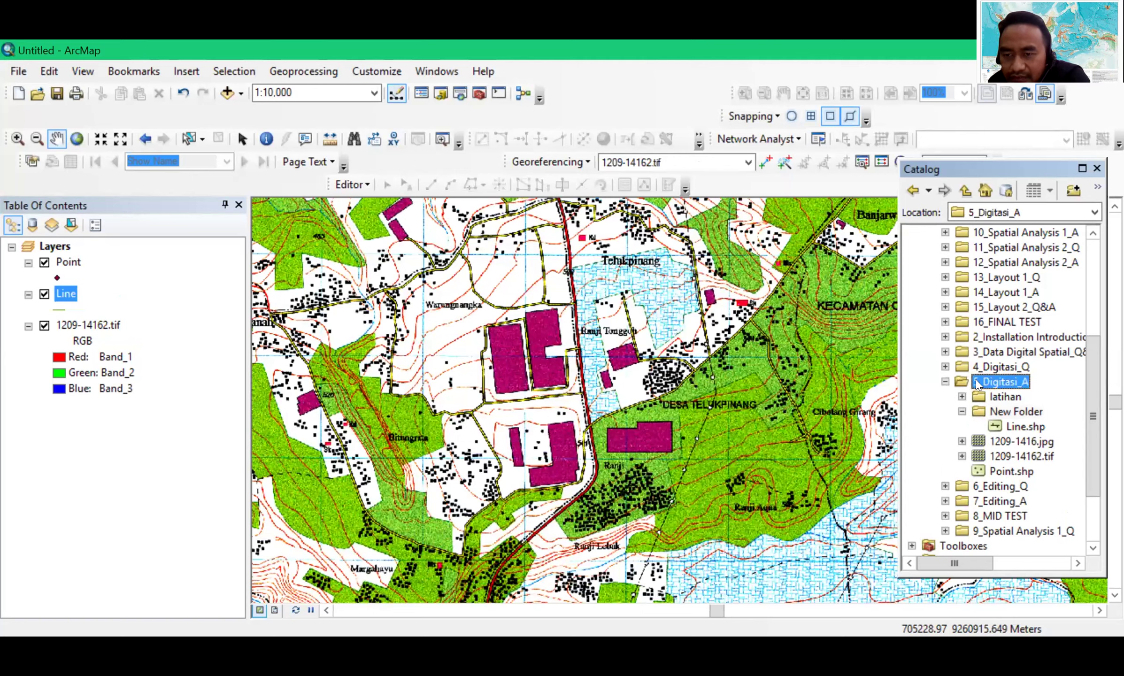
{"action": "right_click", "coordinate": [980, 382]}
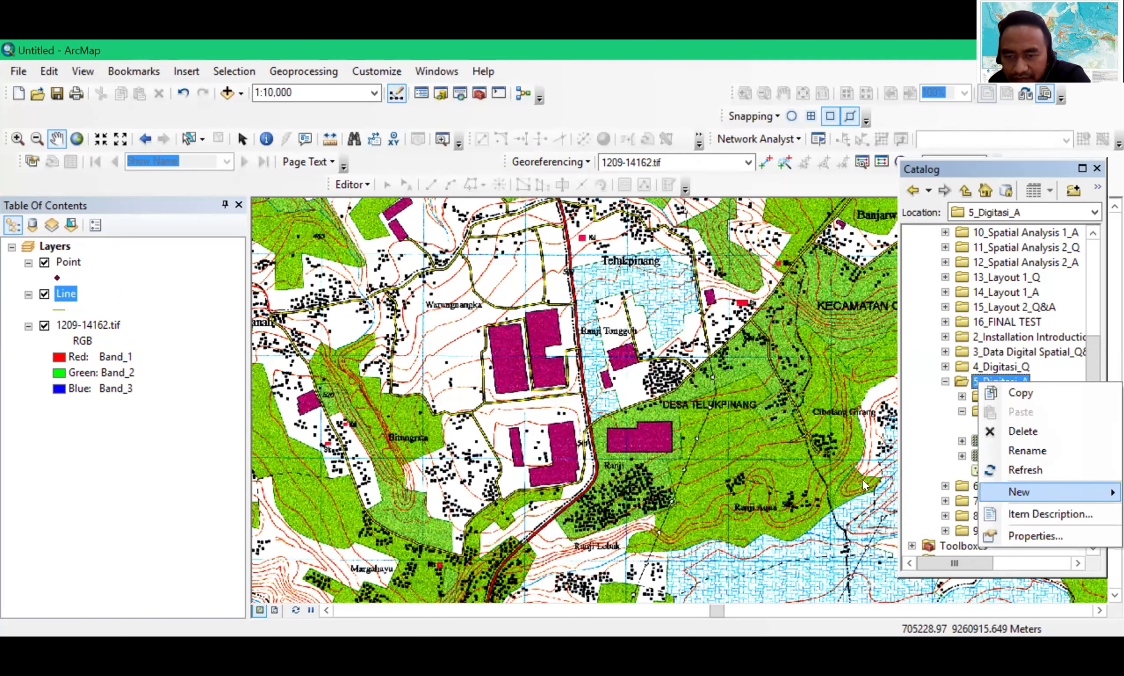
{"action": "mouse_move", "coordinate": [1019, 491]}
{"action": "left_click", "coordinate": [861, 477]}
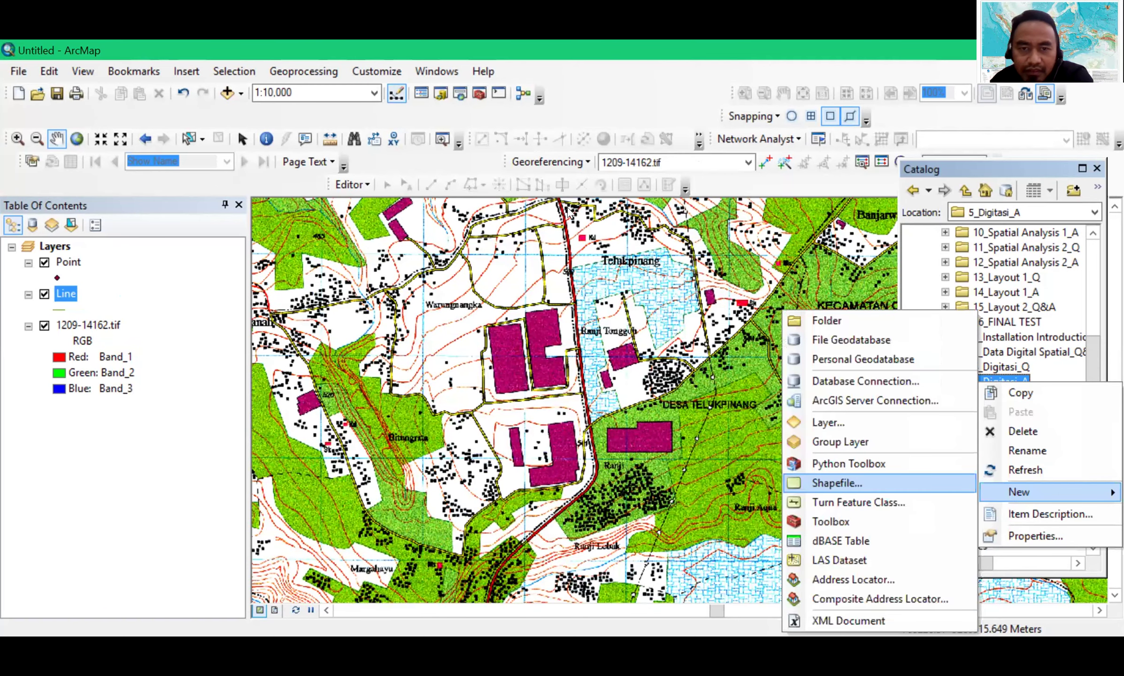
{"action": "left_click", "coordinate": [571, 188]}
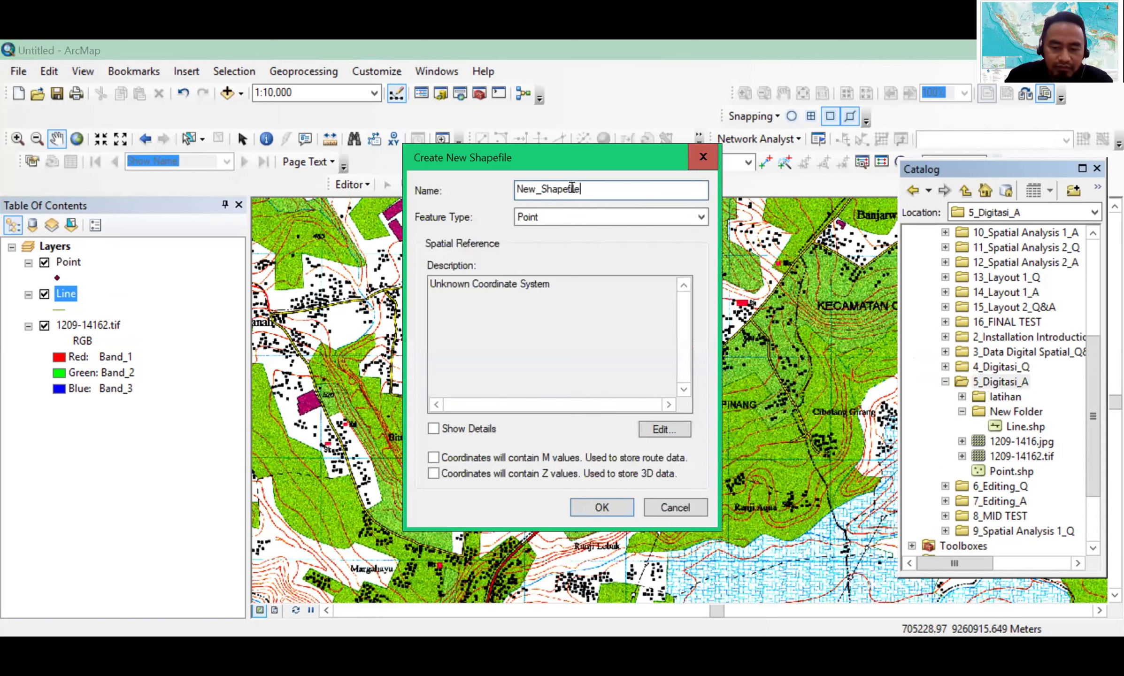
{"action": "type", "text": "Line"}
{"action": "key", "text": "ctrl+a"}
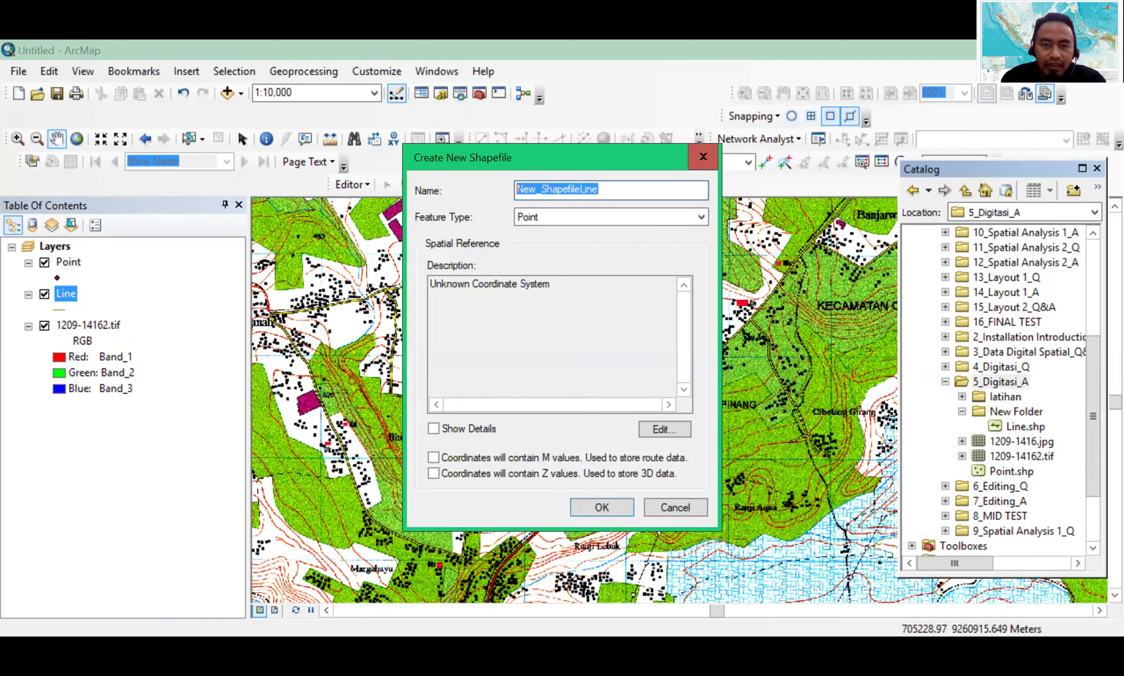
{"action": "type", "text": "Line"}
{"action": "left_click", "coordinate": [545, 217]}
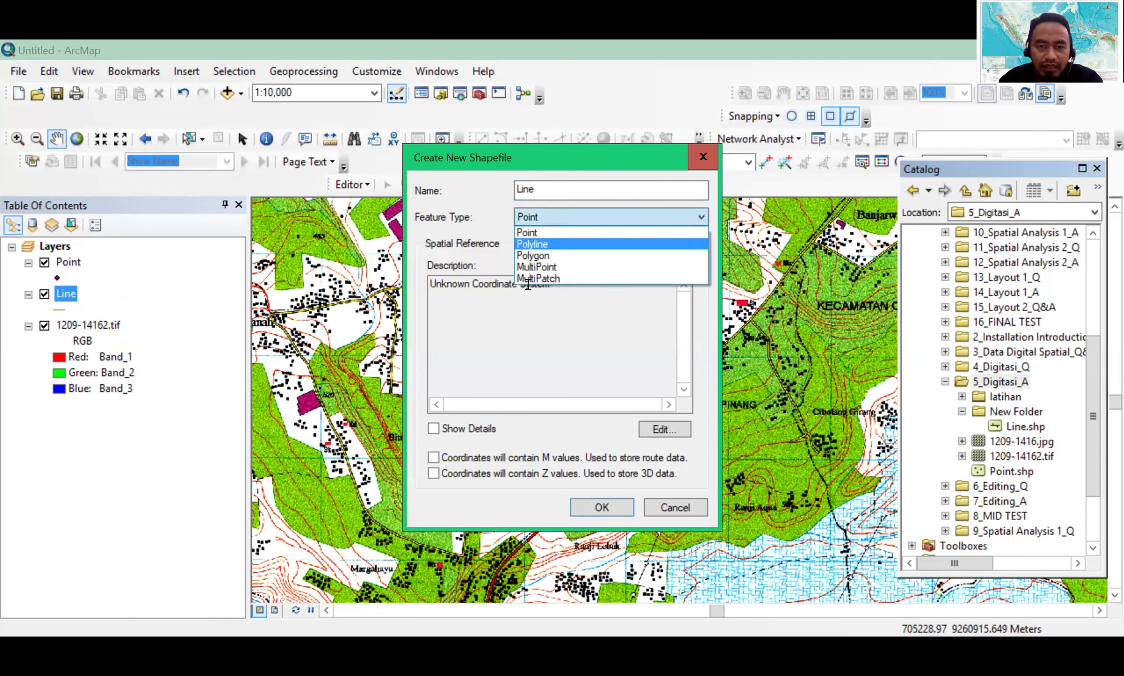
{"action": "left_click", "coordinate": [579, 350]}
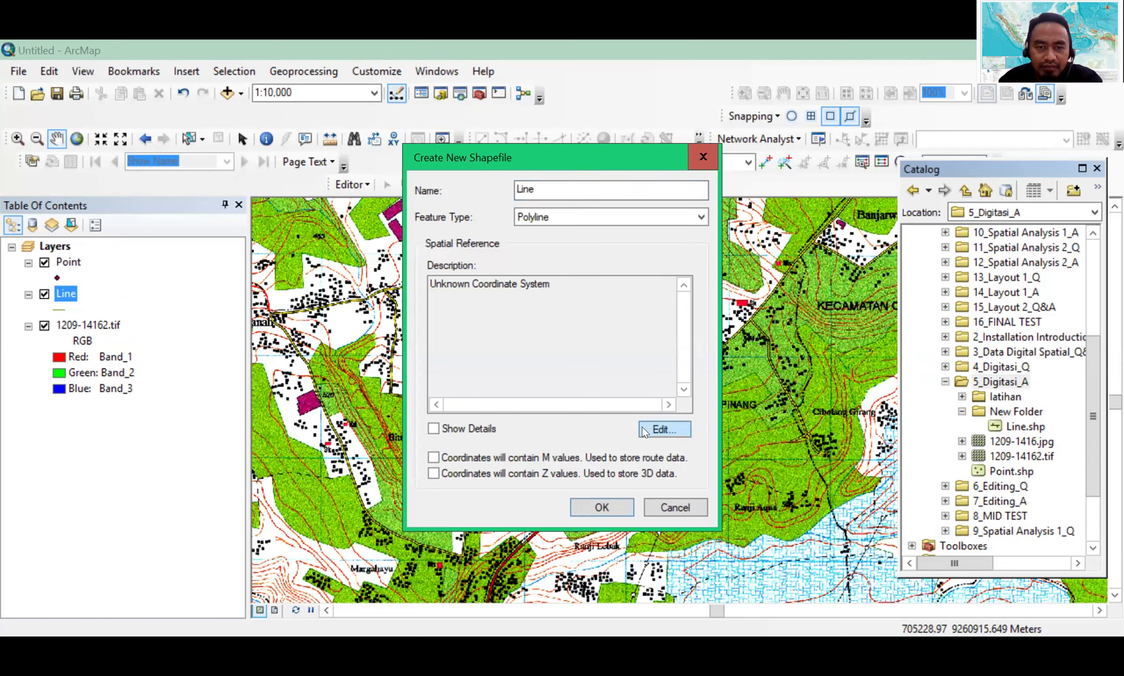
{"action": "left_click", "coordinate": [664, 428]}
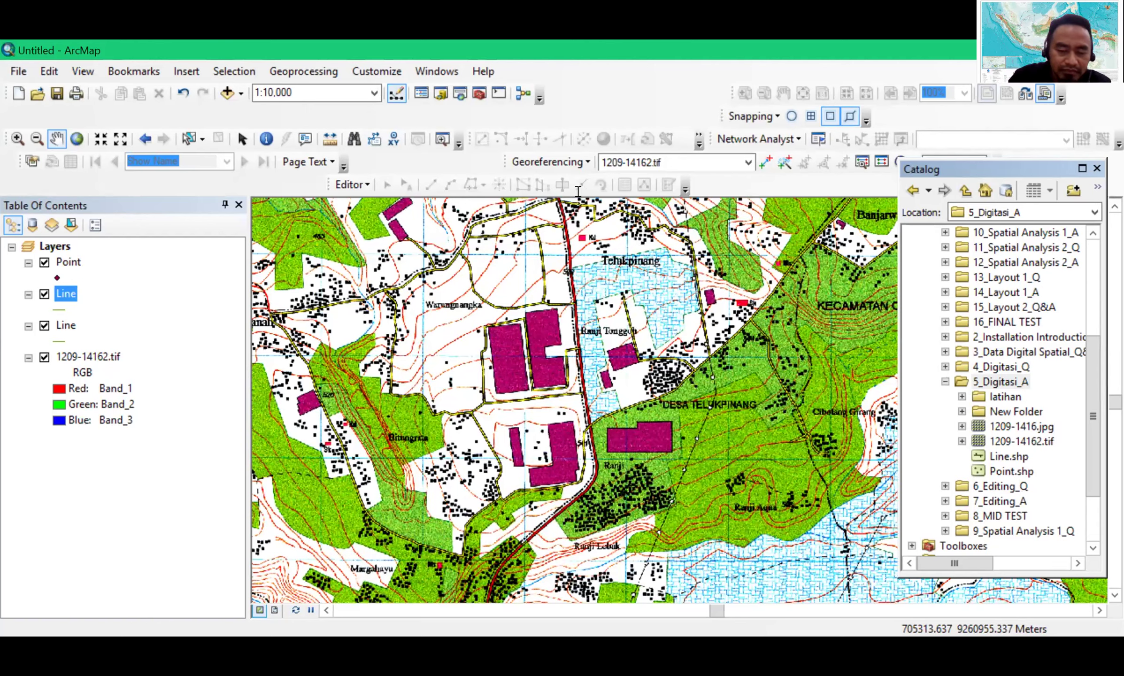
Create a shapefile named Polygon with the Polygon feature type and WGS 1984 UTM Zone 48S coordinates in the 5_Digitasi_A folder
{"action": "type", "text": "Polygon"}
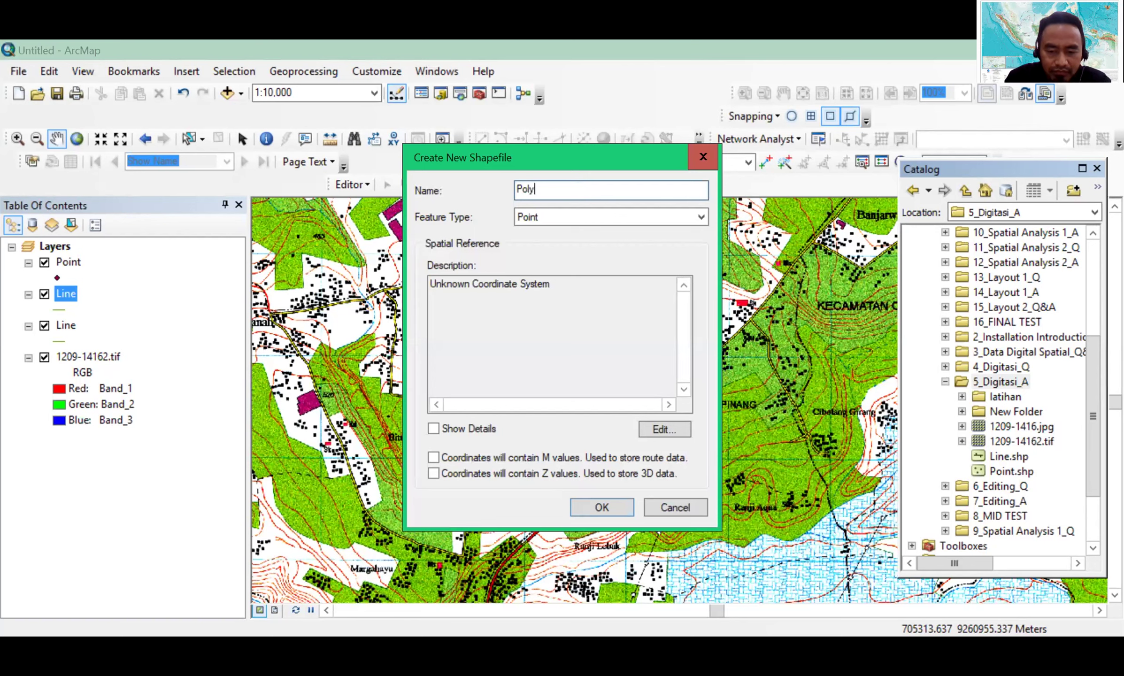
{"action": "left_click", "coordinate": [577, 216]}
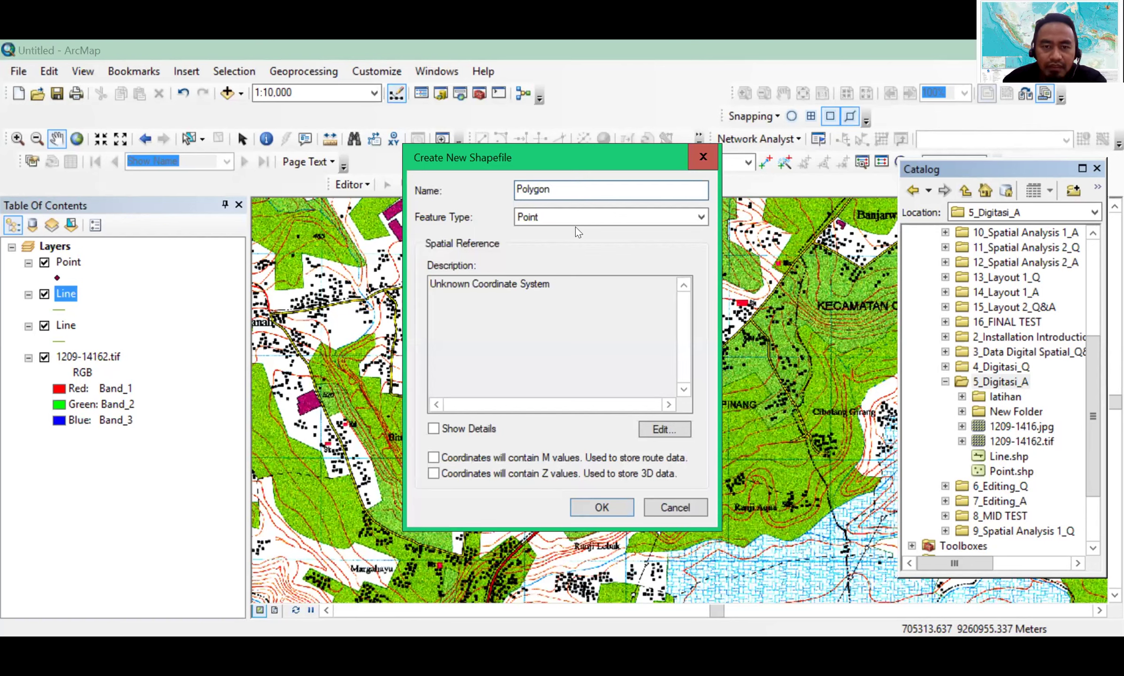
{"action": "left_click", "coordinate": [575, 255]}
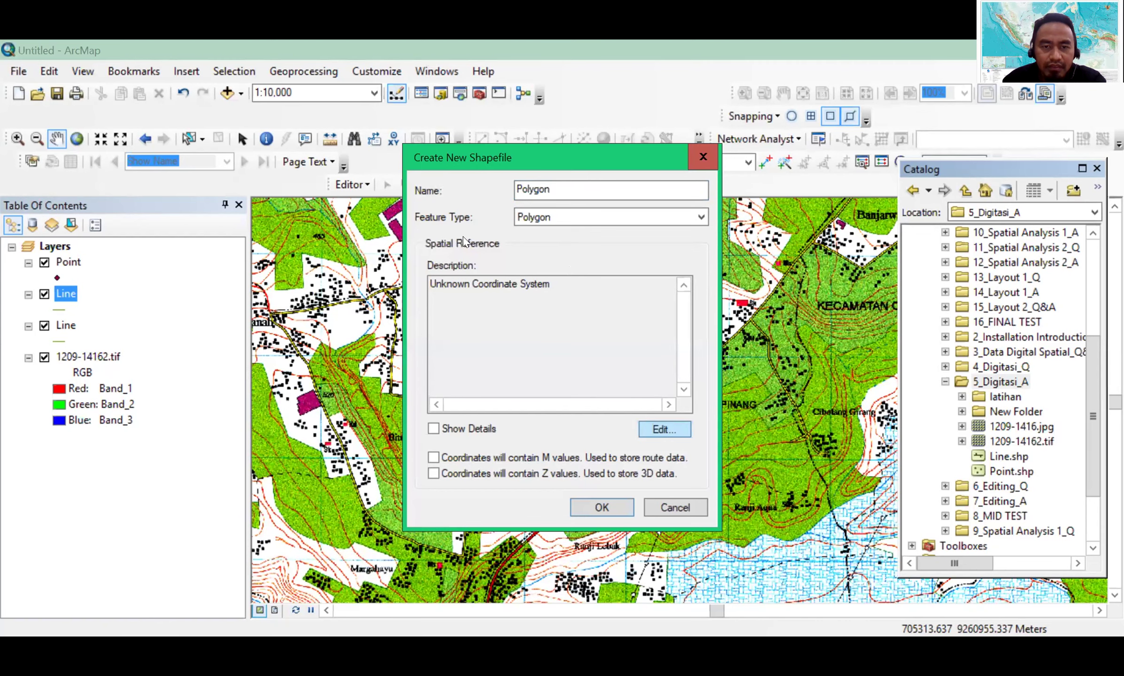
{"action": "left_click", "coordinate": [663, 429]}
{"action": "left_click", "coordinate": [496, 240]}
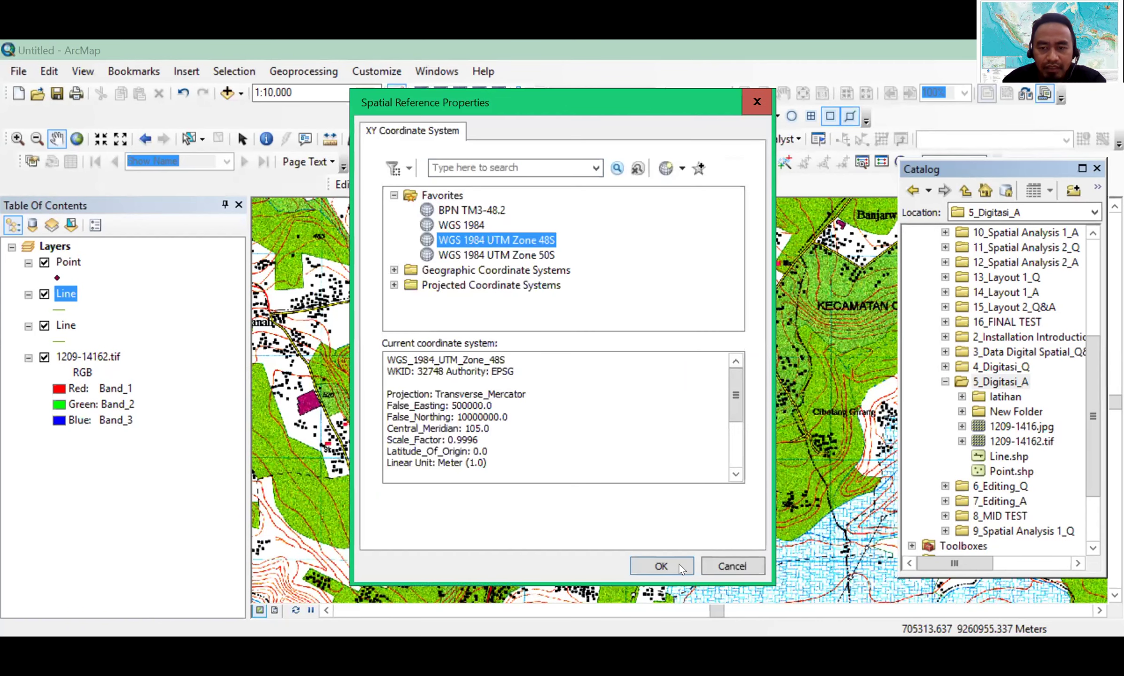
{"action": "left_click", "coordinate": [679, 564]}
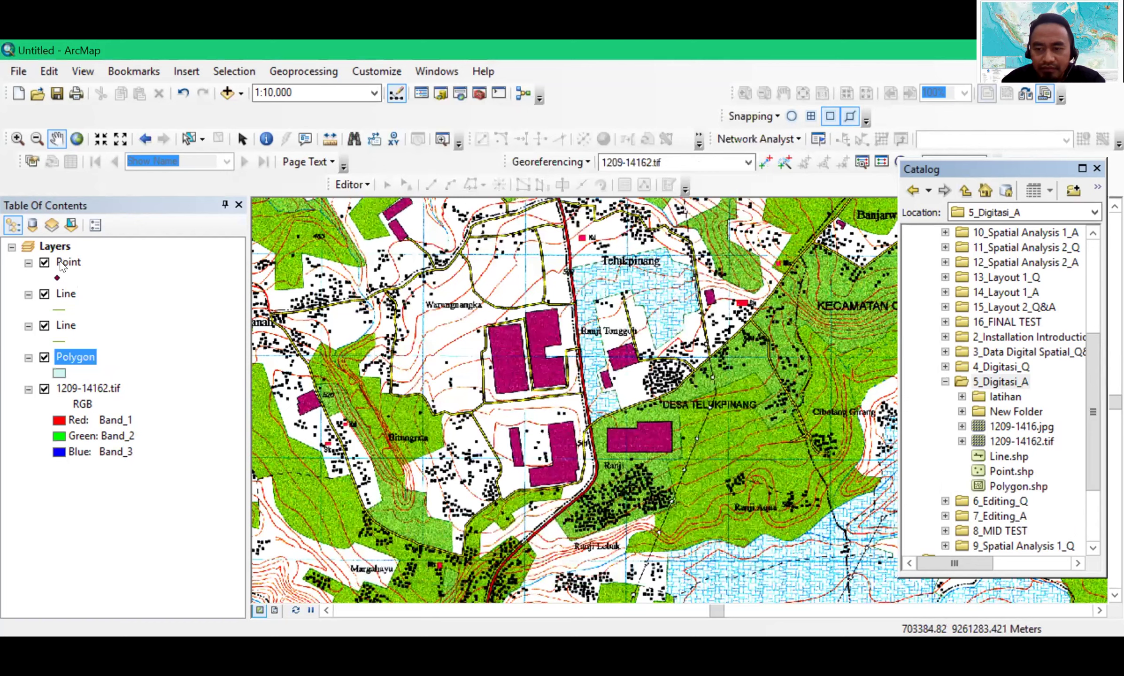
Assign the WGS 1984 UTM Zone 48S coordinate system to Point.shp and check the coordinate system of Line.shp in 5_Digitasi_A
{"action": "left_click", "coordinate": [1000, 460]}
{"action": "right_click", "coordinate": [1004, 471]}
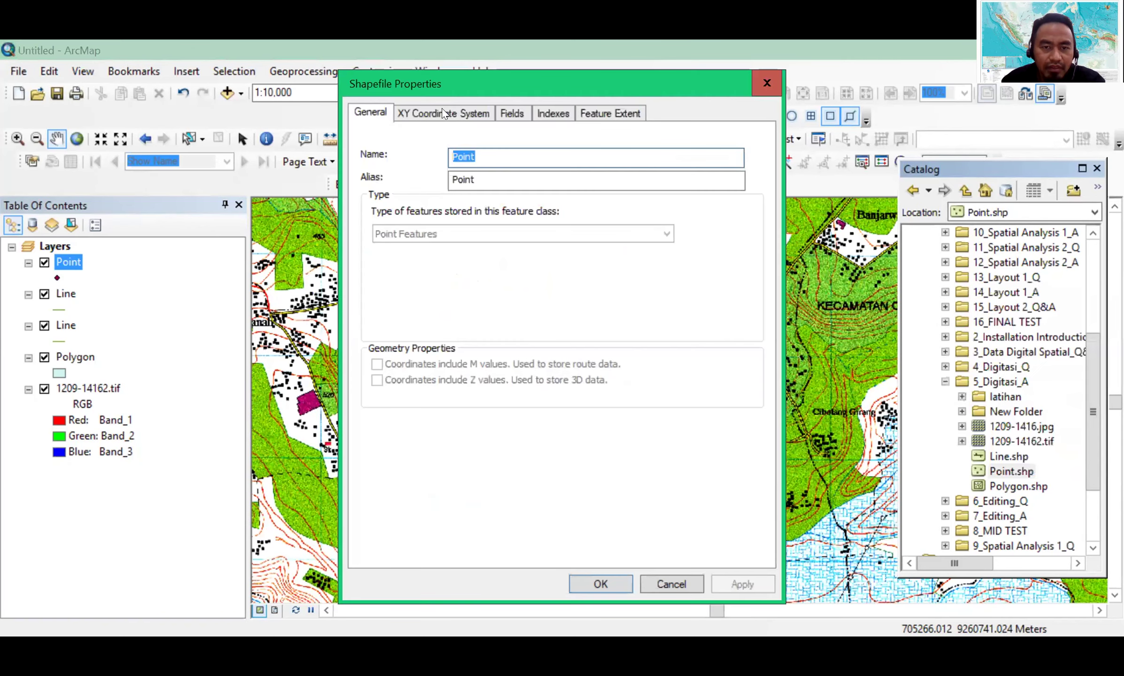
{"action": "left_click", "coordinate": [442, 108]}
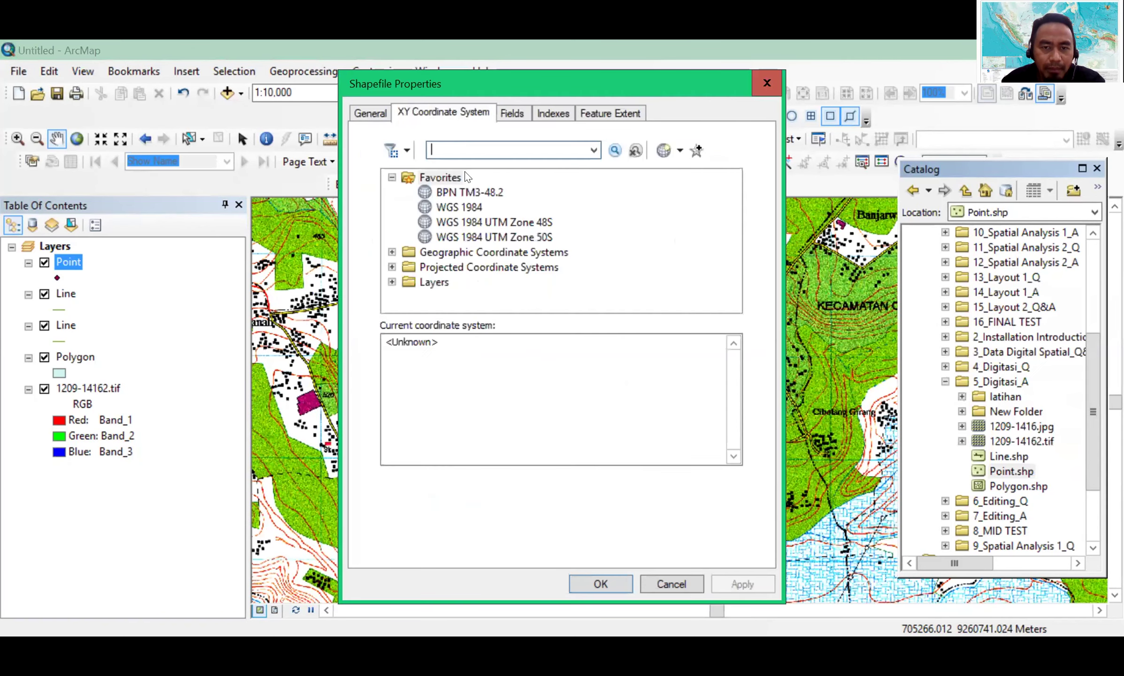
{"action": "left_click", "coordinate": [485, 223]}
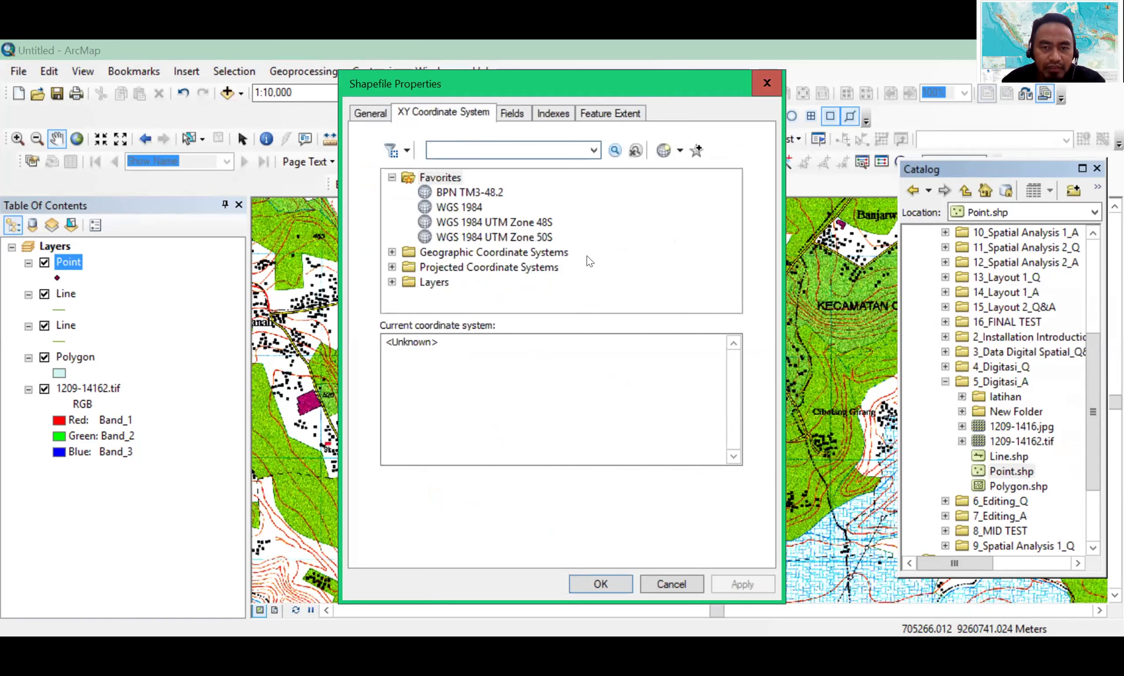
{"action": "left_click", "coordinate": [623, 583]}
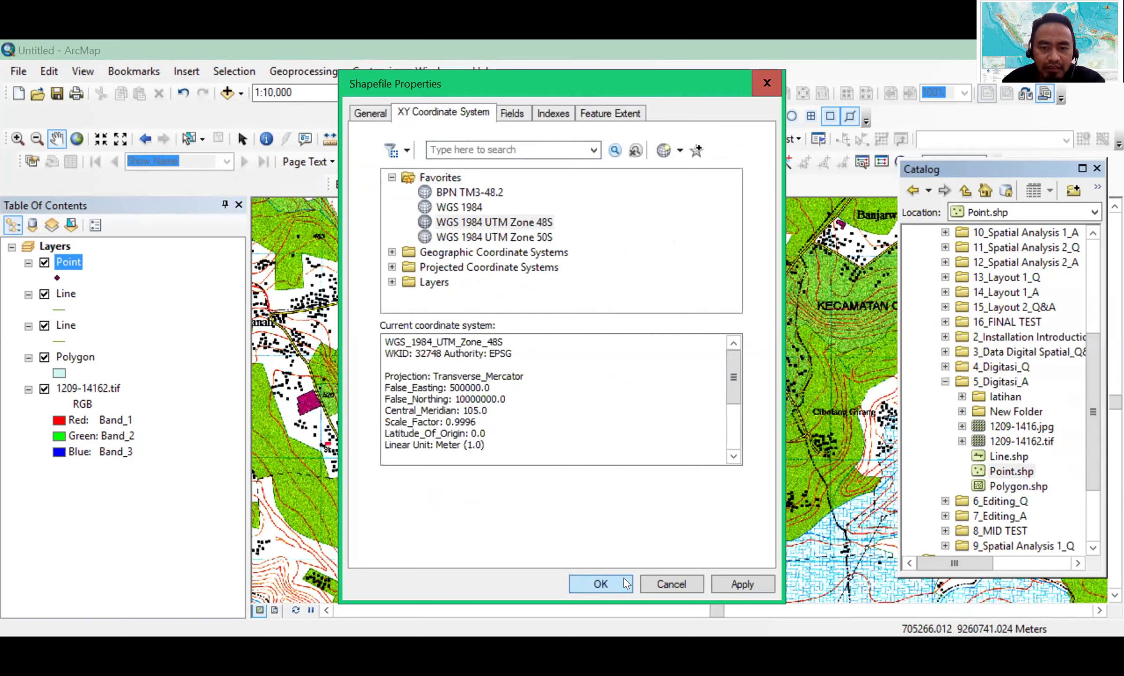
{"action": "left_click", "coordinate": [1010, 458]}
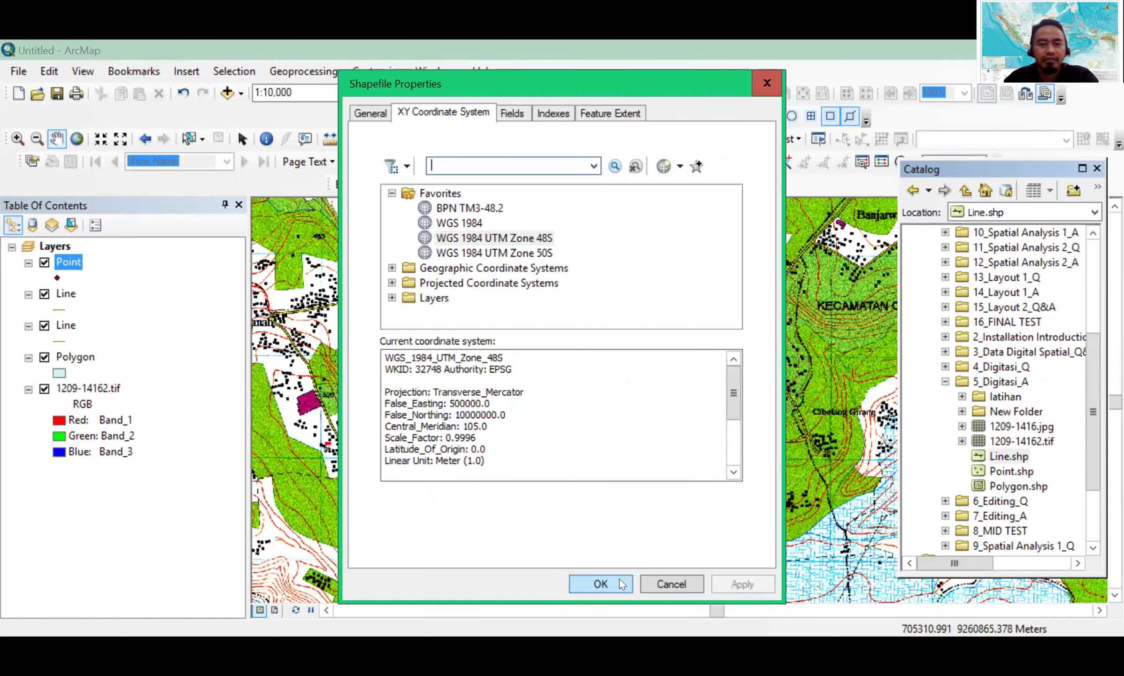
{"action": "key", "text": "Return"}
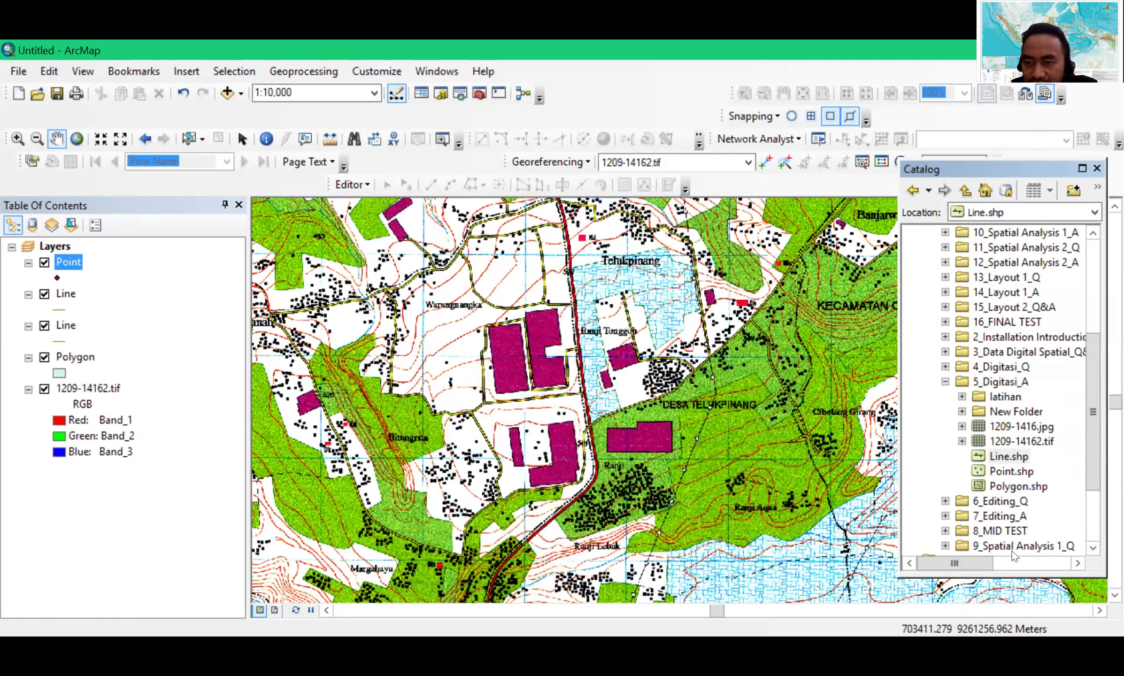
Expand New Folder in the catalog and remove both Line layers from the map
{"action": "left_click_drag", "start_coordinate": [998, 409], "coordinate": [1004, 415]}
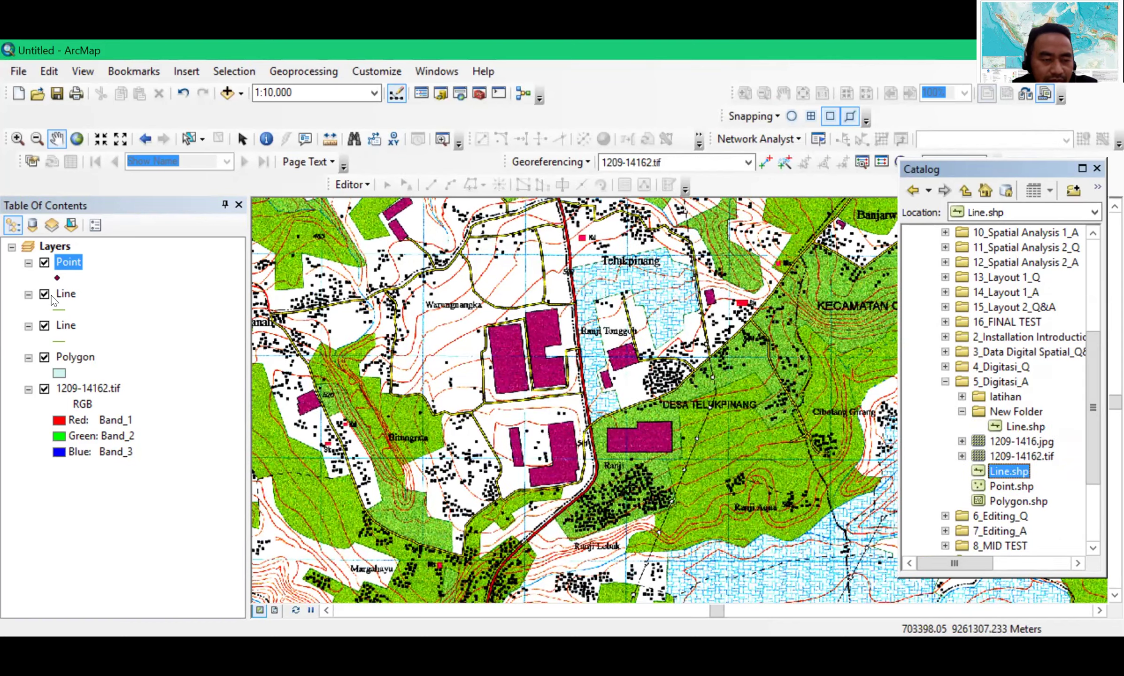
{"action": "left_click", "coordinate": [61, 327]}
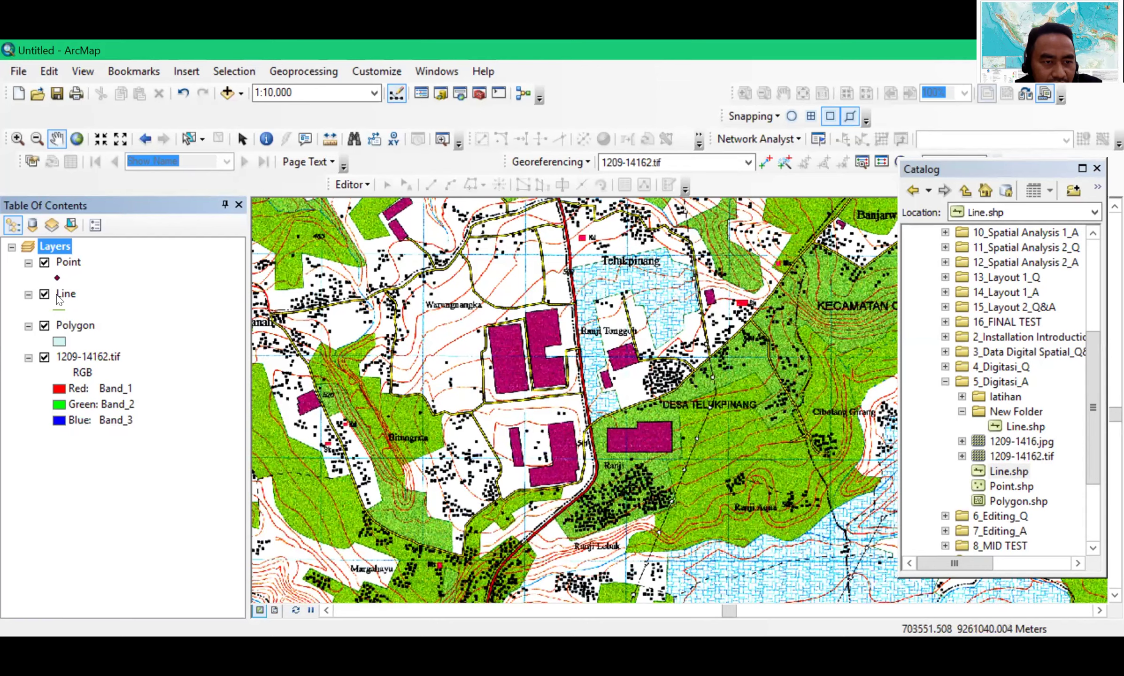
{"action": "right_click", "coordinate": [58, 299]}
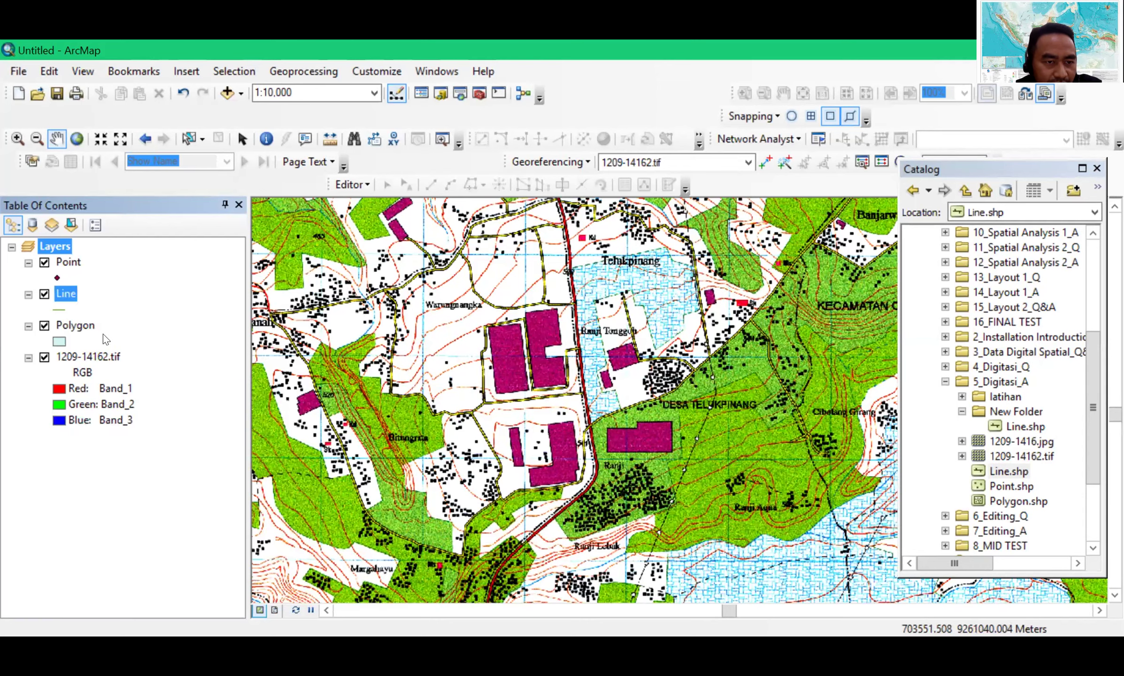
{"action": "left_click", "coordinate": [107, 285]}
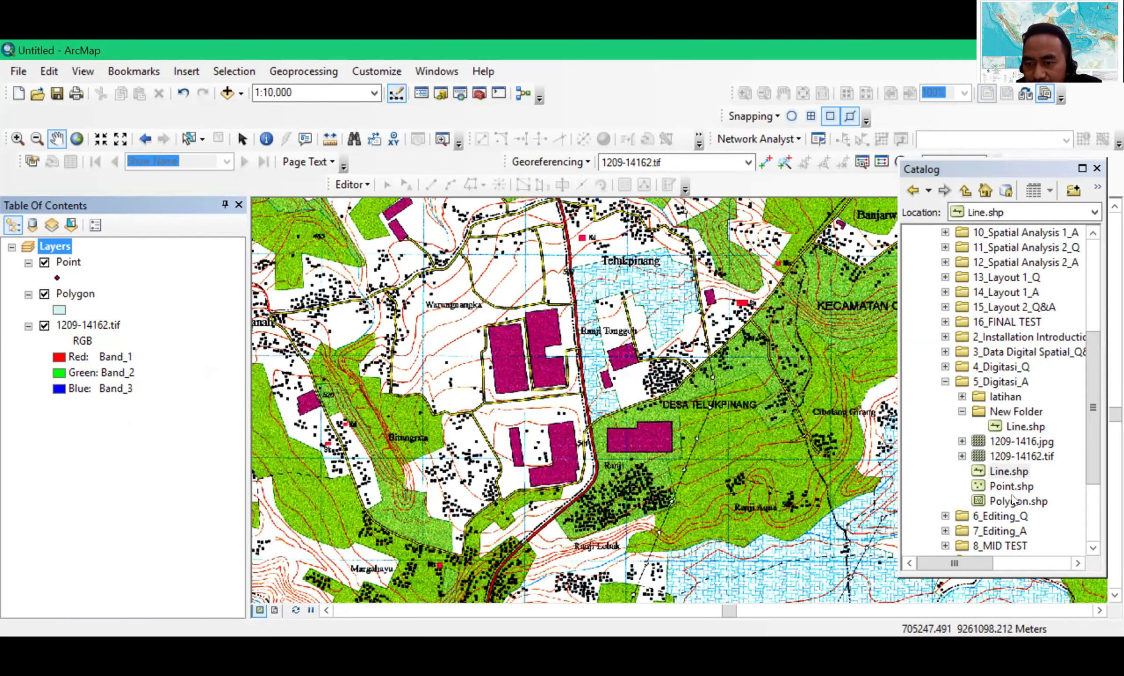
Delete Line.shp inside New Folder, followed by New Folder itself, from 5_Digitasi_A
{"action": "right_click", "coordinate": [1023, 426]}
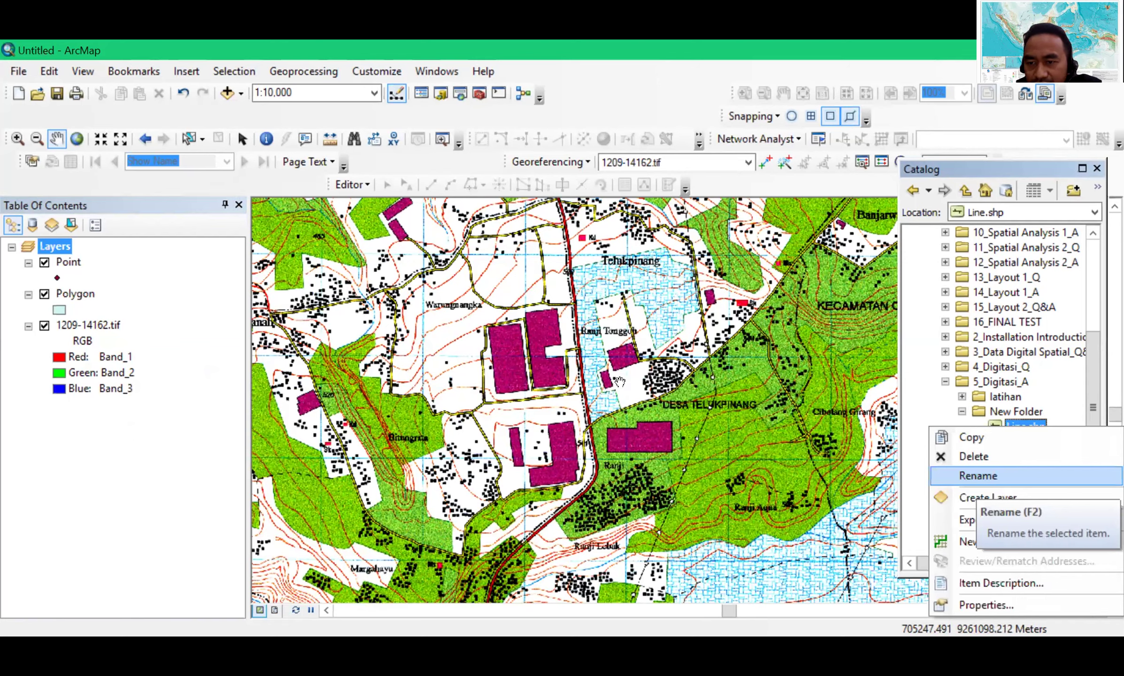
{"action": "key", "text": "Delete"}
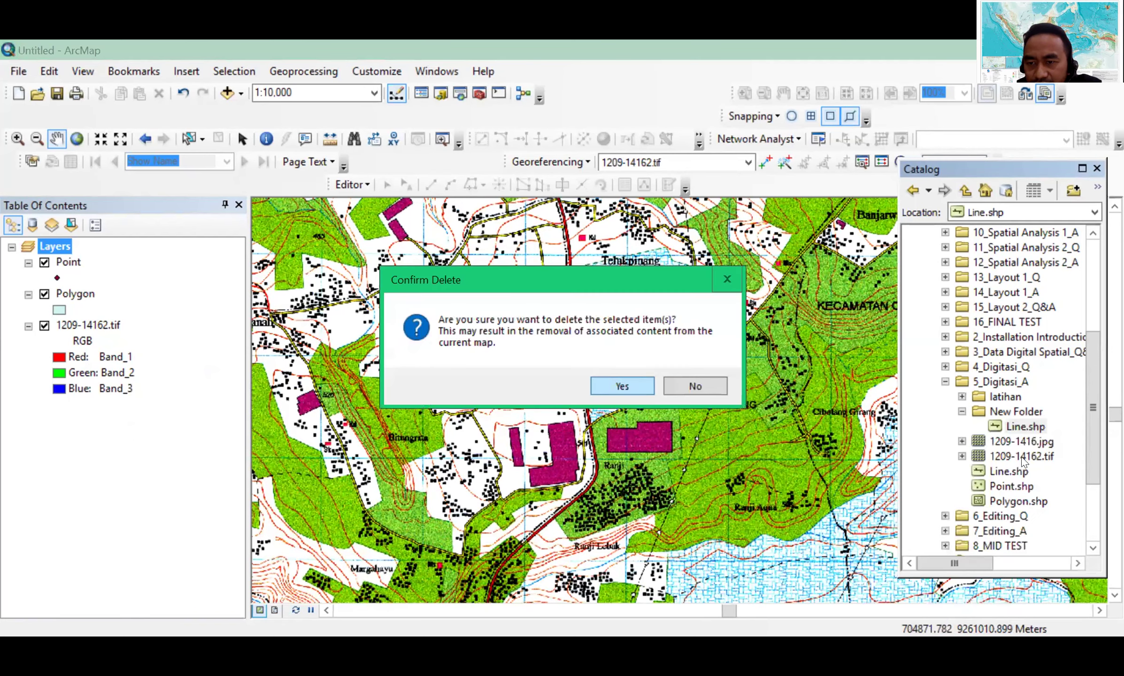
{"action": "left_click", "coordinate": [622, 386]}
{"action": "right_click", "coordinate": [1016, 411]}
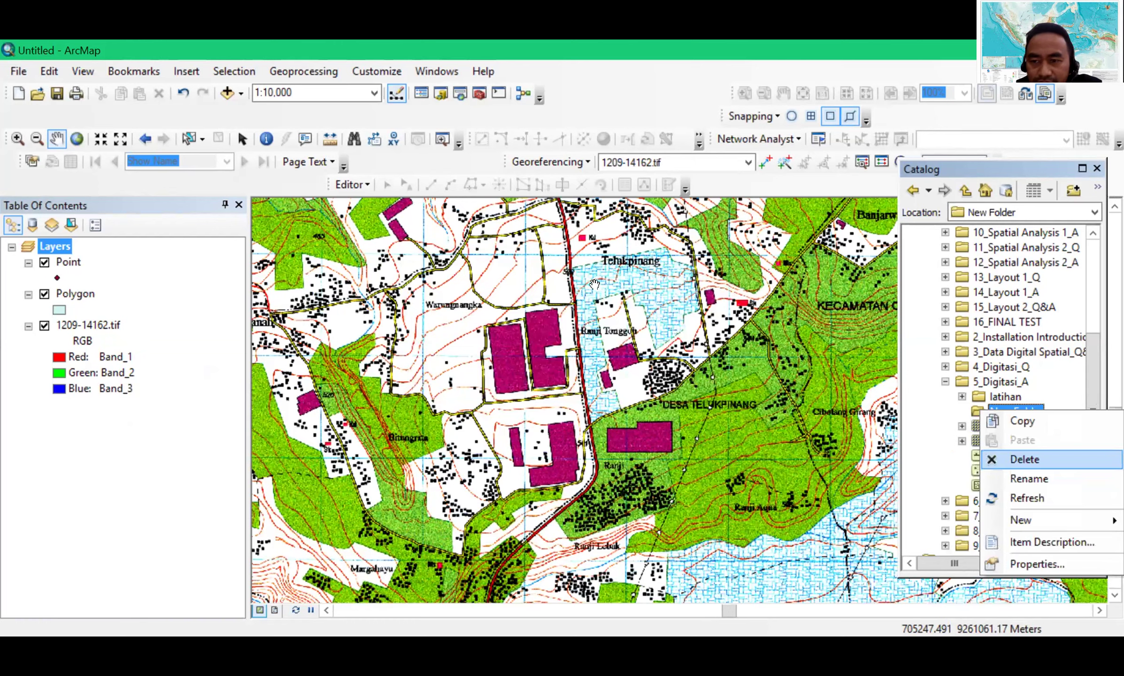
{"action": "left_click", "coordinate": [1017, 458]}
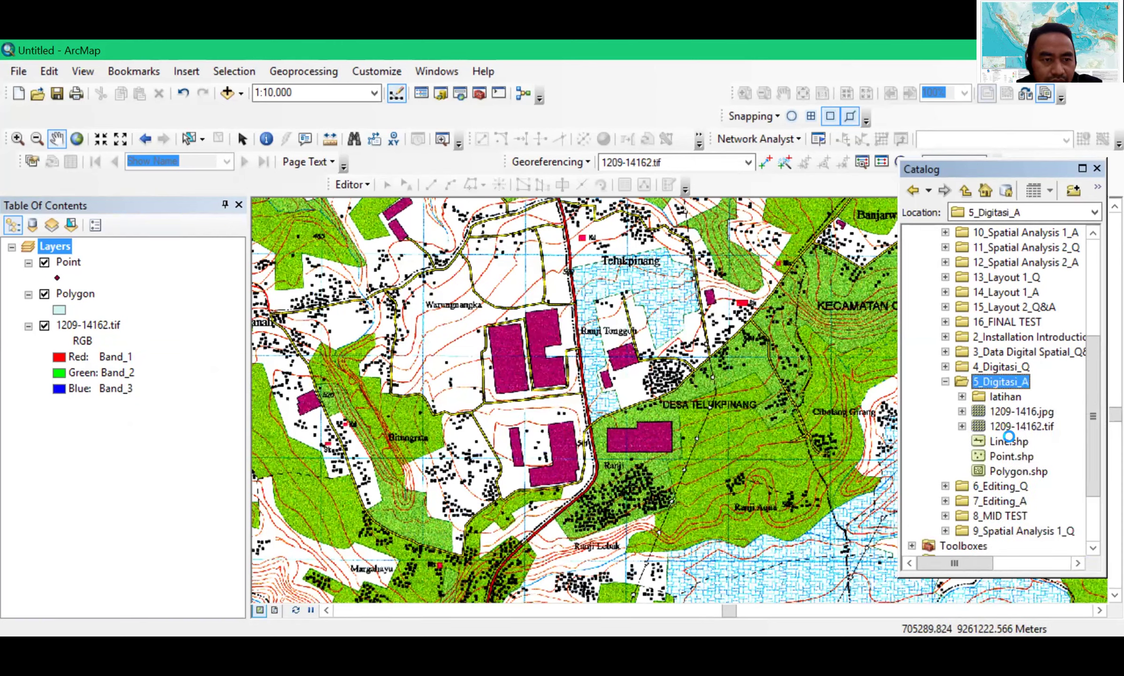
Check the coordinate system of the remaining Line.shp and add it to the map between the Point and Polygon layers
{"action": "left_click", "coordinate": [1008, 440]}
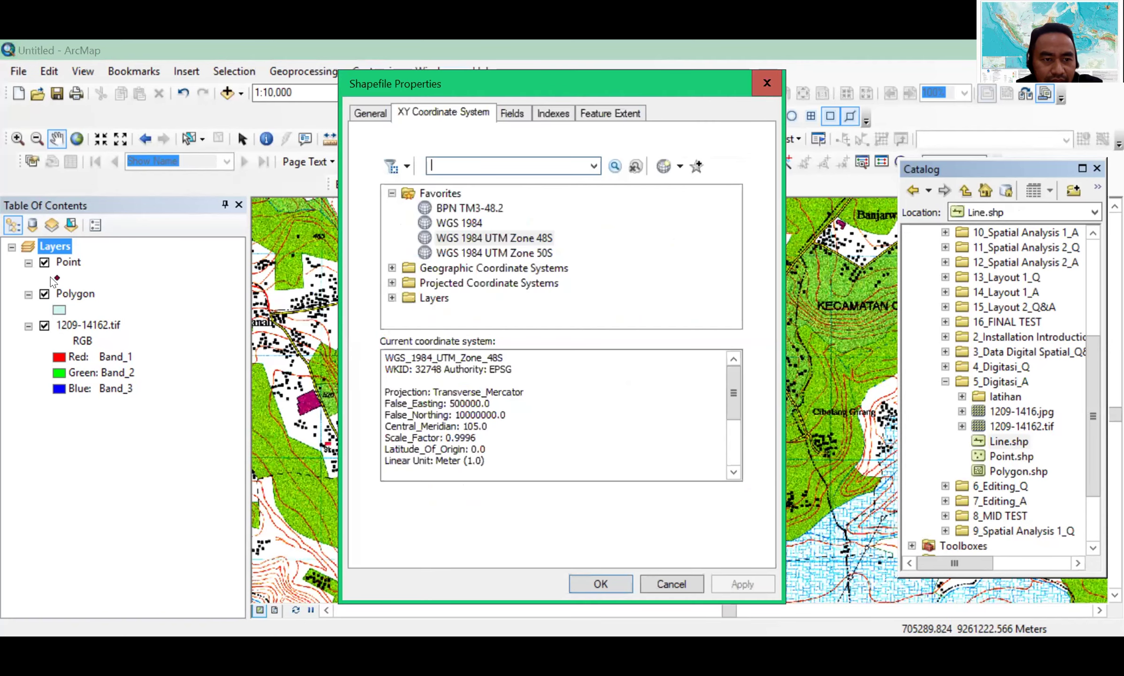
{"action": "key", "text": "Escape"}
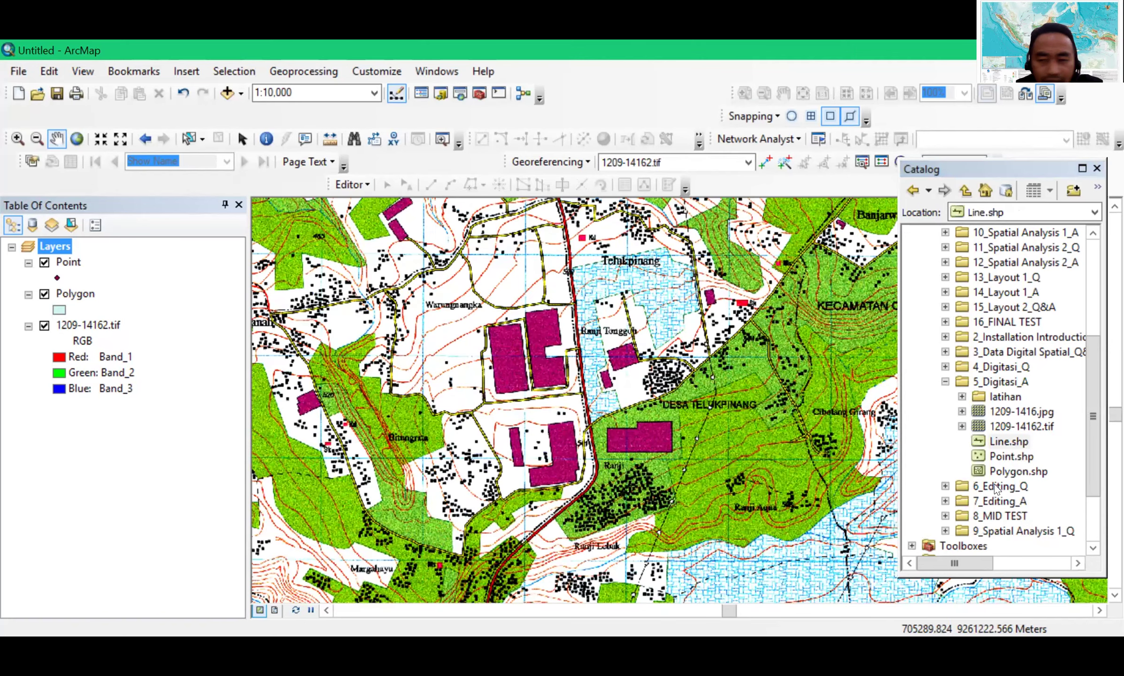
{"action": "left_click_drag", "start_coordinate": [999, 444], "coordinate": [174, 304]}
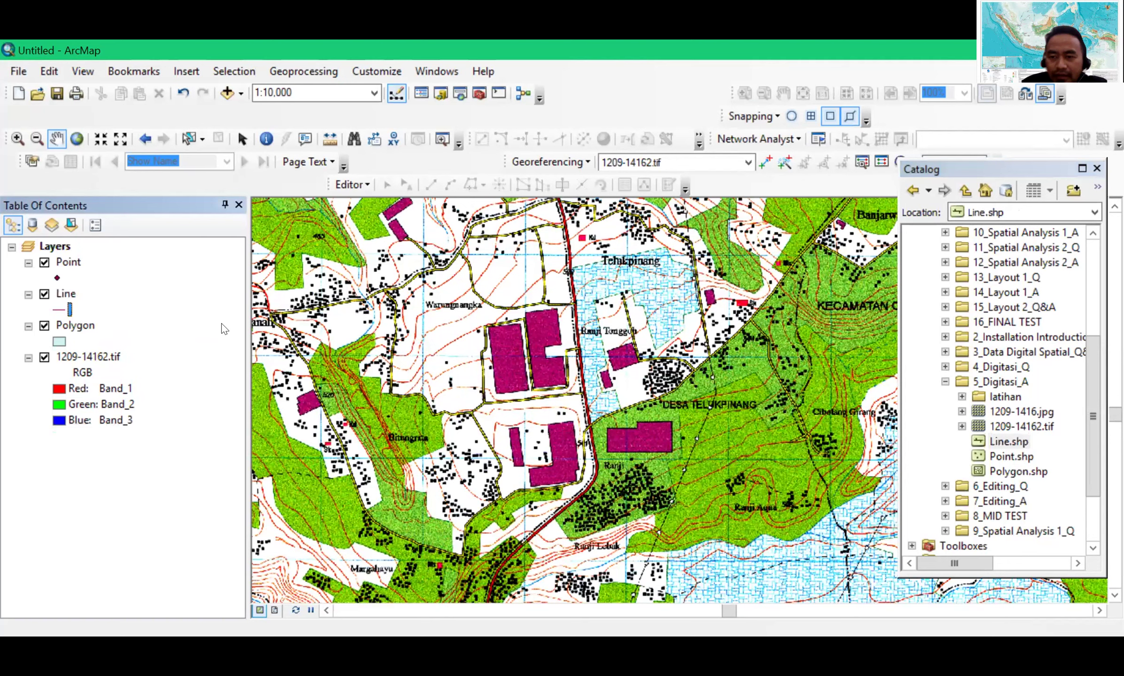
{"action": "left_click", "coordinate": [1015, 442]}
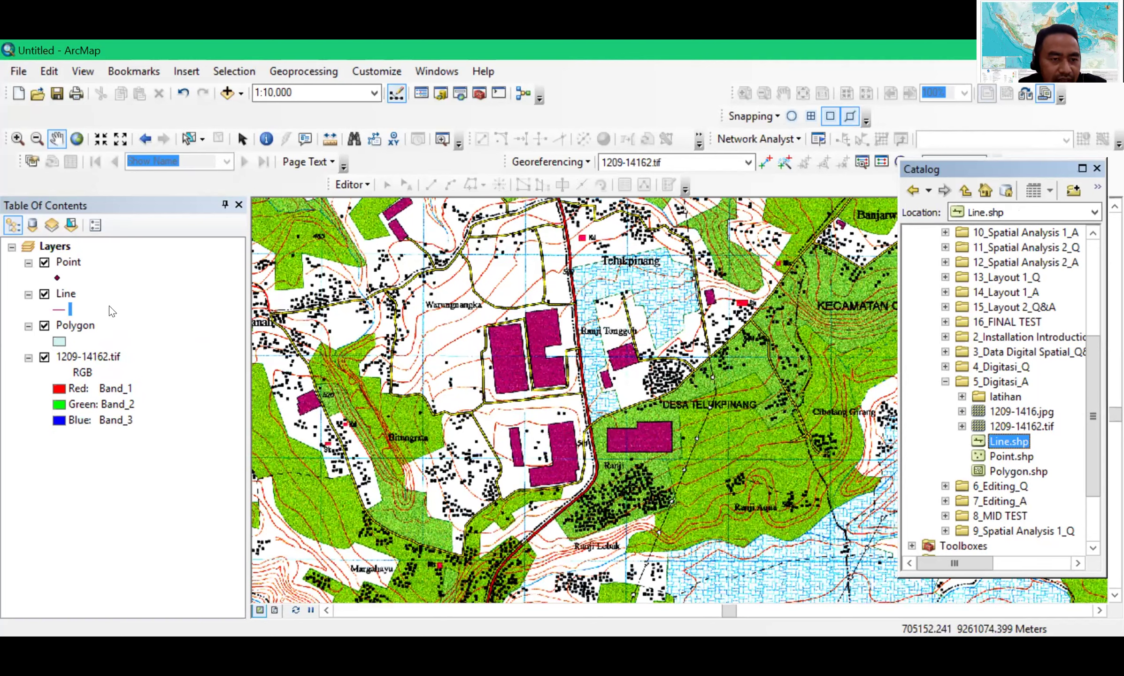
Open the Point layer's attribute table and move its window higher over the map
{"action": "left_click", "coordinate": [66, 294]}
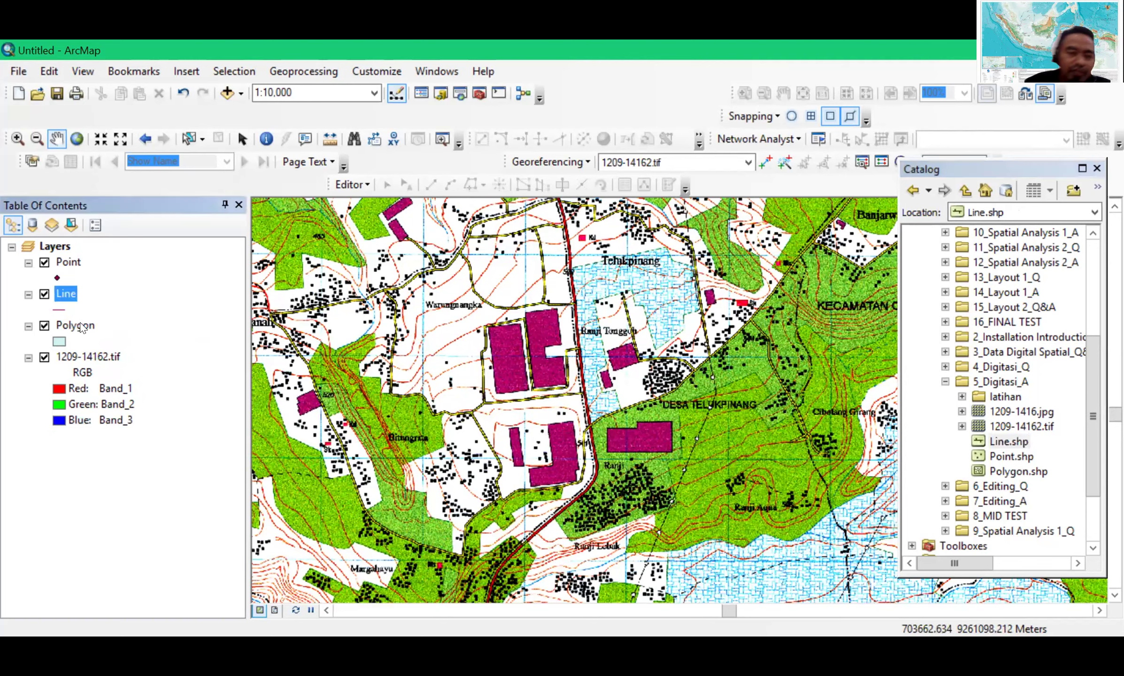
{"action": "left_click", "coordinate": [79, 323]}
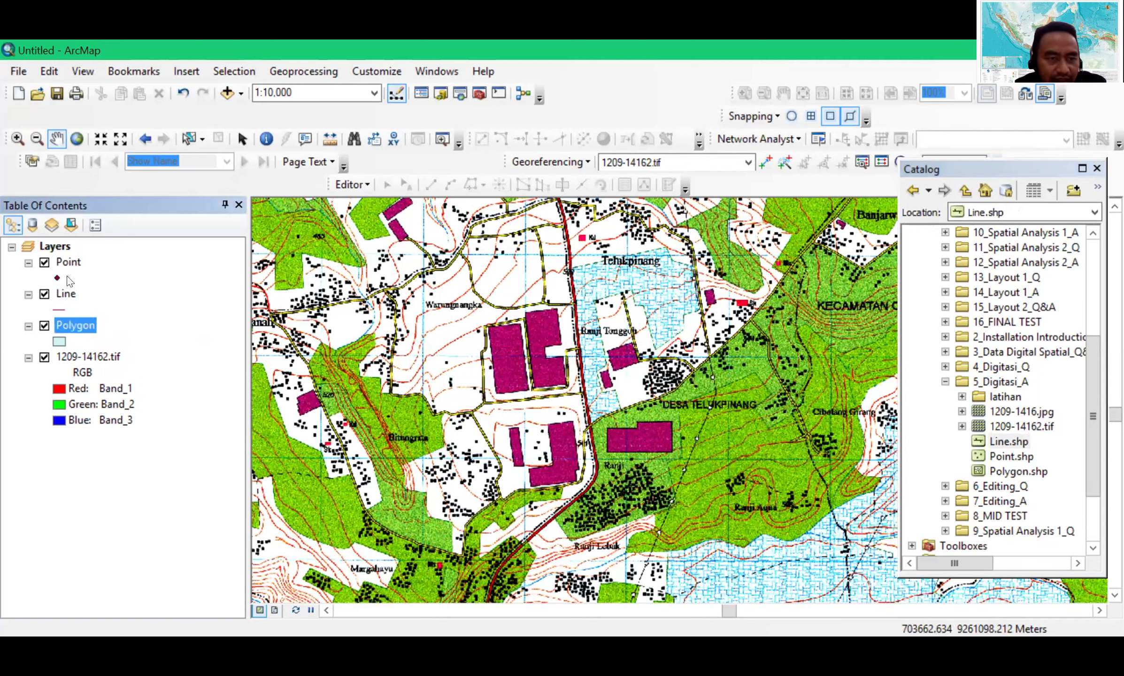
{"action": "left_click", "coordinate": [69, 263]}
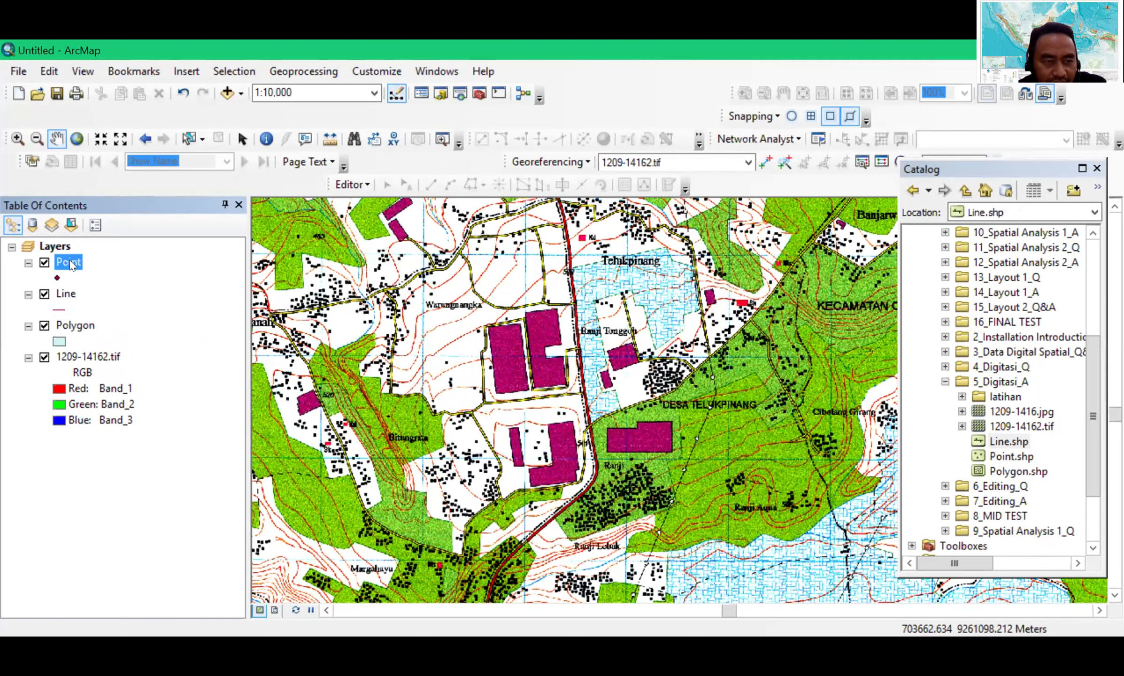
{"action": "right_click", "coordinate": [70, 264]}
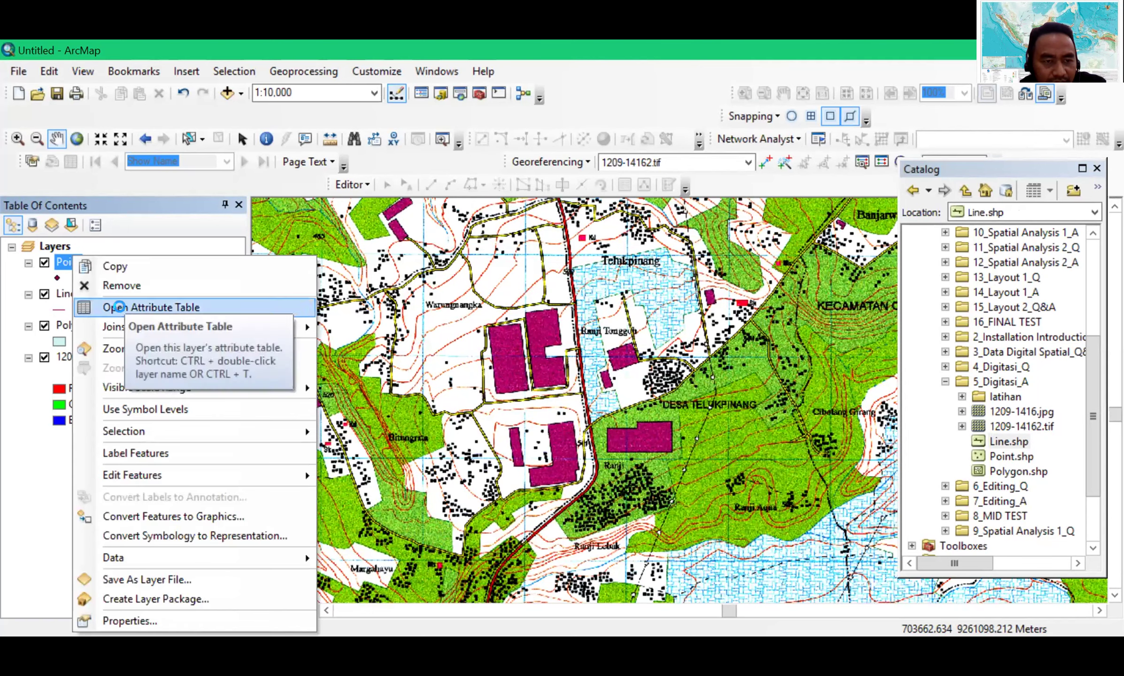
{"action": "left_click", "coordinate": [124, 308]}
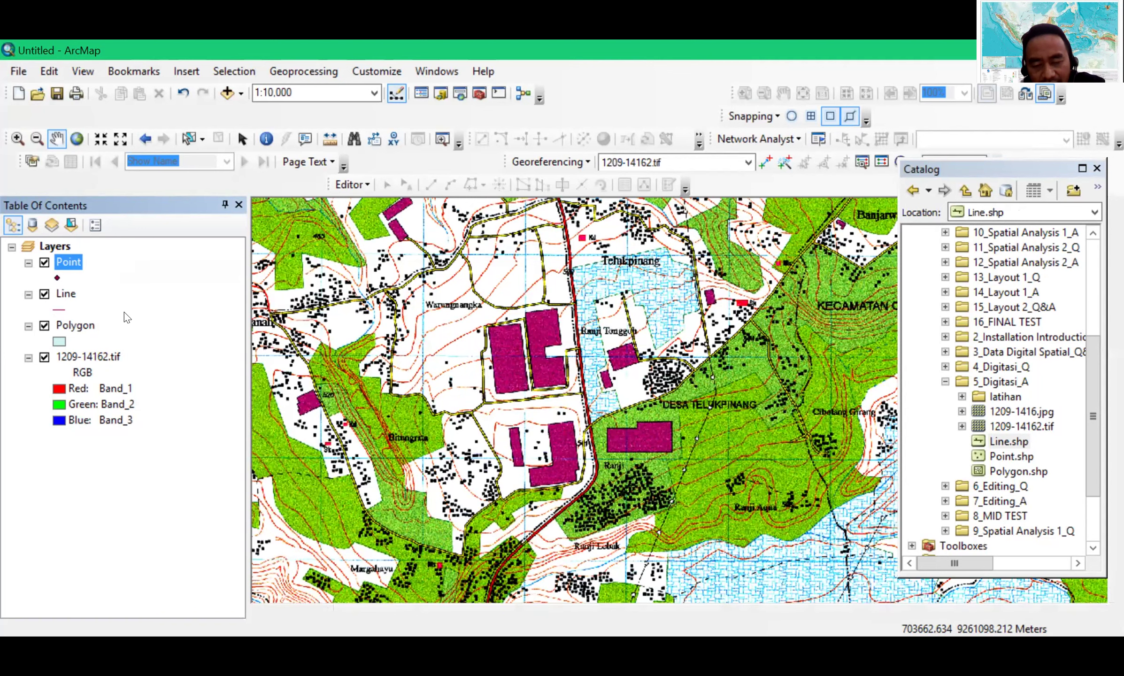
{"action": "left_click_drag", "start_coordinate": [452, 227], "coordinate": [559, 152]}
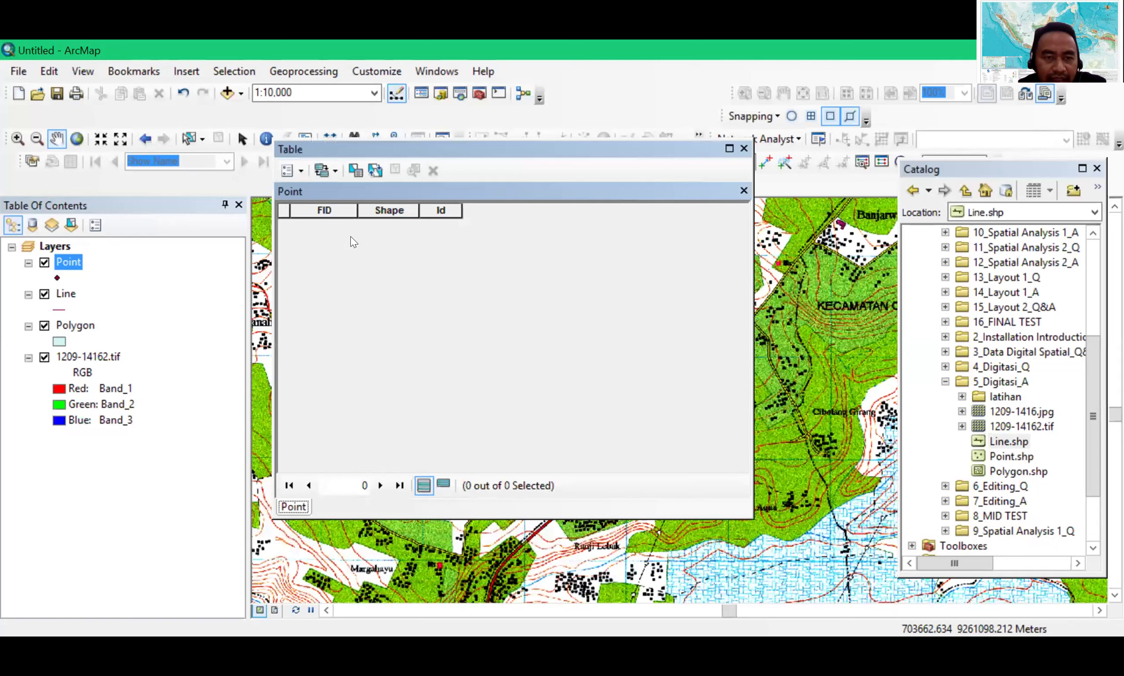
Add a text field named Keterangan, 50 characters long, to the Point layer's attribute table
{"action": "left_click", "coordinate": [293, 166]}
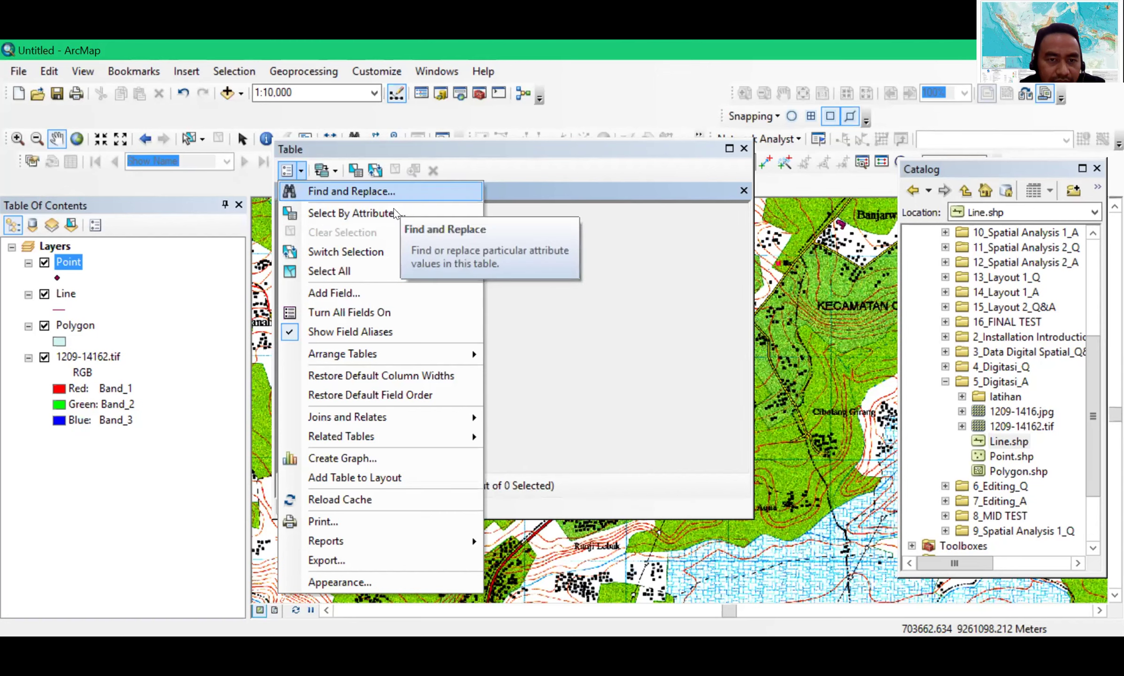
{"action": "left_click", "coordinate": [357, 293]}
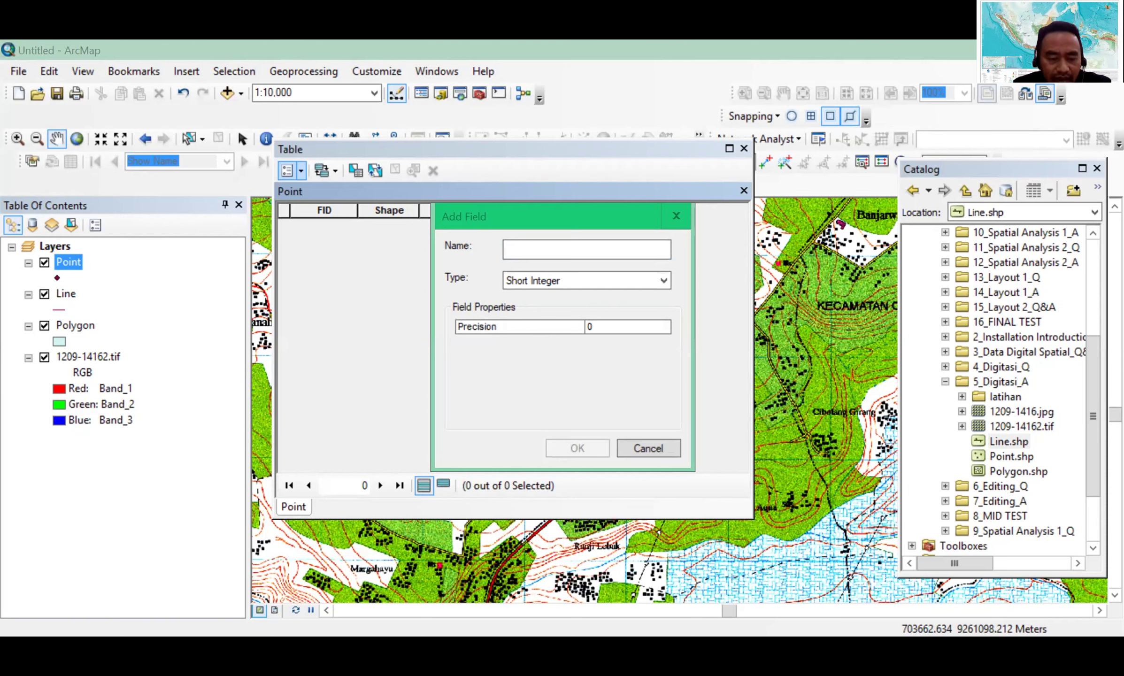
{"action": "type", "text": "K"}
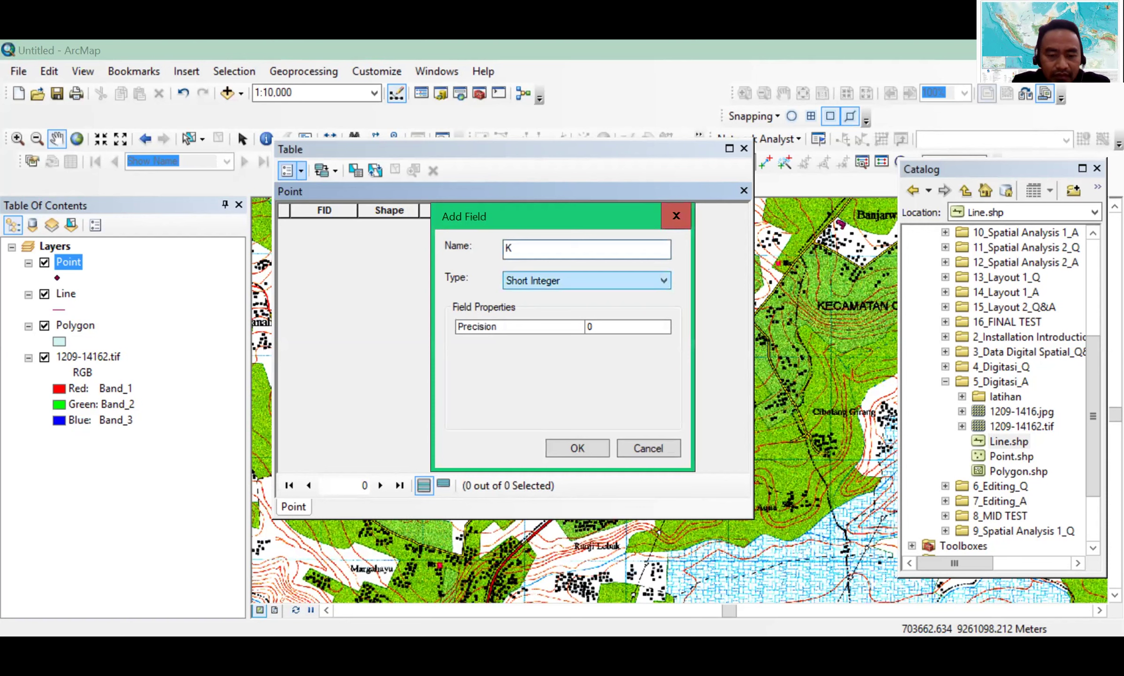
{"action": "type", "text": "eterangan"}
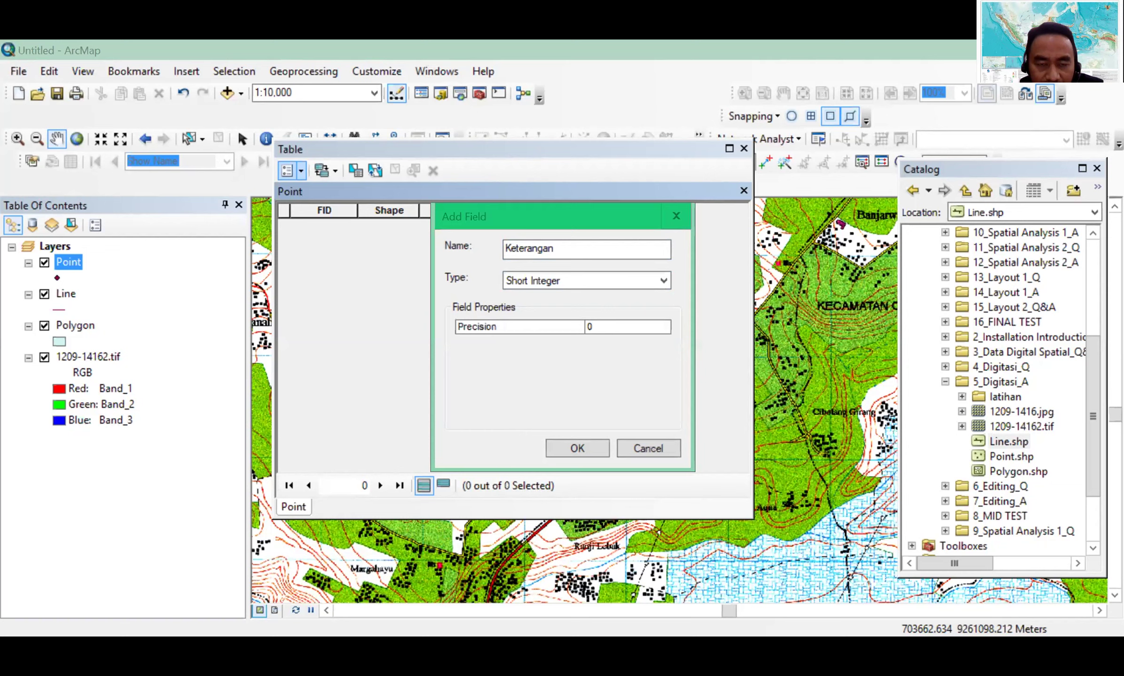
{"action": "left_click", "coordinate": [663, 281]}
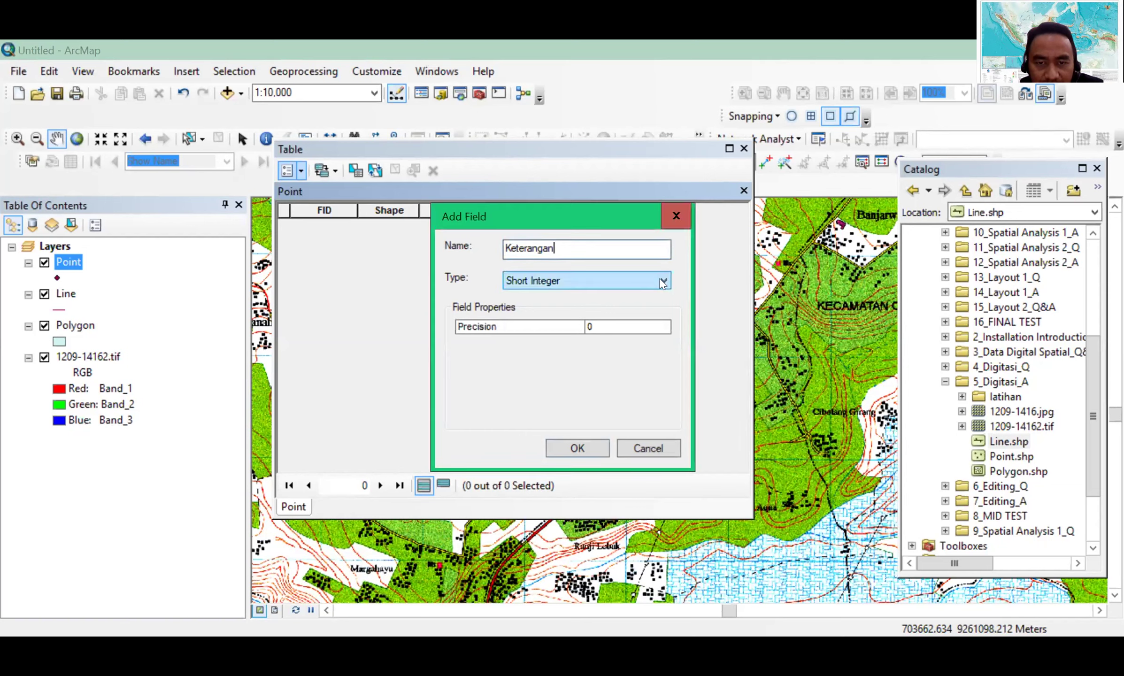
{"action": "left_click", "coordinate": [651, 283]}
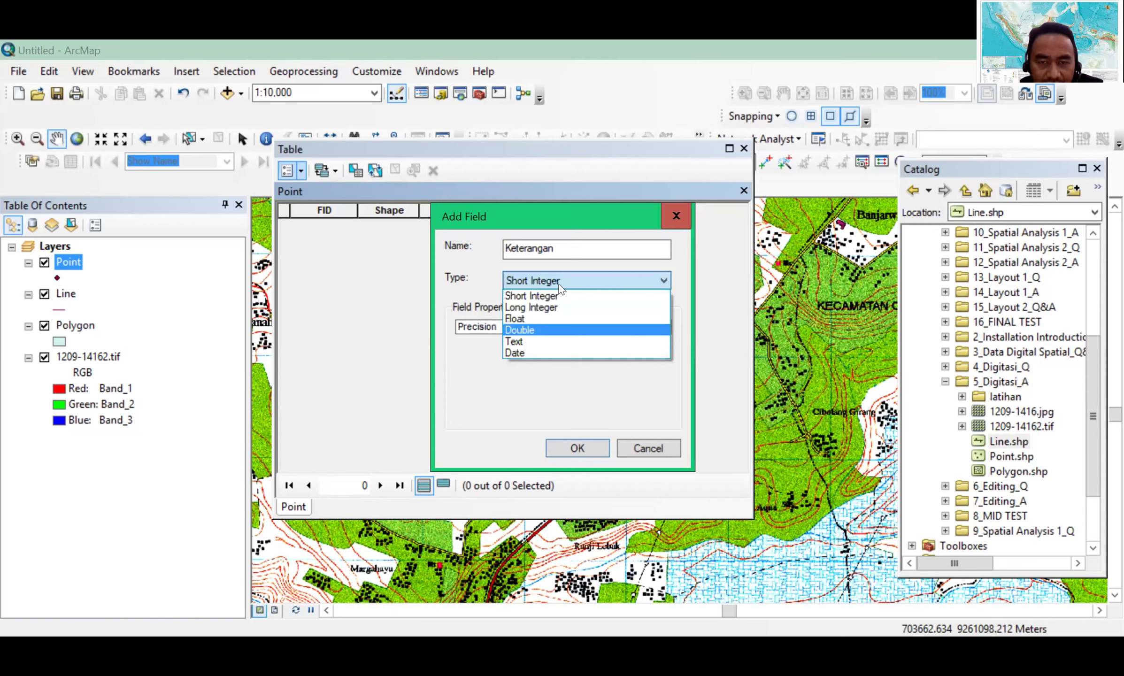
{"action": "key", "text": "Down"}
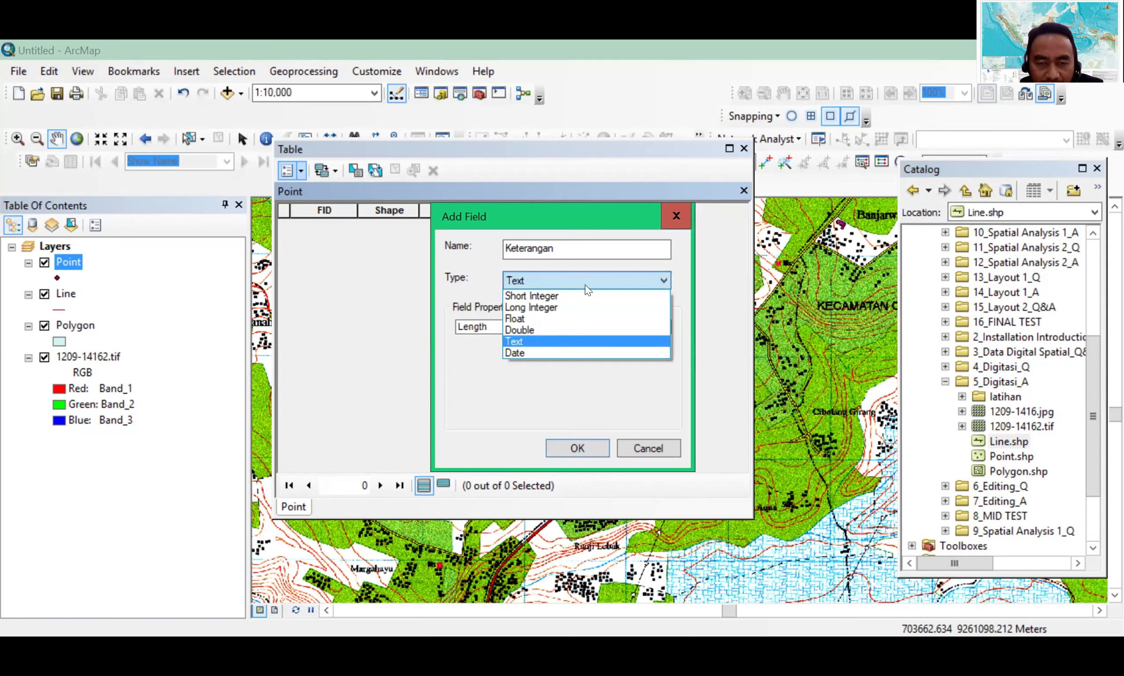
{"action": "left_click", "coordinate": [573, 341]}
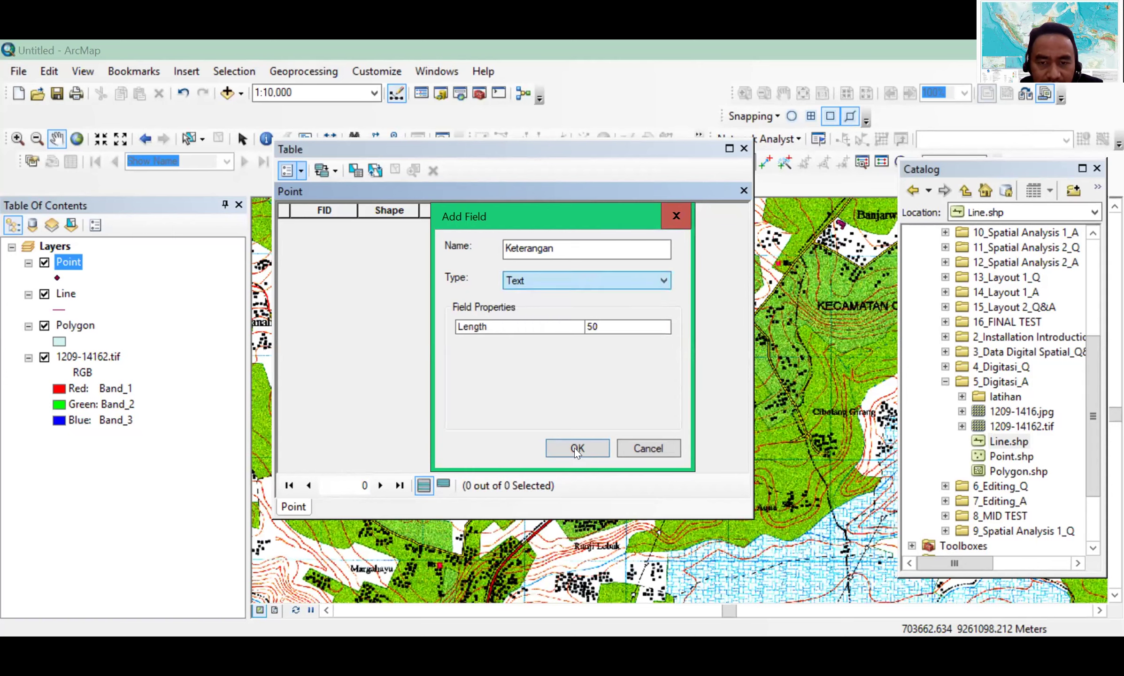
{"action": "left_click", "coordinate": [574, 447]}
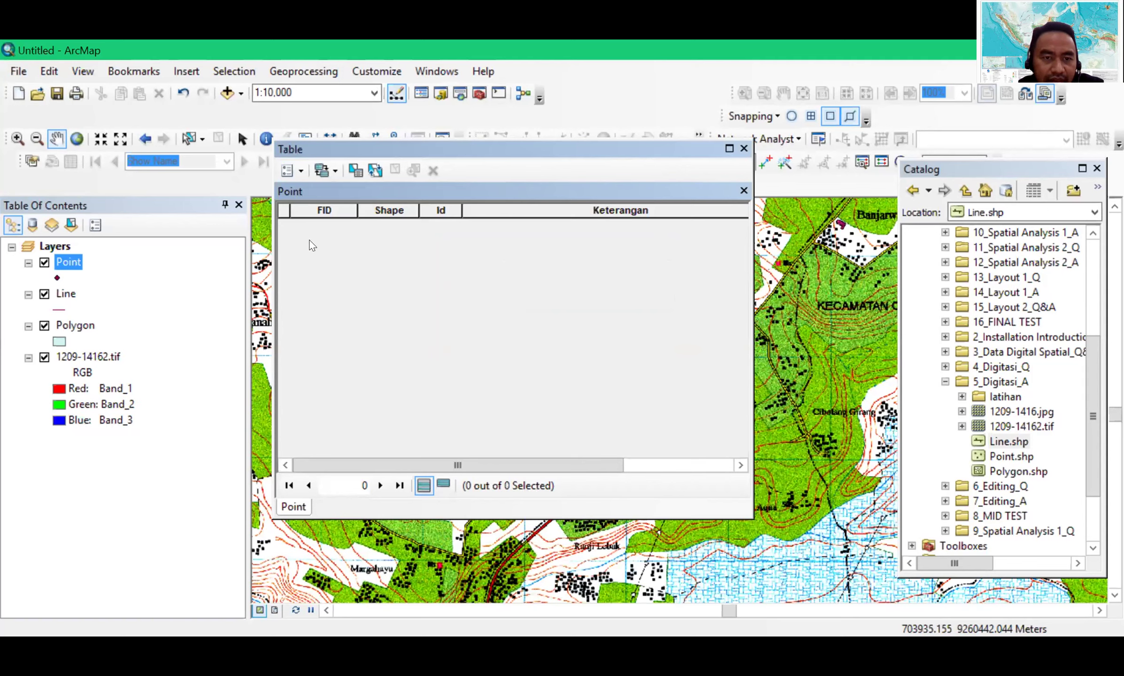
Add a second text field named Nama, 50 characters long, to the Point layer's attribute table
{"action": "left_click", "coordinate": [302, 172]}
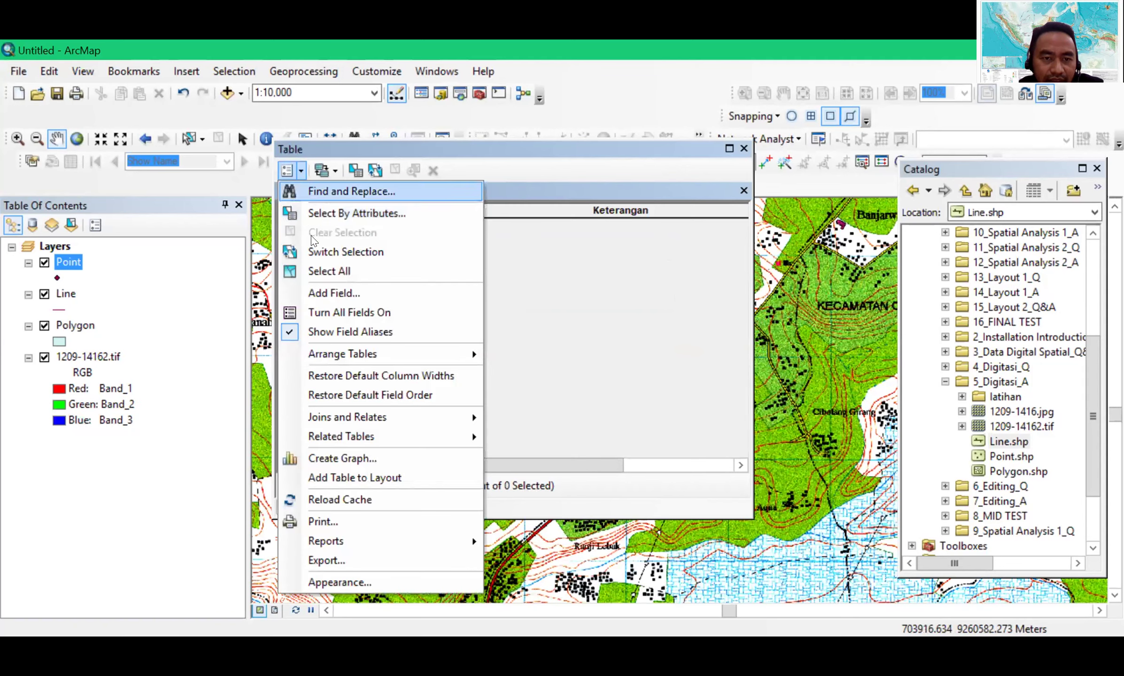
{"action": "left_click", "coordinate": [323, 293]}
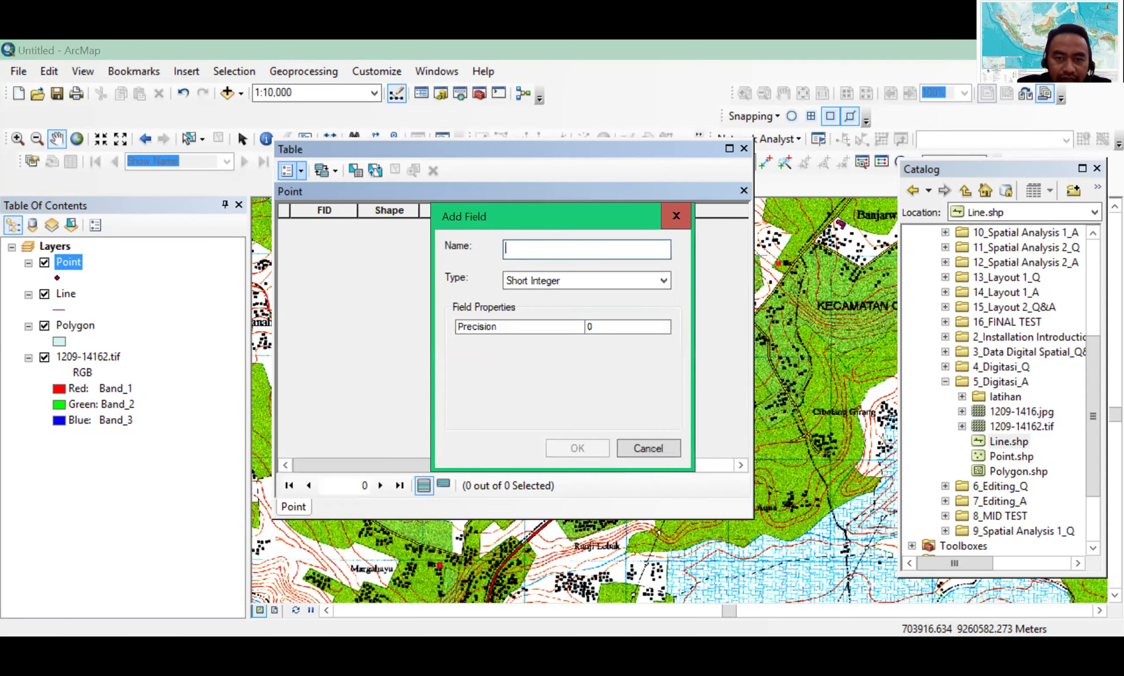
{"action": "type", "text": "Nama"}
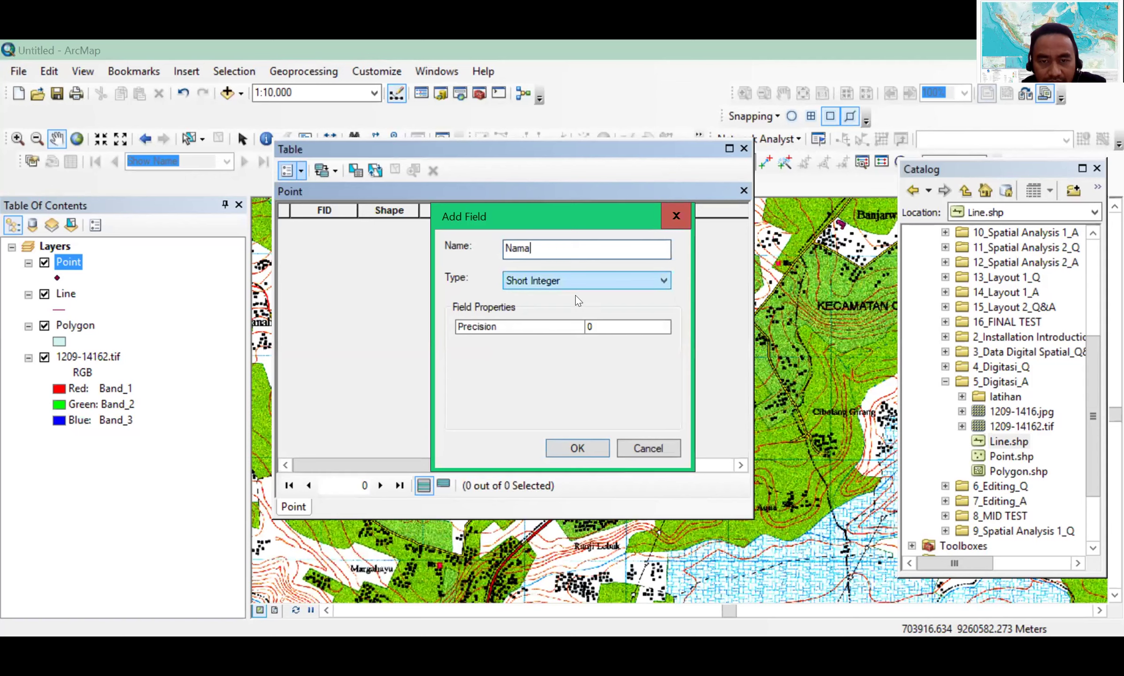
{"action": "left_click", "coordinate": [575, 281]}
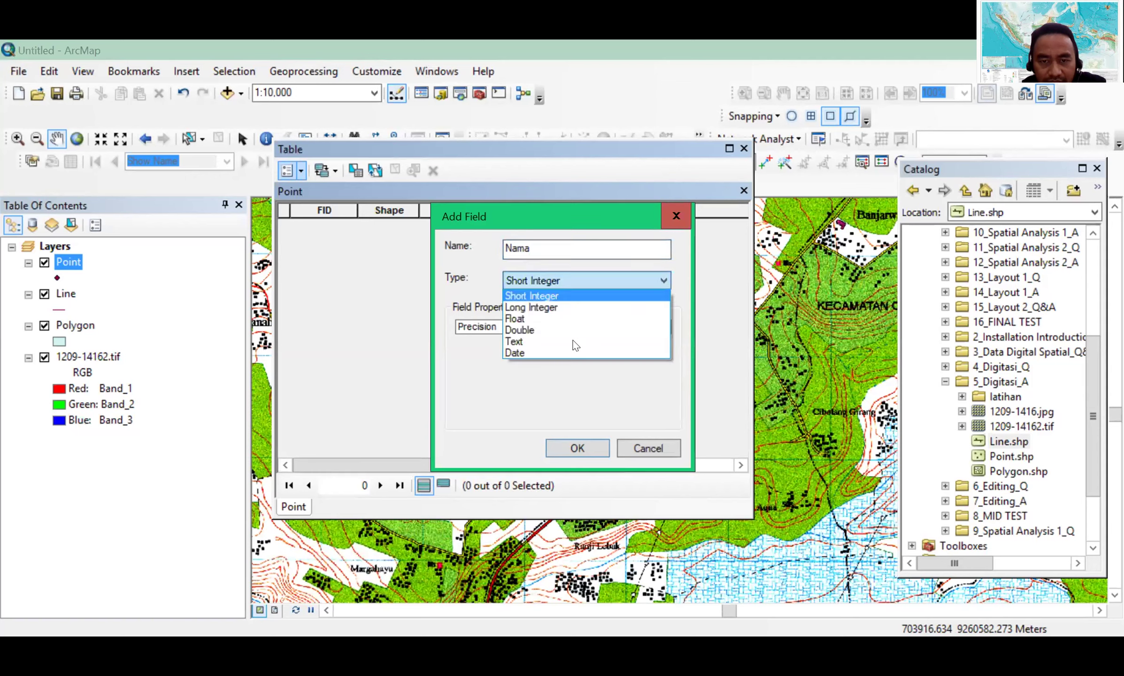
{"action": "left_click", "coordinate": [576, 448]}
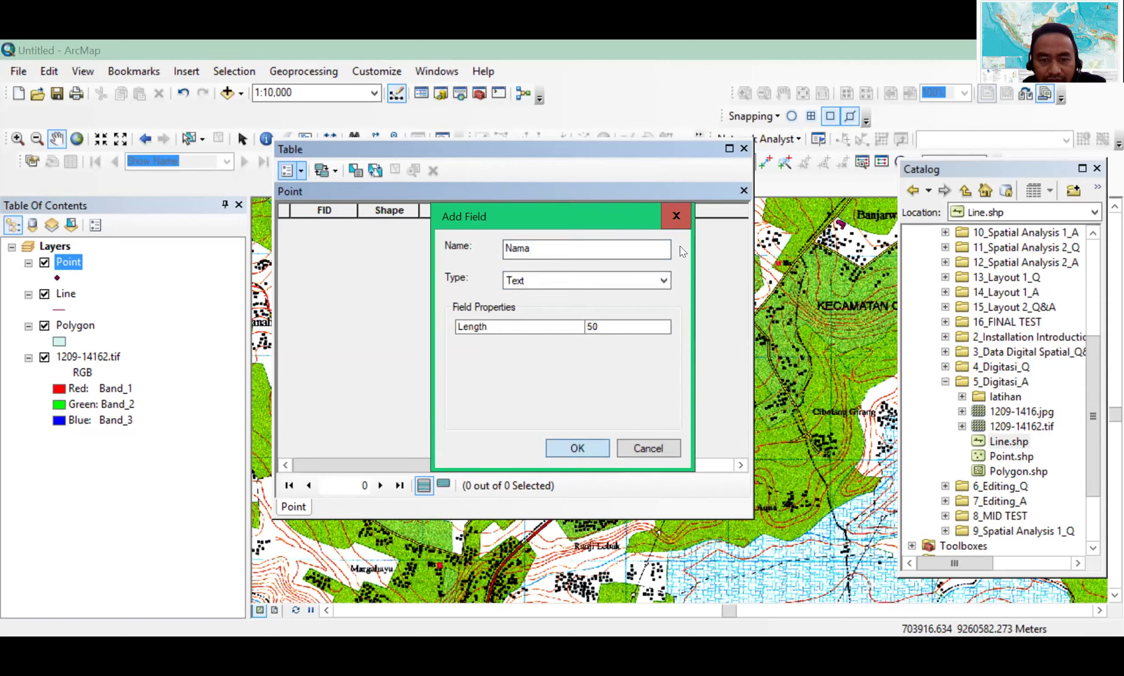
{"action": "left_click", "coordinate": [577, 448]}
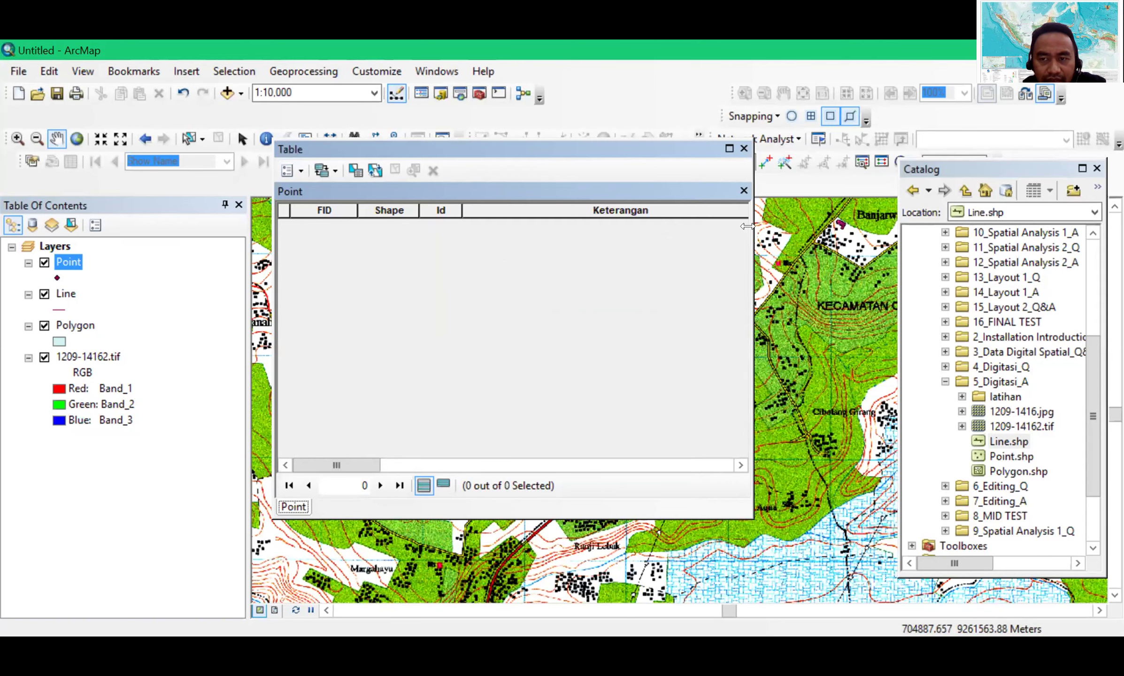
Widen the Point table window, narrow its Keterangan and Nama columns, and move the window clear of the Catalog
{"action": "left_click_drag", "start_coordinate": [747, 226], "coordinate": [976, 226]}
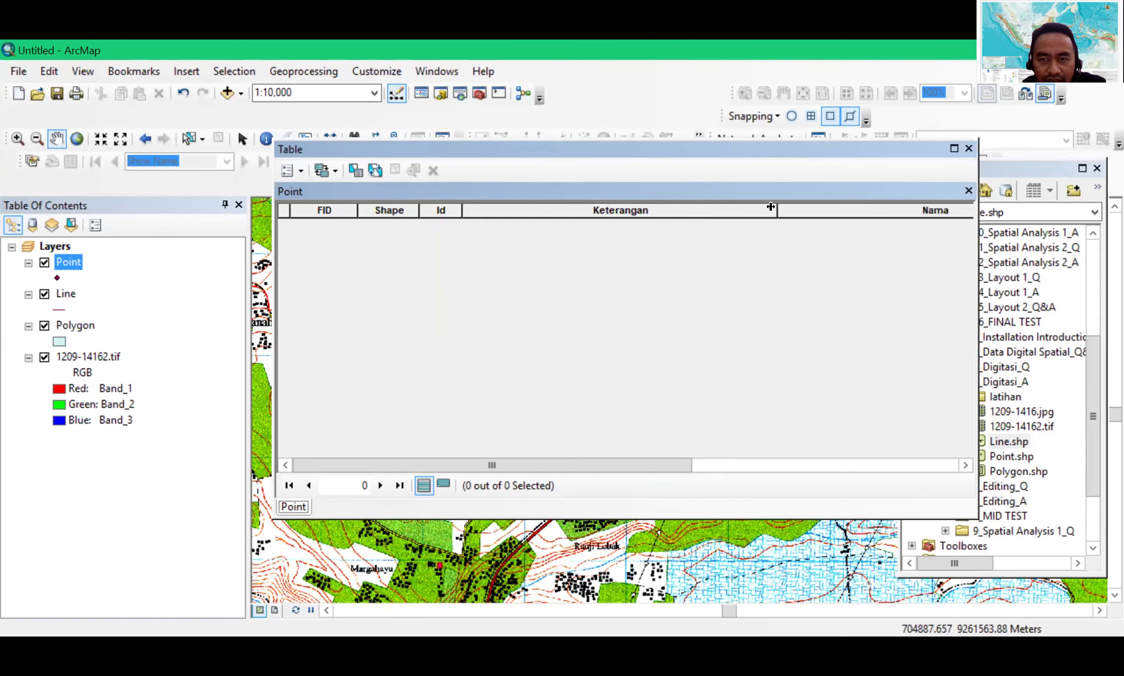
{"action": "mouse_move", "coordinate": [656, 210]}
{"action": "left_mouse_down"}
{"action": "mouse_move", "coordinate": [689, 220]}
{"action": "mouse_move", "coordinate": [663, 211]}
{"action": "left_mouse_up"}
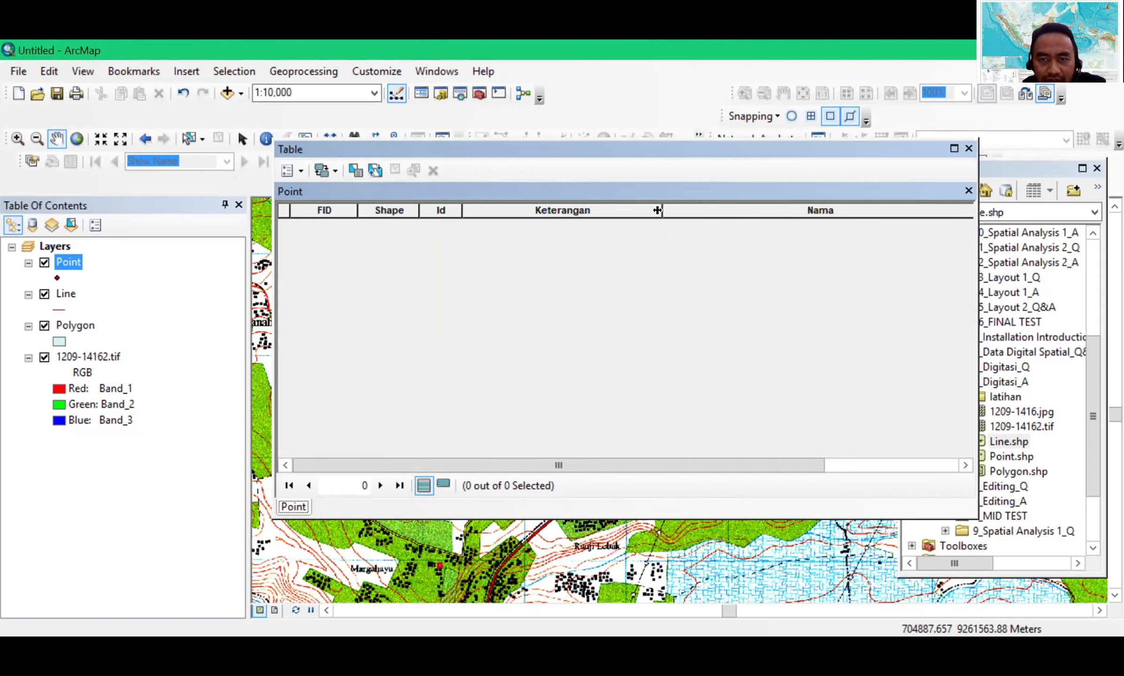
{"action": "left_click_drag", "start_coordinate": [571, 206], "coordinate": [573, 210]}
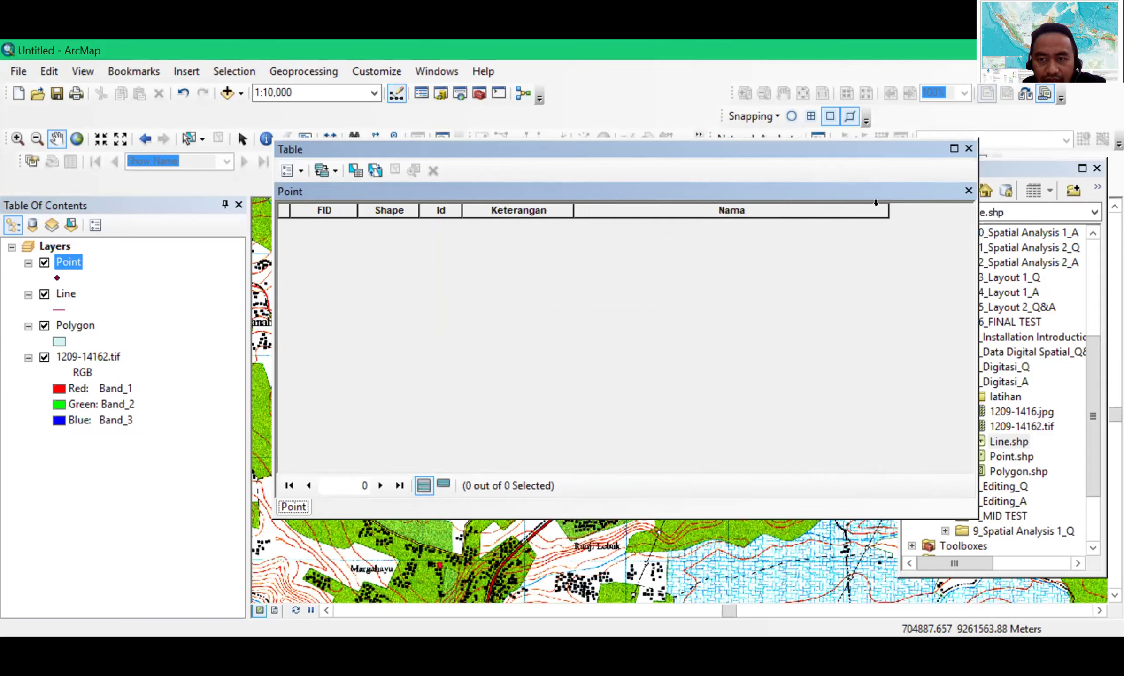
{"action": "left_click_drag", "start_coordinate": [765, 207], "coordinate": [712, 210]}
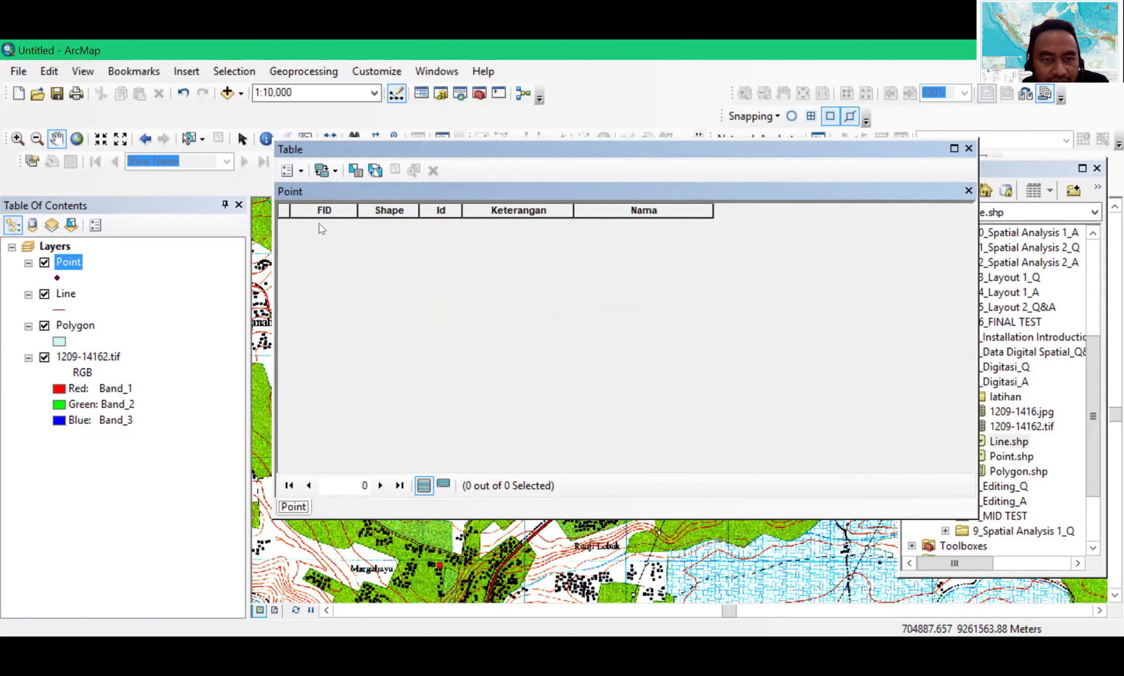
{"action": "left_click", "coordinate": [396, 412]}
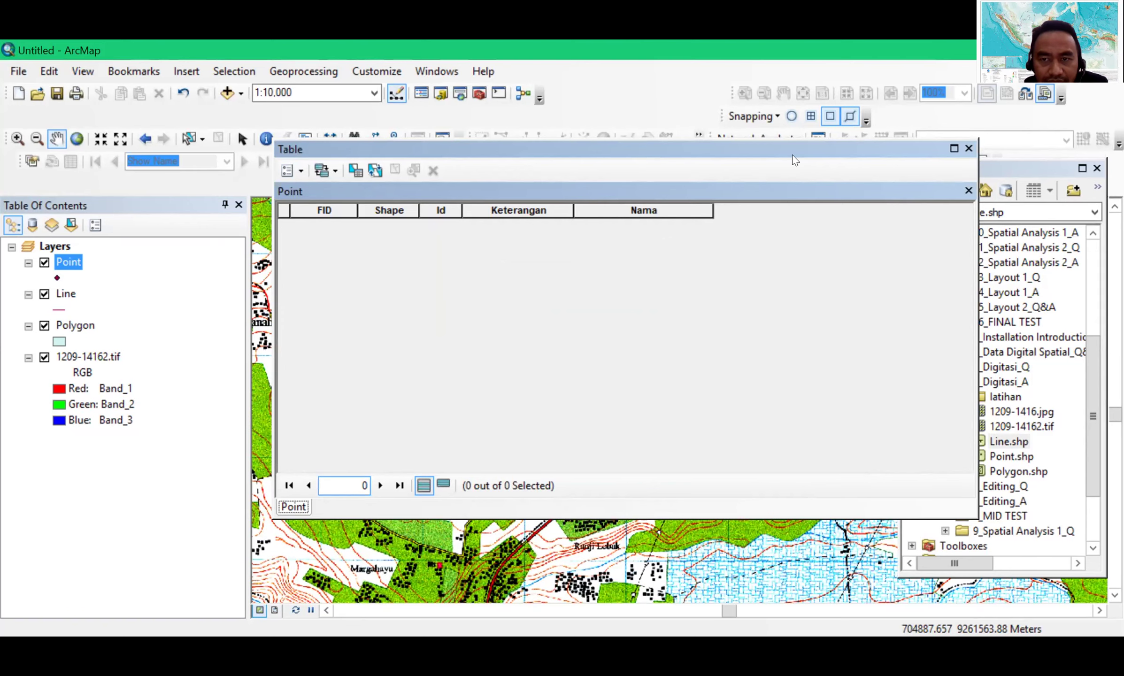
{"action": "left_click_drag", "start_coordinate": [792, 155], "coordinate": [619, 162]}
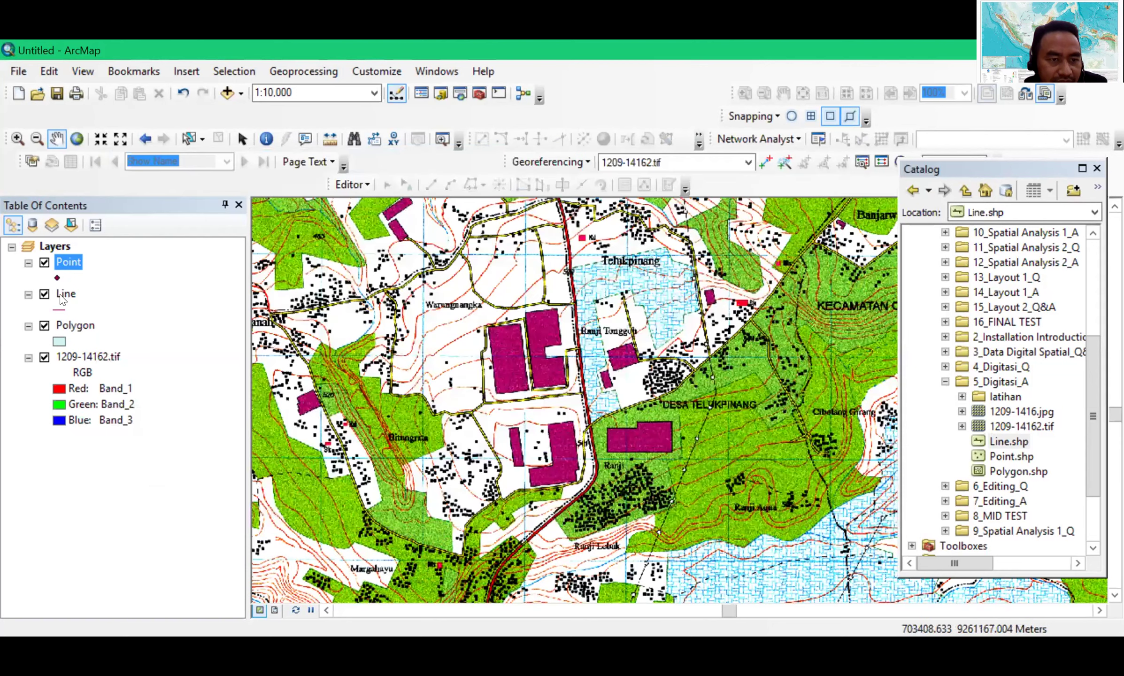
Open the Line layer's attribute table and add a text field named Keterangan with a length of 50
{"action": "right_click", "coordinate": [61, 299]}
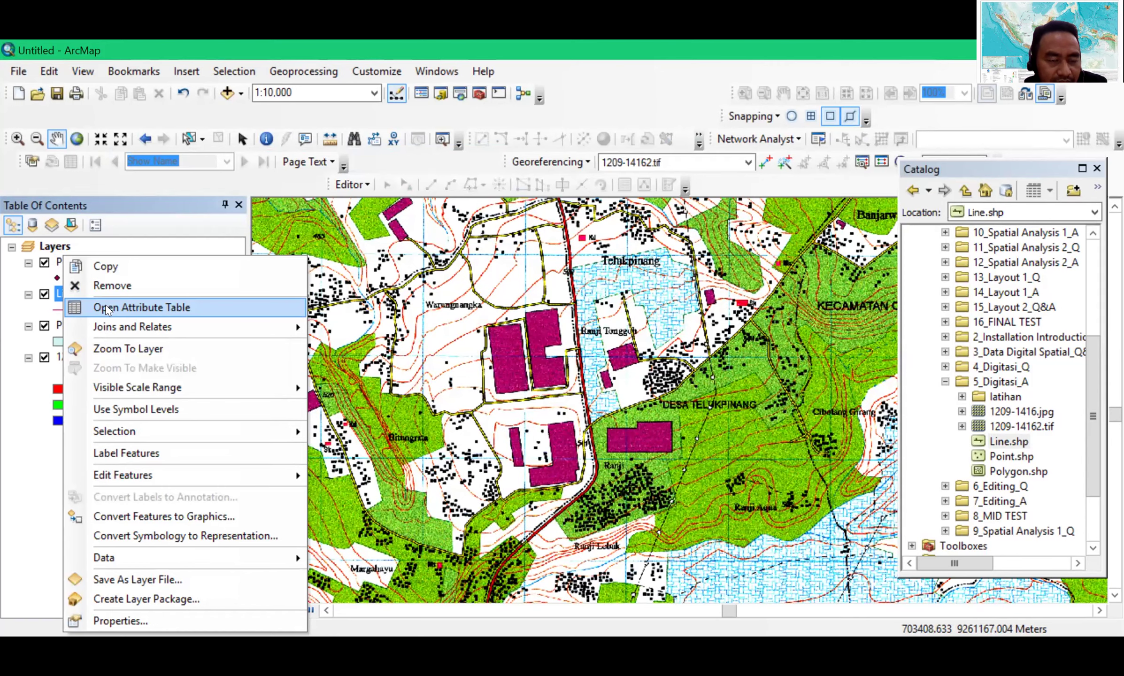
{"action": "left_click", "coordinate": [107, 308]}
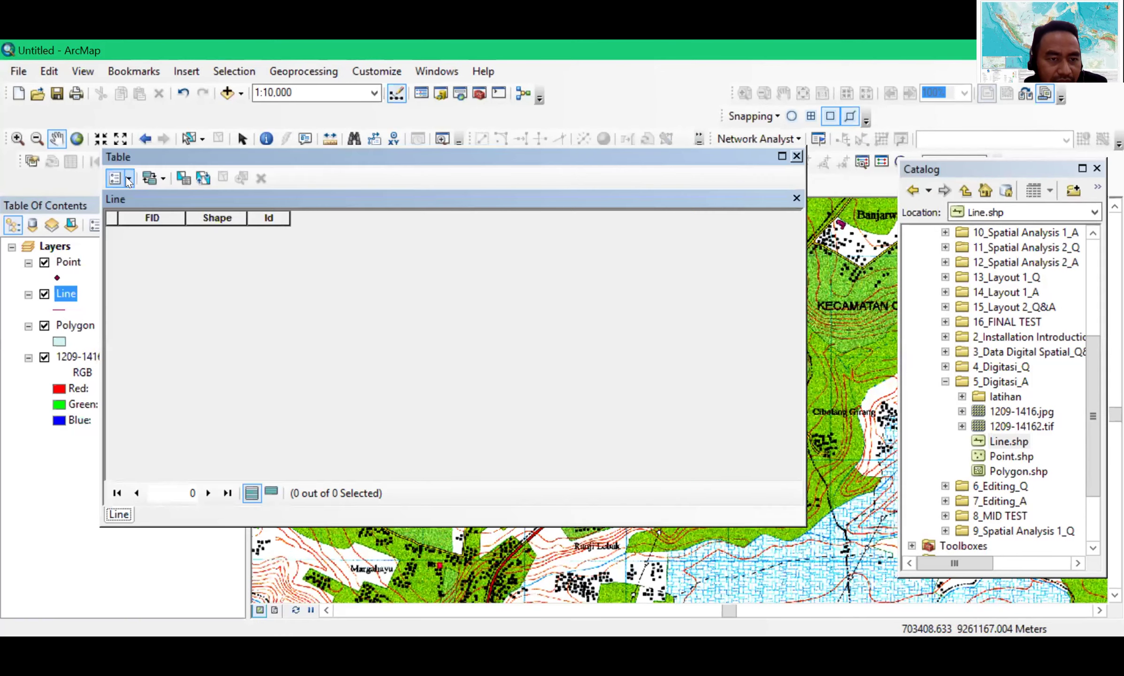
{"action": "left_click", "coordinate": [128, 178]}
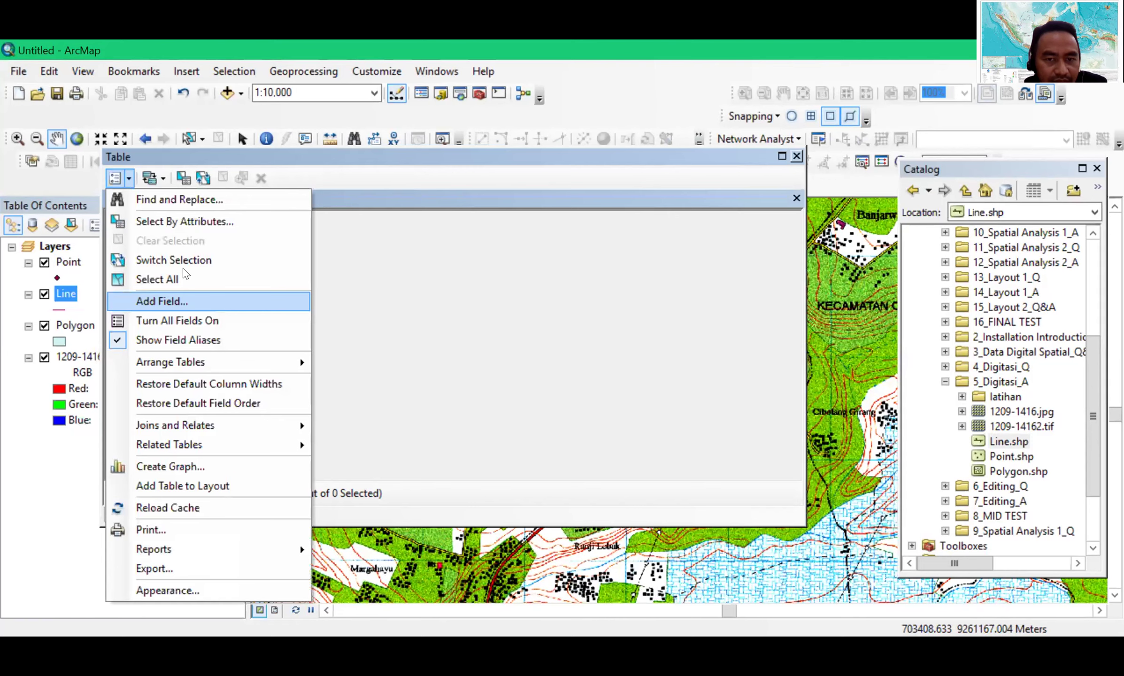
{"action": "key", "text": "Return"}
{"action": "type", "text": "Keterangan"}
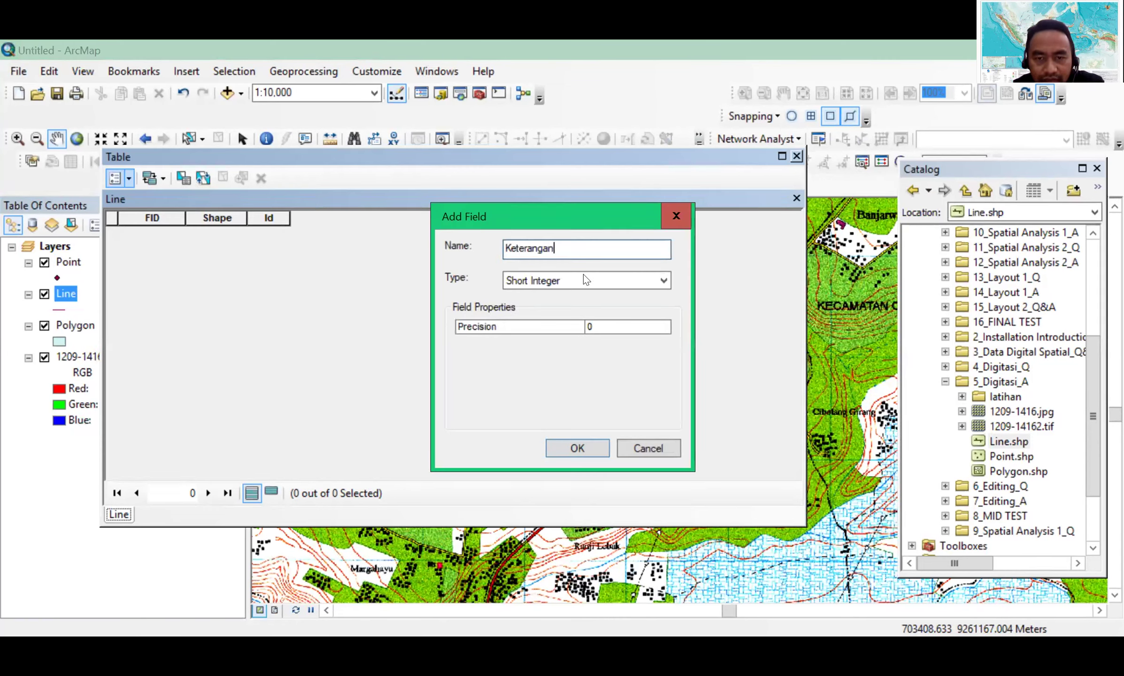
{"action": "left_click", "coordinate": [584, 280]}
{"action": "key", "text": "Down"}
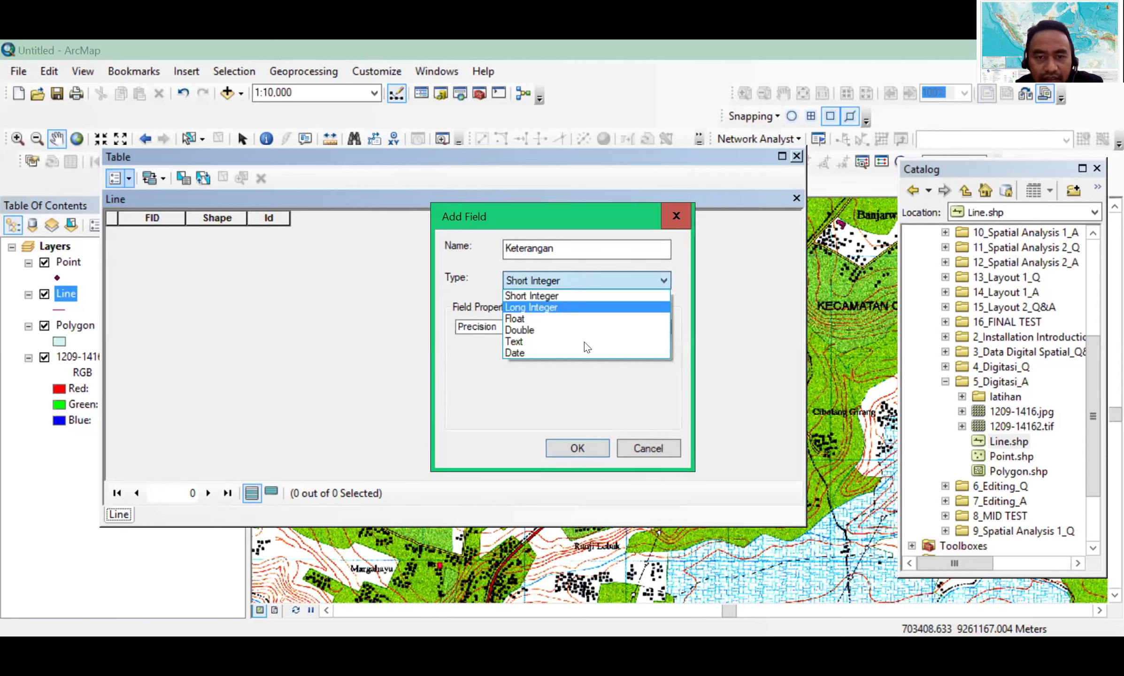
{"action": "key", "text": "Down"}
{"action": "key", "text": "Down"}
{"action": "key", "text": "Down"}
{"action": "key", "text": "Return"}
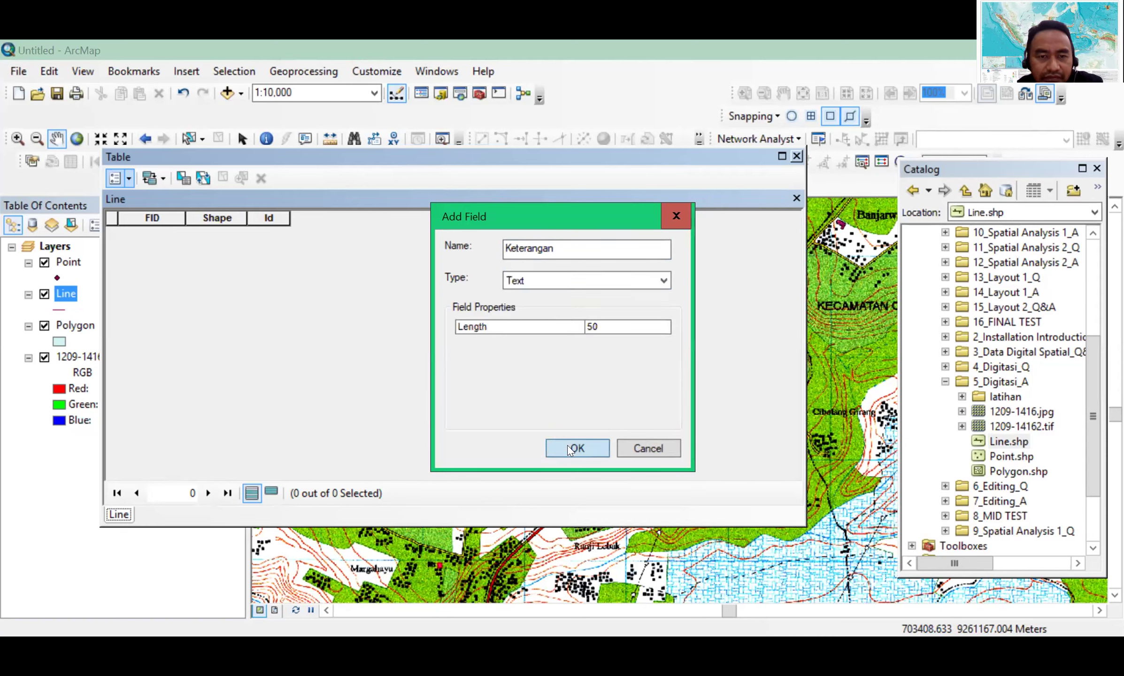
{"action": "key", "text": "Return"}
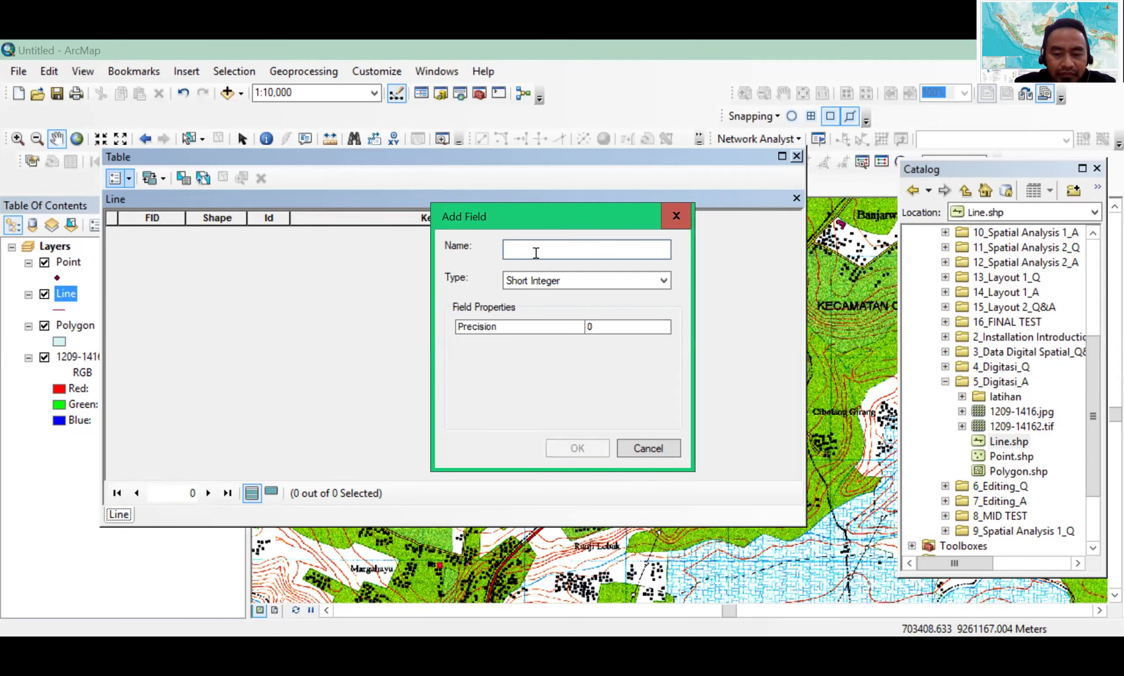
Add a text field named Nama with a length of 50 to the Line layer's attribute table
{"action": "type", "text": "Nama"}
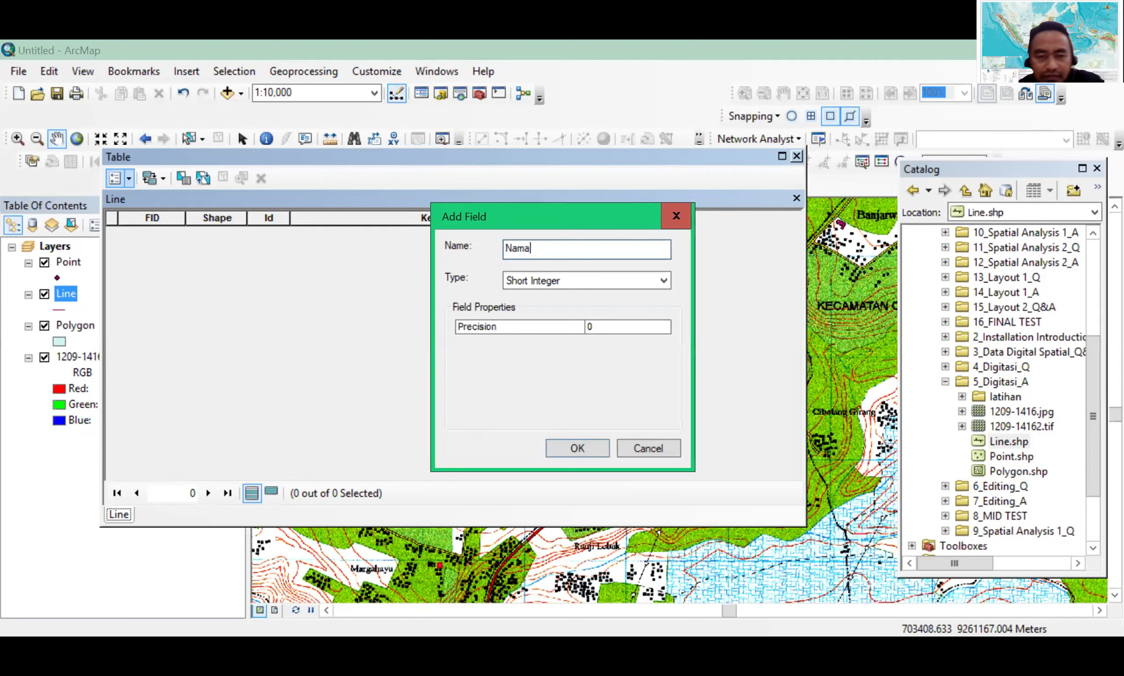
{"action": "left_click", "coordinate": [575, 284]}
{"action": "left_click", "coordinate": [516, 342]}
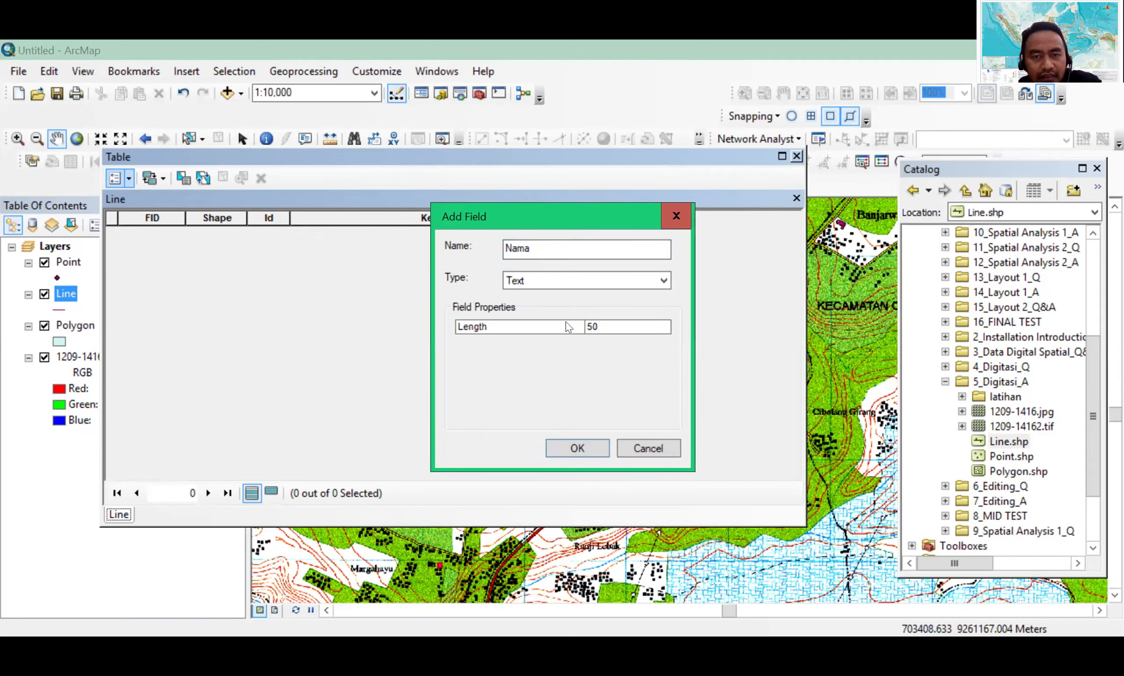
{"action": "key", "text": "Return"}
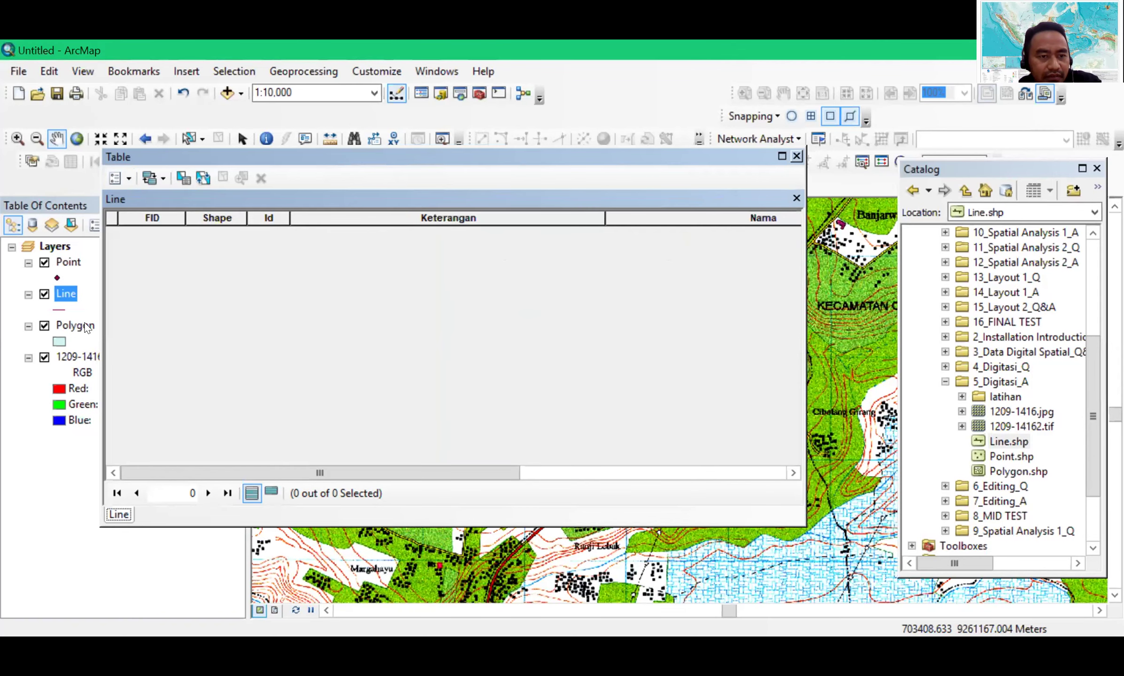
Open the Polygon layer's attribute table and add a text field named Keterangan
{"action": "left_click", "coordinate": [87, 327]}
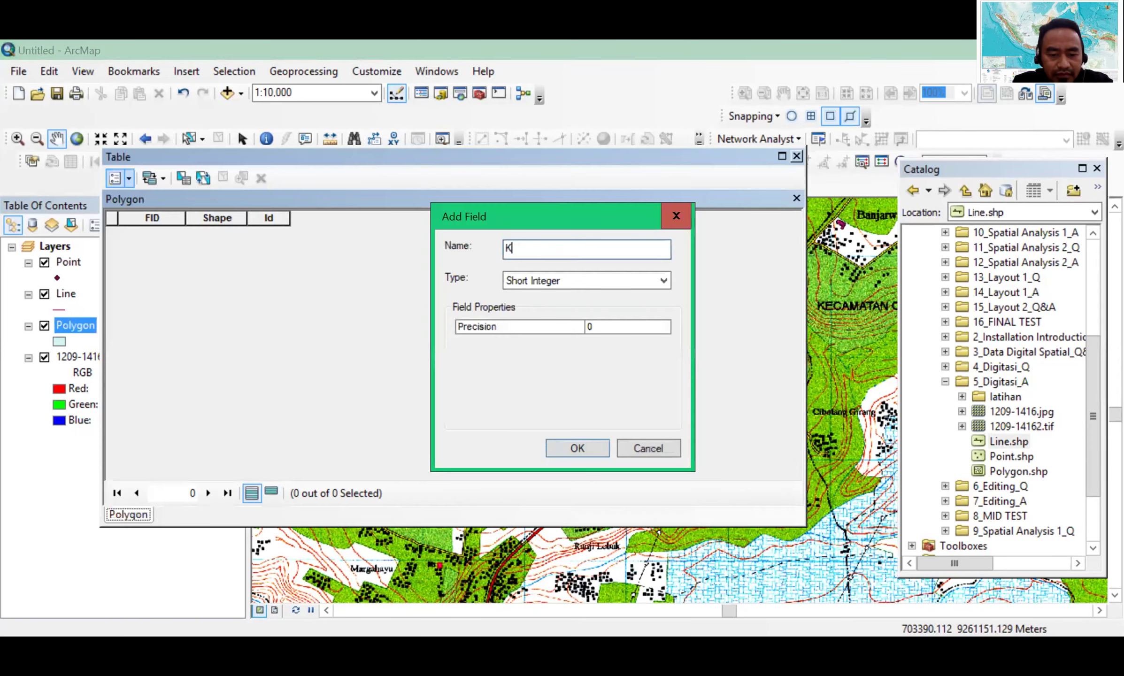
{"action": "type", "text": "eterangan"}
{"action": "left_click", "coordinate": [590, 279]}
{"action": "left_click", "coordinate": [575, 340]}
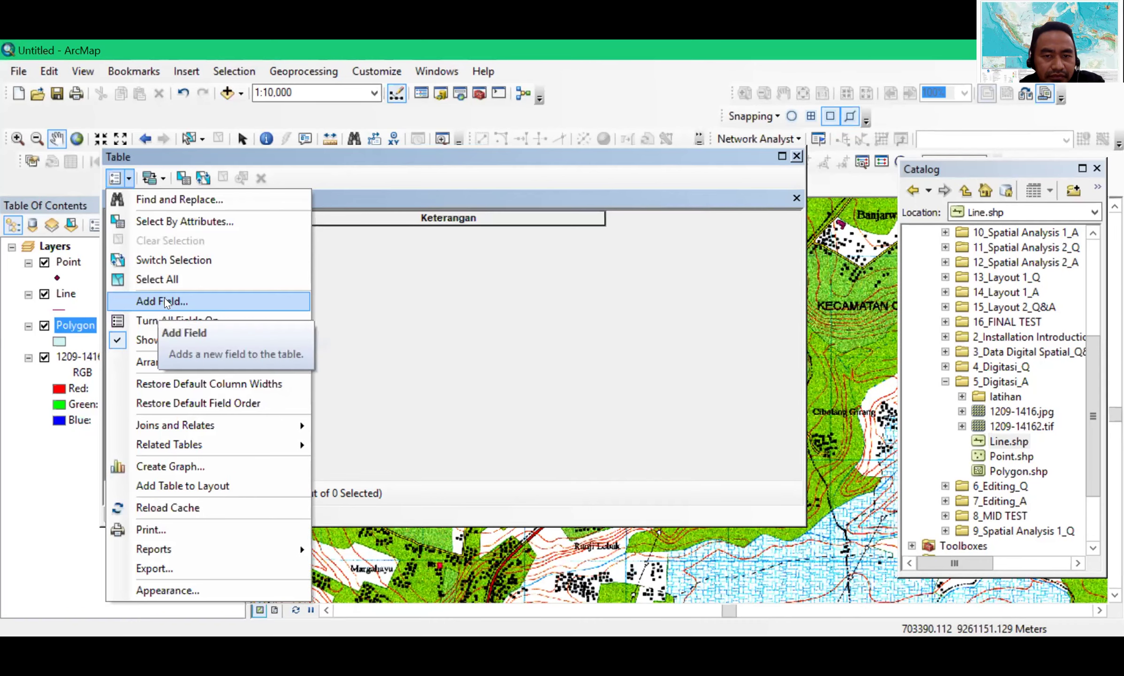
Add a text field named Nama to the Polygon layer's attribute table and close the table
{"action": "key", "text": "Return"}
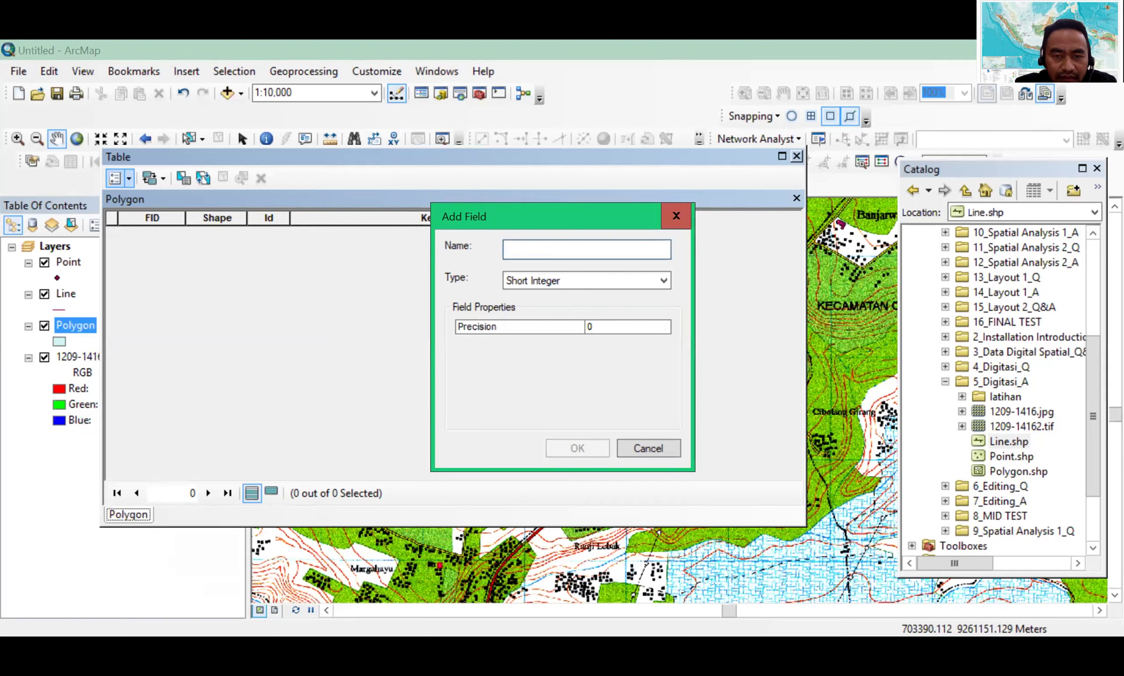
{"action": "type", "text": "Nama"}
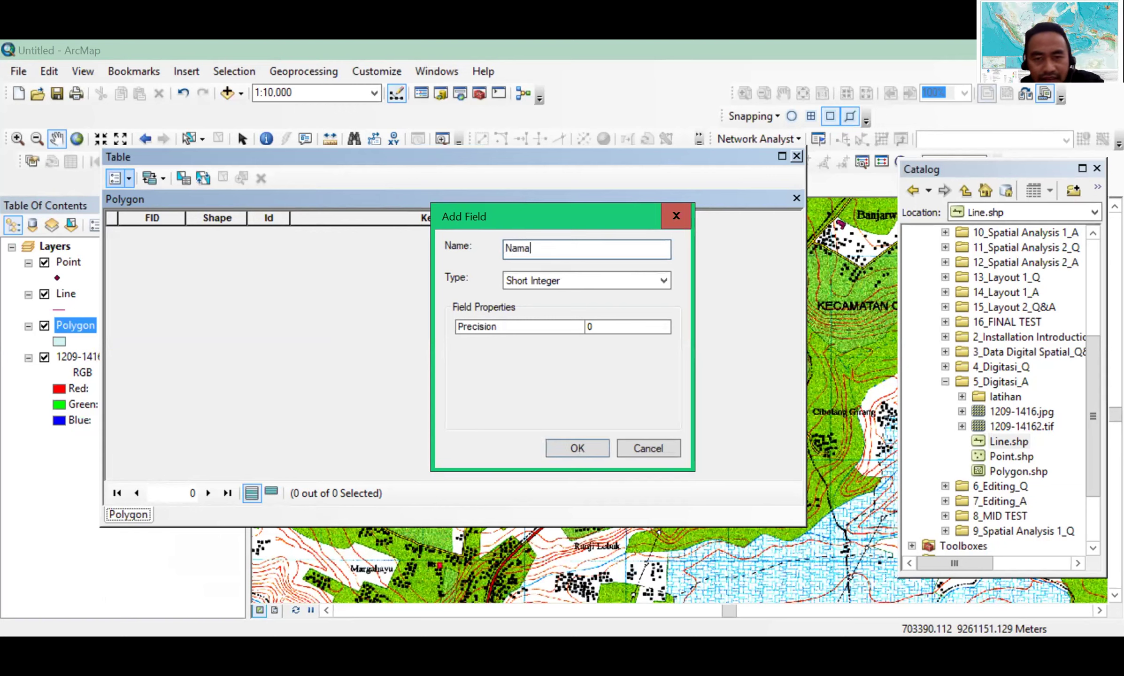
{"action": "left_click", "coordinate": [575, 278]}
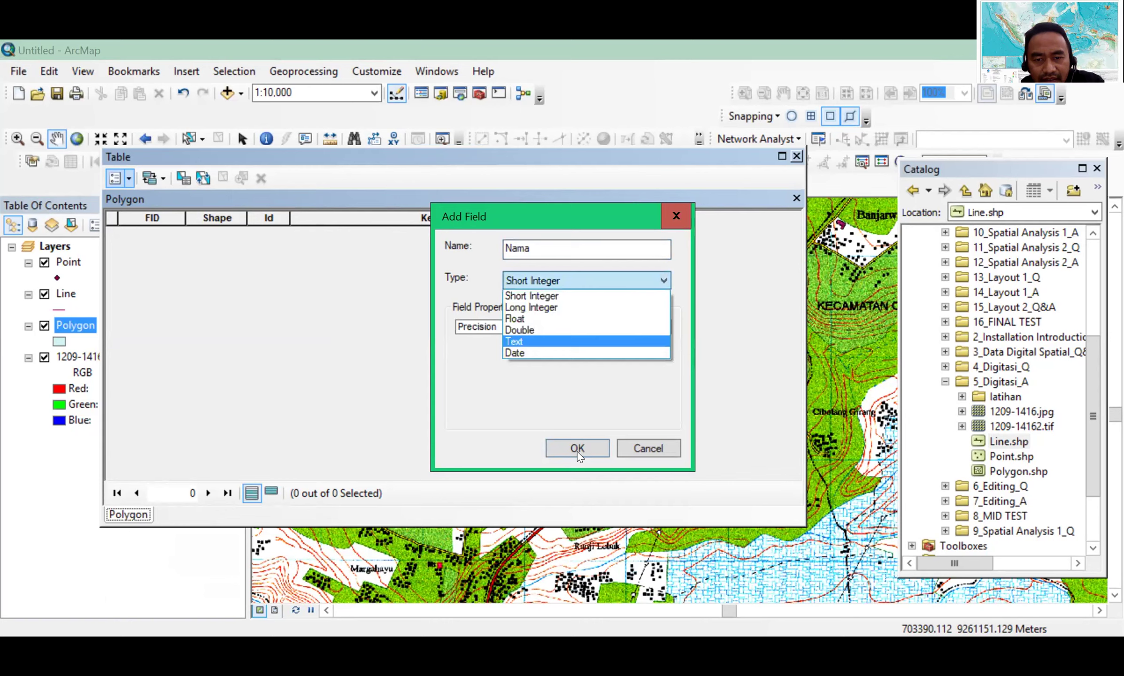
{"action": "left_click", "coordinate": [798, 157]}
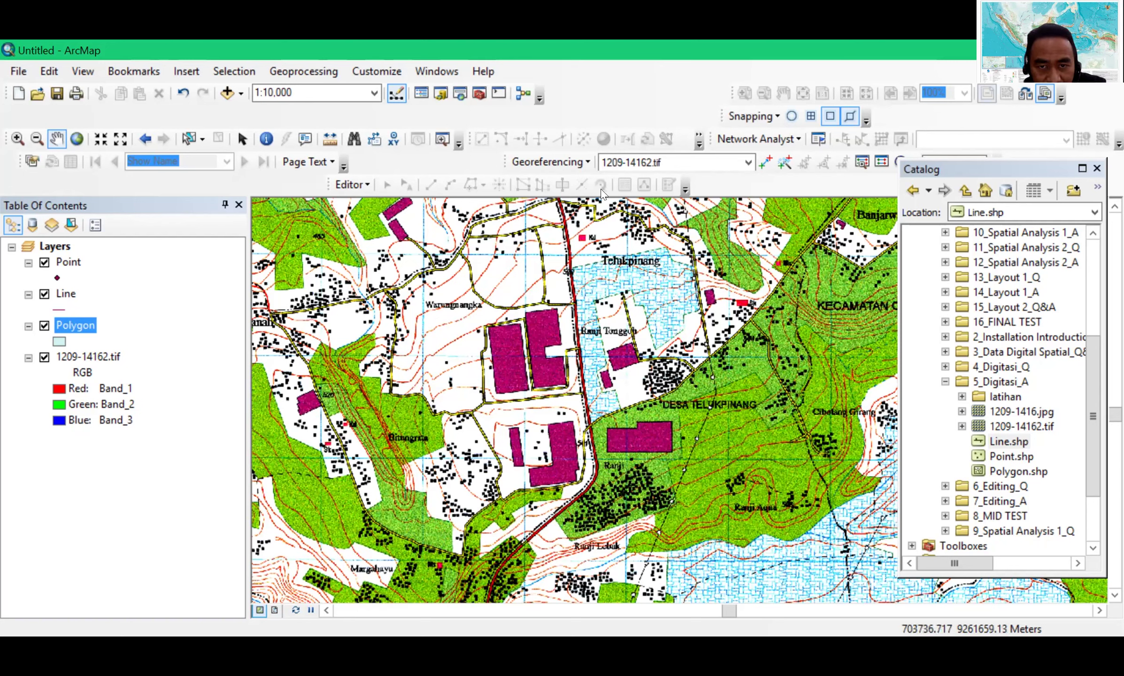
Start an edit session and show the Create Features window with the Line, Point and Polygon templates
{"action": "left_click", "coordinate": [368, 189]}
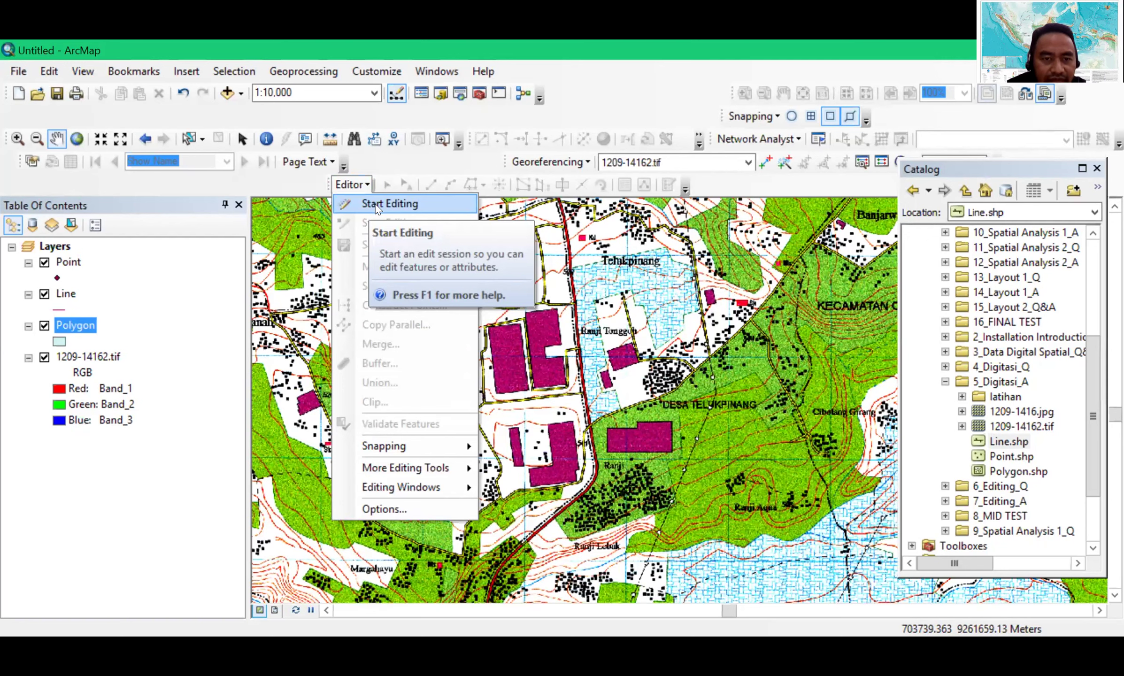
{"action": "left_click", "coordinate": [372, 201]}
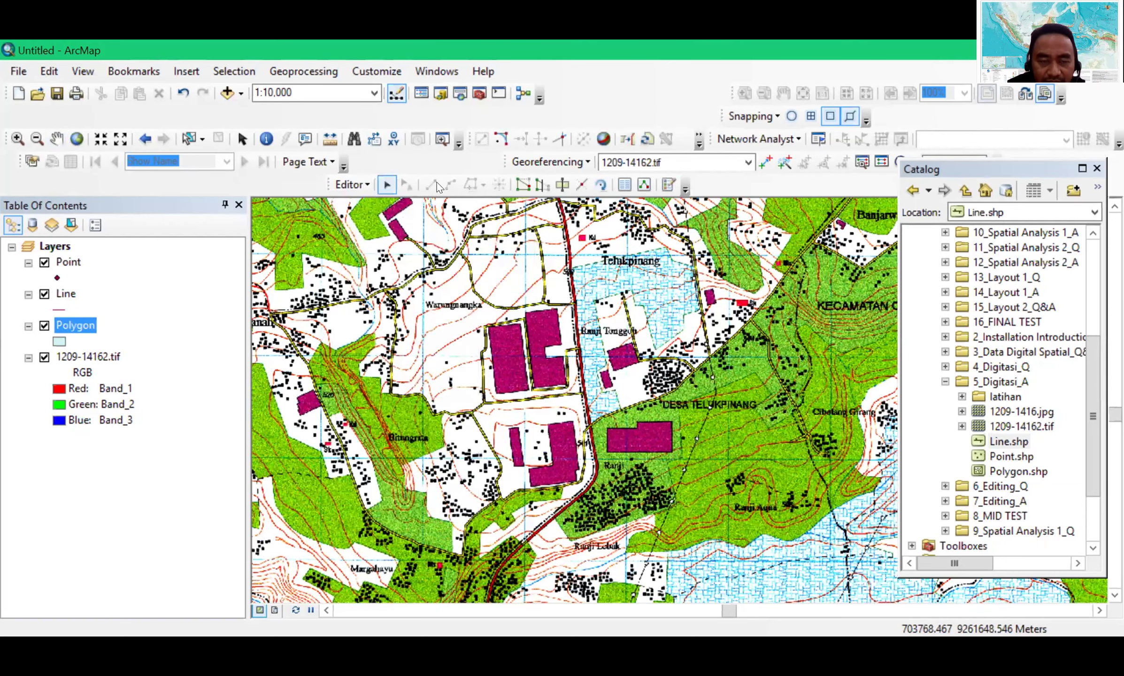
{"action": "left_click", "coordinate": [581, 185]}
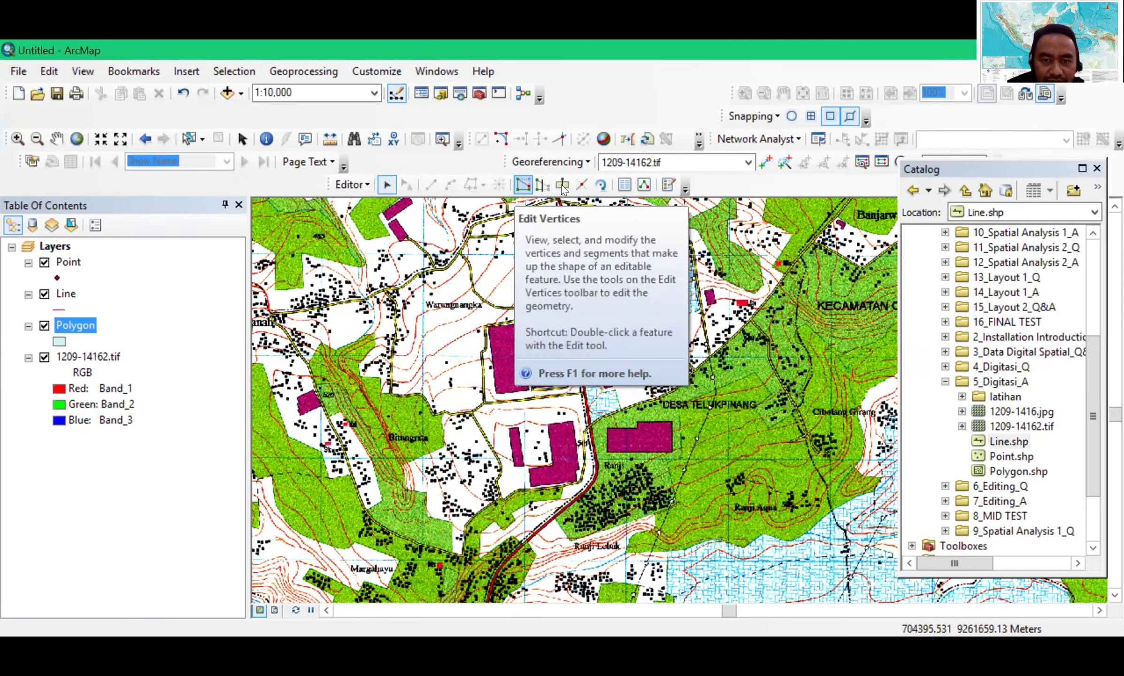
{"action": "left_click", "coordinate": [601, 185]}
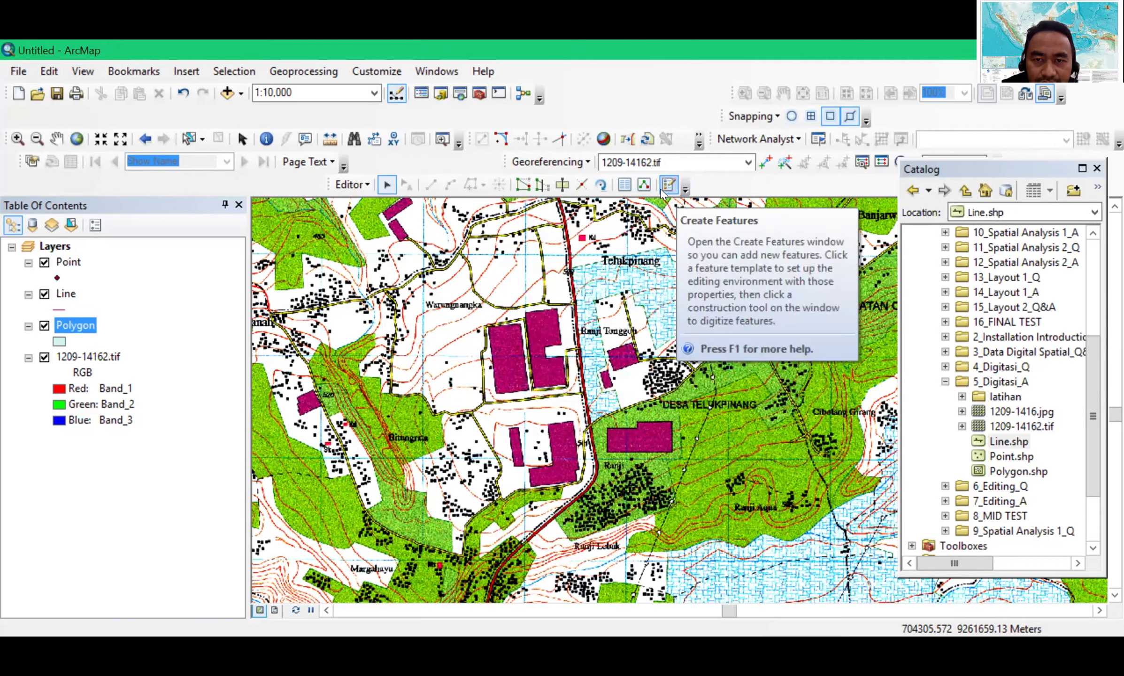
{"action": "left_click", "coordinate": [662, 189]}
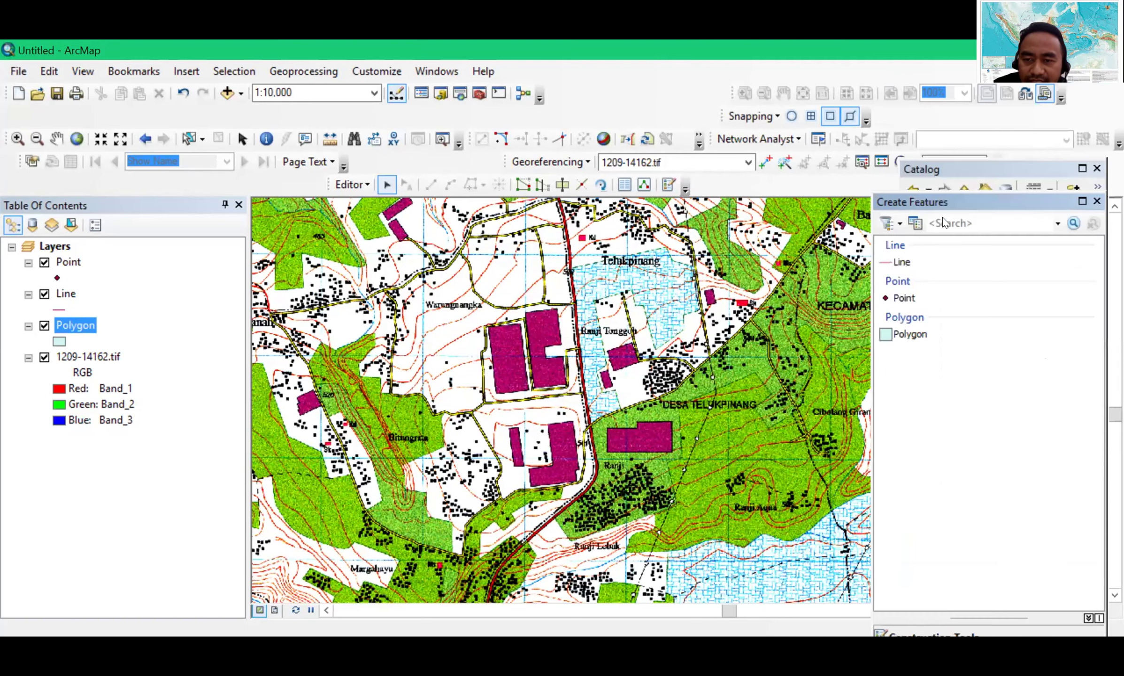
{"action": "left_click", "coordinate": [669, 185]}
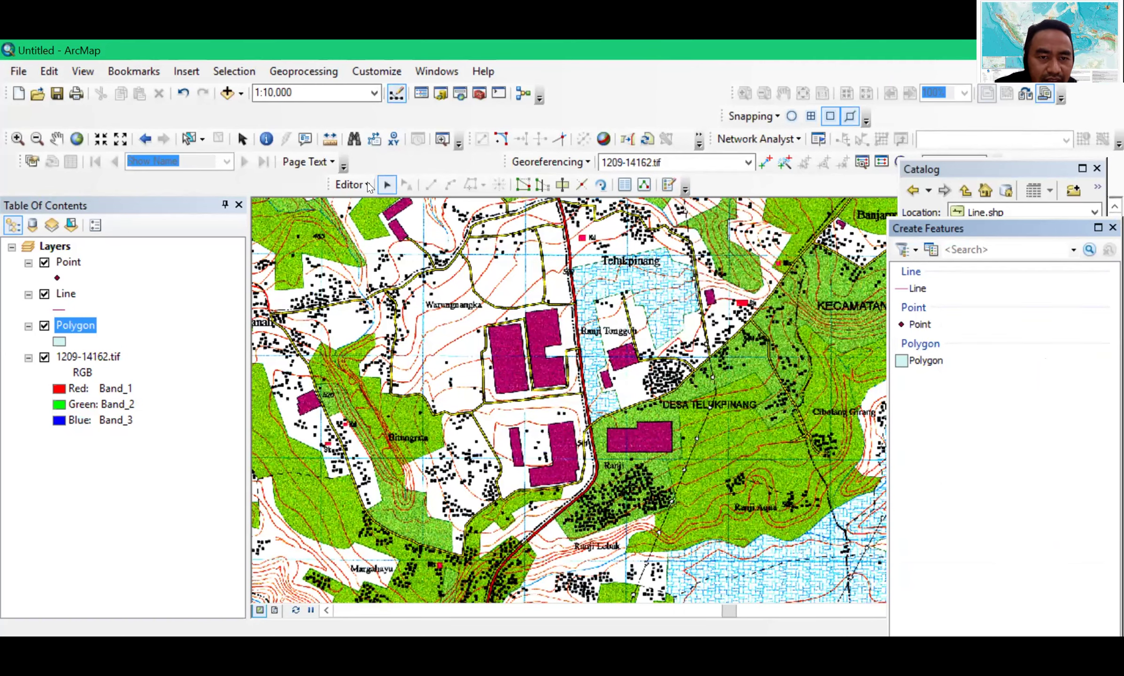
Try to edit vertices with the Edit Vertices tool while no feature is selected
{"action": "left_click", "coordinate": [386, 185]}
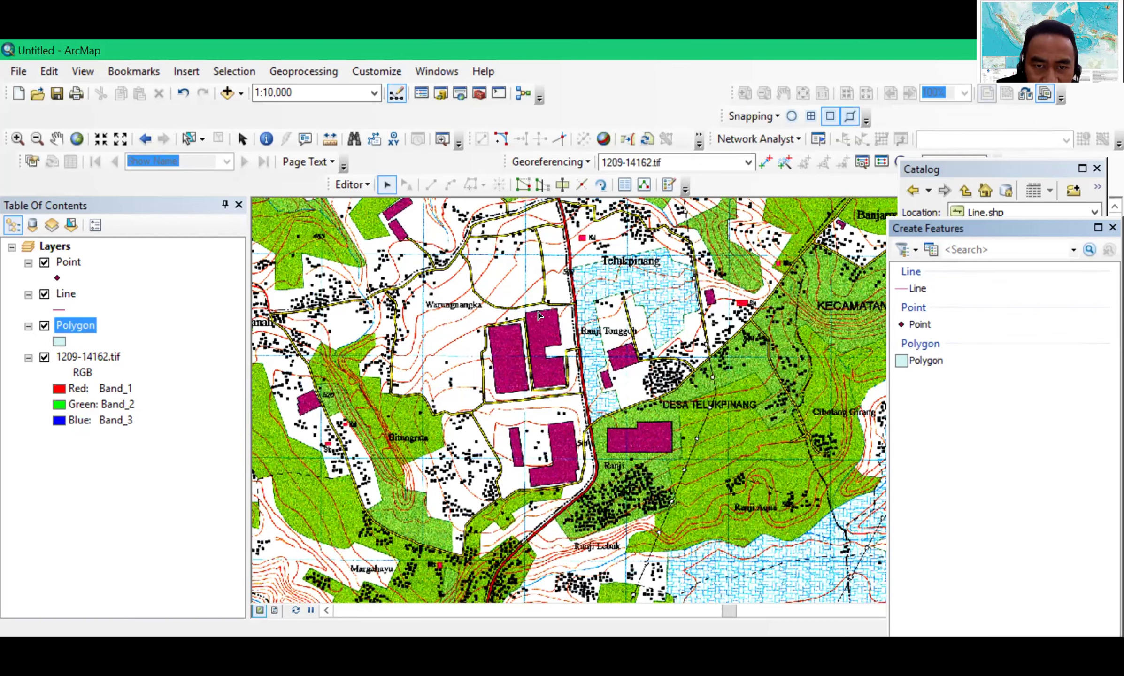
{"action": "left_click", "coordinate": [521, 186]}
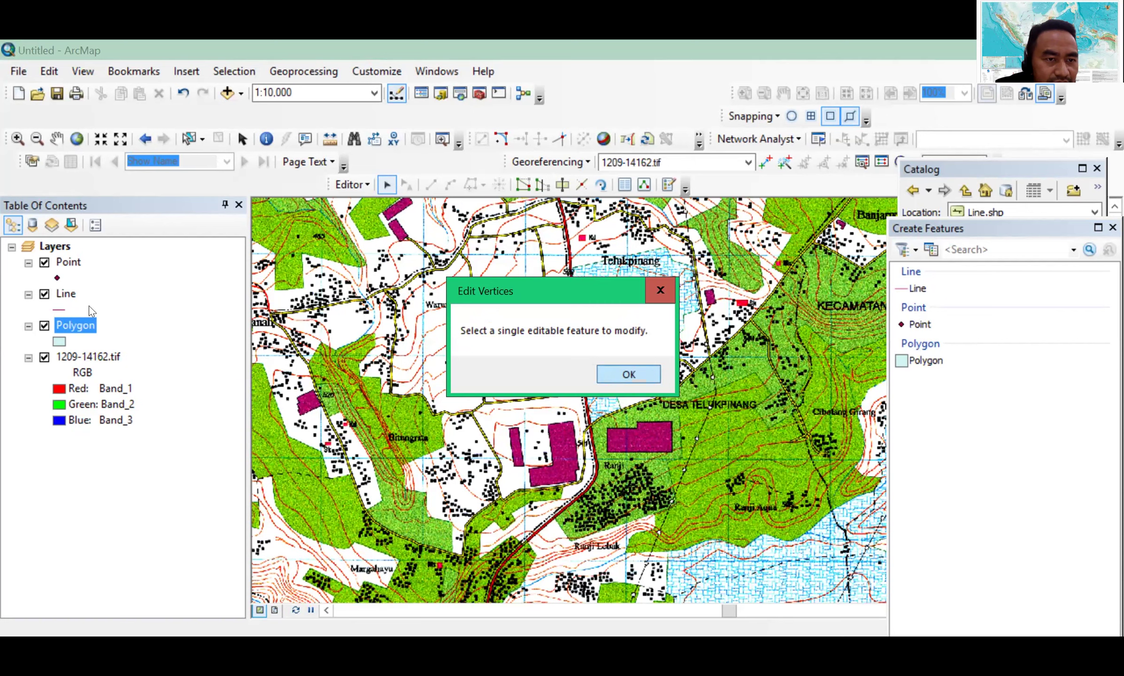
{"action": "key", "text": "Return"}
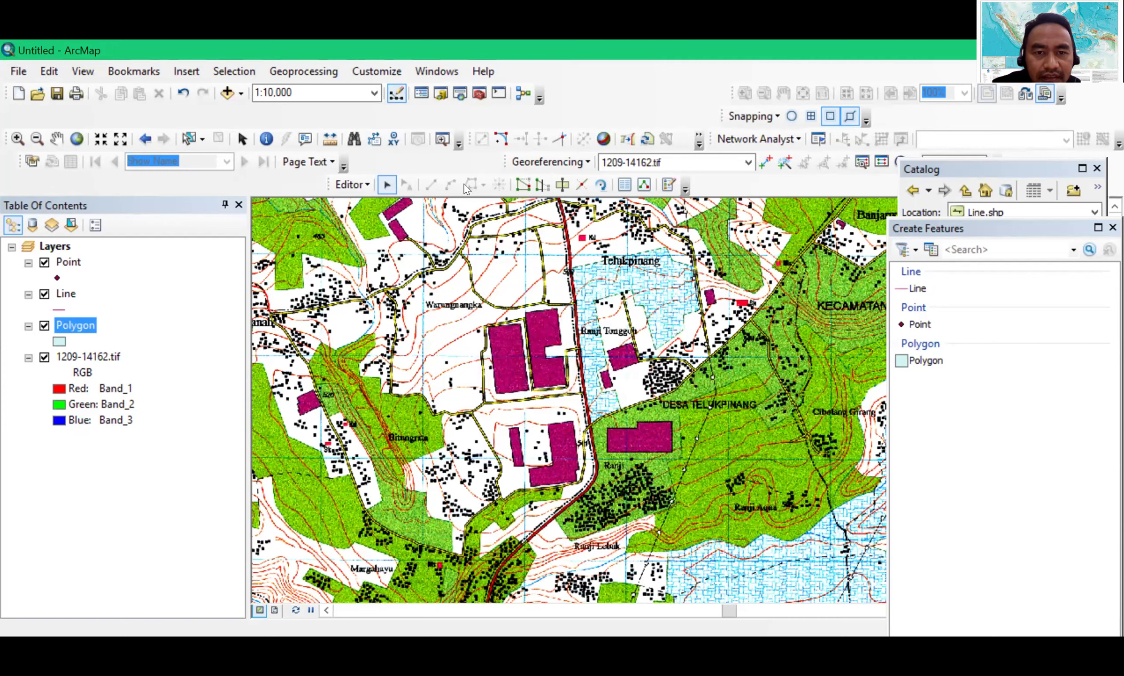
Activate the Polygon feature template and set its construction method to Straight Segment
{"action": "left_click", "coordinate": [920, 362]}
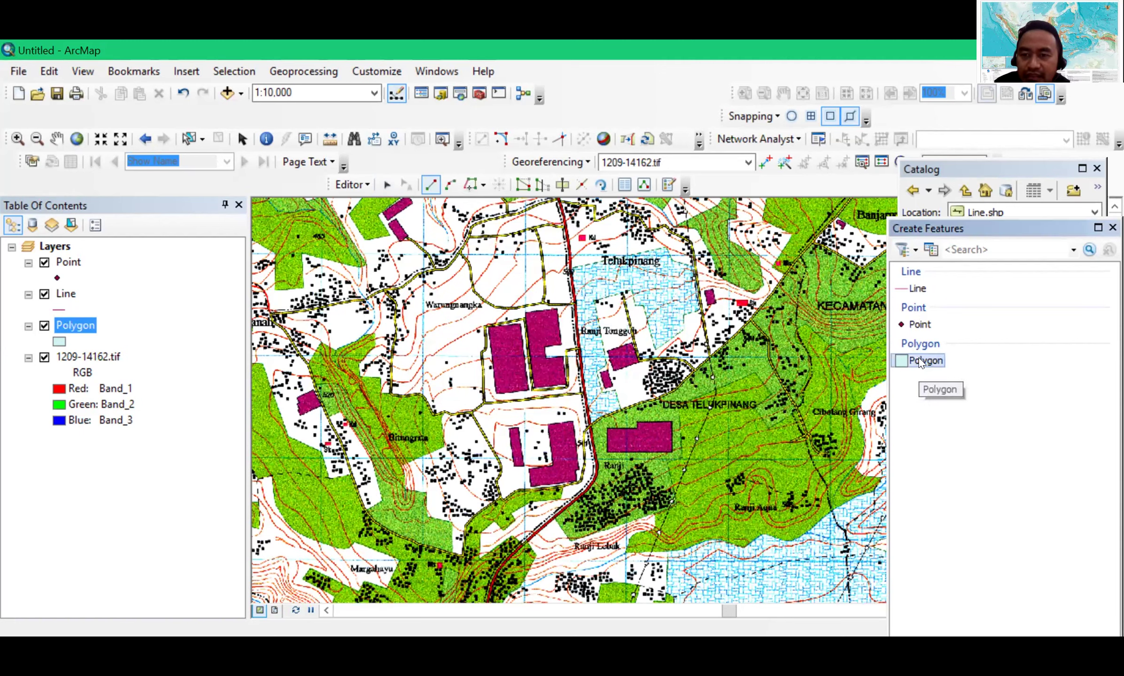
{"action": "double_click", "coordinate": [921, 361]}
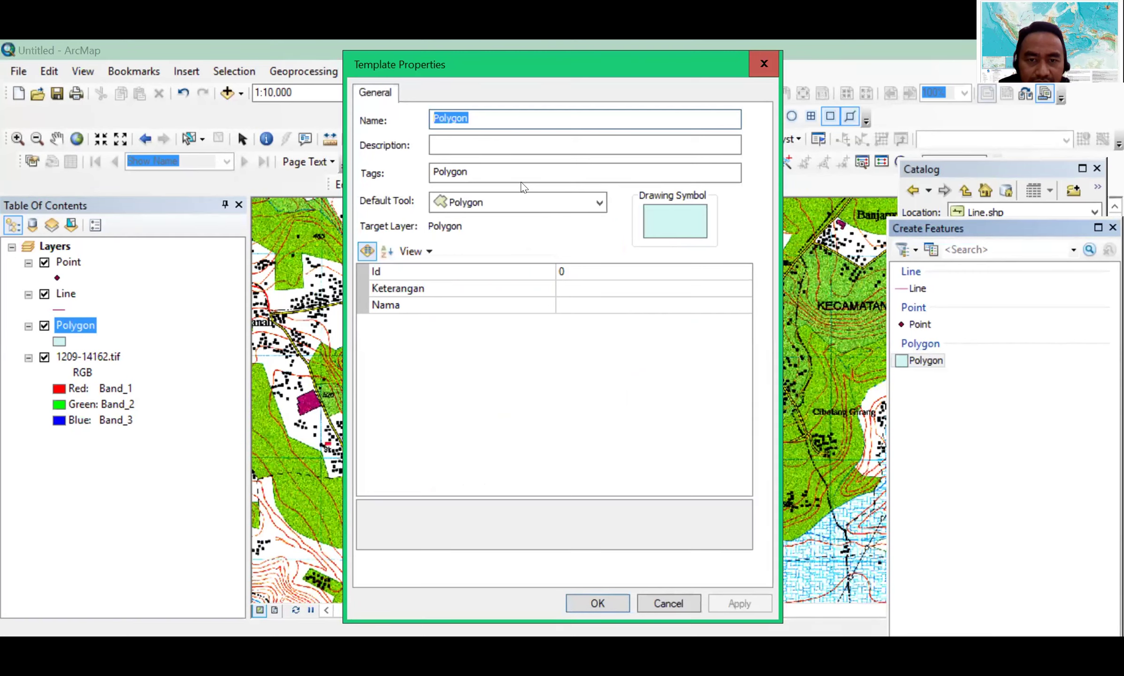
{"action": "key", "text": "Escape"}
{"action": "left_click", "coordinate": [471, 186]}
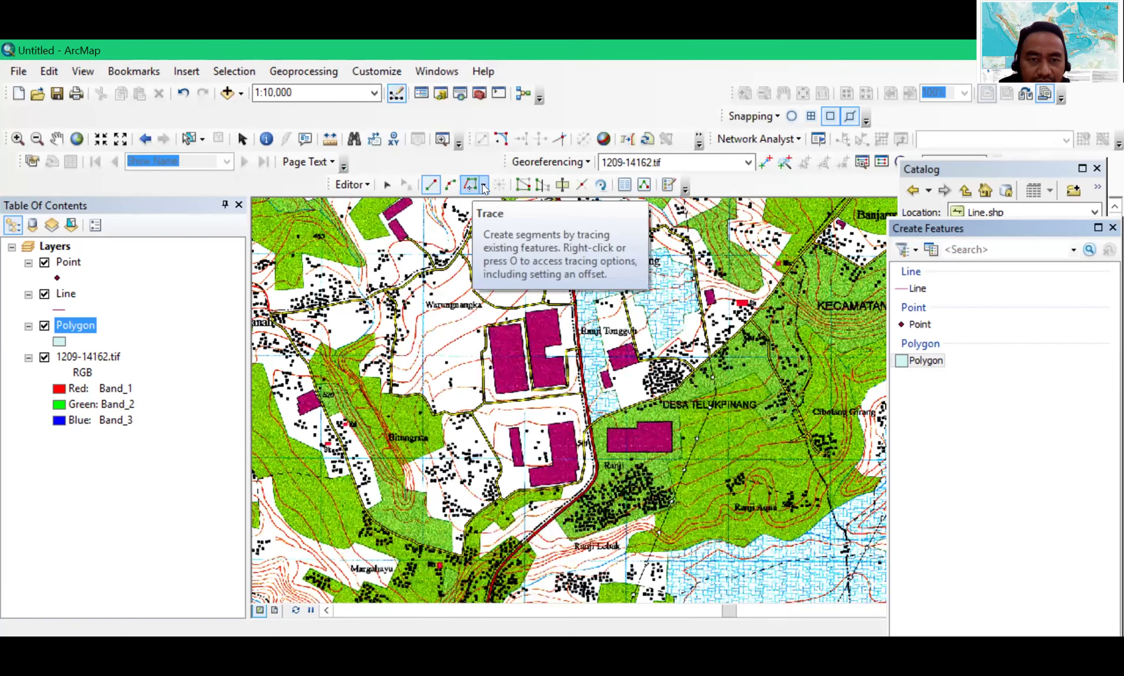
{"action": "left_click", "coordinate": [431, 186]}
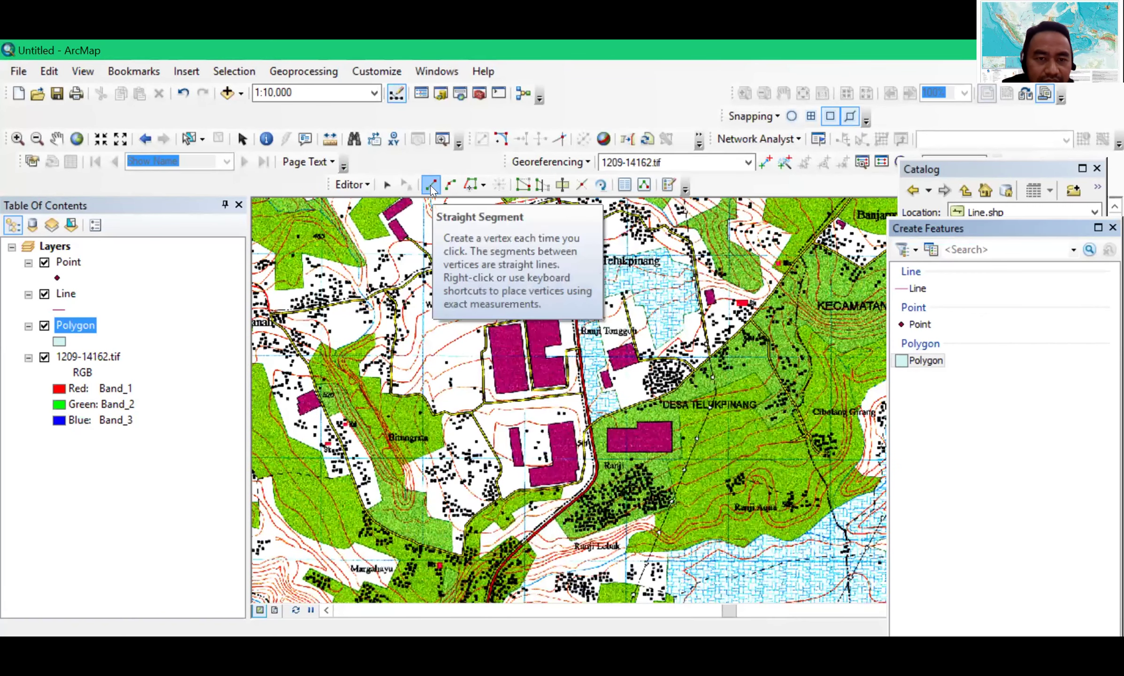
{"action": "left_click", "coordinate": [387, 185]}
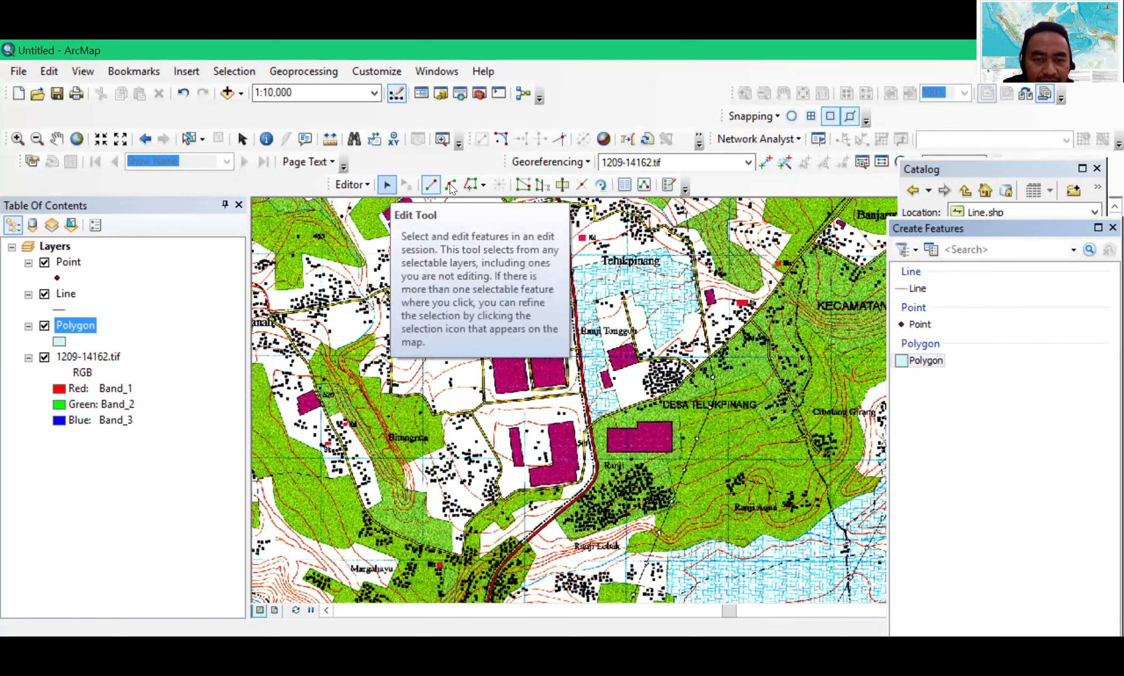
{"action": "left_click", "coordinate": [430, 185]}
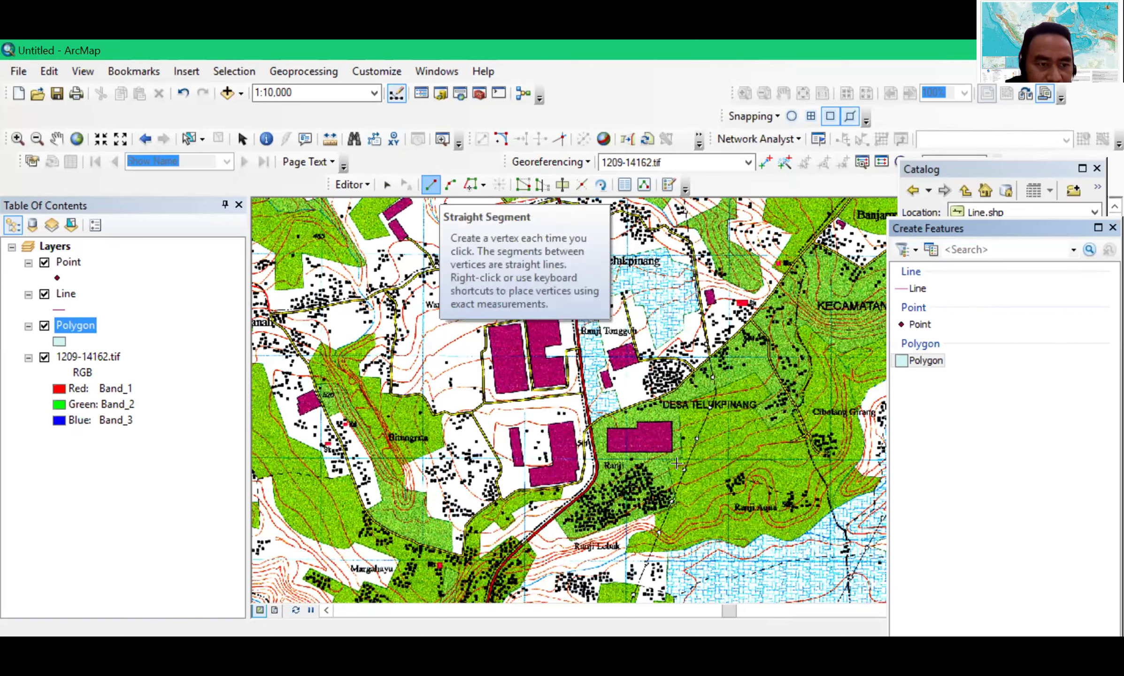
Digitize the four-cornered magenta building northwest of the DESA TELUKPINANG label as a polygon and finish the sketch
{"action": "left_click", "coordinate": [608, 350]}
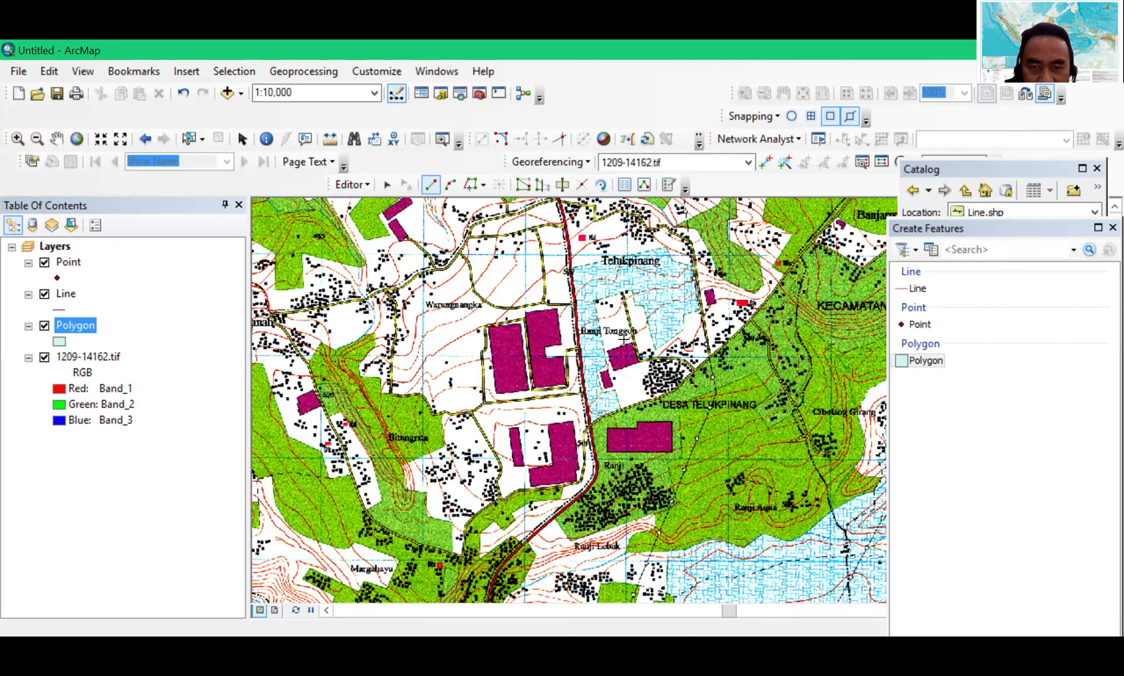
{"action": "left_click", "coordinate": [633, 342]}
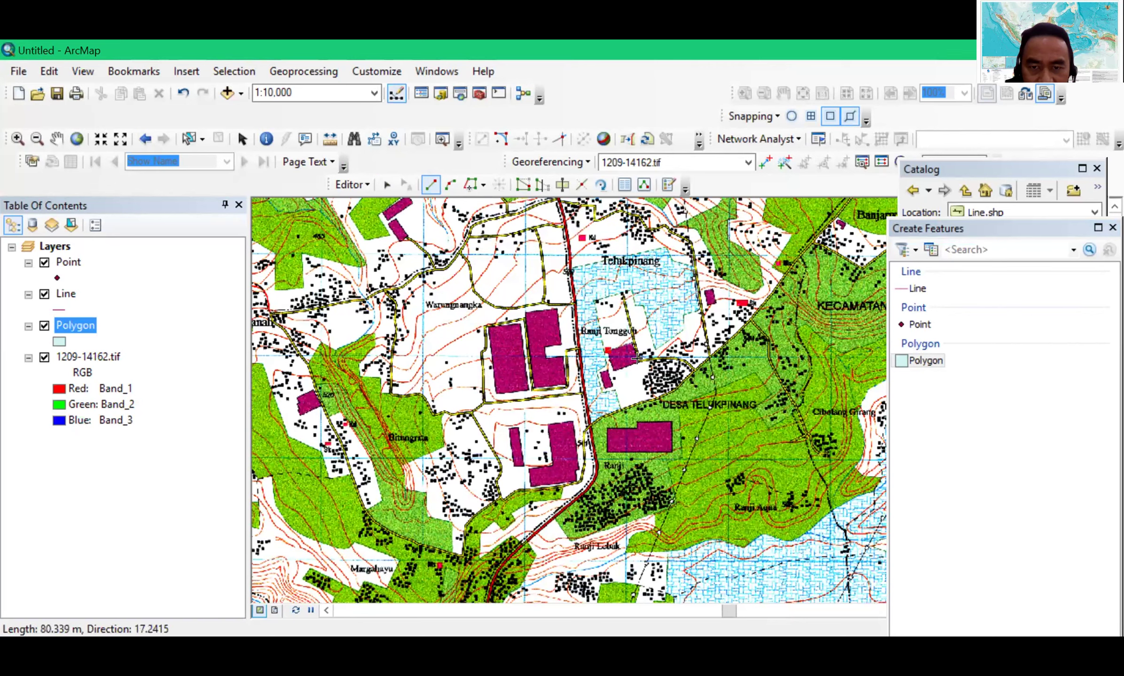
{"action": "left_click", "coordinate": [641, 362]}
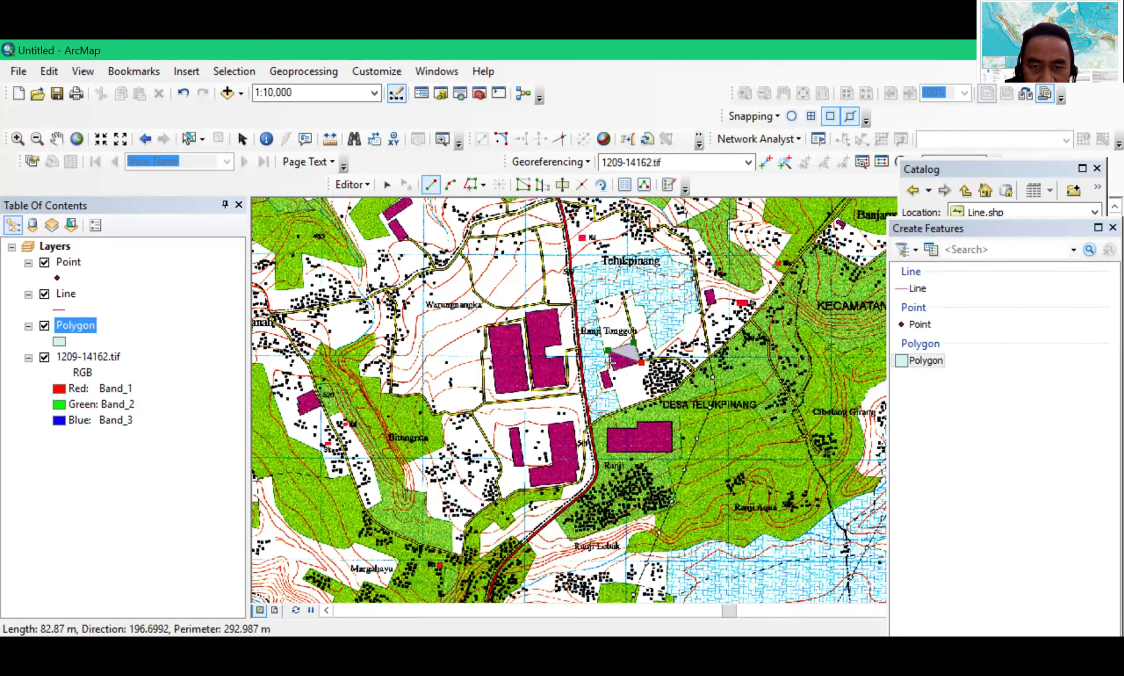
{"action": "left_click", "coordinate": [614, 370]}
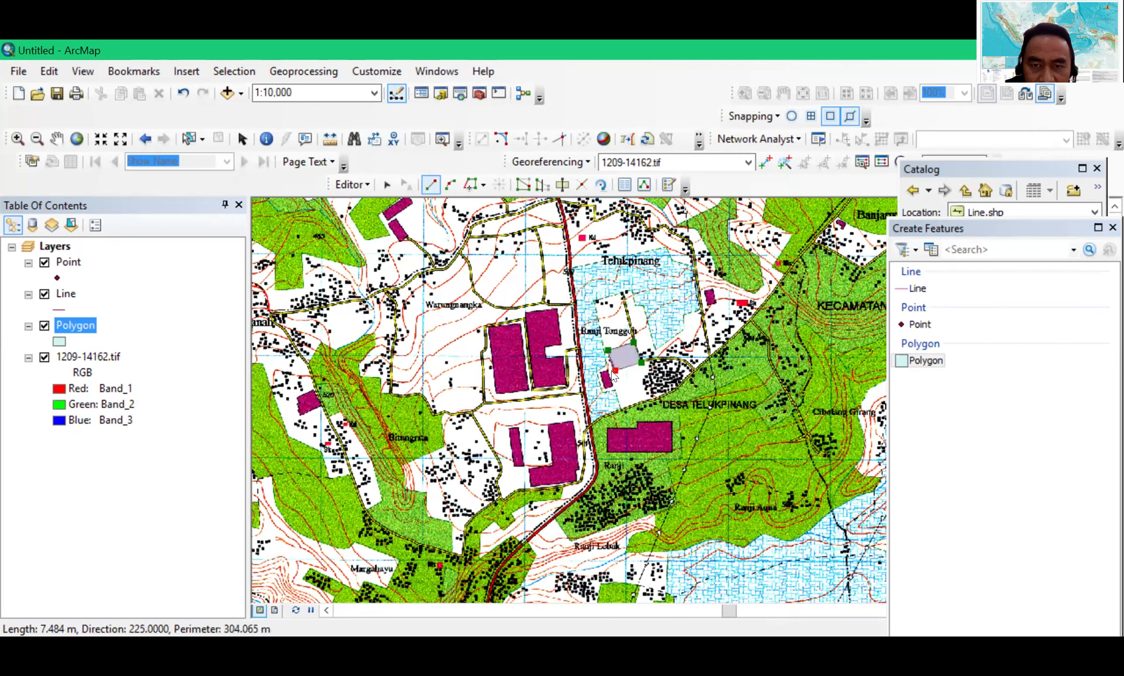
{"action": "right_click", "coordinate": [610, 369]}
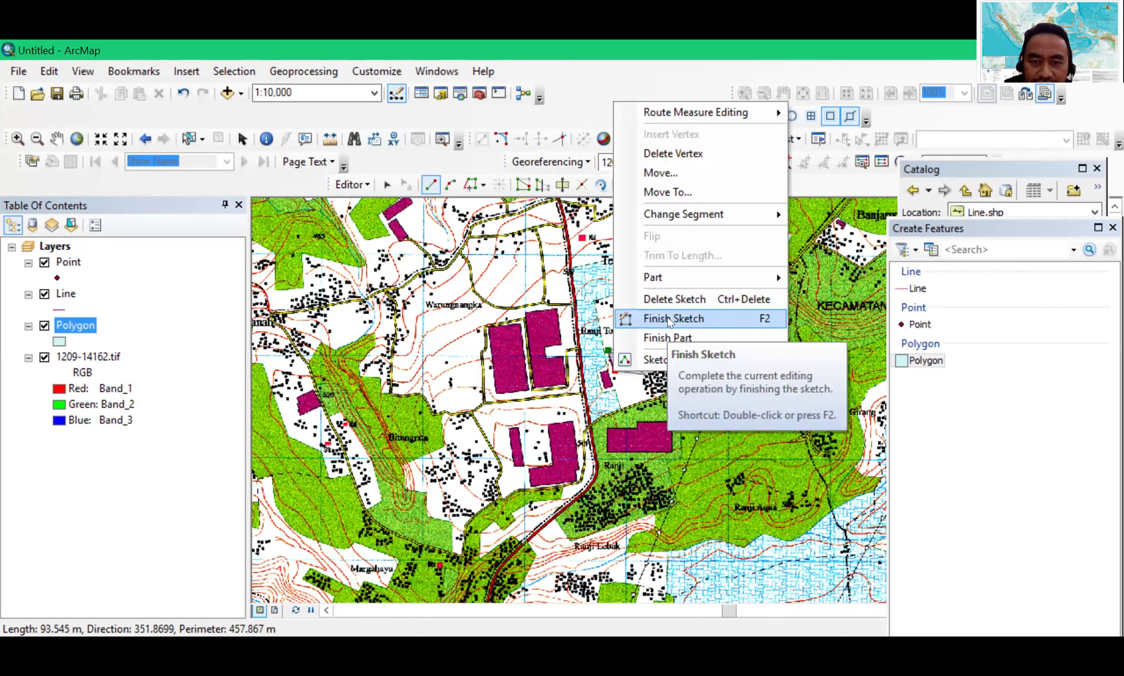
{"action": "left_click", "coordinate": [671, 319]}
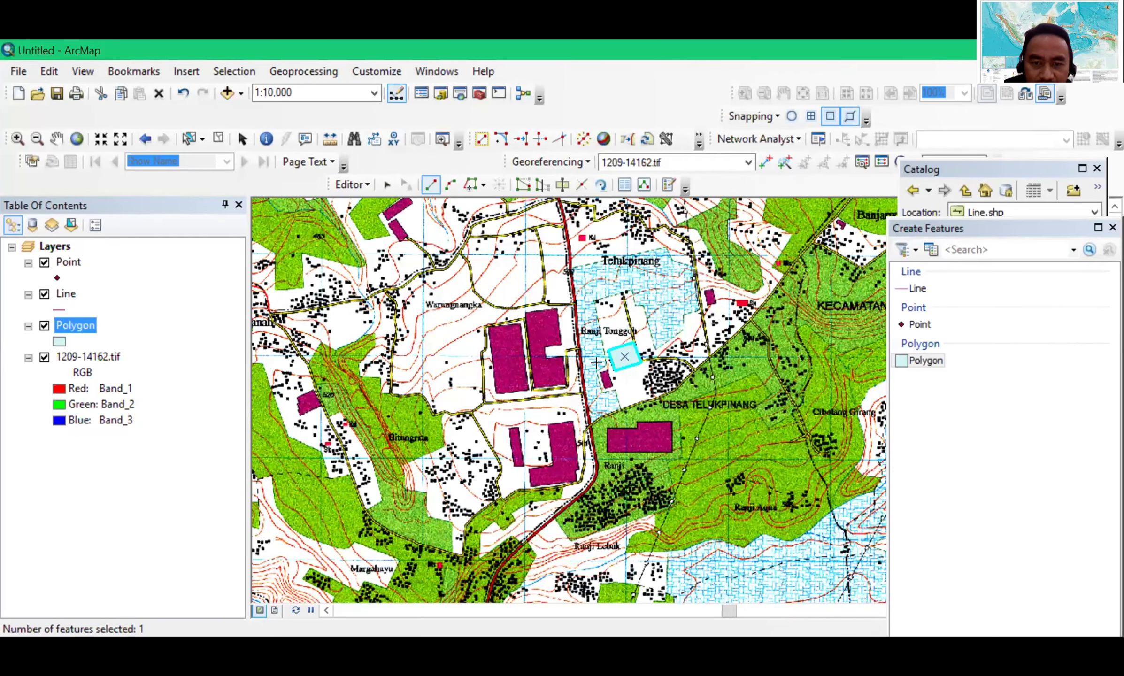
Digitize the small magenta building just southwest of the first polygon as a second polygon and finish the sketch
{"action": "left_click", "coordinate": [599, 370]}
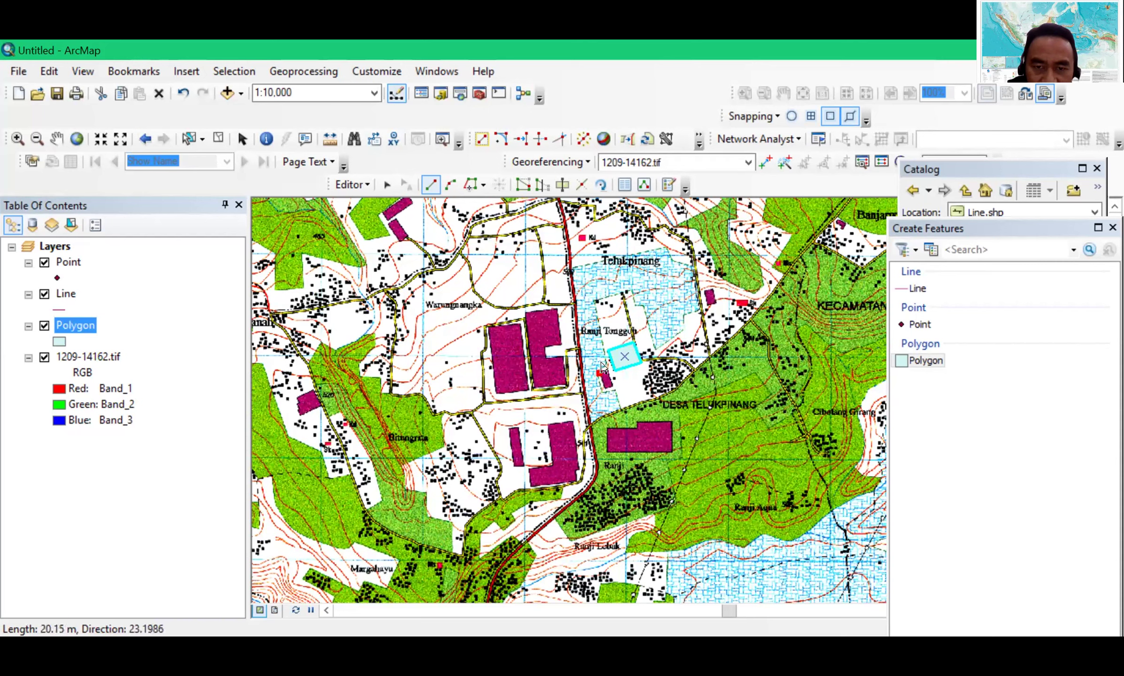
{"action": "left_click", "coordinate": [605, 381]}
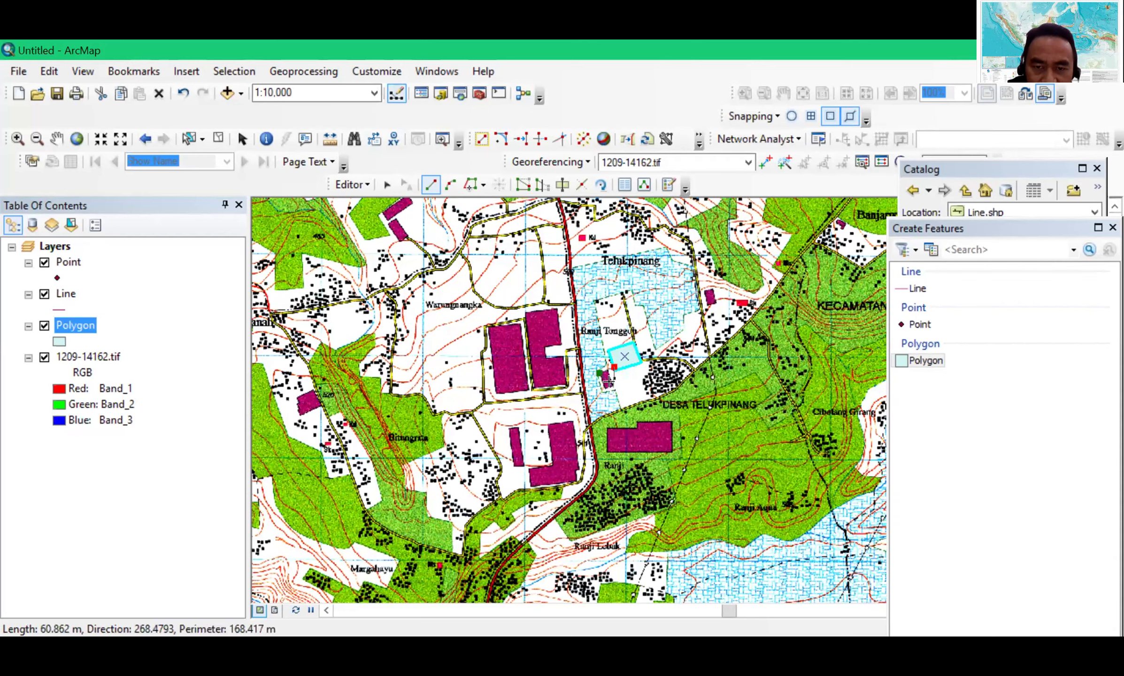
{"action": "left_click", "coordinate": [612, 386]}
{"action": "left_click", "coordinate": [603, 389]}
{"action": "left_click", "coordinate": [596, 372]}
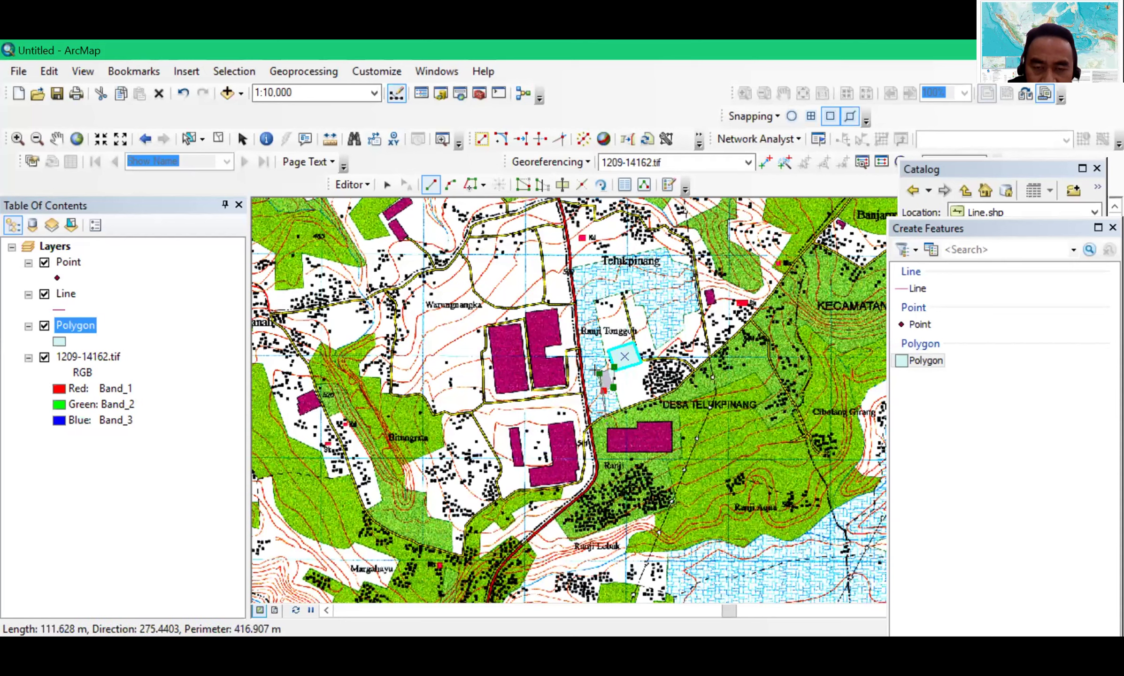
{"action": "key", "text": "F2"}
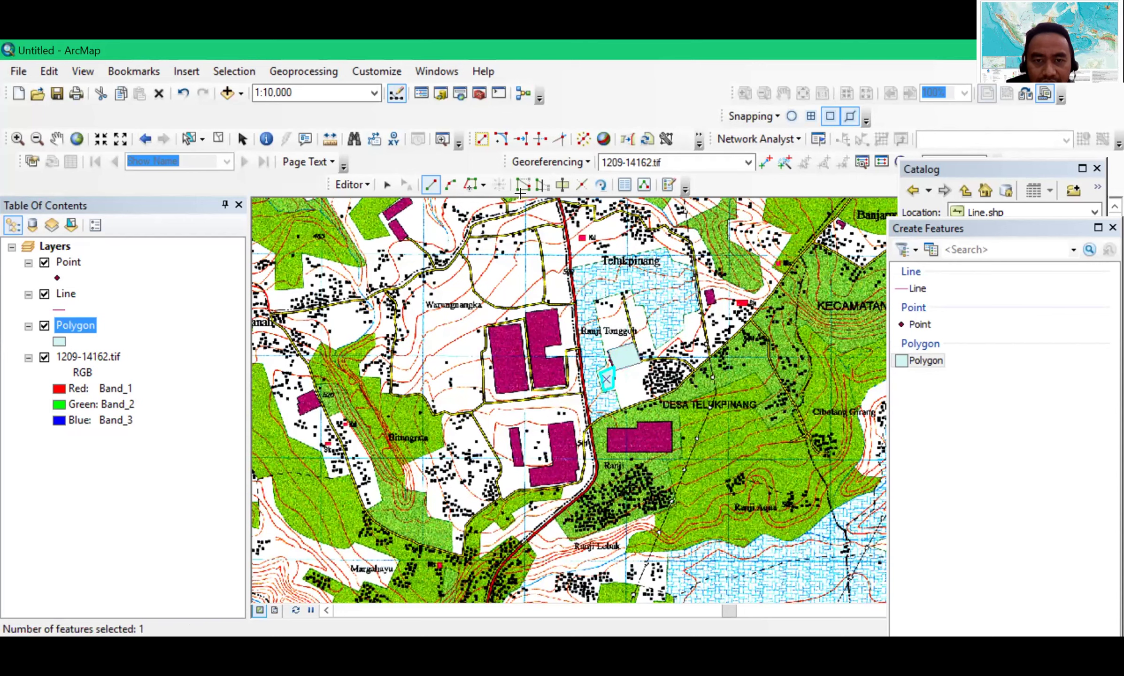
{"action": "left_click", "coordinate": [602, 375]}
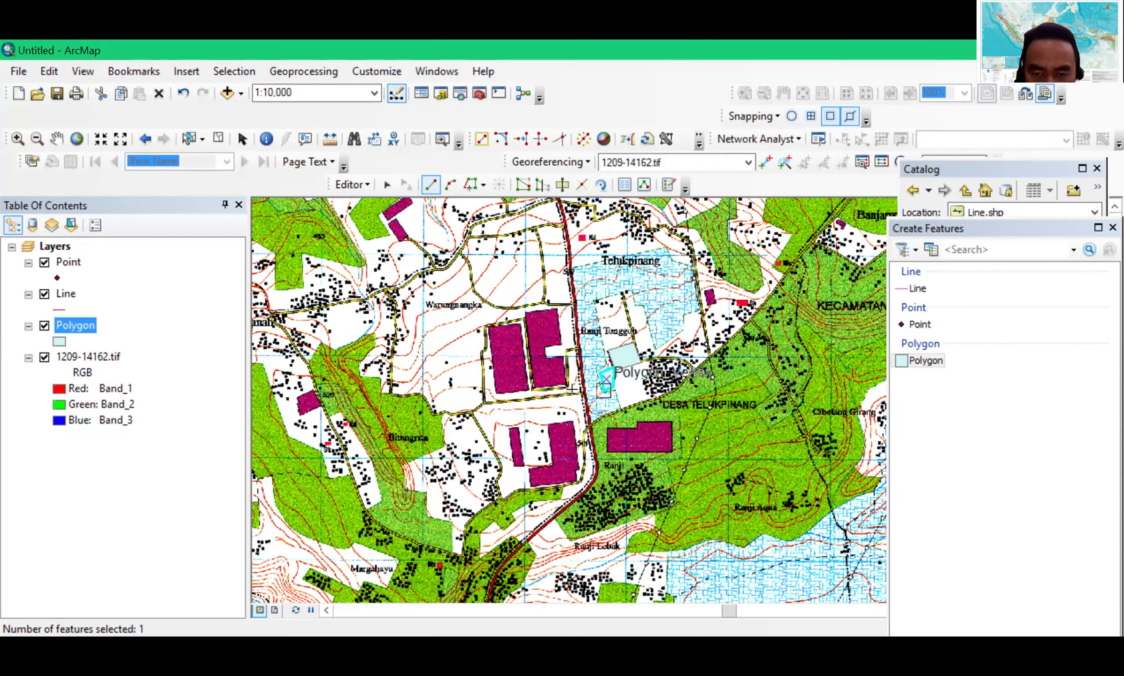
Digitize the notched magenta building southwest of the DESA TELUKPINANG label, just above Ranji, as a polygon and finish the sketch
{"action": "left_click", "coordinate": [605, 428]}
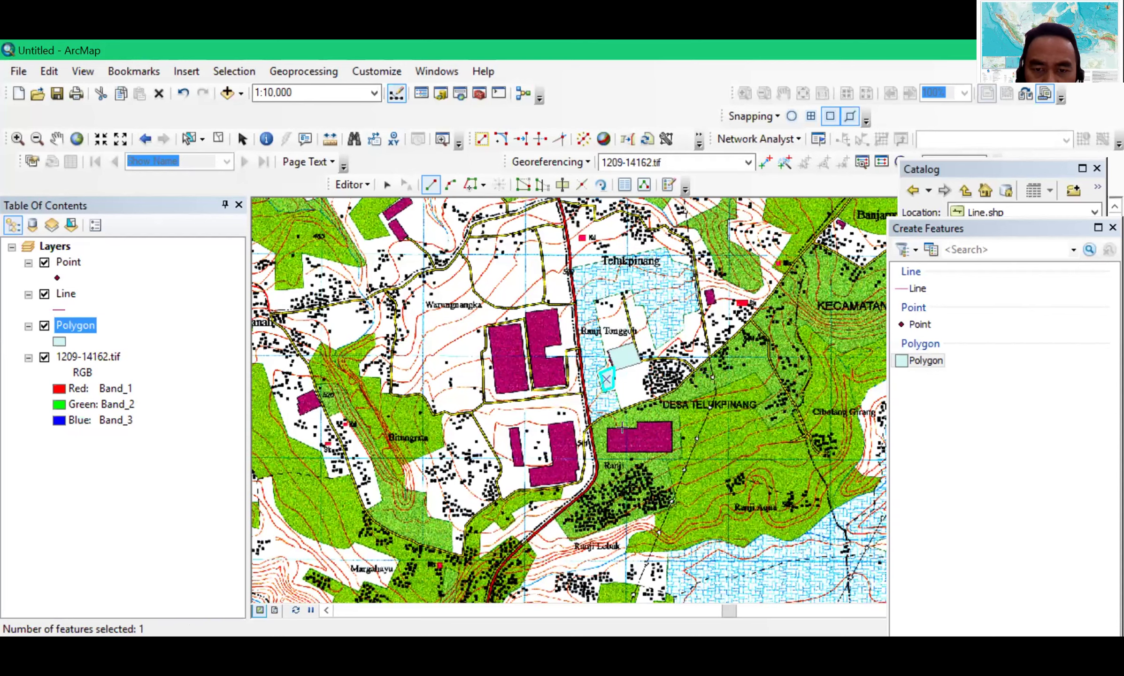
{"action": "left_click", "coordinate": [636, 424]}
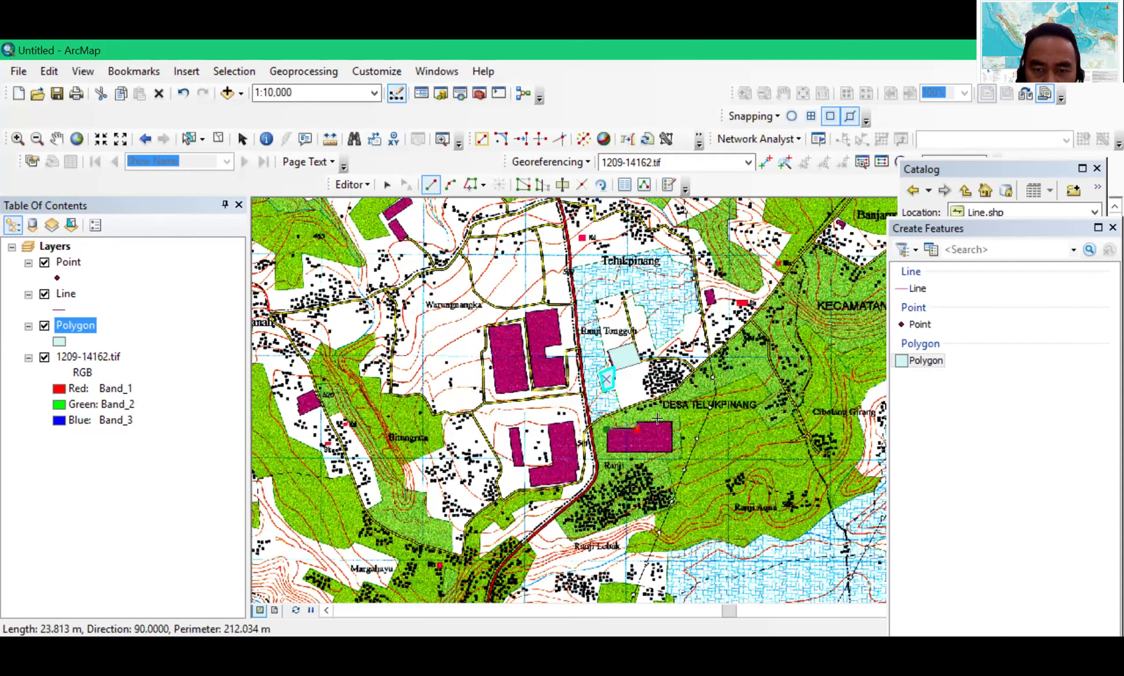
{"action": "left_click", "coordinate": [671, 423]}
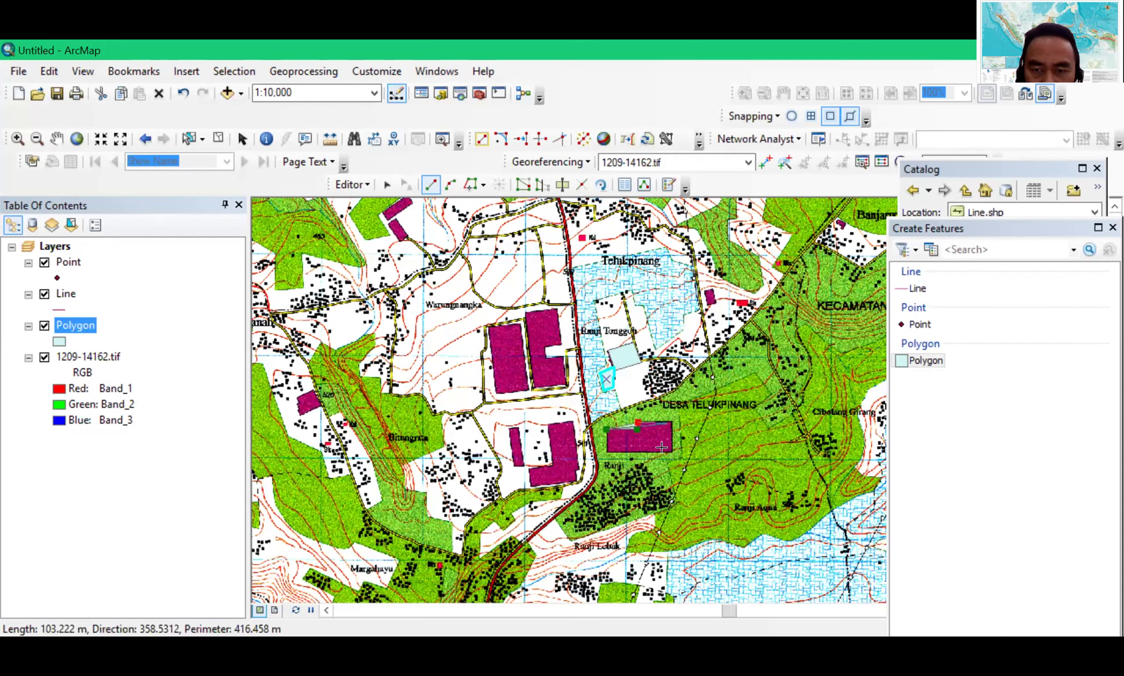
{"action": "left_click", "coordinate": [671, 453]}
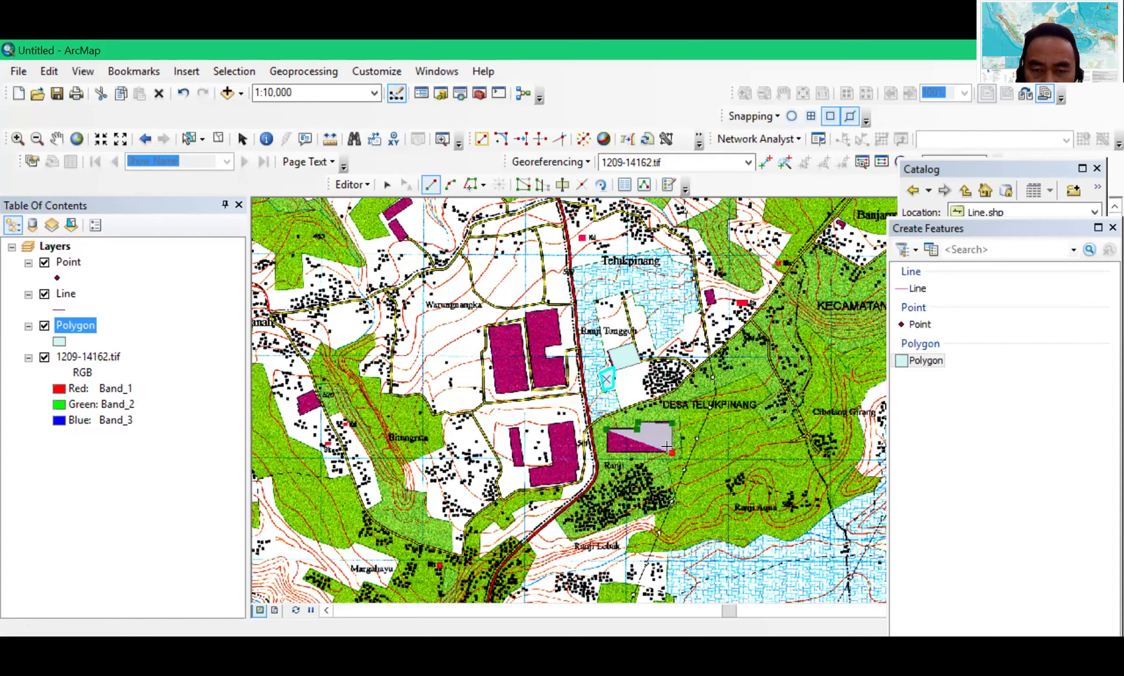
{"action": "left_click", "coordinate": [605, 451]}
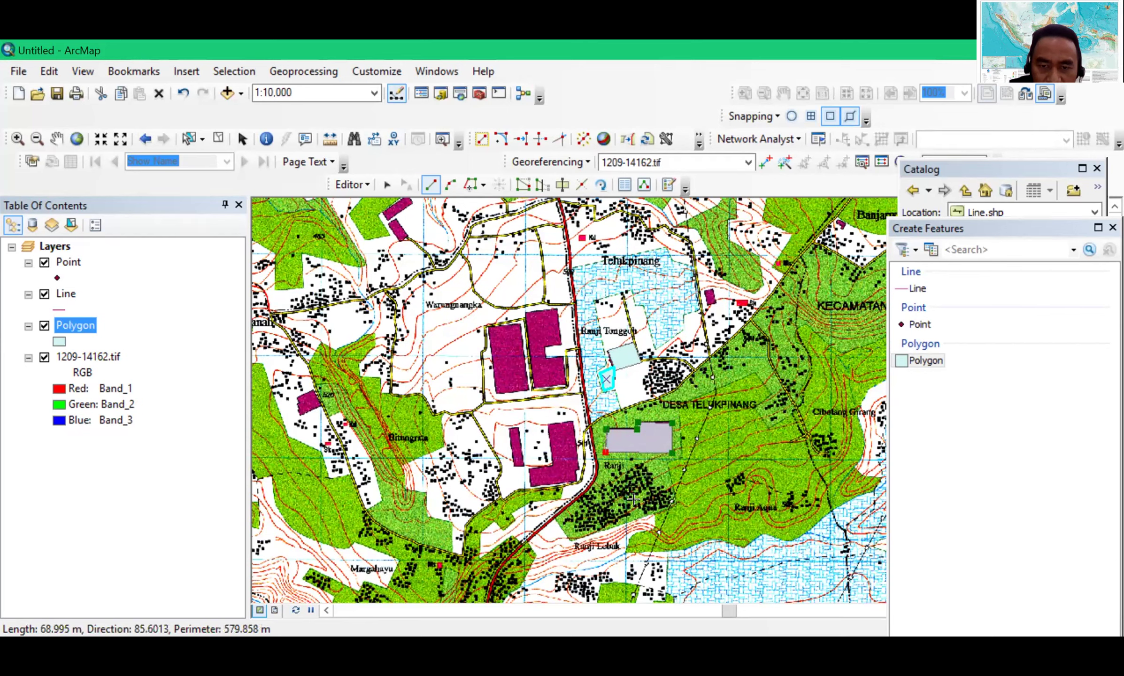
{"action": "key", "text": "F2"}
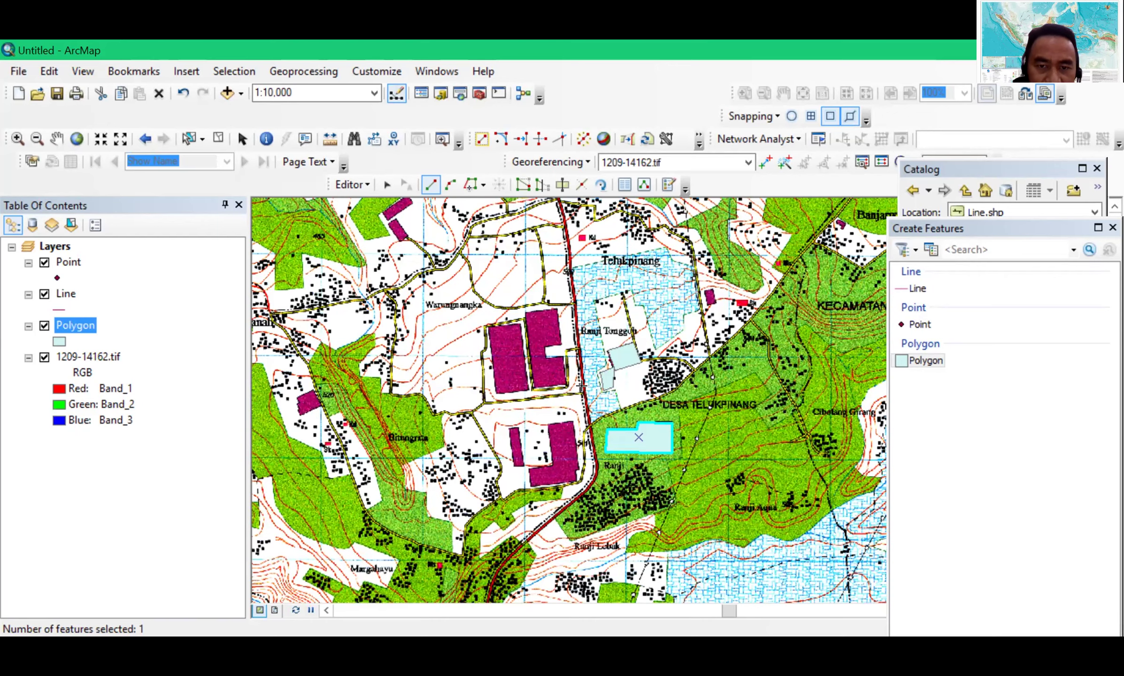
Digitize the notched magenta building just west of the main red road, southeast of Warungnangka, as a polygon and finish the sketch
{"action": "scroll", "coordinate": [581, 395], "scroll_direction": "down", "scroll_amount": 2}
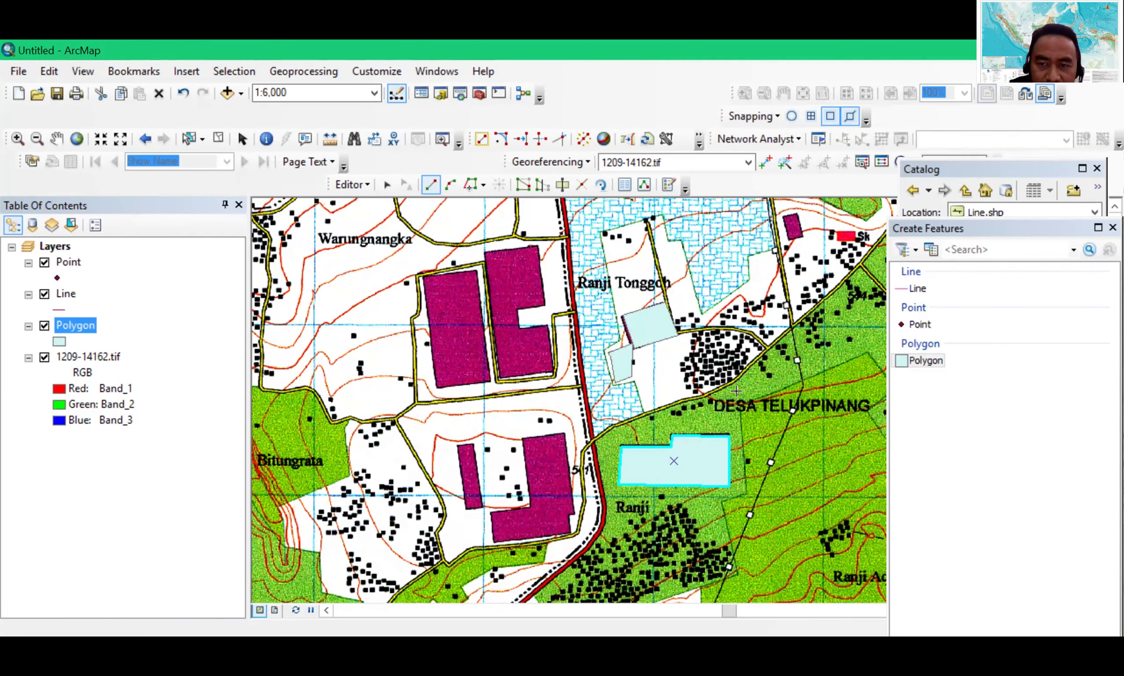
{"action": "scroll", "coordinate": [736, 391], "scroll_direction": "down", "scroll_amount": 2}
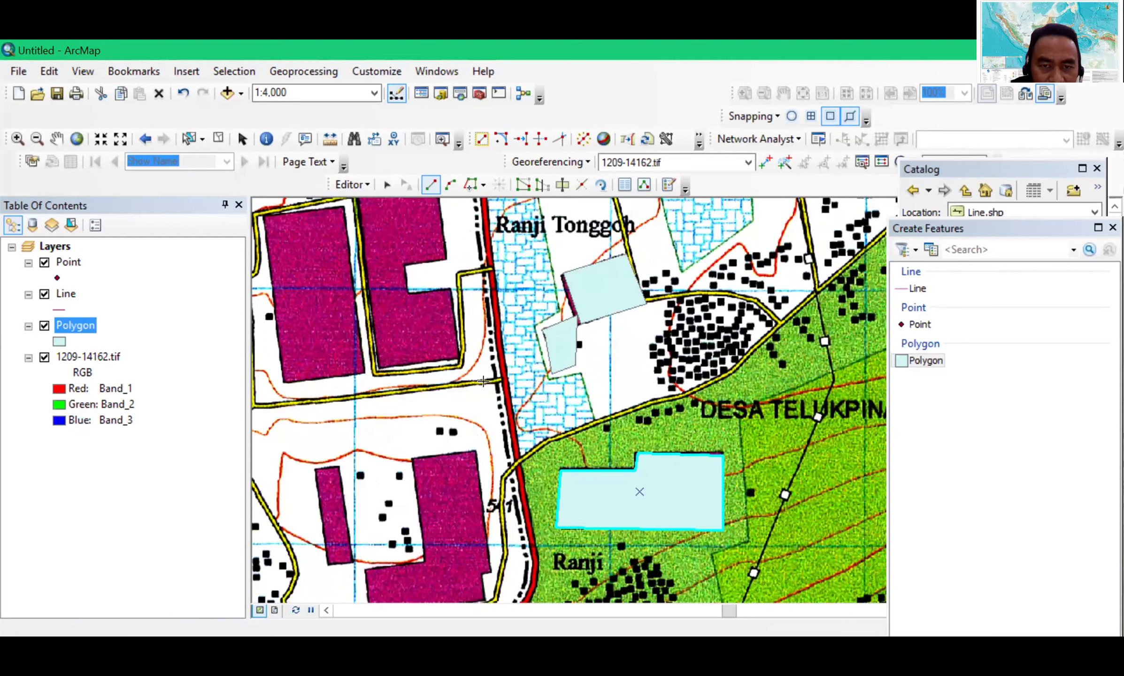
{"action": "scroll", "coordinate": [483, 381], "scroll_direction": "up", "scroll_amount": 2}
{"action": "scroll", "coordinate": [483, 386], "scroll_direction": "down", "scroll_amount": 2}
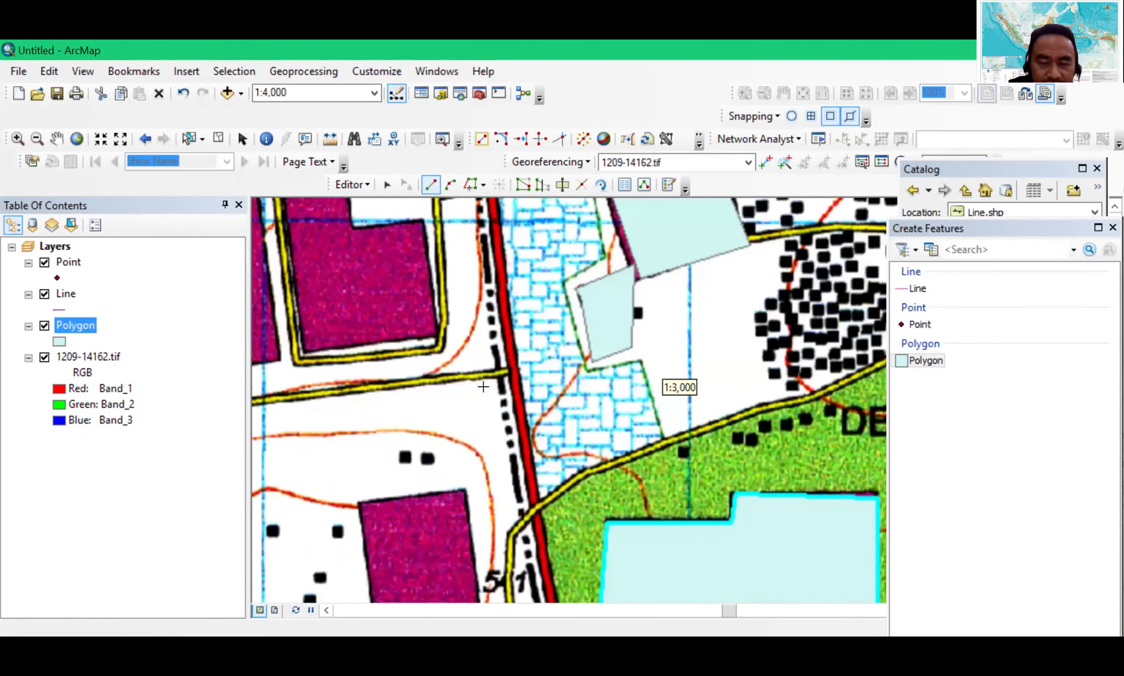
{"action": "scroll", "coordinate": [612, 415], "scroll_direction": "up", "scroll_amount": 4}
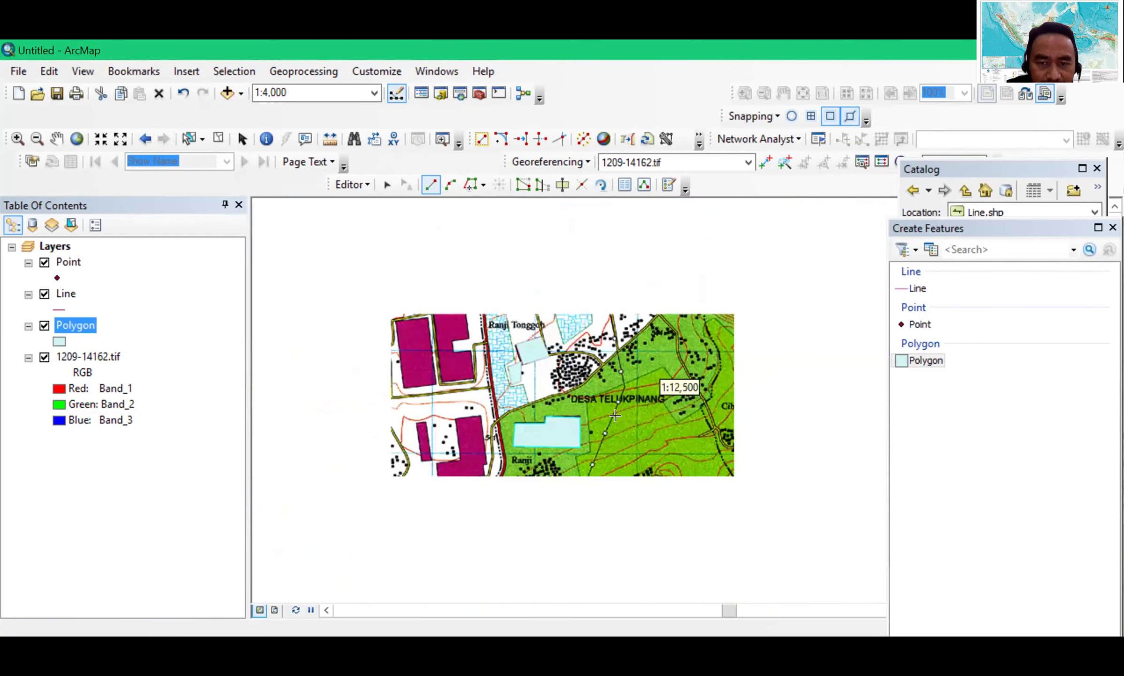
{"action": "scroll", "coordinate": [450, 333], "scroll_direction": "up", "scroll_amount": 1}
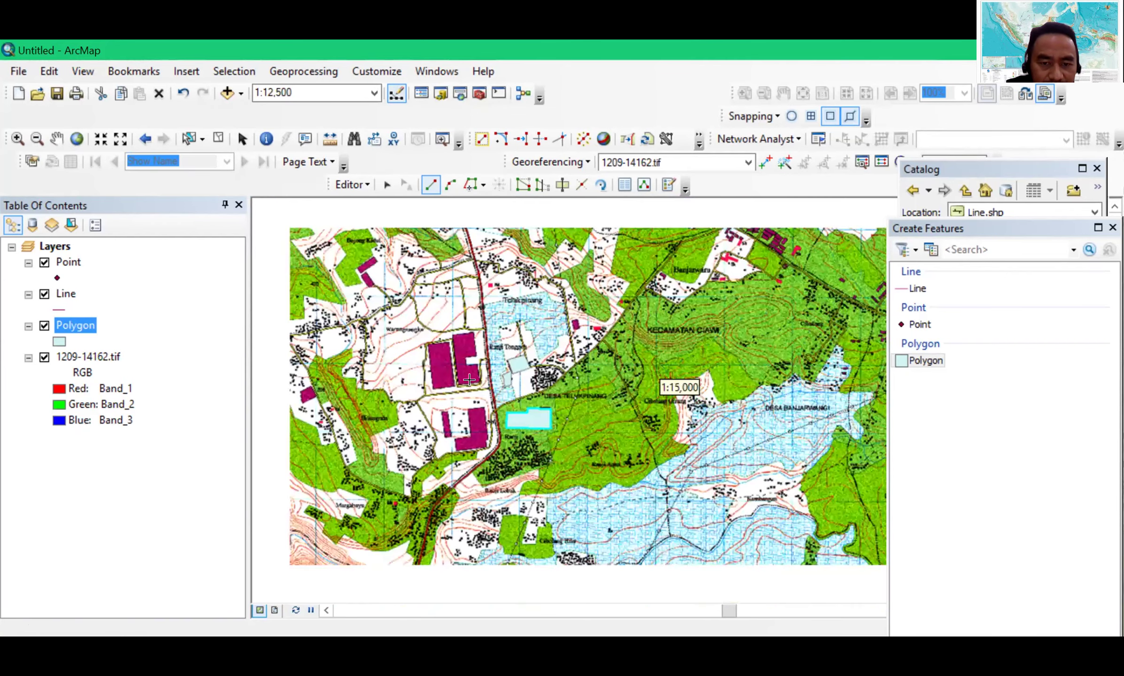
{"action": "scroll", "coordinate": [469, 381], "scroll_direction": "down", "scroll_amount": 2}
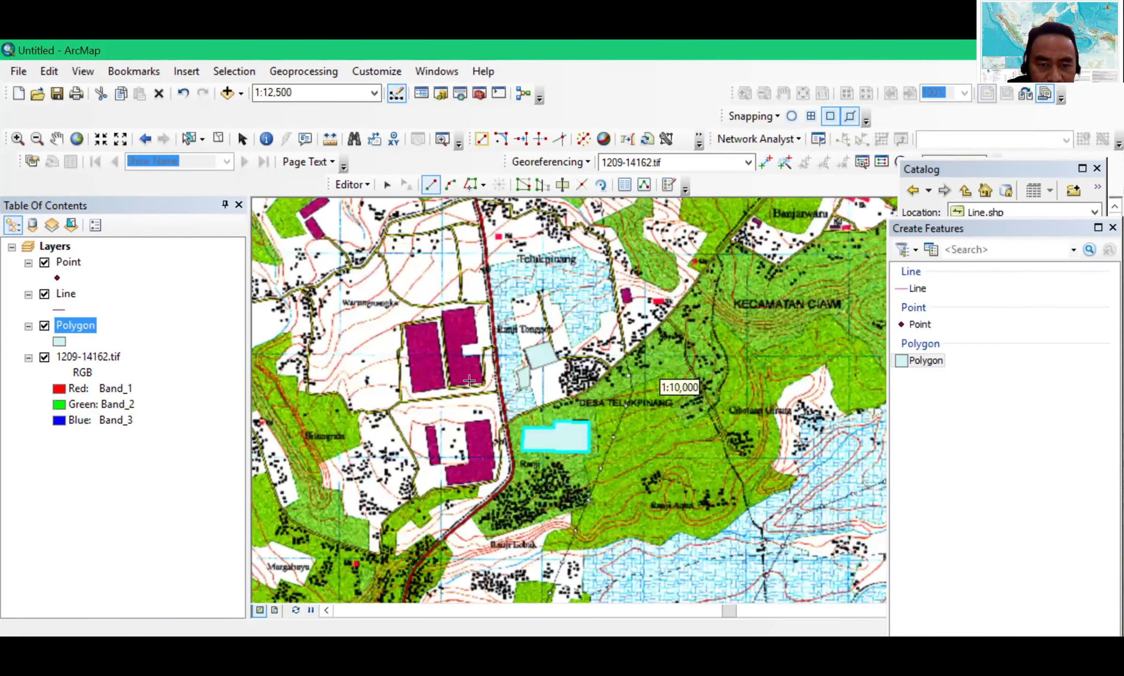
{"action": "scroll", "coordinate": [469, 381], "scroll_direction": "down", "scroll_amount": 1}
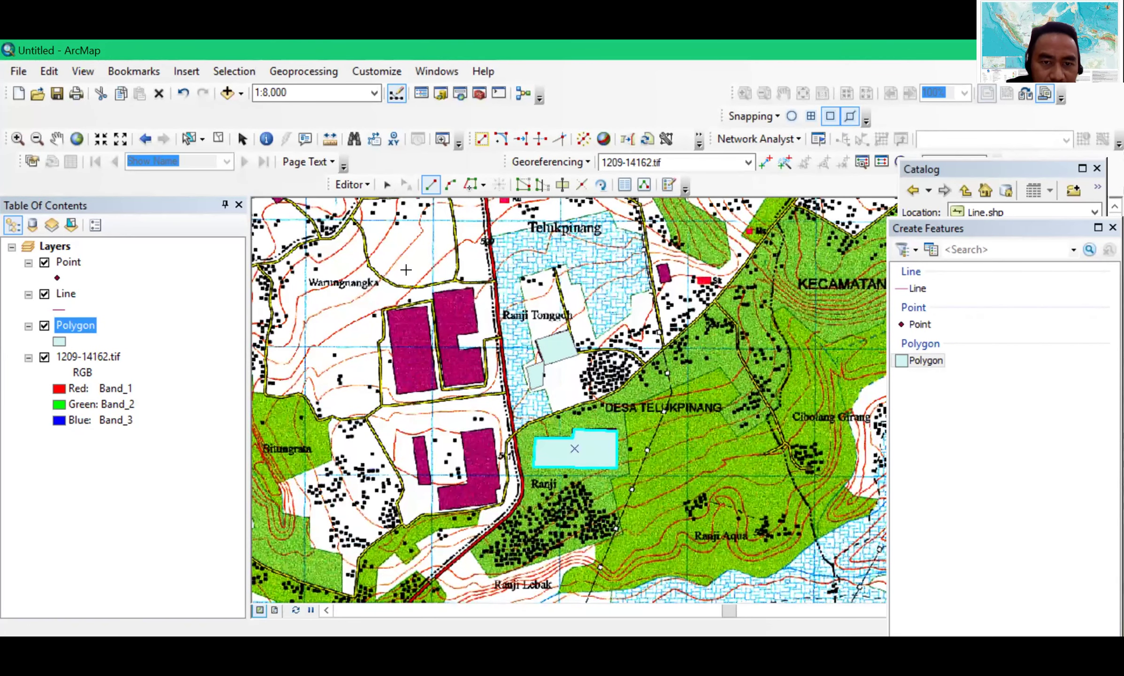
{"action": "left_click", "coordinate": [432, 293]}
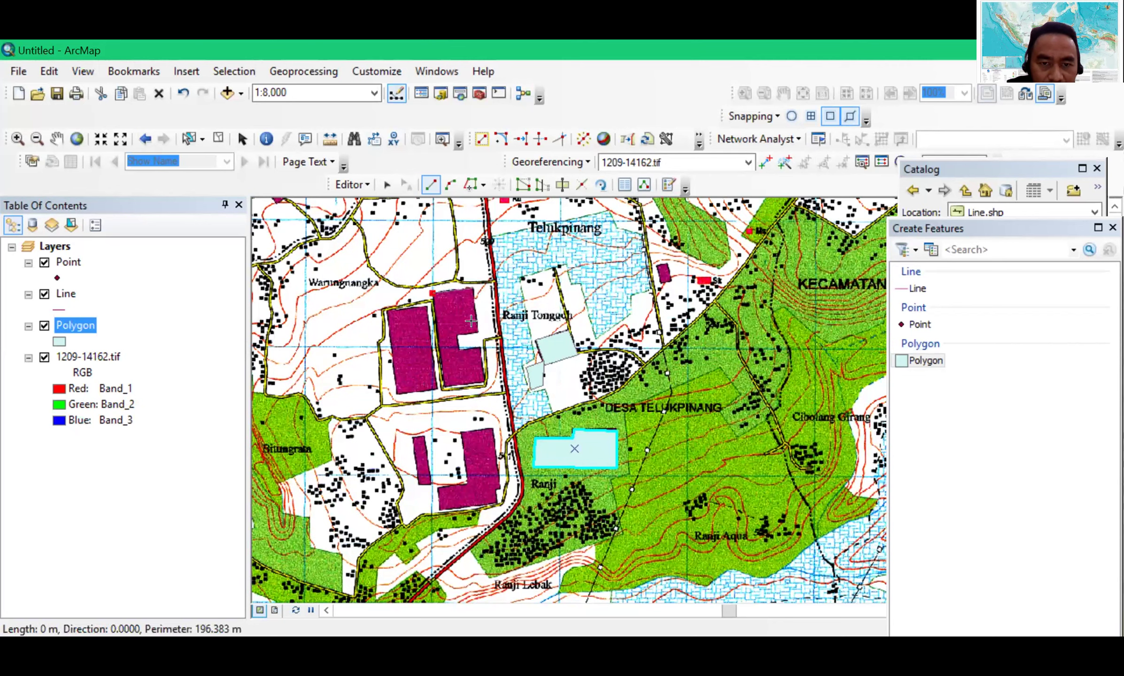
{"action": "left_click", "coordinate": [472, 288]}
{"action": "left_click", "coordinate": [479, 335]}
{"action": "left_click", "coordinate": [457, 337]}
{"action": "left_click", "coordinate": [460, 352]}
{"action": "left_click", "coordinate": [479, 348]}
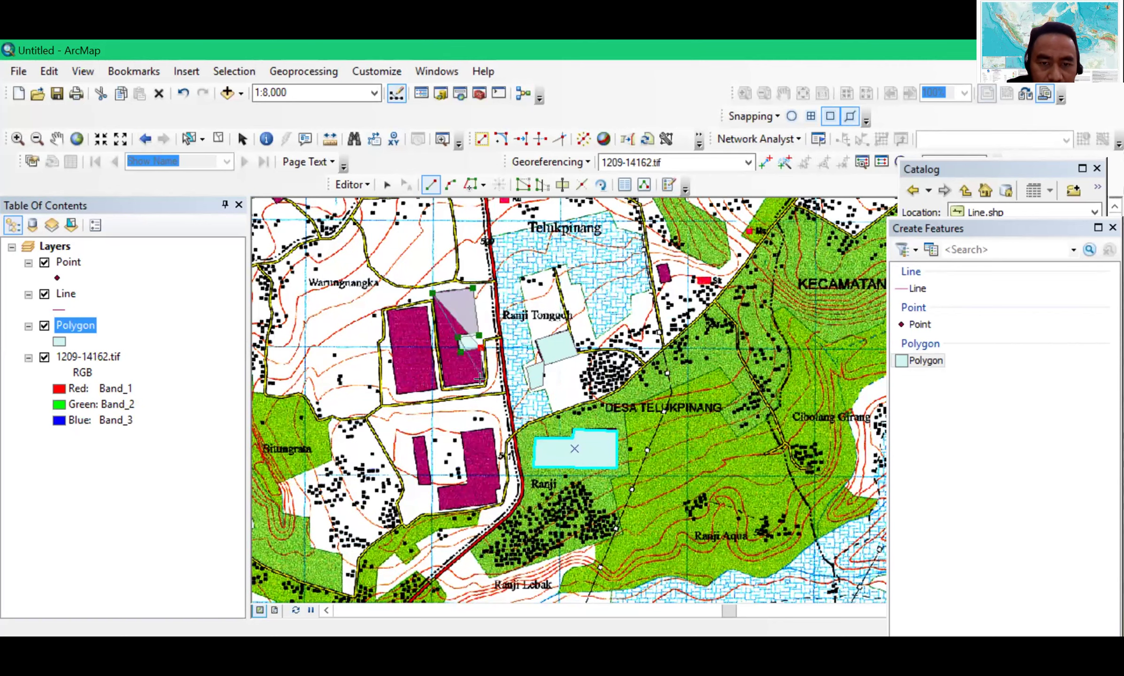
{"action": "left_click", "coordinate": [443, 388]}
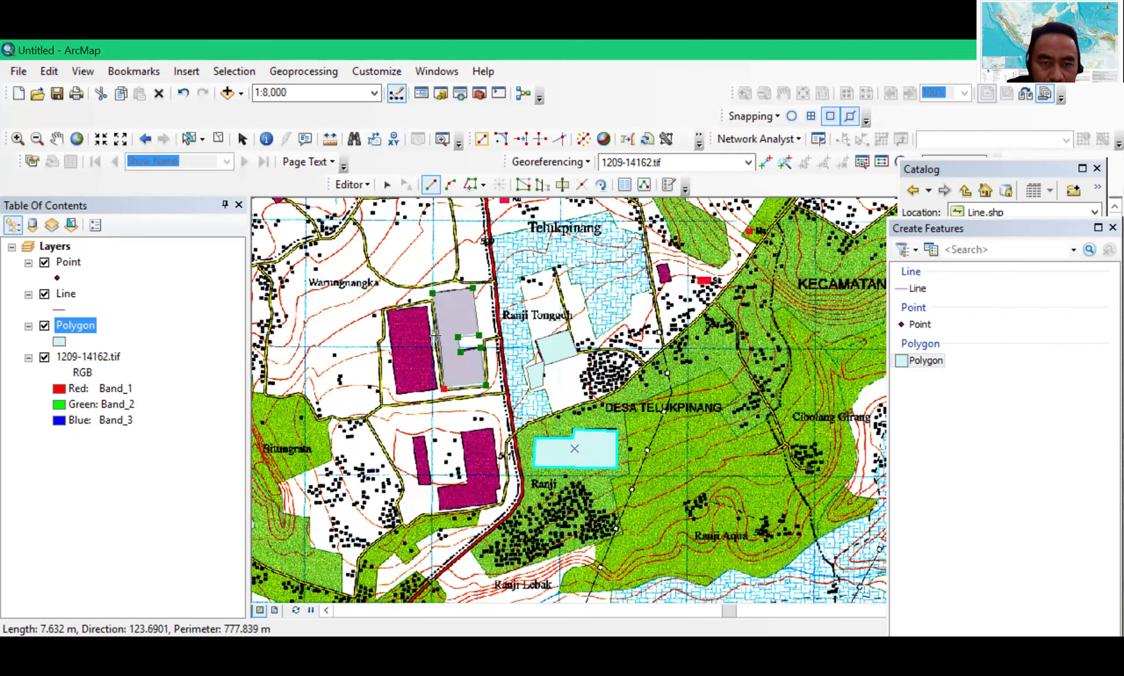
{"action": "double_click", "coordinate": [435, 382]}
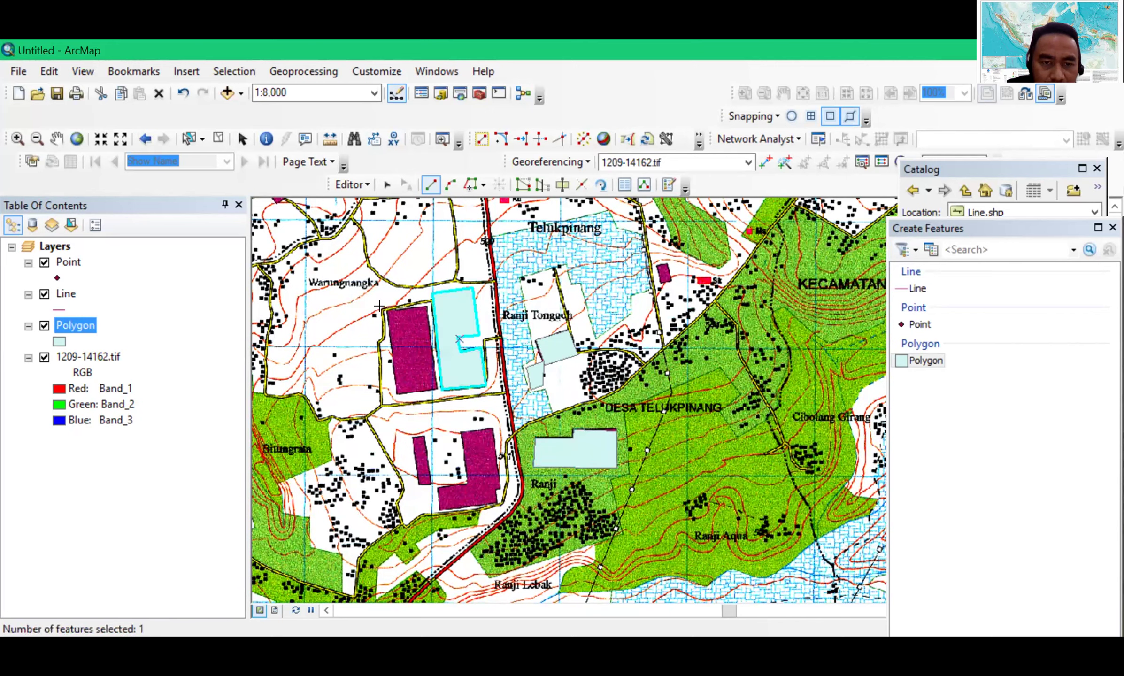
Digitize the rectangular magenta building adjoining the west side of the notched polygon, snapping to their shared edge, and finish the sketch
{"action": "left_click", "coordinate": [379, 306]}
{"action": "left_click", "coordinate": [434, 305]}
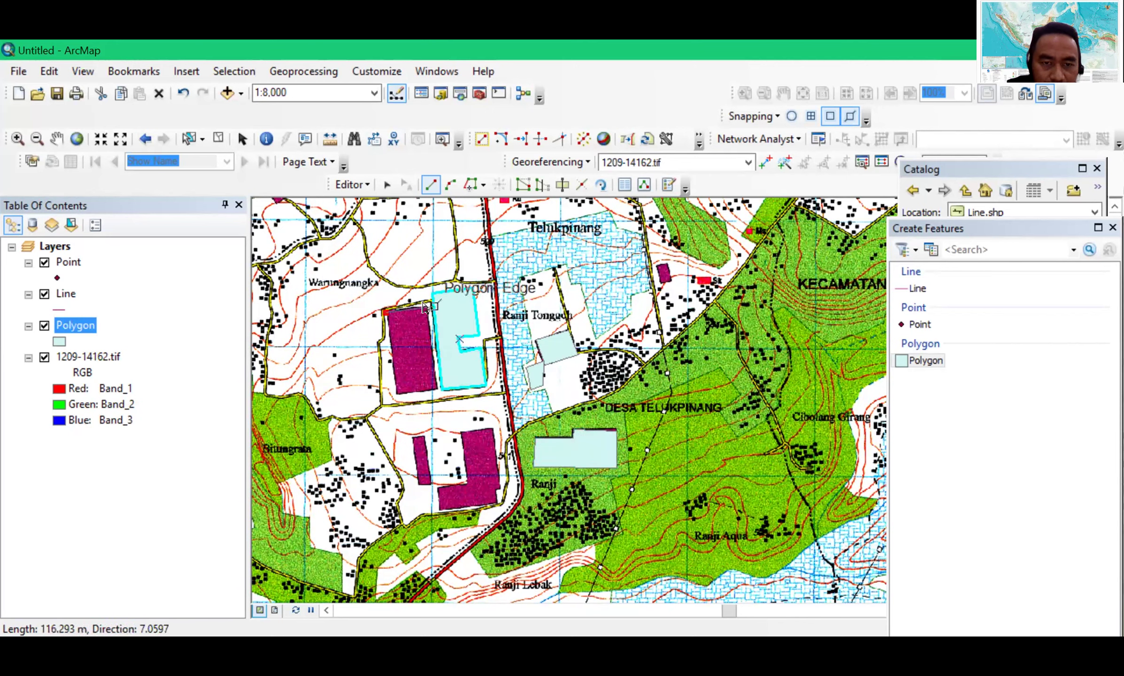
{"action": "left_click", "coordinate": [429, 388]}
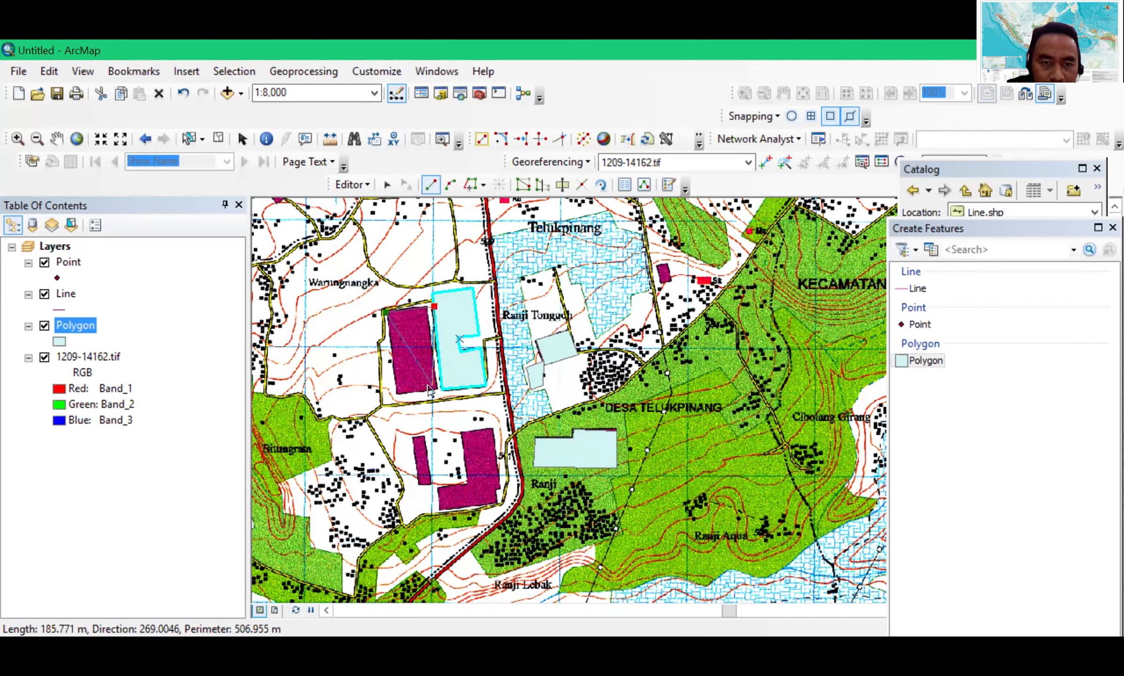
{"action": "left_click", "coordinate": [398, 391]}
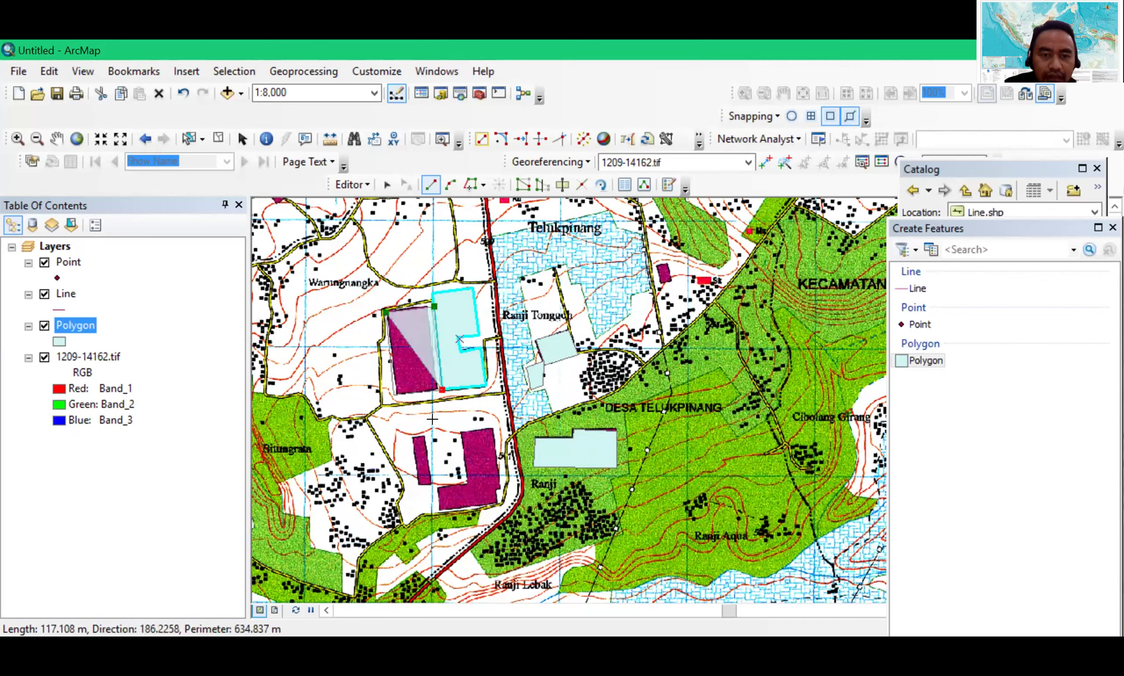
{"action": "double_click", "coordinate": [433, 375]}
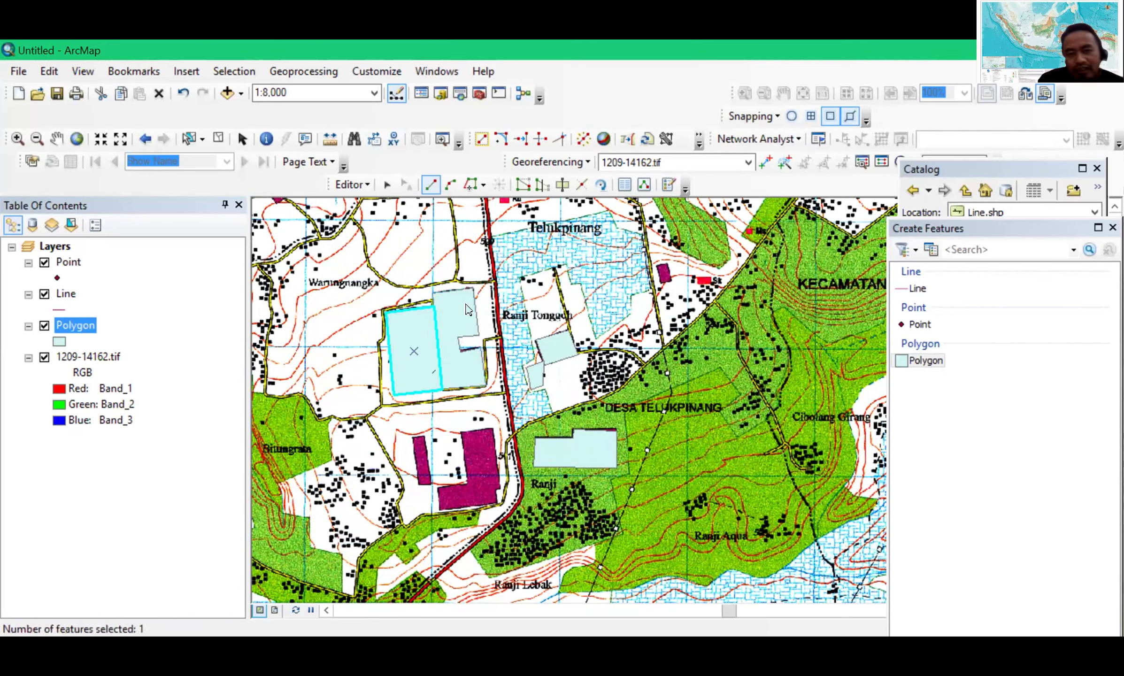
Save the edits made to the digitized building polygons
{"action": "left_click", "coordinate": [368, 187]}
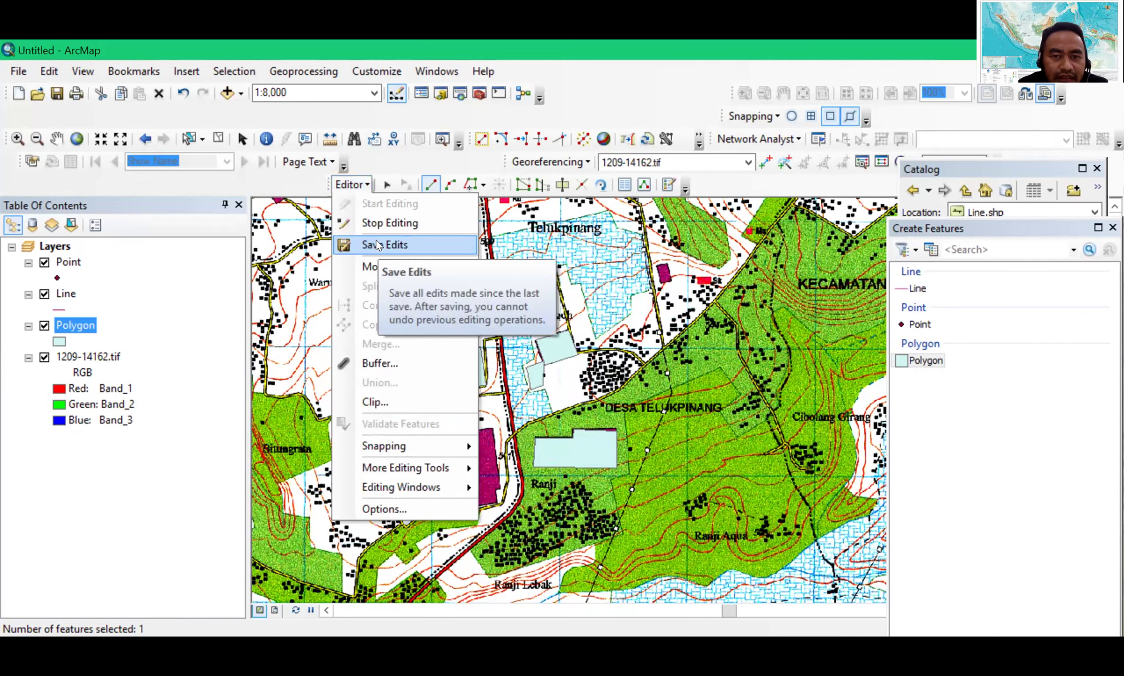
{"action": "left_click", "coordinate": [376, 245]}
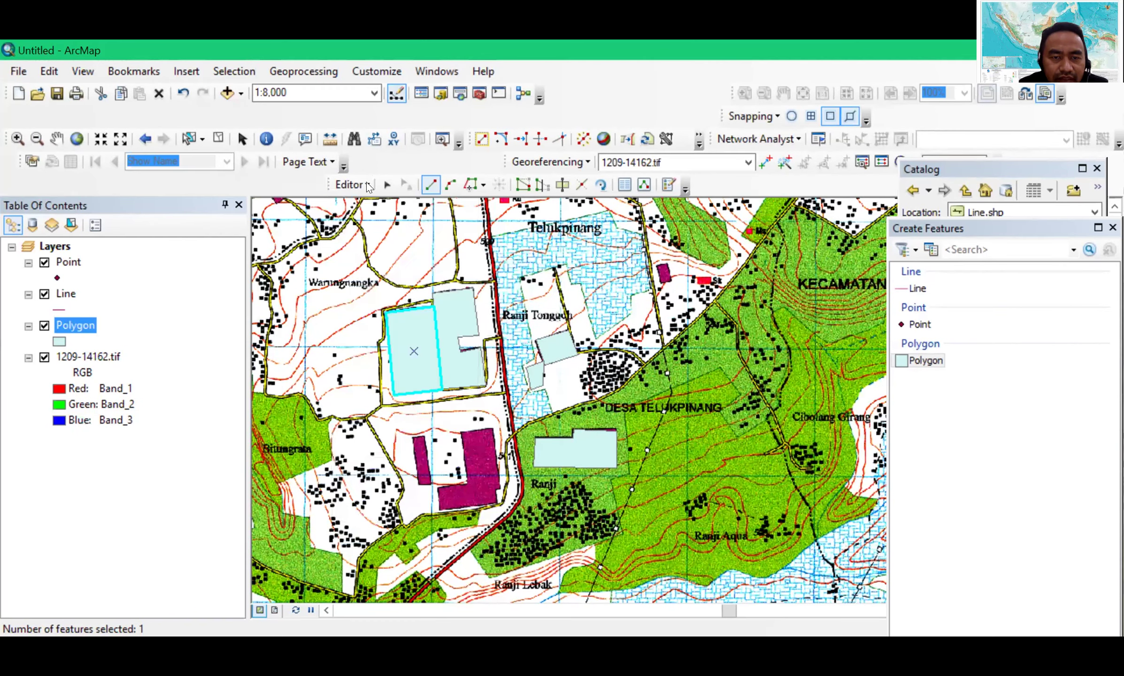
{"action": "left_click", "coordinate": [369, 187]}
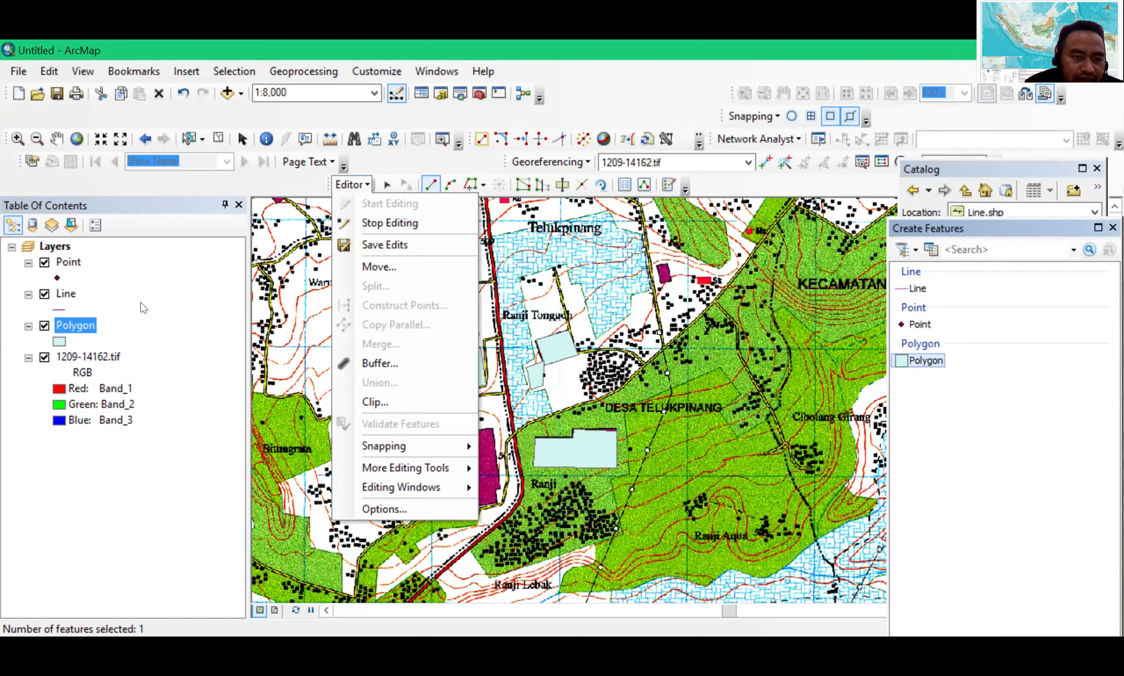
Open the Polygon layer's attribute table and select the record with FID 3 to locate its building on the map
{"action": "right_click", "coordinate": [84, 325]}
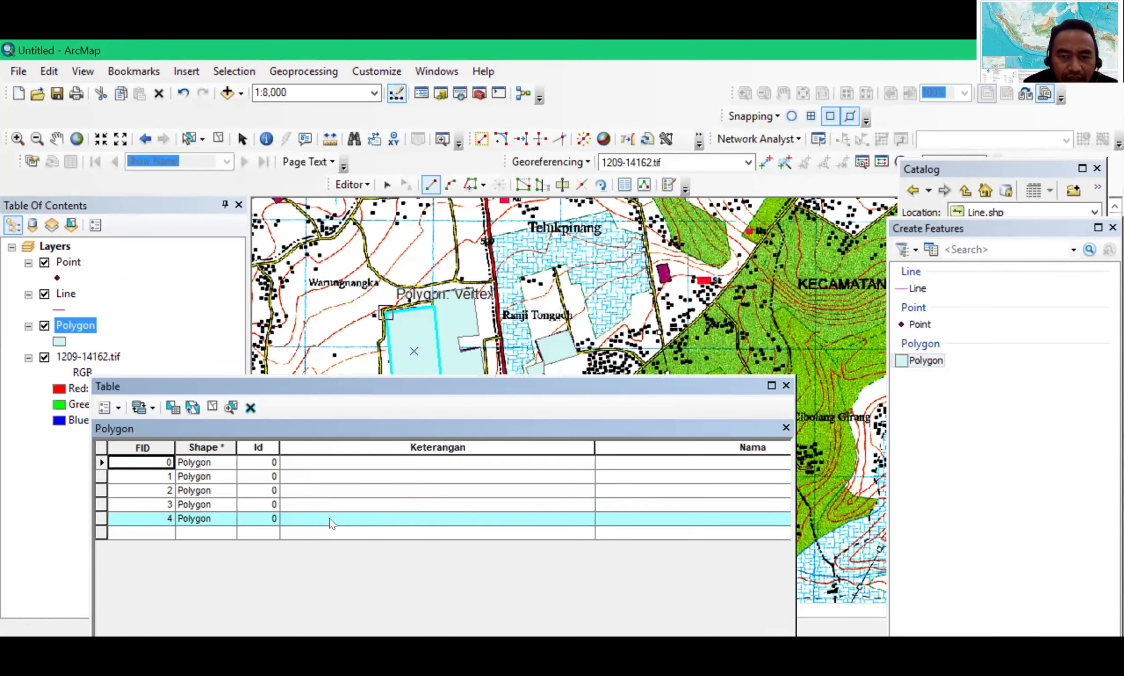
{"action": "left_click", "coordinate": [332, 519]}
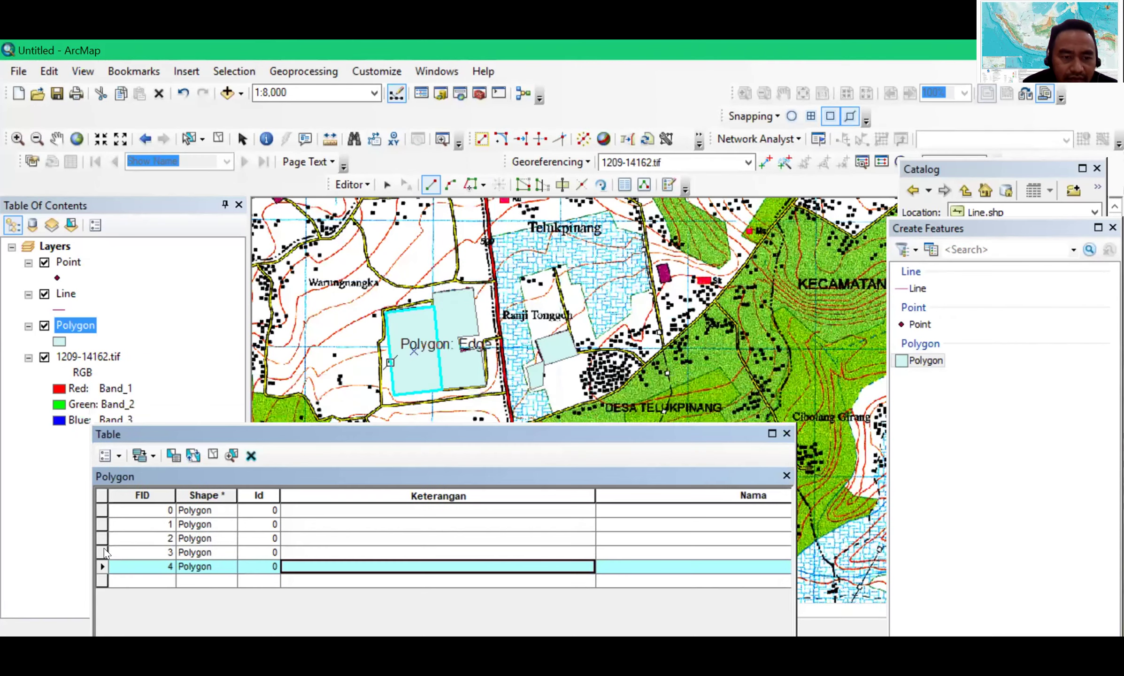
{"action": "left_click", "coordinate": [100, 553]}
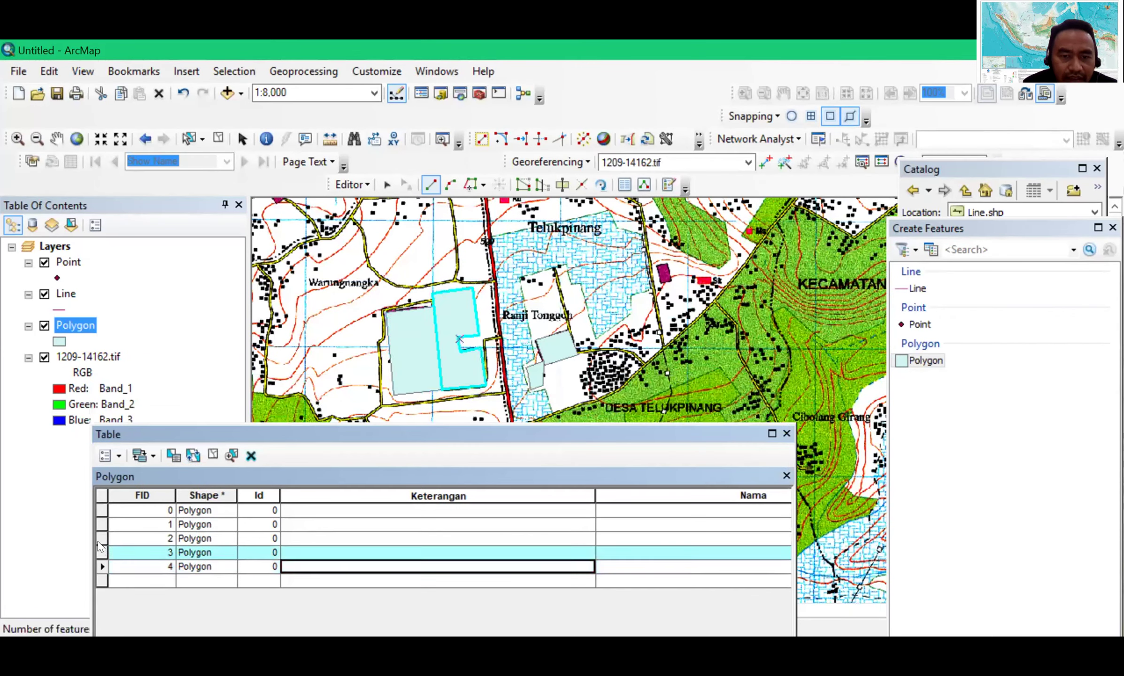
Set Keterangan to Gedung for the polygon records with FID 0 and FID 1, selecting each record on the map
{"action": "left_click", "coordinate": [103, 510]}
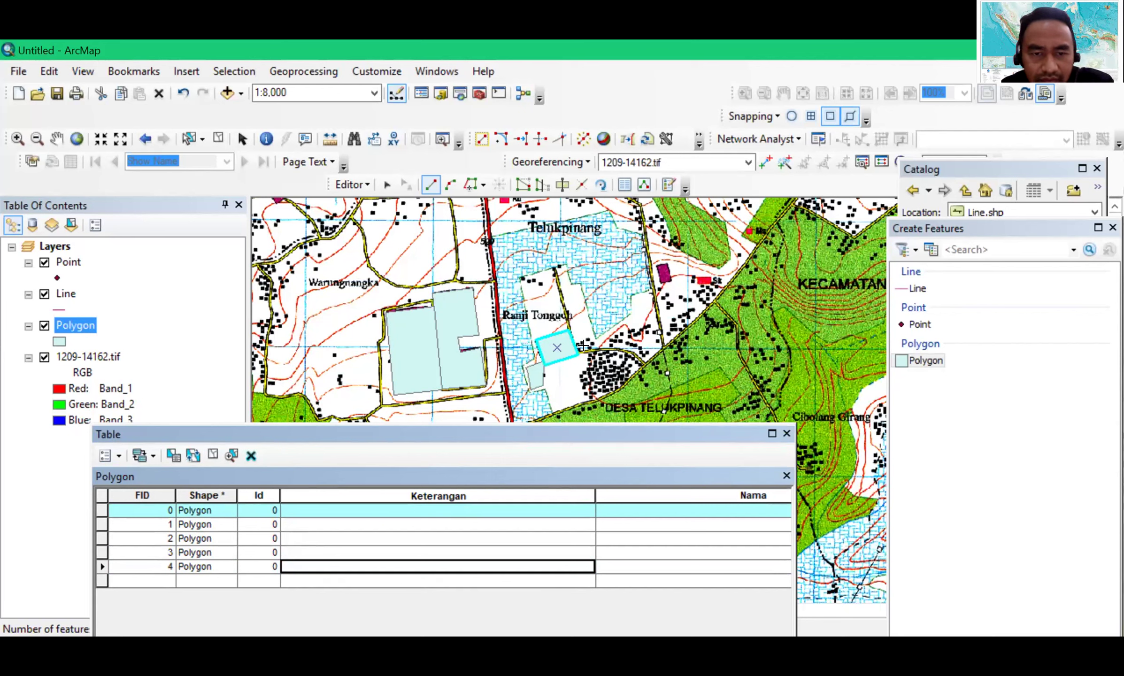
{"action": "left_click", "coordinate": [388, 509]}
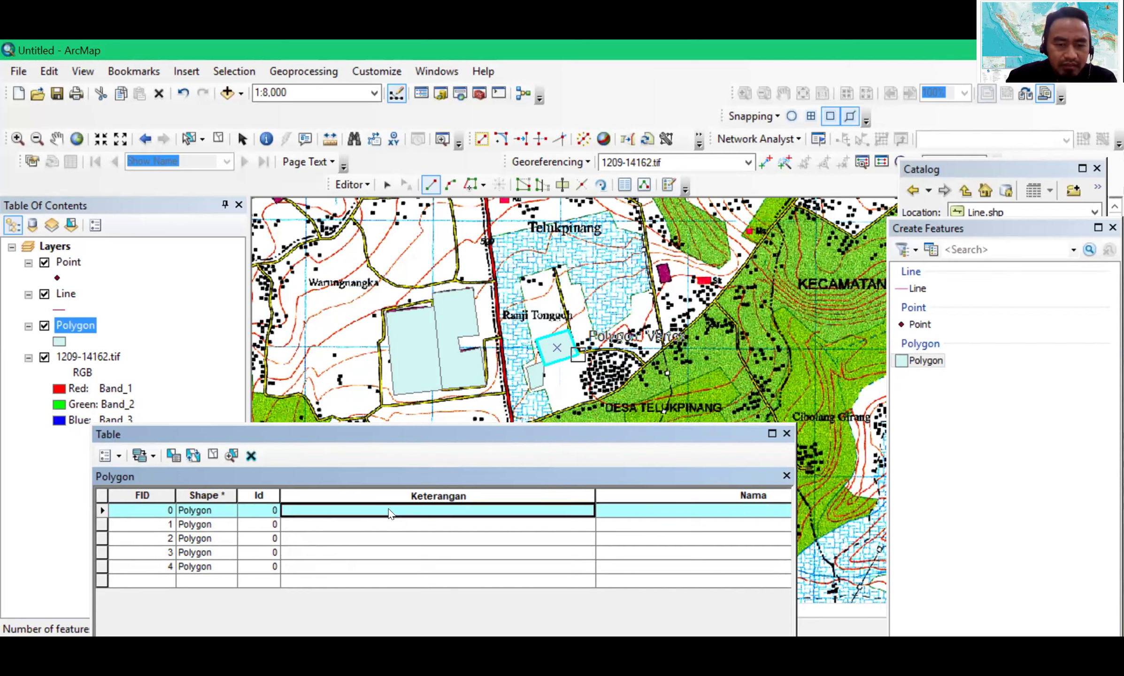
{"action": "type", "text": "Gedung"}
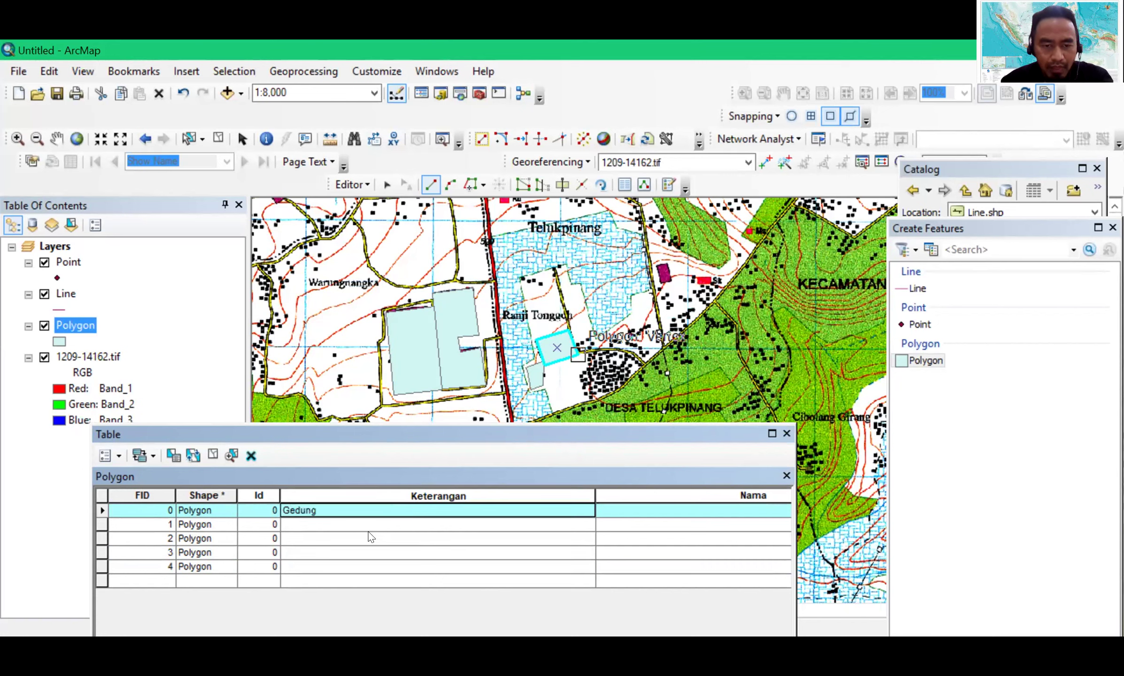
{"action": "left_click", "coordinate": [368, 519]}
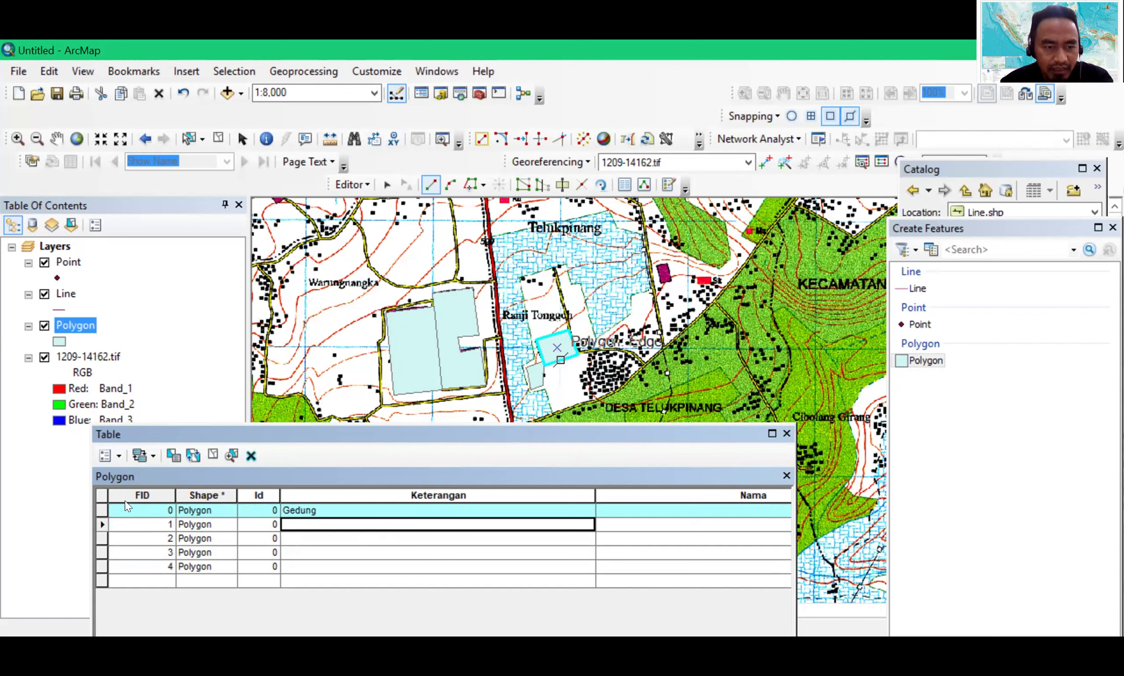
{"action": "left_click", "coordinate": [101, 524]}
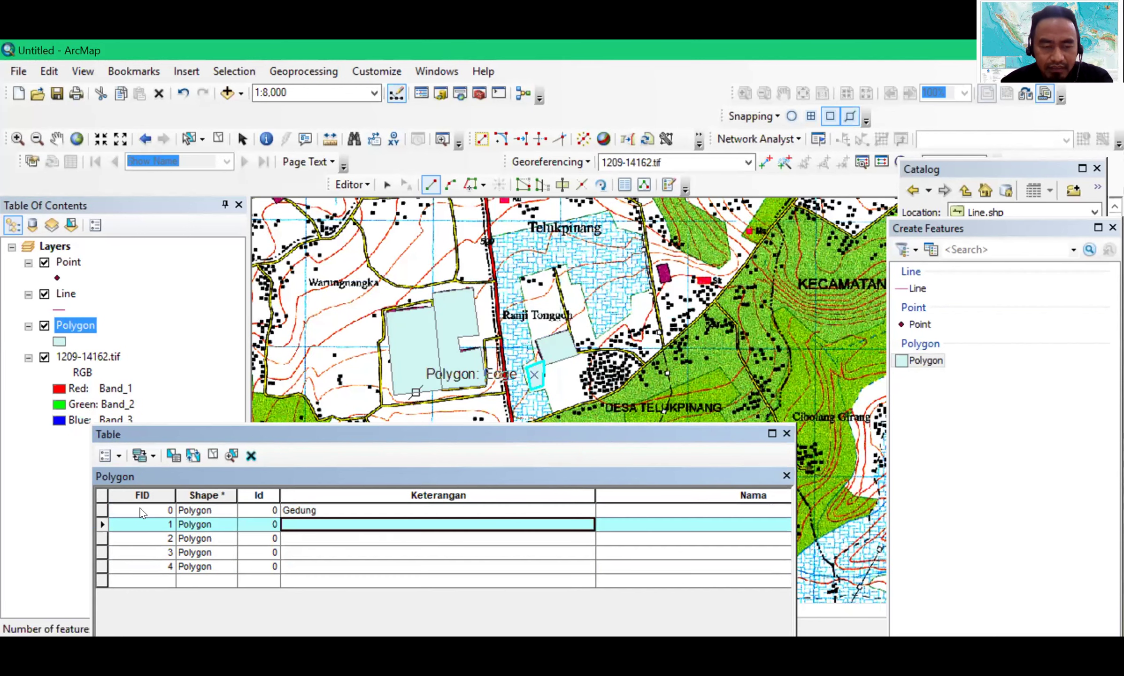
{"action": "left_click", "coordinate": [347, 524]}
{"action": "type", "text": "Gedung"}
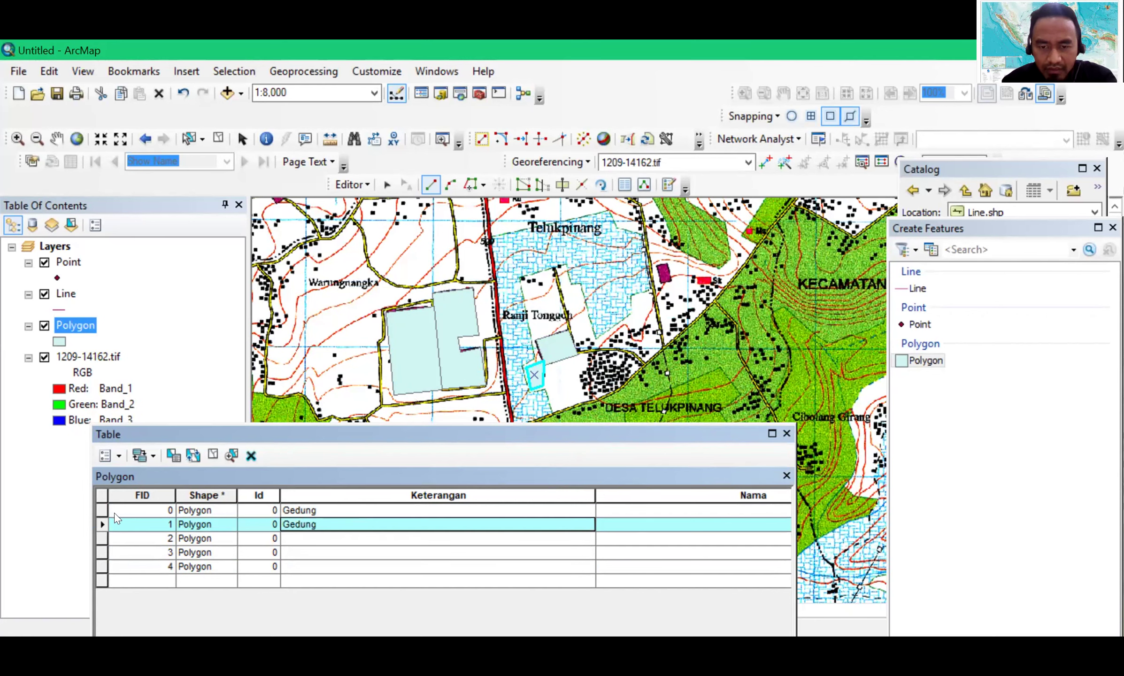
{"action": "key", "text": "Tab"}
Set Nama to Sekolah for the polygon records with FID 0 and FID 1, then close the attribute table
{"action": "left_click", "coordinate": [101, 511]}
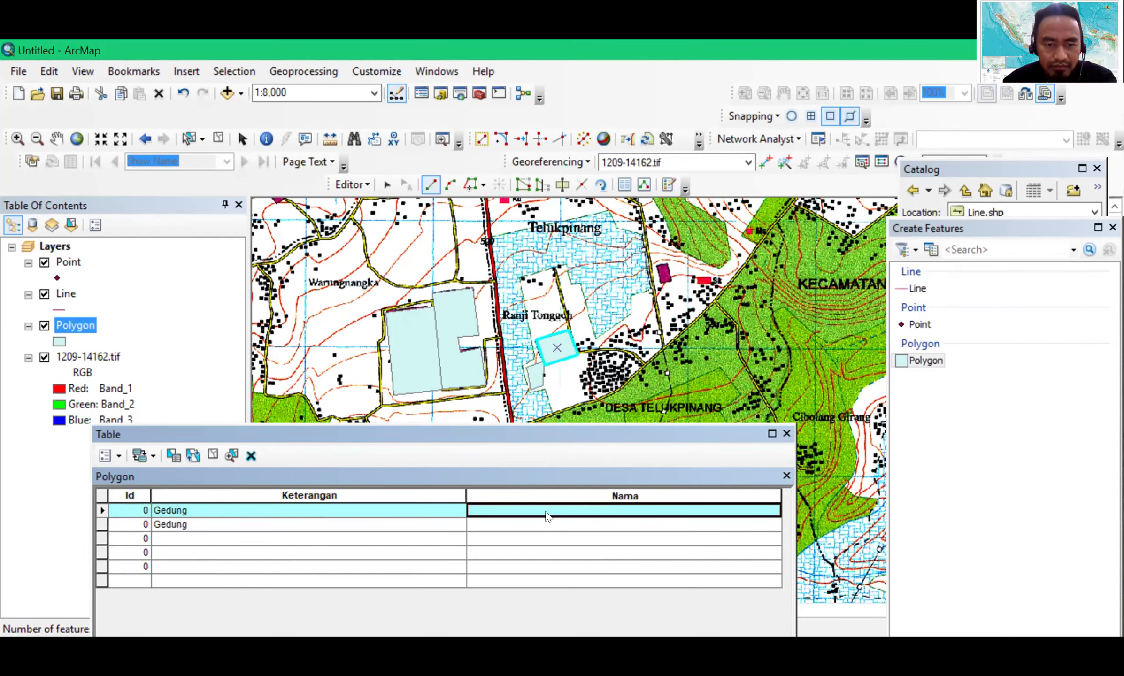
{"action": "type", "text": "S"}
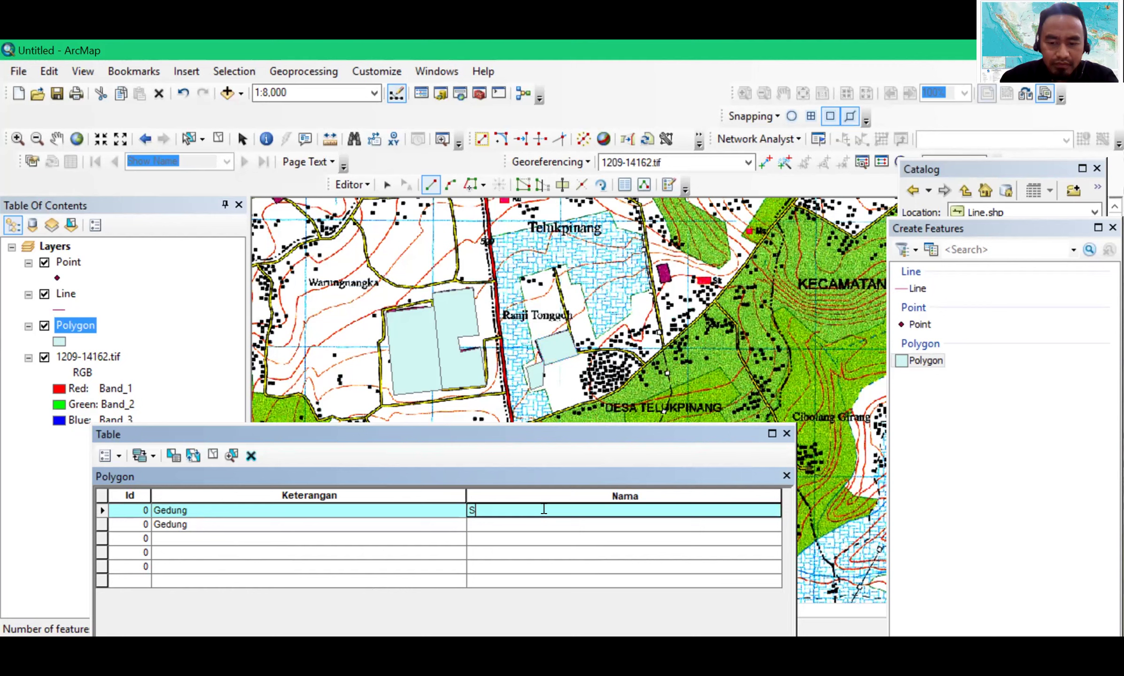
{"action": "type", "text": "ekolah"}
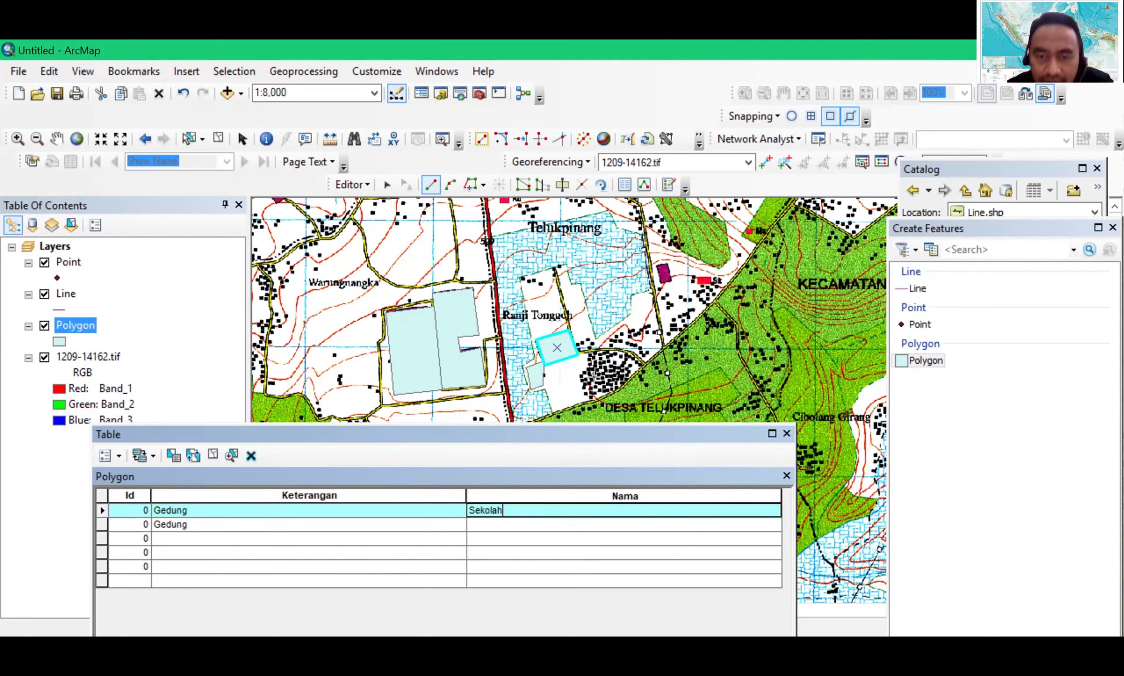
{"action": "left_click", "coordinate": [493, 527]}
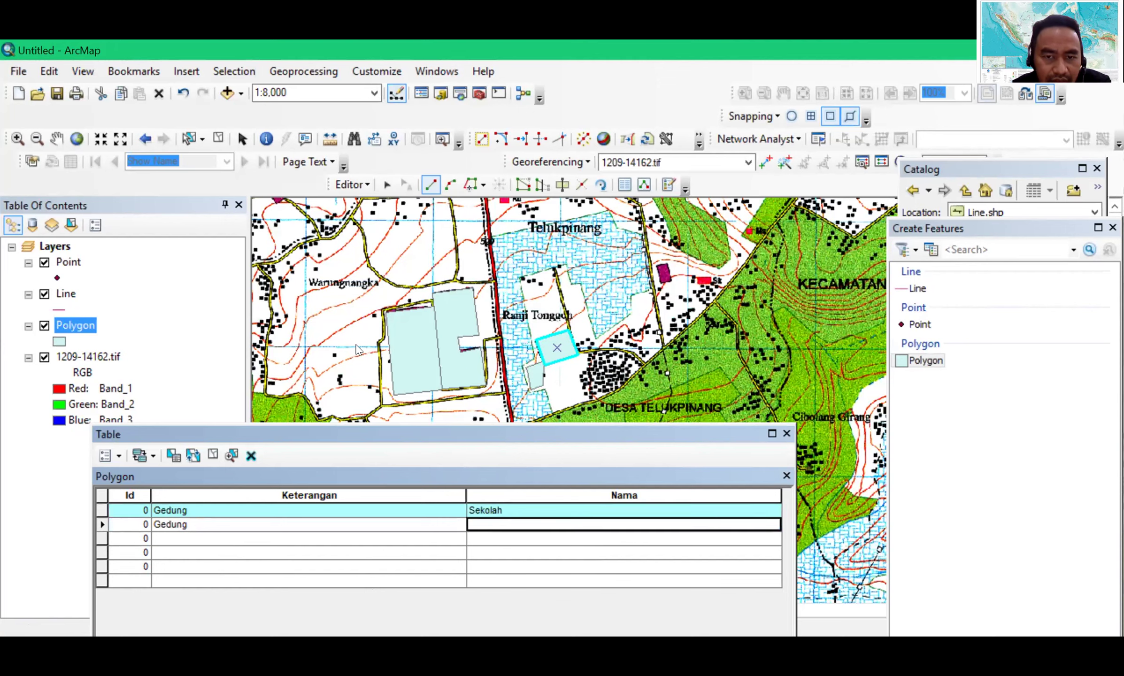
{"action": "left_click_drag", "start_coordinate": [492, 532], "coordinate": [554, 452]}
{"action": "type", "text": "Se"}
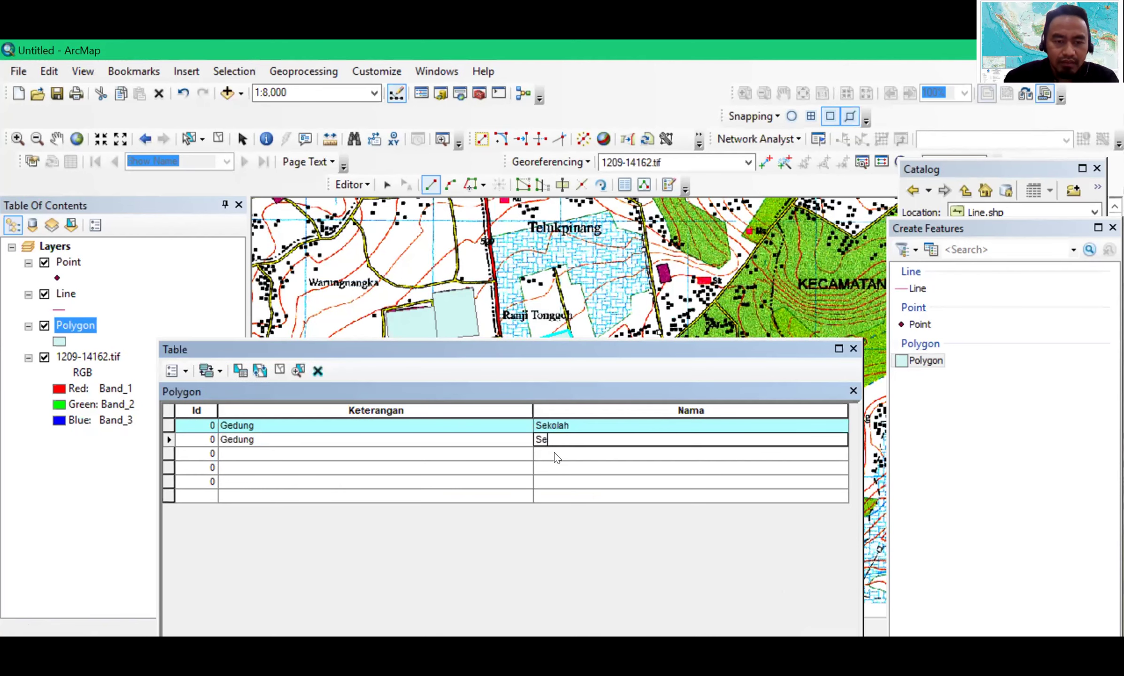
{"action": "type", "text": "kola"}
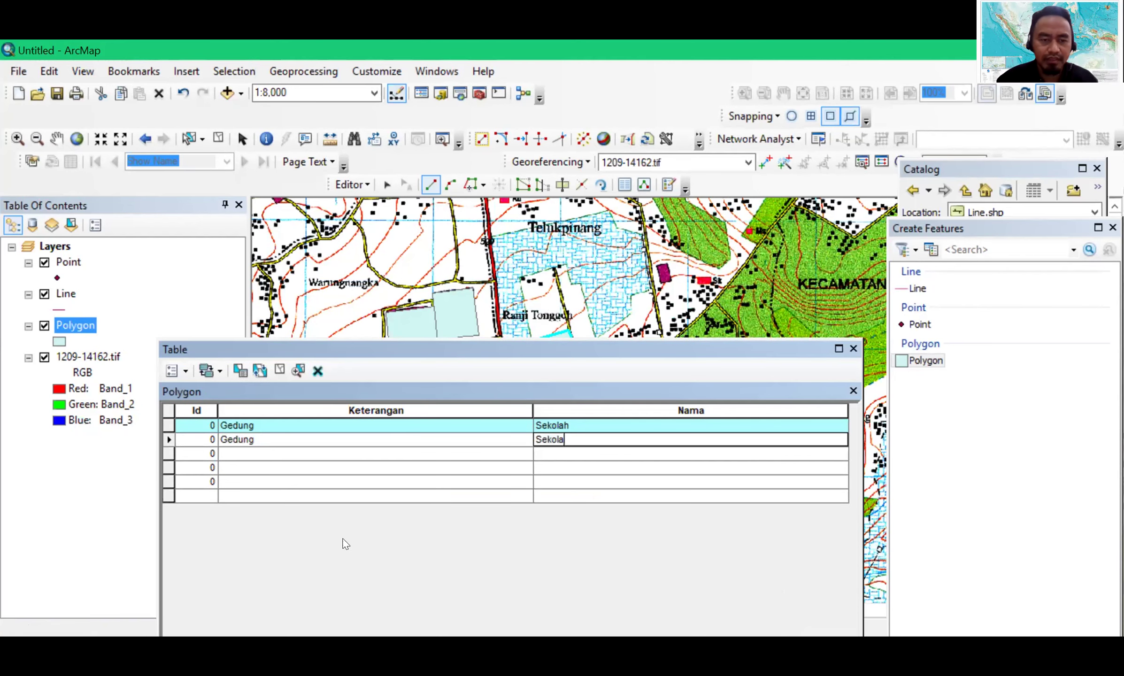
{"action": "type", "text": "h"}
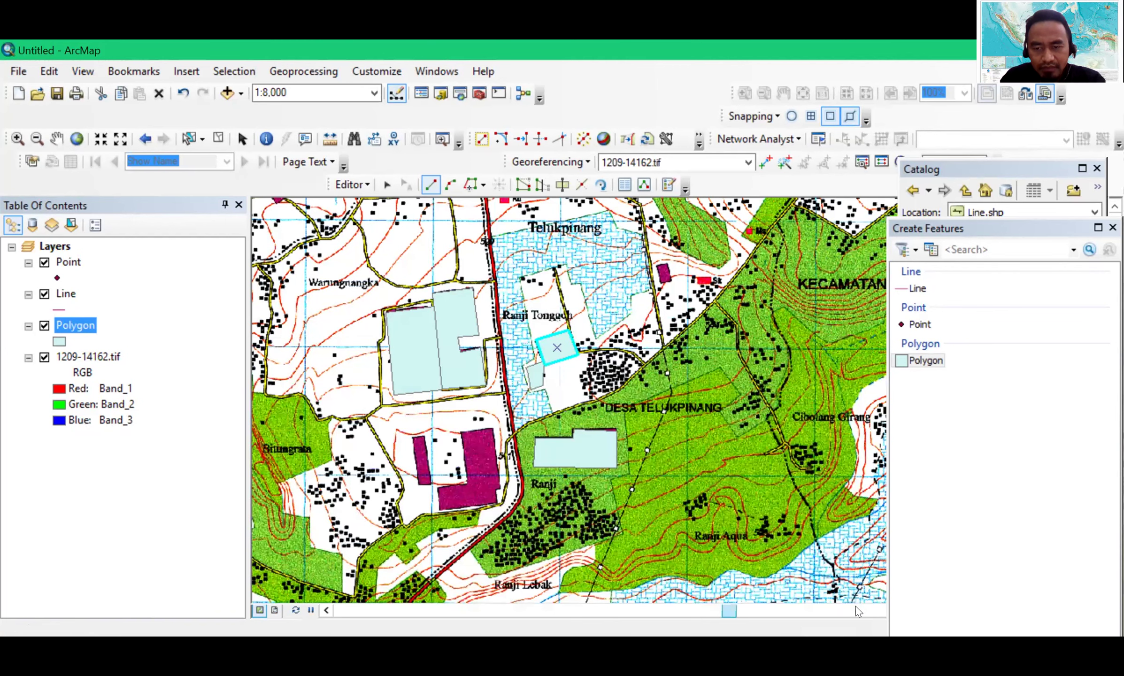
Bring the map sheet back into view by zooming to the 1209-14162.tif layer
{"action": "left_click", "coordinate": [882, 607]}
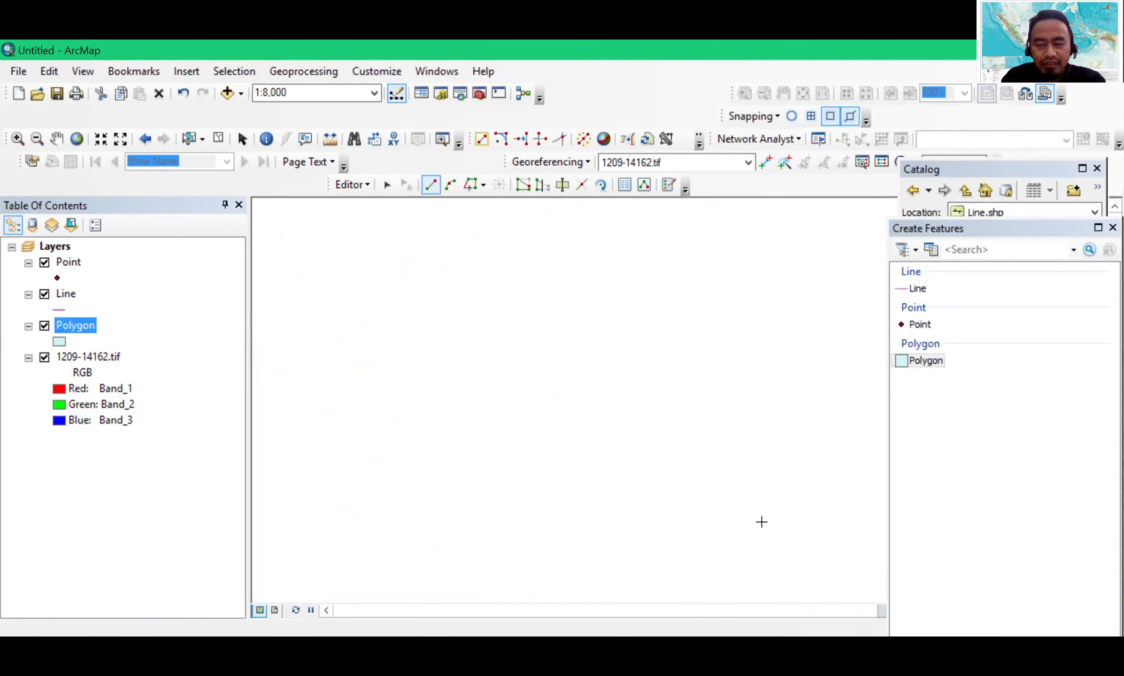
{"action": "scroll", "coordinate": [762, 522], "scroll_direction": "down", "scroll_amount": 2}
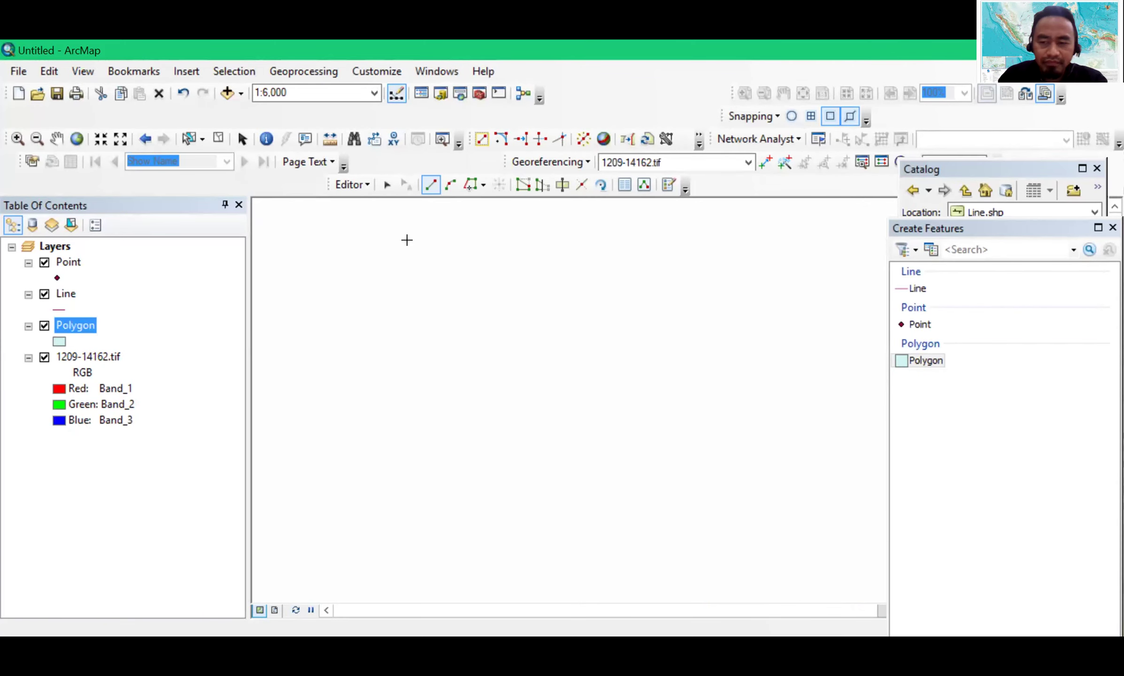
{"action": "left_click", "coordinate": [76, 139]}
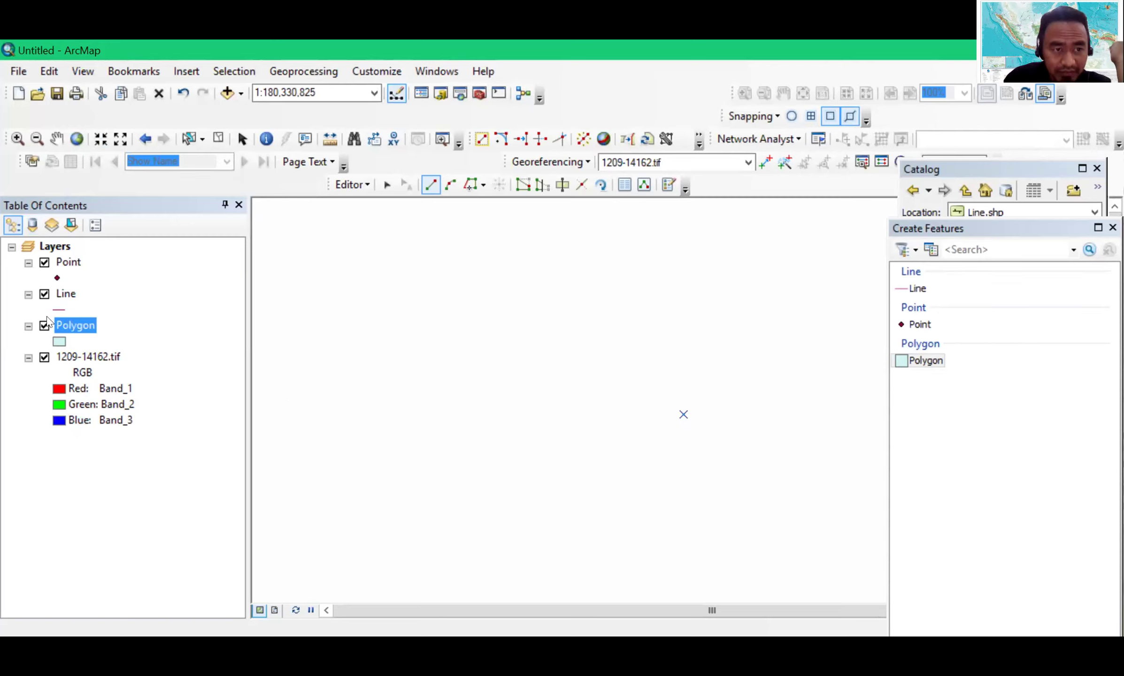
{"action": "right_click", "coordinate": [81, 353]}
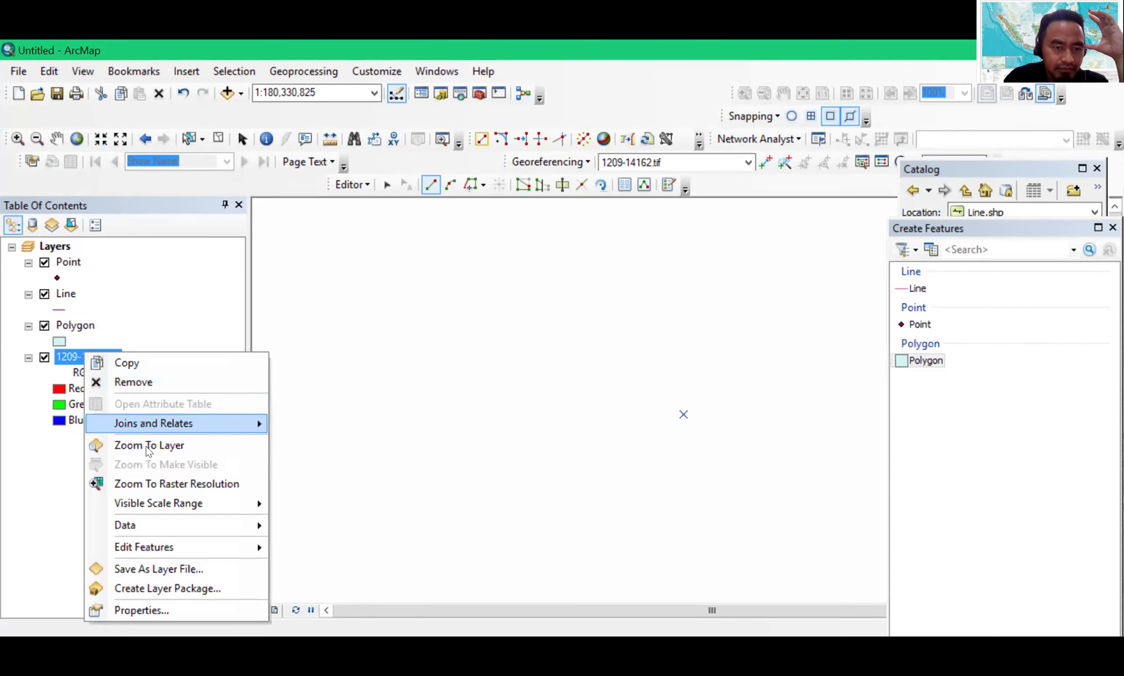
{"action": "left_click", "coordinate": [148, 446]}
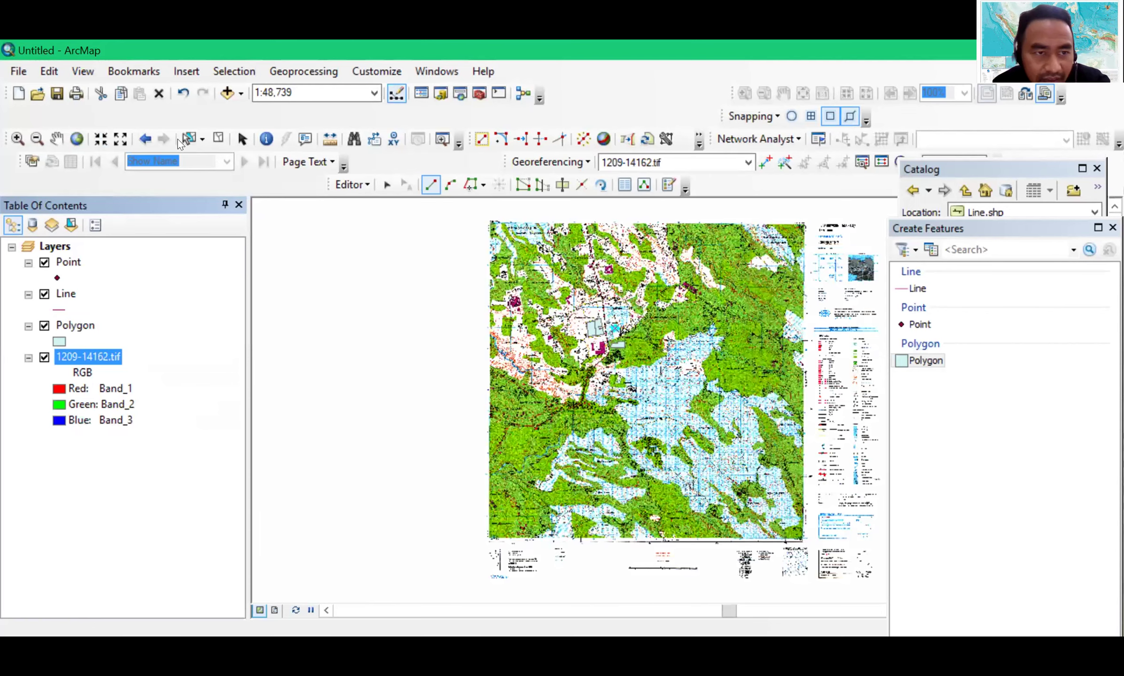
Examine the map sheet's legend for the government office, school, utility and pipeline symbols, and compare them with the adjoining map area
{"action": "left_click", "coordinate": [56, 139]}
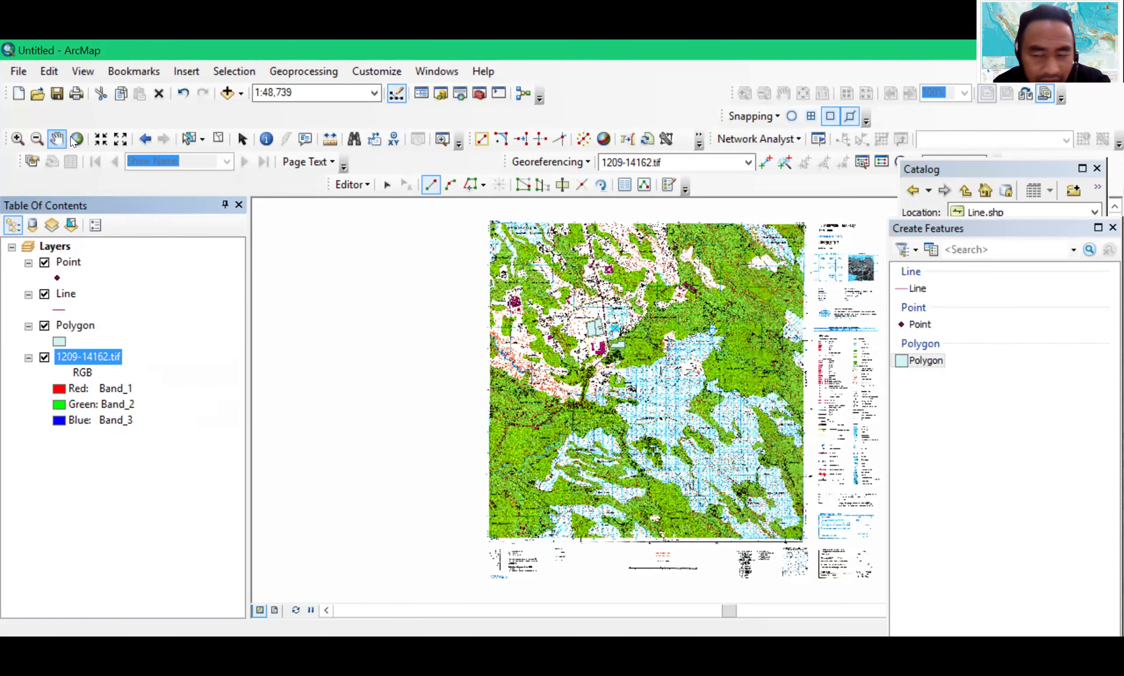
{"action": "left_click_drag", "start_coordinate": [650, 458], "coordinate": [424, 447]}
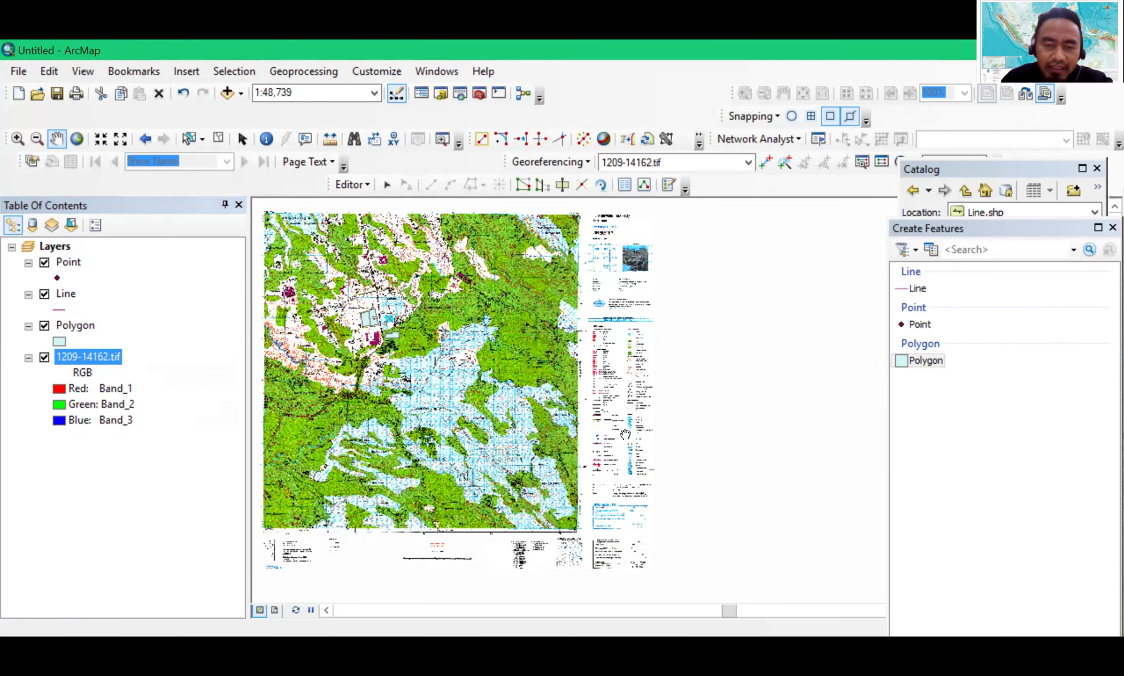
{"action": "scroll", "coordinate": [615, 405], "scroll_direction": "down", "scroll_amount": 5}
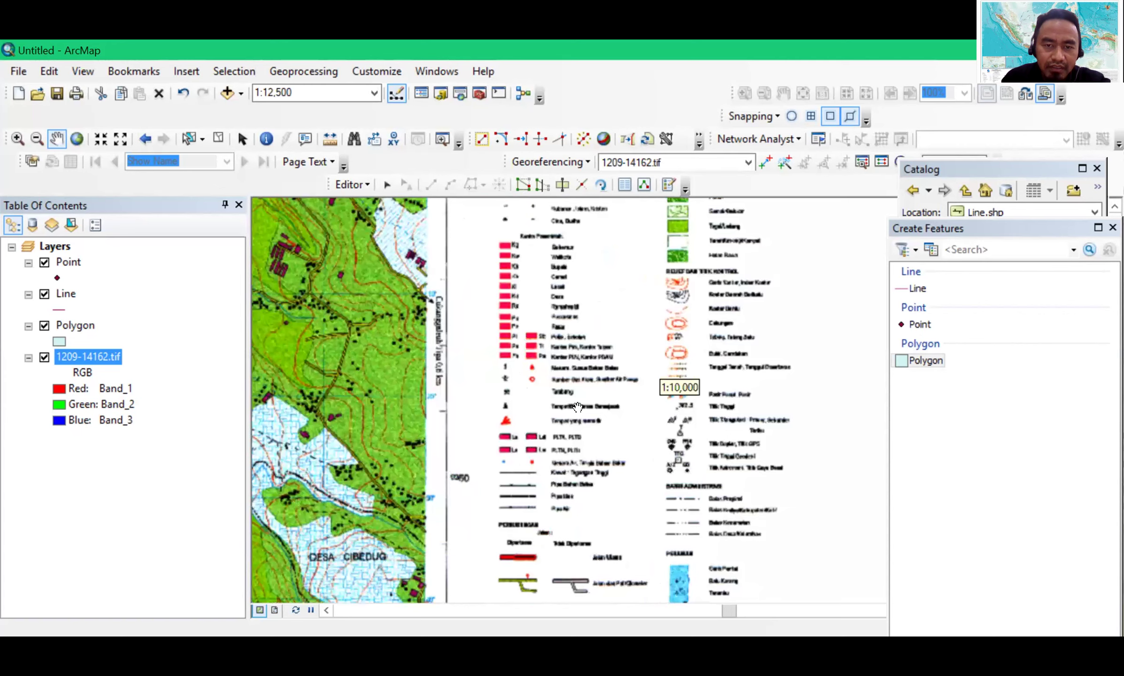
{"action": "scroll", "coordinate": [564, 325], "scroll_direction": "down", "scroll_amount": 3}
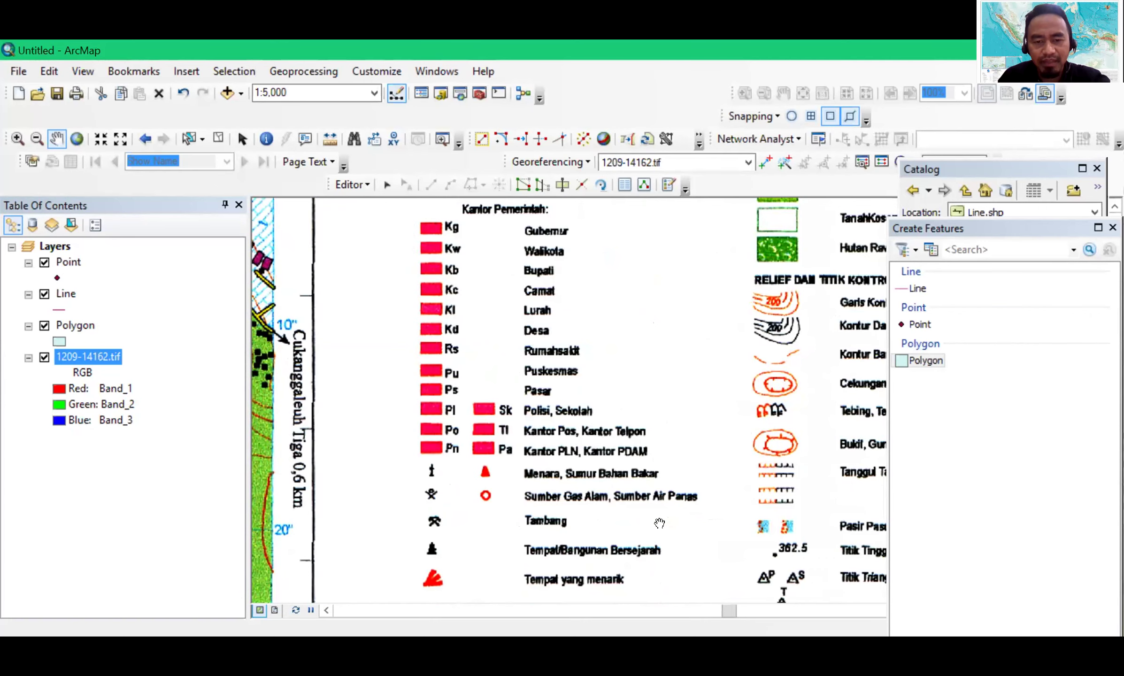
{"action": "left_click_drag", "start_coordinate": [538, 492], "coordinate": [565, 375]}
{"action": "left_click_drag", "start_coordinate": [492, 503], "coordinate": [347, 472]}
{"action": "left_click_drag", "start_coordinate": [434, 511], "coordinate": [470, 464]}
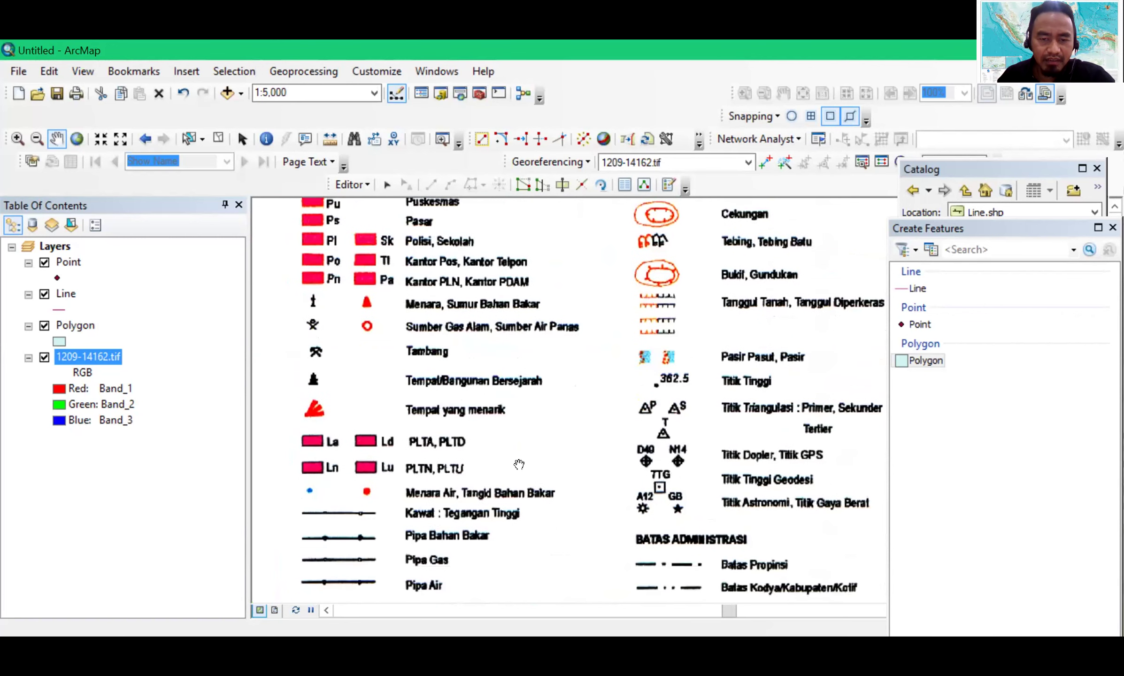
{"action": "left_click_drag", "start_coordinate": [528, 417], "coordinate": [546, 378]}
{"action": "left_click_drag", "start_coordinate": [426, 336], "coordinate": [744, 490]}
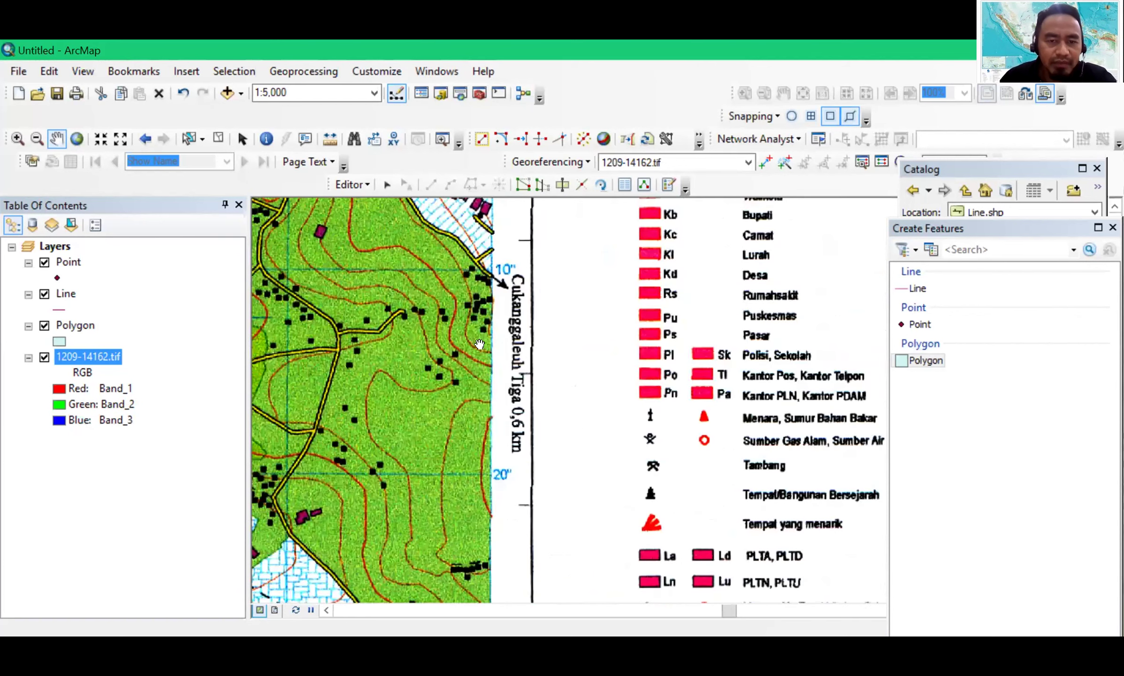
{"action": "left_click_drag", "start_coordinate": [452, 343], "coordinate": [729, 337]}
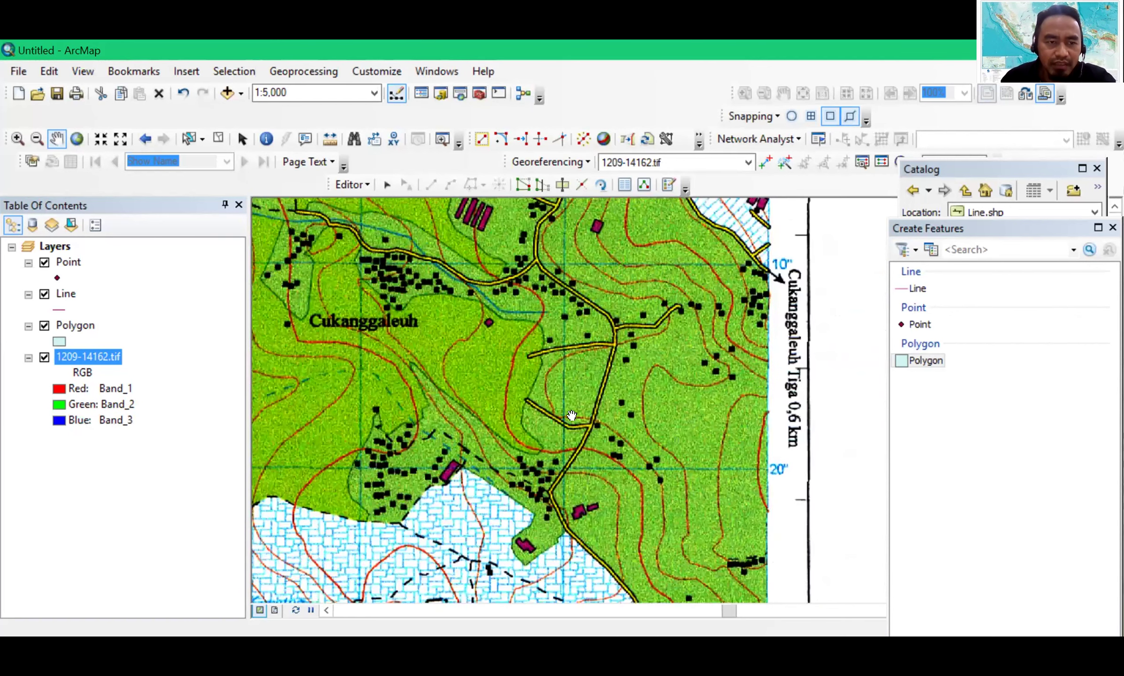
Return to an overview of the whole map sheet by zooming to the extent of 1209-14162.tif again
{"action": "scroll", "coordinate": [189, 175], "scroll_direction": "down", "scroll_amount": 2}
{"action": "left_click", "coordinate": [74, 137]}
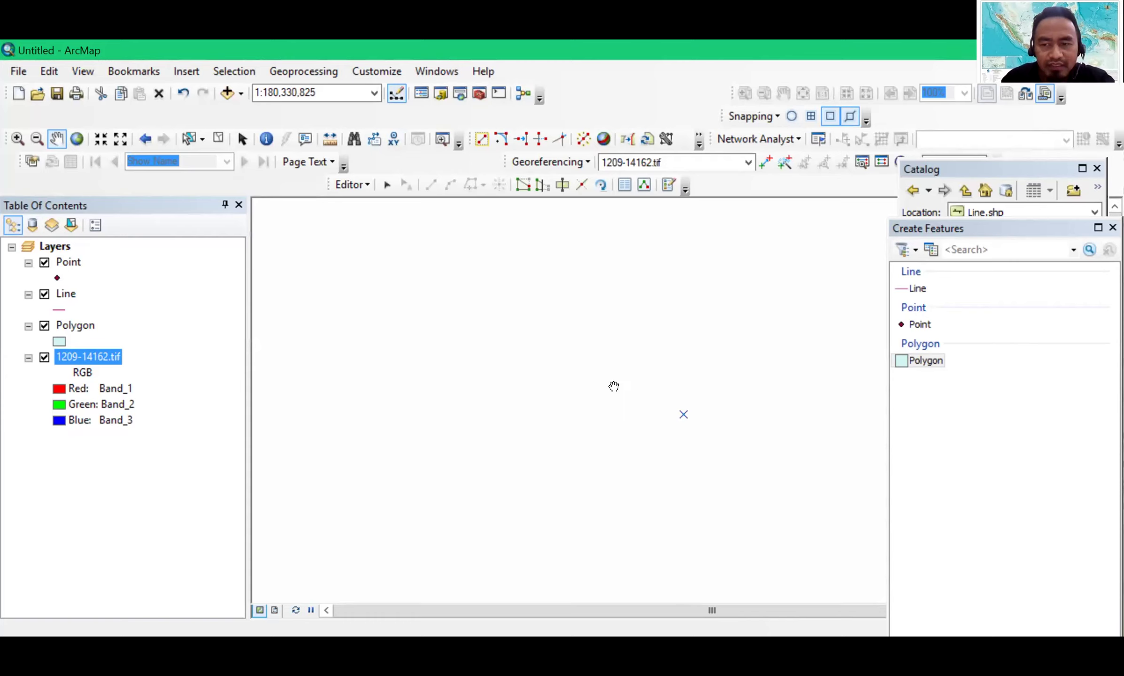
{"action": "left_click", "coordinate": [70, 326]}
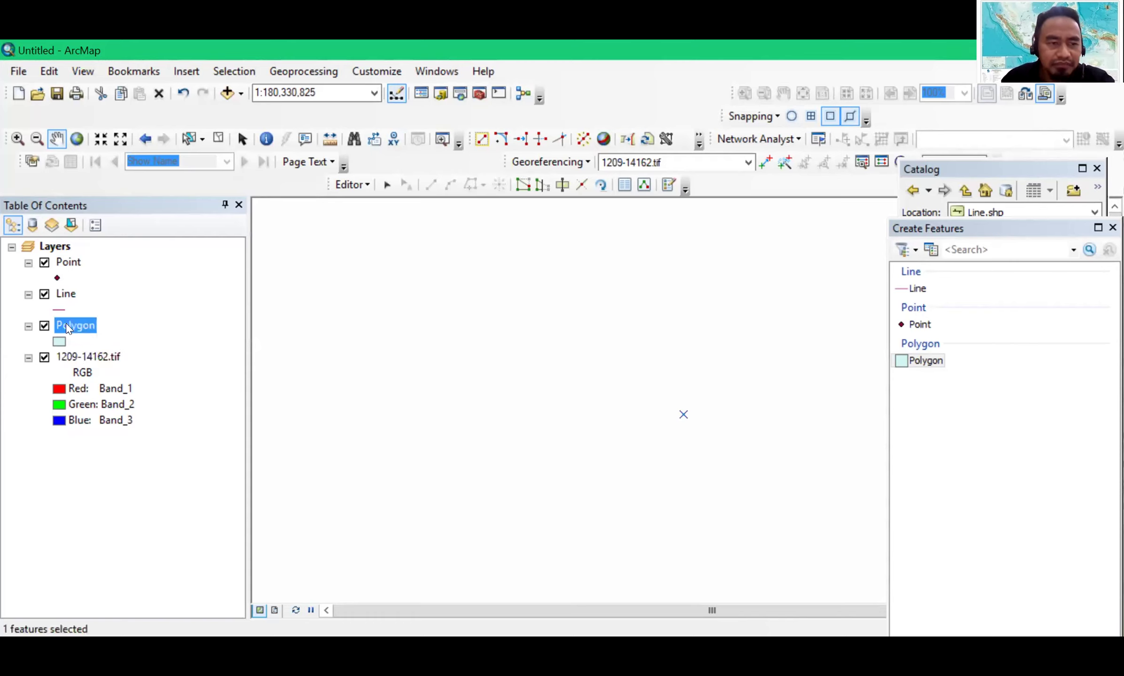
{"action": "left_click", "coordinate": [77, 139]}
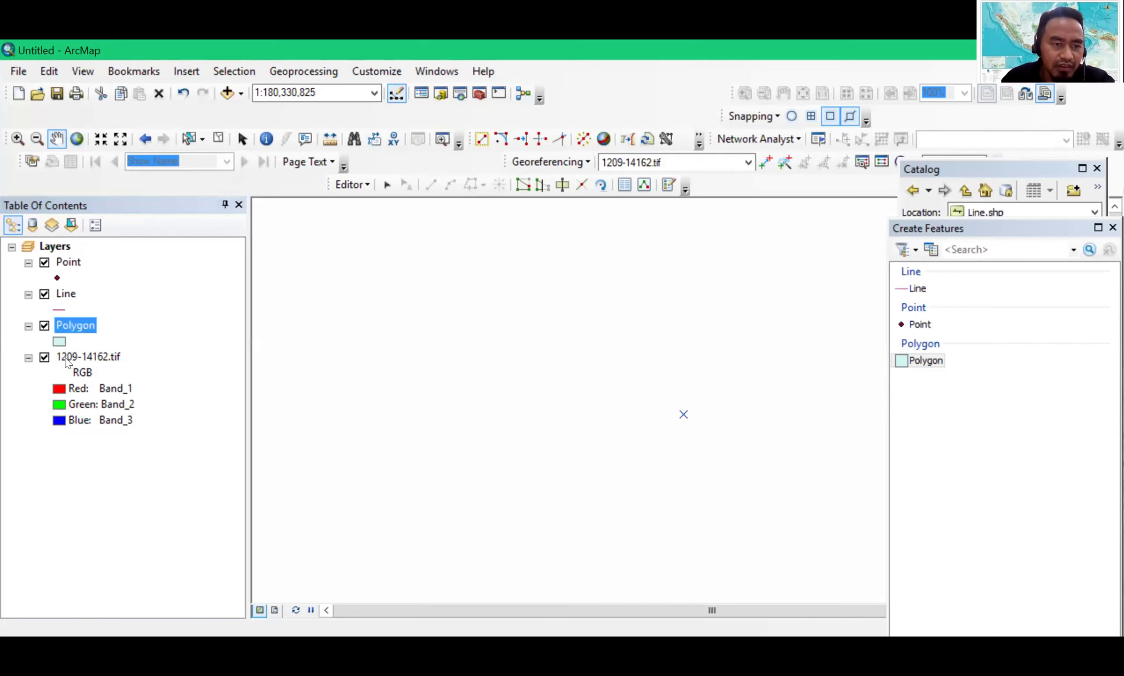
{"action": "left_click", "coordinate": [67, 359]}
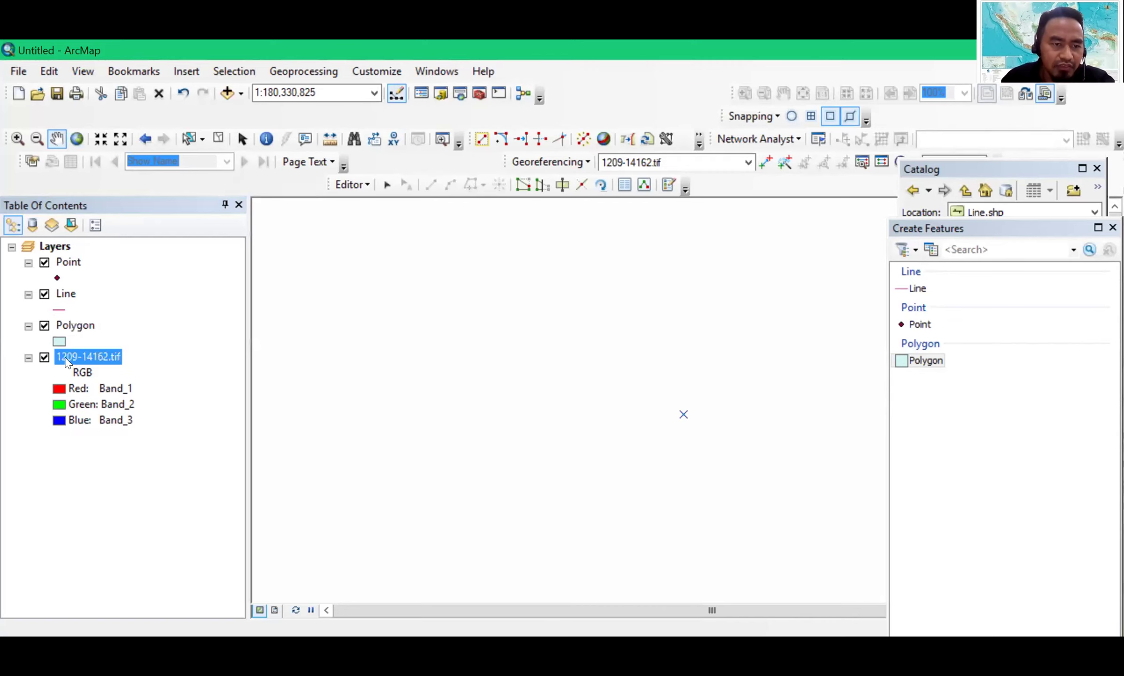
{"action": "key", "text": "shift+F10"}
{"action": "left_click", "coordinate": [108, 459]}
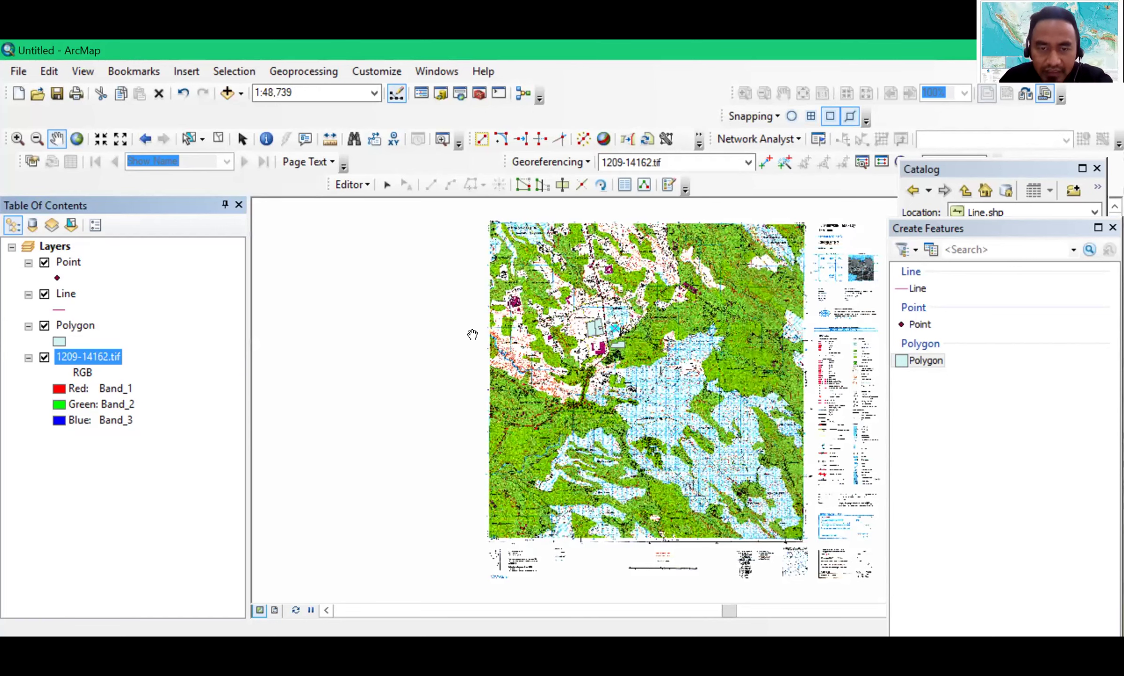
Stop the editing session for the digitized layers
{"action": "left_click_drag", "start_coordinate": [511, 205], "coordinate": [398, 231]}
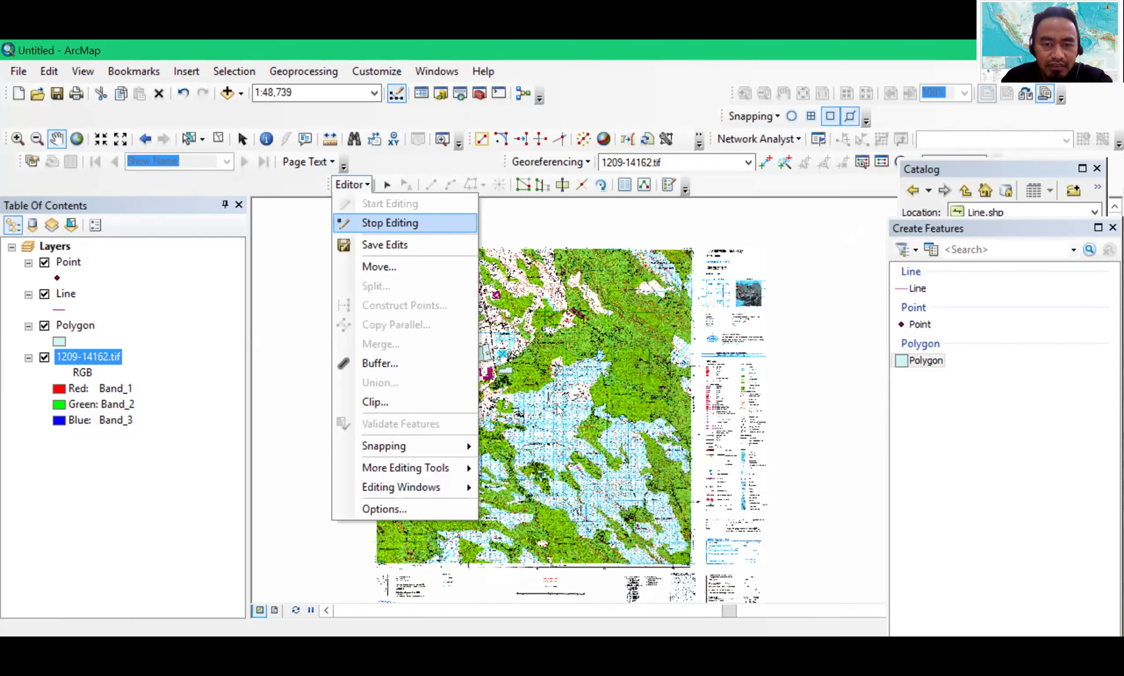
{"action": "key", "text": "Return"}
{"action": "left_click", "coordinate": [505, 401]}
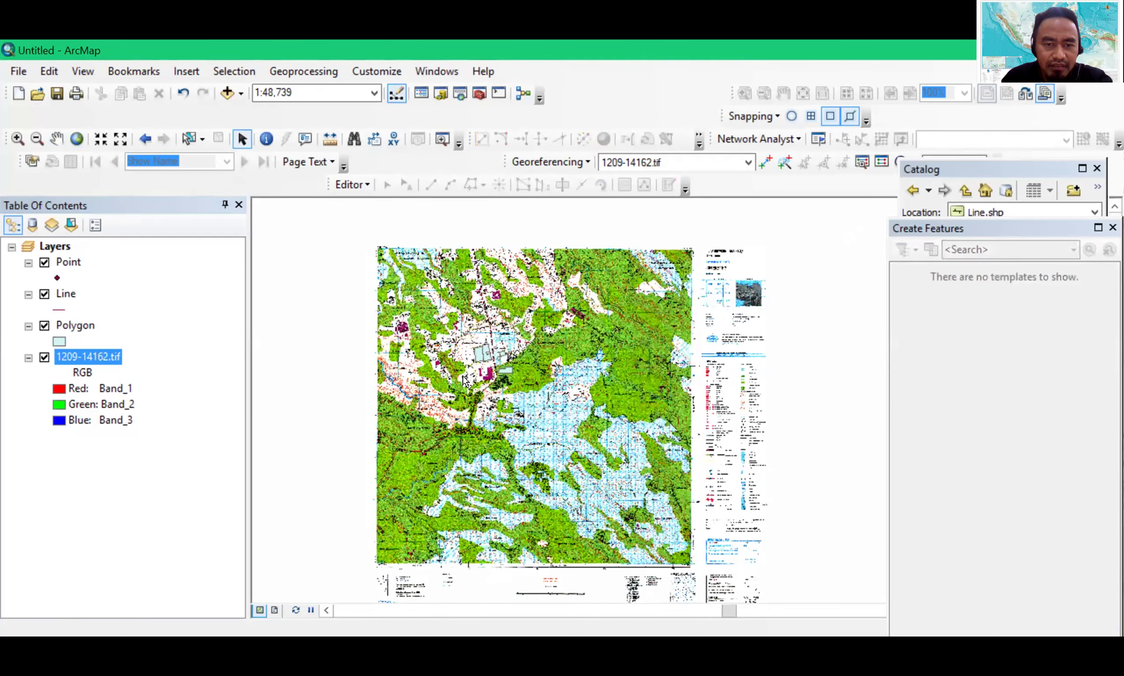
Examine the digitized buildings and the surrounding features around Warungnangka, Telukpinang and Bojong Kidul on the map
{"action": "scroll", "coordinate": [464, 380], "scroll_direction": "down", "scroll_amount": 2}
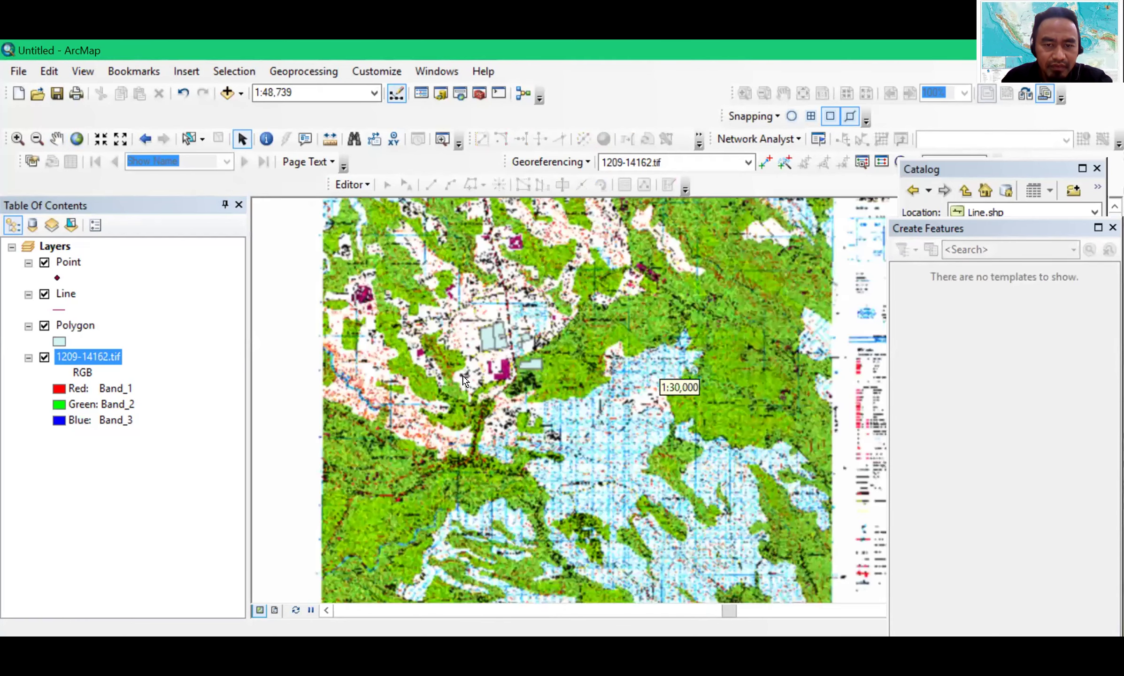
{"action": "scroll", "coordinate": [464, 348], "scroll_direction": "down", "scroll_amount": 1}
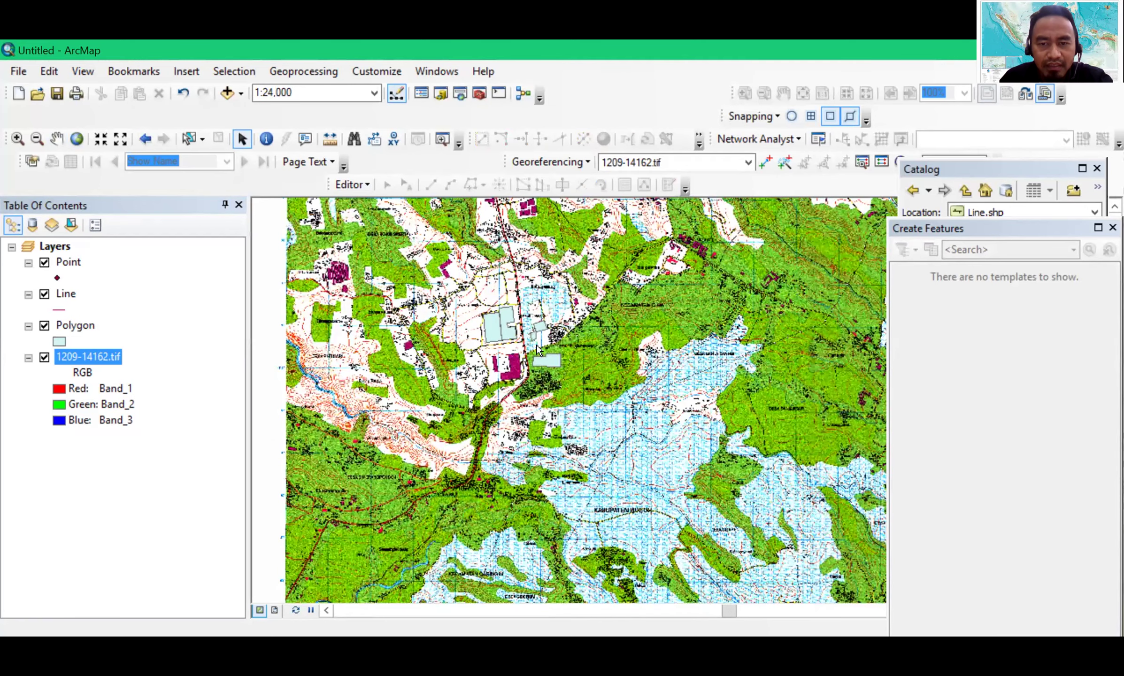
{"action": "scroll", "coordinate": [529, 355], "scroll_direction": "down", "scroll_amount": 2}
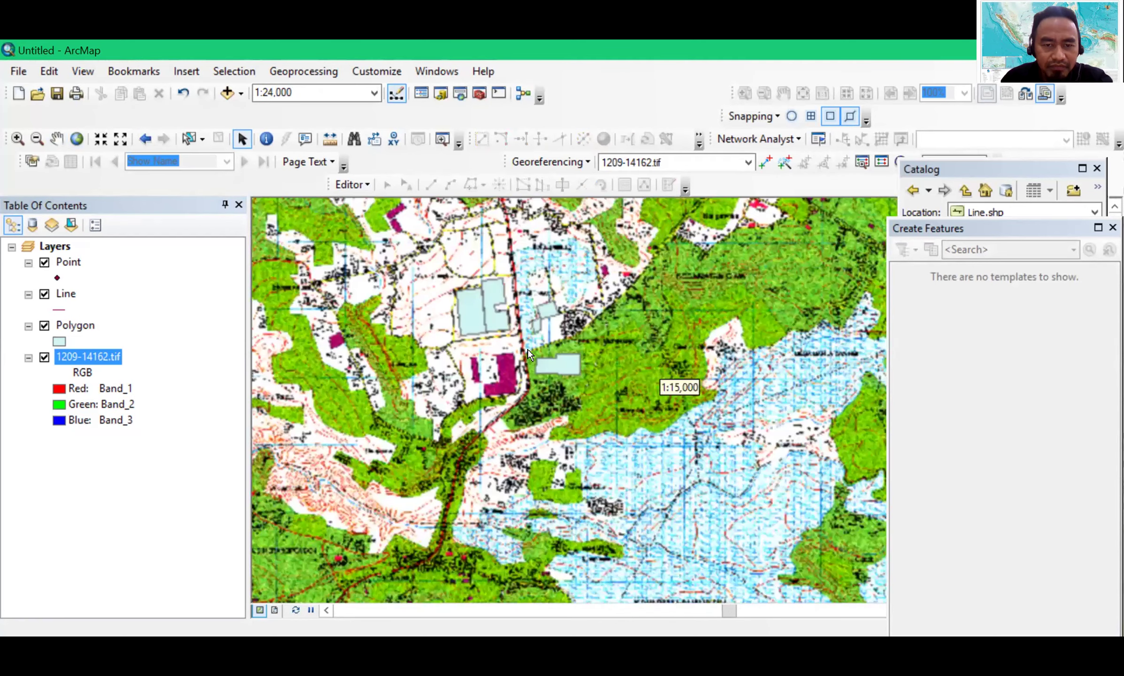
{"action": "scroll", "coordinate": [529, 355], "scroll_direction": "down", "scroll_amount": 1}
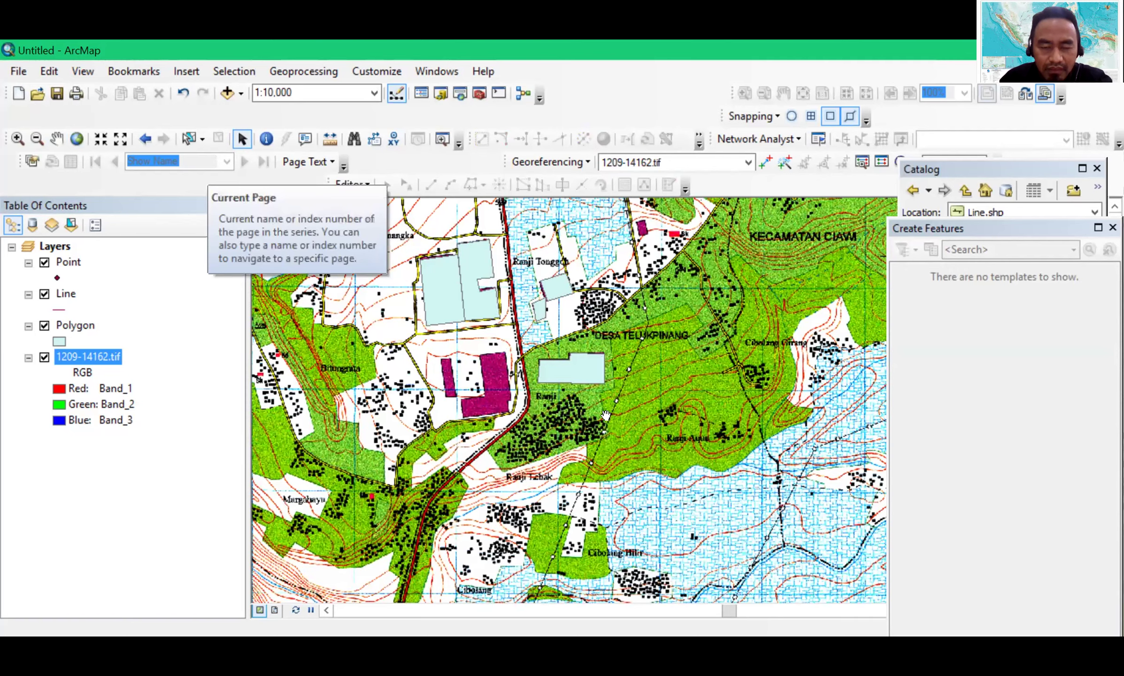
{"action": "left_click_drag", "start_coordinate": [477, 289], "coordinate": [602, 408]}
{"action": "scroll", "coordinate": [525, 378], "scroll_direction": "down", "scroll_amount": 2}
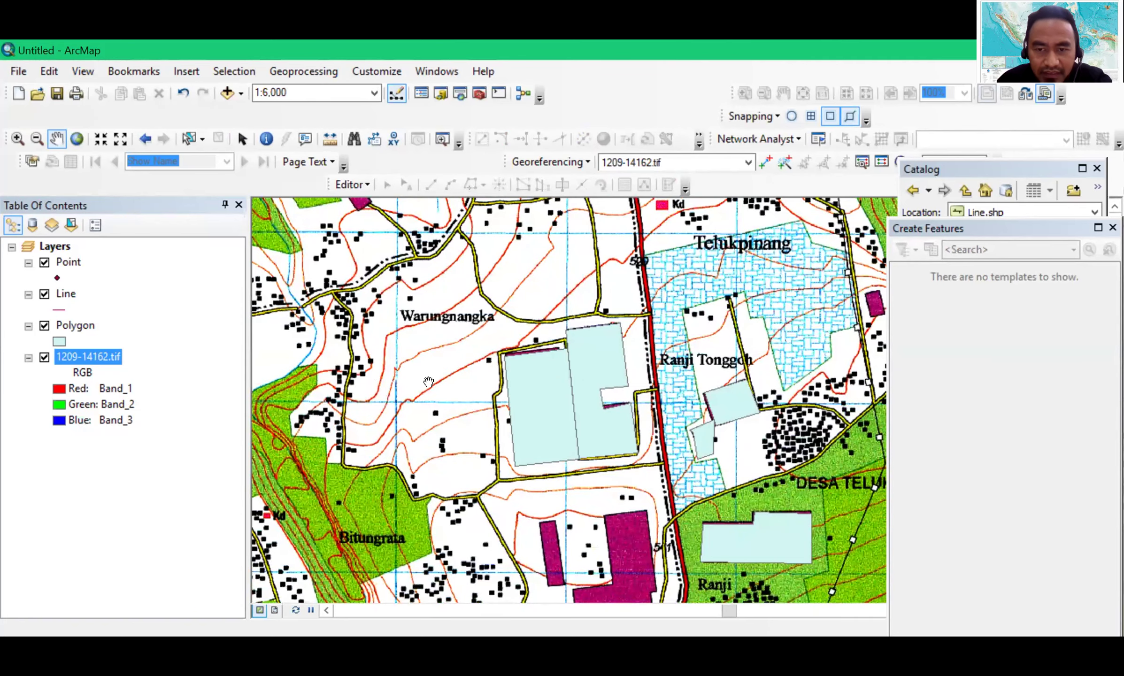
{"action": "scroll", "coordinate": [431, 376], "scroll_direction": "up", "scroll_amount": 1}
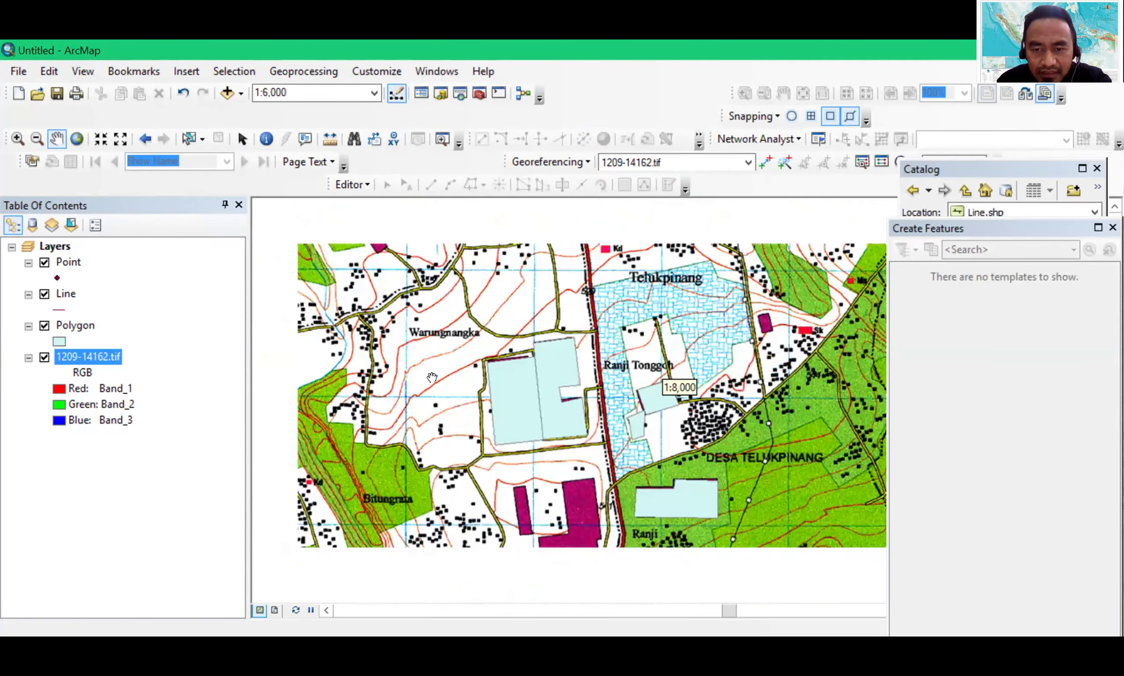
{"action": "left_click_drag", "start_coordinate": [388, 358], "coordinate": [463, 443]}
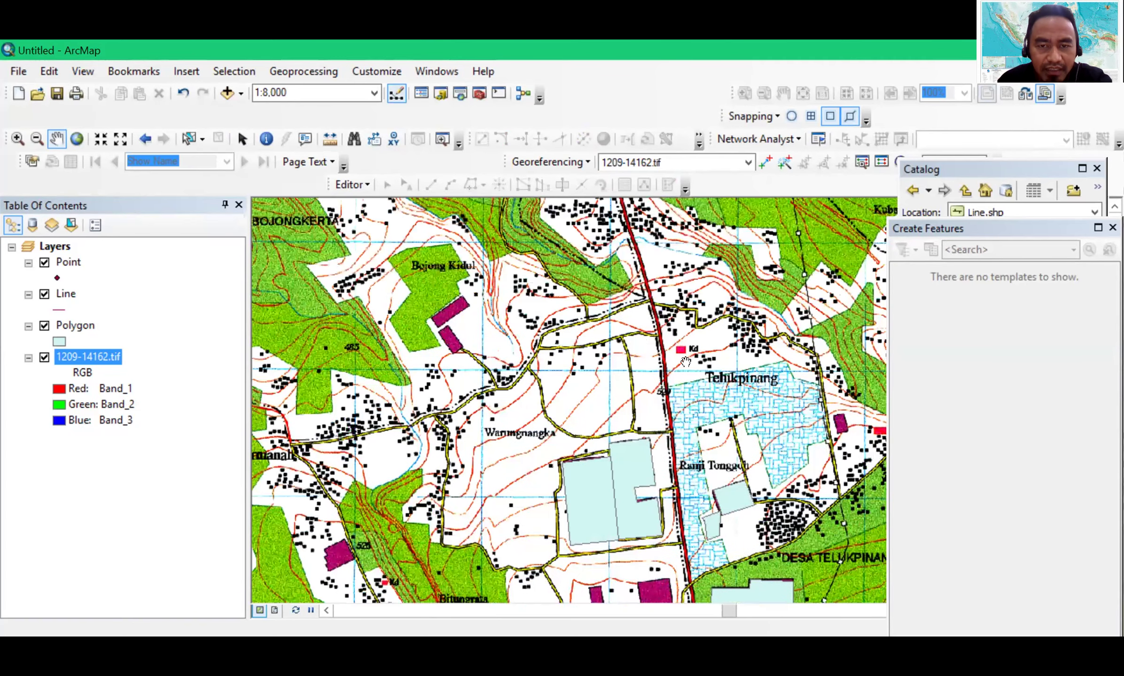
{"action": "left_click_drag", "start_coordinate": [684, 312], "coordinate": [642, 442]}
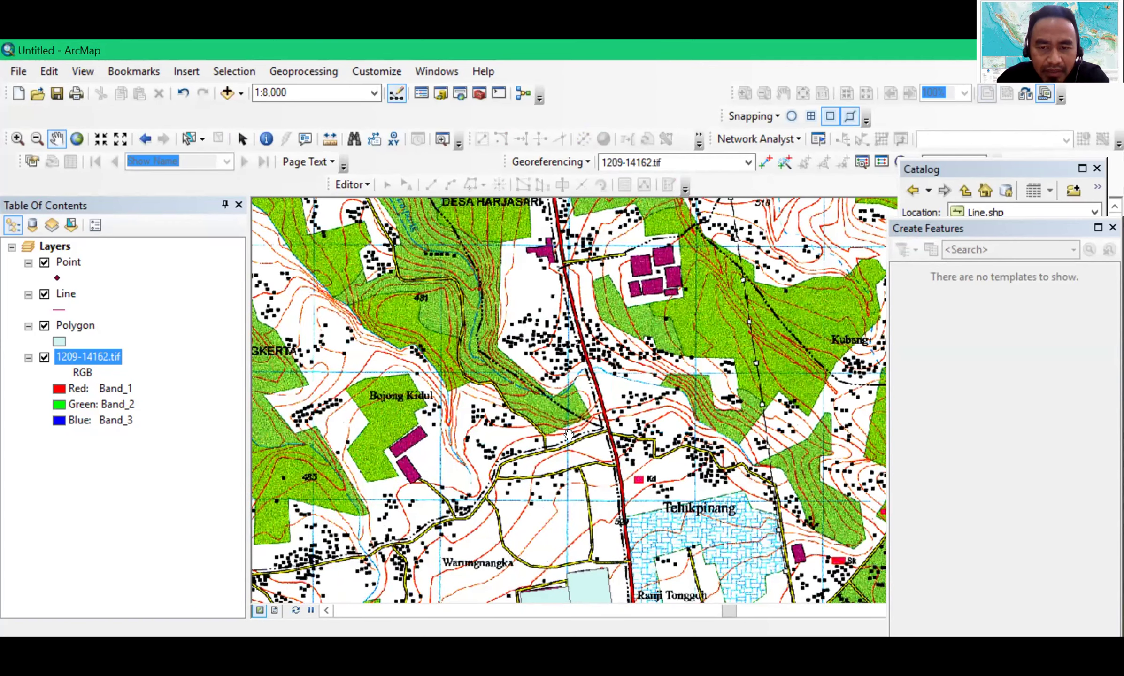
{"action": "left_click_drag", "start_coordinate": [558, 413], "coordinate": [569, 596]}
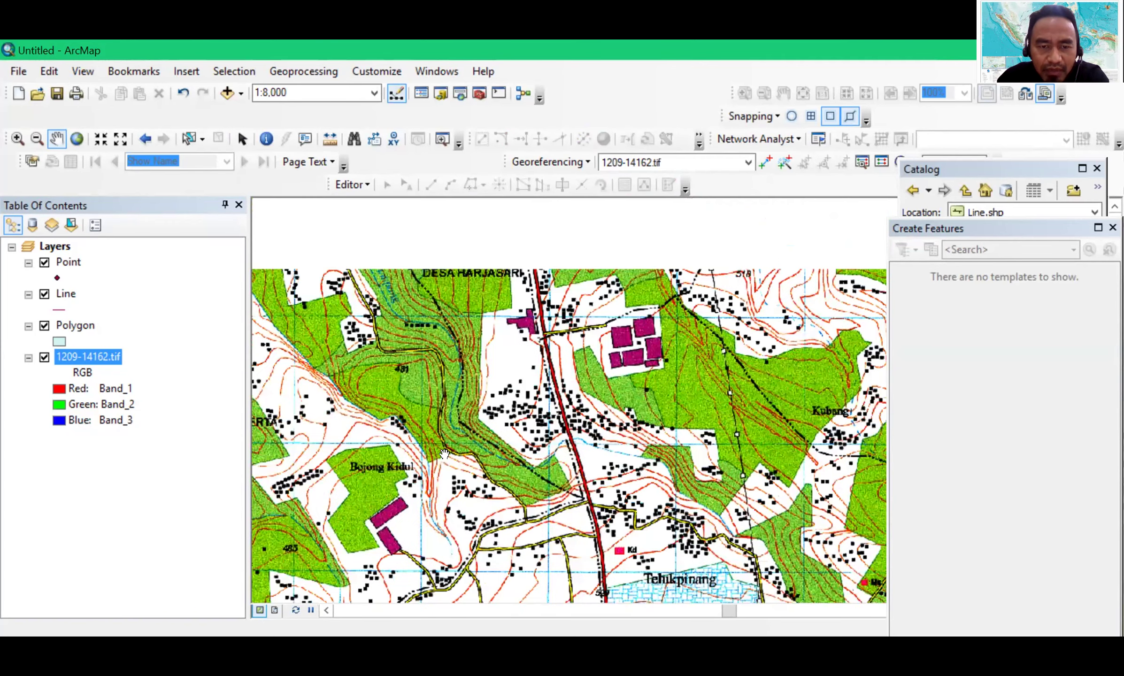
Examine the buildings, roads and settlements on the map from Kotamadya Bogor and Desa Harjasari through Bojong Kidul to Hegarmanah
{"action": "left_click_drag", "start_coordinate": [570, 339], "coordinate": [780, 437]}
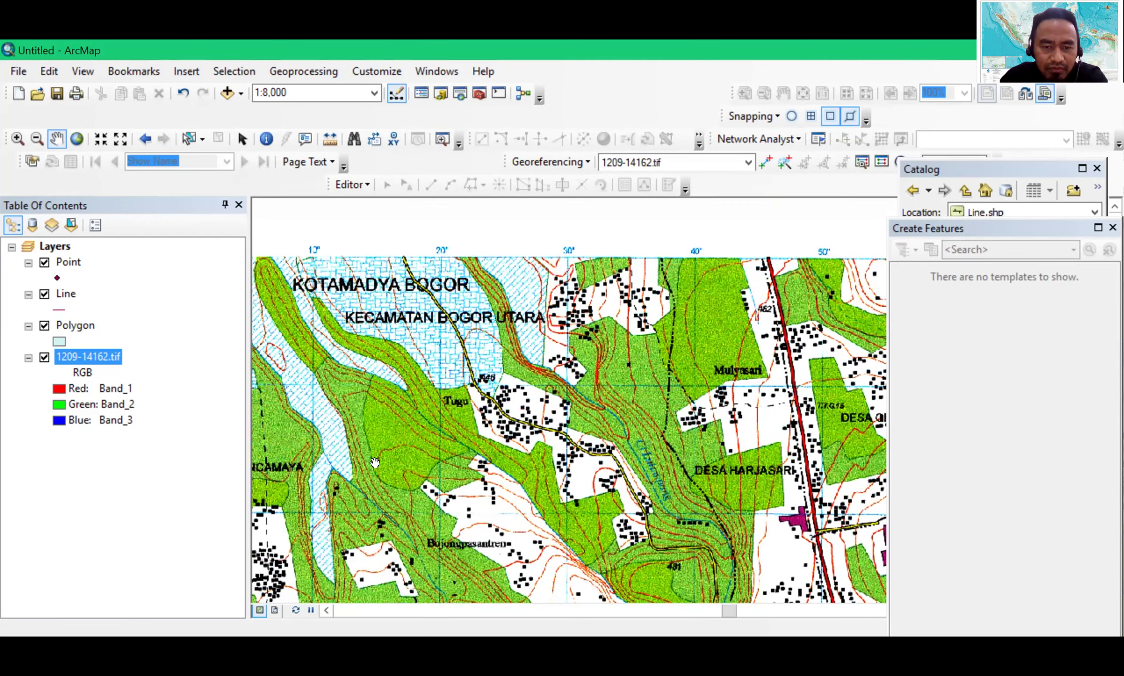
{"action": "left_click_drag", "start_coordinate": [390, 474], "coordinate": [367, 386]}
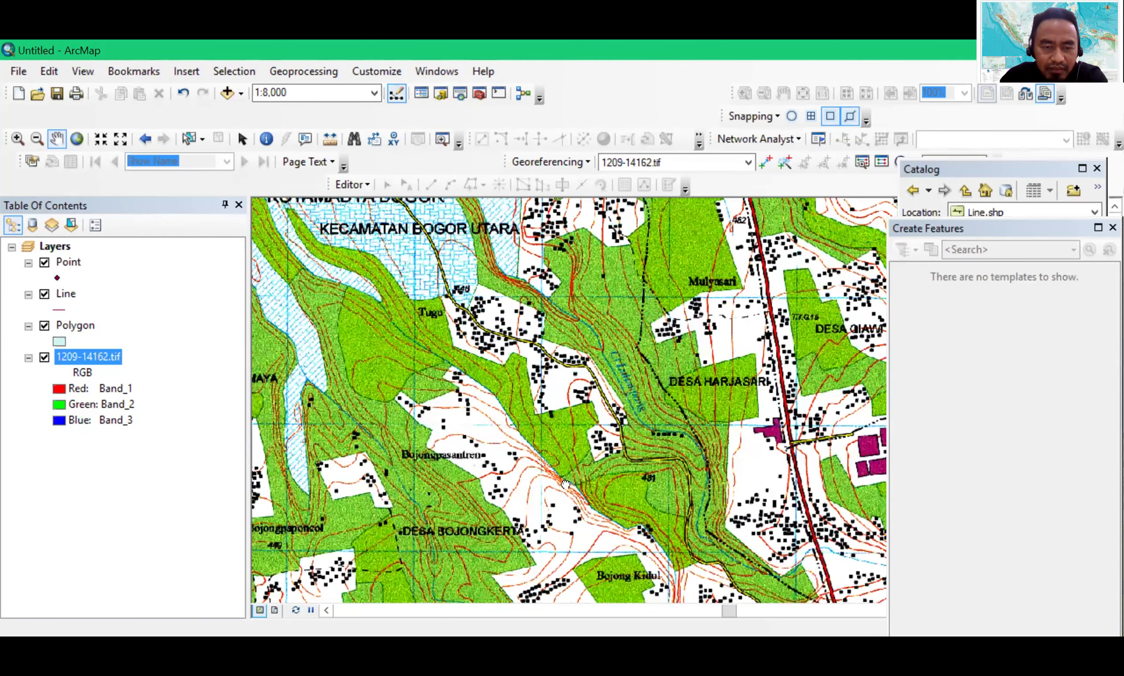
{"action": "left_click_drag", "start_coordinate": [471, 436], "coordinate": [451, 339]}
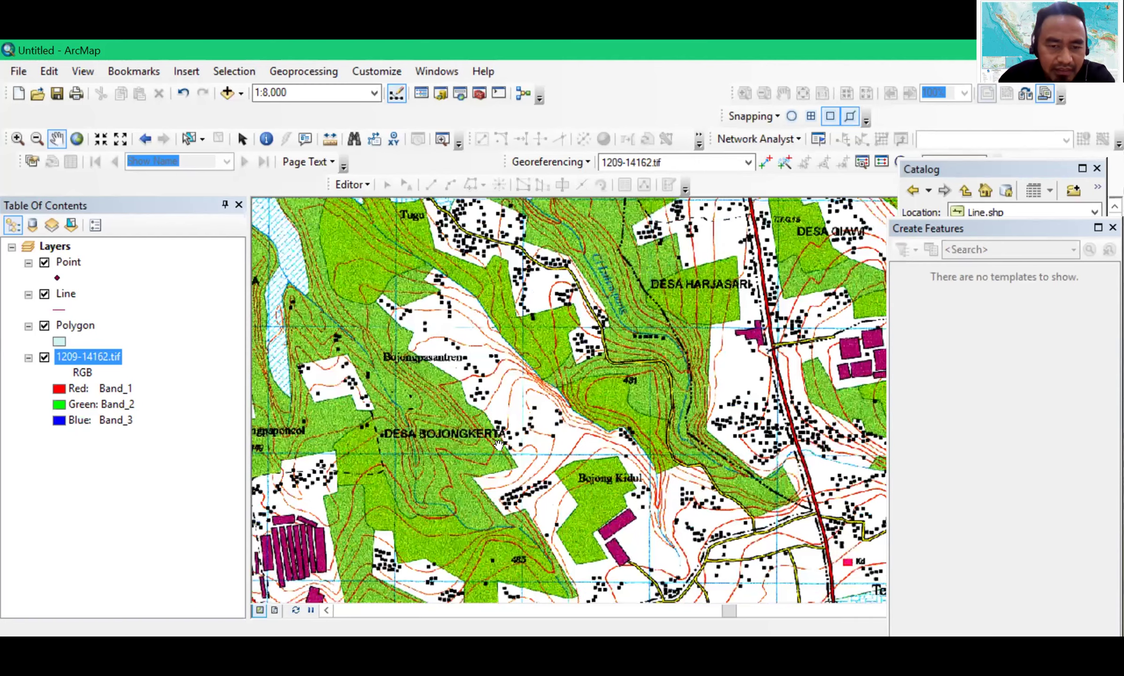
{"action": "left_click_drag", "start_coordinate": [563, 489], "coordinate": [498, 445]}
{"action": "left_click_drag", "start_coordinate": [400, 431], "coordinate": [492, 391]}
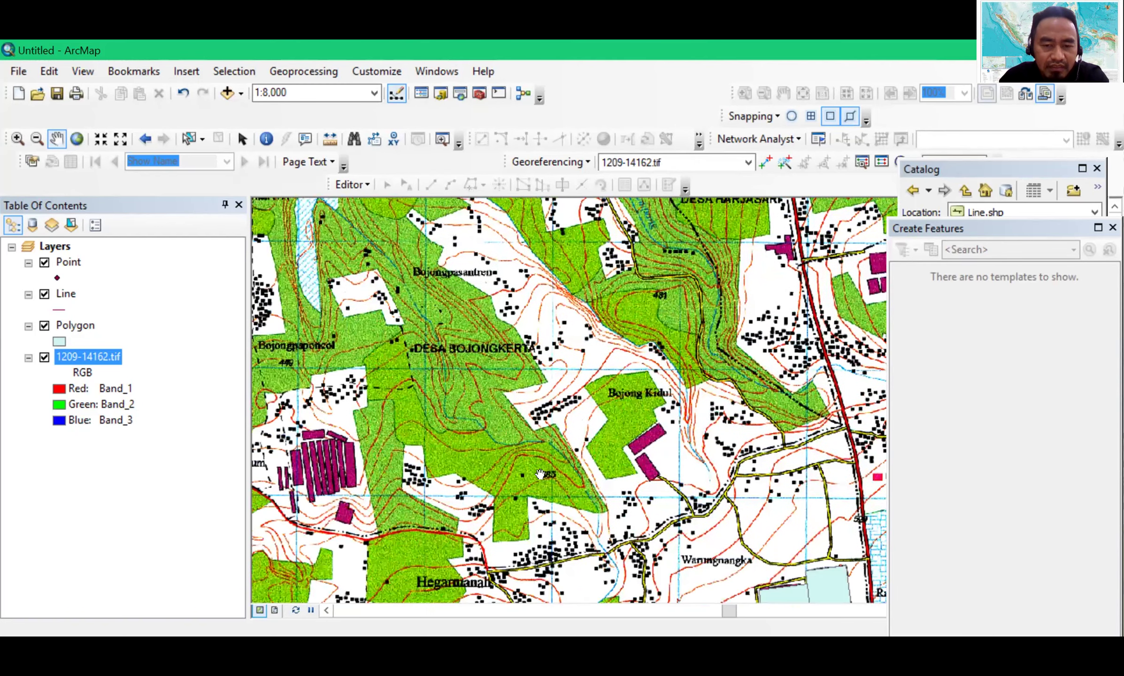
{"action": "left_click_drag", "start_coordinate": [498, 568], "coordinate": [460, 521]}
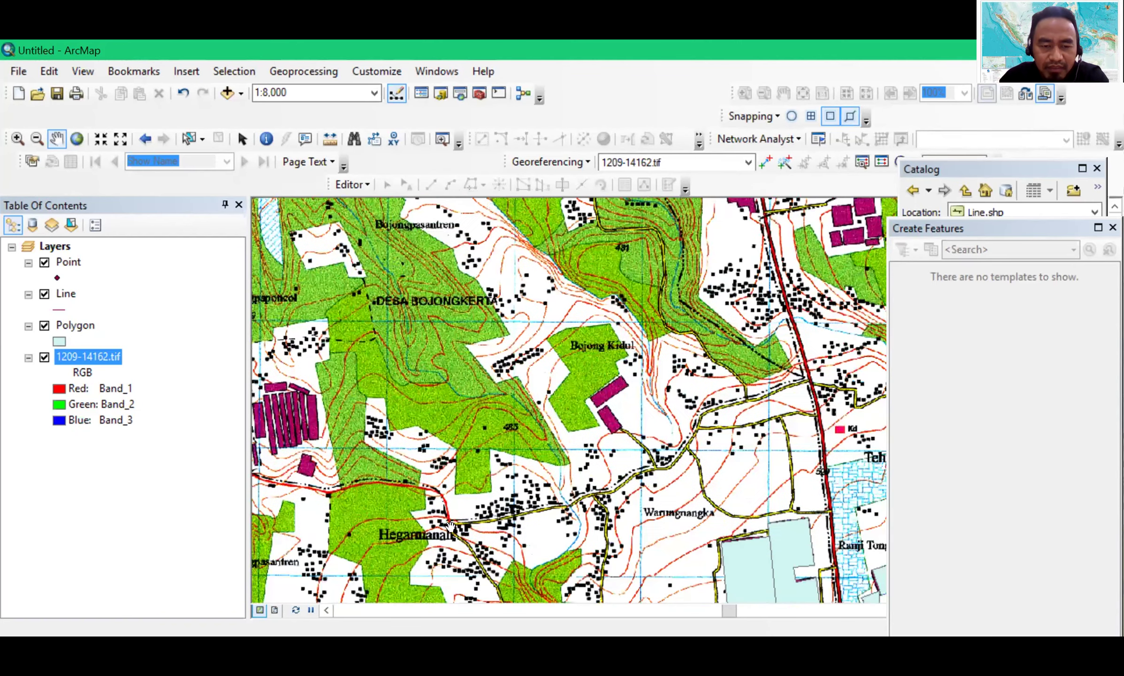
{"action": "left_click_drag", "start_coordinate": [490, 570], "coordinate": [546, 509]}
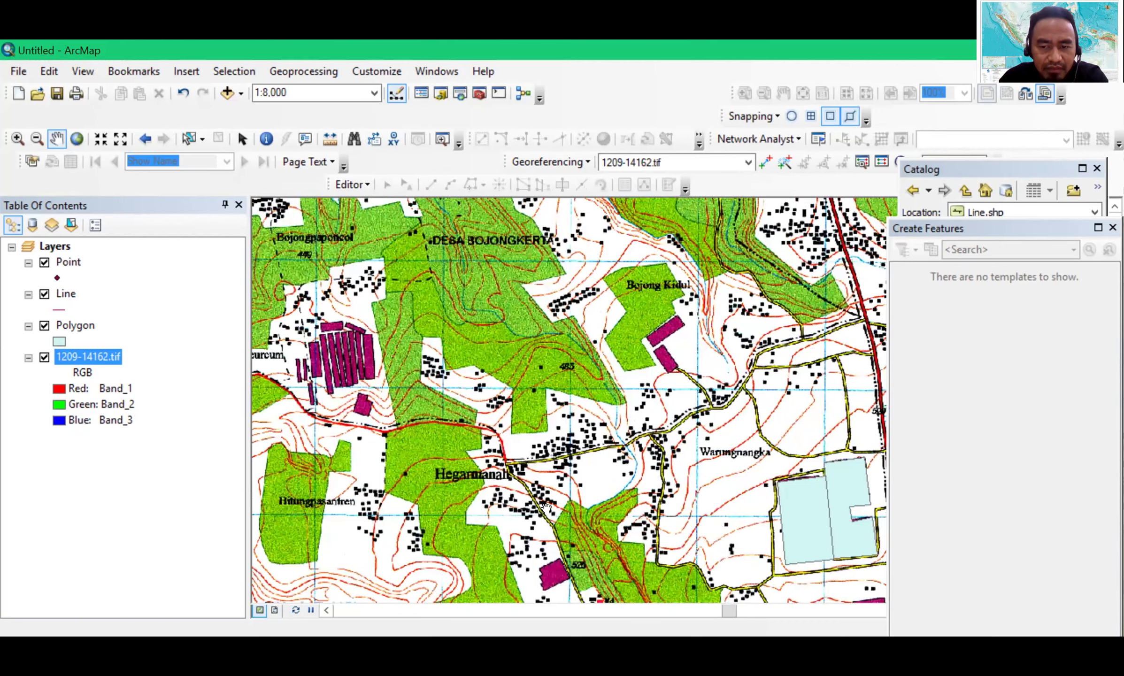
{"action": "left_click_drag", "start_coordinate": [546, 506], "coordinate": [543, 415]}
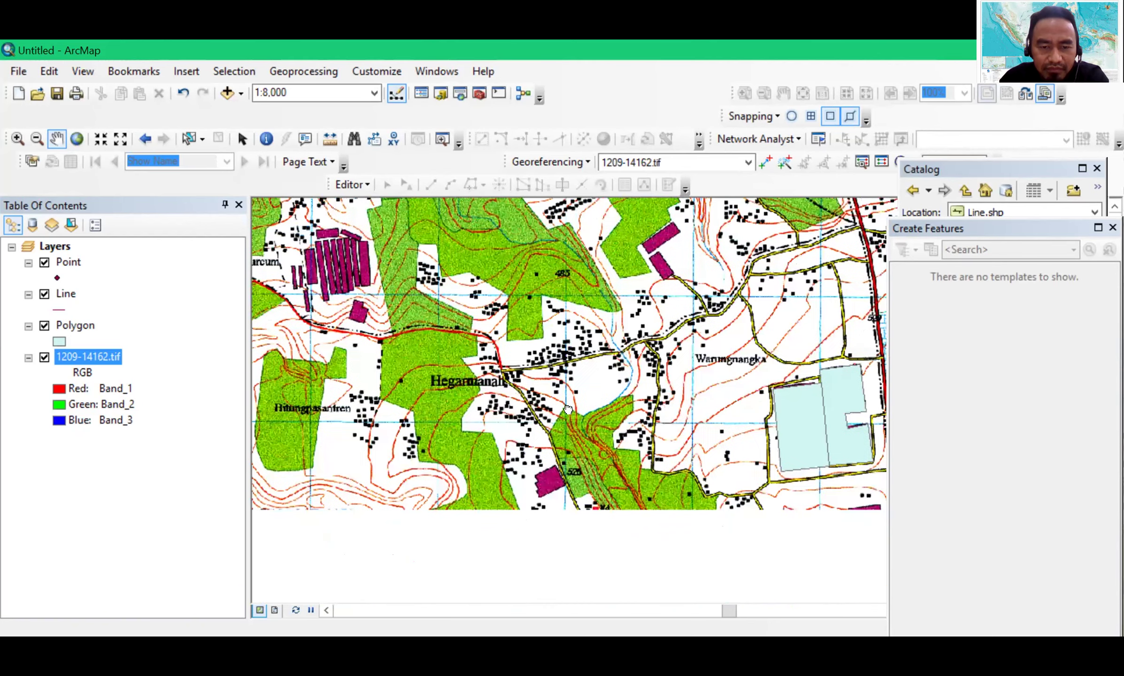
{"action": "left_click_drag", "start_coordinate": [497, 446], "coordinate": [570, 402]}
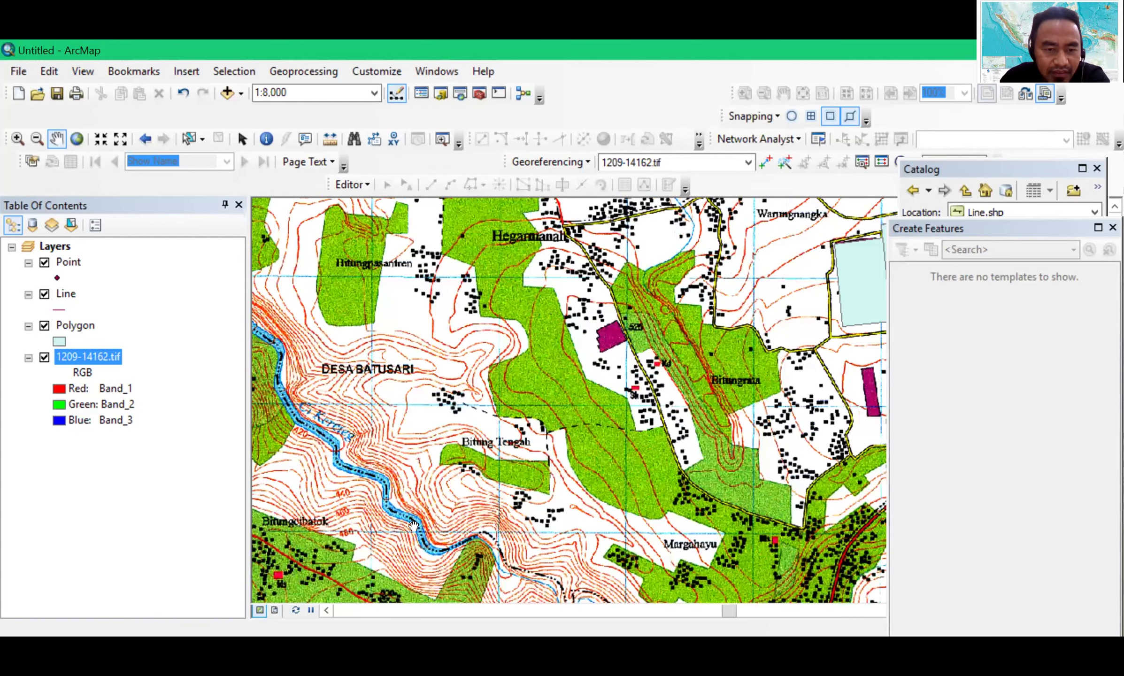
Examine the river, roads, buildings and power lines on the map from Desa Batusari through Ciherangpondok to Batukembar and Pasirkuda
{"action": "left_click_drag", "start_coordinate": [413, 526], "coordinate": [426, 433]}
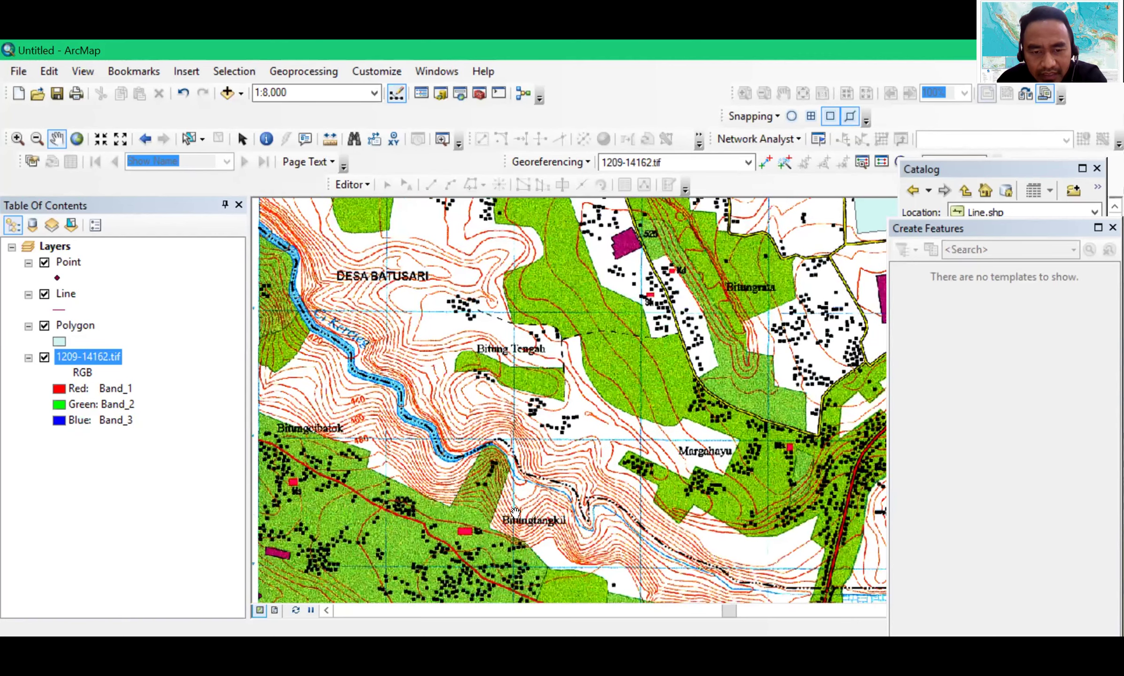
{"action": "left_click_drag", "start_coordinate": [584, 417], "coordinate": [573, 462]}
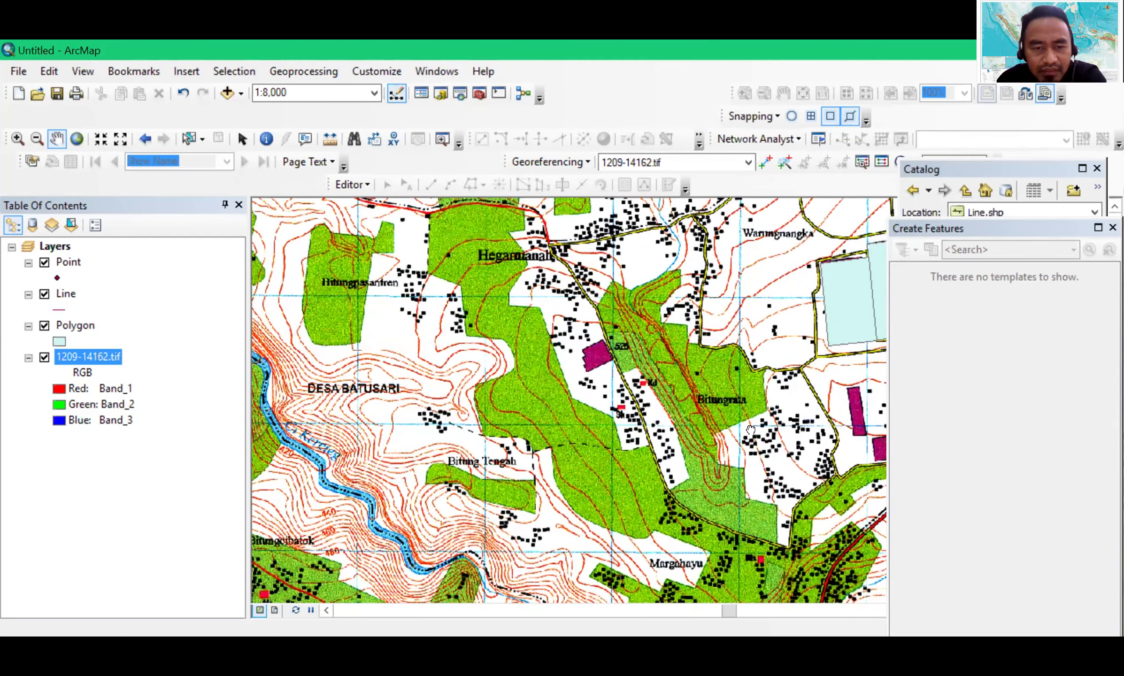
{"action": "left_click_drag", "start_coordinate": [625, 427], "coordinate": [384, 241]}
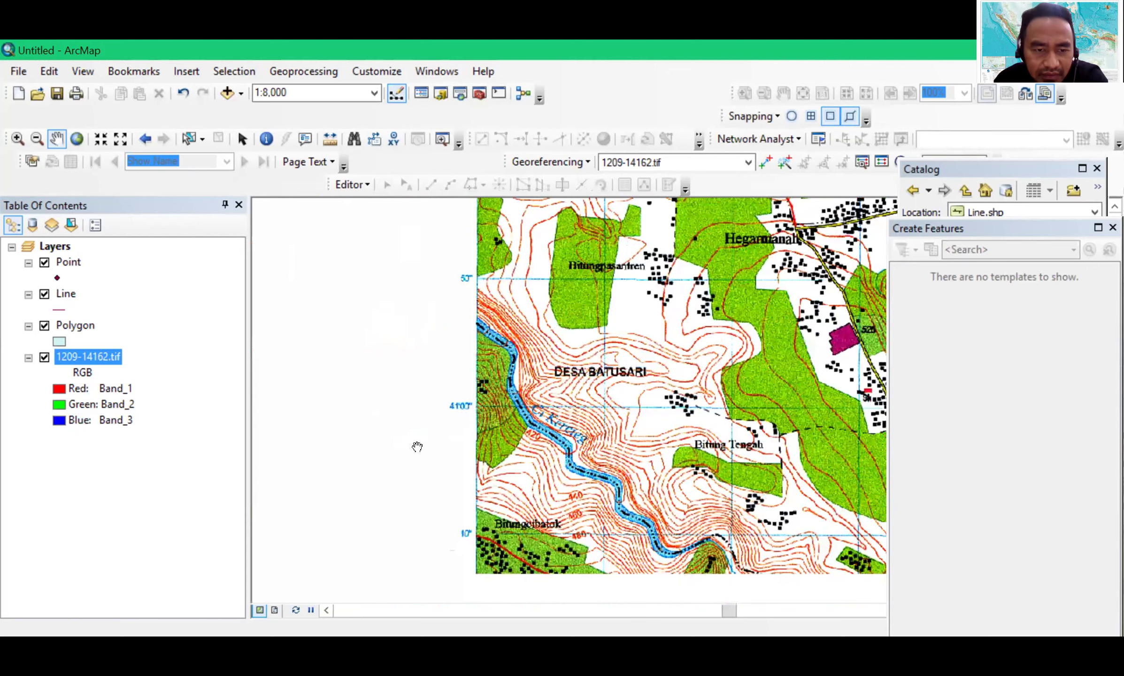
{"action": "left_click_drag", "start_coordinate": [416, 446], "coordinate": [491, 258]}
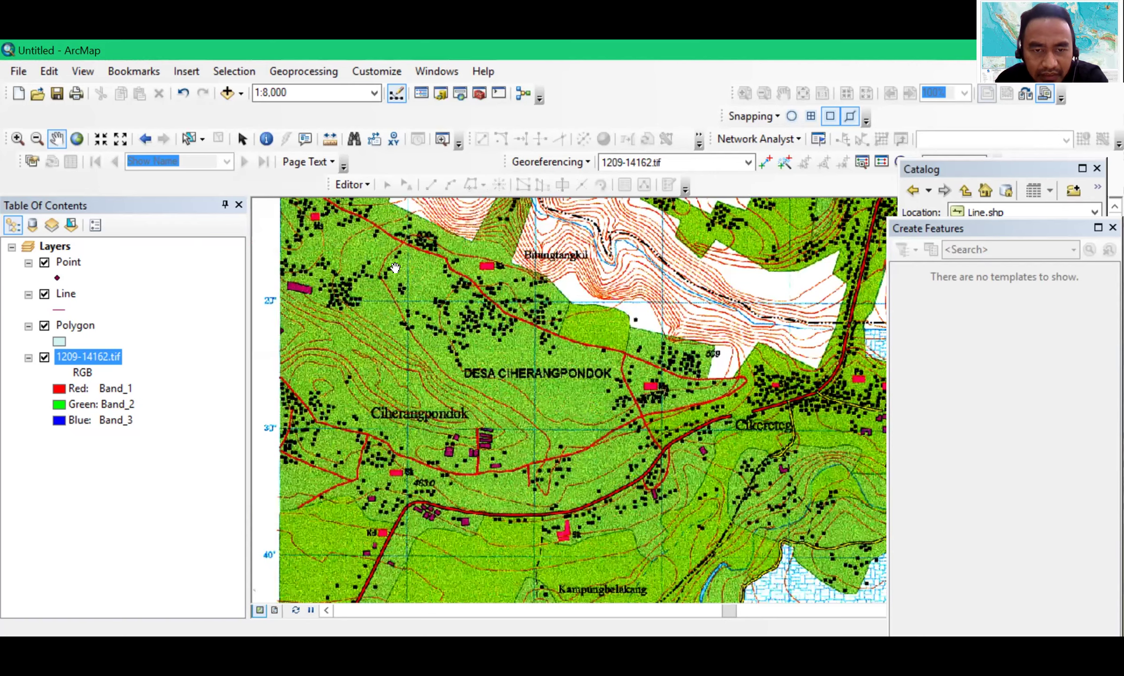
{"action": "left_click_drag", "start_coordinate": [542, 563], "coordinate": [615, 335]}
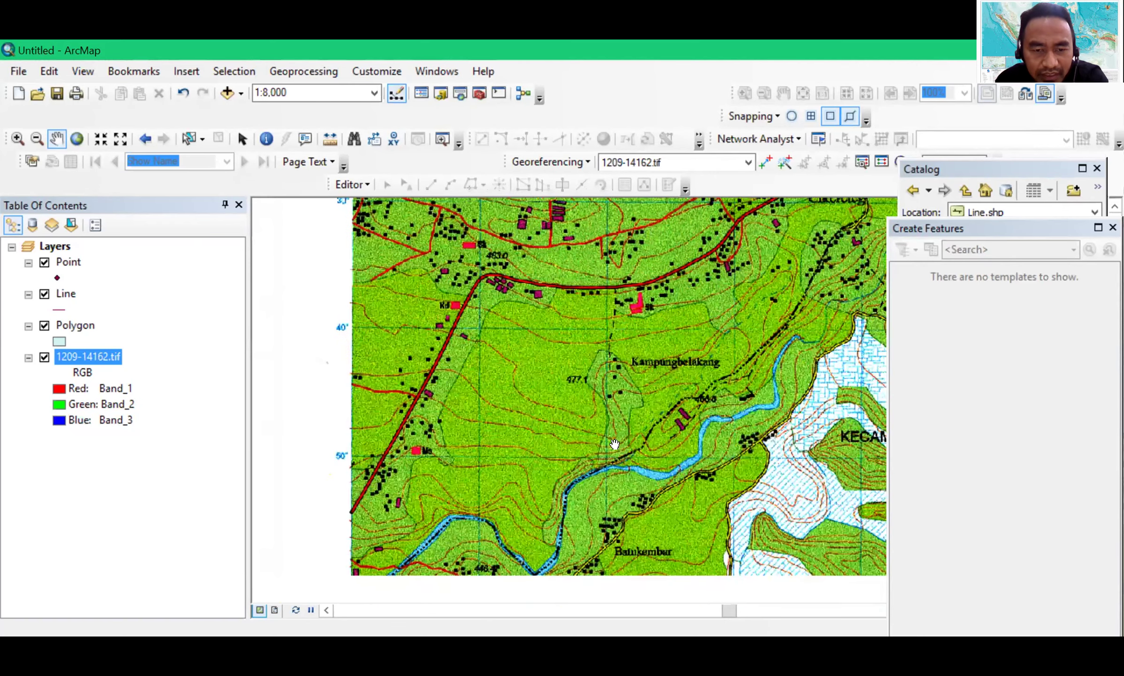
{"action": "left_click_drag", "start_coordinate": [645, 450], "coordinate": [643, 377]}
{"action": "left_click_drag", "start_coordinate": [707, 516], "coordinate": [550, 391]}
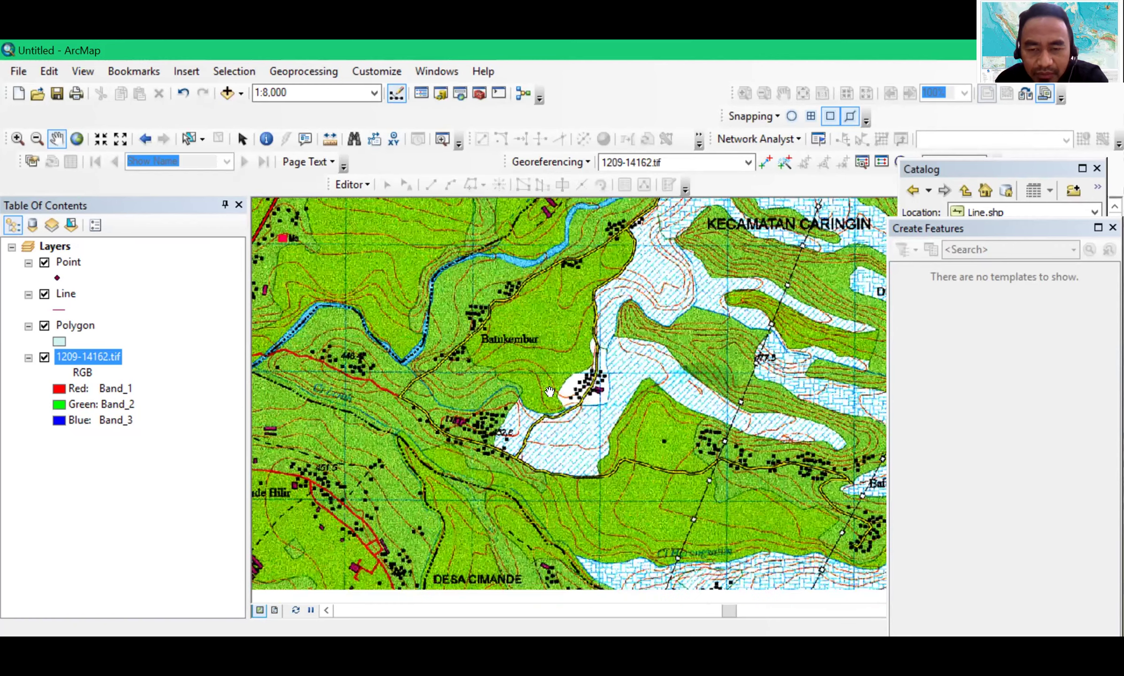
{"action": "left_click_drag", "start_coordinate": [835, 409], "coordinate": [753, 391]}
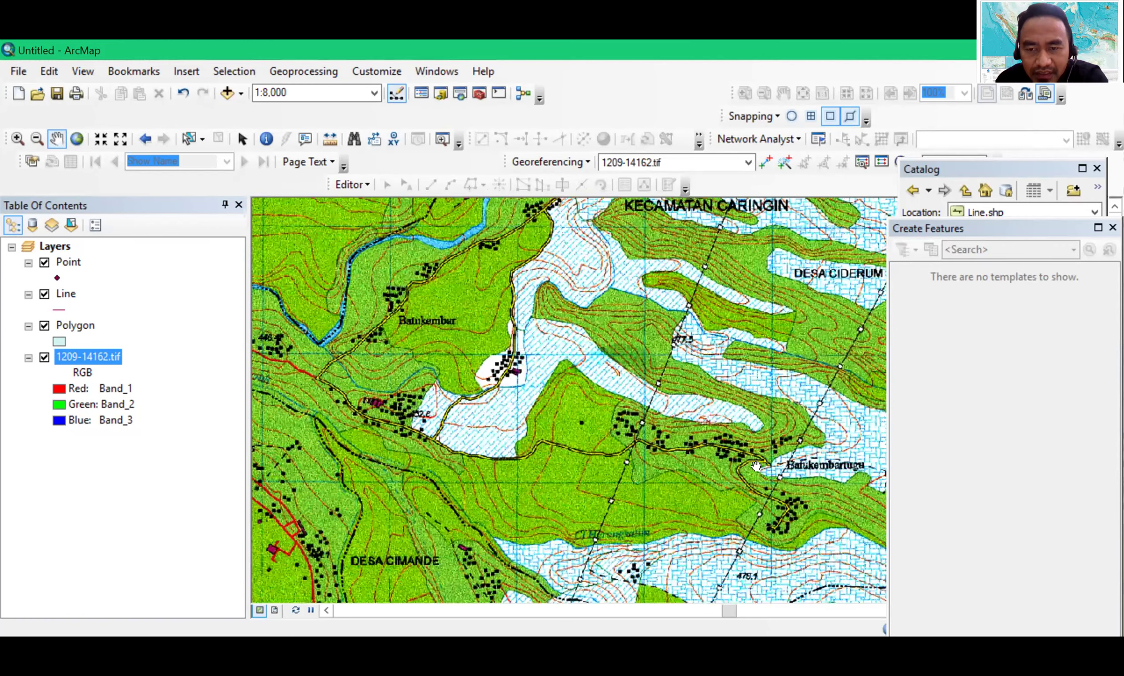
{"action": "left_click_drag", "start_coordinate": [640, 498], "coordinate": [549, 381]}
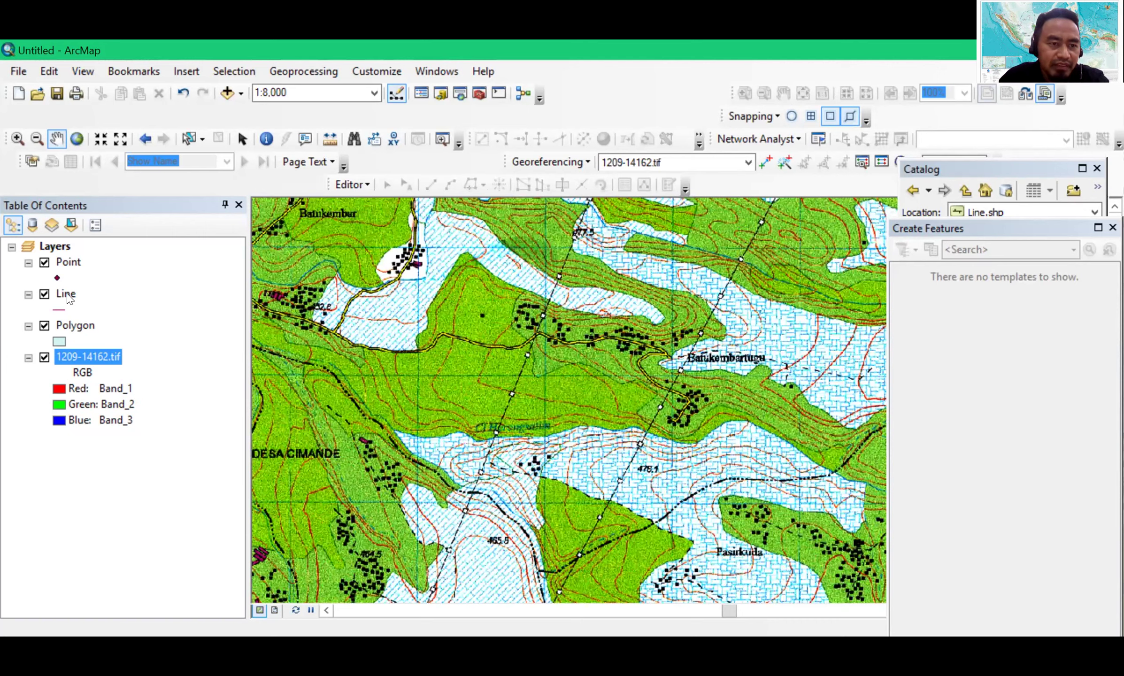
Start a new editing session and ready the Line template with its default properties for drawing straight segments
{"action": "left_click", "coordinate": [70, 265]}
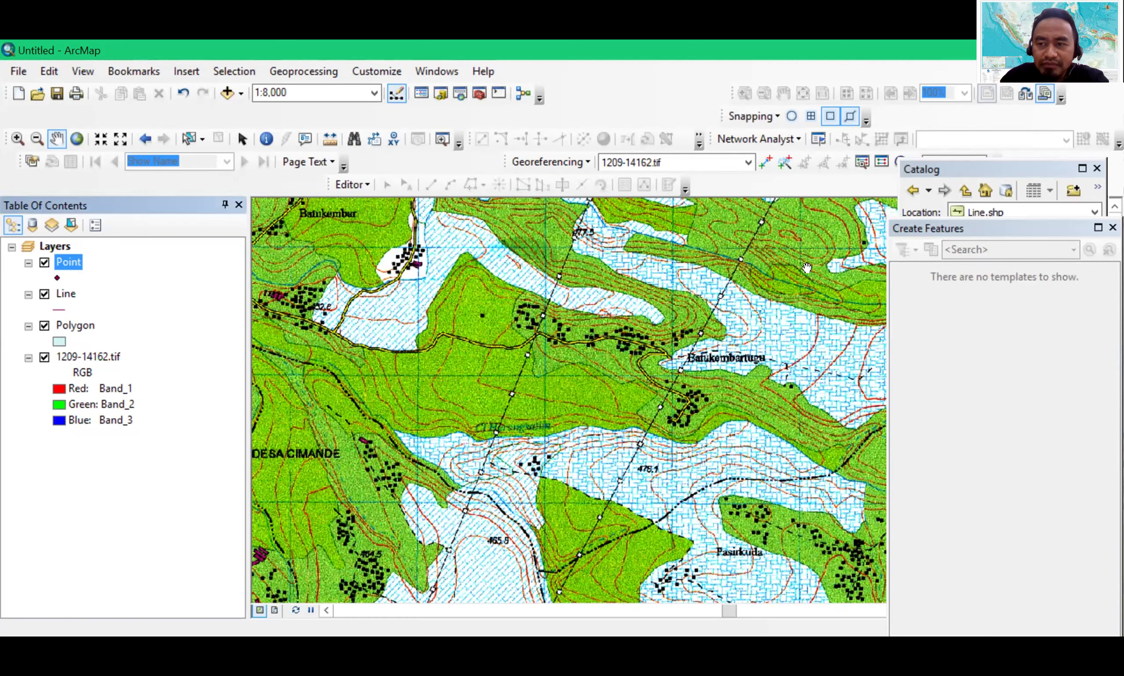
{"action": "left_click", "coordinate": [1112, 227]}
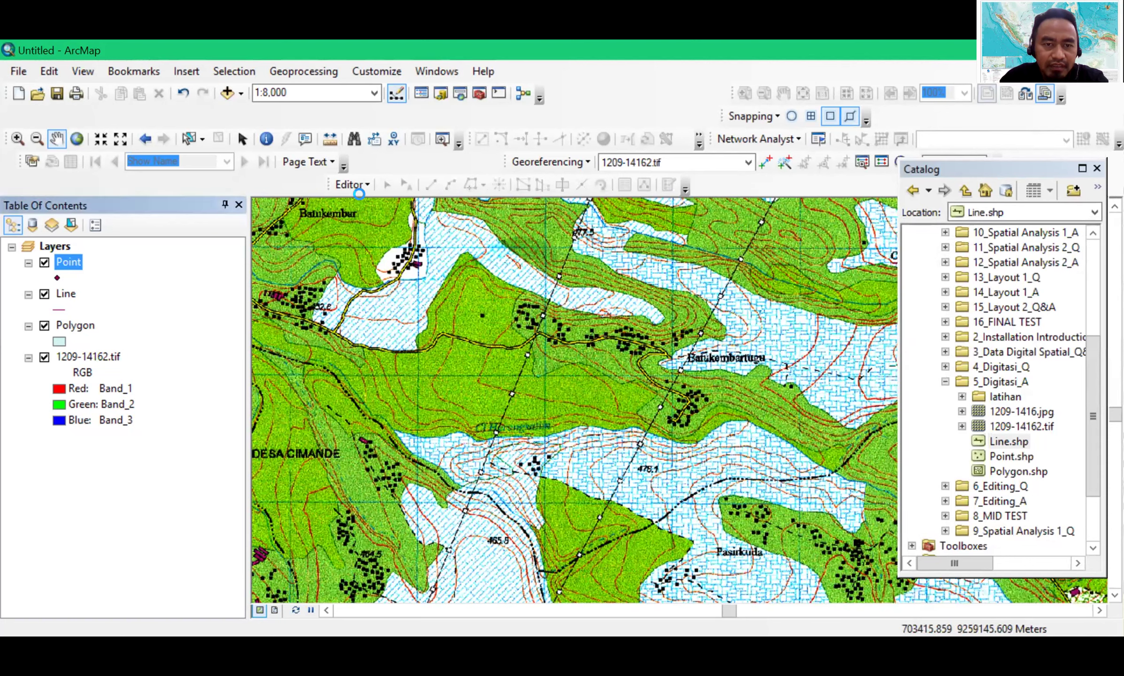
{"action": "left_click", "coordinate": [352, 184]}
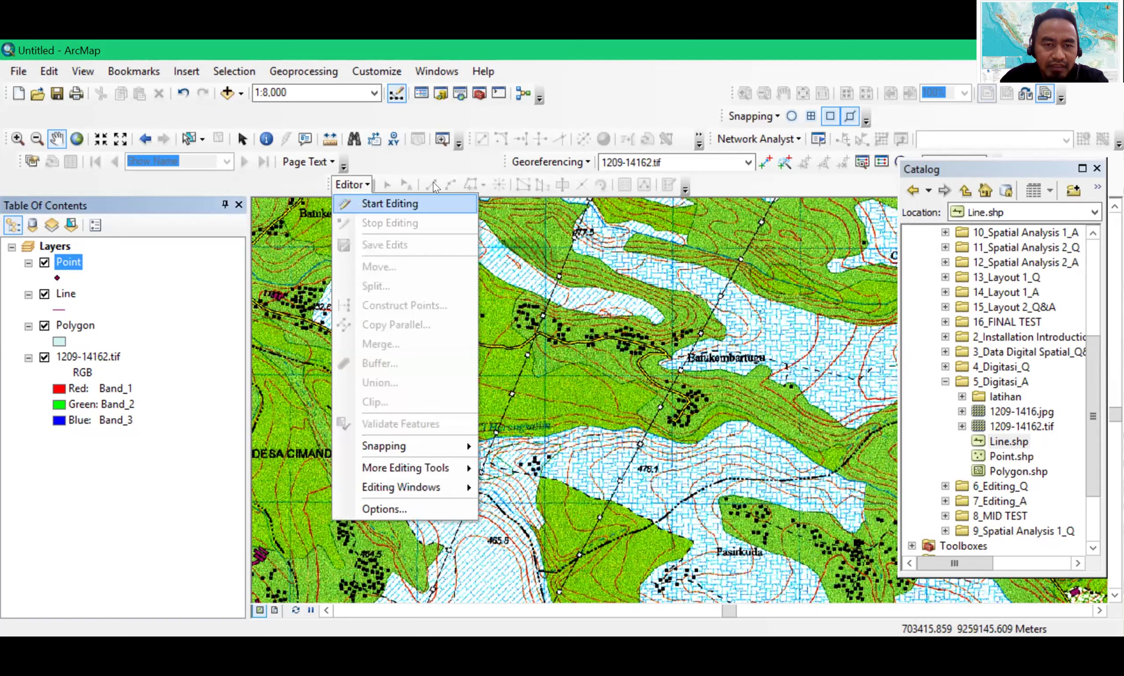
{"action": "left_click", "coordinate": [423, 203]}
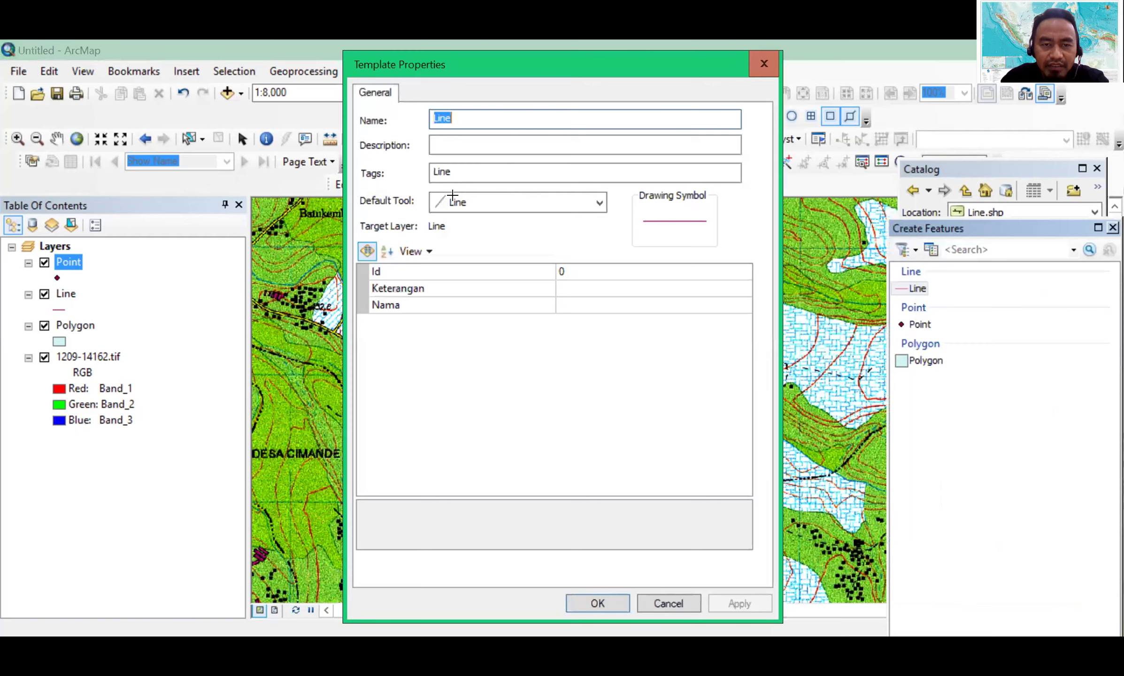
{"action": "key", "text": "Return"}
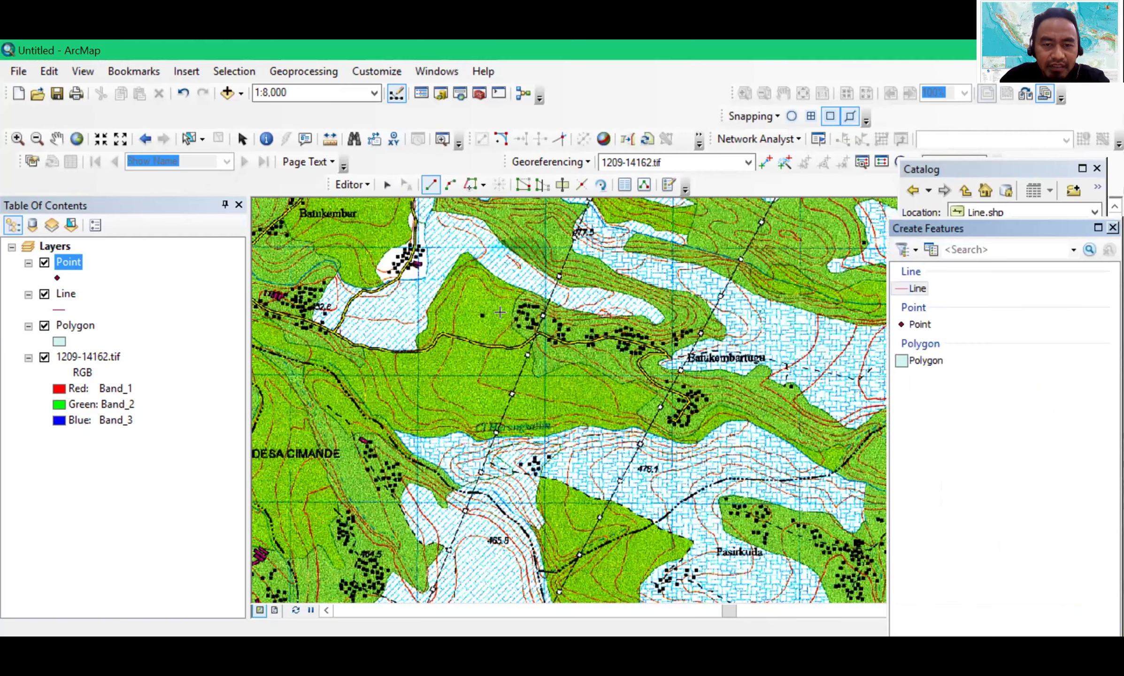
{"action": "left_click", "coordinate": [433, 186]}
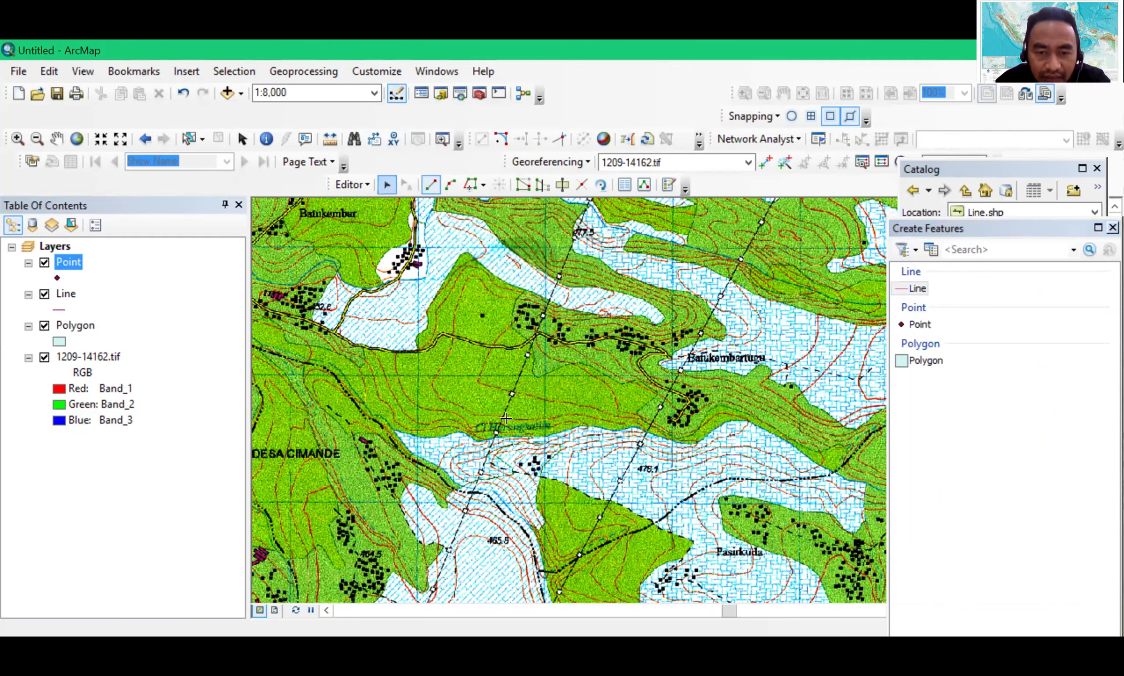
Mark the power-line pylons southwest of Batukembartugu with separate short sketches in the Line layer
{"action": "left_click", "coordinate": [633, 437]}
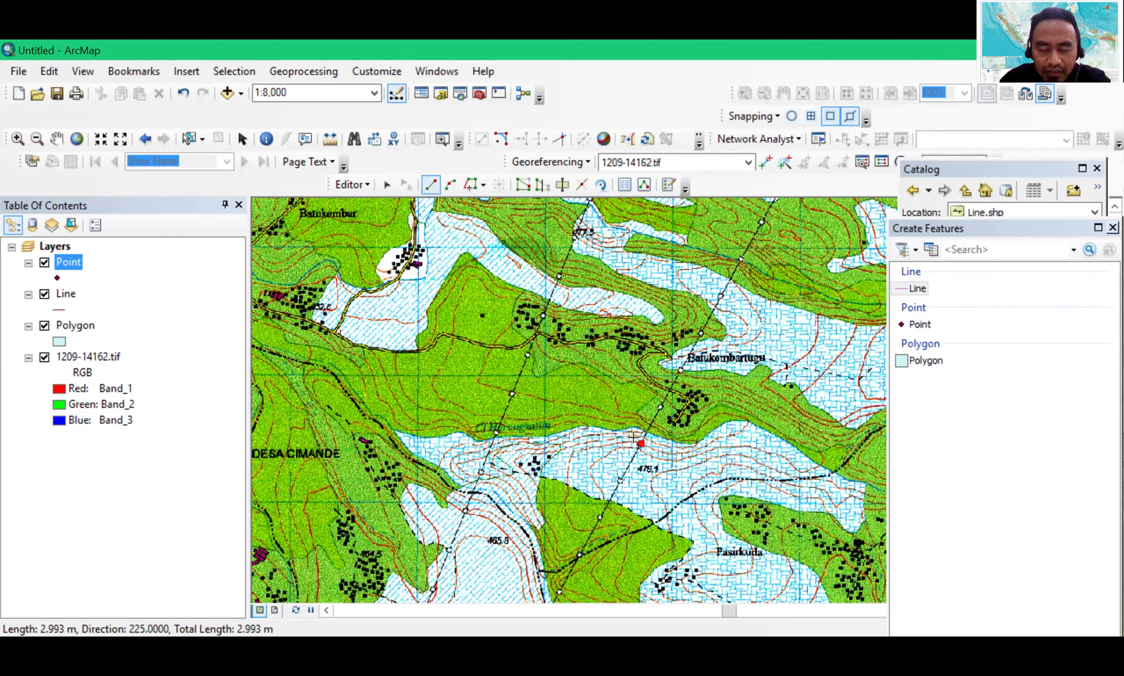
{"action": "double_click", "coordinate": [633, 452]}
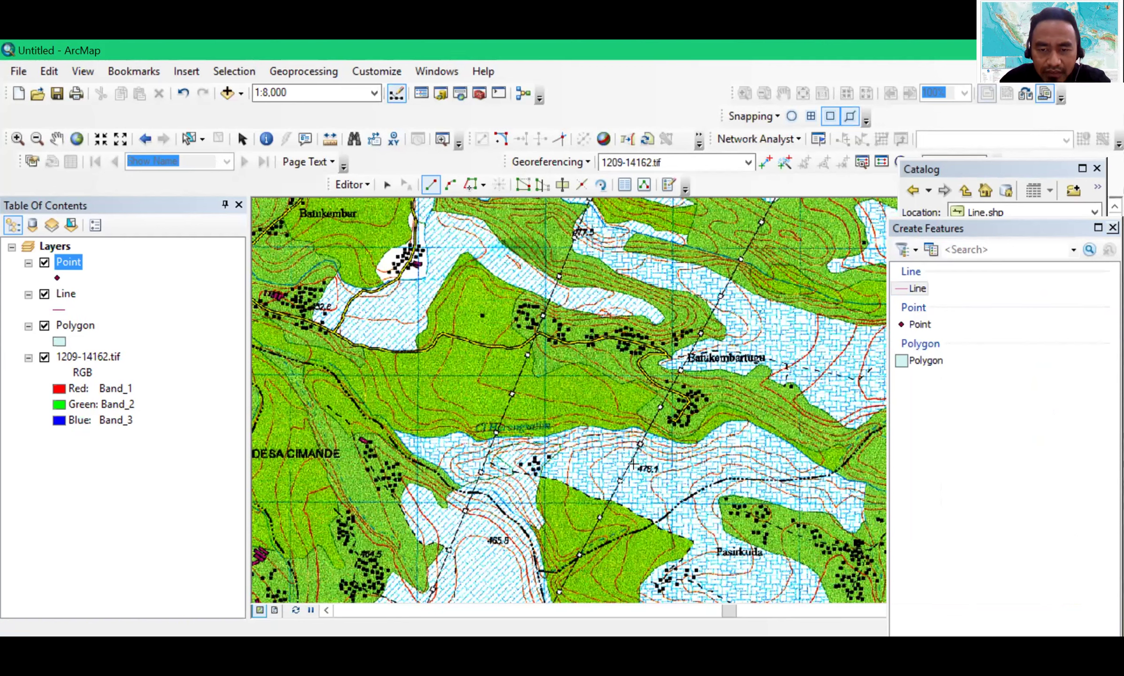
{"action": "left_click", "coordinate": [657, 402]}
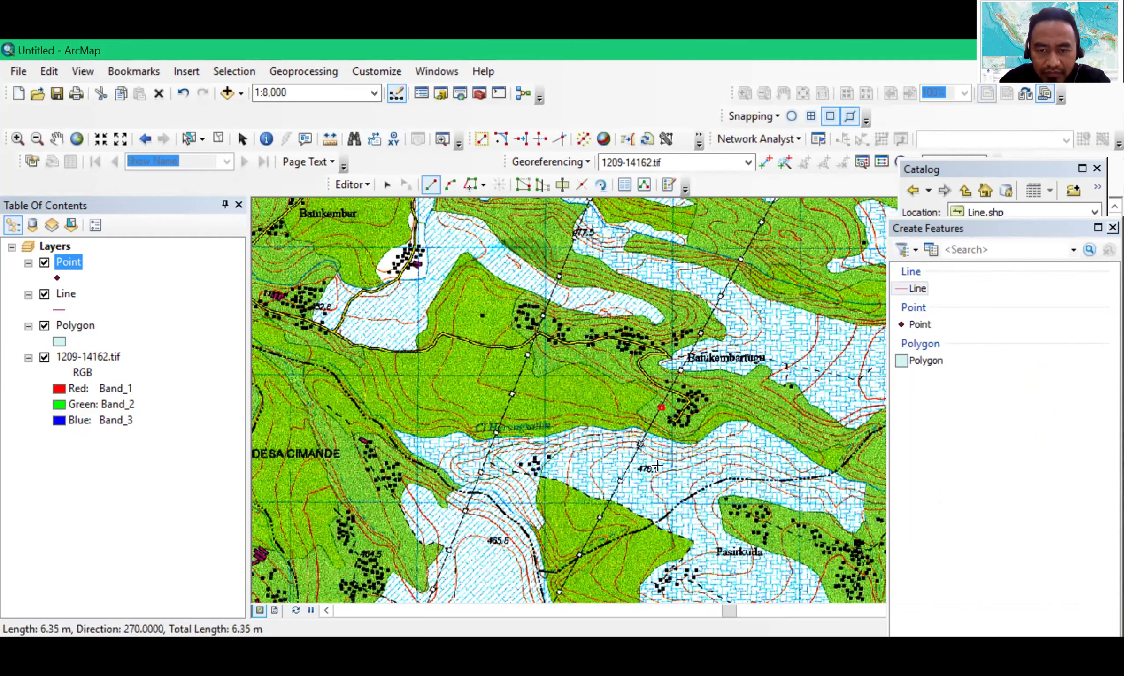
{"action": "double_click", "coordinate": [621, 498]}
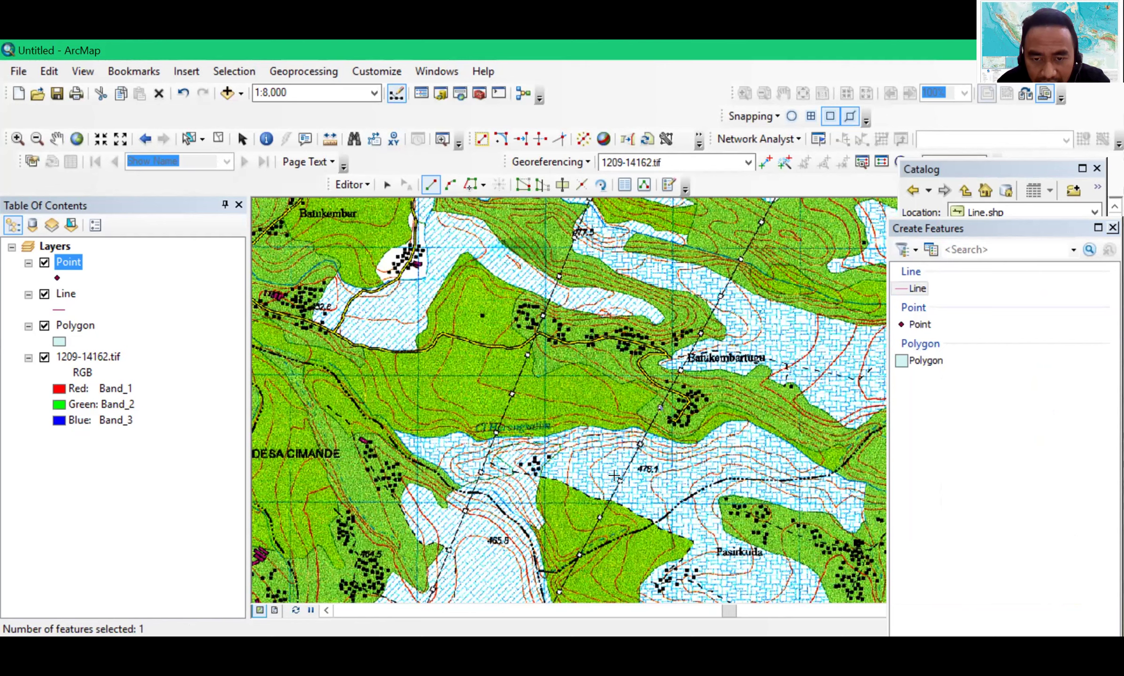
{"action": "left_click", "coordinate": [614, 476]}
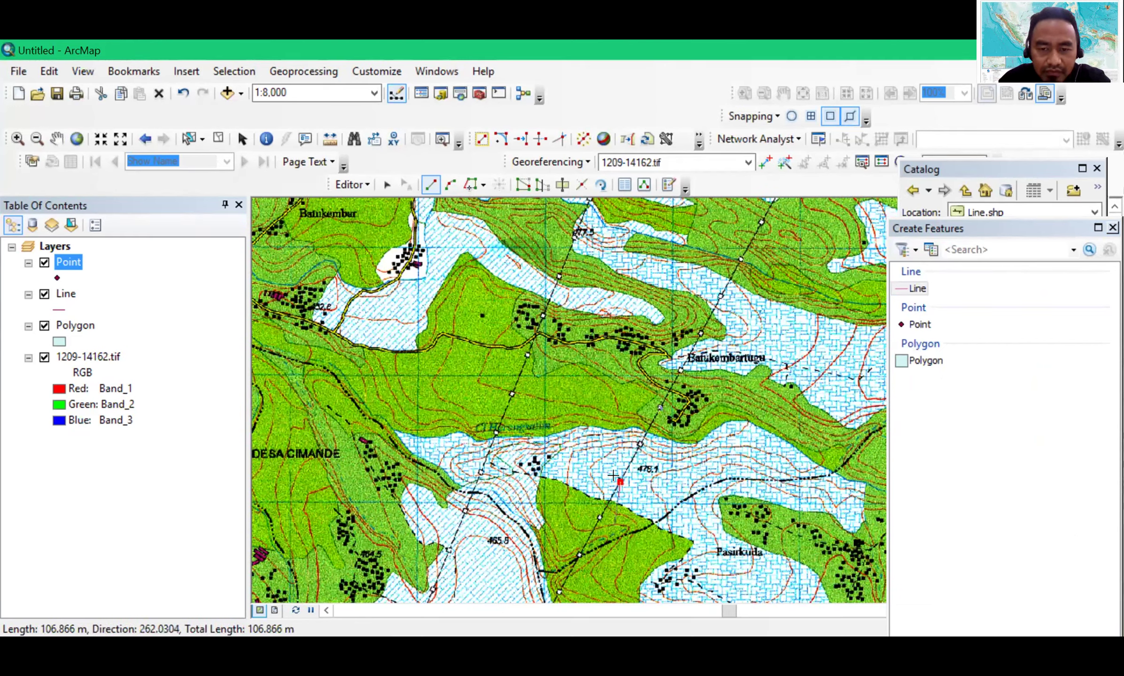
{"action": "double_click", "coordinate": [599, 496]}
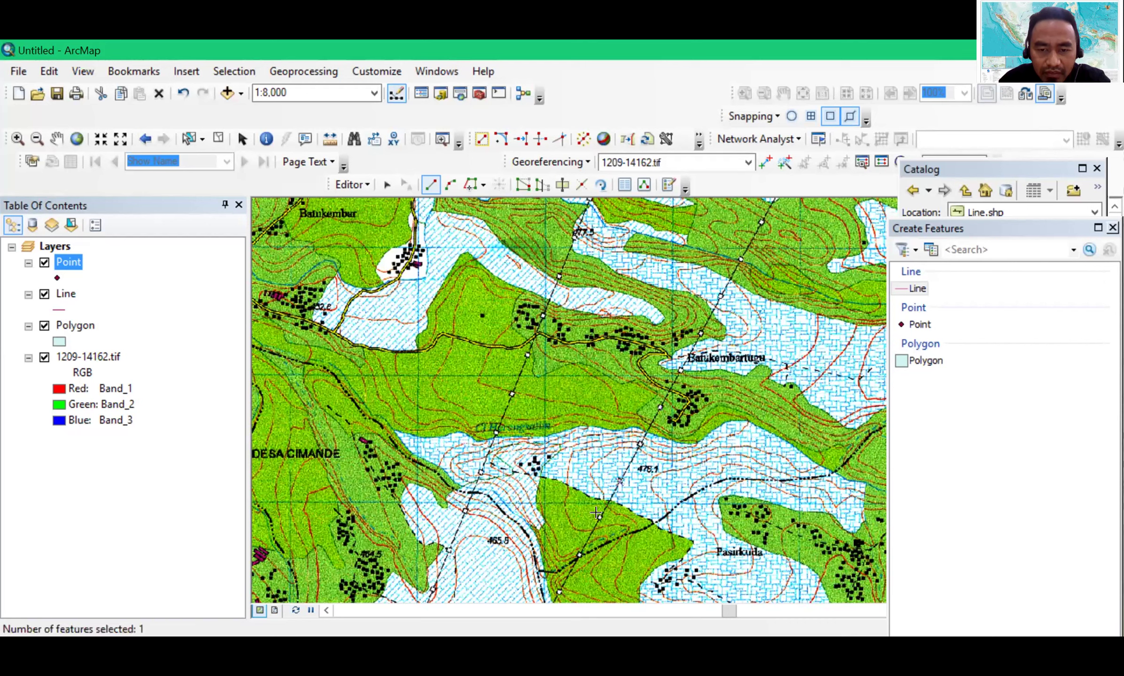
Digitize a short line at the power-line pylon in the green area west of Pasirkuda and finish its sketch
{"action": "left_click", "coordinate": [601, 518]}
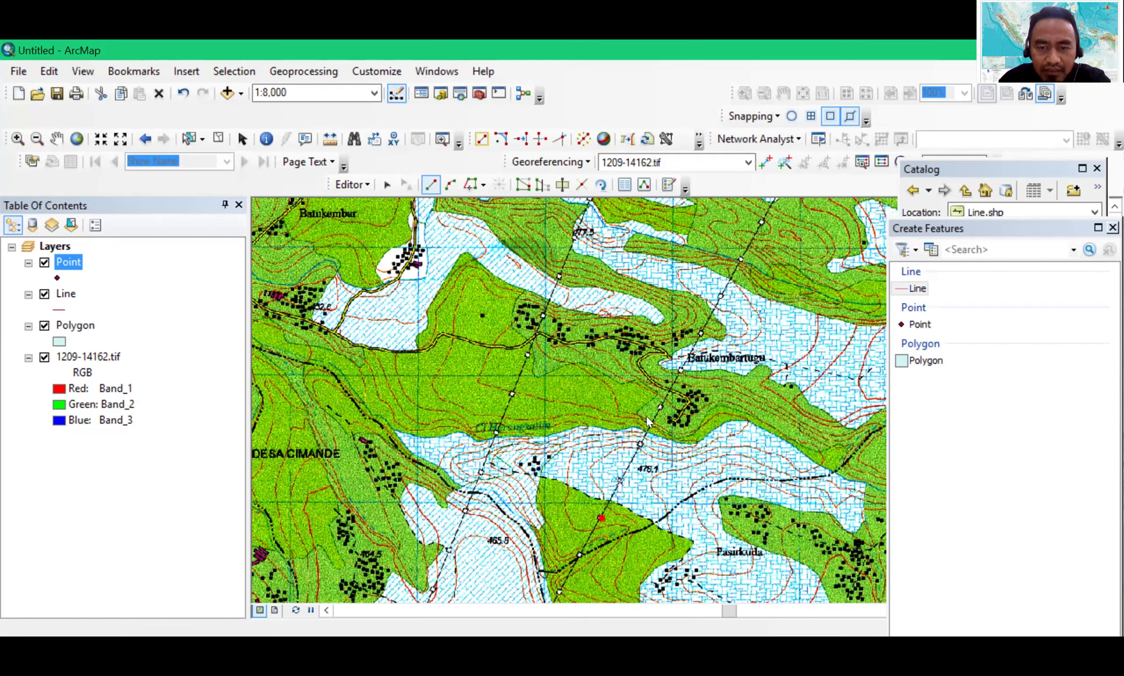
{"action": "right_click", "coordinate": [601, 519]}
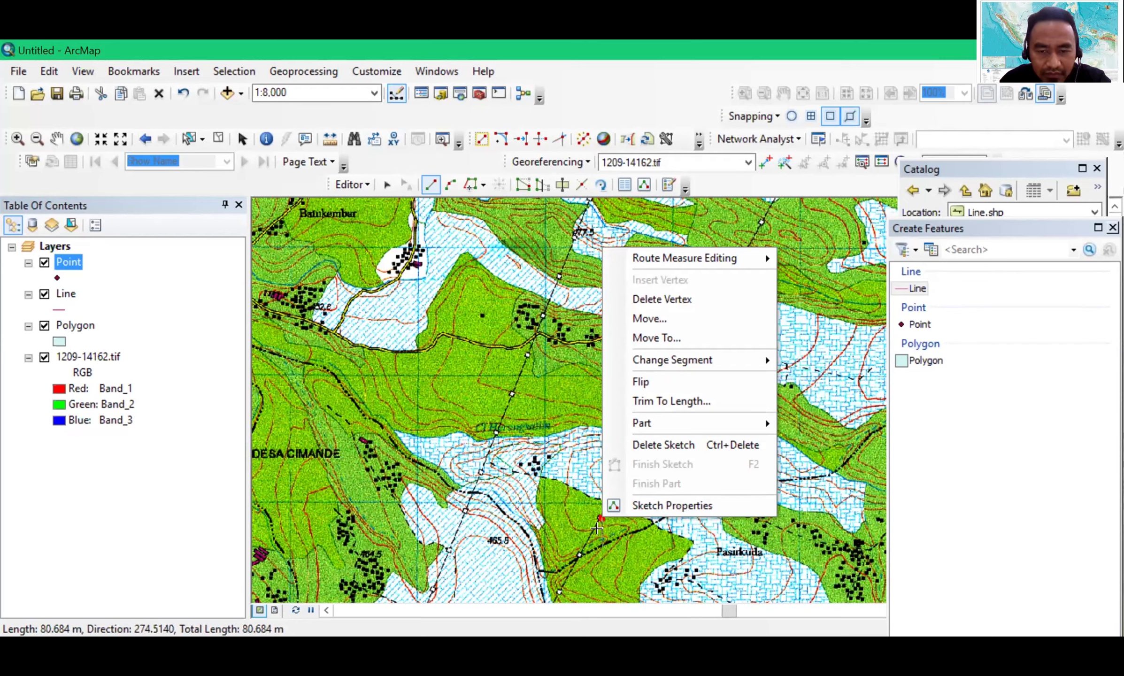
{"action": "left_click", "coordinate": [595, 520]}
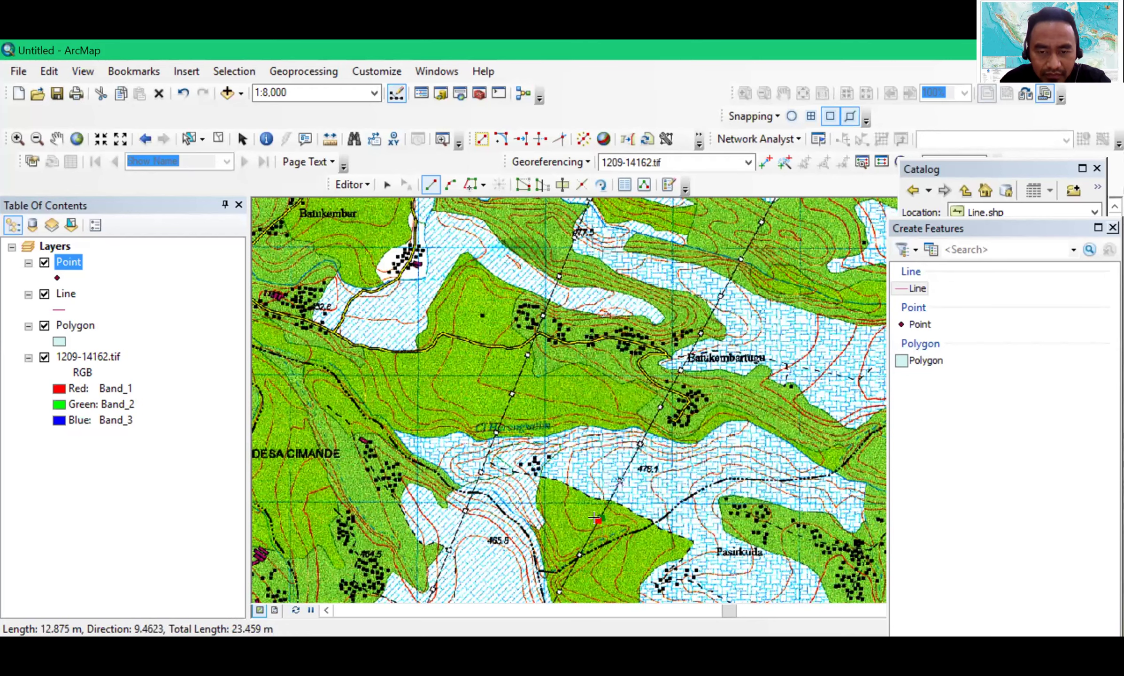
{"action": "right_click", "coordinate": [634, 476]}
{"action": "left_click", "coordinate": [631, 464]}
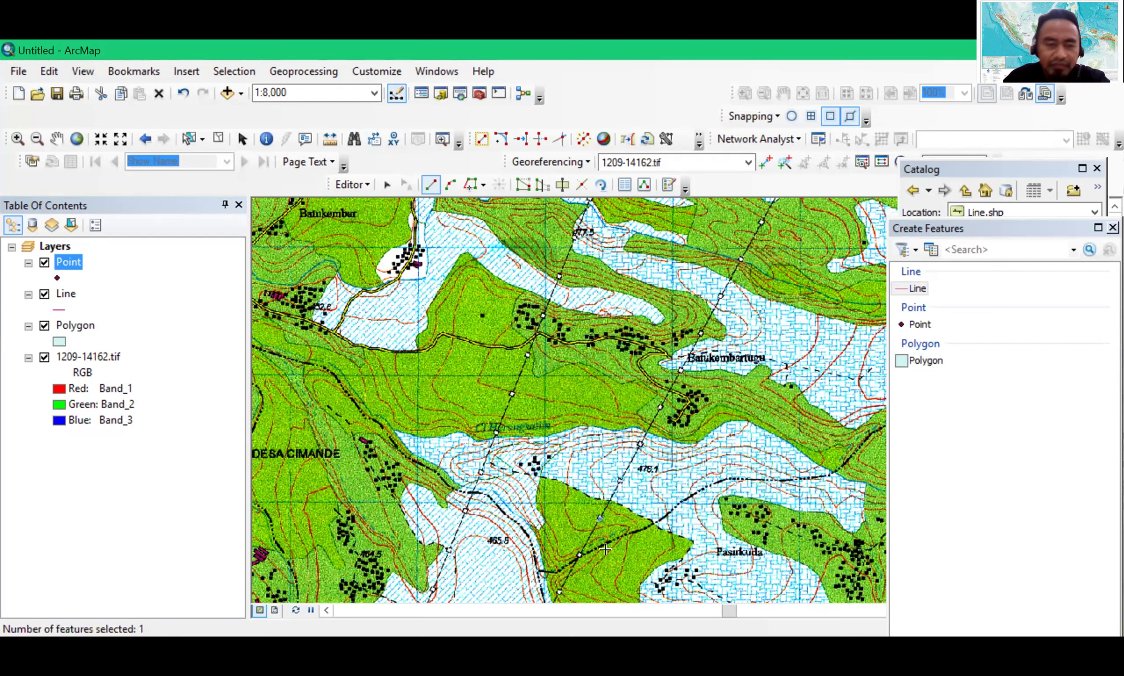
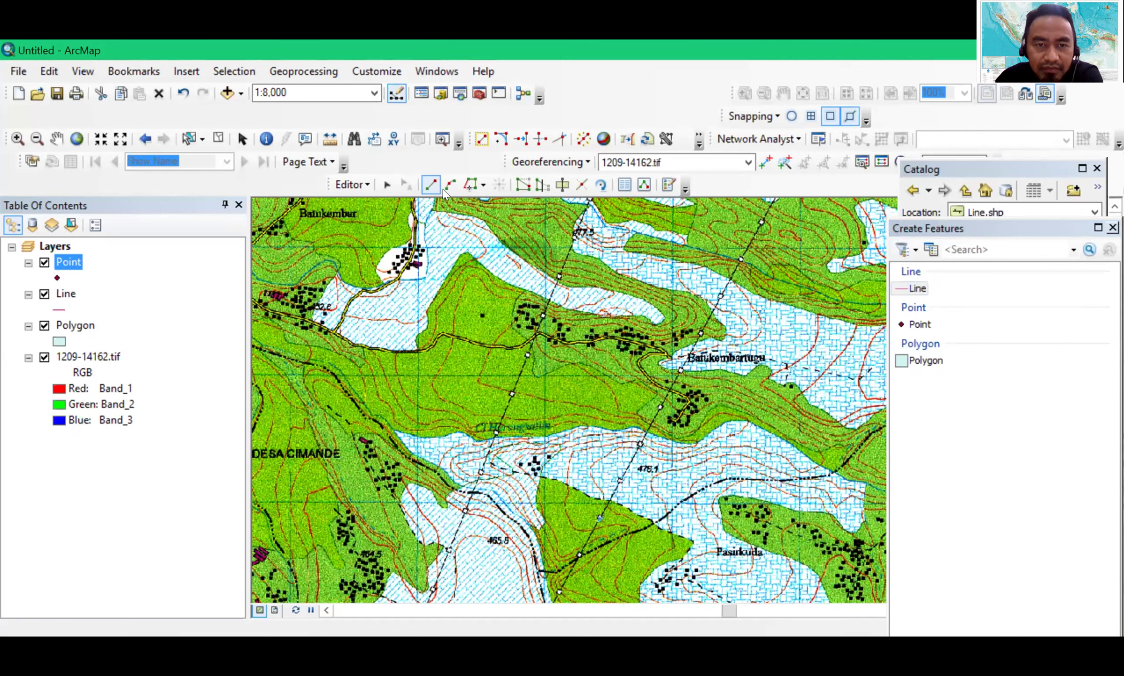
{"action": "left_click", "coordinate": [680, 367]}
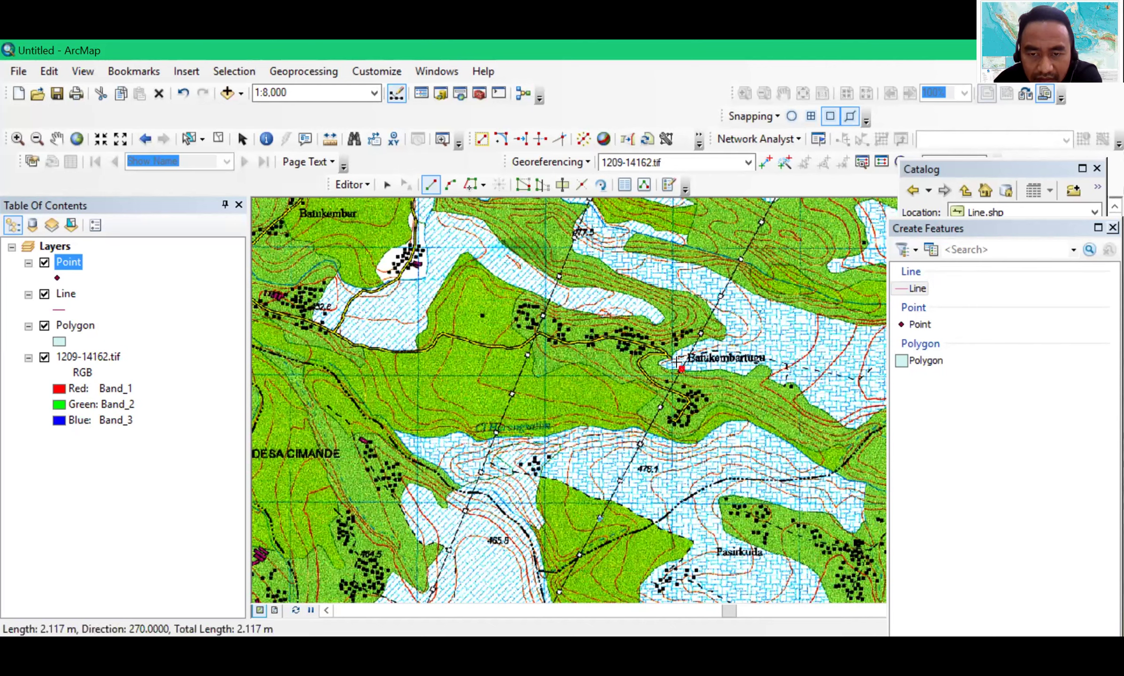
{"action": "right_click", "coordinate": [680, 370]}
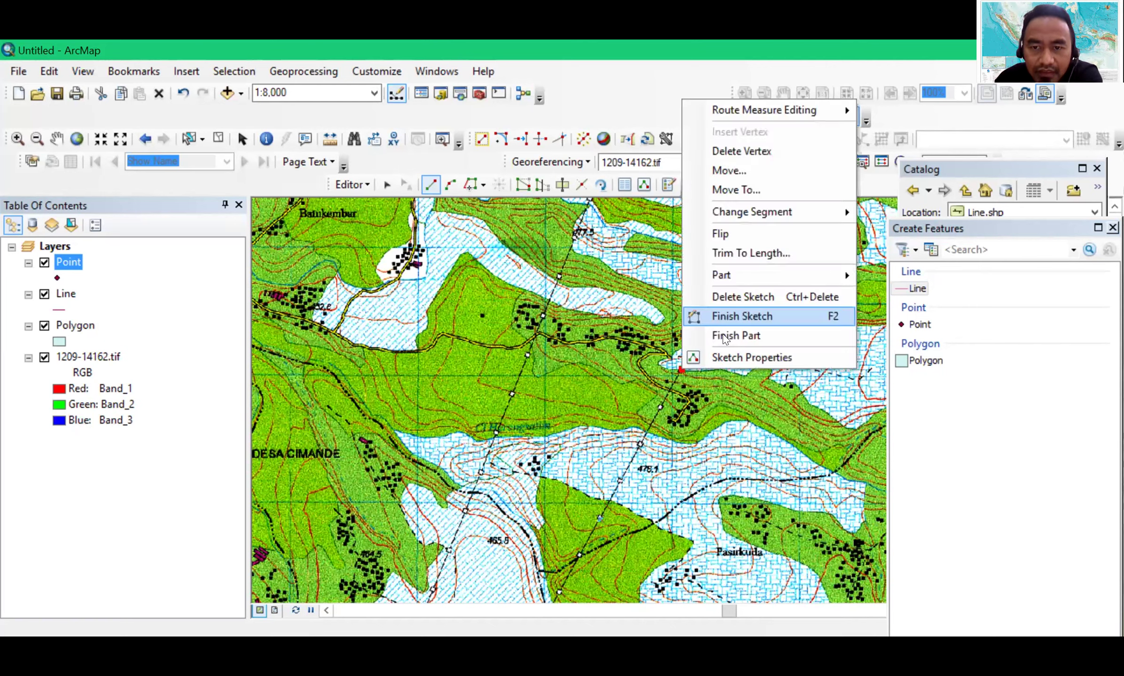
{"action": "left_click", "coordinate": [726, 336]}
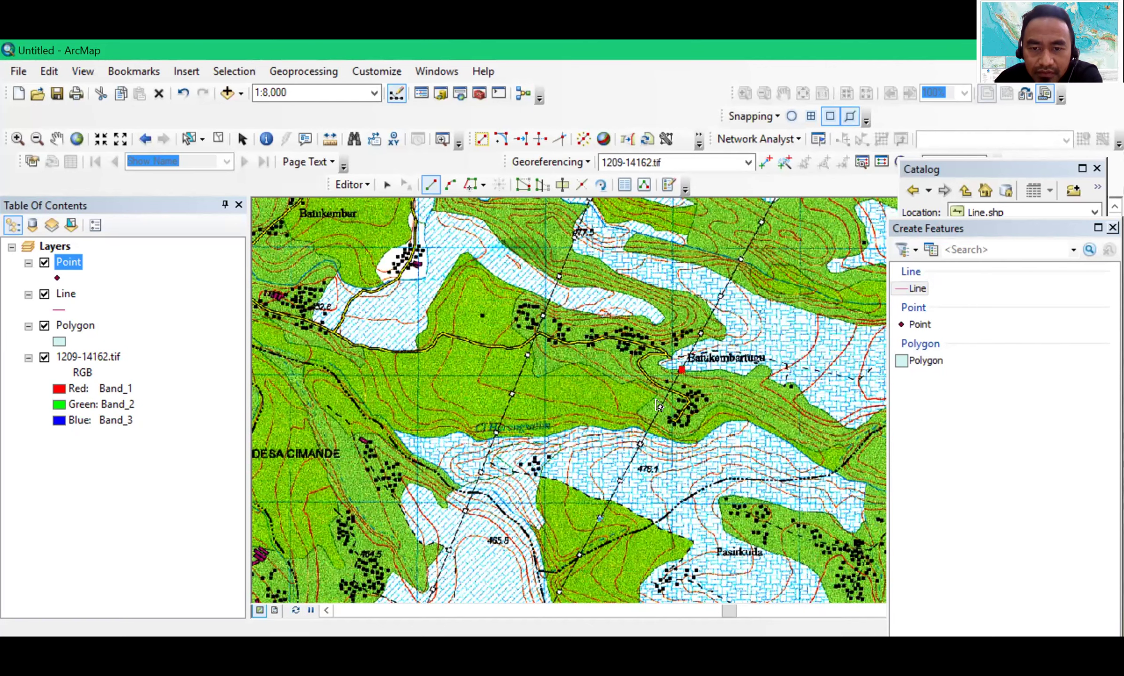
{"action": "left_click", "coordinate": [680, 370]}
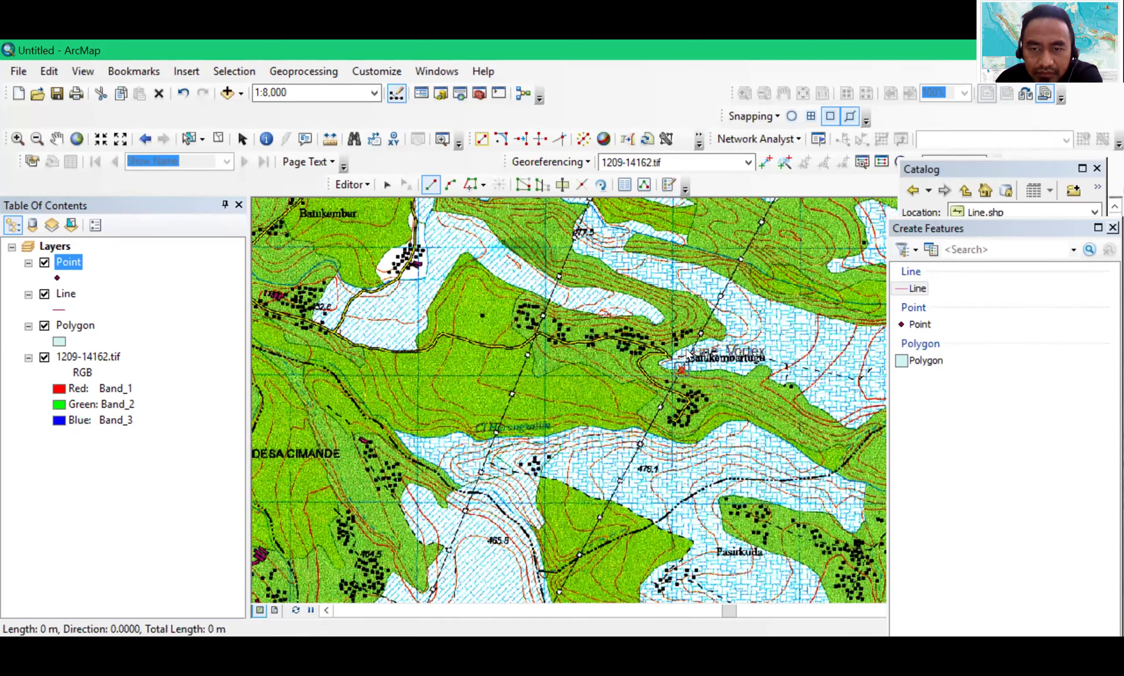
{"action": "right_click", "coordinate": [680, 373]}
{"action": "left_click", "coordinate": [647, 457]}
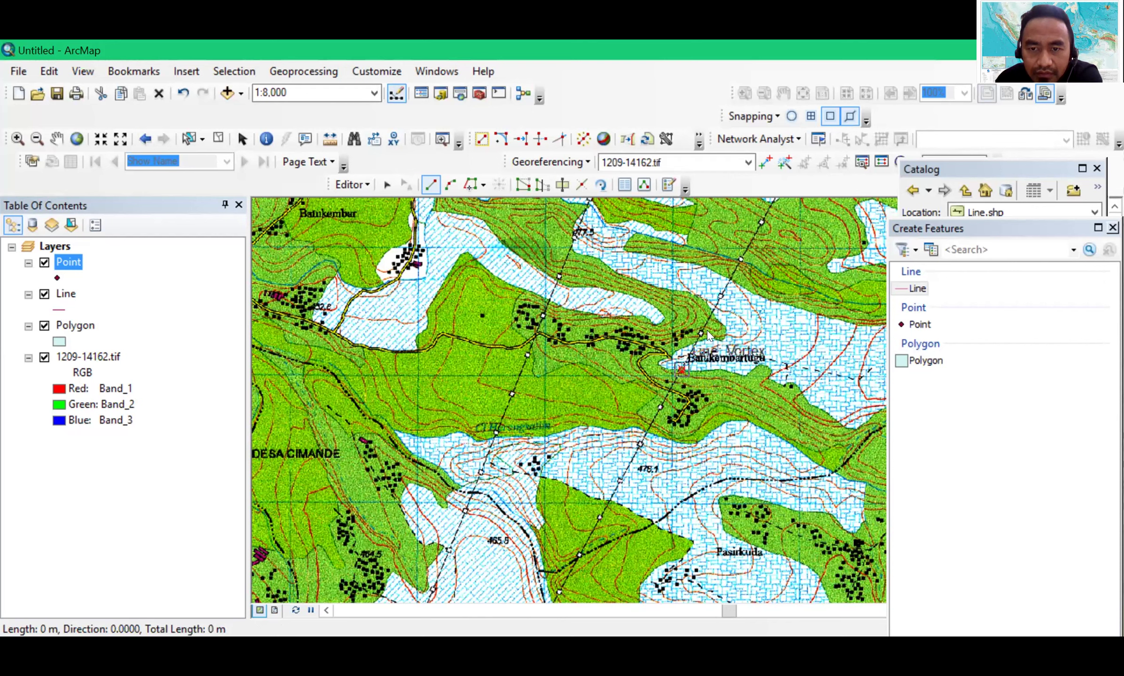
{"action": "right_click", "coordinate": [678, 375]}
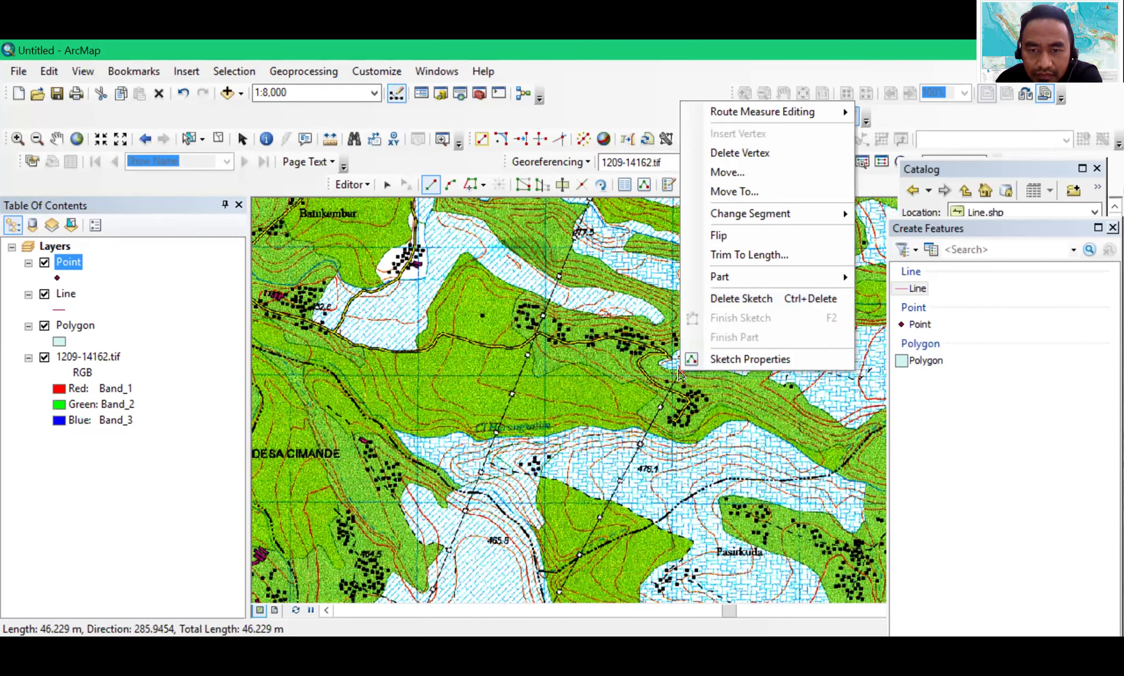
{"action": "left_click", "coordinate": [679, 371]}
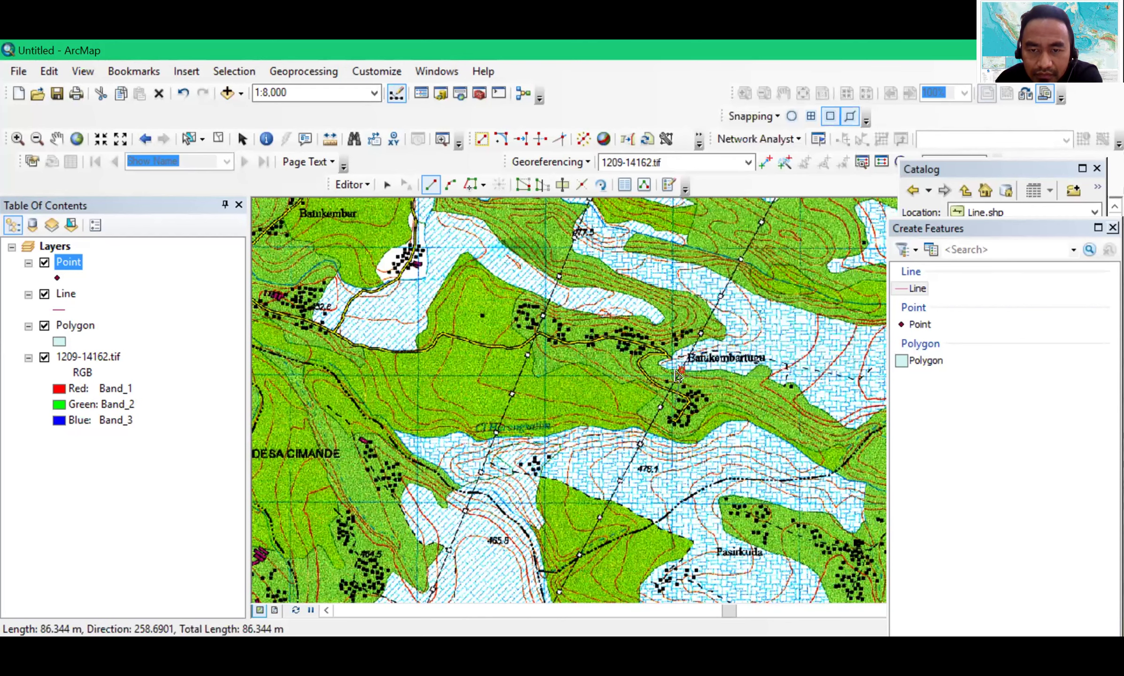
{"action": "right_click", "coordinate": [705, 369]}
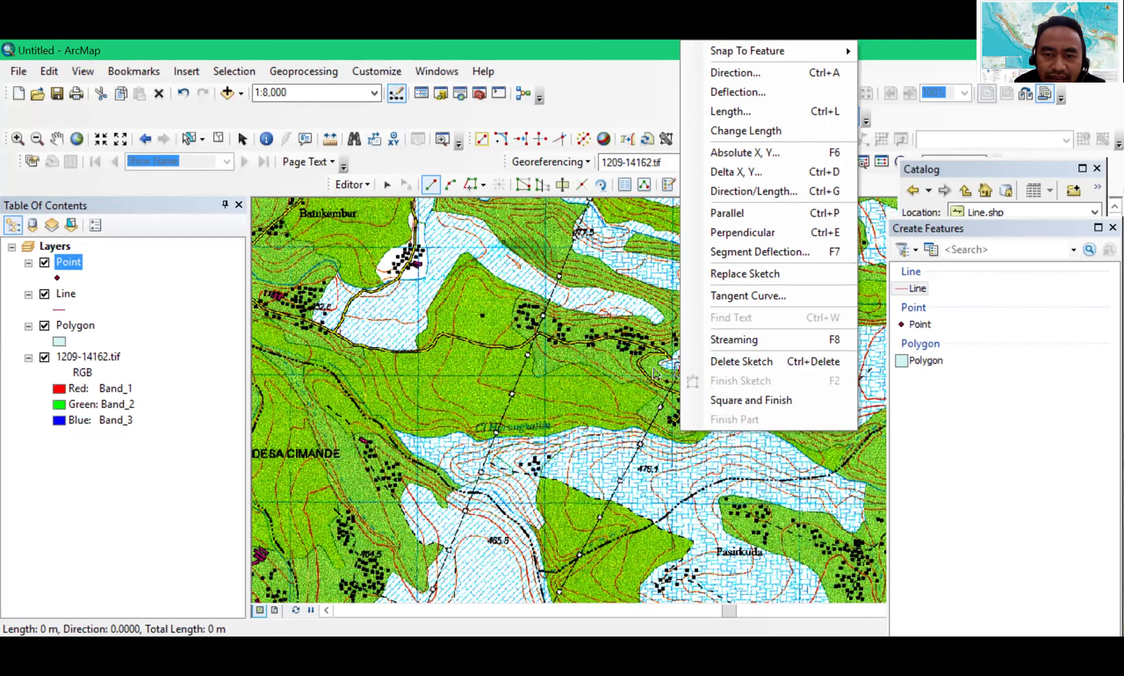
{"action": "key", "text": "Escape"}
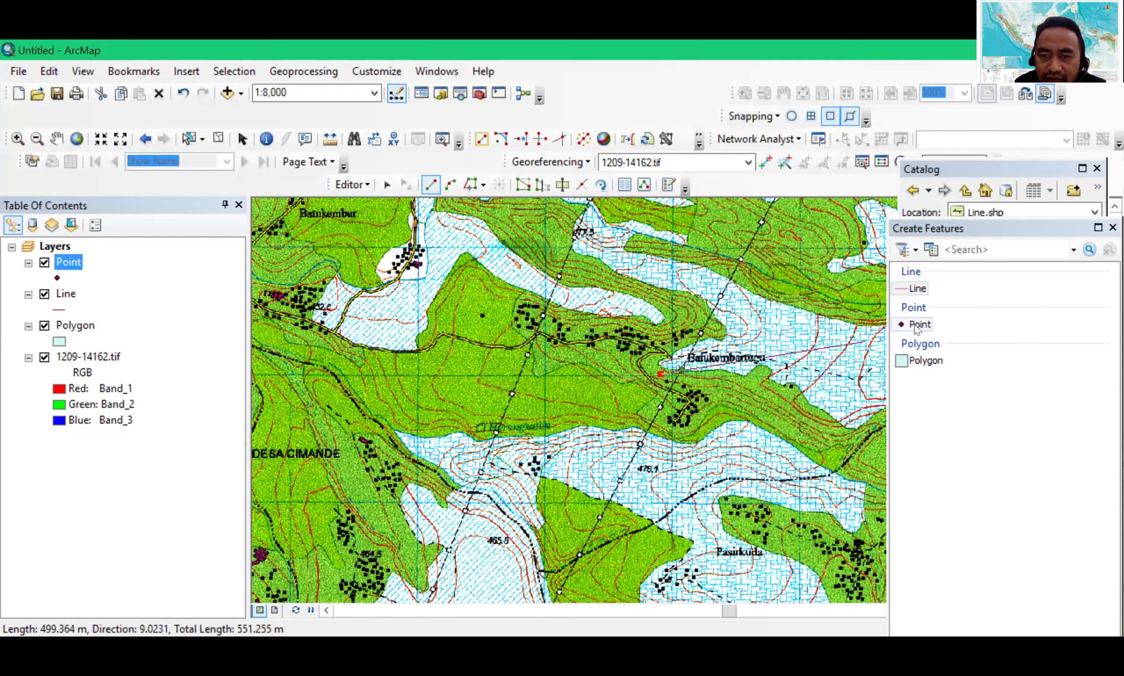
Use the Point template with its default properties to digitize four consecutive power-line pylons running southwest from just north of Batukembartugu
{"action": "left_click", "coordinate": [913, 324]}
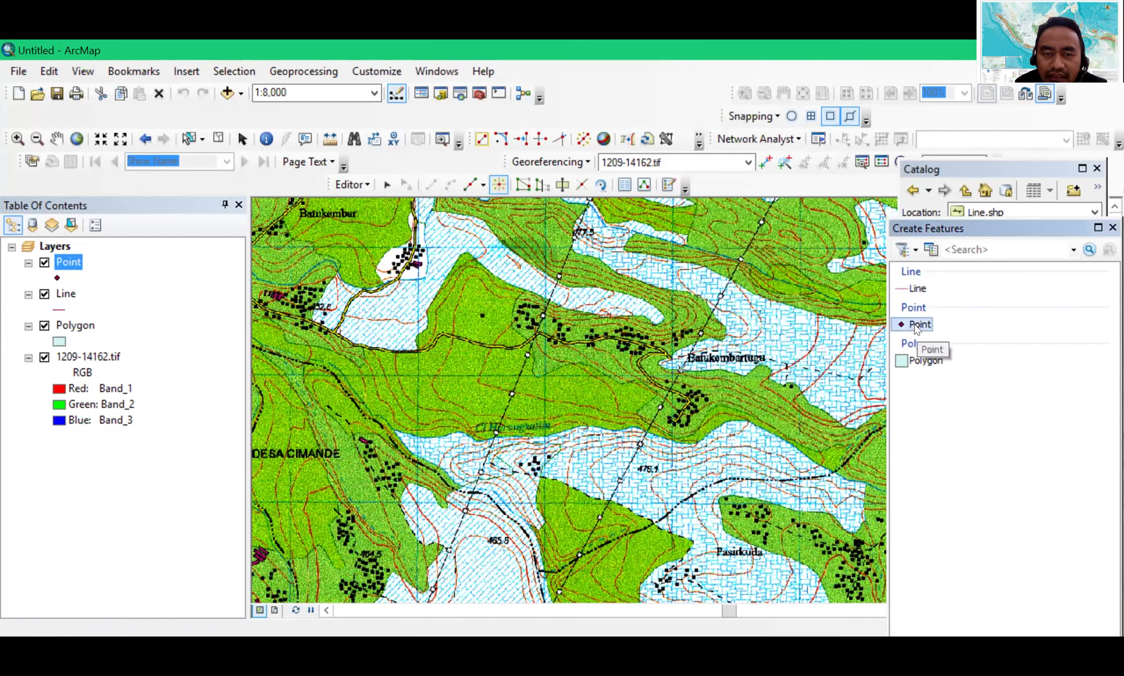
{"action": "double_click", "coordinate": [919, 324]}
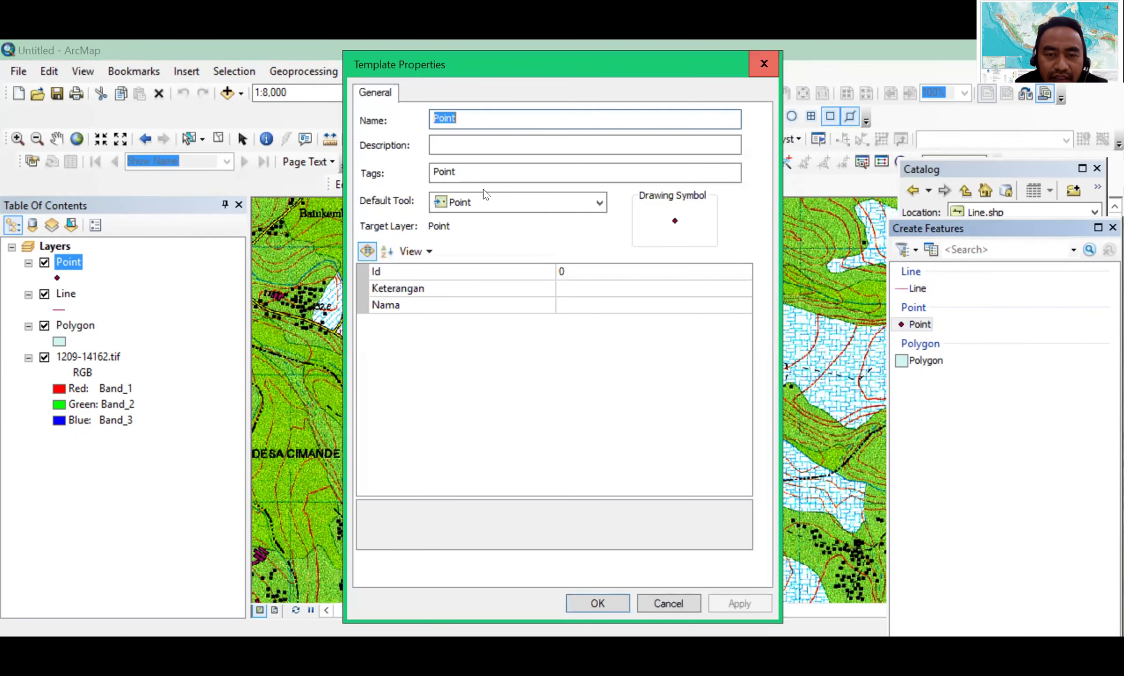
{"action": "key", "text": "Return"}
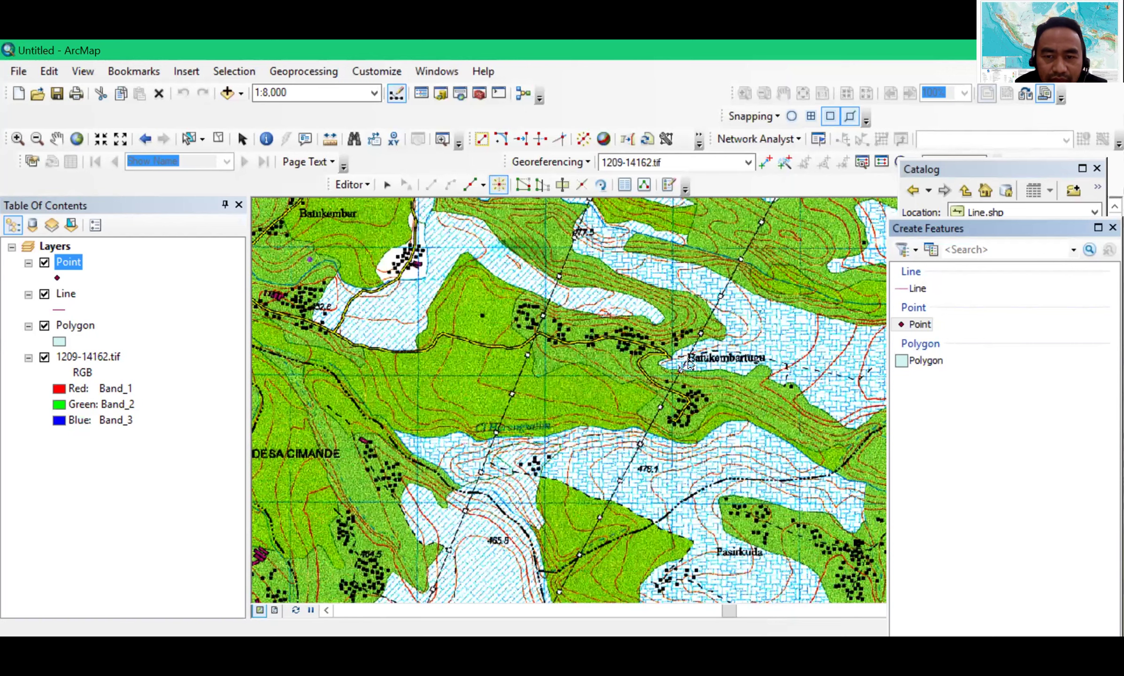
{"action": "left_click", "coordinate": [498, 184]}
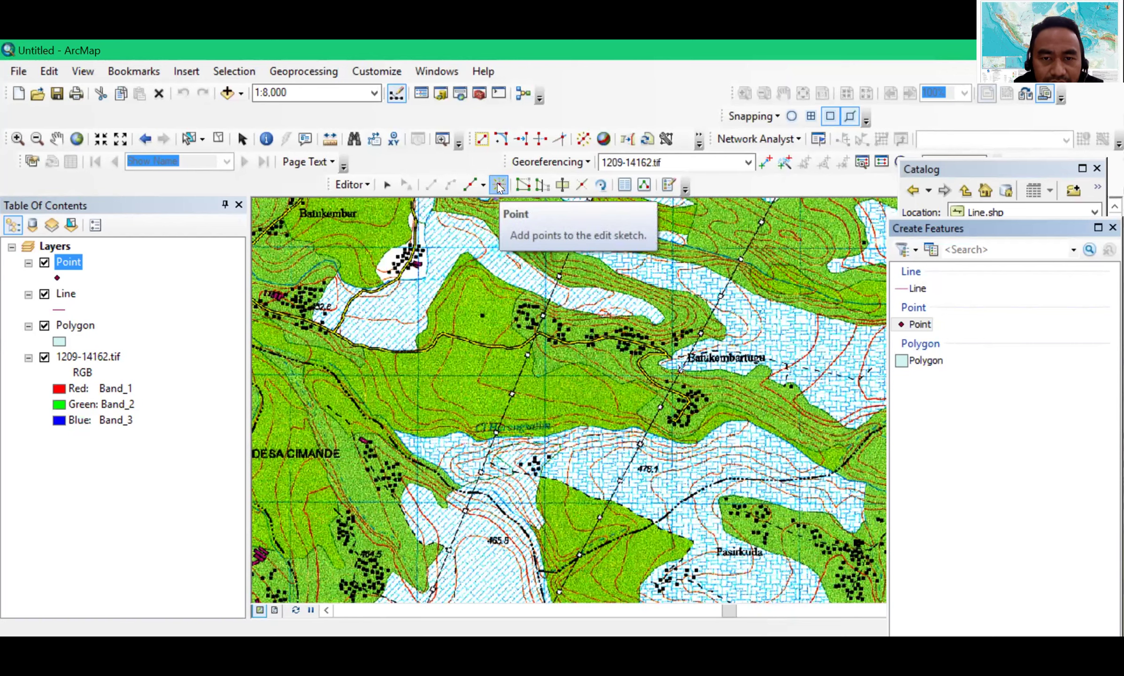
{"action": "left_click", "coordinate": [700, 333]}
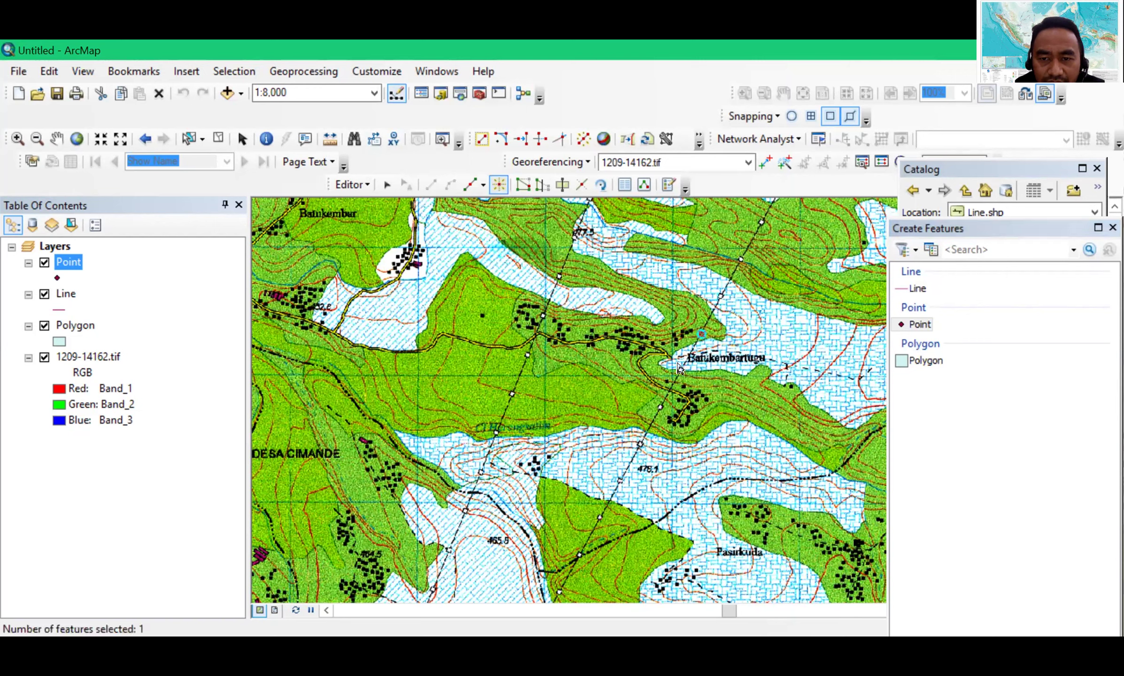
{"action": "left_click", "coordinate": [661, 407]}
{"action": "left_click", "coordinate": [640, 443]}
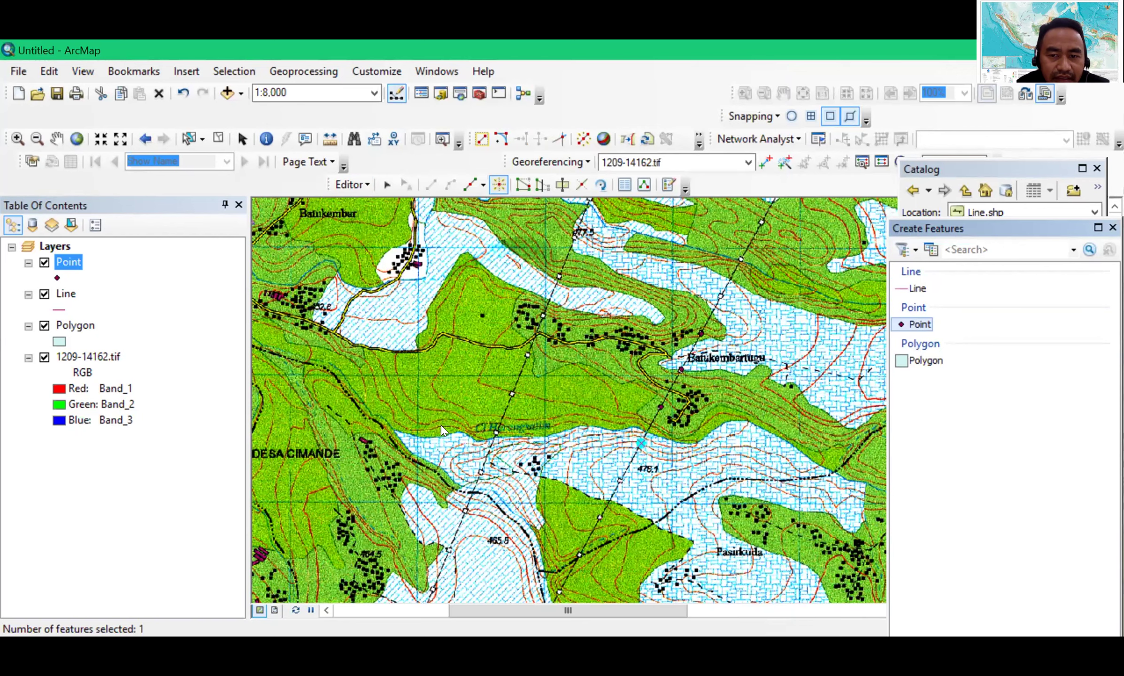
Open the Point attribute table, move it clear of the digitized pylons, and select the first record
{"action": "key", "text": "ctrl+t"}
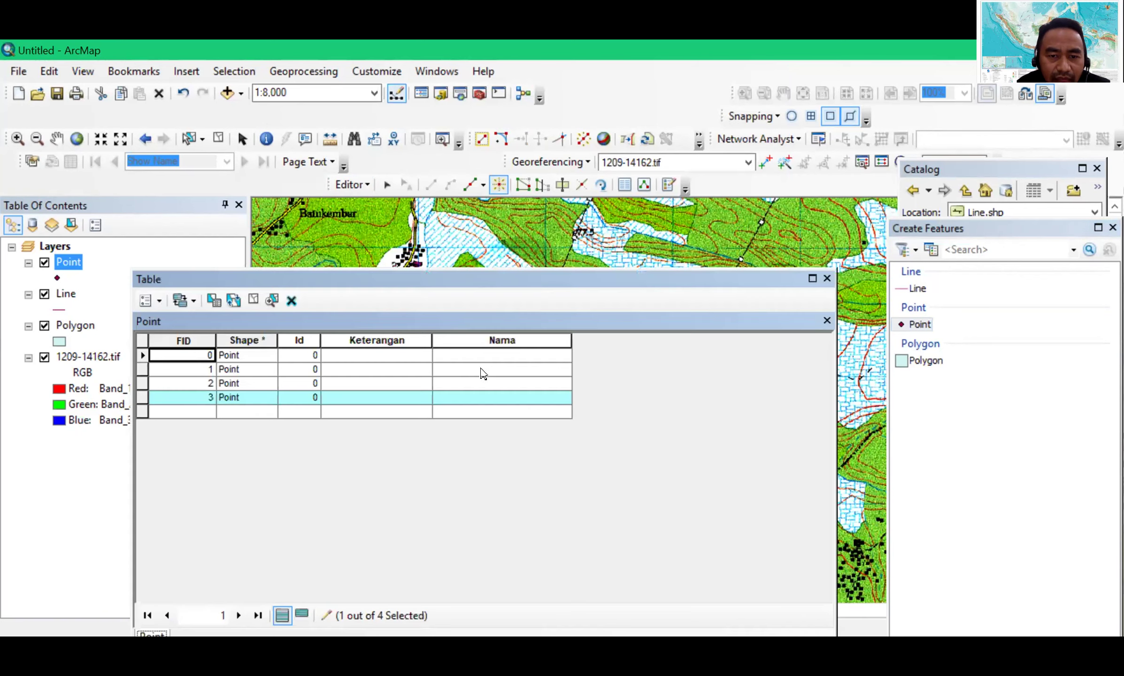
{"action": "left_click_drag", "start_coordinate": [263, 279], "coordinate": [301, 452]}
{"action": "left_click", "coordinate": [179, 527]}
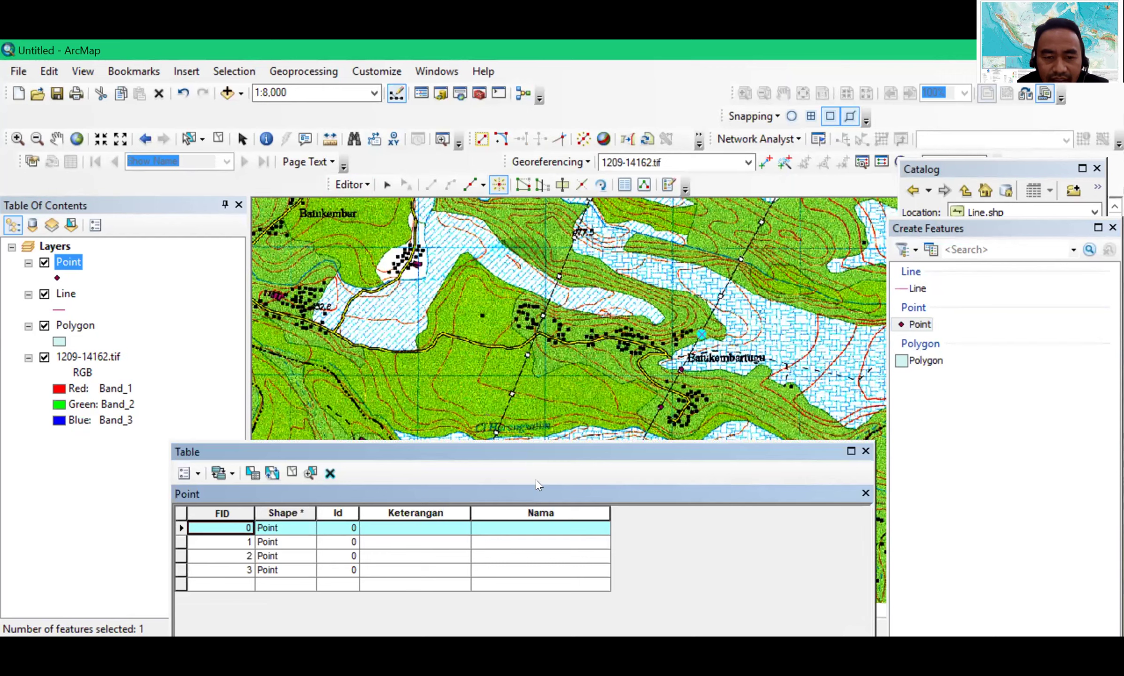
Fill in the first Point record with Keterangan "Tiang" and Nama "Tiang listrik"
{"action": "left_click", "coordinate": [425, 532]}
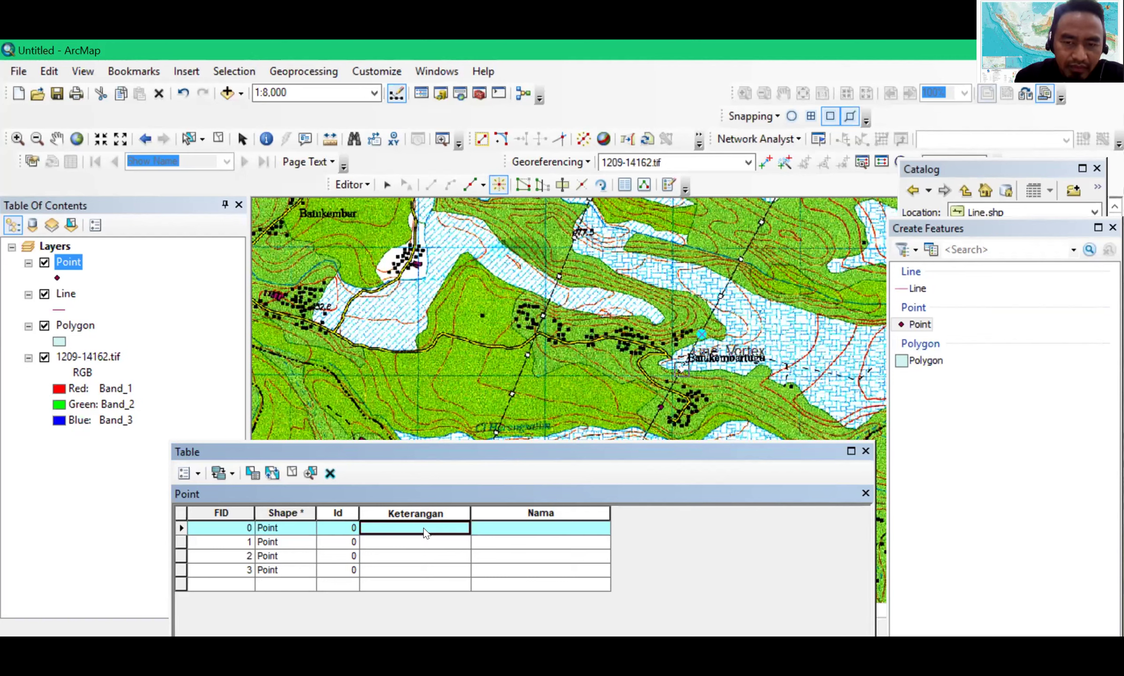
{"action": "type", "text": "Tiang listrik"}
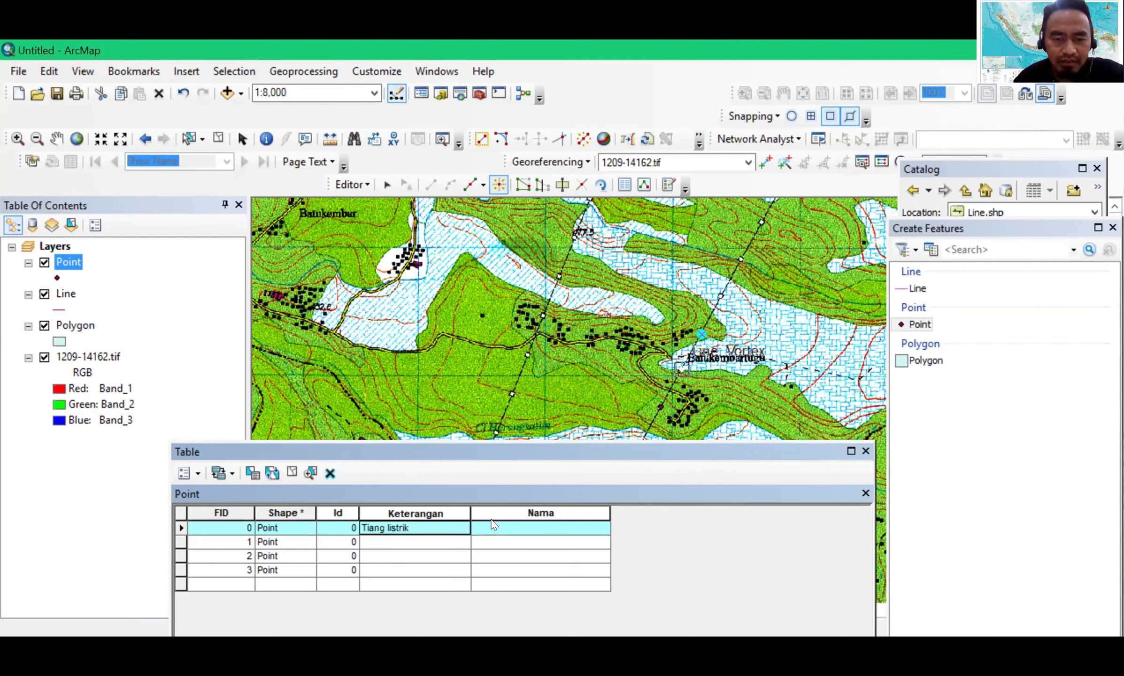
{"action": "key", "text": "BackSpace"}
{"action": "key", "text": "BackSpace"}
{"action": "key", "text": "BackSpace"}
{"action": "key", "text": "BackSpace"}
{"action": "key", "text": "BackSpace"}
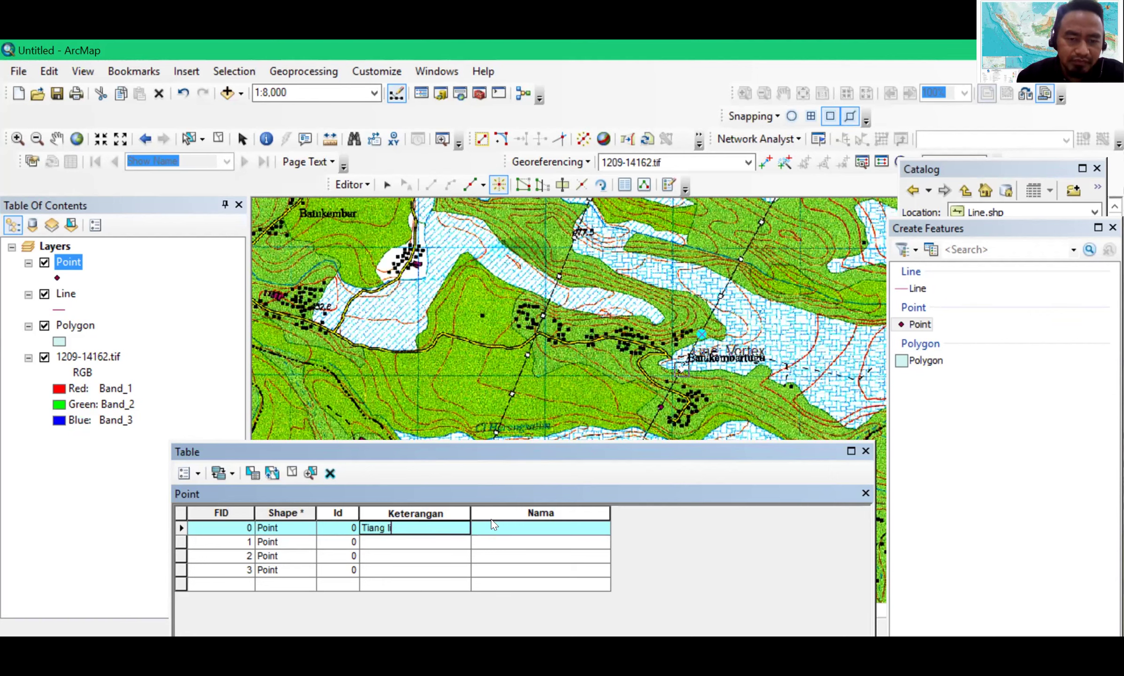
{"action": "key", "text": "BackSpace"}
{"action": "key", "text": "BackSpace"}
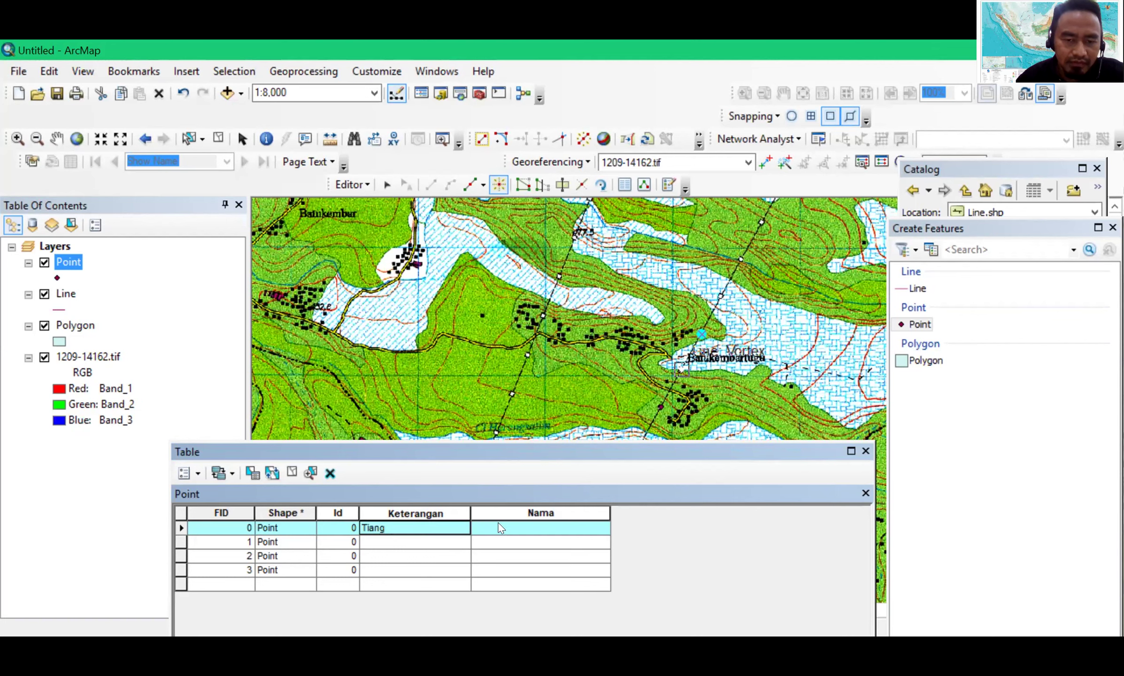
{"action": "left_click", "coordinate": [500, 528]}
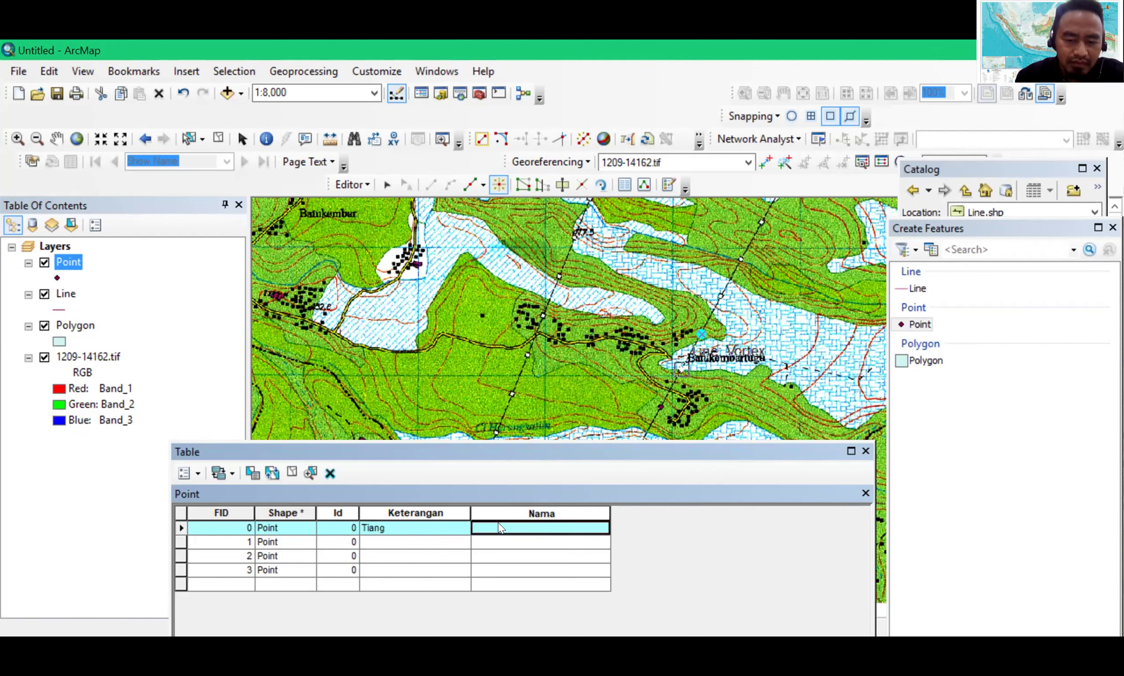
{"action": "type", "text": "Tiang listrik"}
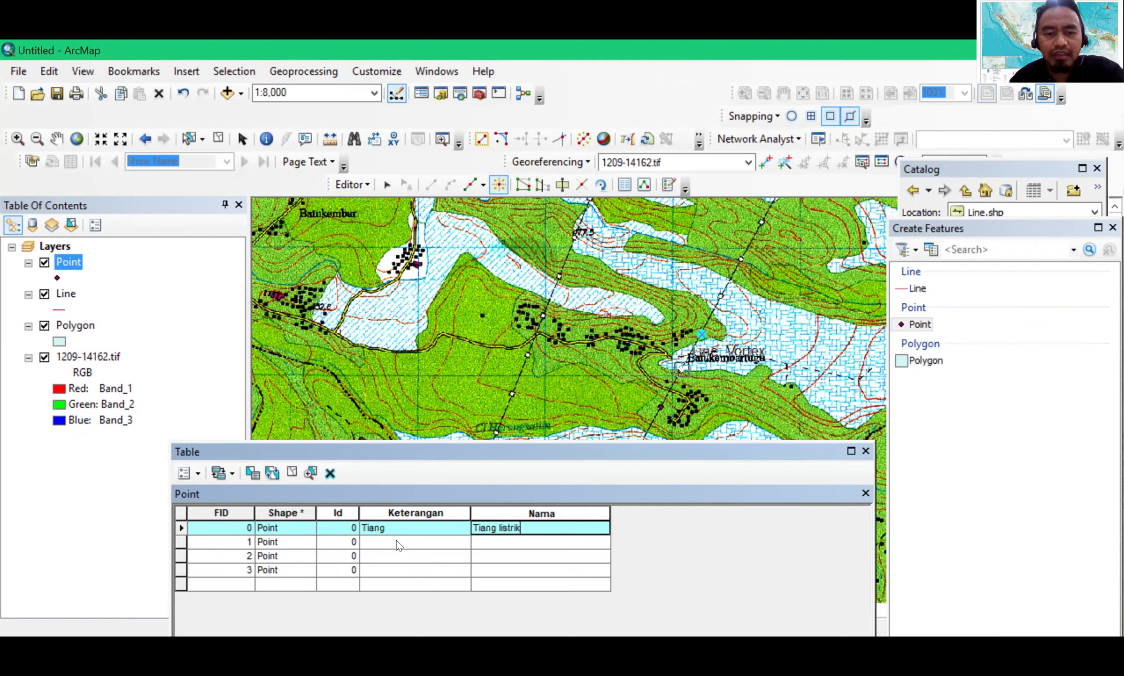
Fill in the second Point record with Keterangan "Tiang" and Nama "Tiang listrik"
{"action": "left_click", "coordinate": [398, 544]}
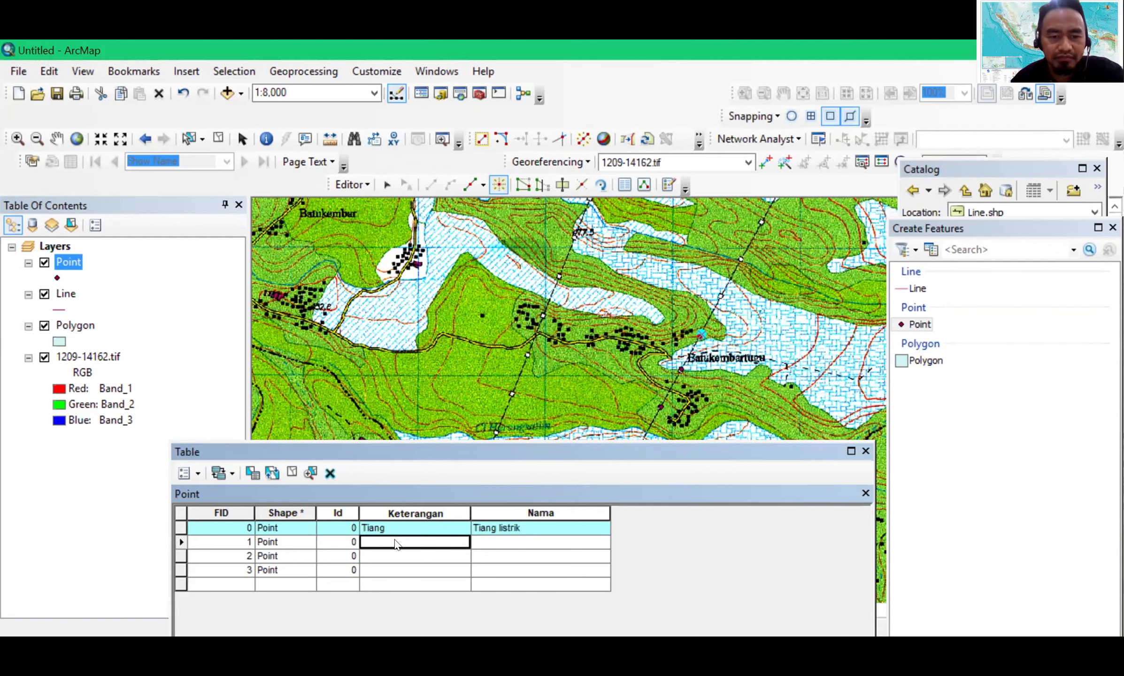
{"action": "type", "text": "T"}
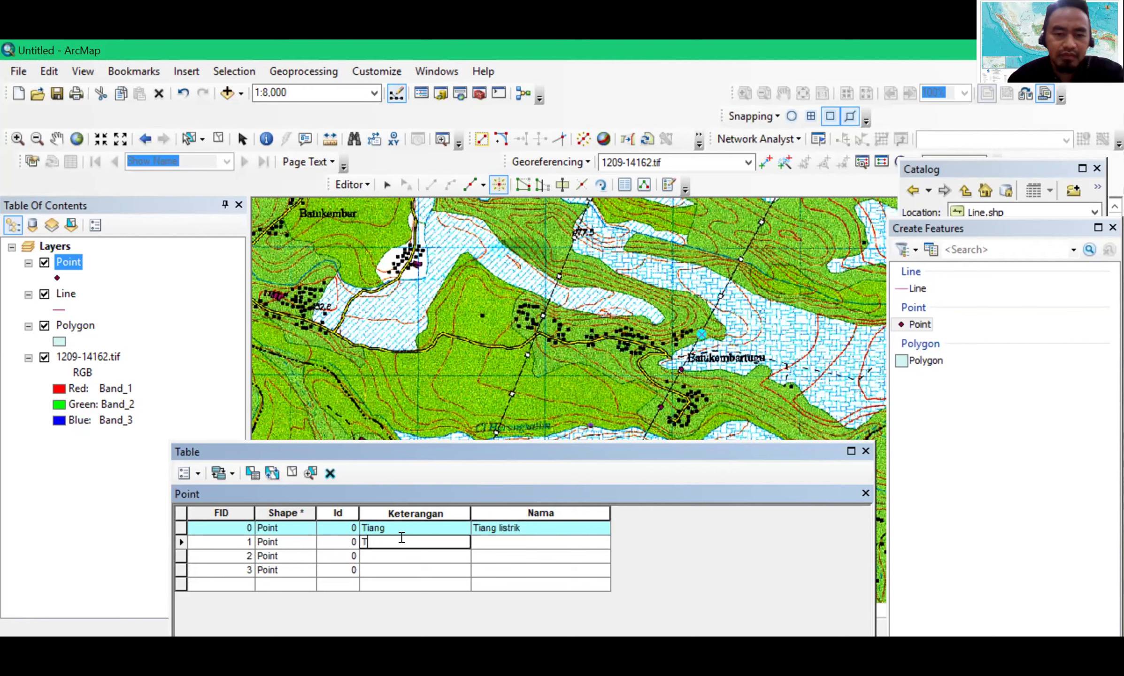
{"action": "type", "text": "iang"}
{"action": "left_click", "coordinate": [510, 546]}
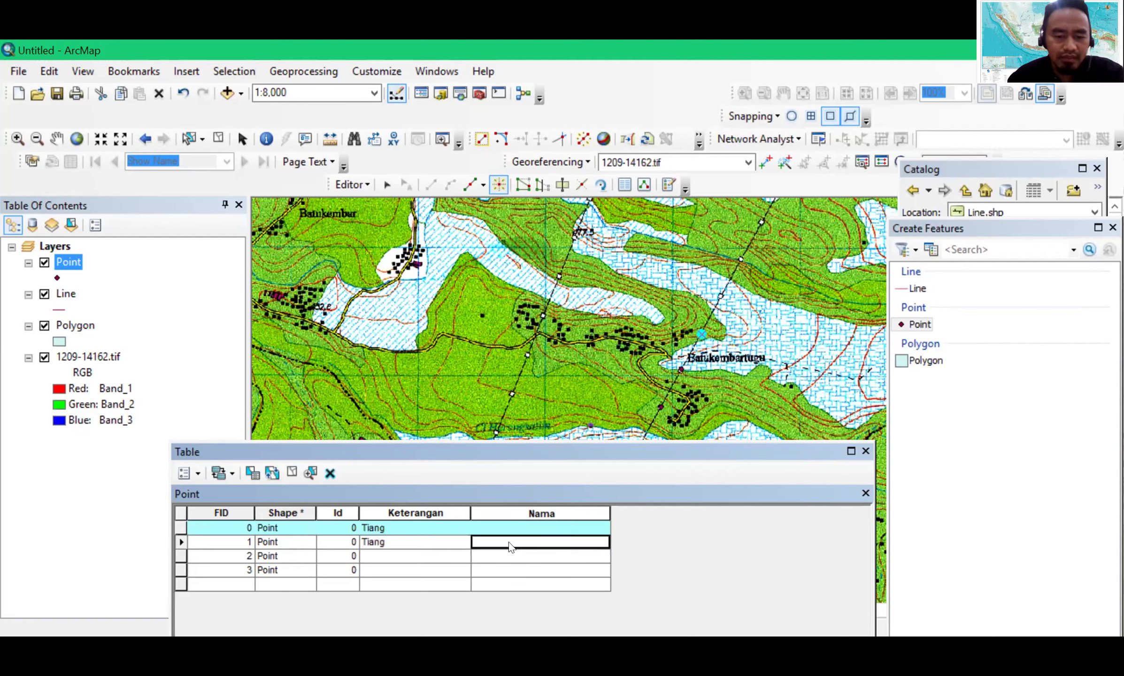
{"action": "type", "text": "Tiang listri"}
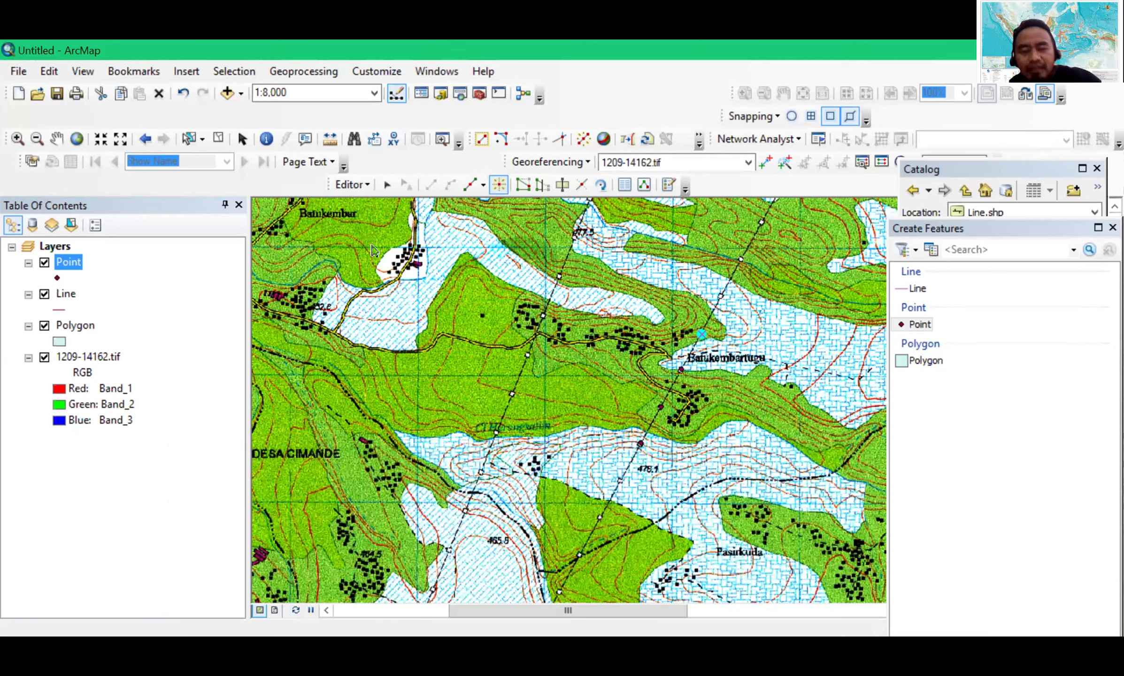
Switch digitizing to the Line layer's template, ready for straight segments around the power lines near Batukembartugu
{"action": "left_click", "coordinate": [64, 294]}
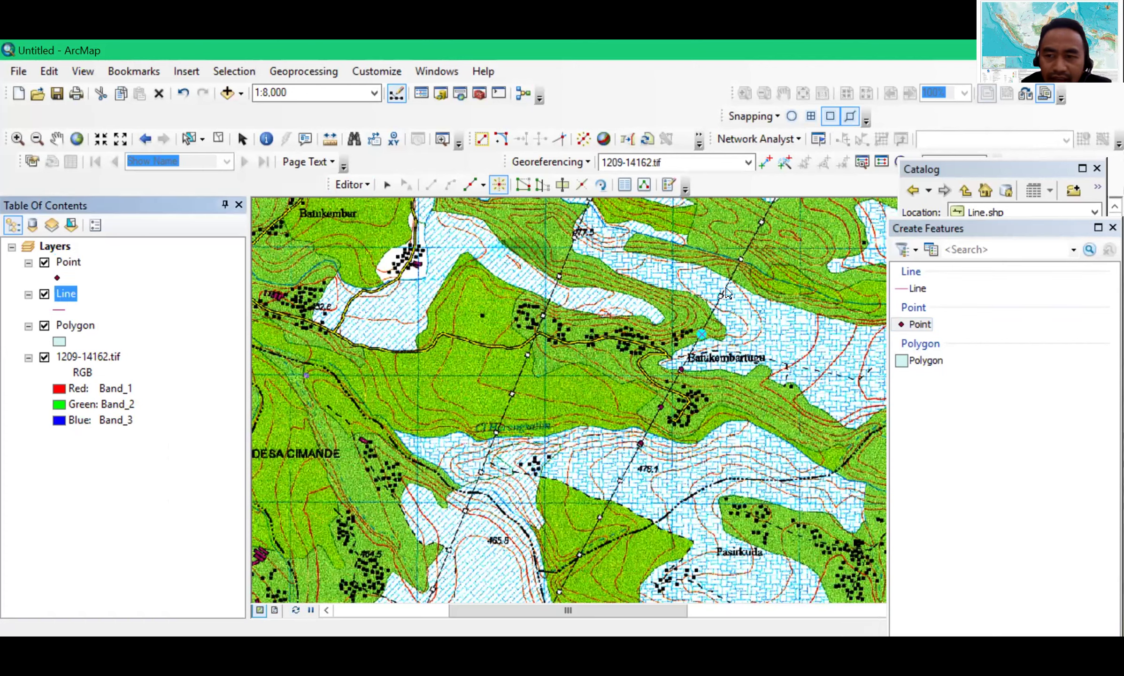
{"action": "left_click", "coordinate": [919, 289]}
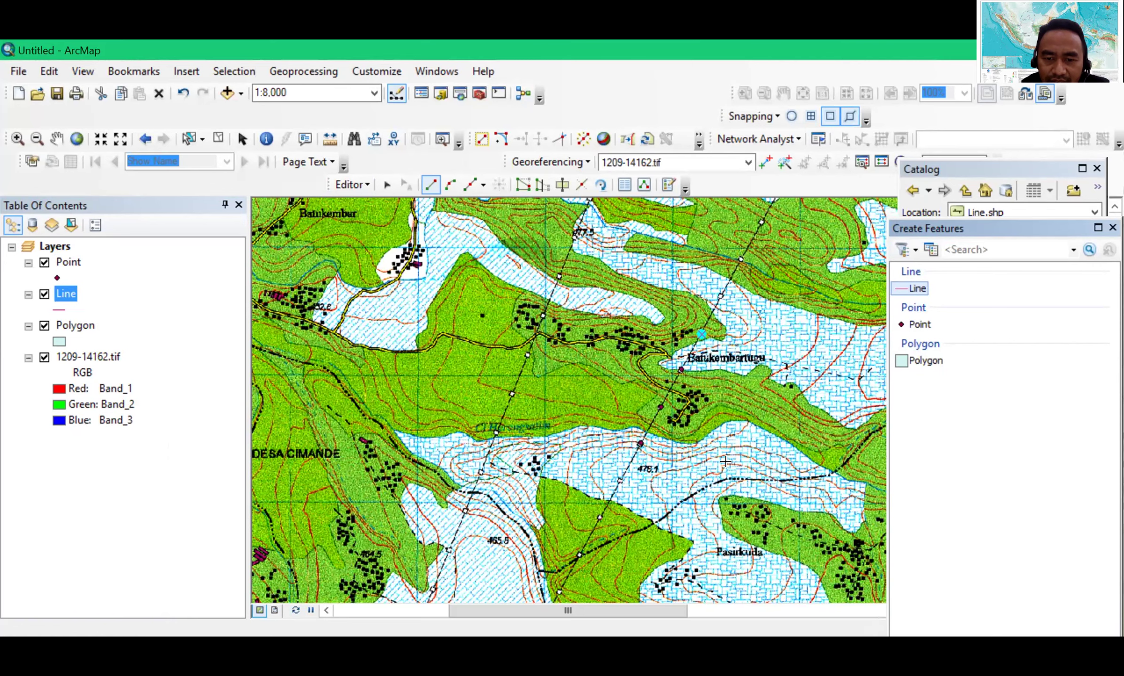
{"action": "scroll", "coordinate": [726, 460], "scroll_direction": "down", "scroll_amount": 1}
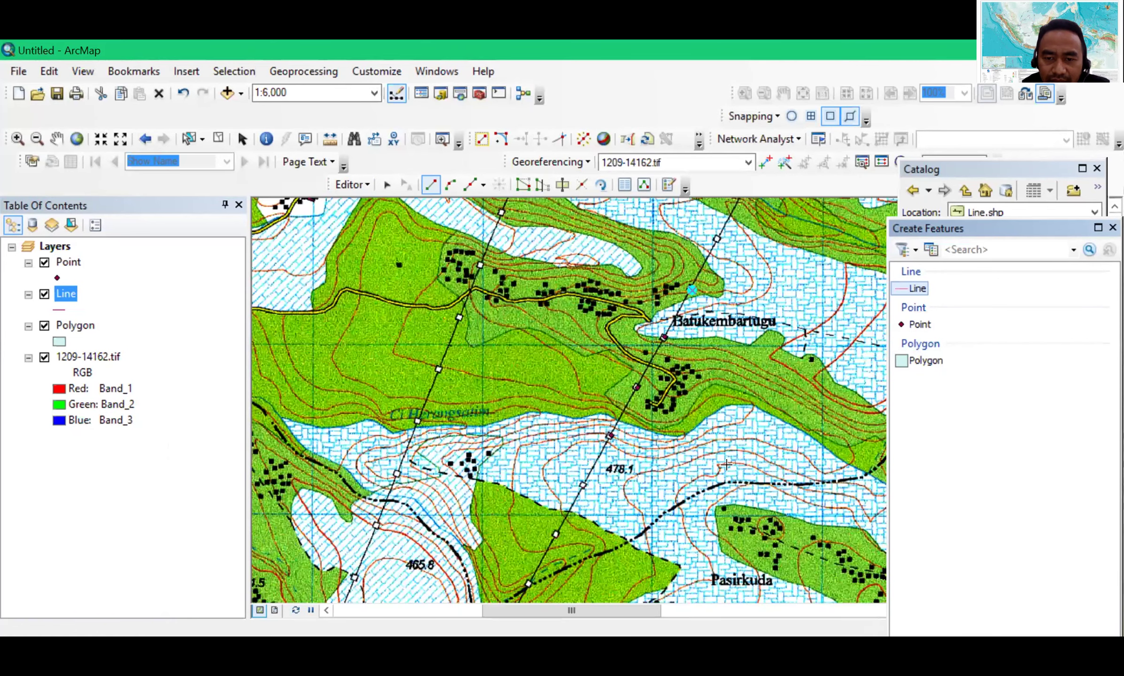
{"action": "scroll", "coordinate": [695, 492], "scroll_direction": "up", "scroll_amount": 1}
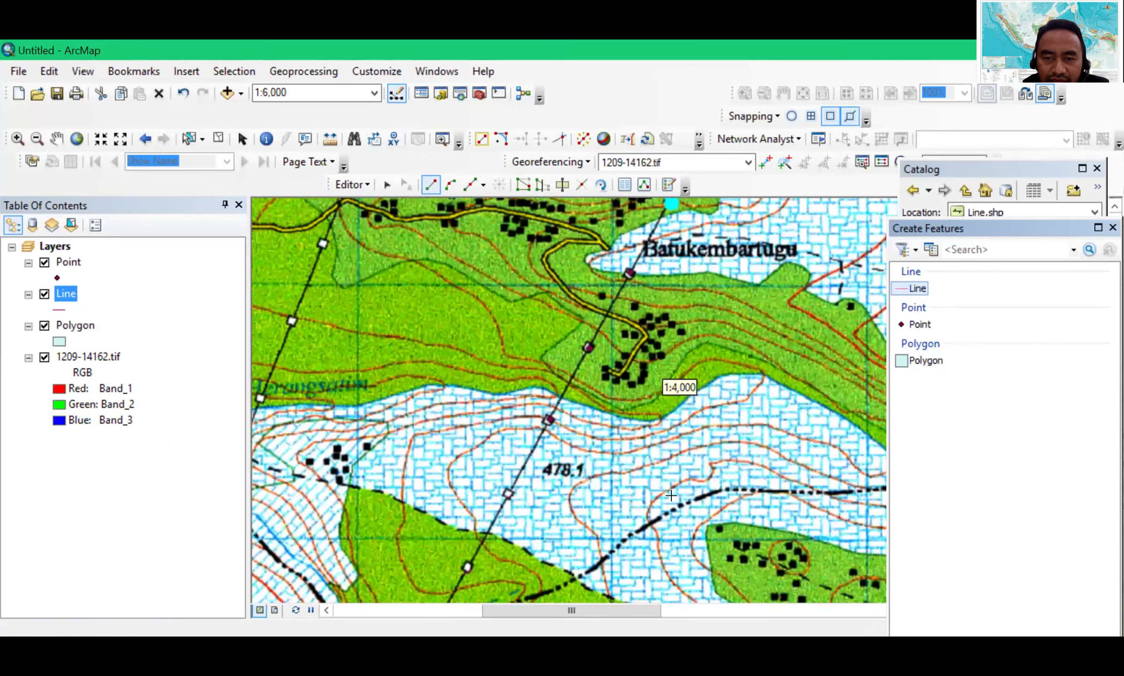
{"action": "scroll", "coordinate": [658, 501], "scroll_direction": "up", "scroll_amount": 2}
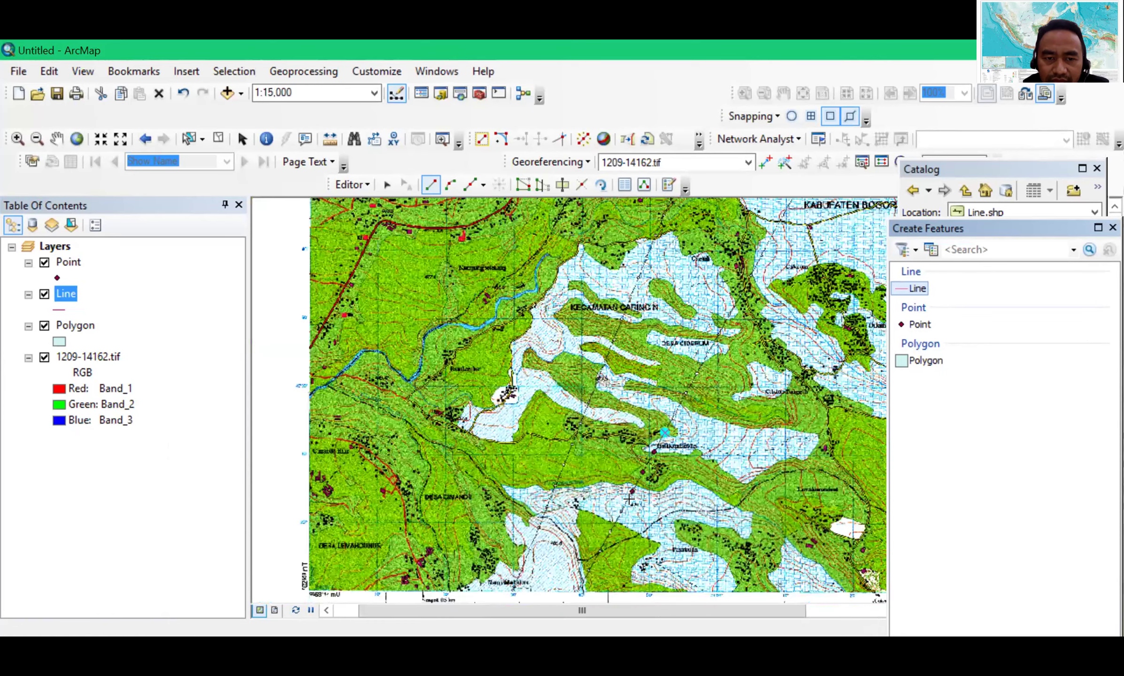
{"action": "scroll", "coordinate": [629, 498], "scroll_direction": "up", "scroll_amount": 2}
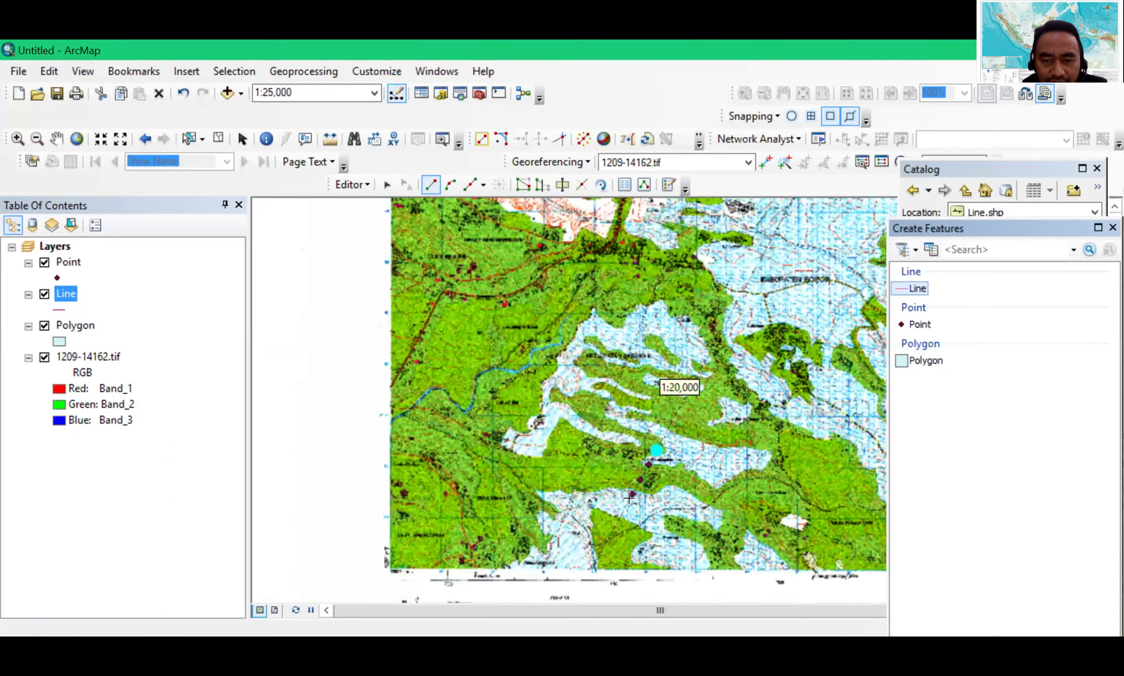
{"action": "scroll", "coordinate": [629, 499], "scroll_direction": "down", "scroll_amount": 3}
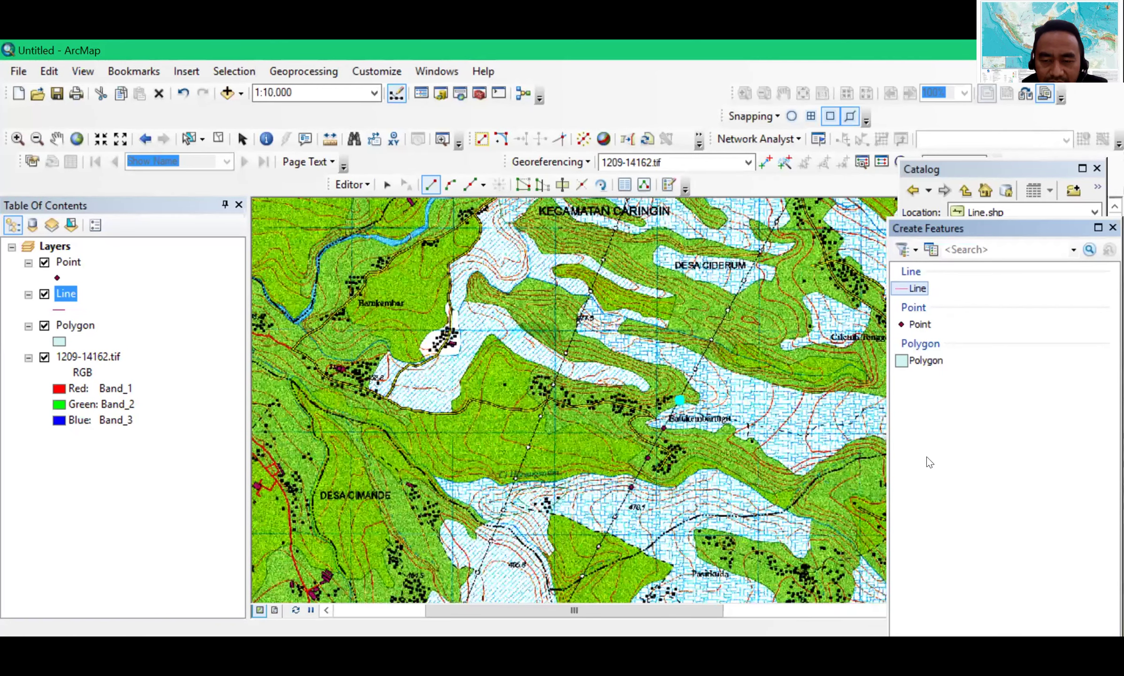
{"action": "scroll", "coordinate": [669, 503], "scroll_direction": "down", "scroll_amount": 1}
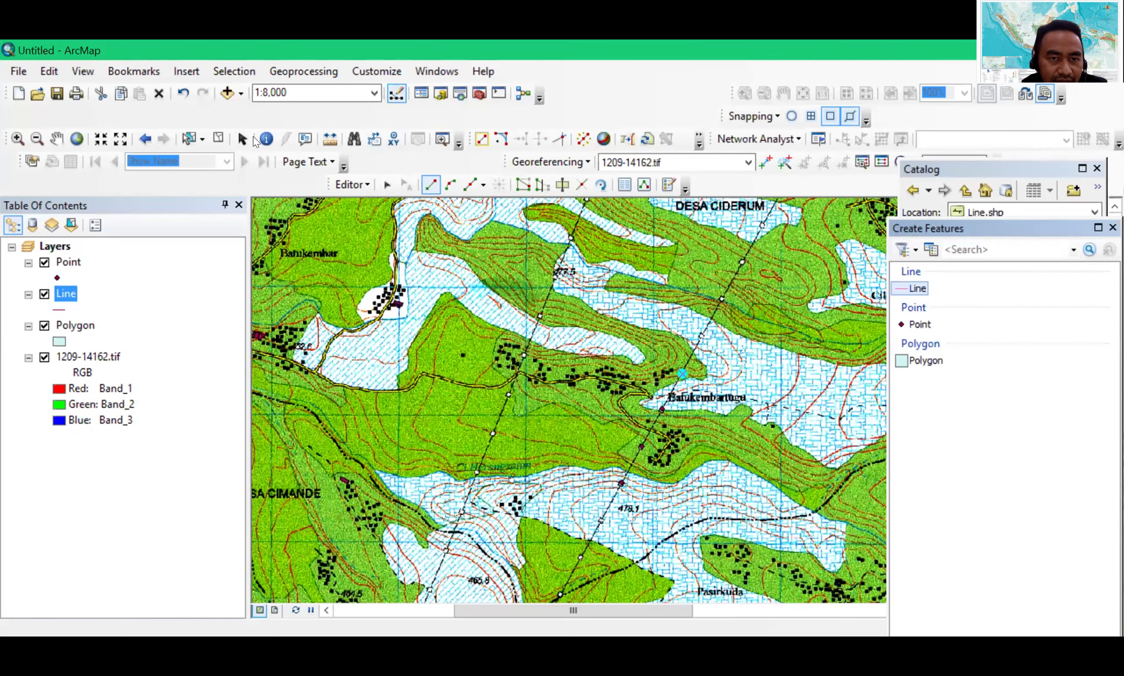
Digitize the dash-dot boundary on the Line layer from north of Pasirkuda, bending near 465.8, to above Desa Cimande, about 1,810 m long
{"action": "left_click", "coordinate": [57, 138]}
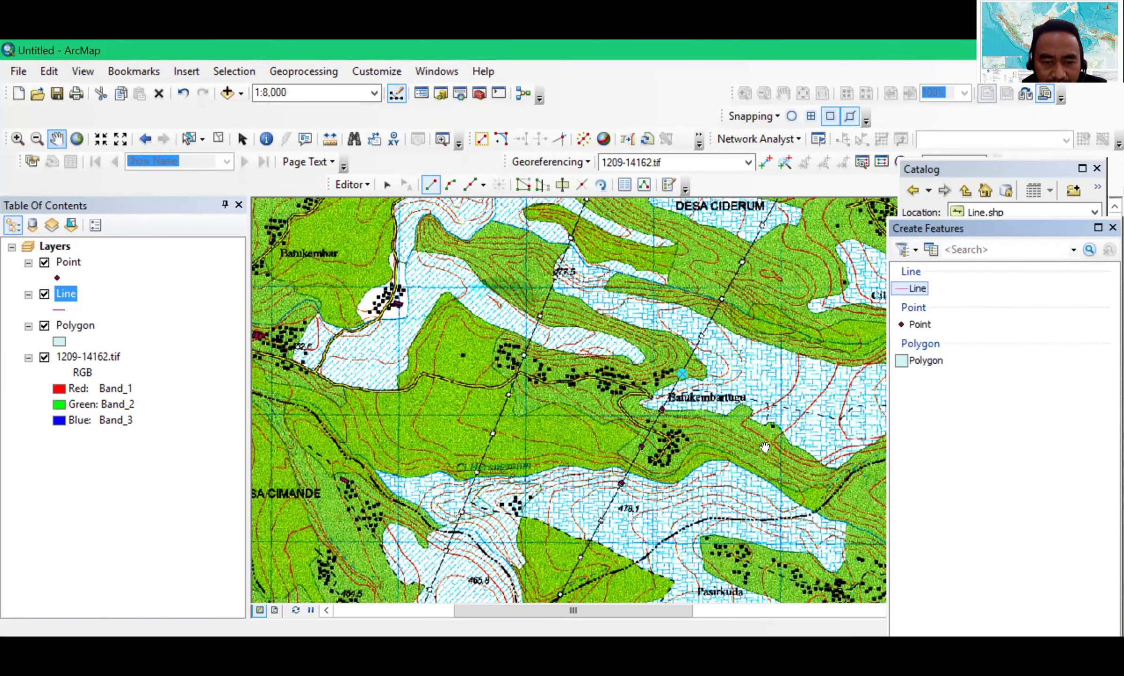
{"action": "left_click_drag", "start_coordinate": [765, 447], "coordinate": [782, 341]}
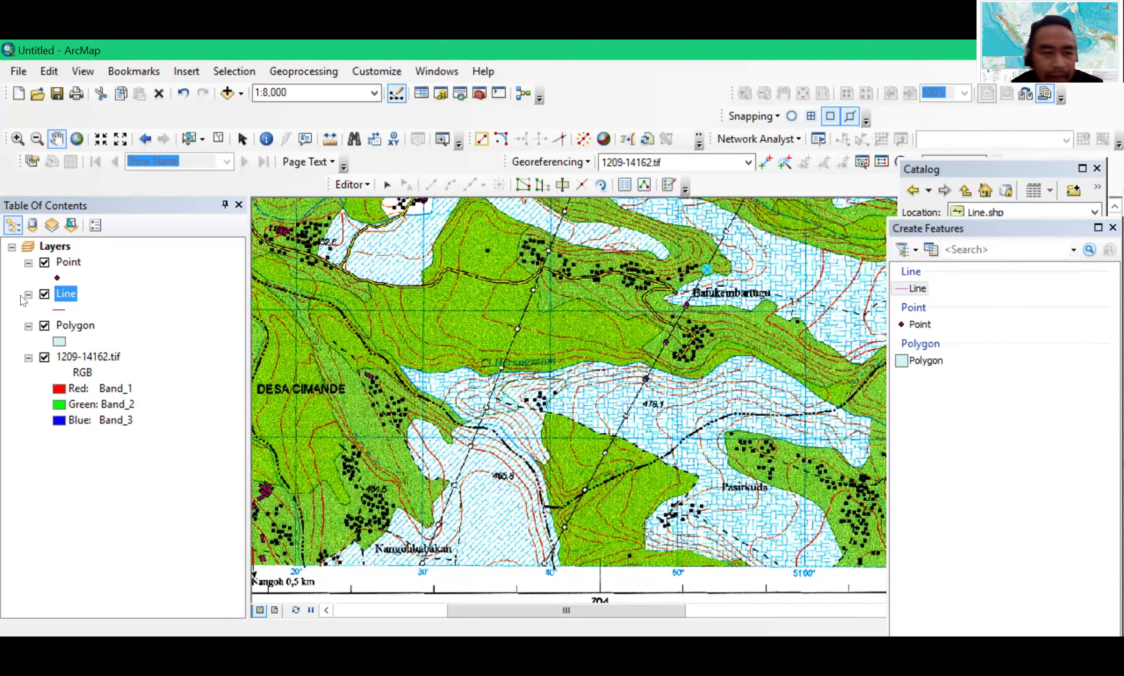
{"action": "left_click", "coordinate": [54, 294]}
{"action": "left_click", "coordinate": [368, 185]}
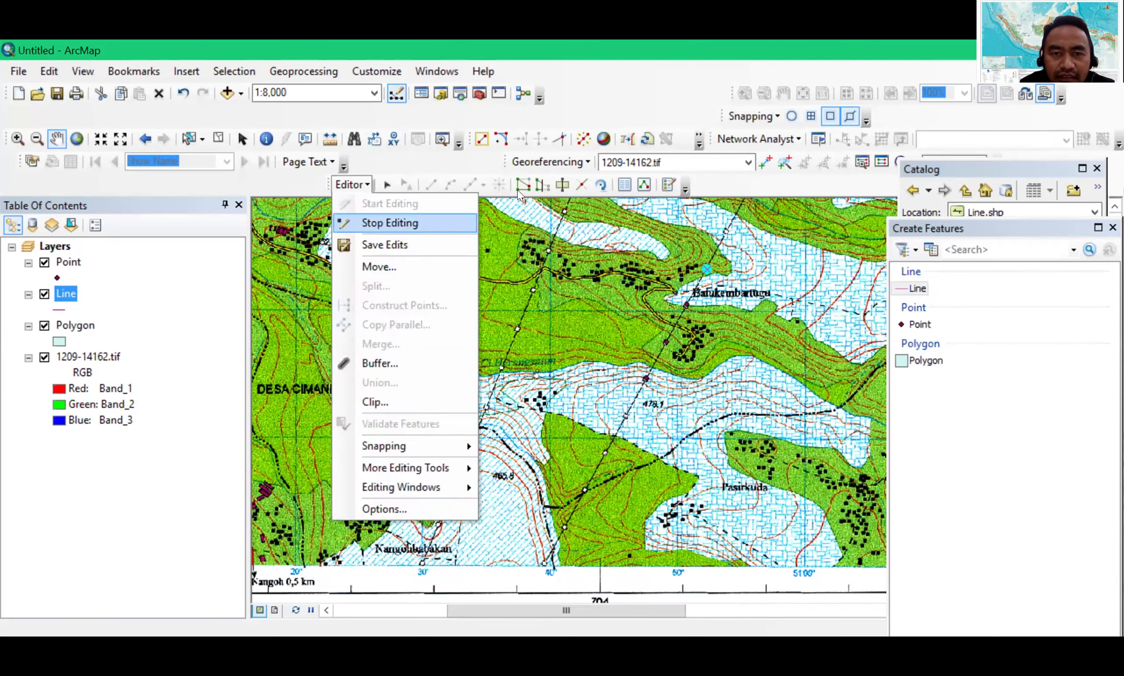
{"action": "left_click", "coordinate": [910, 289]}
{"action": "left_click", "coordinate": [910, 288]}
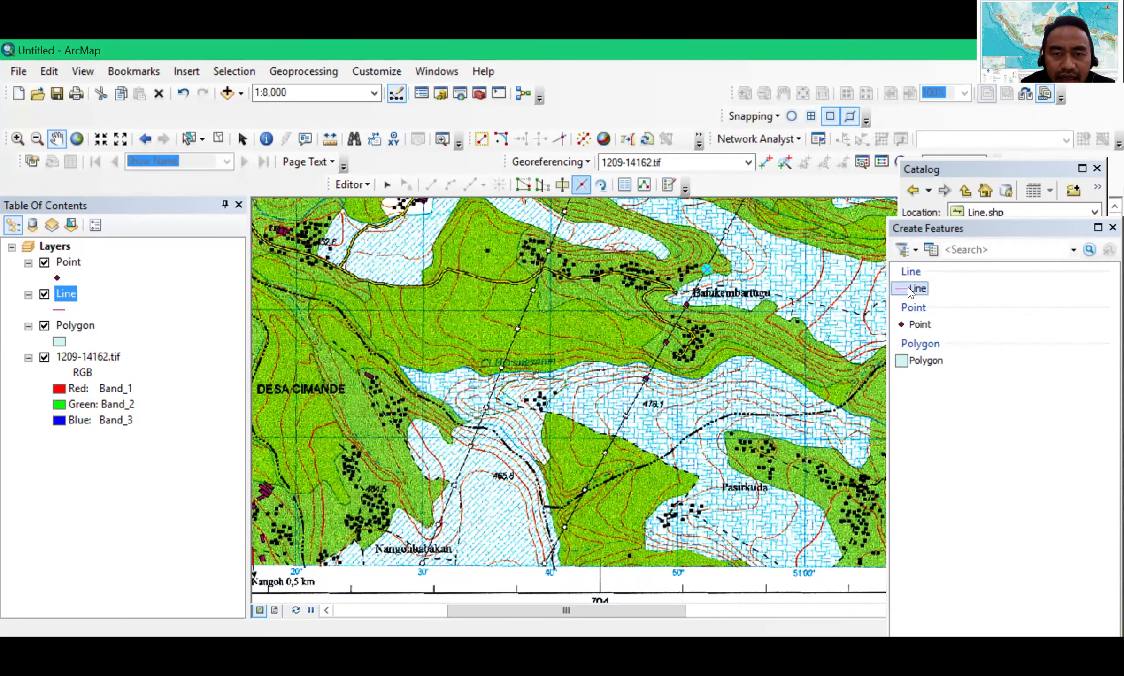
{"action": "left_click", "coordinate": [429, 185]}
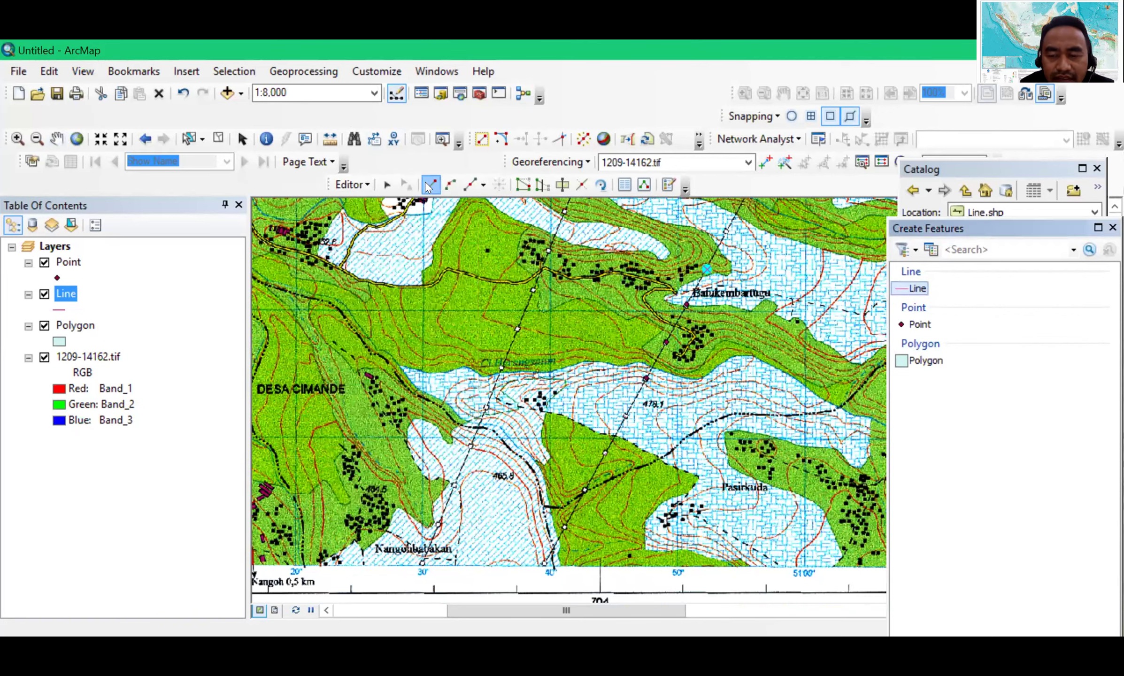
{"action": "left_click", "coordinate": [879, 369]}
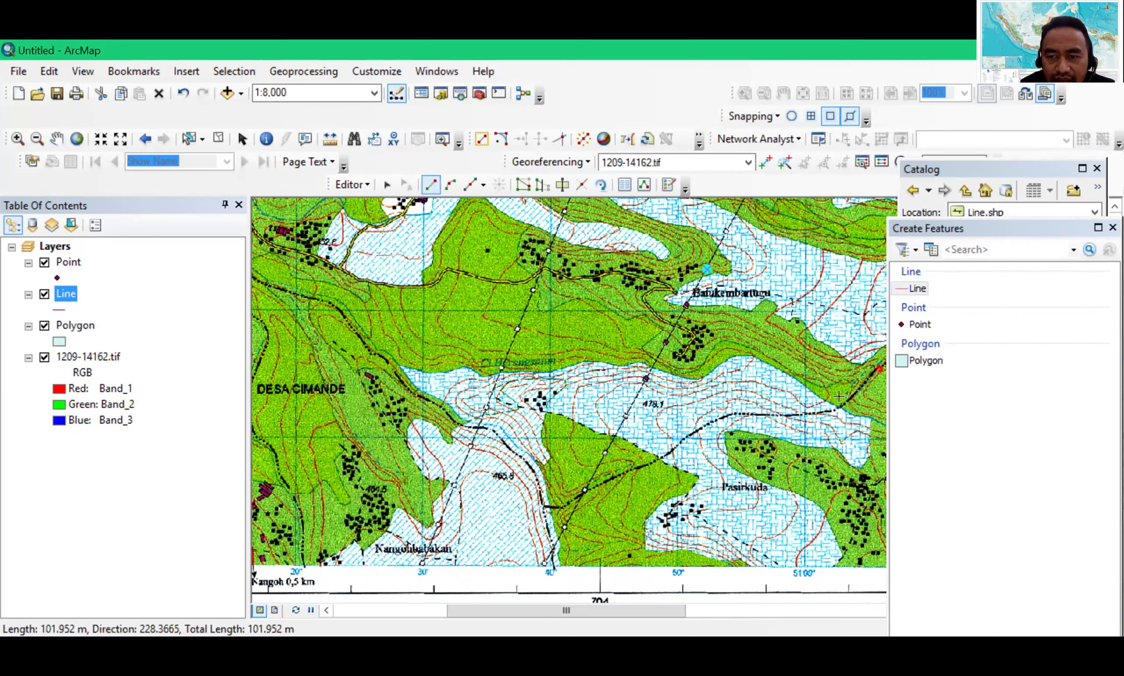
{"action": "left_click", "coordinate": [824, 412]}
{"action": "left_click", "coordinate": [773, 414]}
{"action": "left_click", "coordinate": [735, 414]}
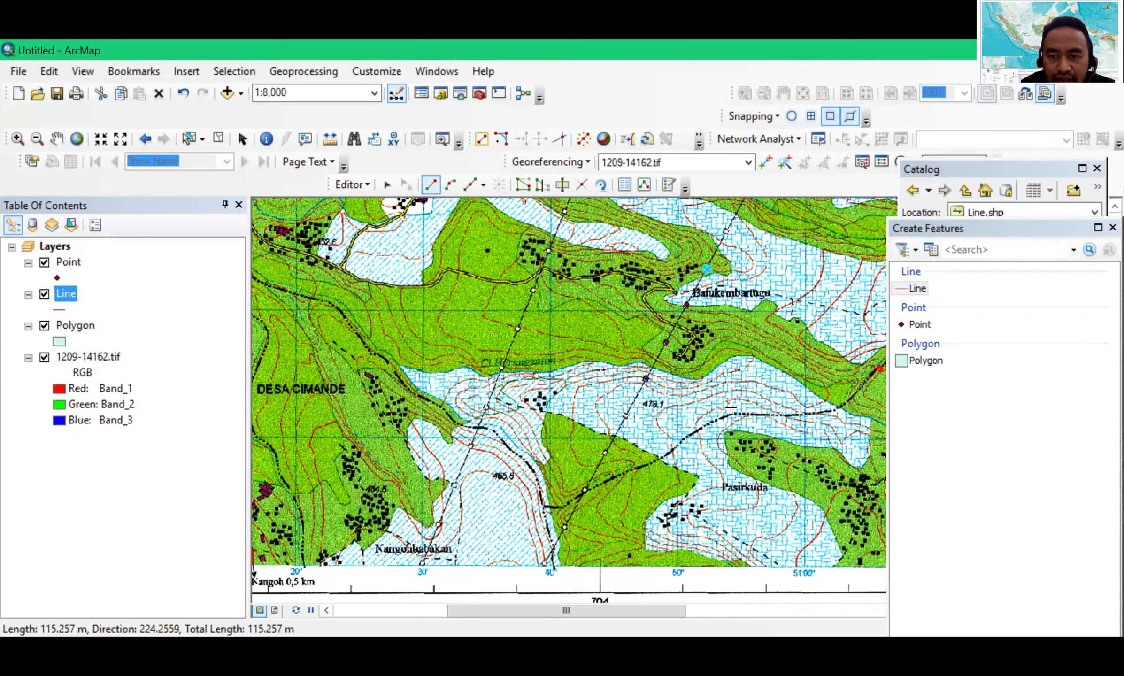
{"action": "left_click", "coordinate": [704, 428]}
{"action": "left_click", "coordinate": [666, 454]}
{"action": "left_click", "coordinate": [585, 494]}
{"action": "left_click", "coordinate": [559, 509]}
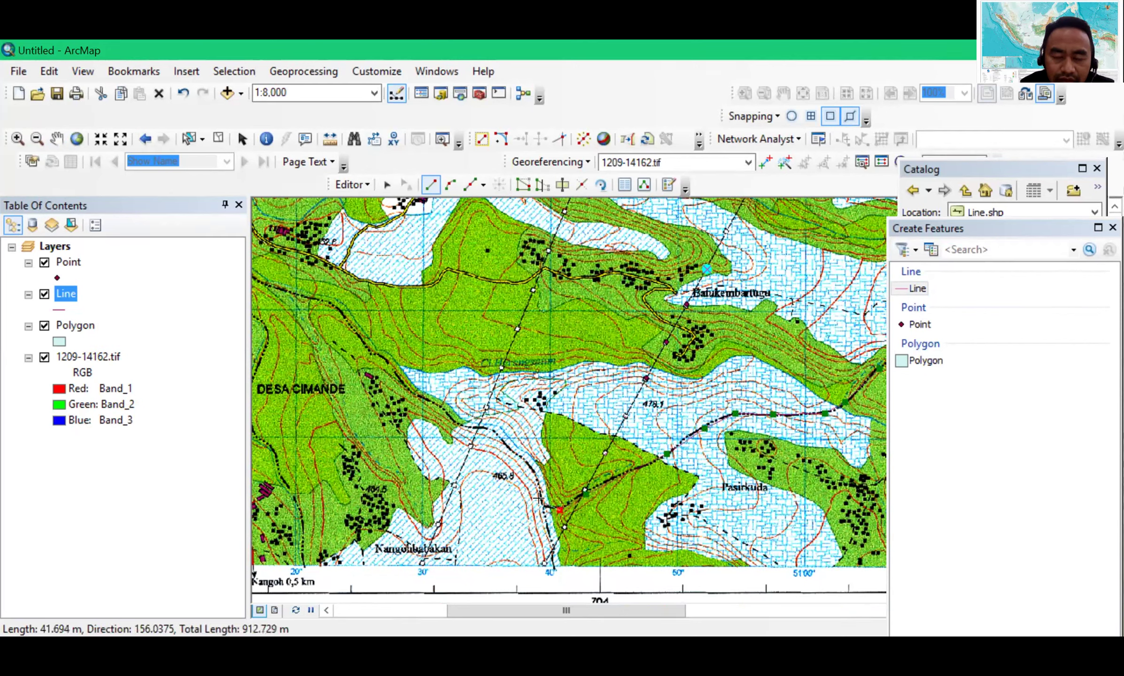
{"action": "left_click", "coordinate": [473, 427]}
{"action": "left_click", "coordinate": [394, 377]}
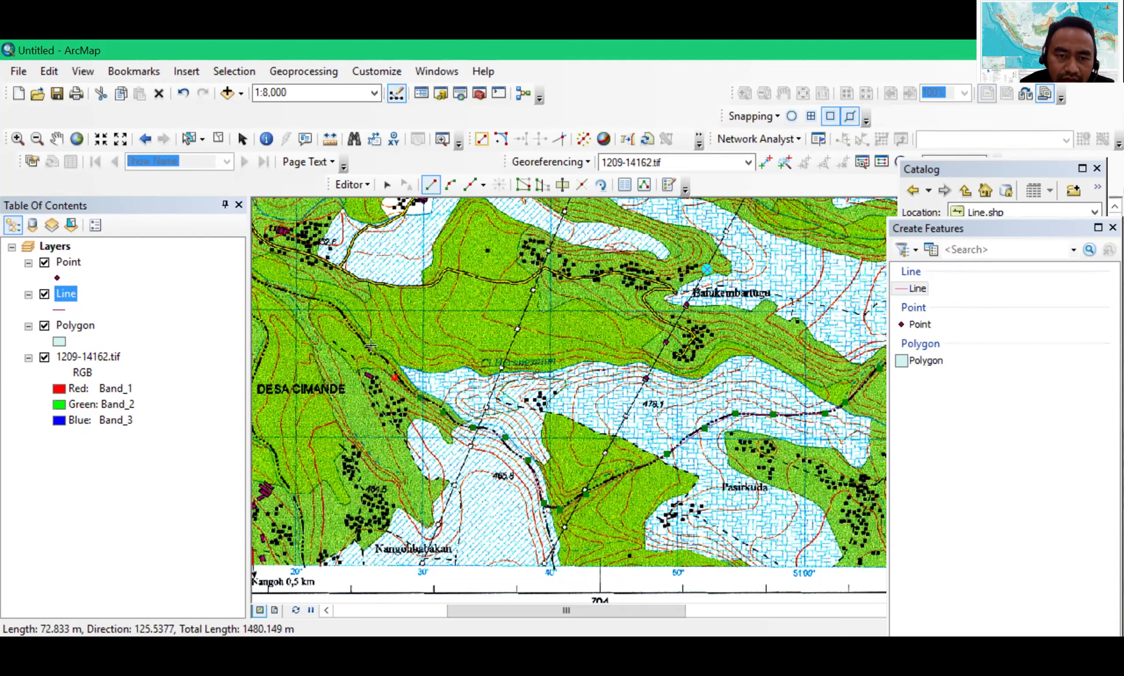
{"action": "left_click", "coordinate": [347, 313]}
{"action": "left_click", "coordinate": [330, 306]}
{"action": "left_click", "coordinate": [305, 299]}
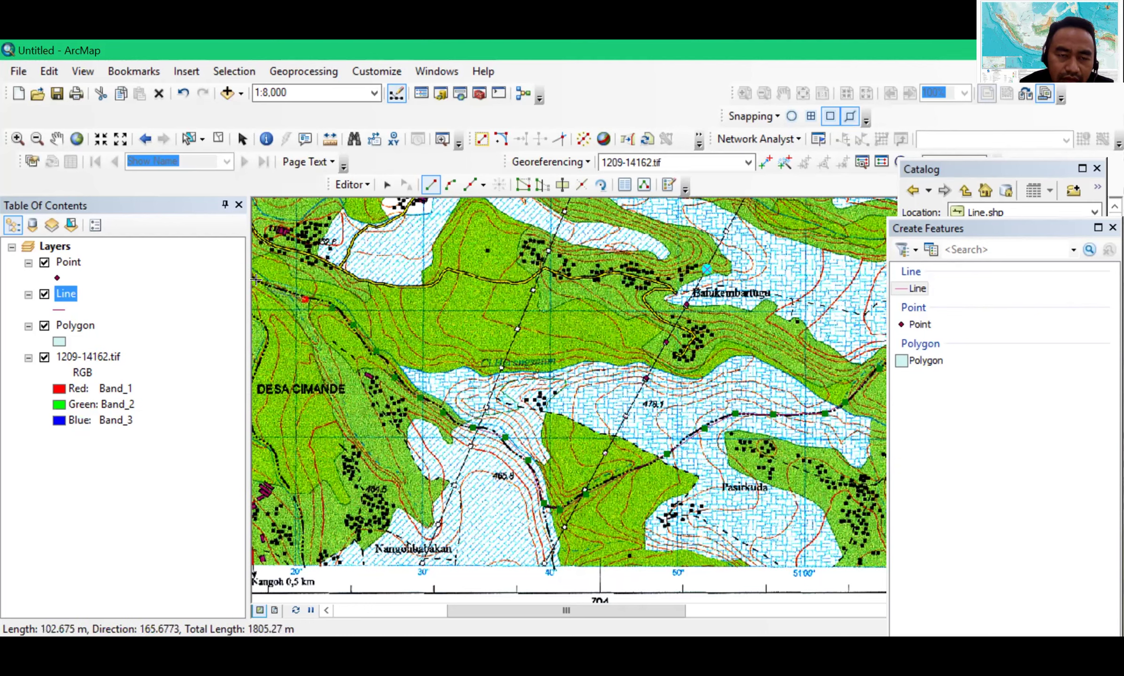
{"action": "left_click", "coordinate": [255, 280]}
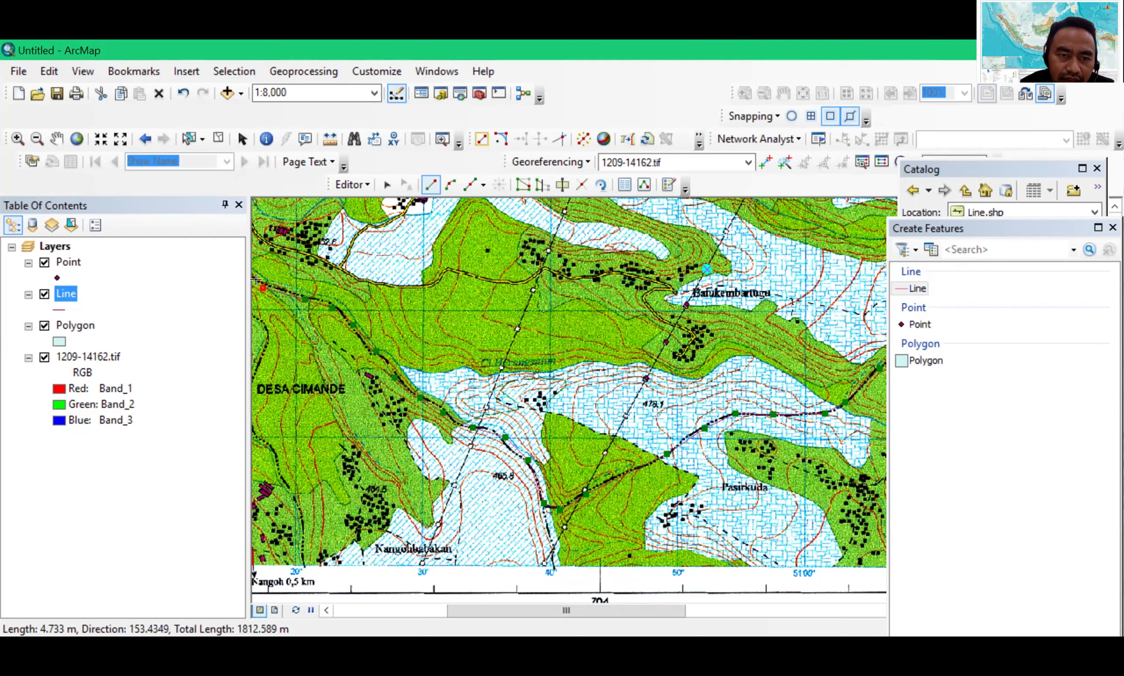
{"action": "key", "text": "F2"}
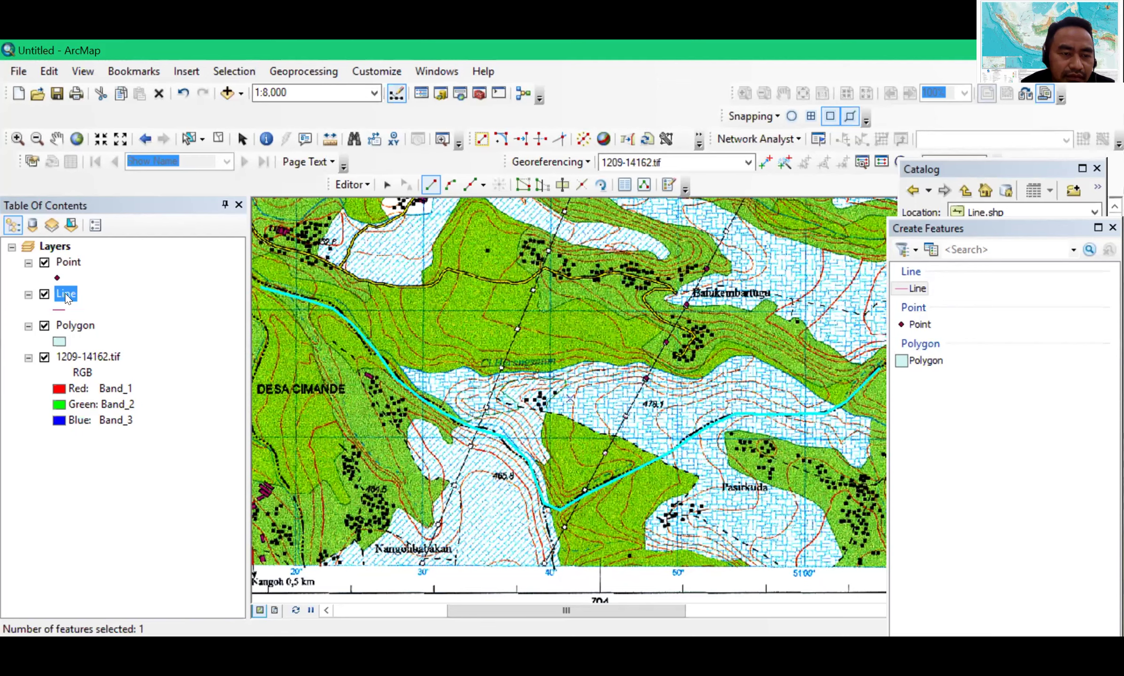
Open the Line layer's attribute table and select its first record
{"action": "right_click", "coordinate": [109, 311]}
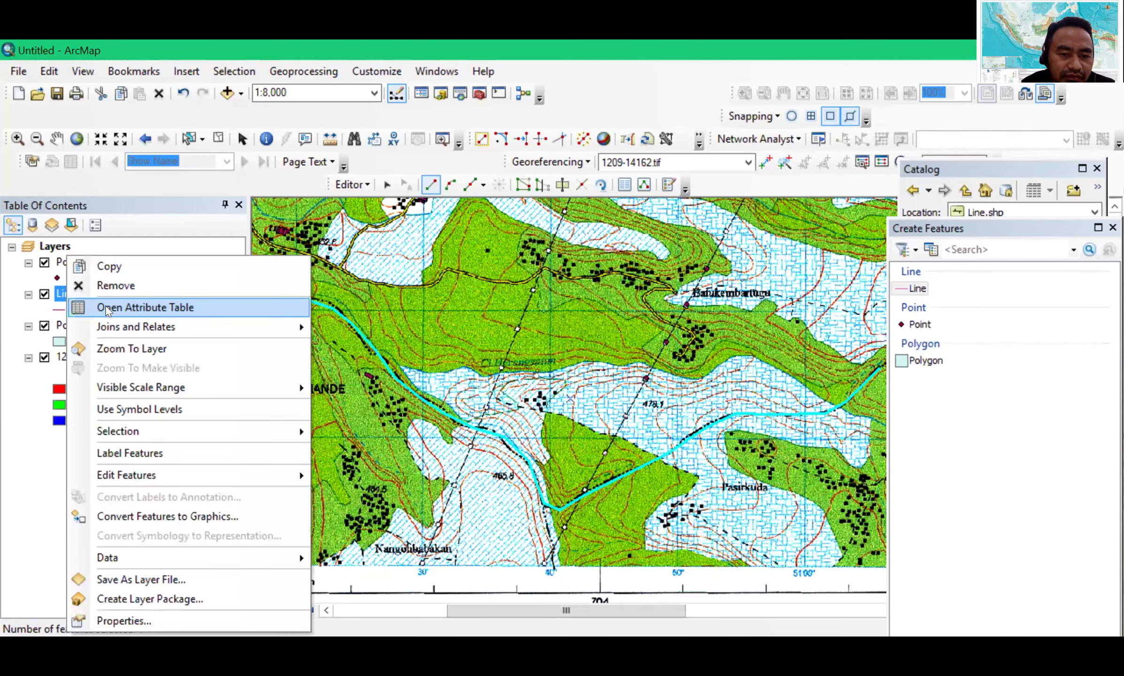
{"action": "left_click", "coordinate": [108, 308]}
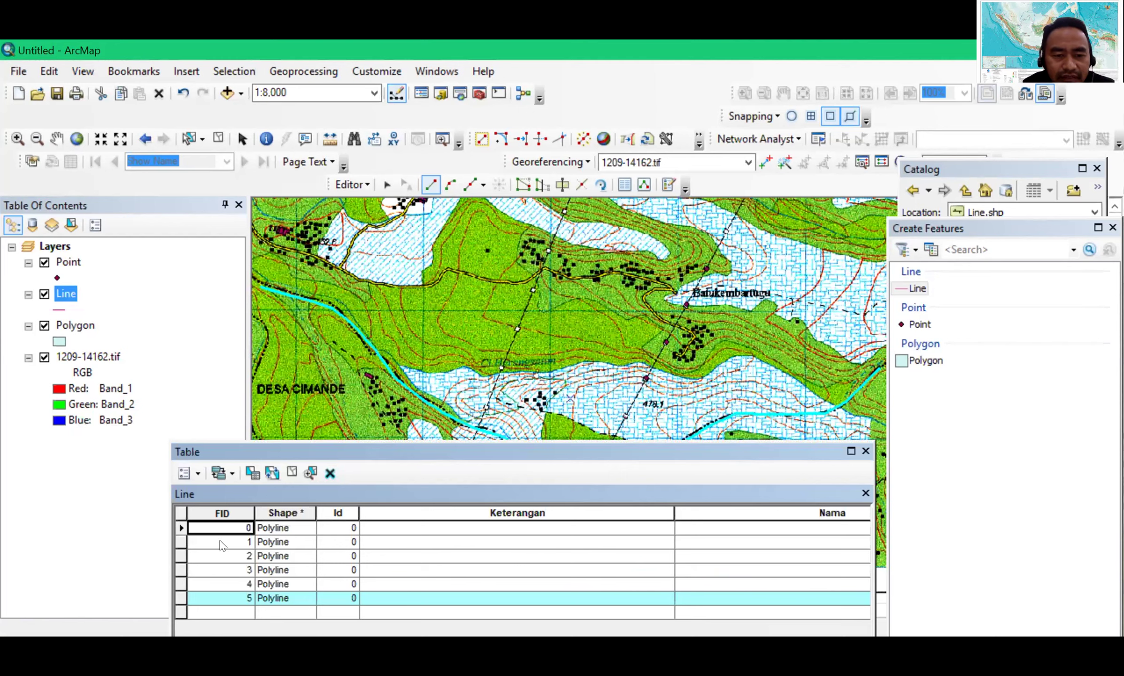
{"action": "left_click", "coordinate": [180, 528]}
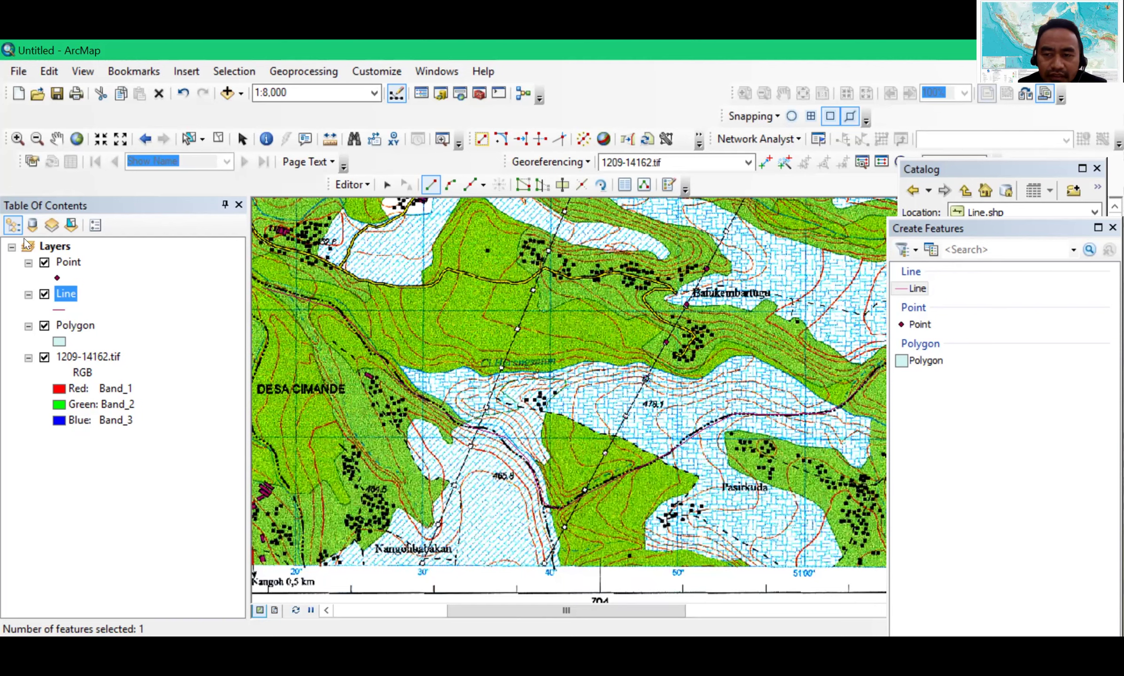
Trace the same boundary again as another Line feature, snapping to the existing line's vertices and ending above Desa Cimande
{"action": "left_click", "coordinate": [913, 289]}
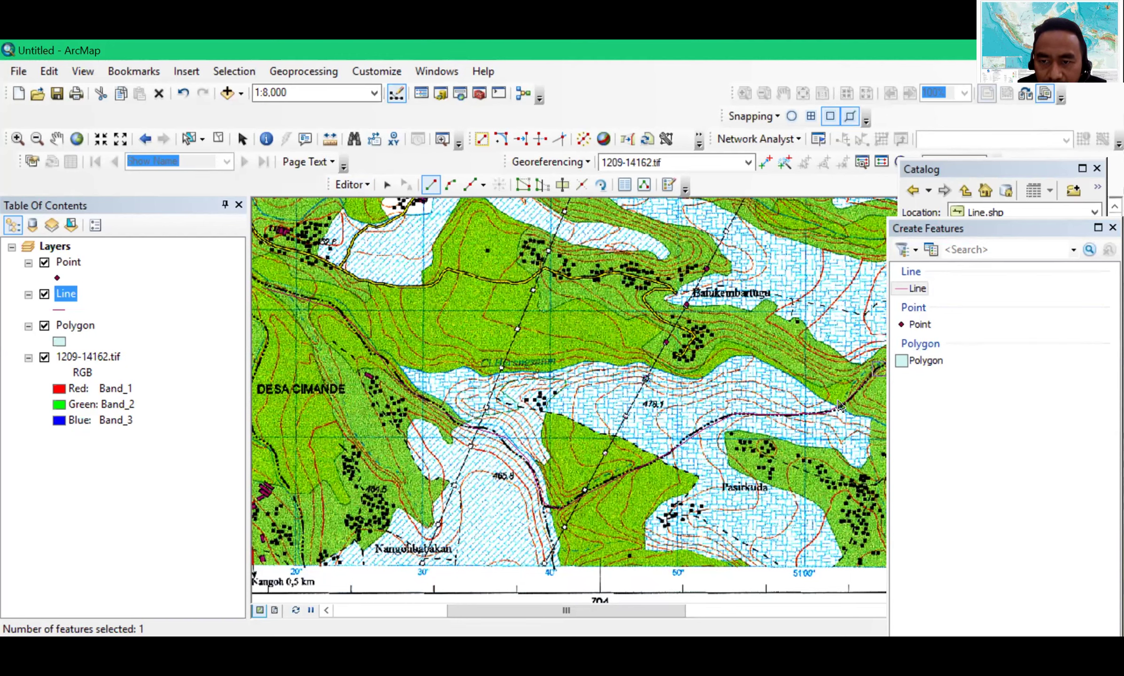
{"action": "left_click", "coordinate": [878, 366]}
{"action": "left_click", "coordinate": [845, 401]}
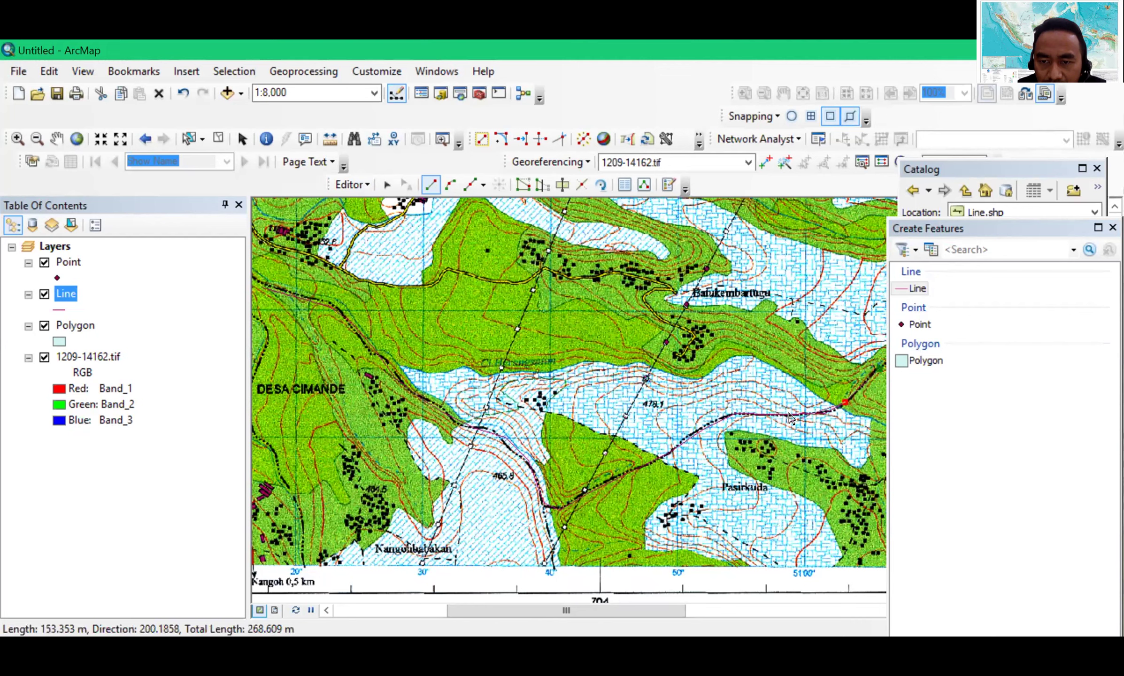
{"action": "left_click", "coordinate": [793, 414]}
{"action": "left_click", "coordinate": [735, 413]}
{"action": "left_click", "coordinate": [688, 438]}
{"action": "left_click", "coordinate": [633, 470]}
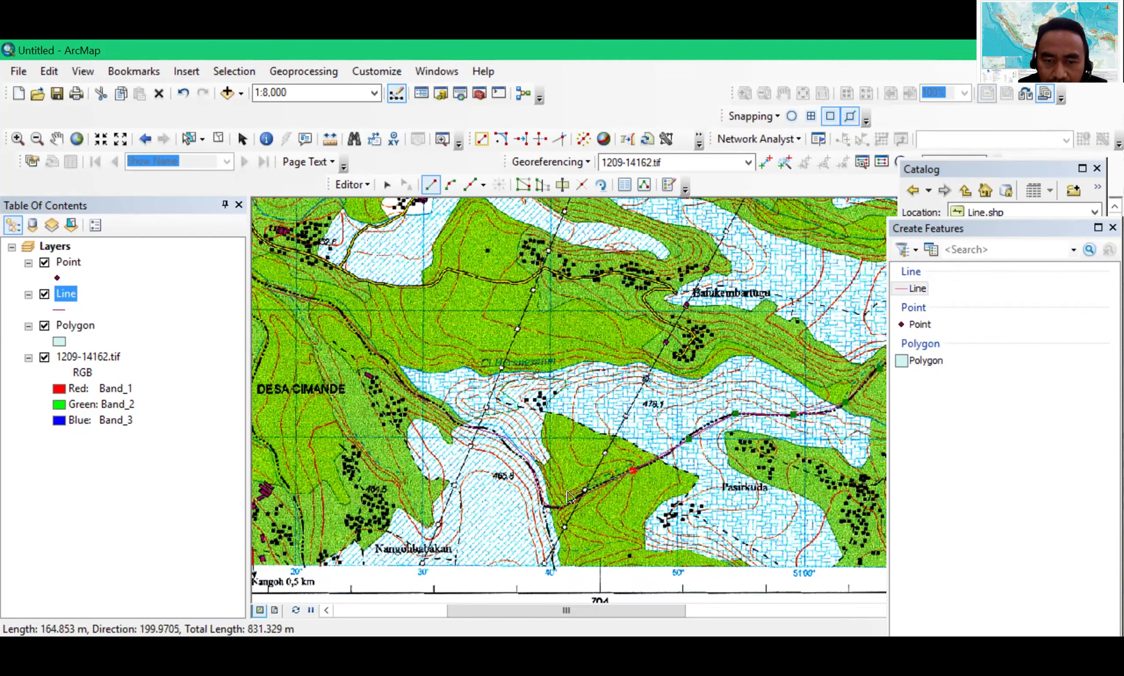
{"action": "left_click", "coordinate": [544, 503]}
{"action": "left_click", "coordinate": [528, 460]}
{"action": "left_click", "coordinate": [494, 433]}
{"action": "left_click", "coordinate": [473, 427]}
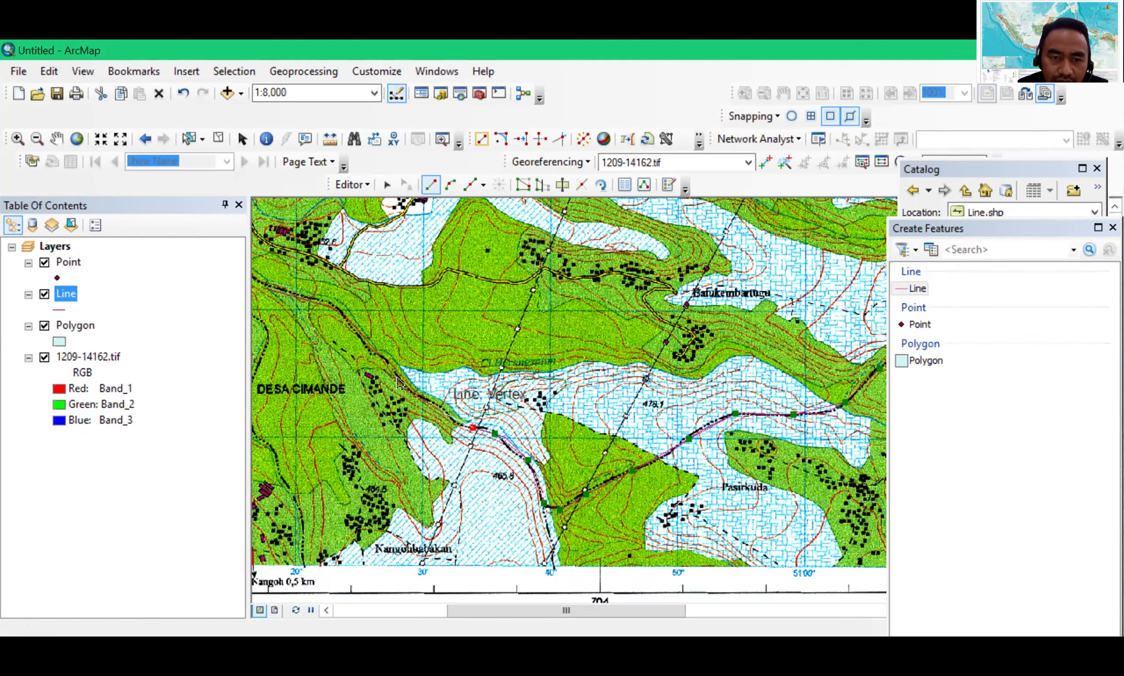
{"action": "left_click", "coordinate": [331, 306]}
{"action": "left_click", "coordinate": [304, 299]}
{"action": "left_click", "coordinate": [261, 288]}
{"action": "double_click", "coordinate": [262, 287]}
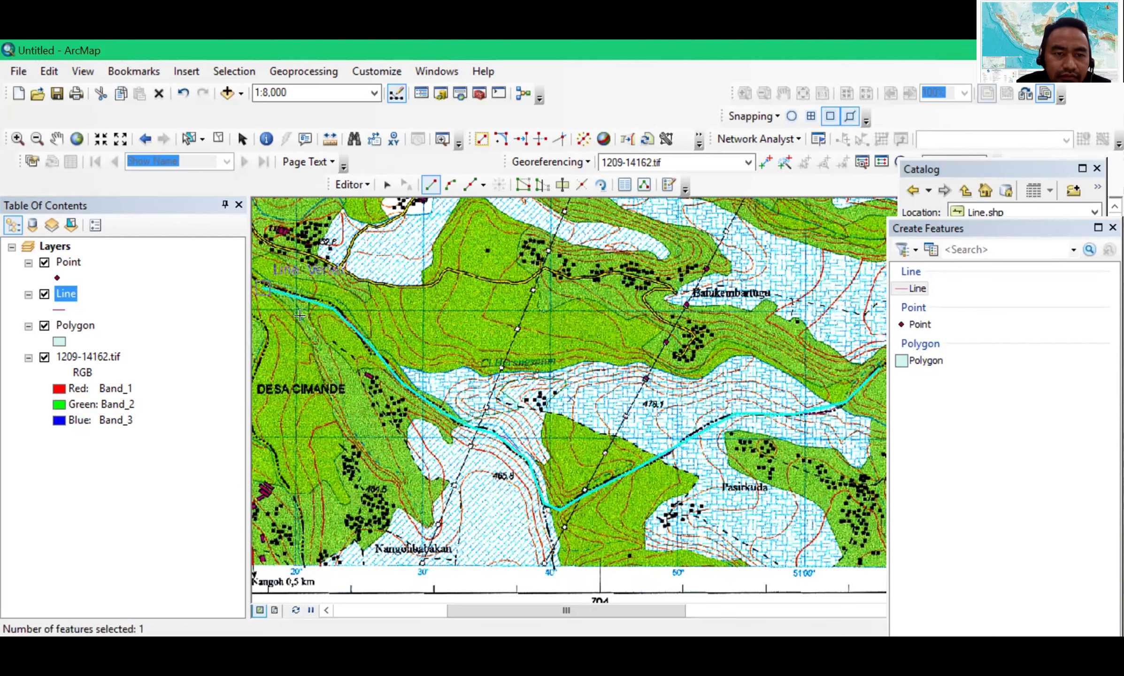
Select the Line attribute table's records one by one to identify which belong to the traced boundary, ending on FID 6
{"action": "left_click", "coordinate": [386, 184]}
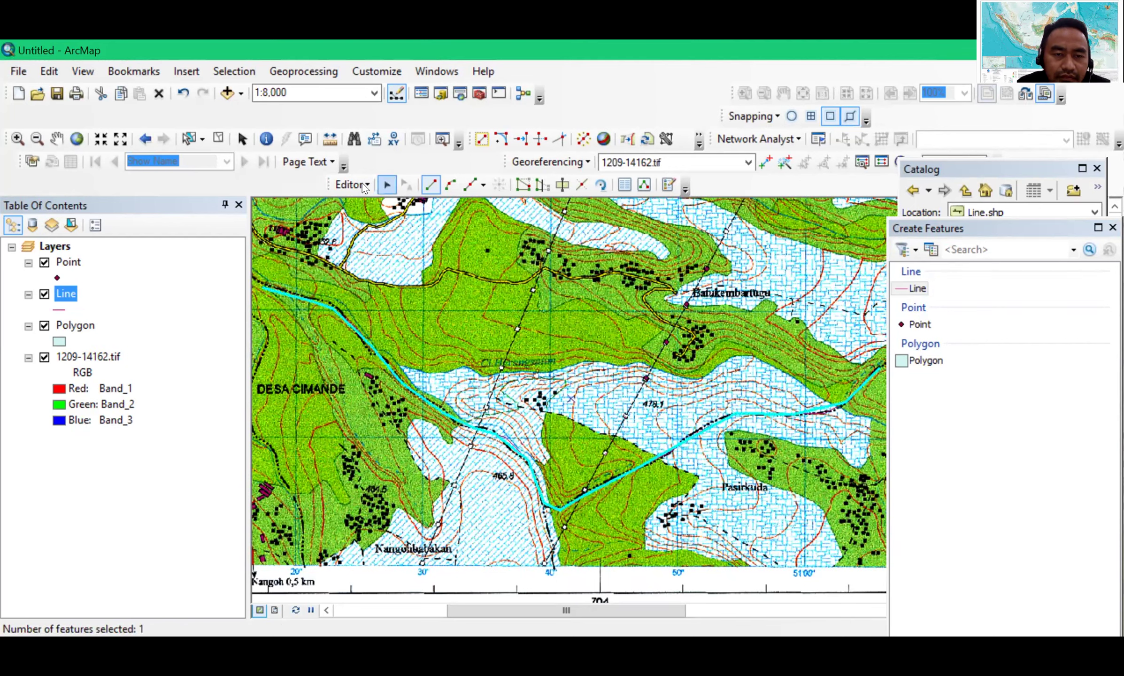
{"action": "left_click", "coordinate": [362, 184]}
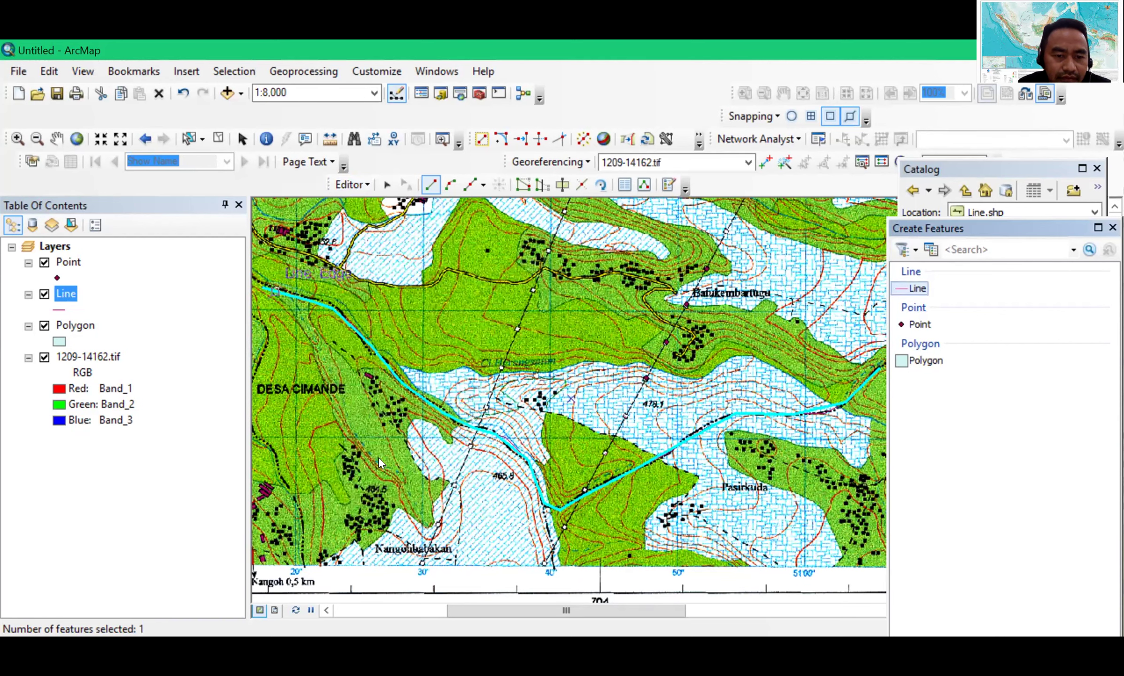
{"action": "left_click_drag", "start_coordinate": [440, 452], "coordinate": [415, 352]}
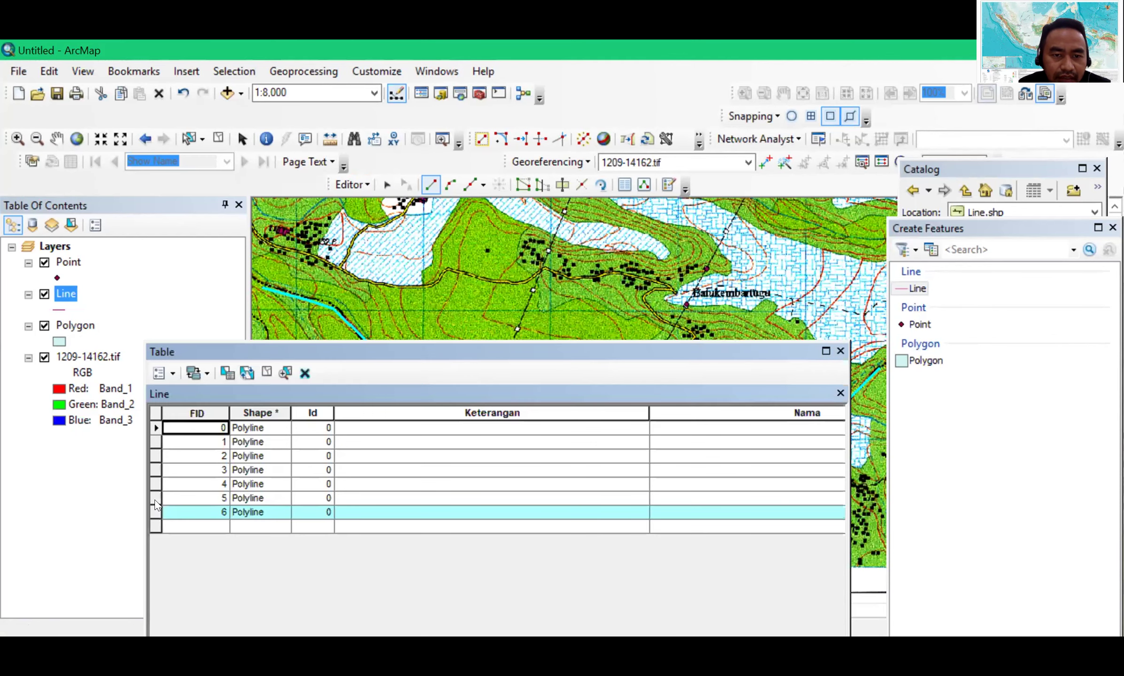
{"action": "left_click", "coordinate": [156, 499]}
{"action": "left_click", "coordinate": [155, 513]}
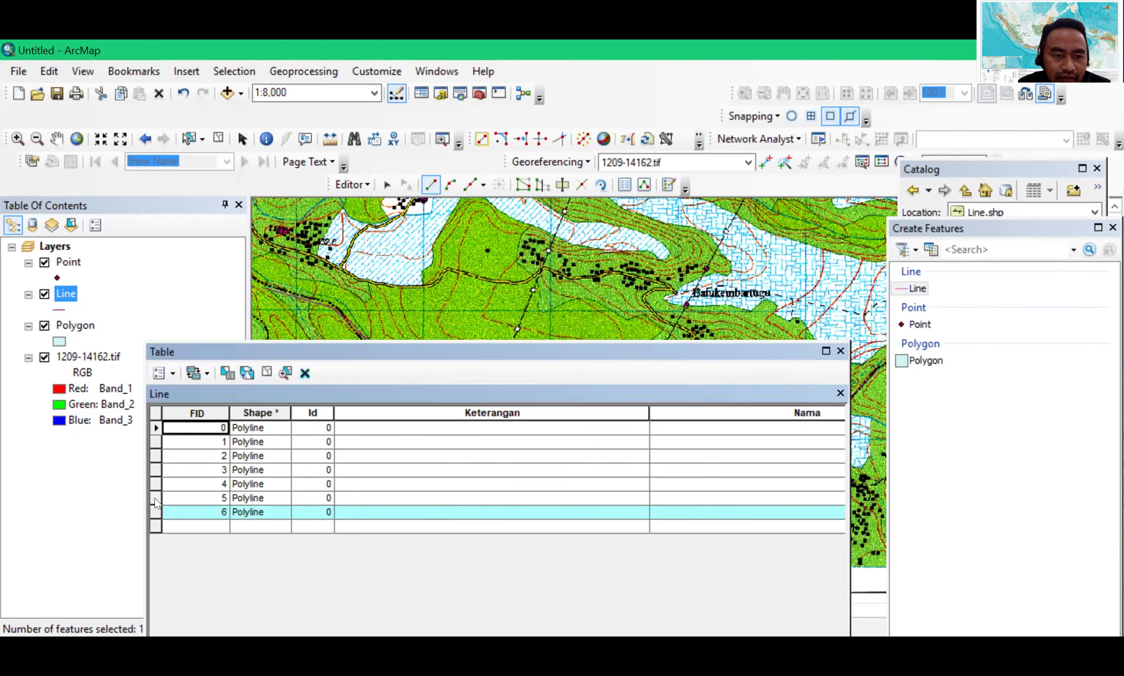
{"action": "left_click", "coordinate": [156, 442]}
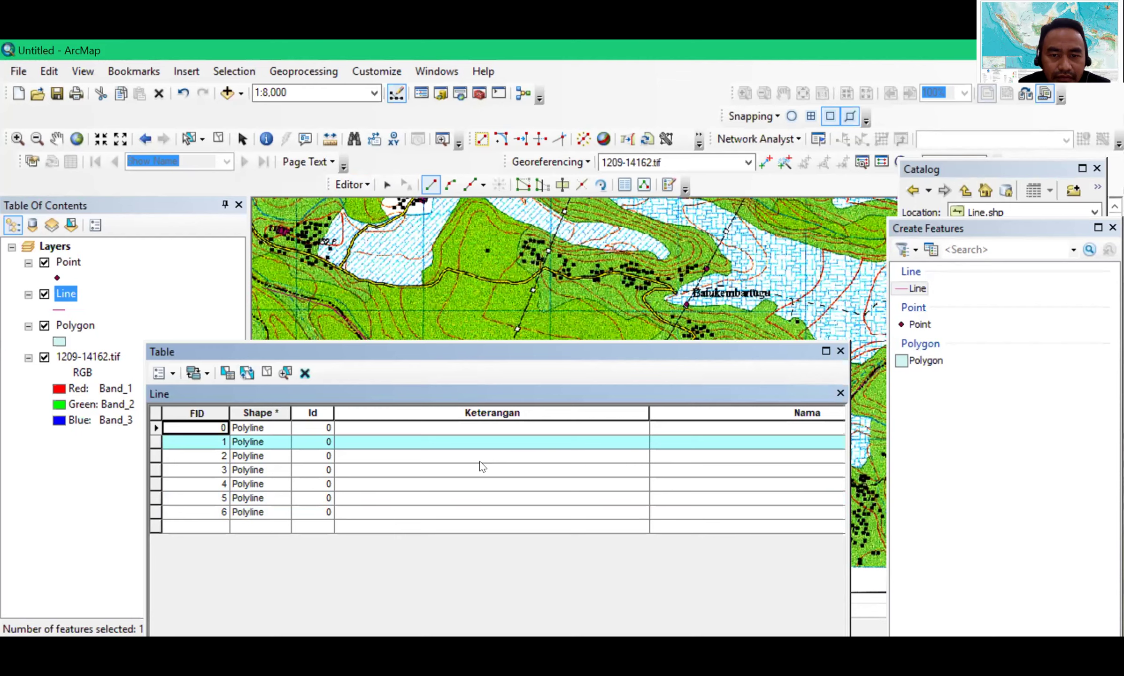
{"action": "left_click_drag", "start_coordinate": [329, 351], "coordinate": [327, 458]}
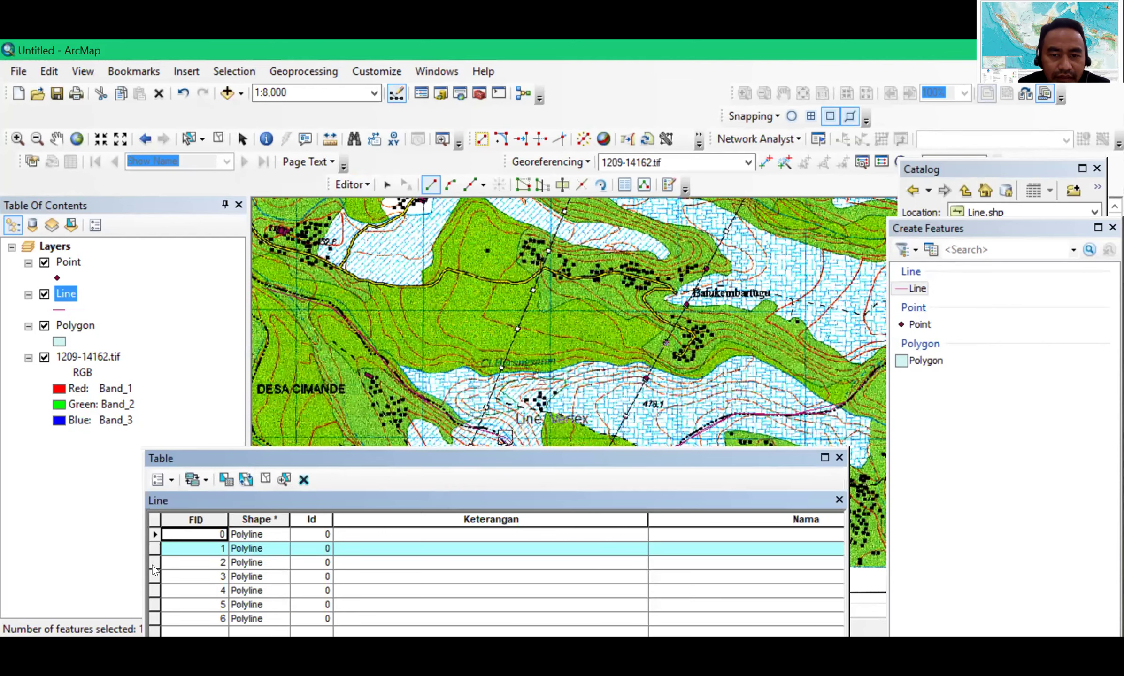
{"action": "left_click", "coordinate": [154, 563]}
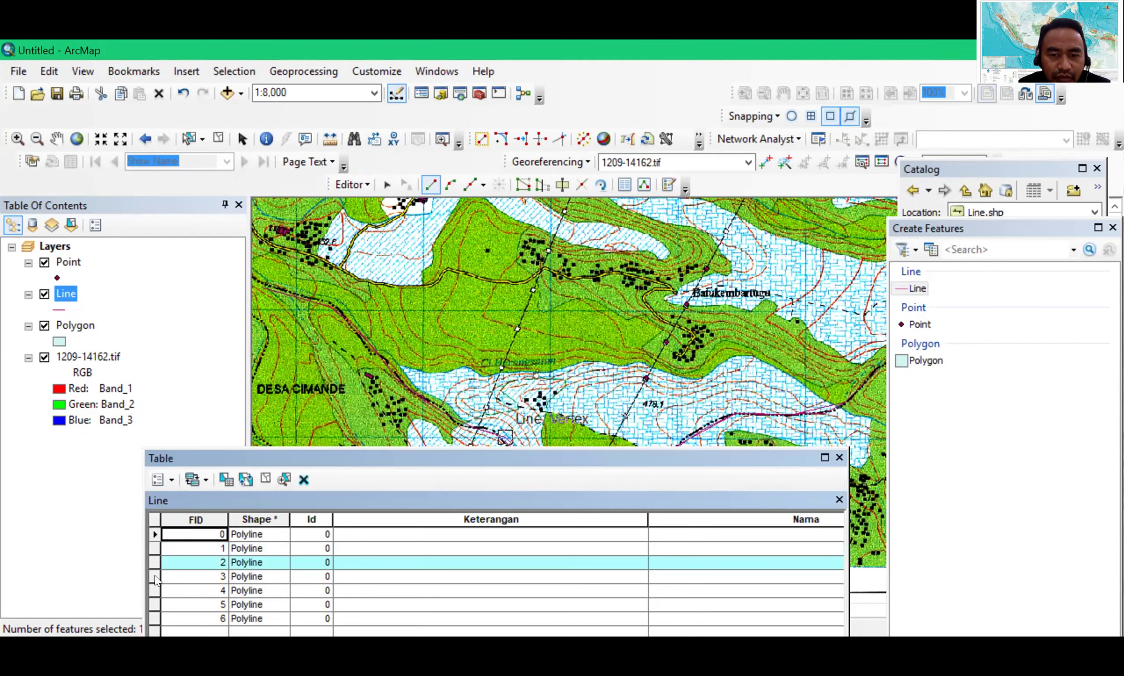
{"action": "left_click", "coordinate": [154, 577]}
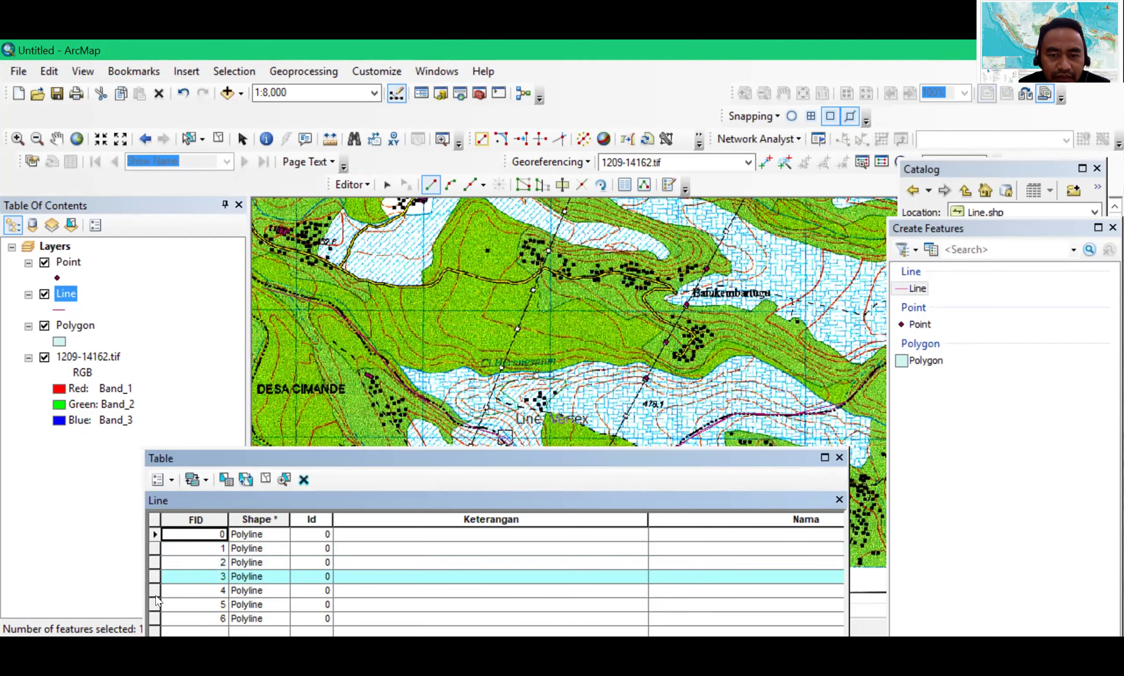
{"action": "left_click", "coordinate": [156, 596]}
{"action": "left_click", "coordinate": [155, 615]}
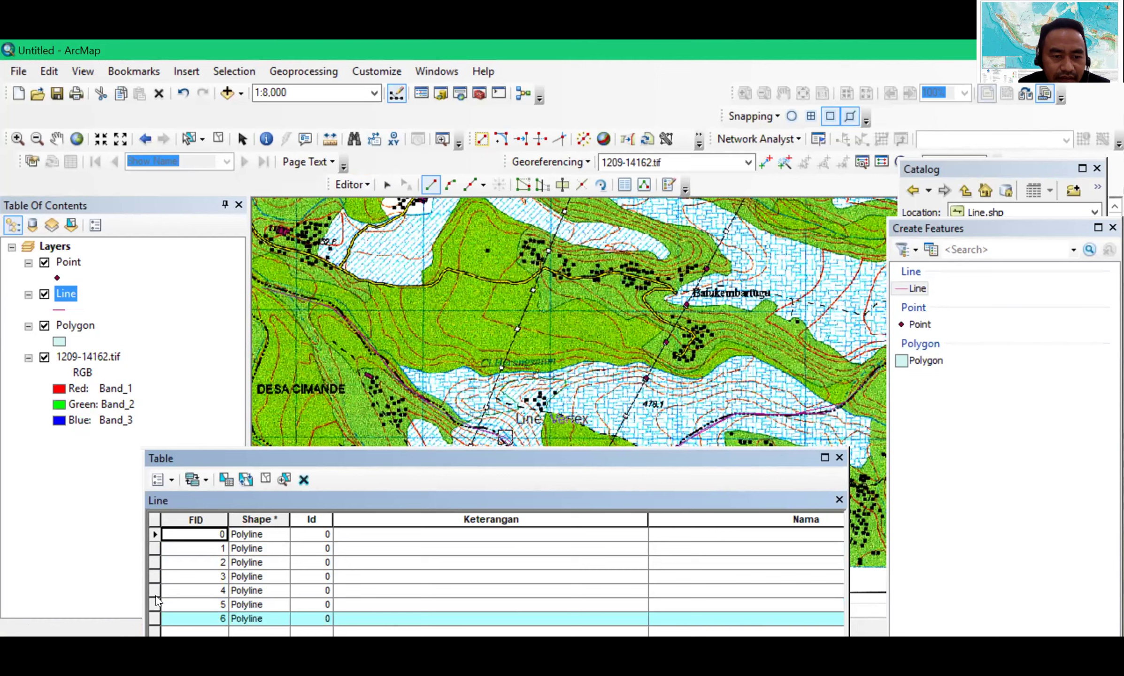
{"action": "left_click", "coordinate": [155, 605]}
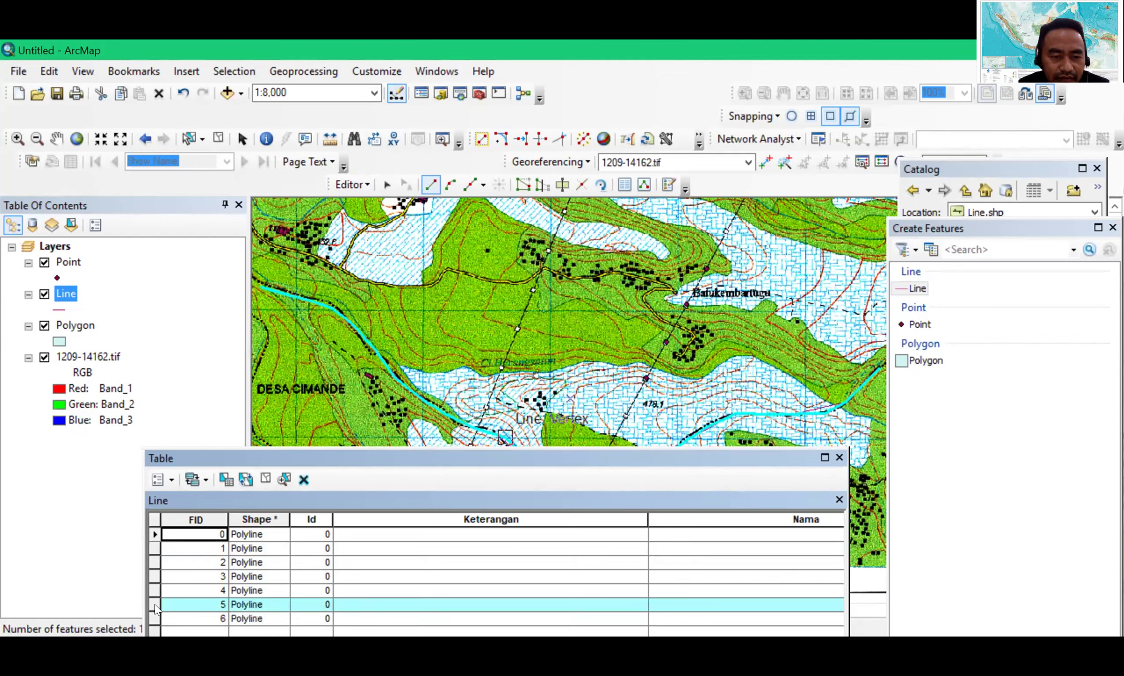
{"action": "left_click", "coordinate": [155, 617]}
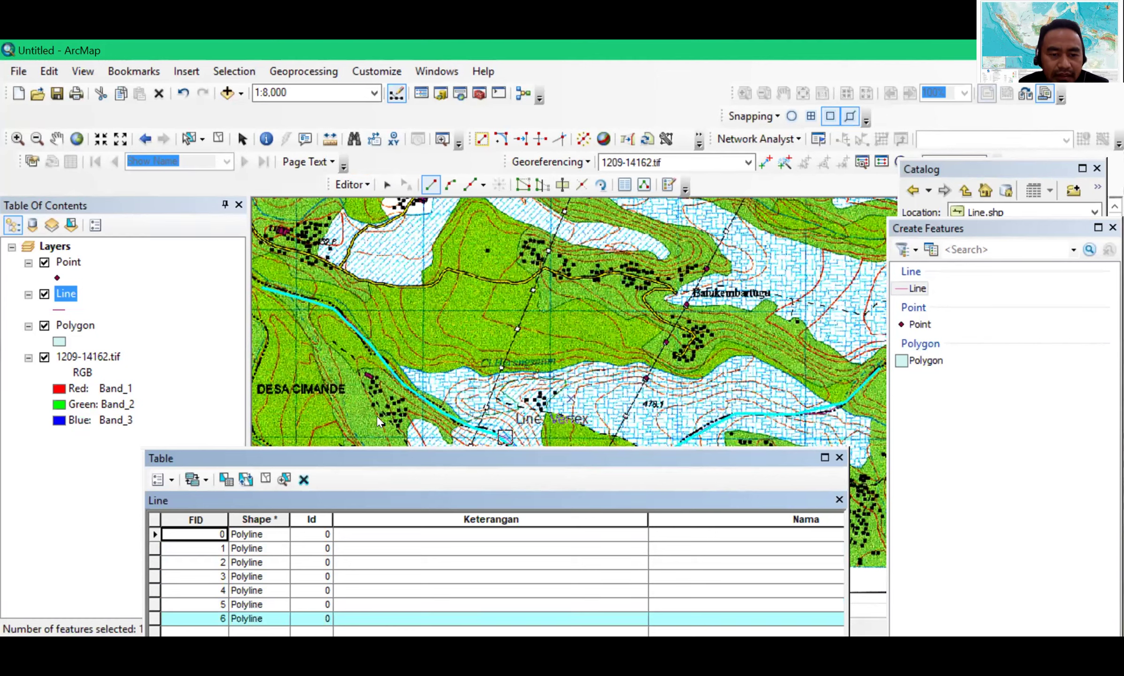
For the traced boundary record FID 6 in the Line table, set Keterangan to Batas and Nama to Batas Desa
{"action": "left_click_drag", "start_coordinate": [238, 499], "coordinate": [233, 393]}
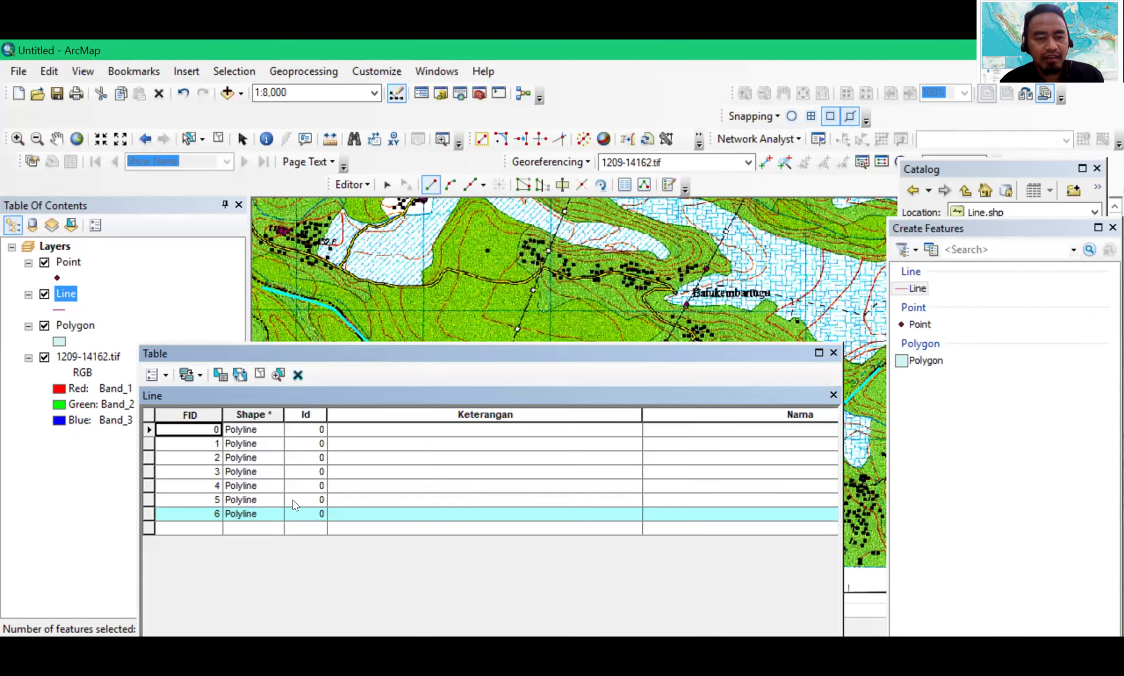
{"action": "left_click", "coordinate": [399, 515]}
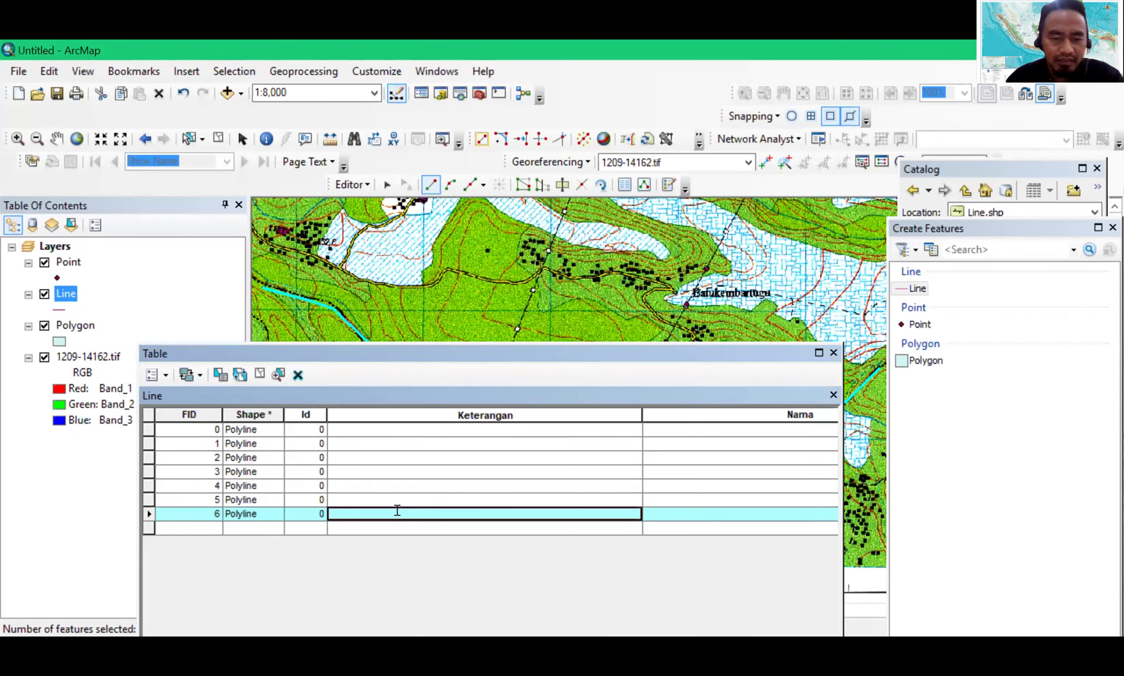
{"action": "type", "text": "Batas"}
{"action": "left_click", "coordinate": [689, 514]}
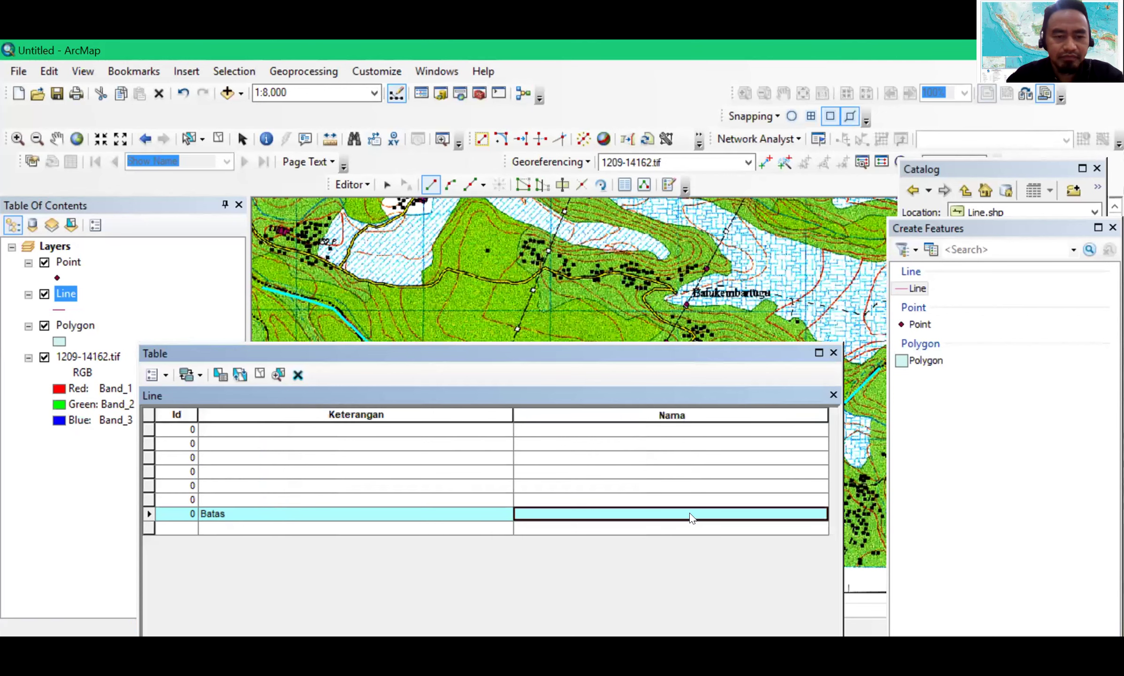
{"action": "type", "text": "Ba"}
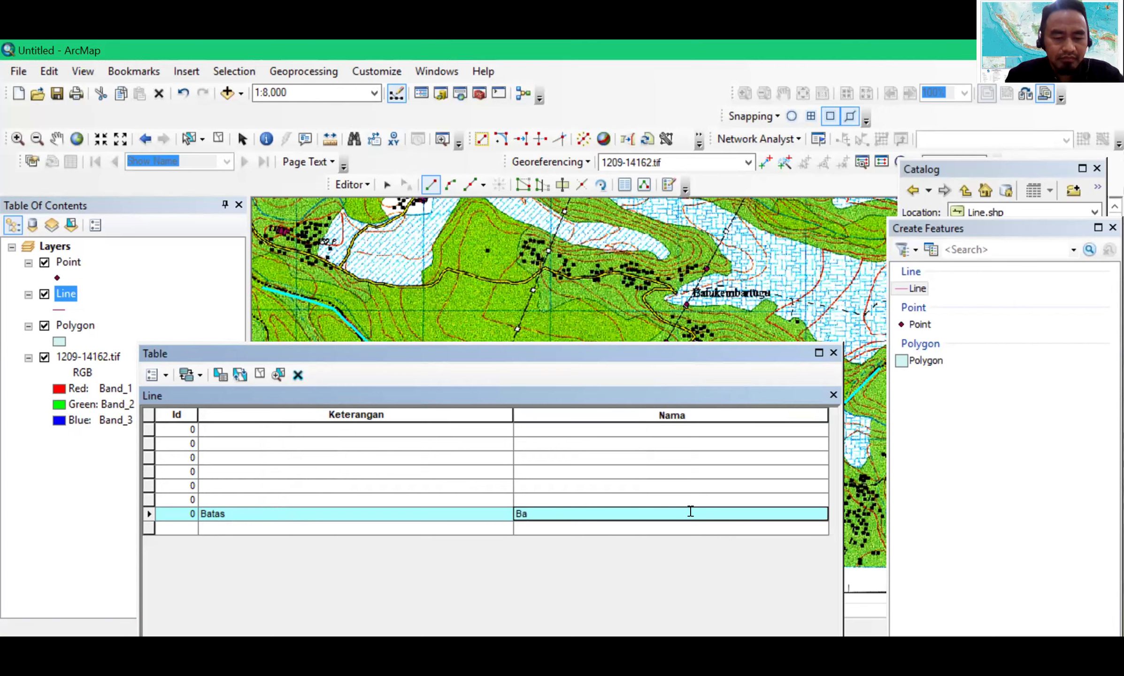
{"action": "type", "text": "tas Desa"}
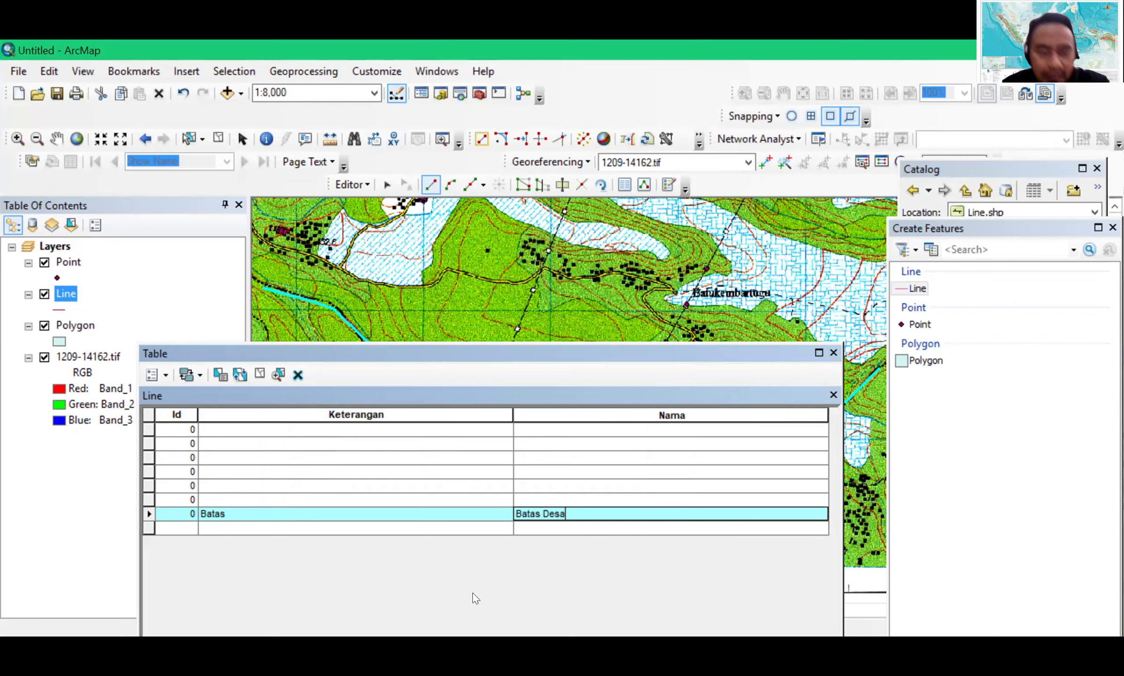
Select the first record in the Line attribute table and save the edits
{"action": "left_click", "coordinate": [149, 430]}
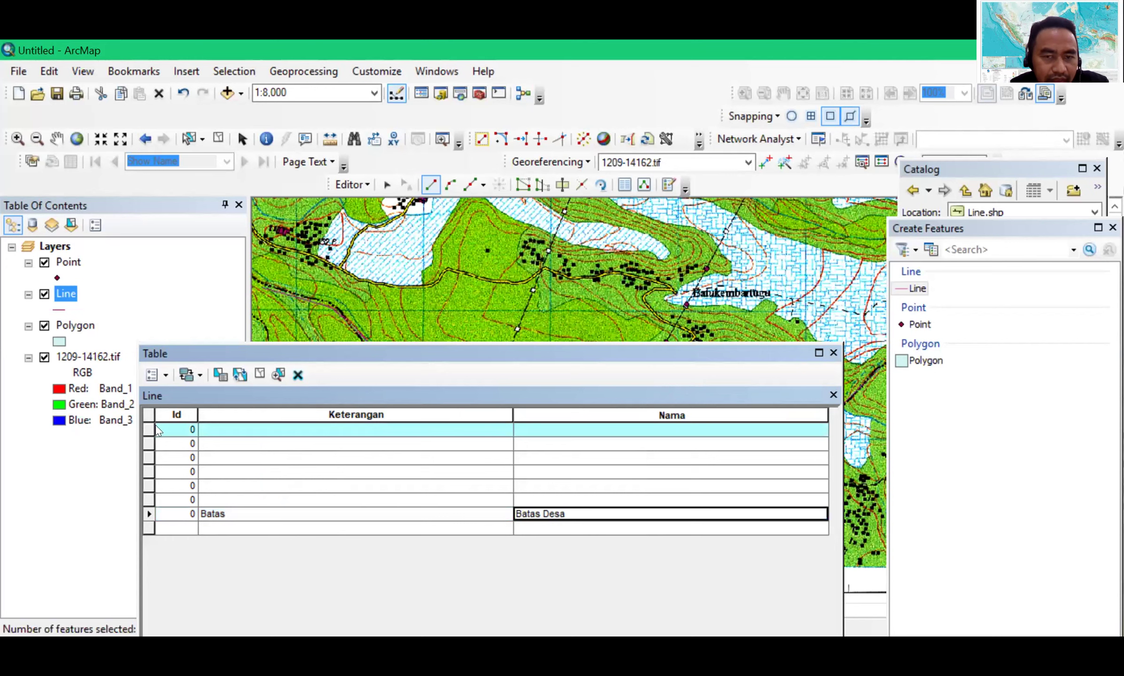
{"action": "right_click", "coordinate": [155, 428]}
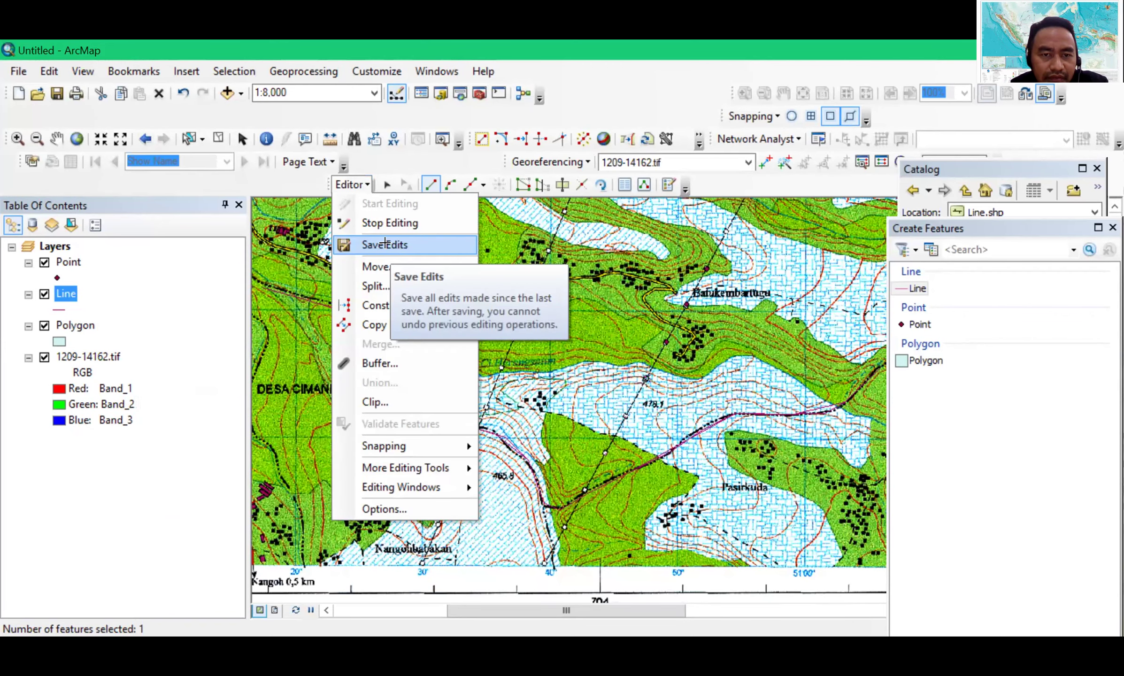
{"action": "left_click", "coordinate": [389, 248]}
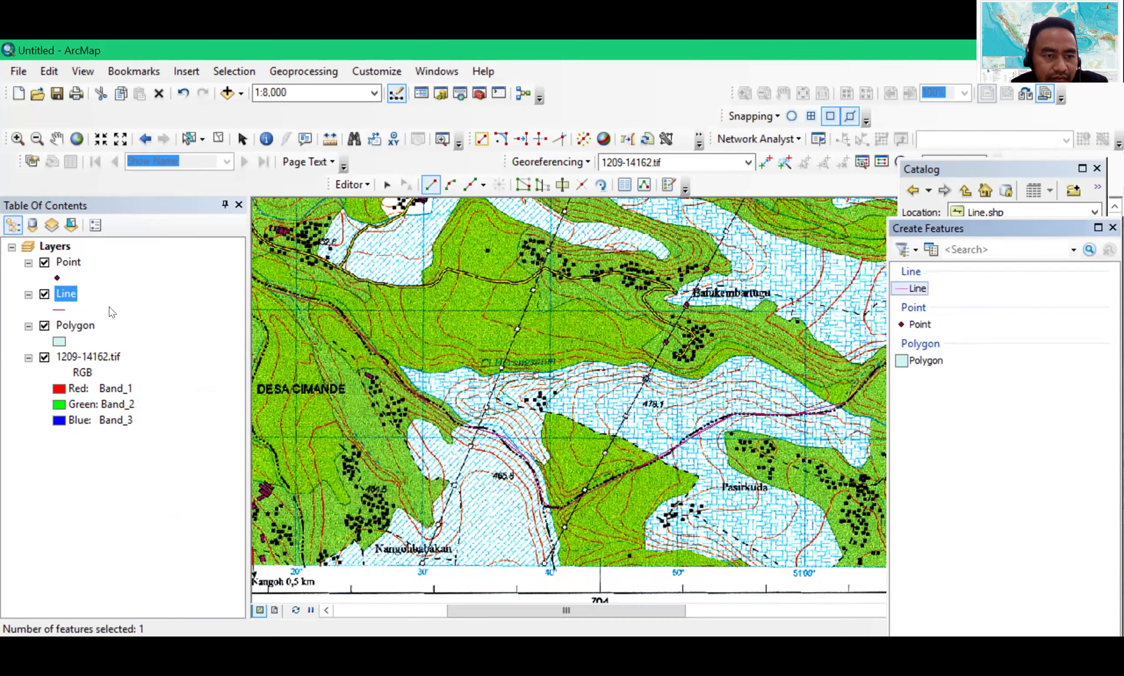
Reopen the Line attribute table, check the options for its first record, and stop the edit session
{"action": "right_click", "coordinate": [67, 293]}
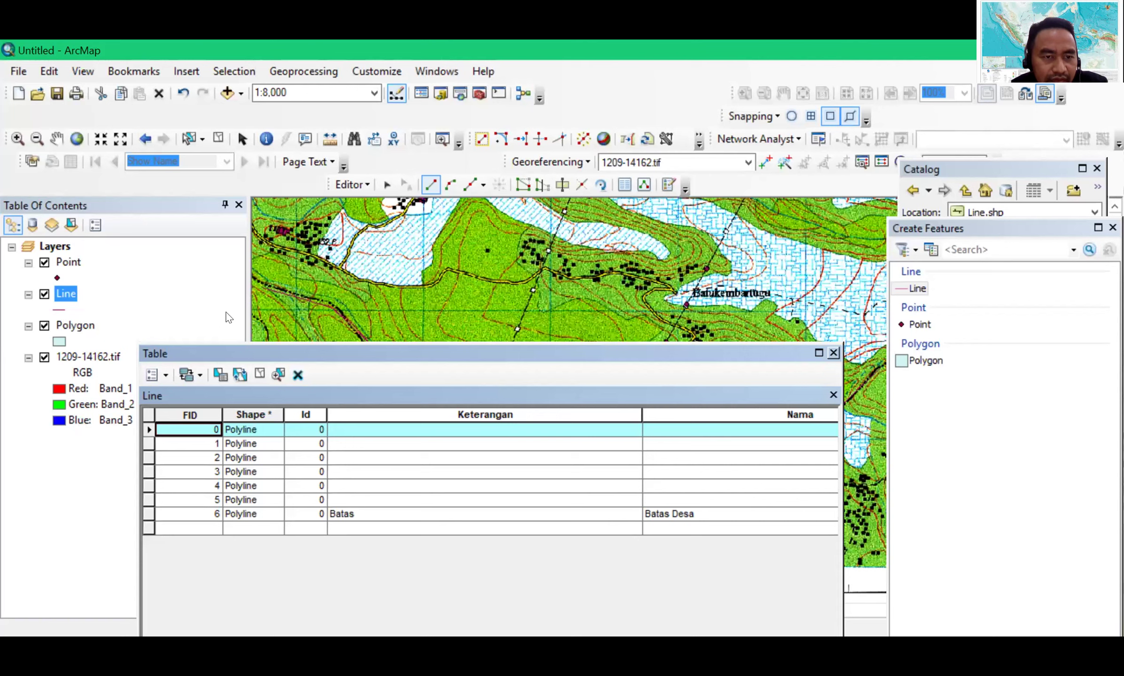
{"action": "right_click", "coordinate": [148, 429]}
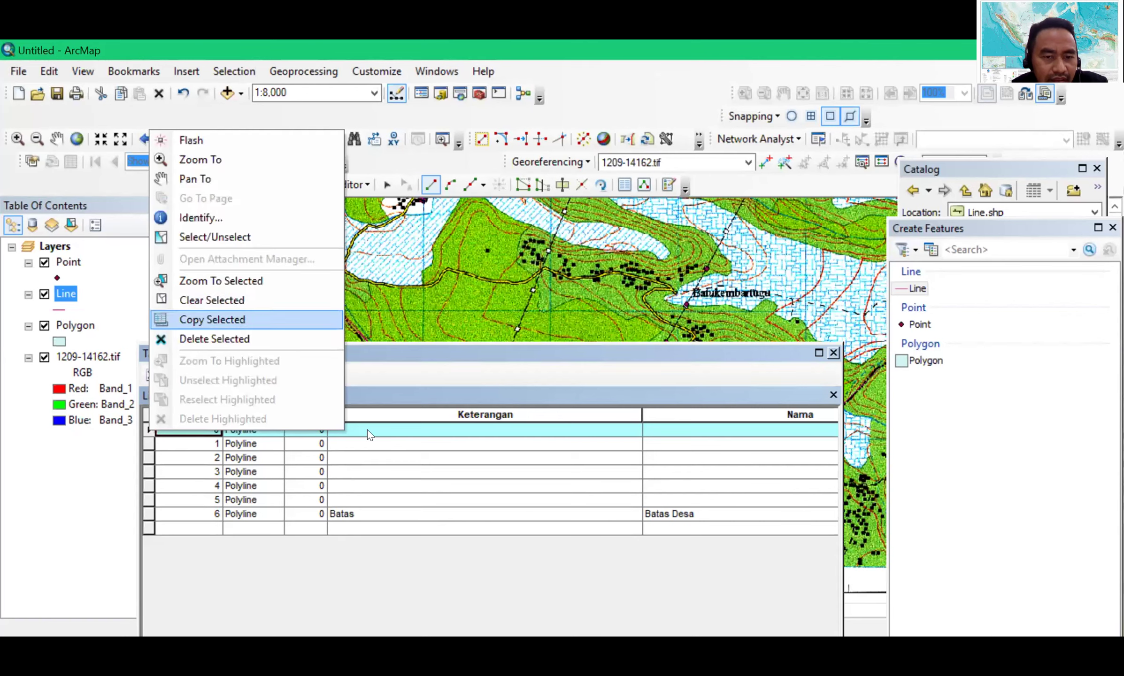
{"action": "left_click", "coordinate": [198, 444]}
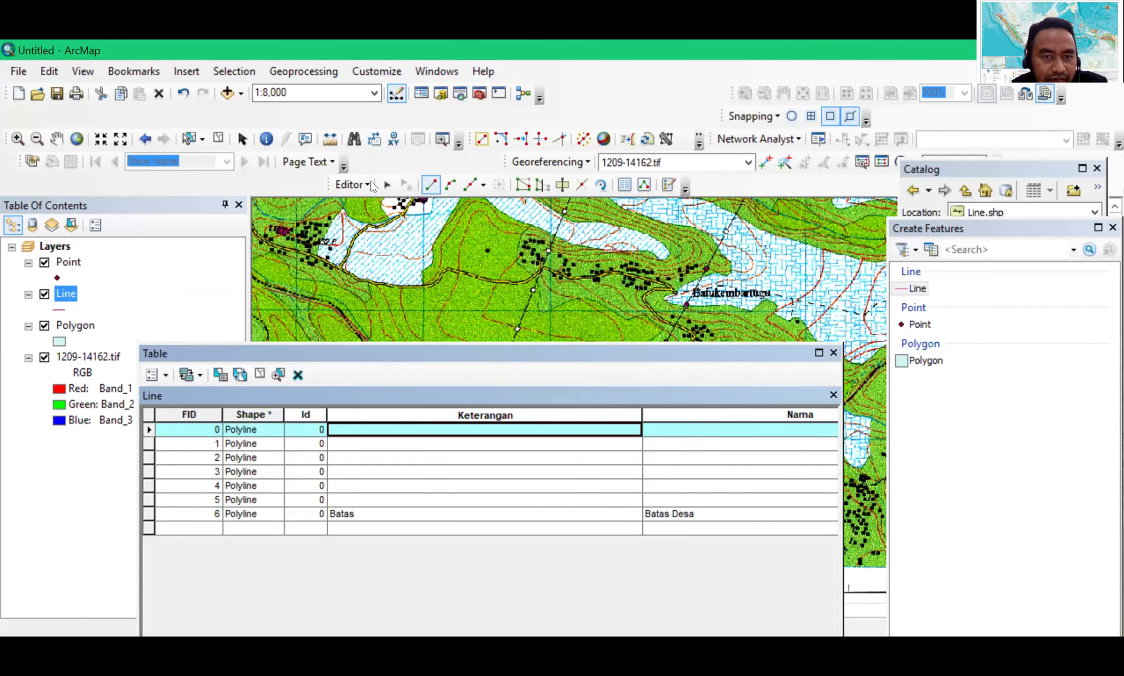
{"action": "left_click", "coordinate": [367, 185]}
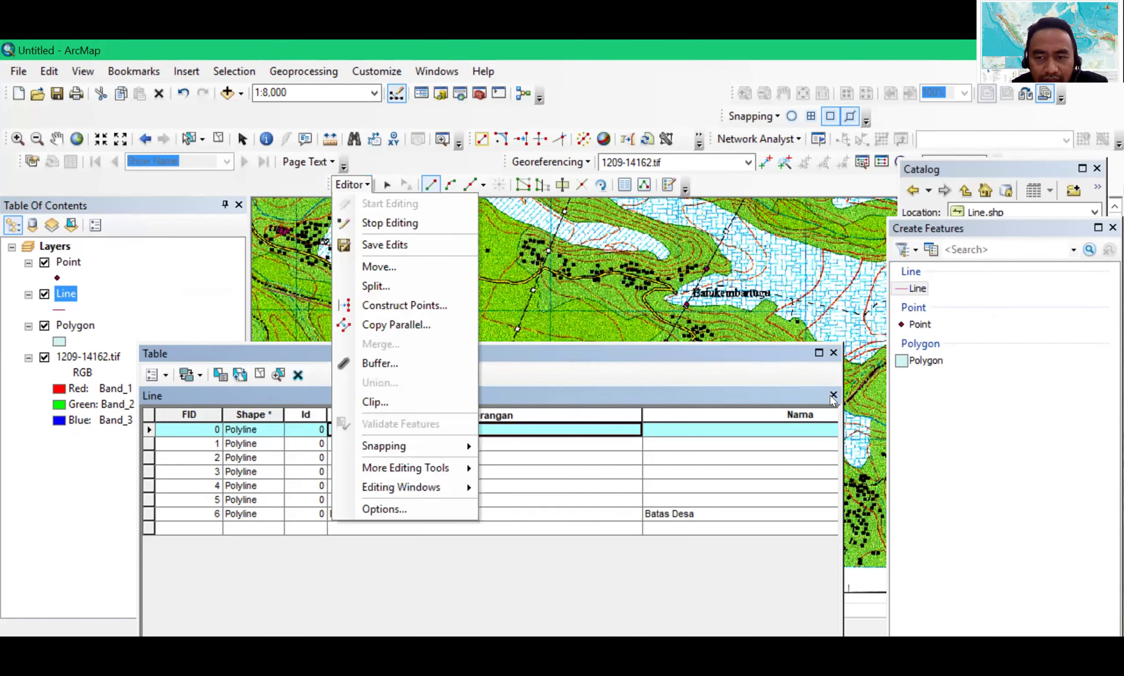
{"action": "left_click", "coordinate": [367, 184]}
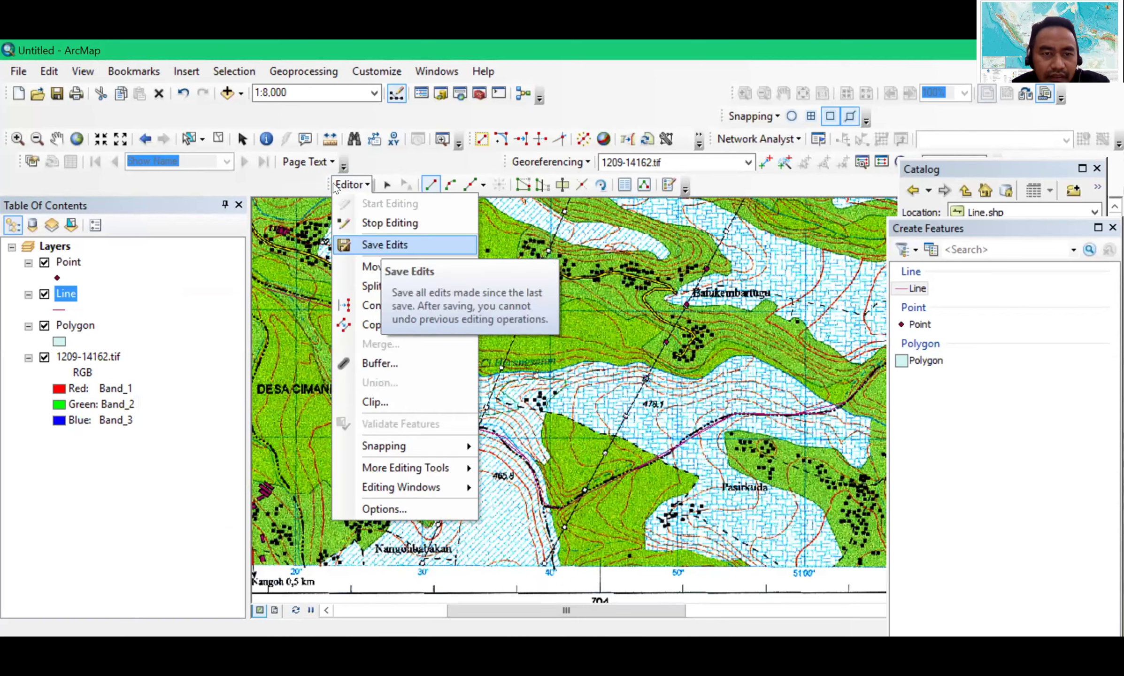
{"action": "left_click", "coordinate": [389, 223]}
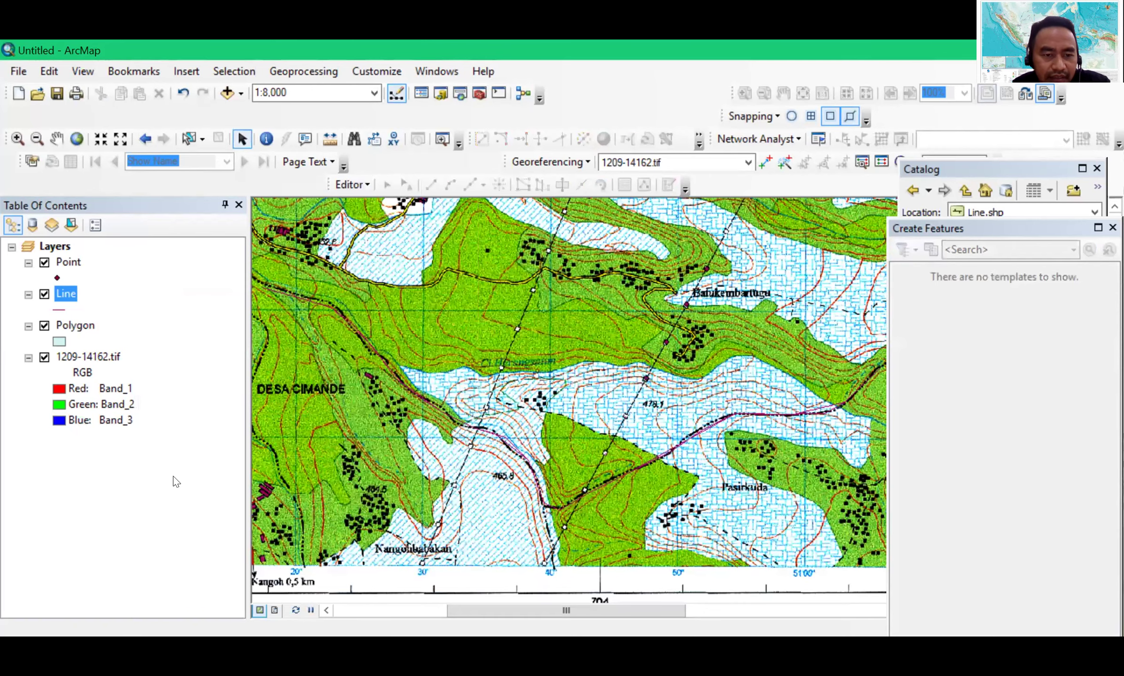
{"action": "right_click", "coordinate": [148, 430]}
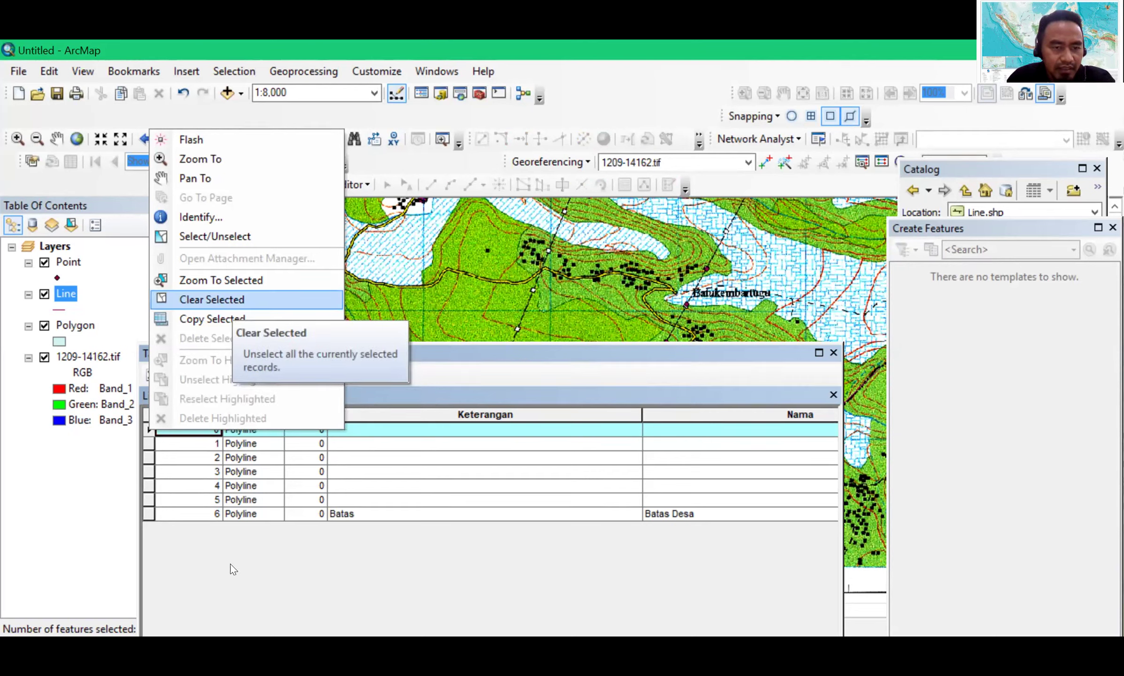
{"action": "key", "text": "Escape"}
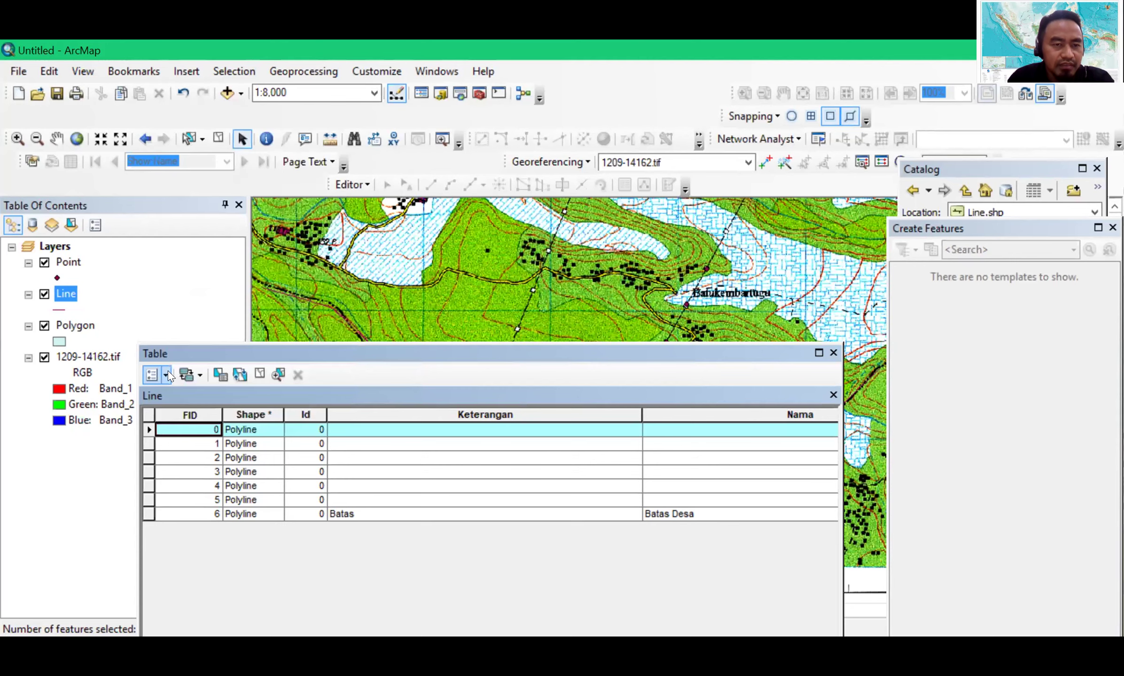
{"action": "left_click", "coordinate": [167, 371]}
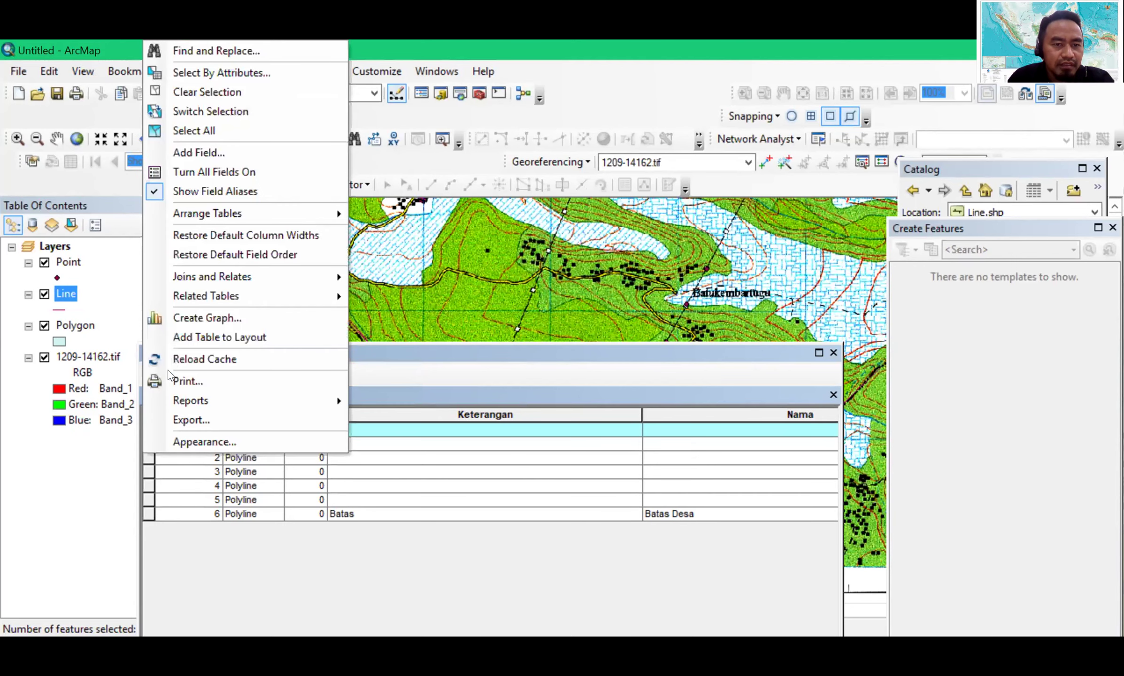
{"action": "left_click", "coordinate": [473, 257]}
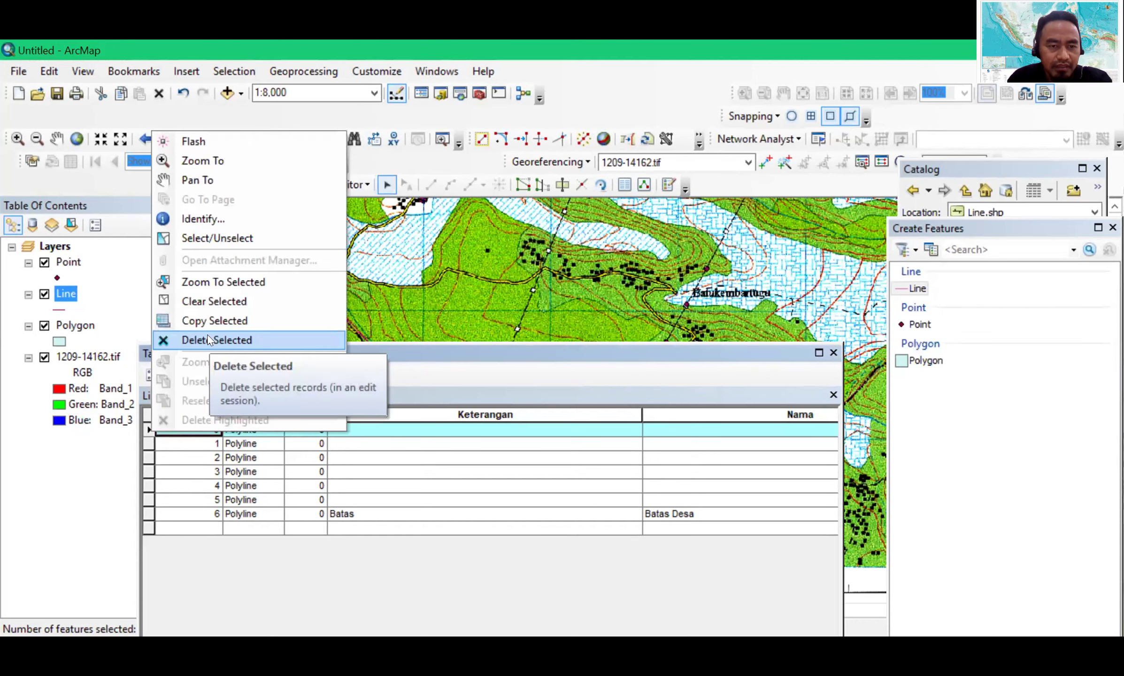
Delete the blank records FID 0 and FID 2 from the Line attribute table, keeping FID 1
{"action": "left_click", "coordinate": [175, 339]}
{"action": "right_click", "coordinate": [174, 447]}
{"action": "left_click", "coordinate": [150, 429]}
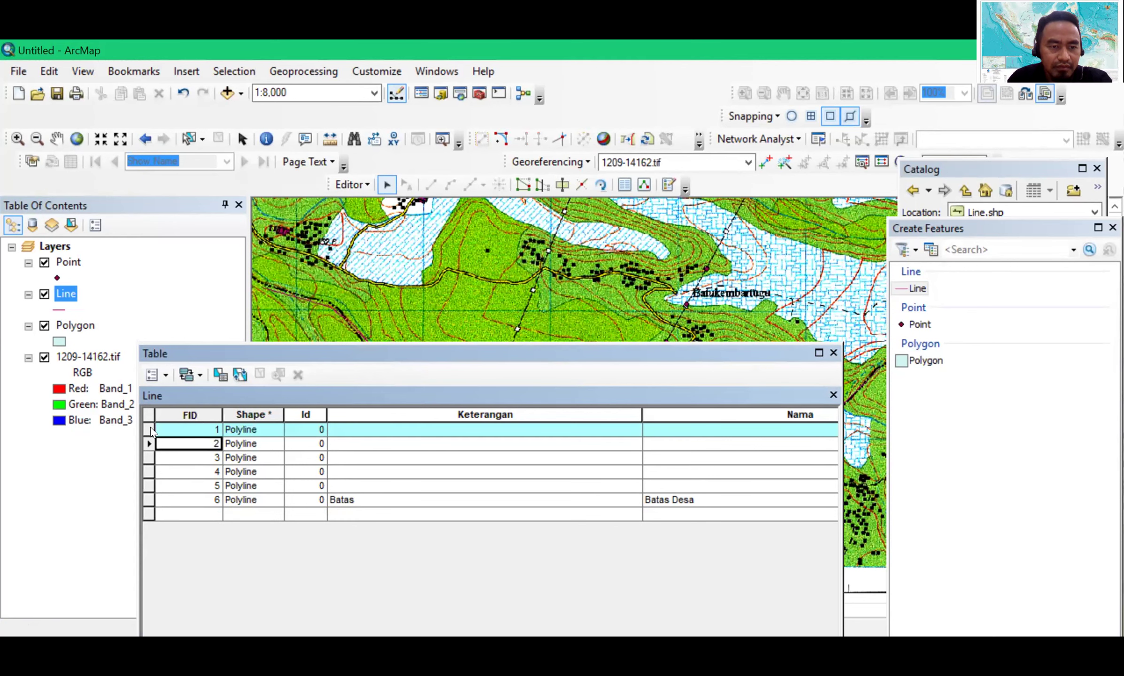
{"action": "left_click", "coordinate": [148, 443]}
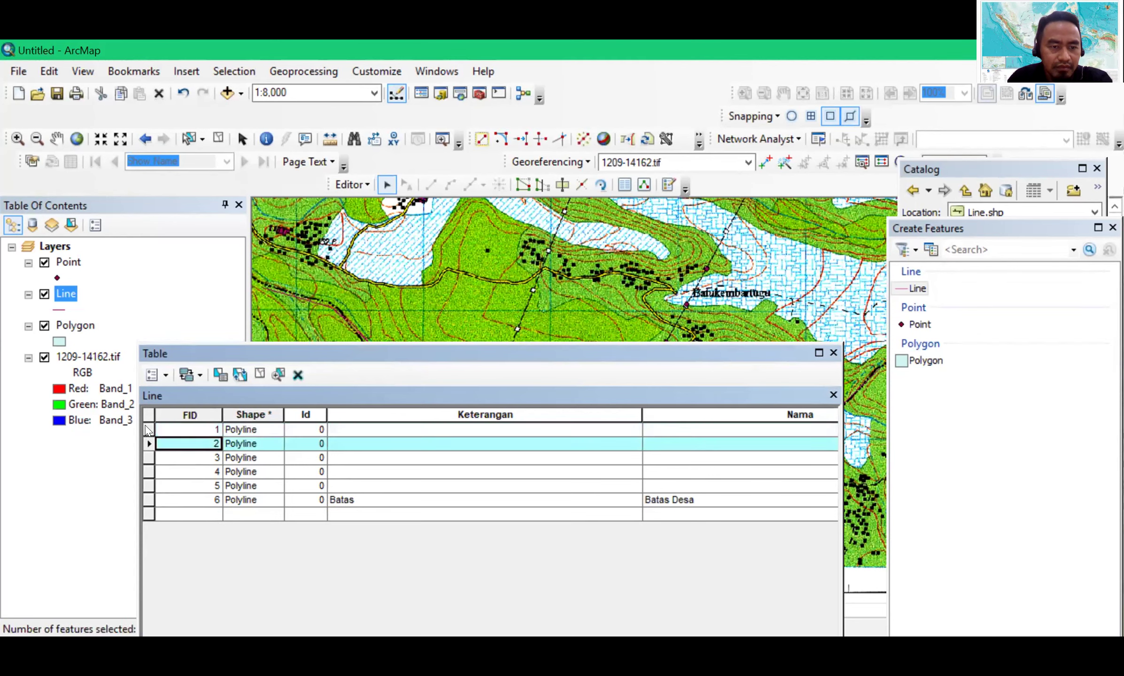
{"action": "left_click", "coordinate": [148, 430]}
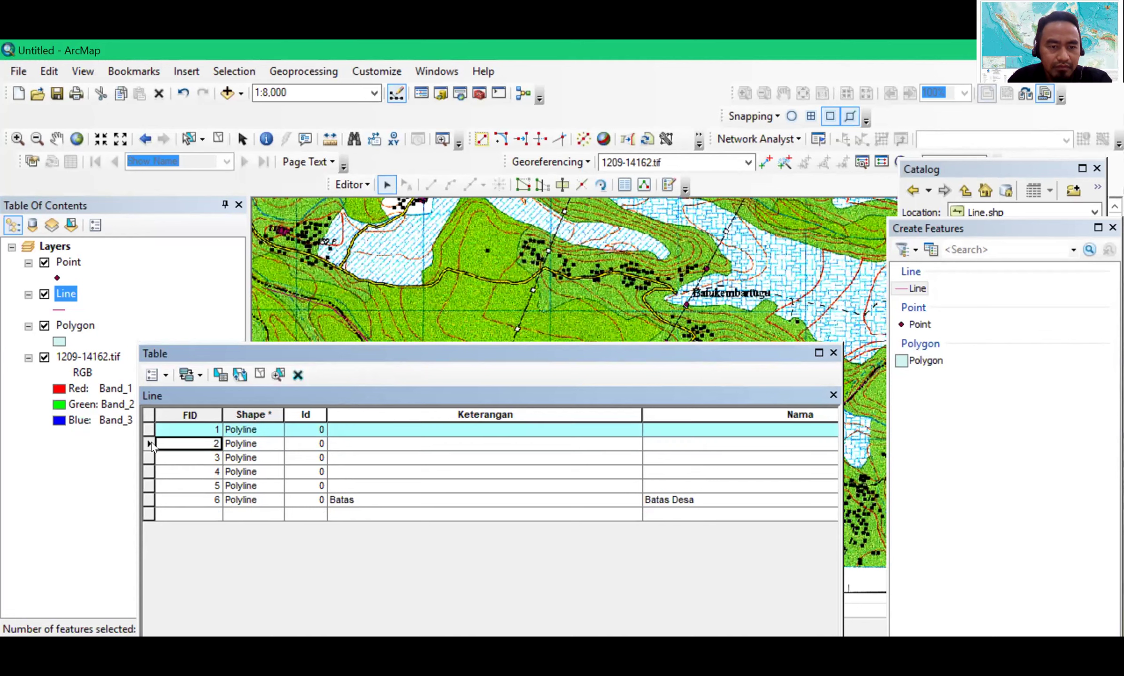
{"action": "left_click", "coordinate": [150, 444]}
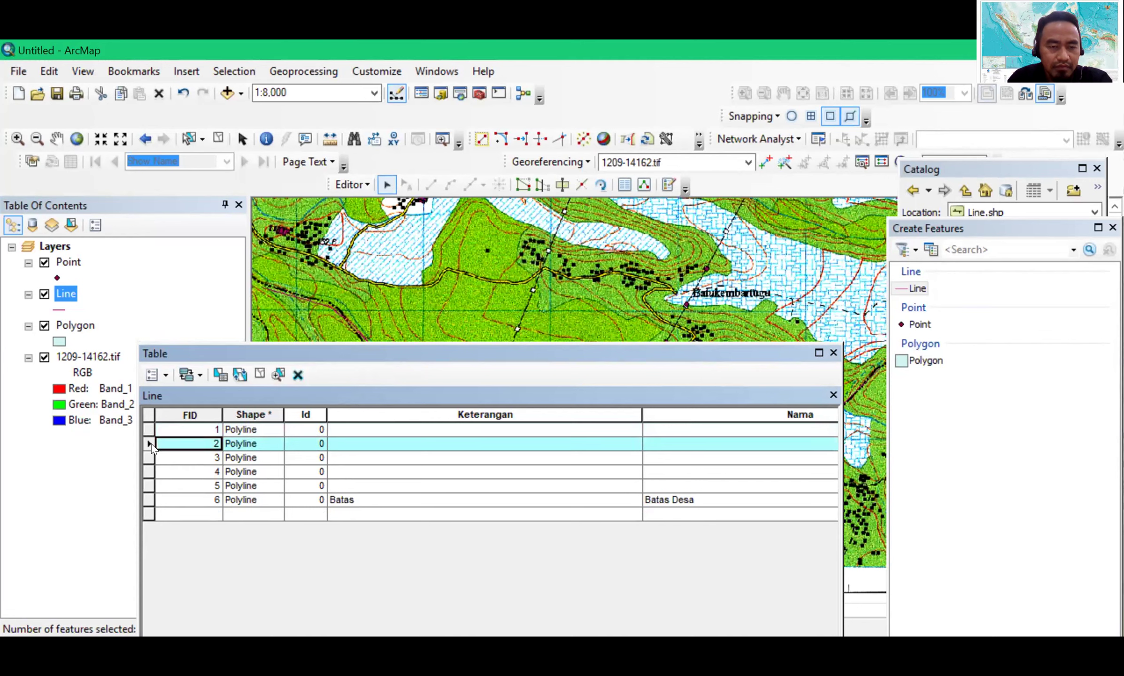
{"action": "right_click", "coordinate": [150, 444]}
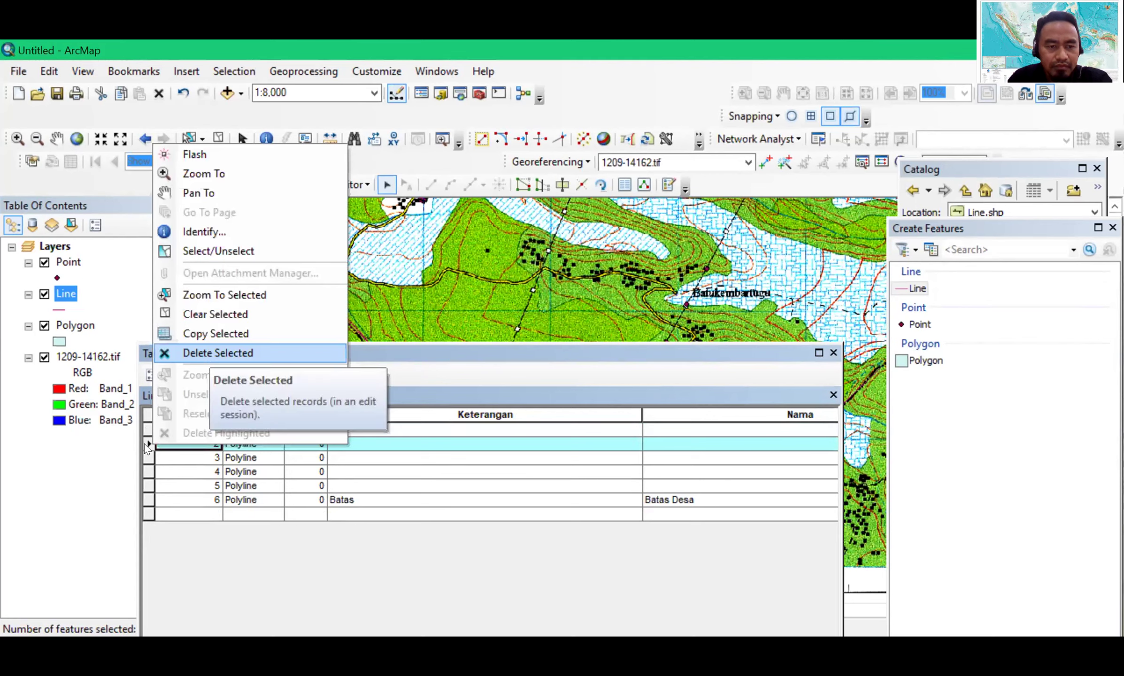
{"action": "left_click", "coordinate": [208, 353]}
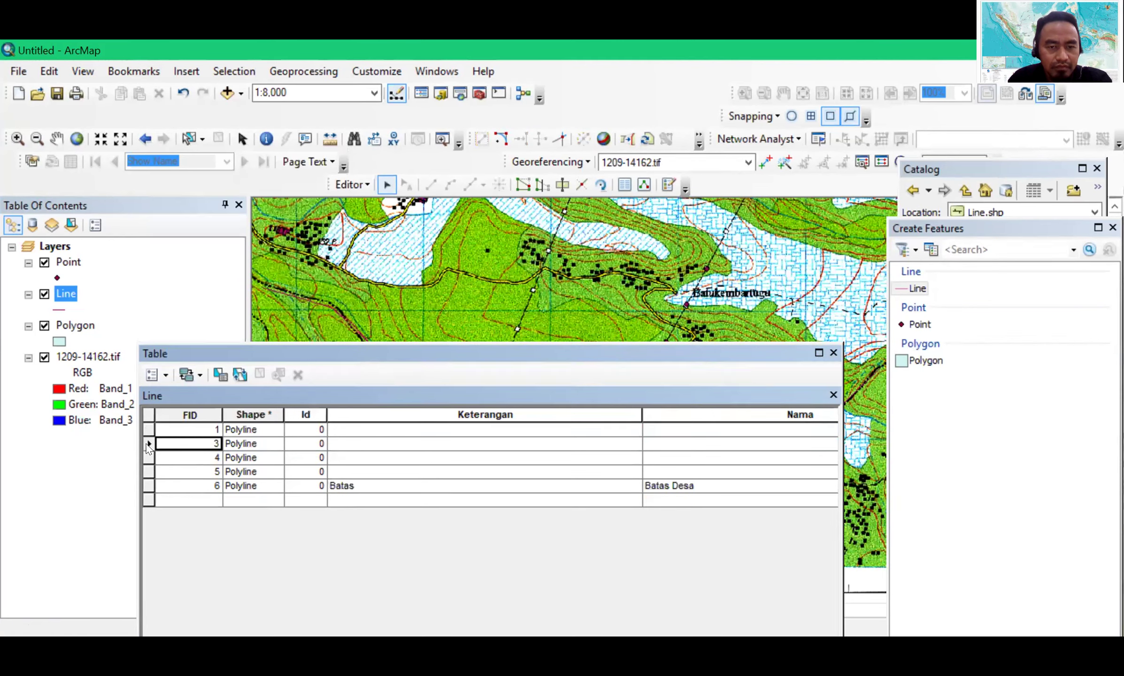
Delete the blank records FID 3, FID 4 and FID 5 from the Line attribute table
{"action": "left_click", "coordinate": [148, 444]}
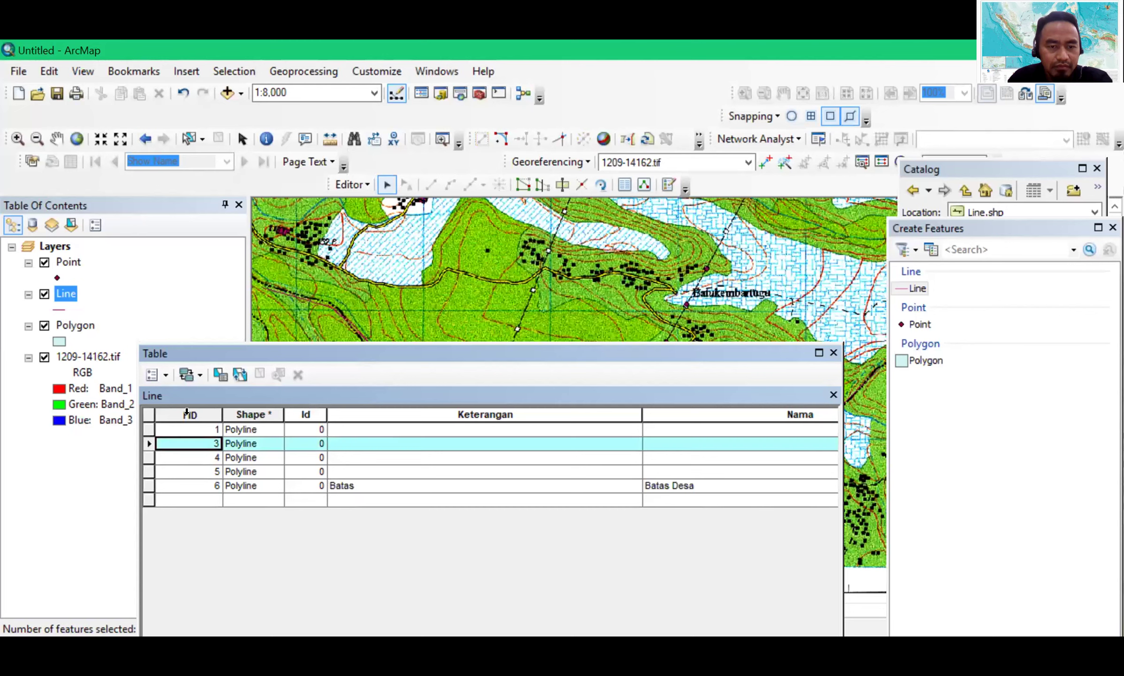
{"action": "key", "text": "Delete"}
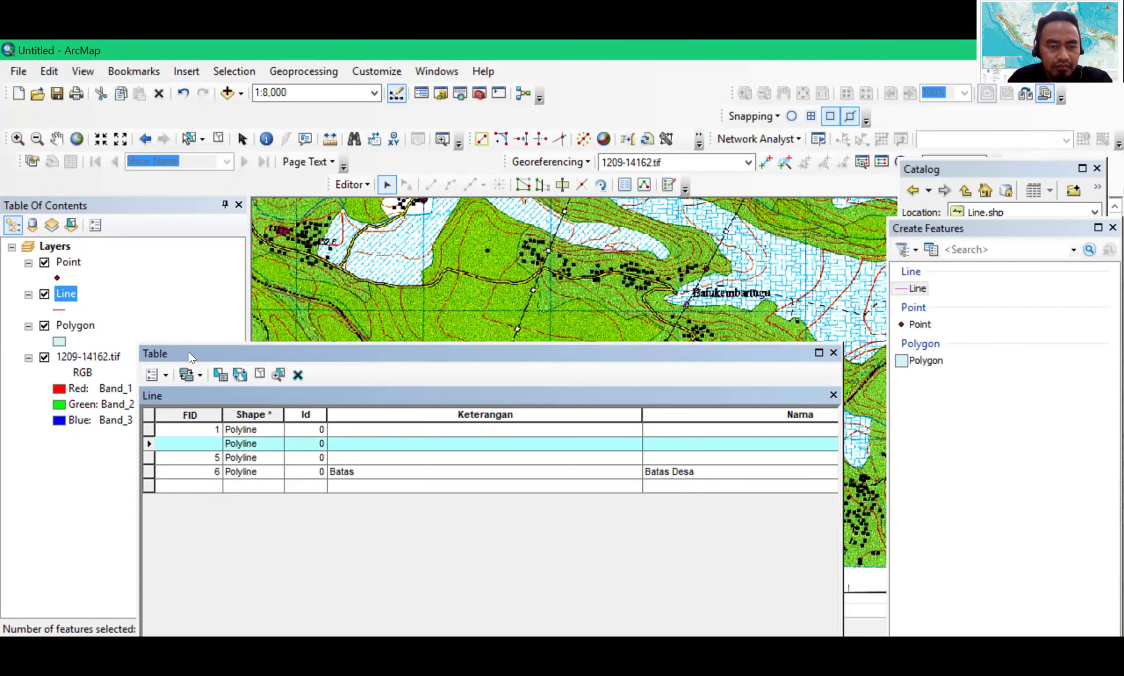
{"action": "key", "text": "Delete"}
{"action": "left_click", "coordinate": [150, 443]}
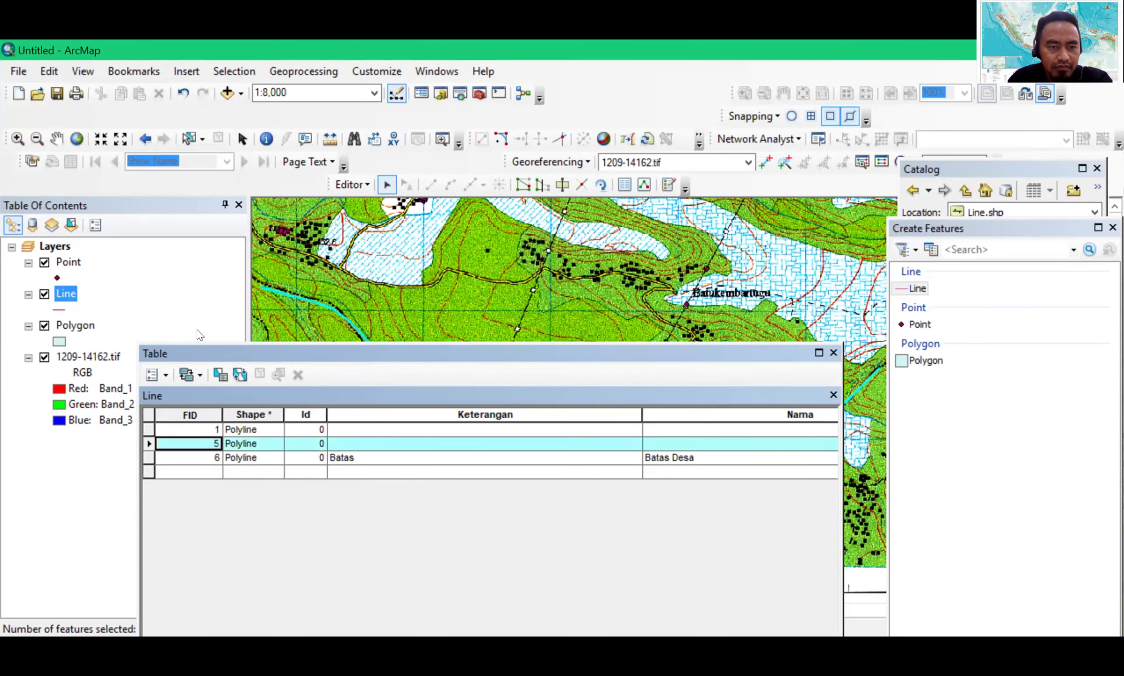
{"action": "right_click", "coordinate": [149, 443]}
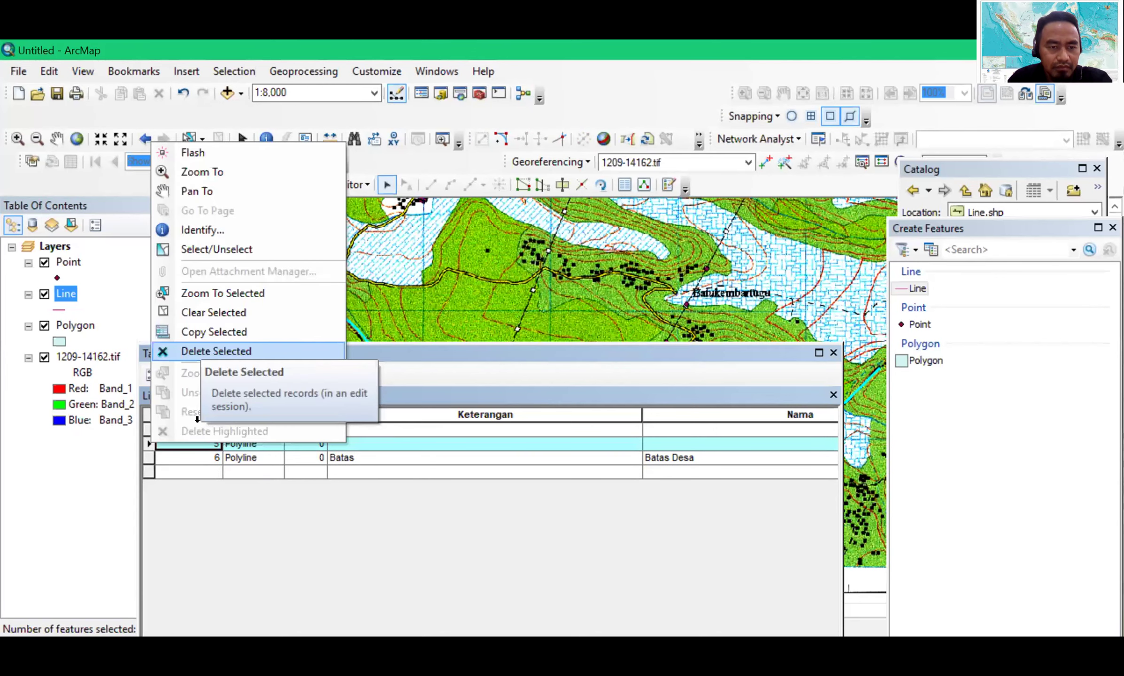
{"action": "key", "text": "Return"}
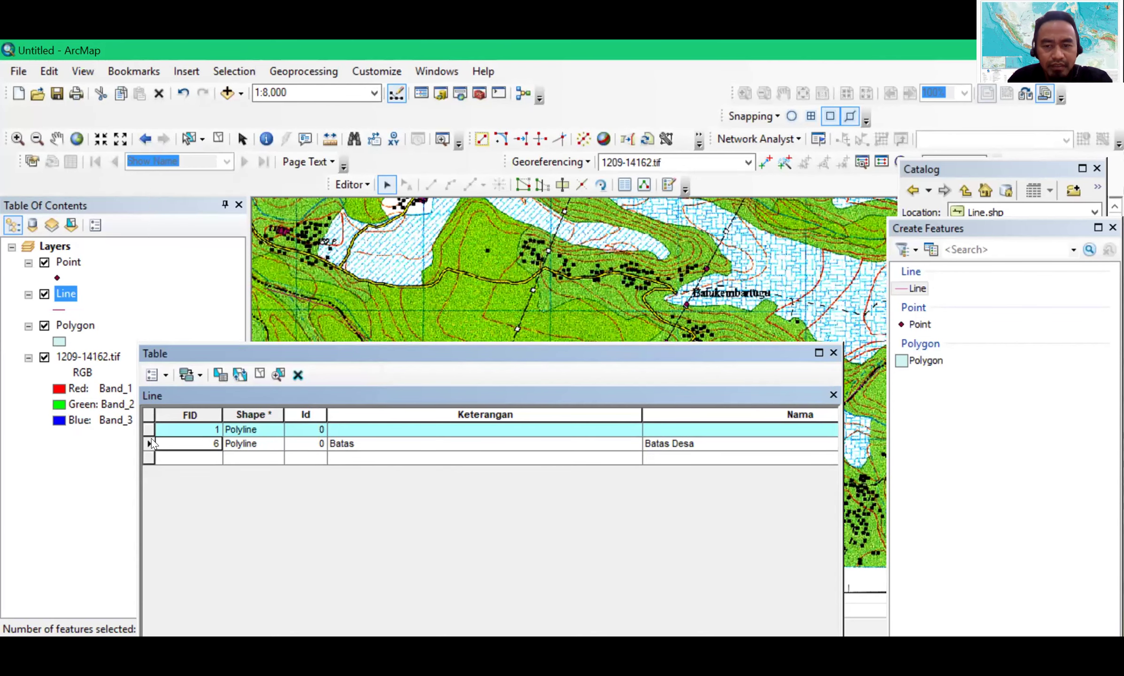
Select the remaining Line records FID 1 and FID 6 in turn to compare their geometry, ending on FID 6
{"action": "left_click", "coordinate": [332, 443]}
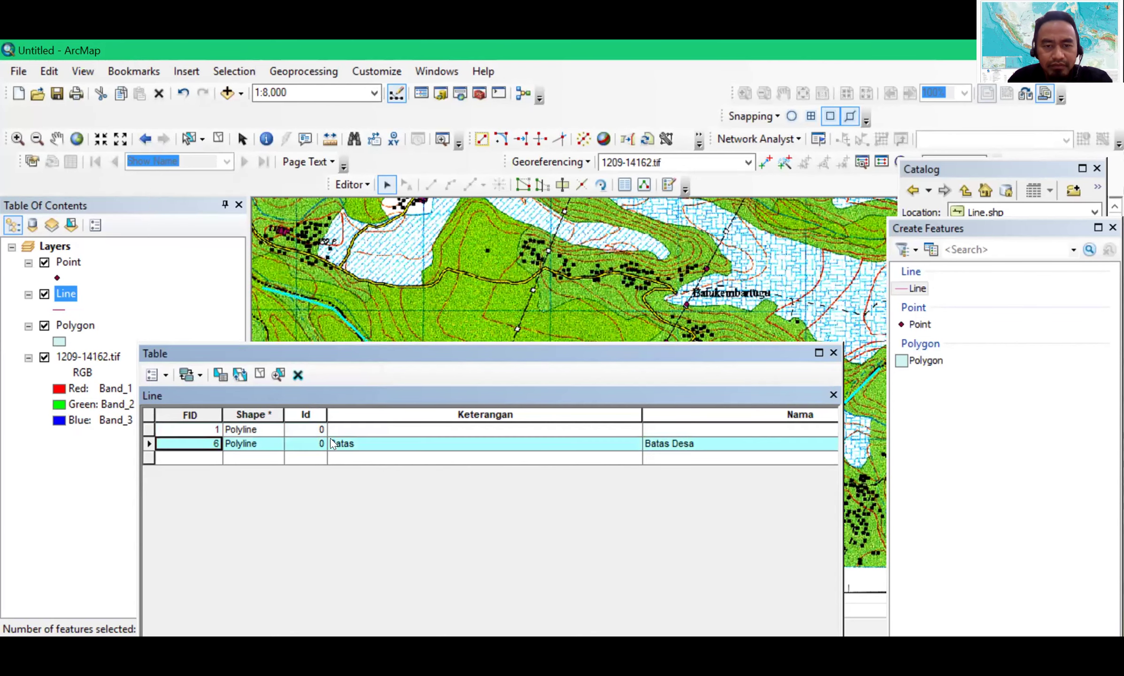
{"action": "left_click", "coordinate": [148, 429]}
{"action": "left_click", "coordinate": [149, 446]}
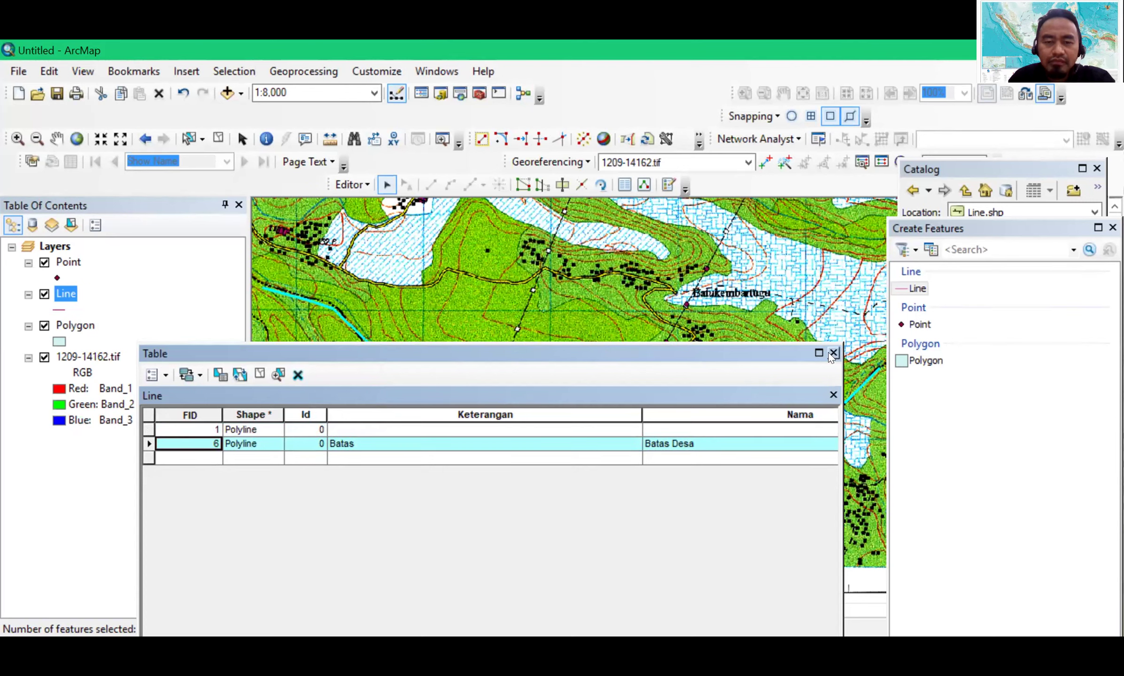
Hide the 1209-14162.tif raster and inspect the digitized boundary and points on their own, closing in on the points at 1:4,000
{"action": "left_click", "coordinate": [44, 362]}
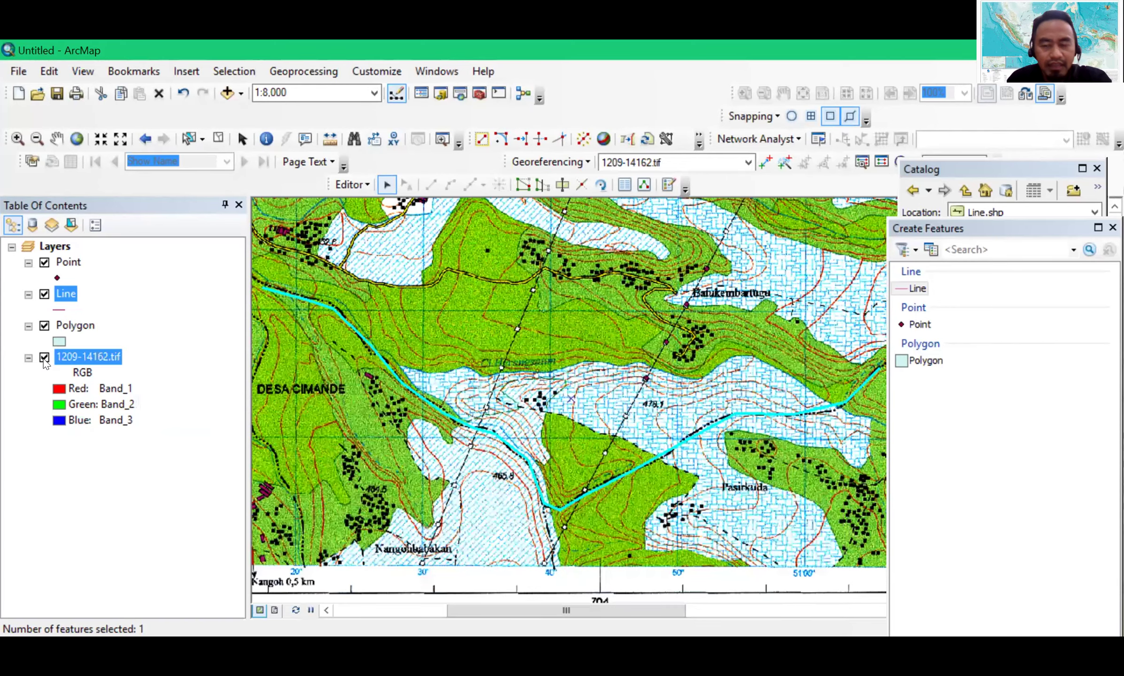
{"action": "left_click", "coordinate": [44, 358]}
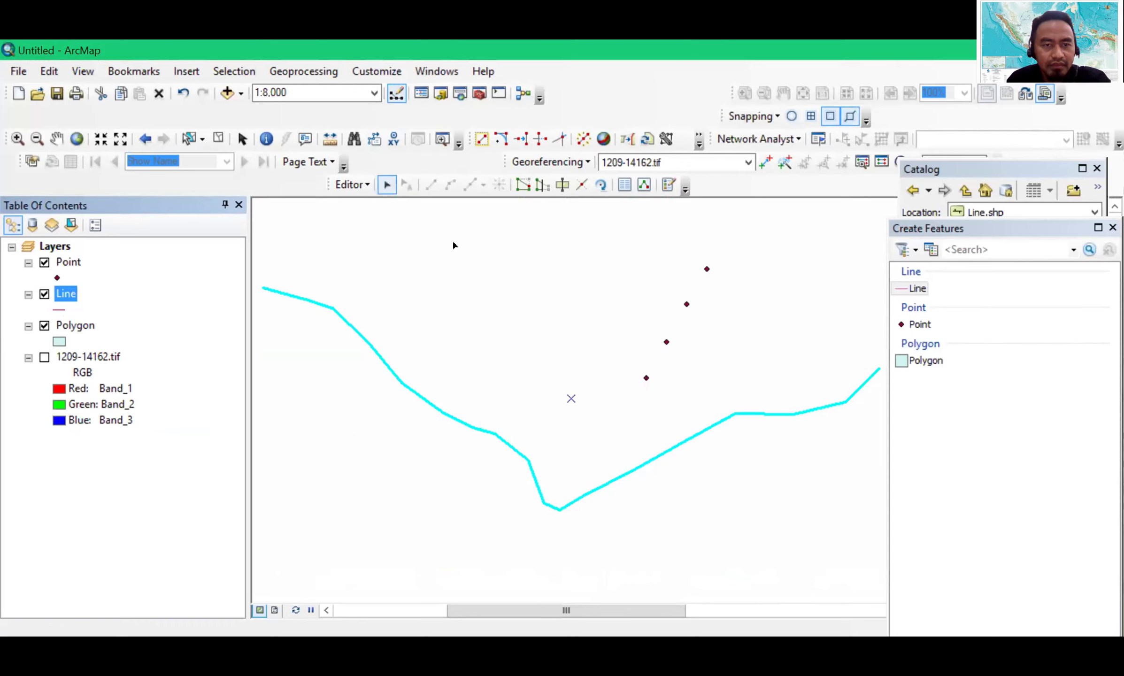
{"action": "left_click", "coordinate": [57, 138]}
{"action": "left_click_drag", "start_coordinate": [594, 332], "coordinate": [624, 464]}
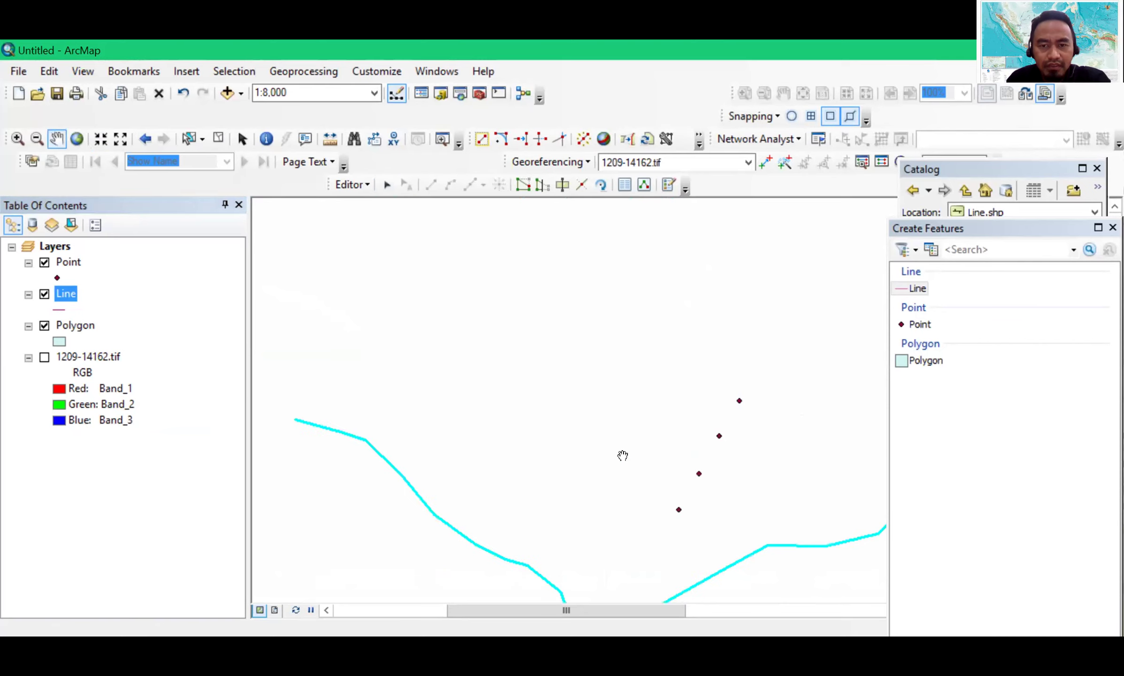
{"action": "scroll", "coordinate": [622, 455], "scroll_direction": "down", "scroll_amount": 3}
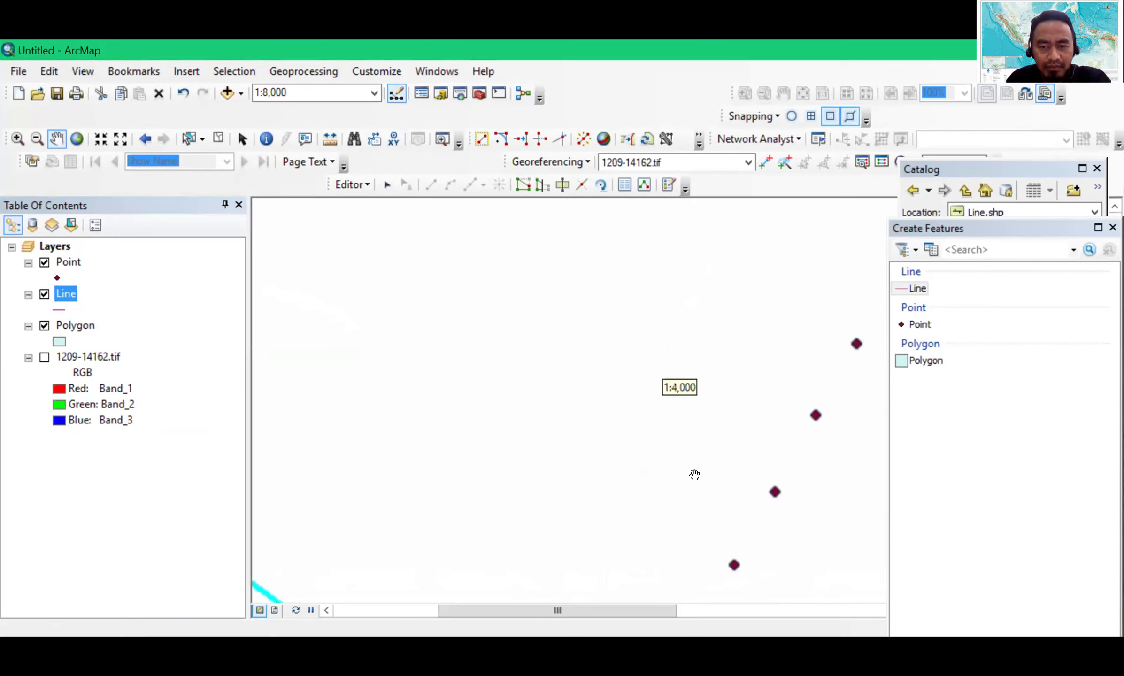
Review the digitized points, lines and polygons together at 1:40,000 without the raster
{"action": "scroll", "coordinate": [709, 475], "scroll_direction": "up", "scroll_amount": 3}
{"action": "scroll", "coordinate": [790, 475], "scroll_direction": "up", "scroll_amount": 3}
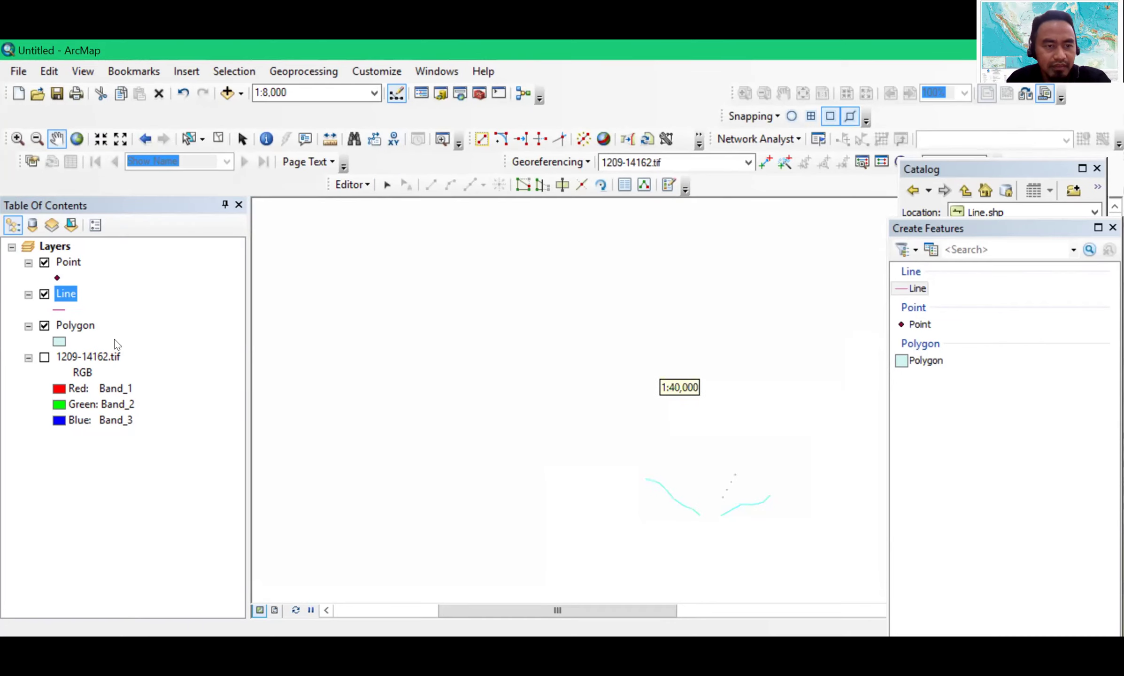
{"action": "left_click_drag", "start_coordinate": [741, 307], "coordinate": [648, 340]}
{"action": "left_click_drag", "start_coordinate": [666, 464], "coordinate": [648, 390]}
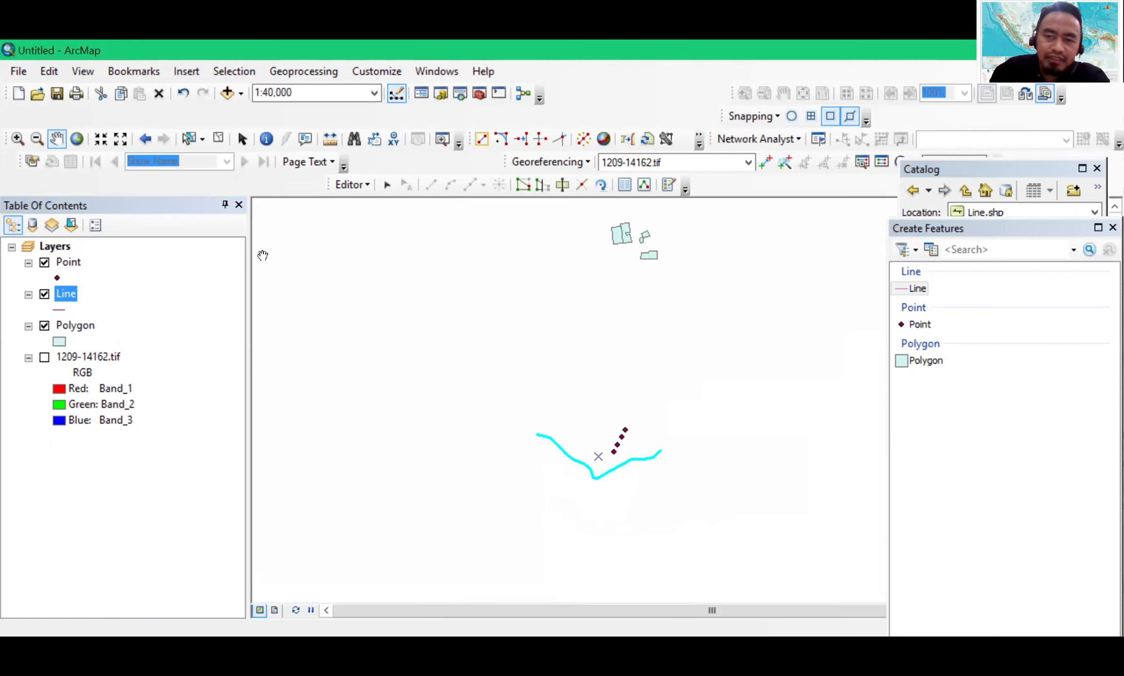
{"action": "left_click_drag", "start_coordinate": [599, 343], "coordinate": [589, 404]}
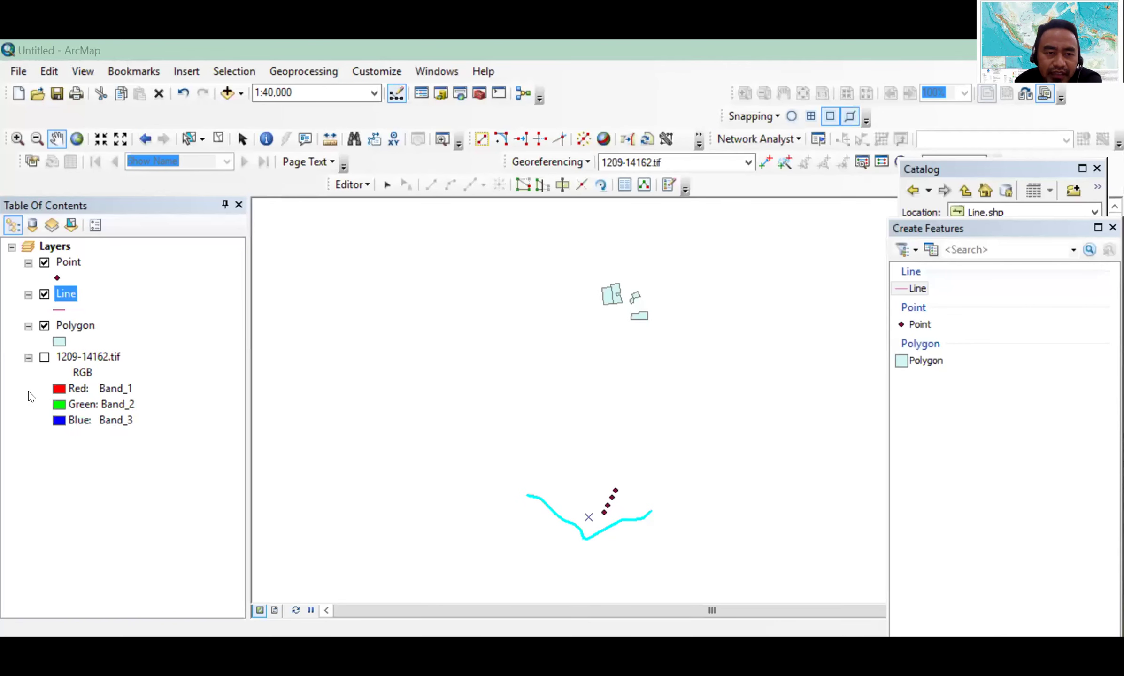
Show the 1209-14162.tif raster again and bring the map sheet into view beneath the digitized features
{"action": "left_click", "coordinate": [44, 357]}
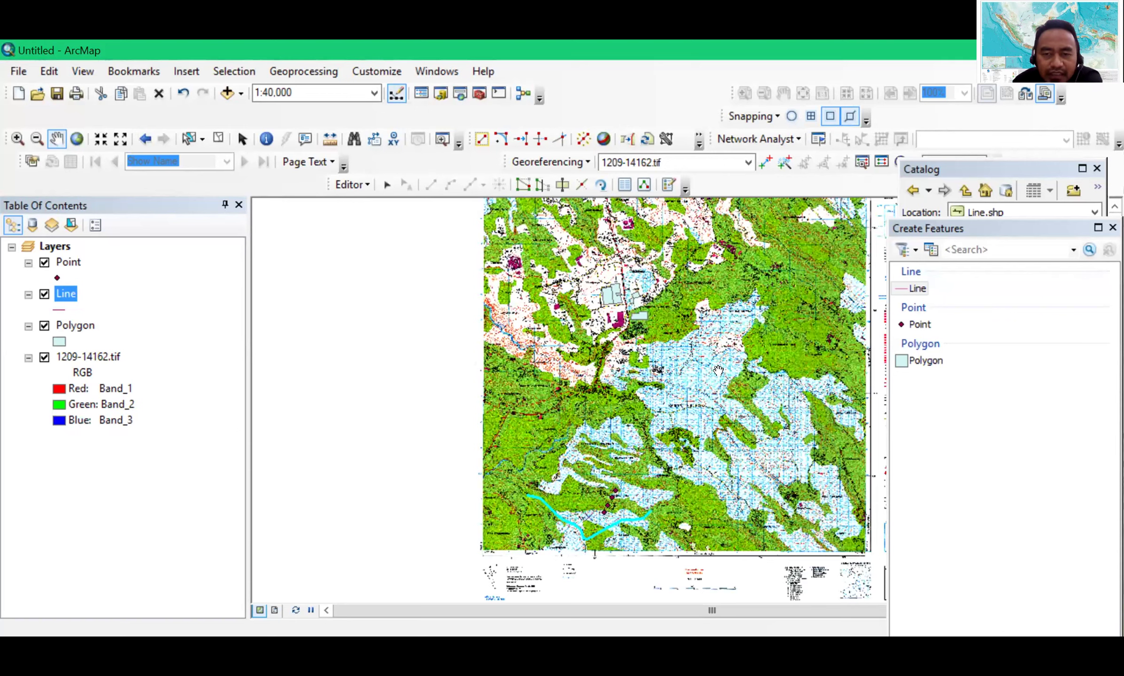
{"action": "left_click_drag", "start_coordinate": [718, 370], "coordinate": [609, 407]}
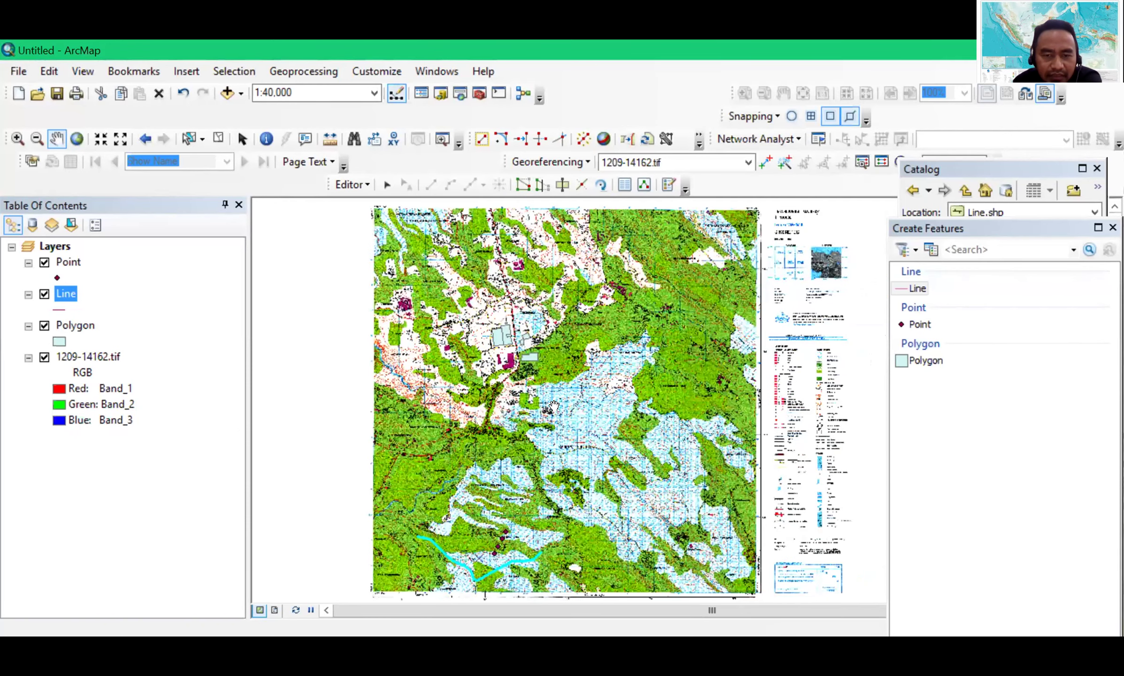
{"action": "scroll", "coordinate": [554, 405], "scroll_direction": "down", "scroll_amount": 2}
Examine the roads, buildings and labelled Ps and Kd symbols around Cikereteg on the raster, down to 1:3,000
{"action": "scroll", "coordinate": [488, 407], "scroll_direction": "up", "scroll_amount": 5}
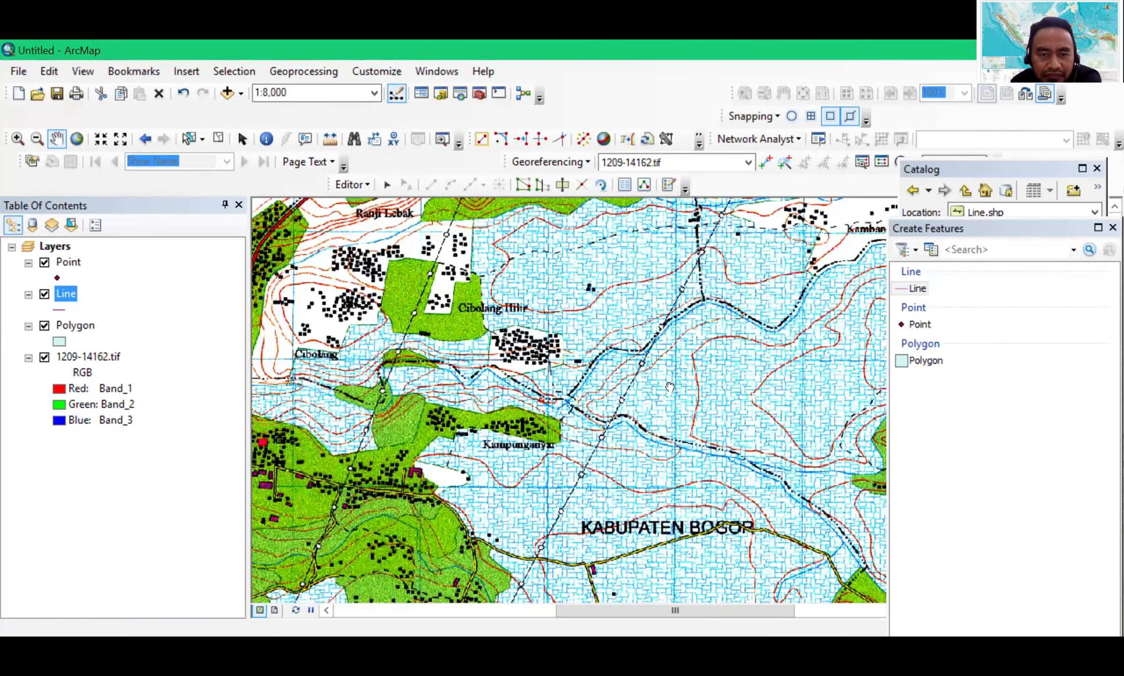
{"action": "left_click_drag", "start_coordinate": [516, 322], "coordinate": [759, 290]}
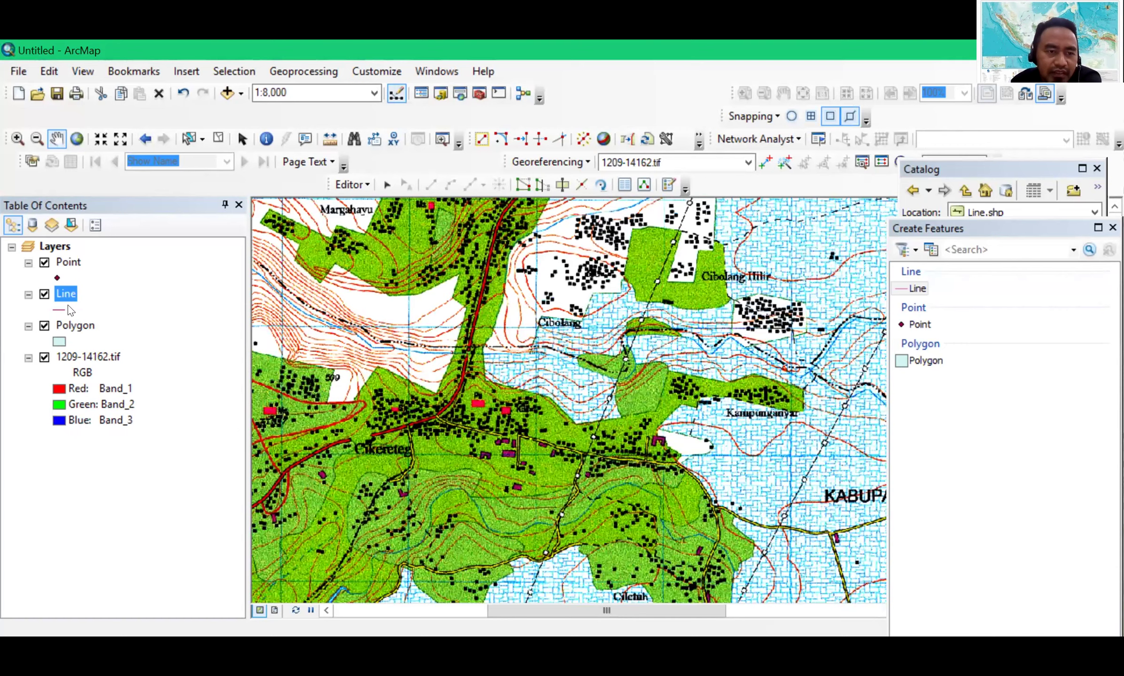
{"action": "scroll", "coordinate": [488, 438], "scroll_direction": "up", "scroll_amount": 4}
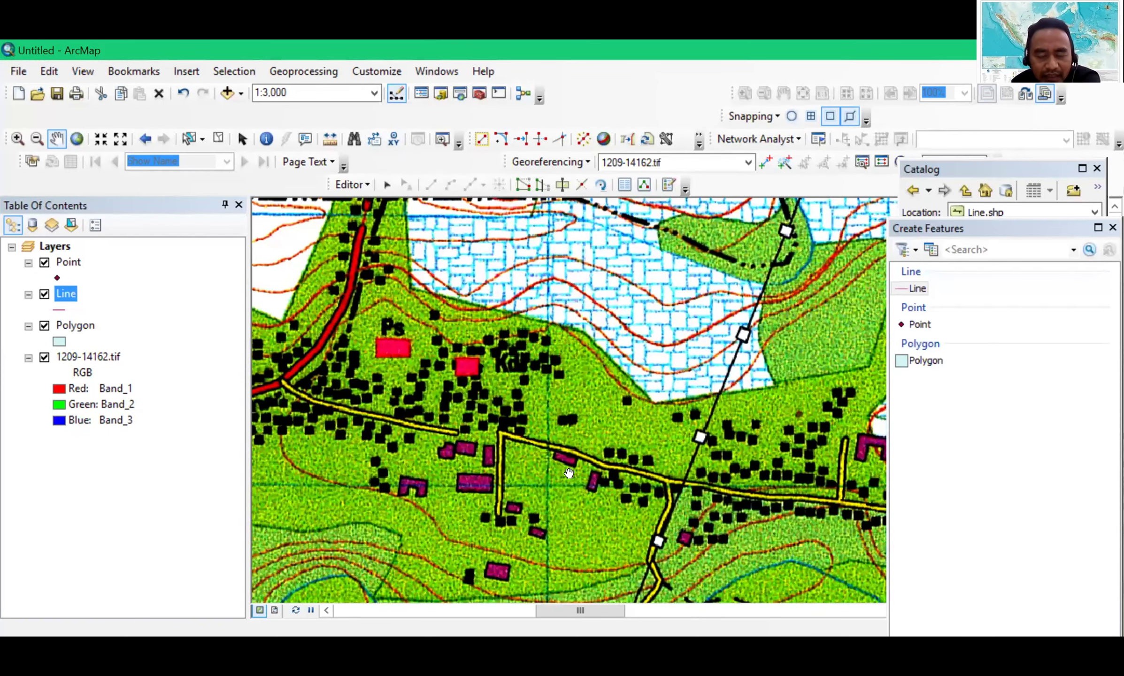
{"action": "scroll", "coordinate": [506, 489], "scroll_direction": "up", "scroll_amount": 1}
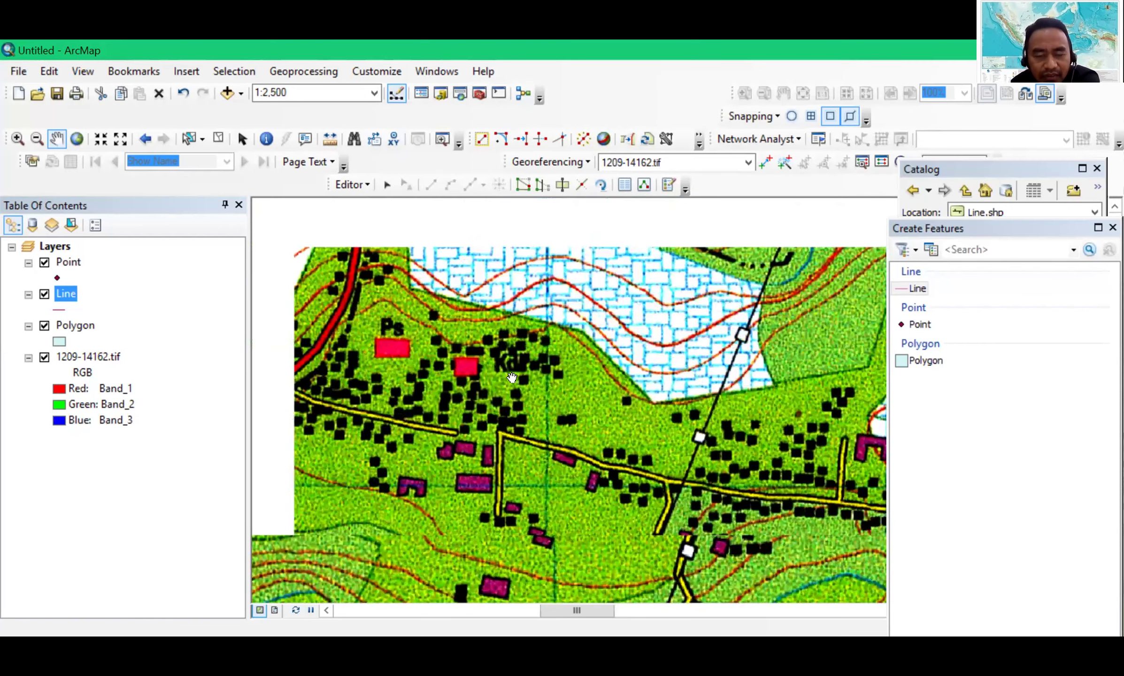
{"action": "scroll", "coordinate": [511, 377], "scroll_direction": "down", "scroll_amount": 1}
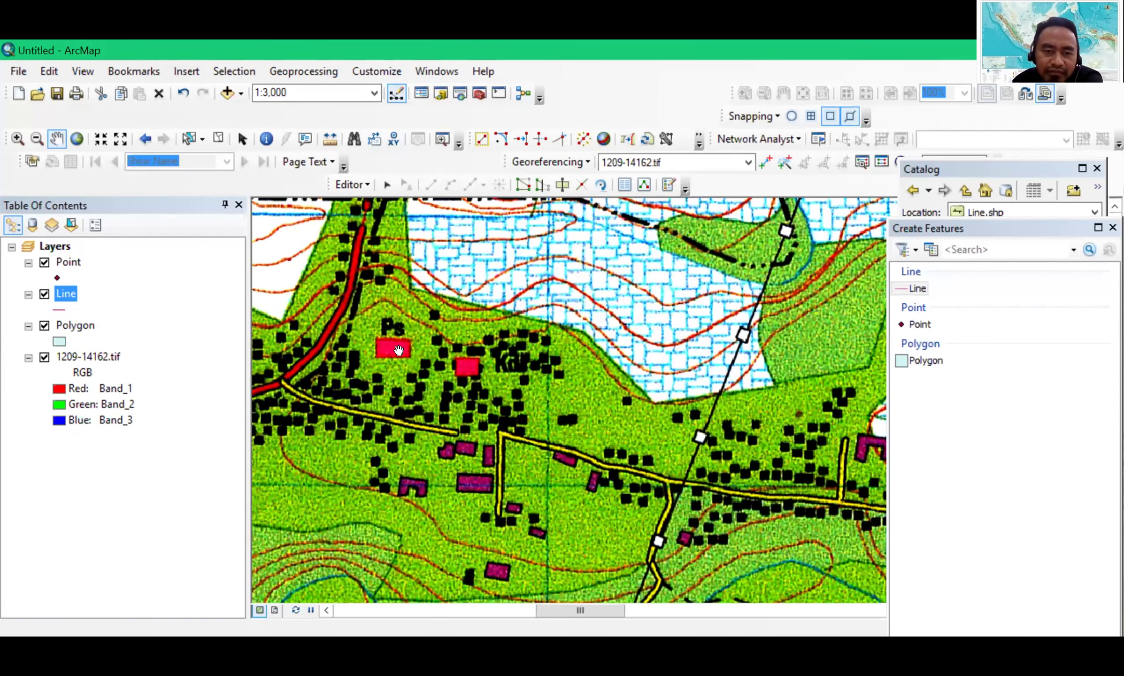
{"action": "left_click_drag", "start_coordinate": [345, 376], "coordinate": [635, 349]}
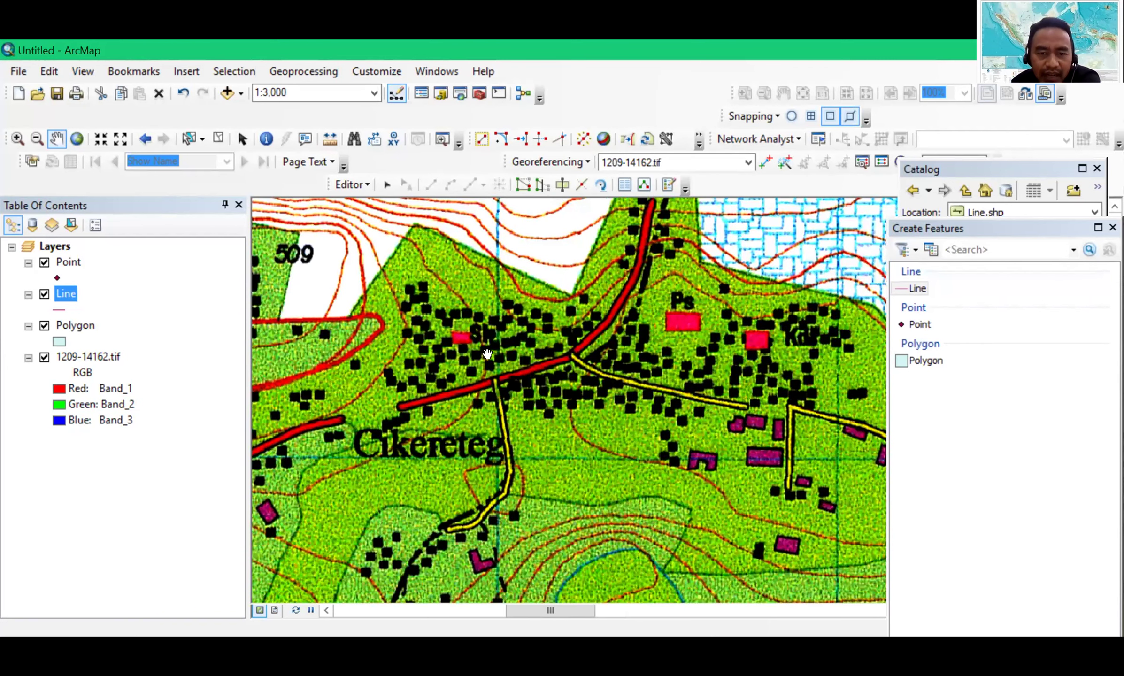
{"action": "left_click_drag", "start_coordinate": [451, 433], "coordinate": [611, 353]}
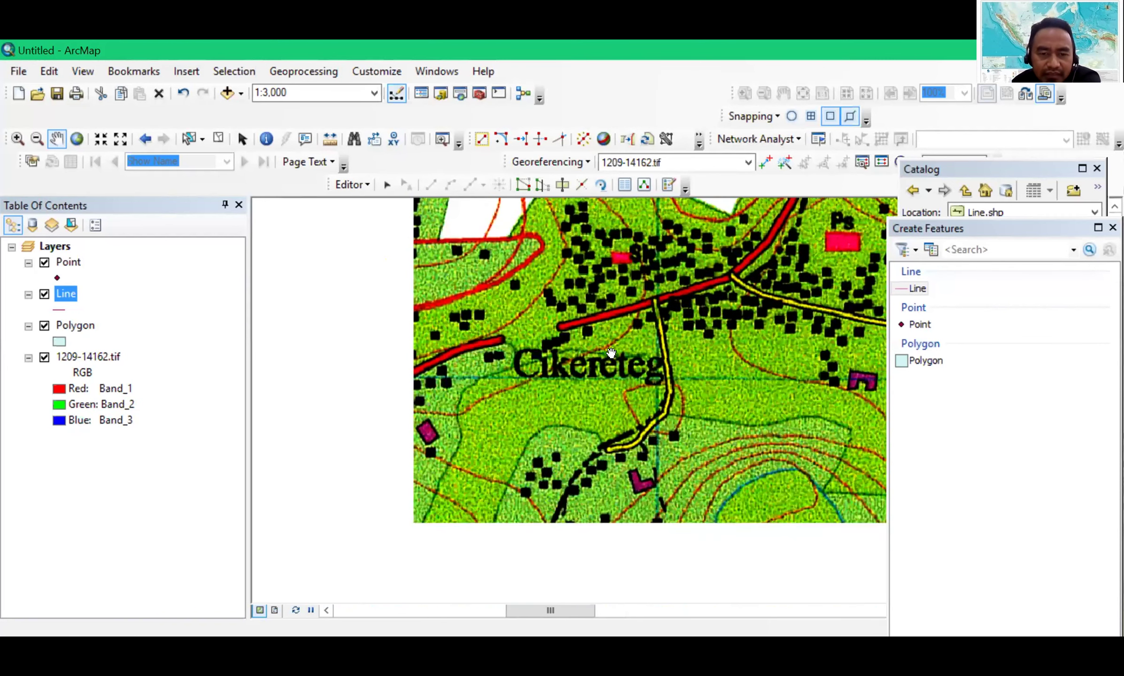
Follow the map from Cikereteg to Lemahneundeut and examine the road and dashed boundary line there up close at 1:600
{"action": "left_click_drag", "start_coordinate": [568, 579], "coordinate": [551, 399]}
{"action": "left_click_drag", "start_coordinate": [611, 523], "coordinate": [599, 252]}
{"action": "left_click_drag", "start_coordinate": [678, 464], "coordinate": [593, 247]}
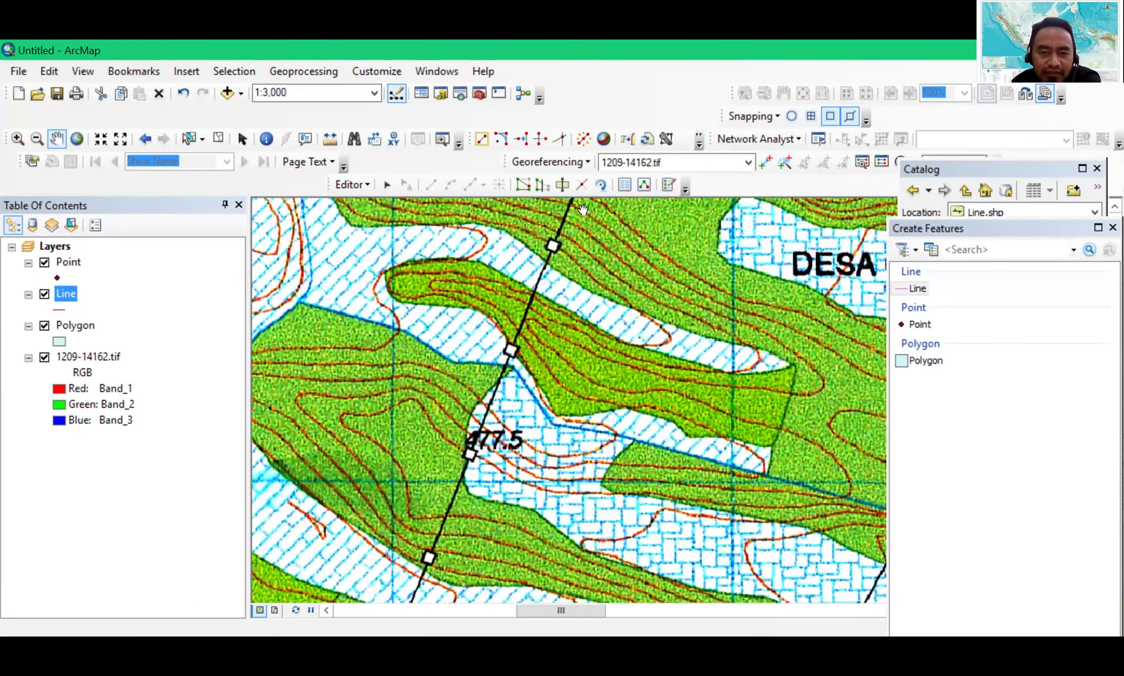
{"action": "left_click_drag", "start_coordinate": [516, 539], "coordinate": [516, 329]}
{"action": "left_click_drag", "start_coordinate": [798, 399], "coordinate": [556, 438]}
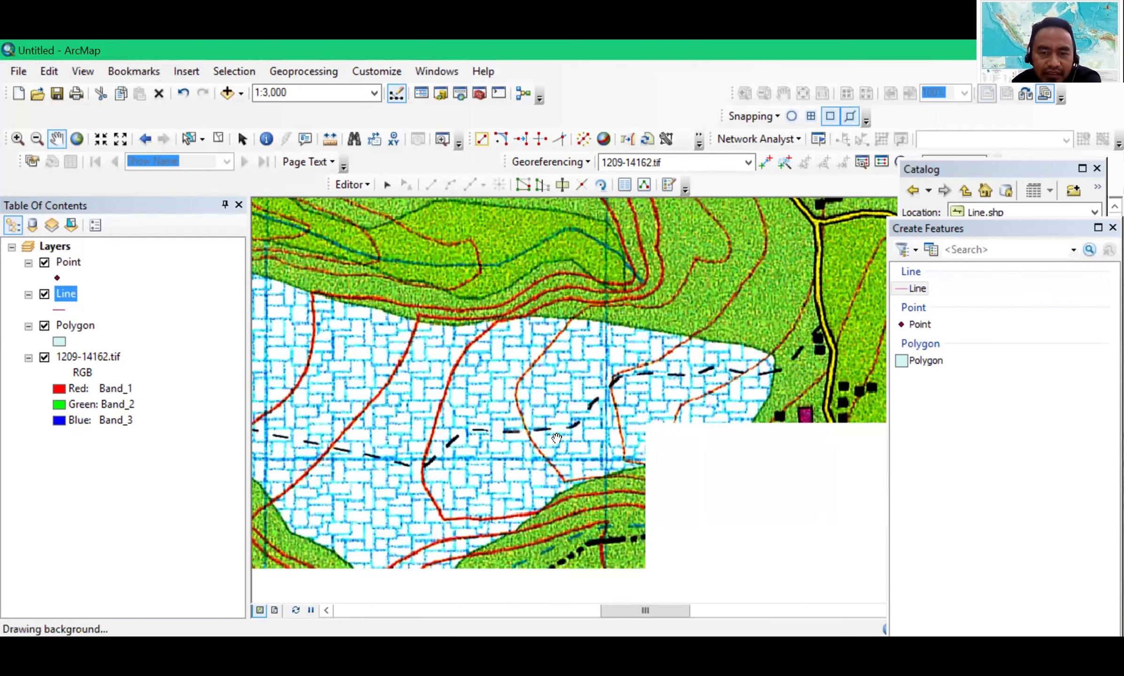
{"action": "left_click_drag", "start_coordinate": [795, 476], "coordinate": [558, 416]}
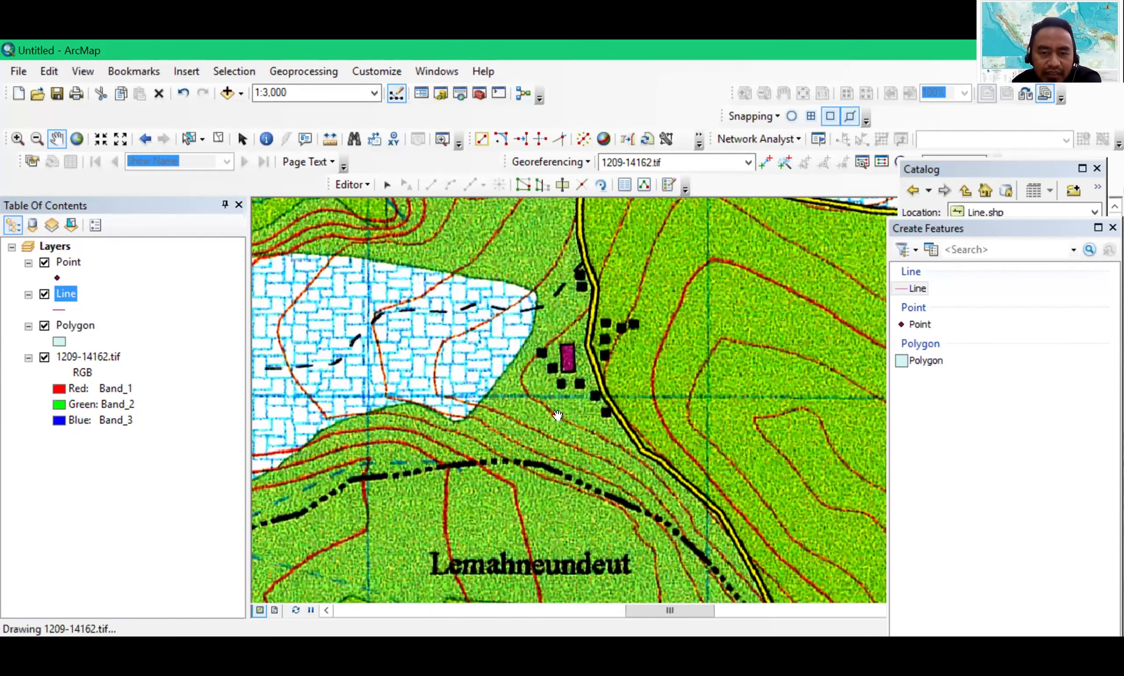
{"action": "scroll", "coordinate": [567, 323], "scroll_direction": "up", "scroll_amount": 1}
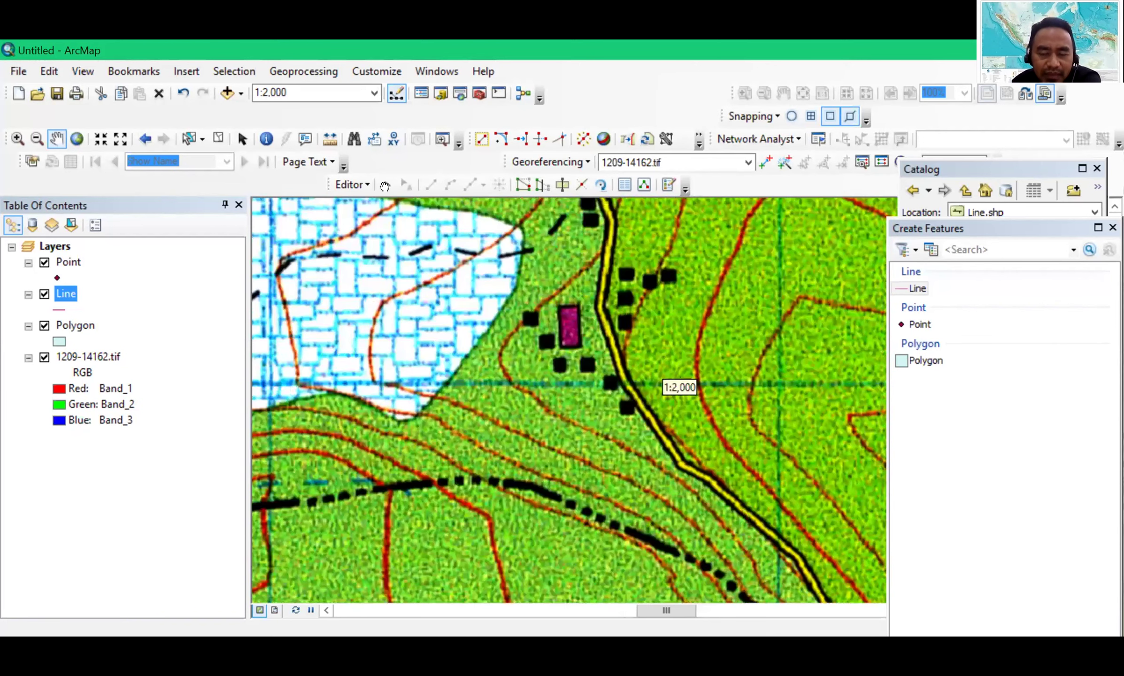
{"action": "left_click_drag", "start_coordinate": [822, 540], "coordinate": [574, 333]}
{"action": "left_click_drag", "start_coordinate": [637, 532], "coordinate": [623, 388]}
{"action": "scroll", "coordinate": [623, 387], "scroll_direction": "up", "scroll_amount": 4}
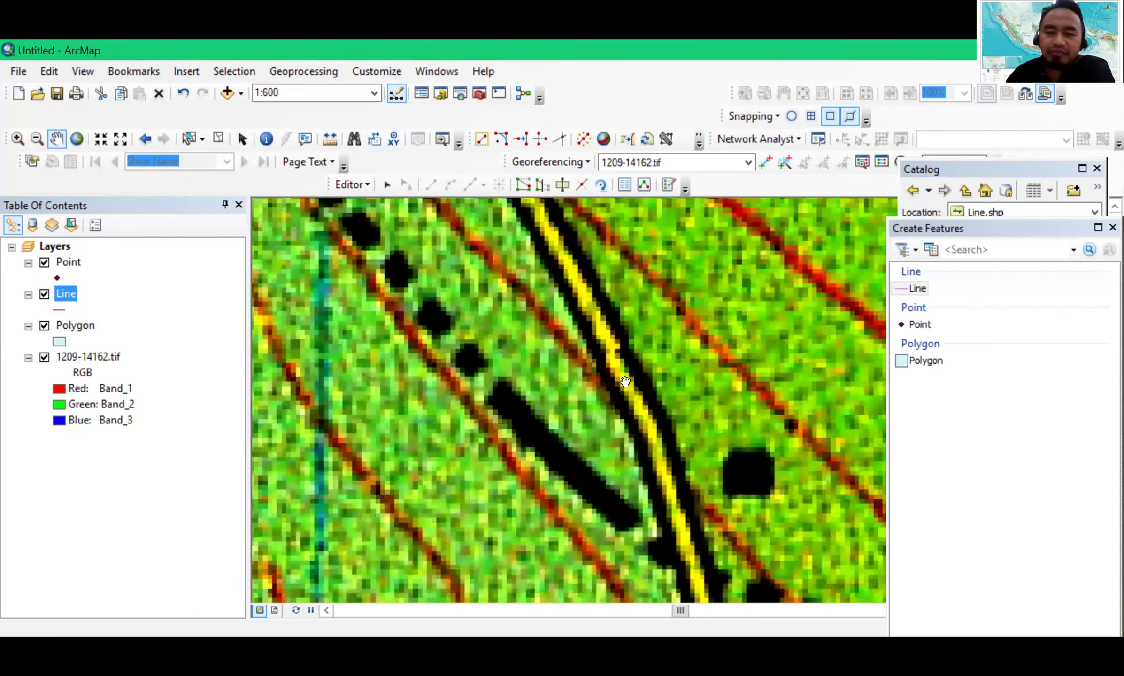
{"action": "scroll", "coordinate": [624, 381], "scroll_direction": "down", "scroll_amount": 4}
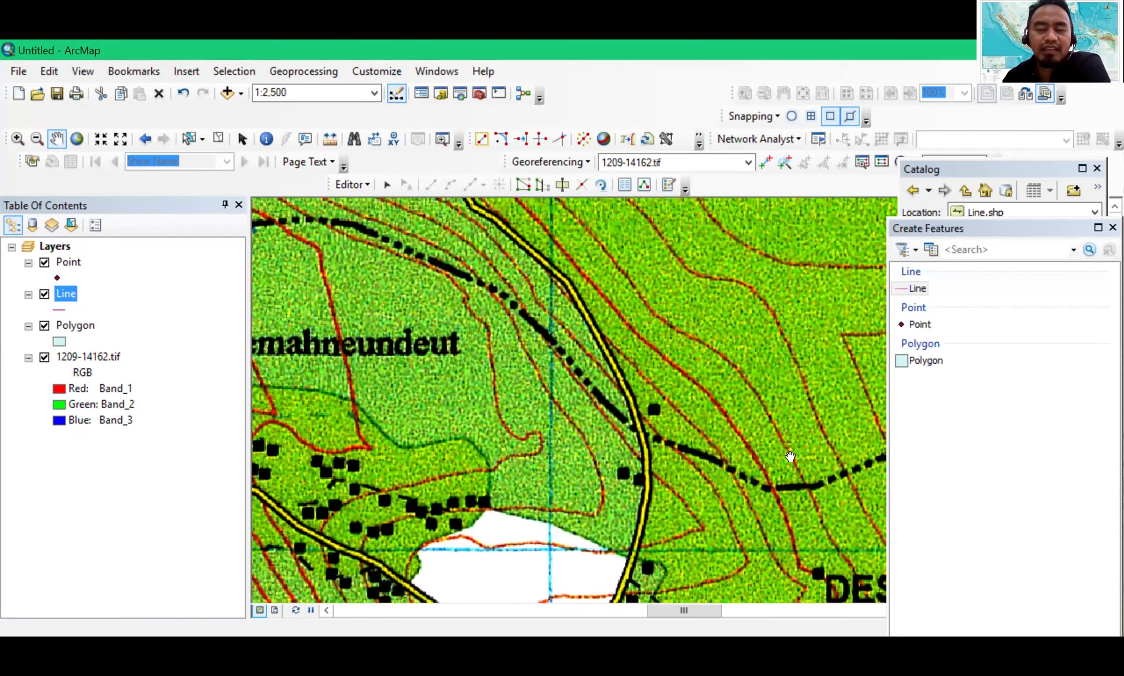
Find the map sheet's legend at 1:5,000 and examine its building and government office symbols
{"action": "left_click_drag", "start_coordinate": [796, 455], "coordinate": [430, 432]}
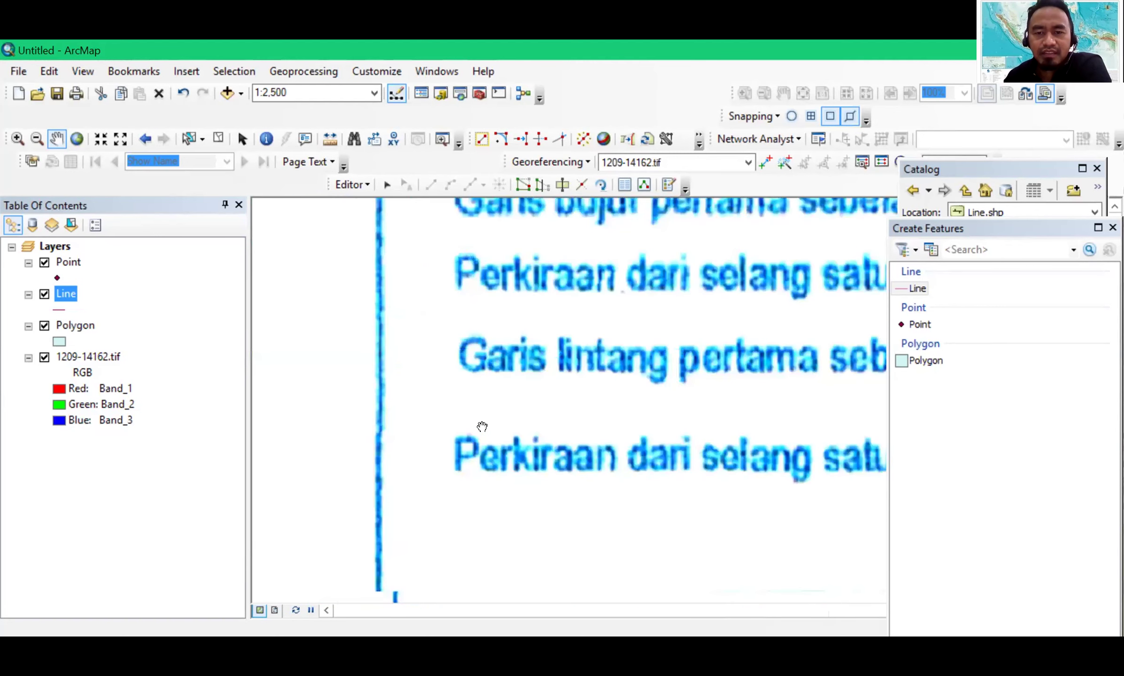
{"action": "scroll", "coordinate": [478, 427], "scroll_direction": "down", "scroll_amount": 1}
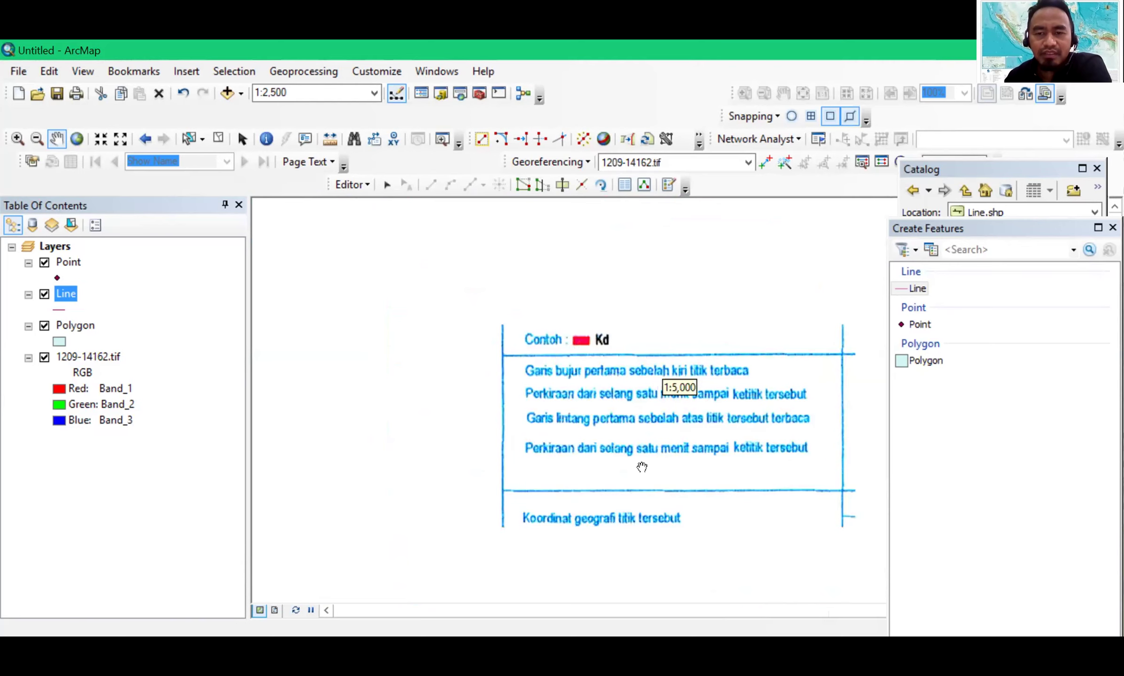
{"action": "left_click_drag", "start_coordinate": [643, 211], "coordinate": [642, 460]}
{"action": "left_click_drag", "start_coordinate": [539, 229], "coordinate": [538, 405]}
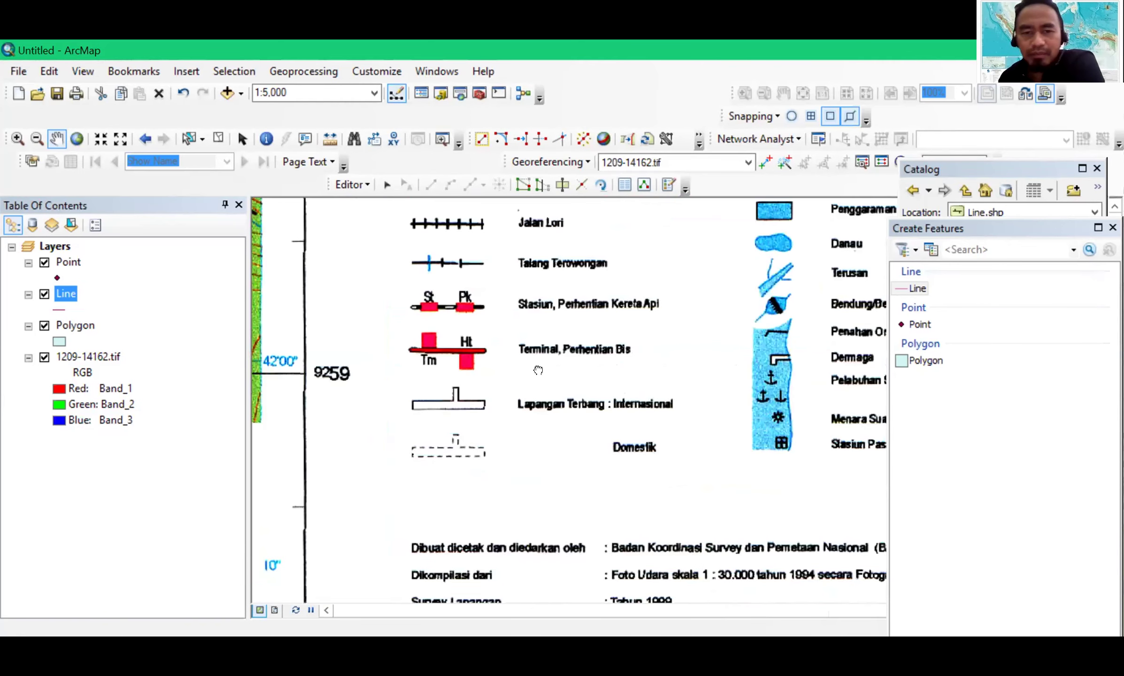
{"action": "left_click_drag", "start_coordinate": [529, 451], "coordinate": [519, 388]}
{"action": "left_click_drag", "start_coordinate": [546, 550], "coordinate": [459, 368]}
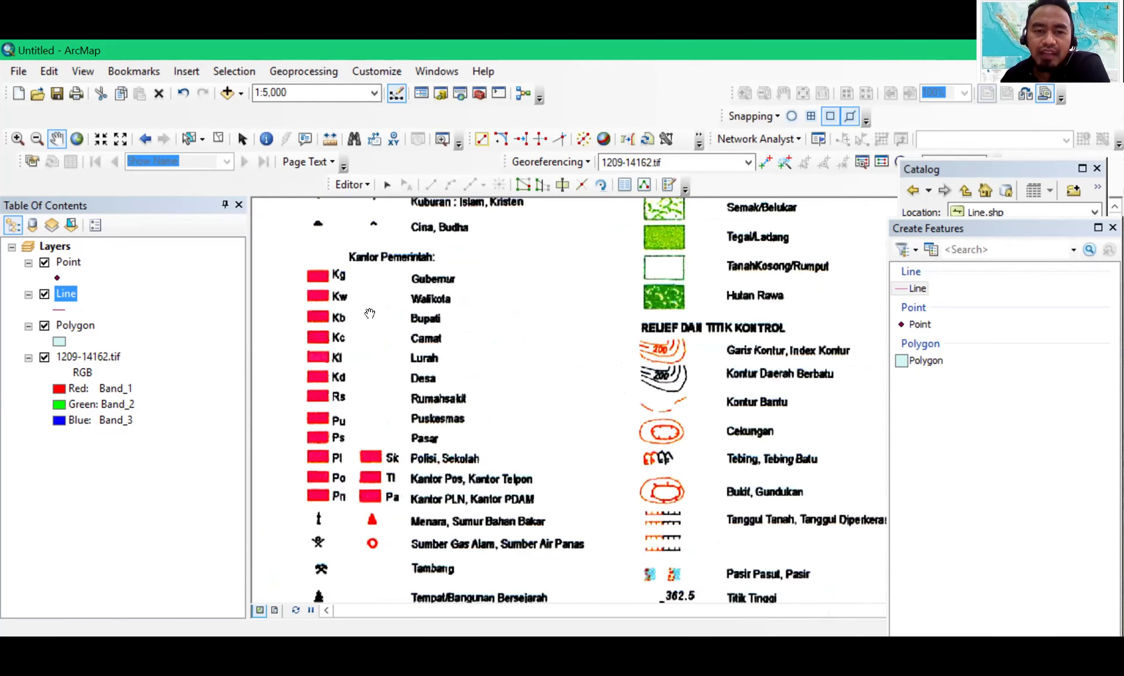
{"action": "left_click_drag", "start_coordinate": [369, 313], "coordinate": [413, 341]}
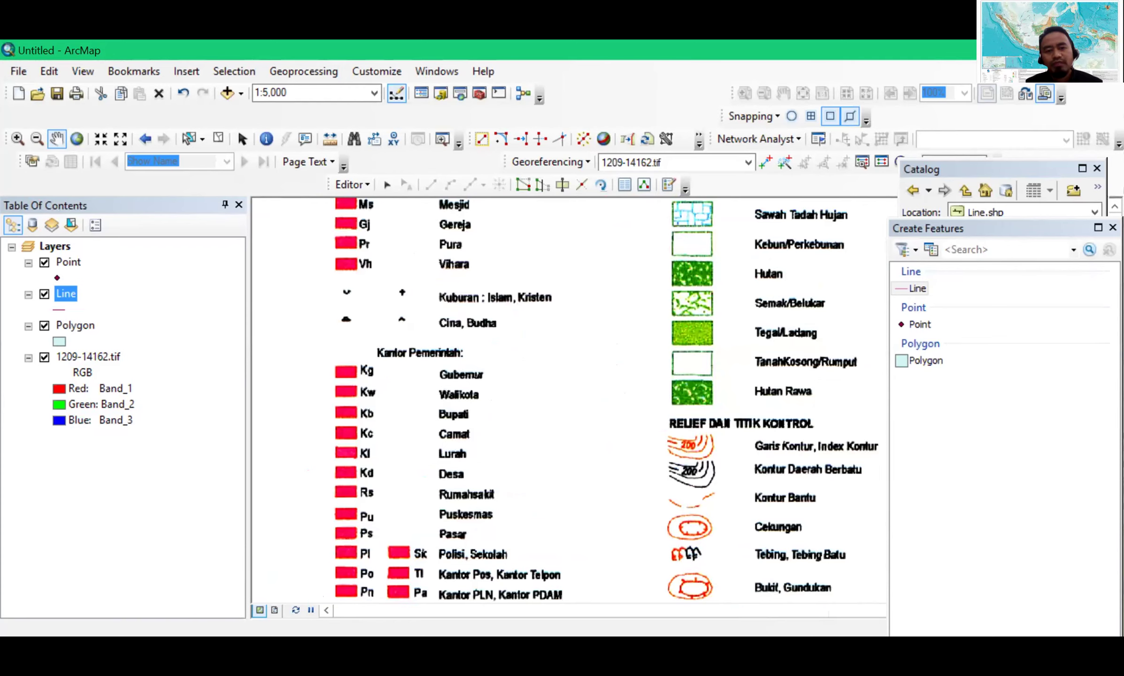
{"action": "left_click_drag", "start_coordinate": [436, 300], "coordinate": [337, 668]}
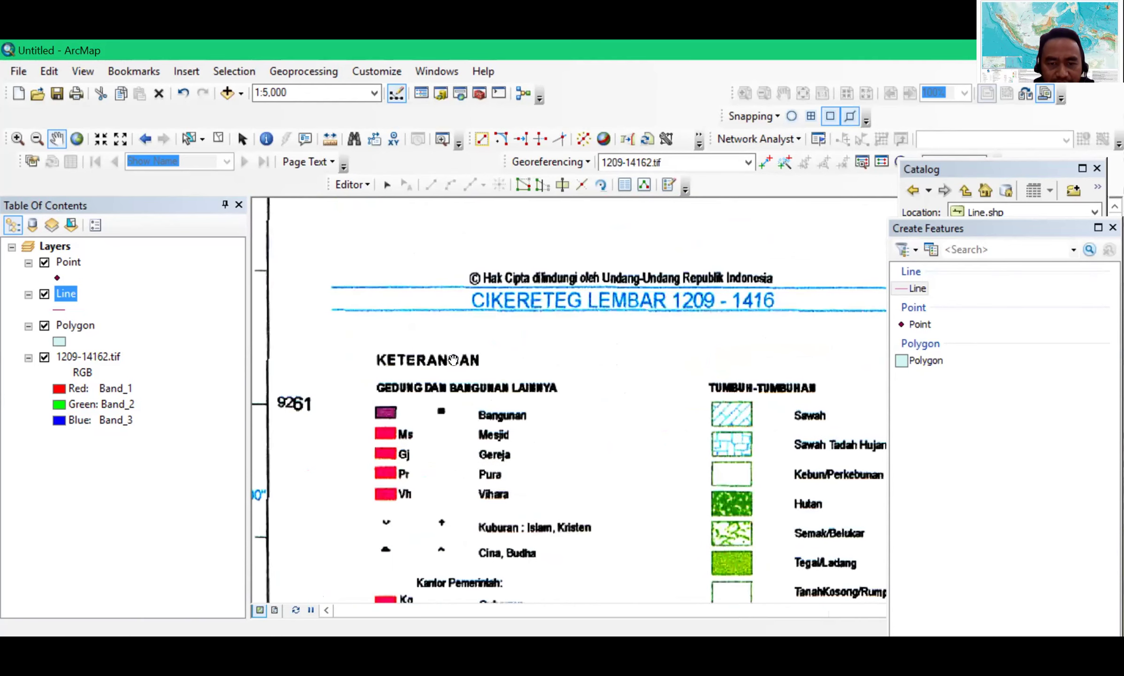
Read through the KETERANGAN legend from the building symbols to the transport, administrative boundary and water symbols
{"action": "left_click_drag", "start_coordinate": [452, 359], "coordinate": [461, 273]}
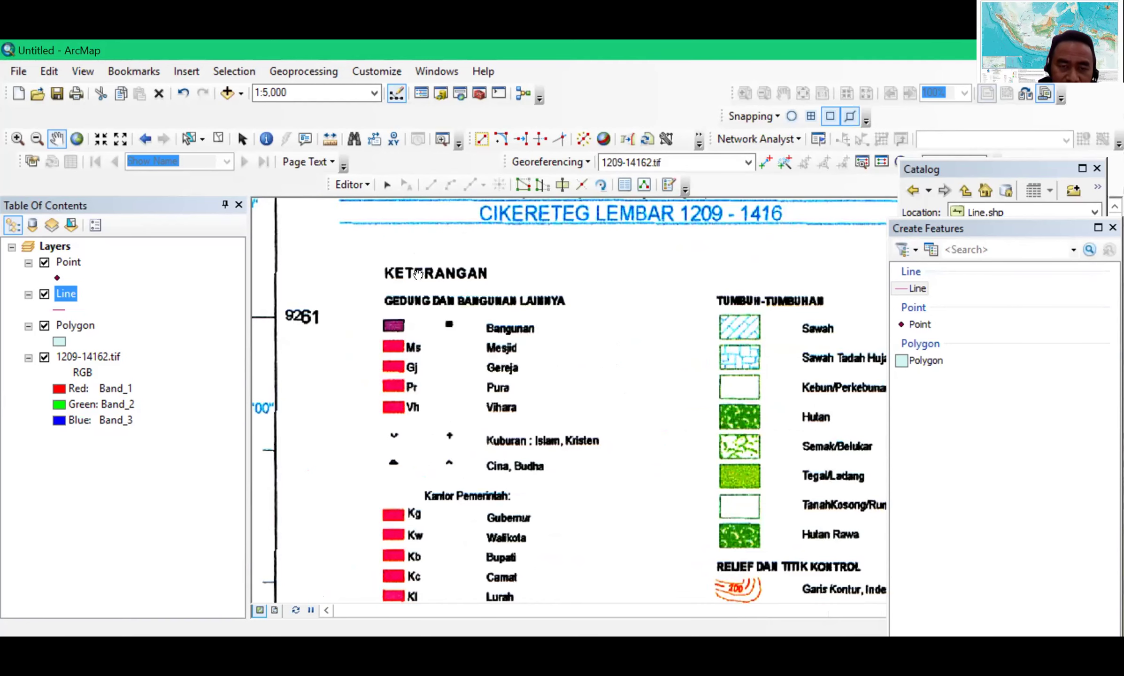
{"action": "left_click_drag", "start_coordinate": [500, 445], "coordinate": [472, 291]}
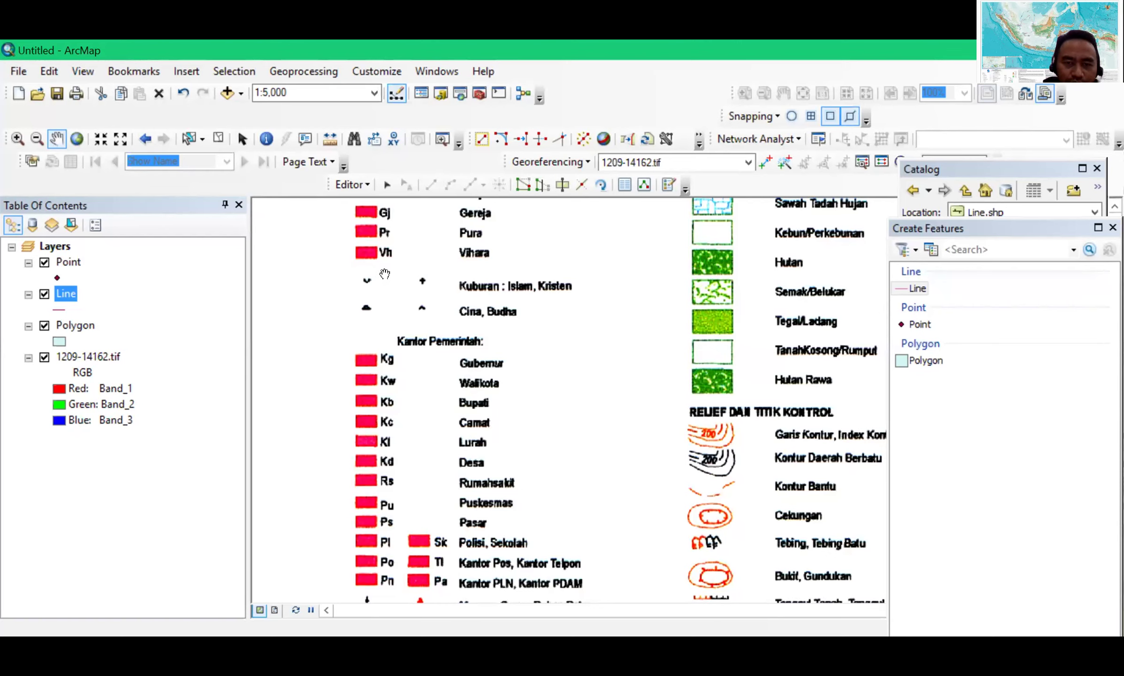
{"action": "left_click_drag", "start_coordinate": [385, 313], "coordinate": [358, 246]}
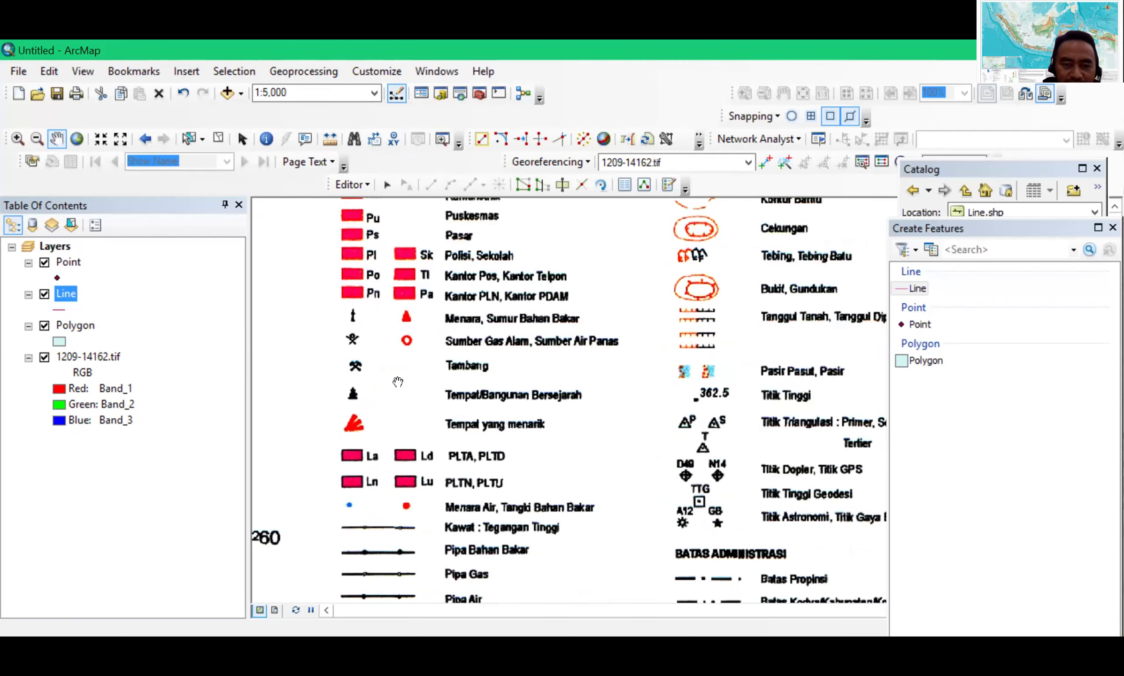
{"action": "left_click_drag", "start_coordinate": [387, 419], "coordinate": [364, 367]}
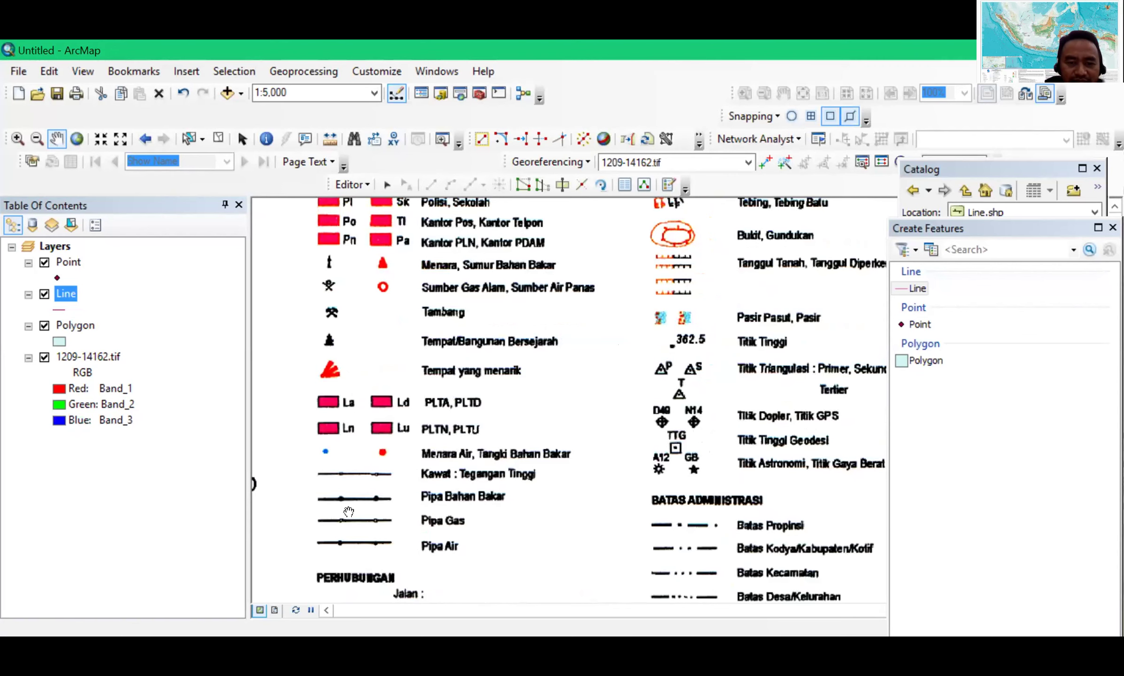
{"action": "left_click_drag", "start_coordinate": [451, 431], "coordinate": [418, 276]}
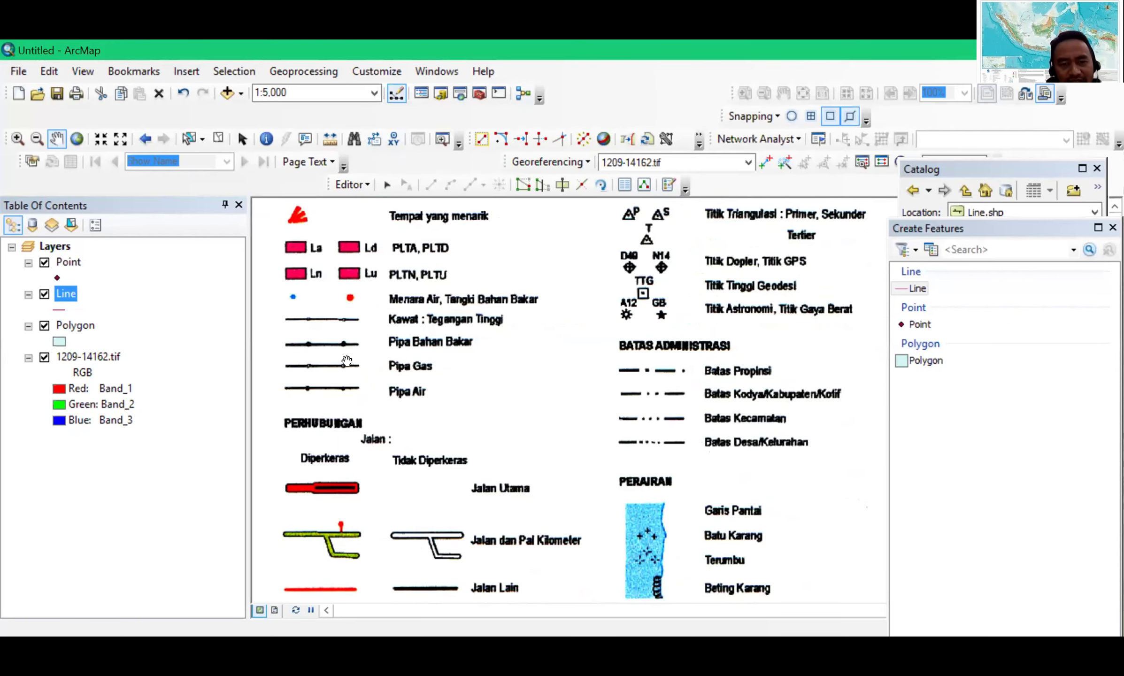
{"action": "left_click_drag", "start_coordinate": [391, 462], "coordinate": [379, 304]}
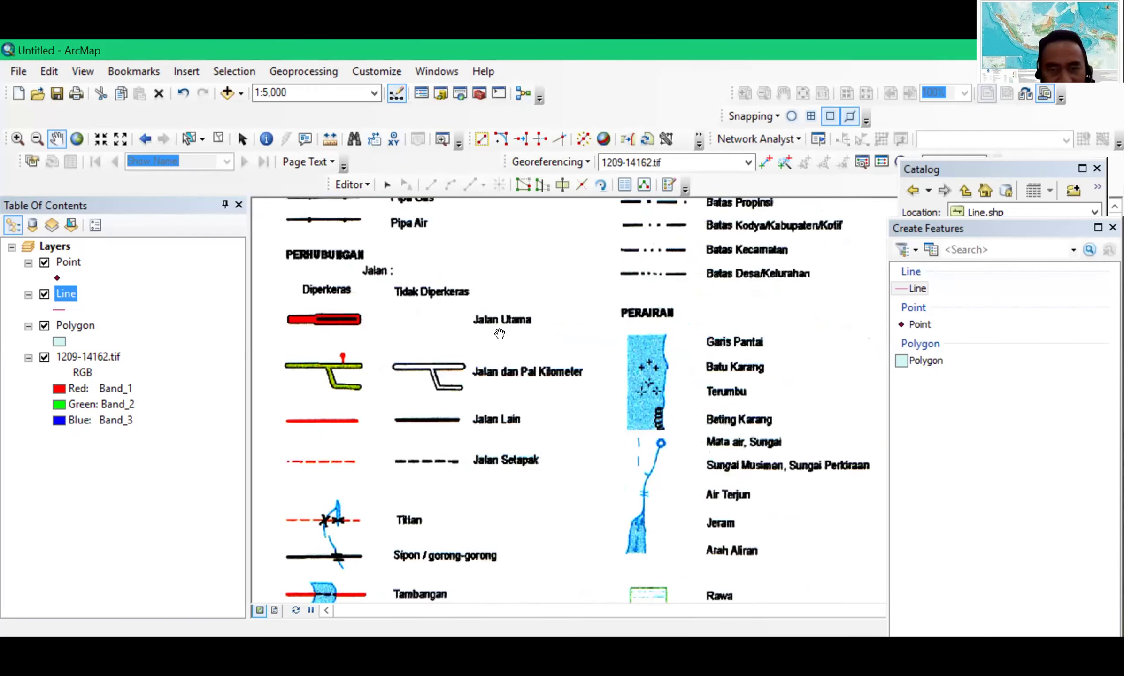
{"action": "left_click_drag", "start_coordinate": [425, 385], "coordinate": [462, 303]}
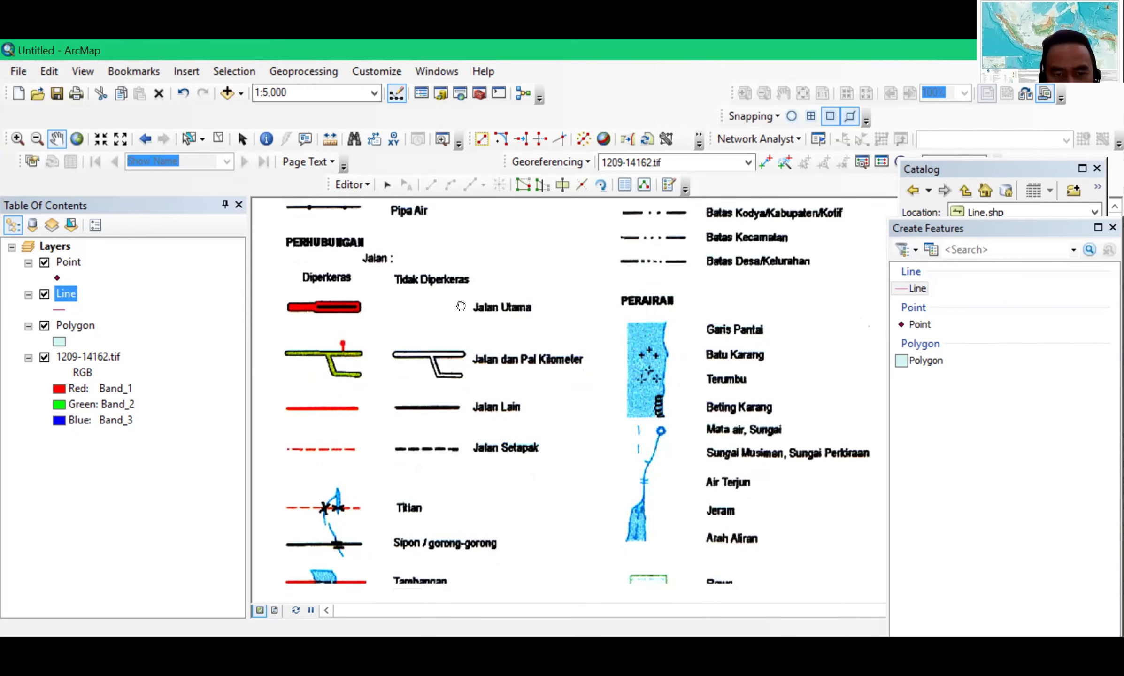
{"action": "left_click_drag", "start_coordinate": [444, 406], "coordinate": [448, 359]}
{"action": "left_click_drag", "start_coordinate": [501, 408], "coordinate": [509, 209]}
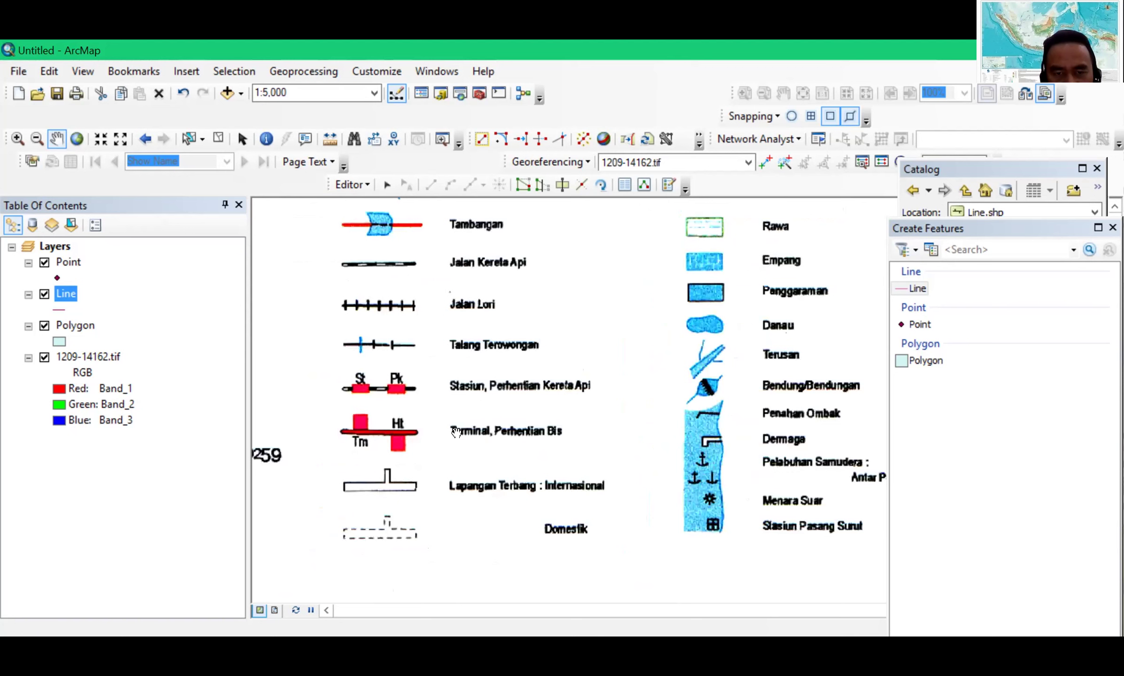
{"action": "left_click_drag", "start_coordinate": [417, 460], "coordinate": [473, 422]}
{"action": "left_click_drag", "start_coordinate": [389, 416], "coordinate": [461, 331]}
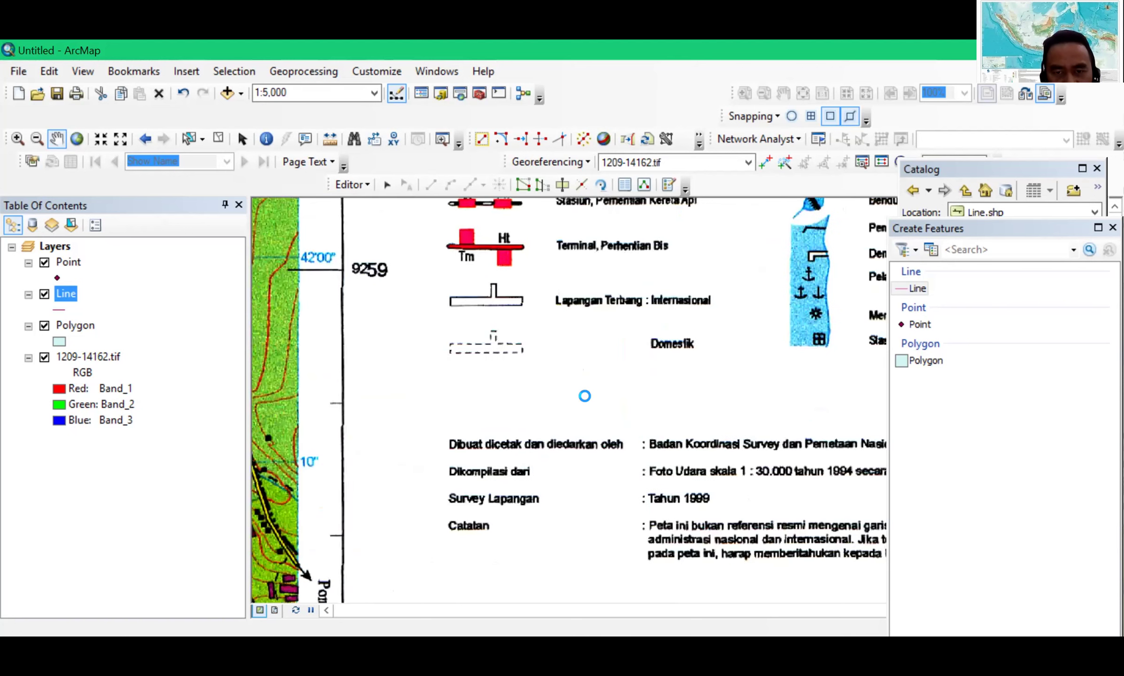
Return from the legend to the map and examine the roads and buildings near Desa Cileungsi
{"action": "left_click_drag", "start_coordinate": [291, 383], "coordinate": [632, 408]}
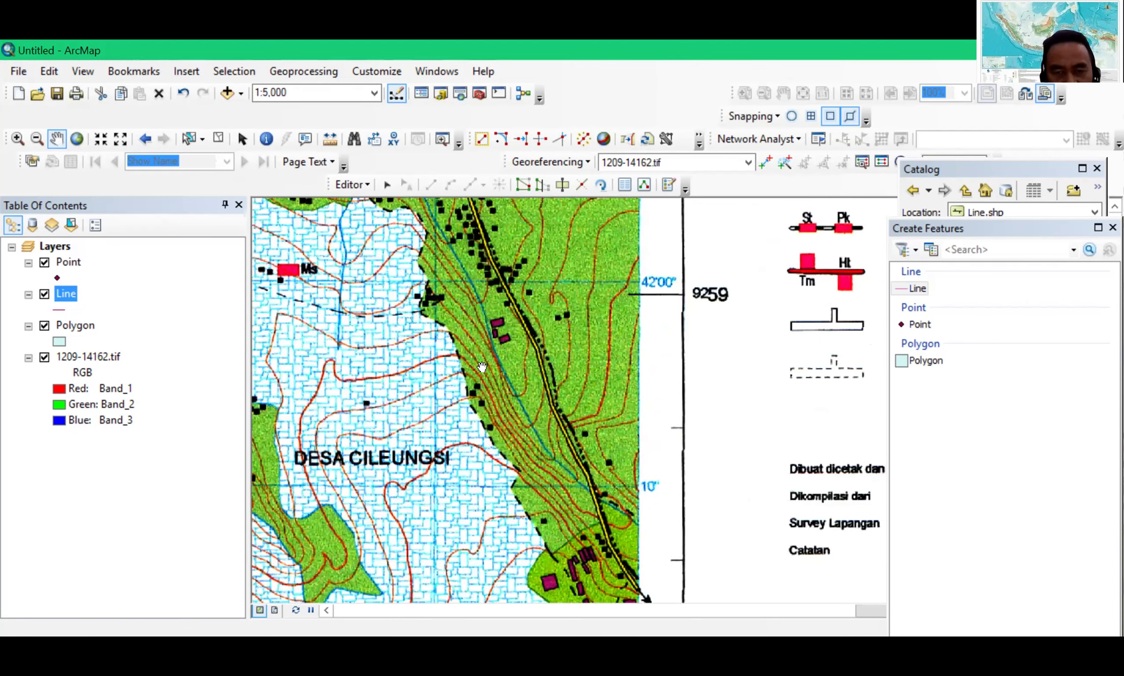
{"action": "left_click_drag", "start_coordinate": [485, 304], "coordinate": [536, 351]}
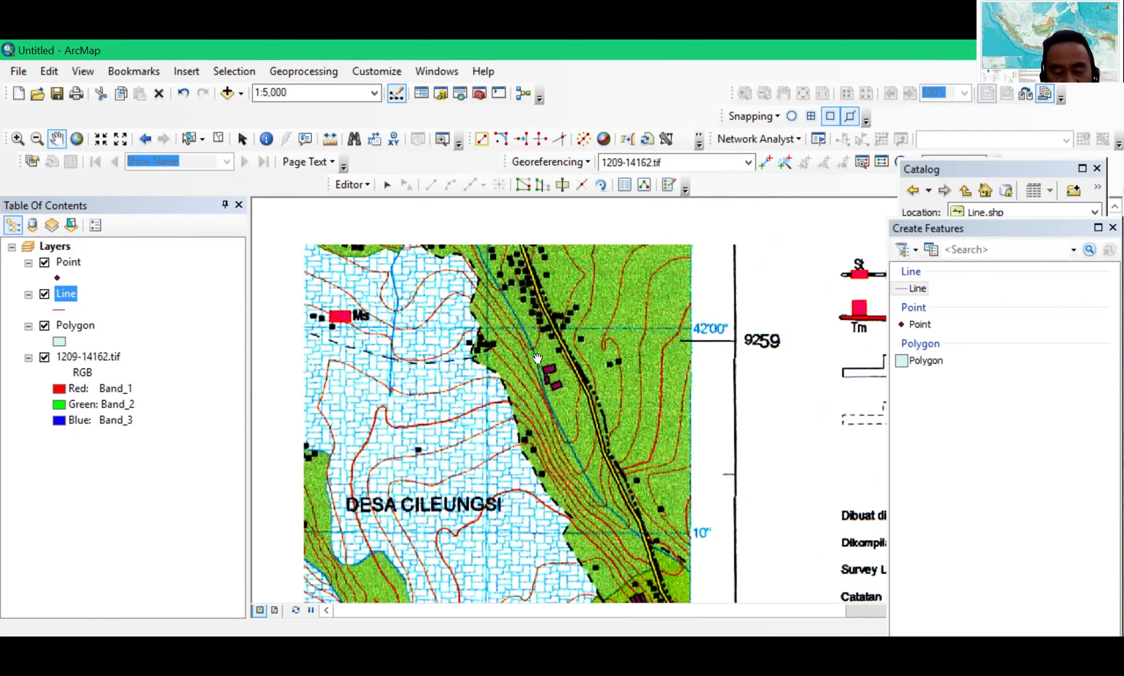